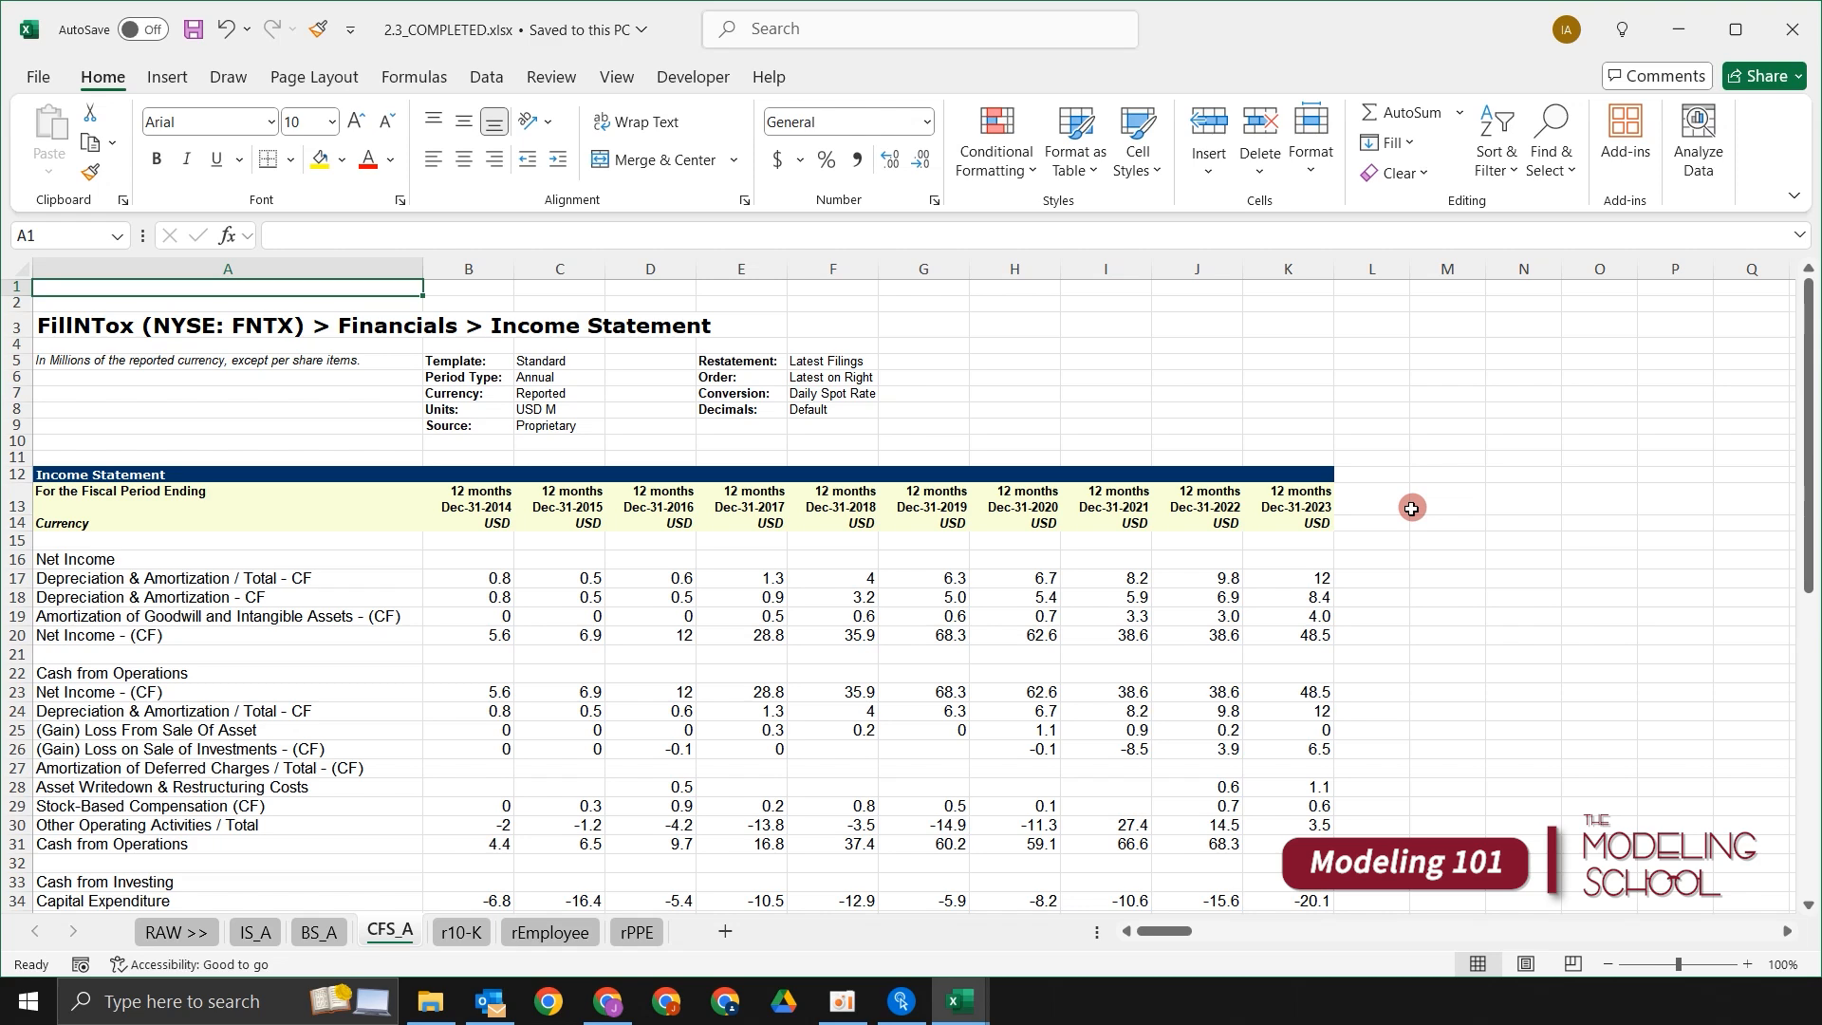
# Step: Open the r10-K sheet and skim through its tables from sales data down to long-term debt
pyautogui.hotkey('ctrl', 'pagedown')
pyautogui.hotkey('ctrl', 'pageup')
pyautogui.hotkey('ctrl', 'pagedown')
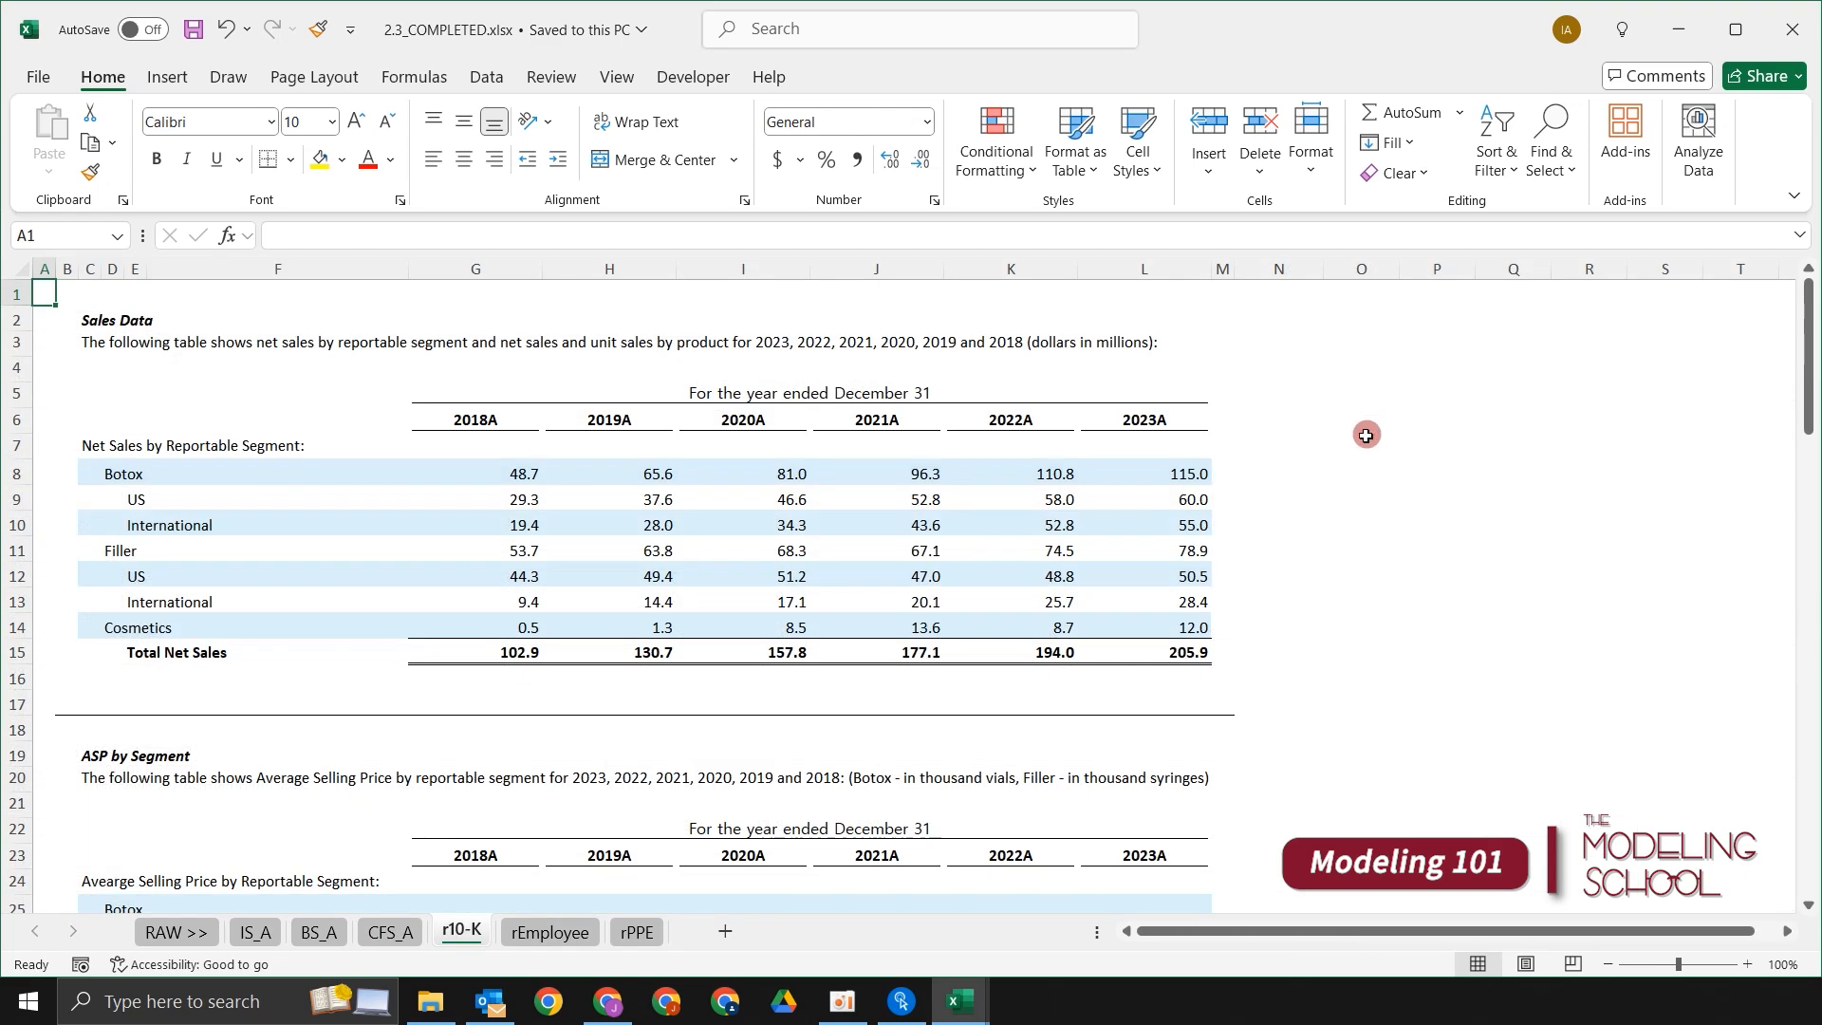
pyautogui.scroll(-2, 1372, 434)
pyautogui.scroll(-12, 1254, 427)
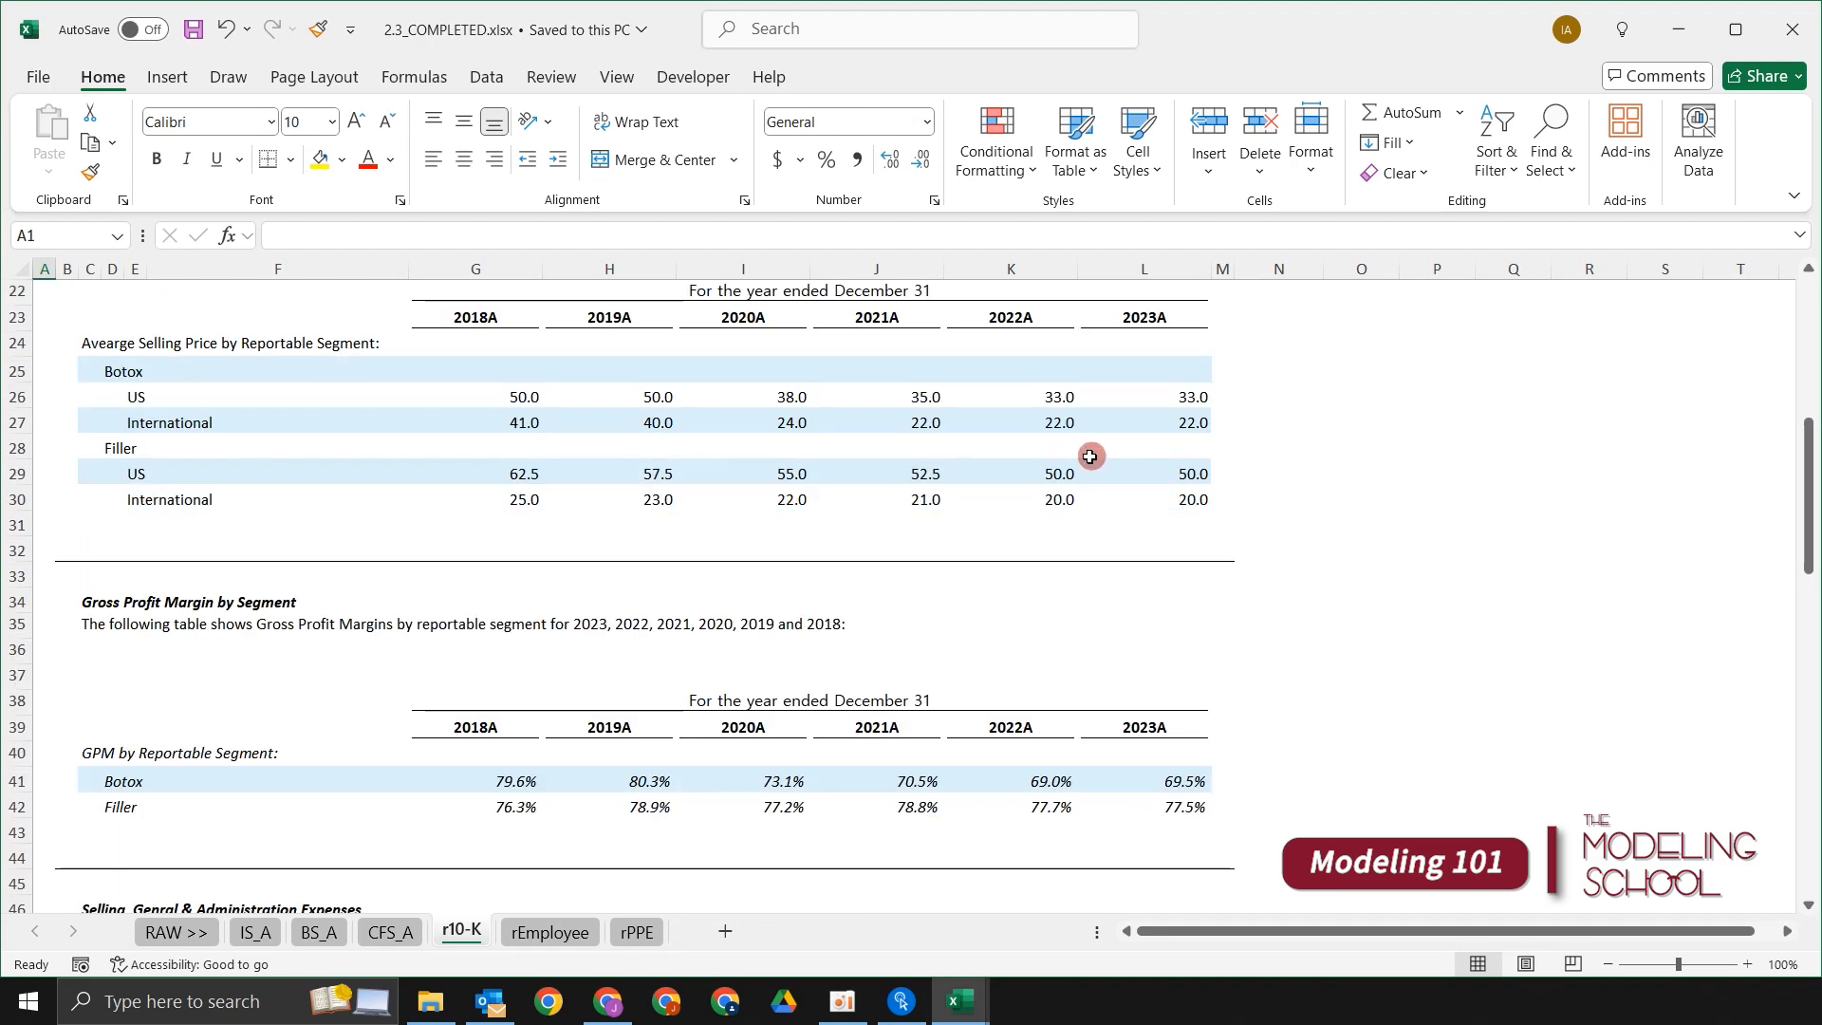
pyautogui.scroll(-16, 1089, 460)
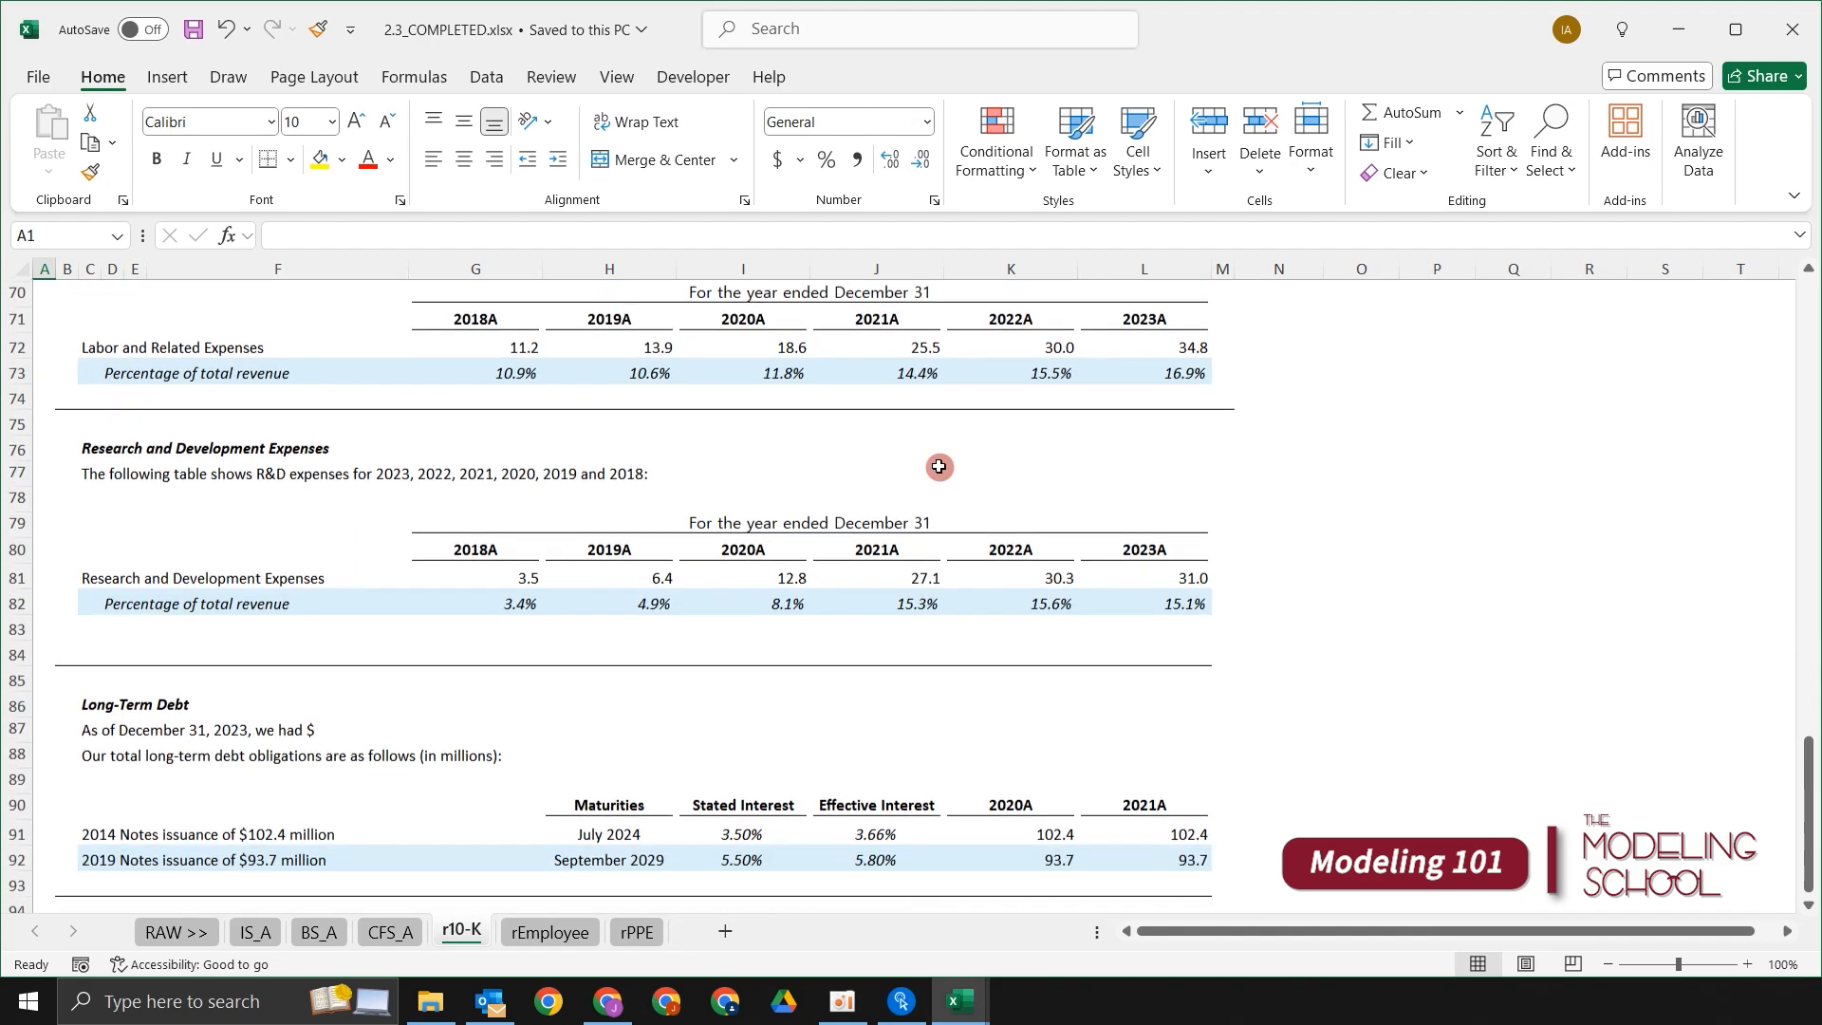
pyautogui.scroll(6, 939, 473)
pyautogui.scroll(20, 939, 473)
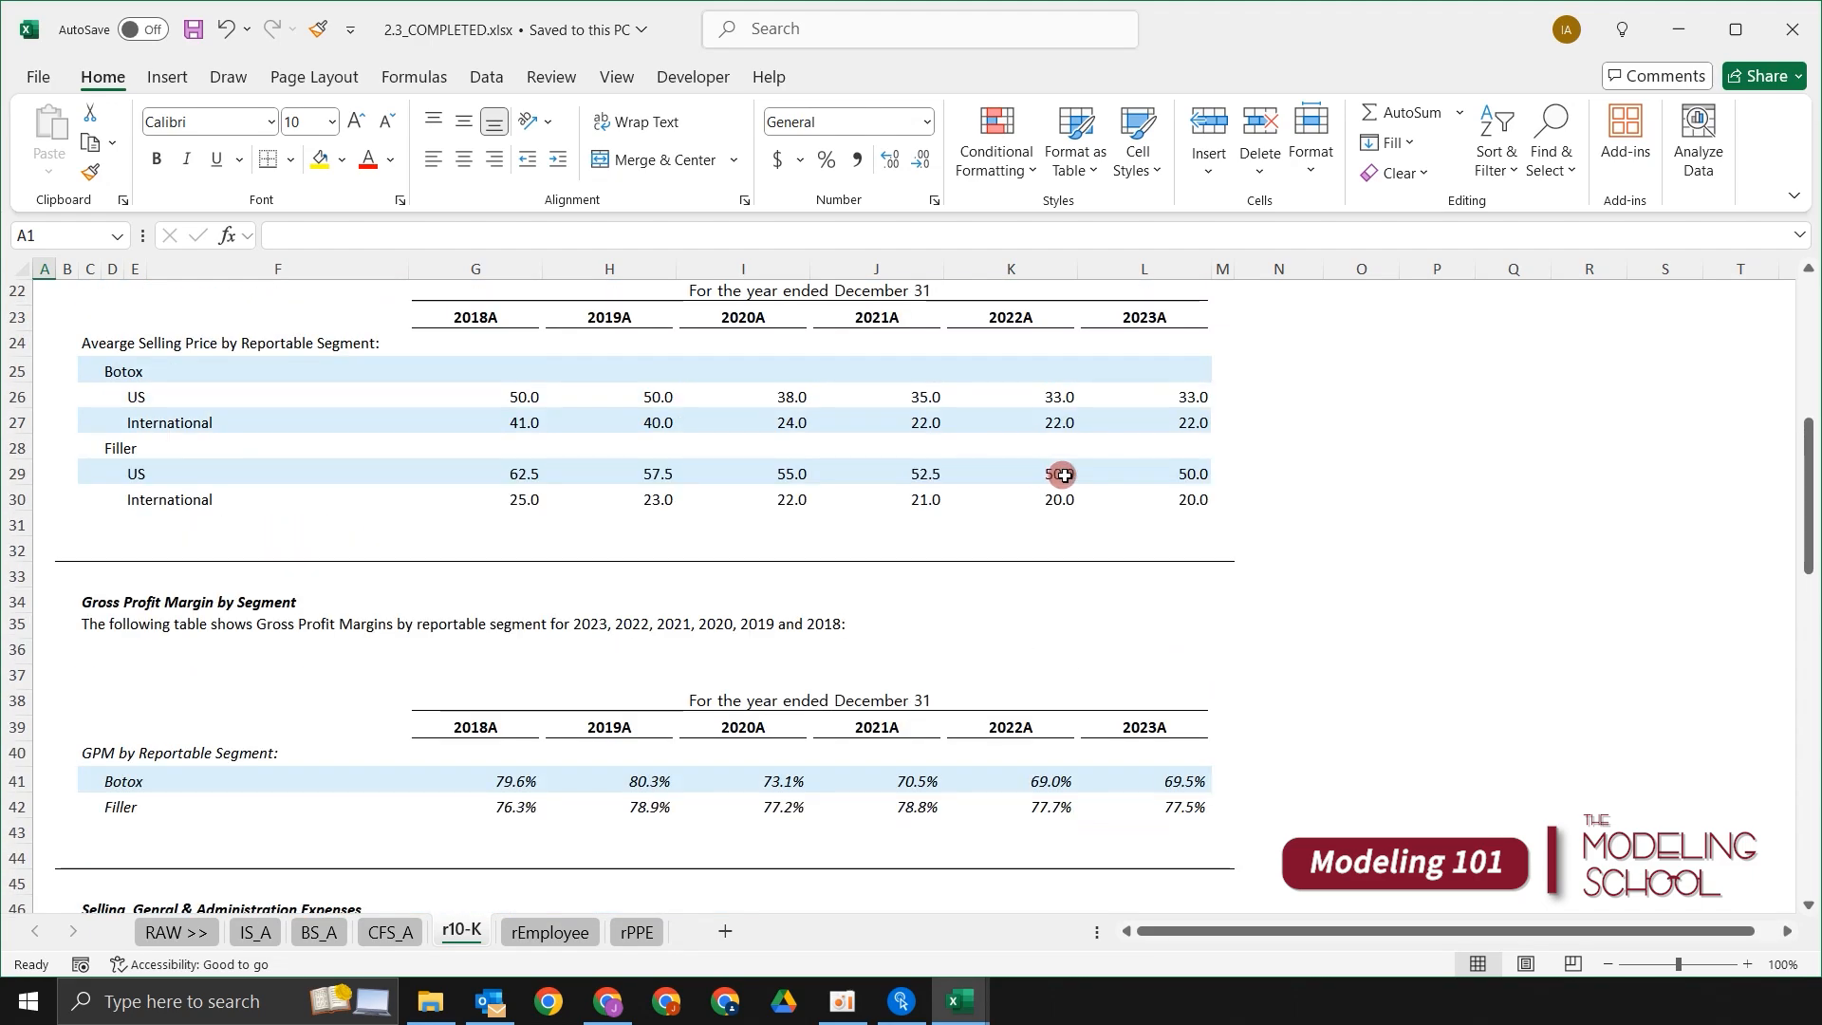
# Step: Review the Sales Data table of net sales by reportable segment on the r10-K sheet
pyautogui.click(1452, 410)
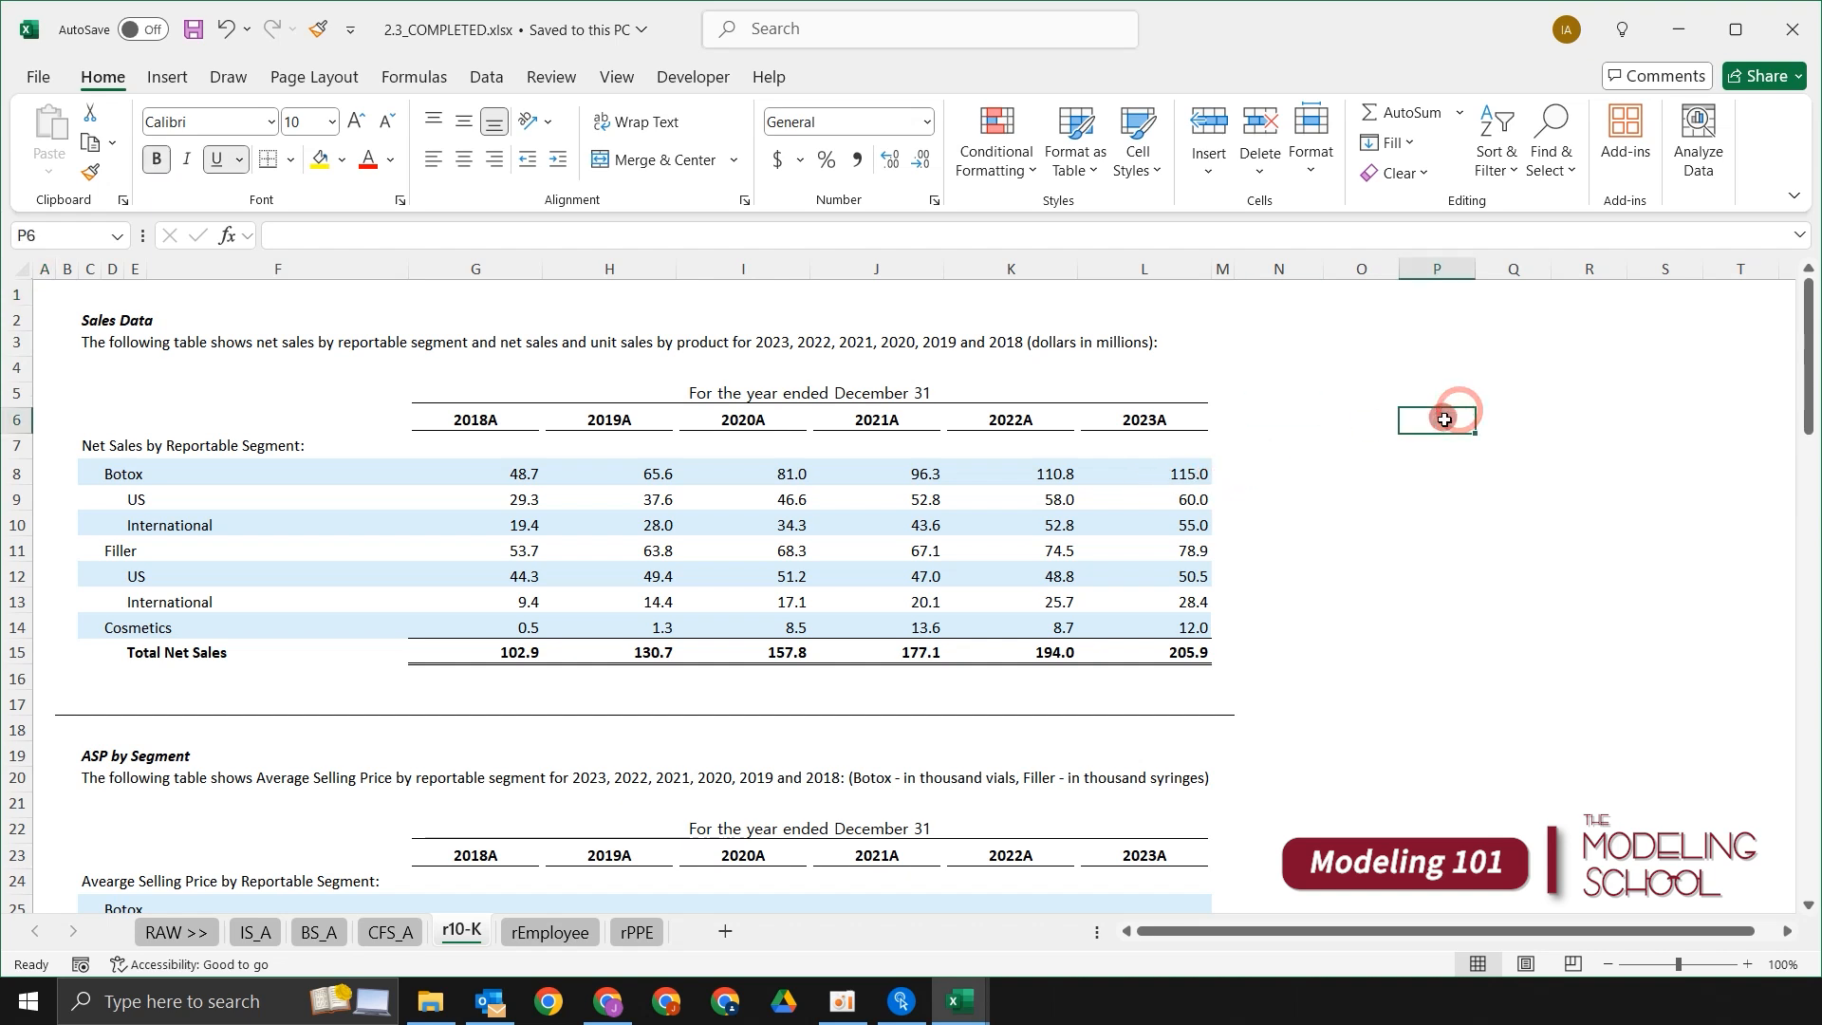
pyautogui.click(1232, 366)
pyautogui.press('Up')
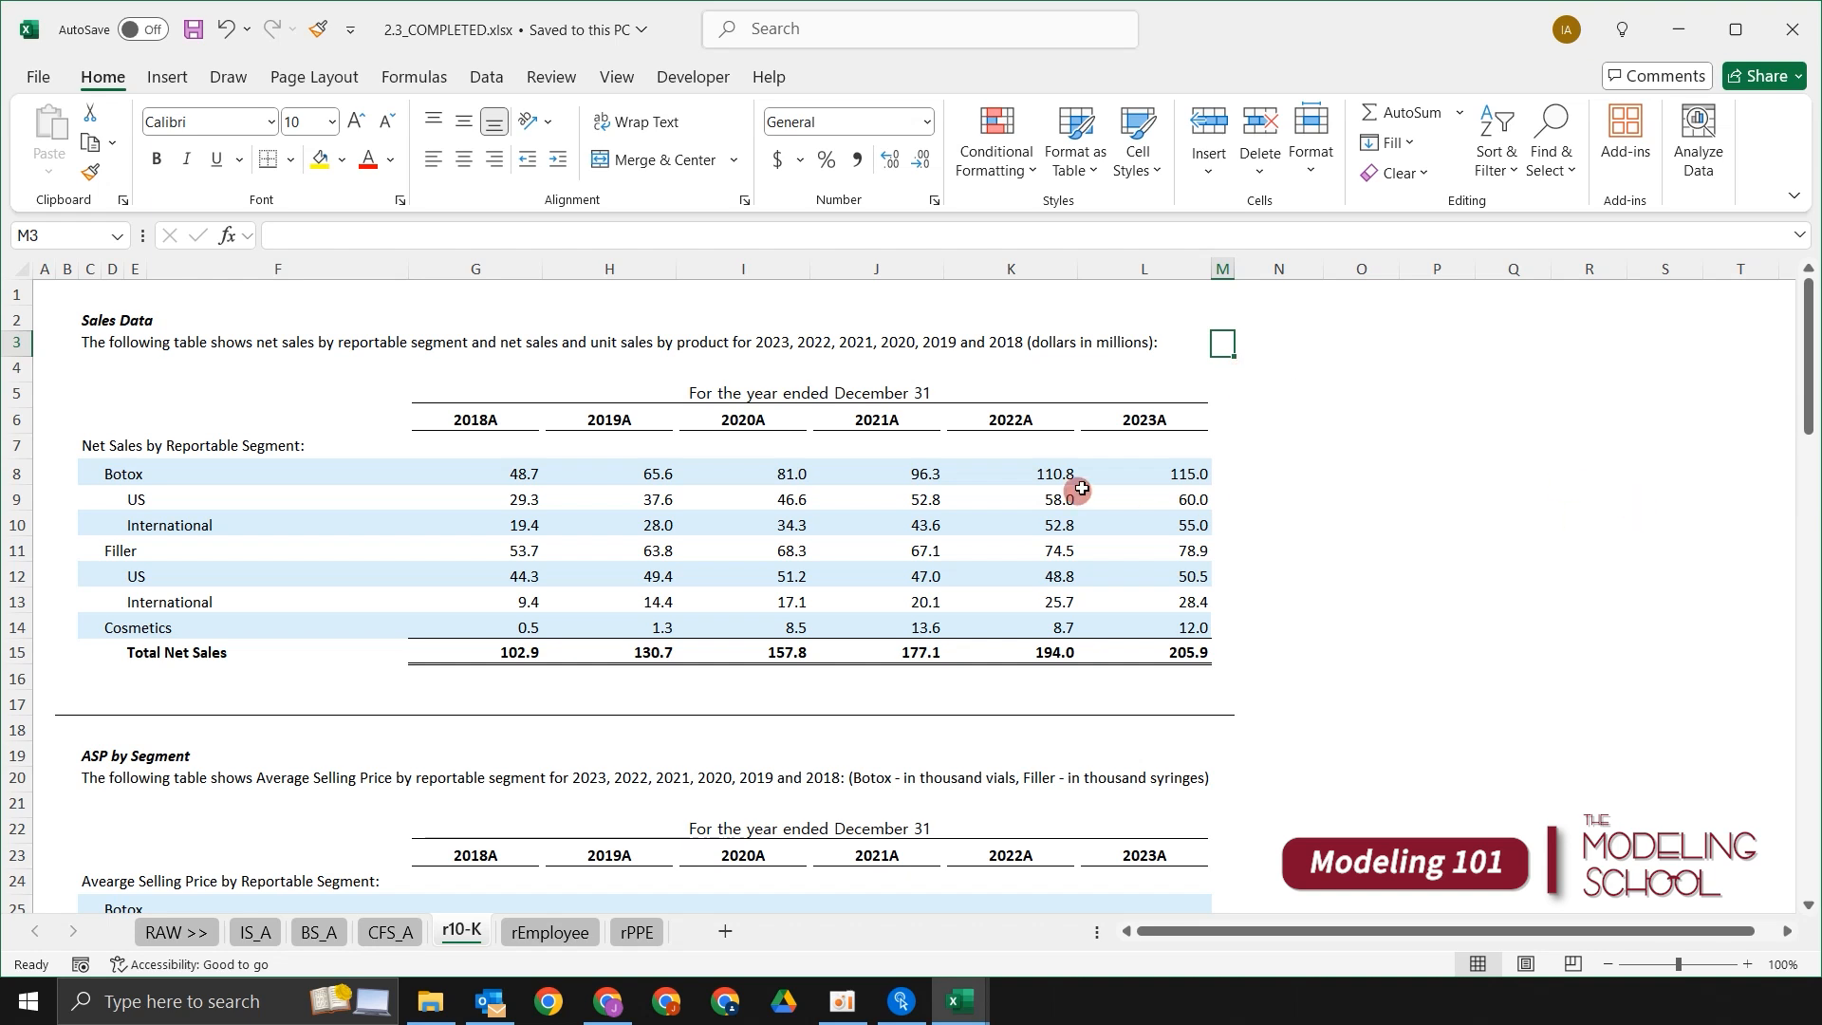
pyautogui.moveTo(160, 438); pyautogui.dragTo(147, 655)
pyautogui.click(258, 689)
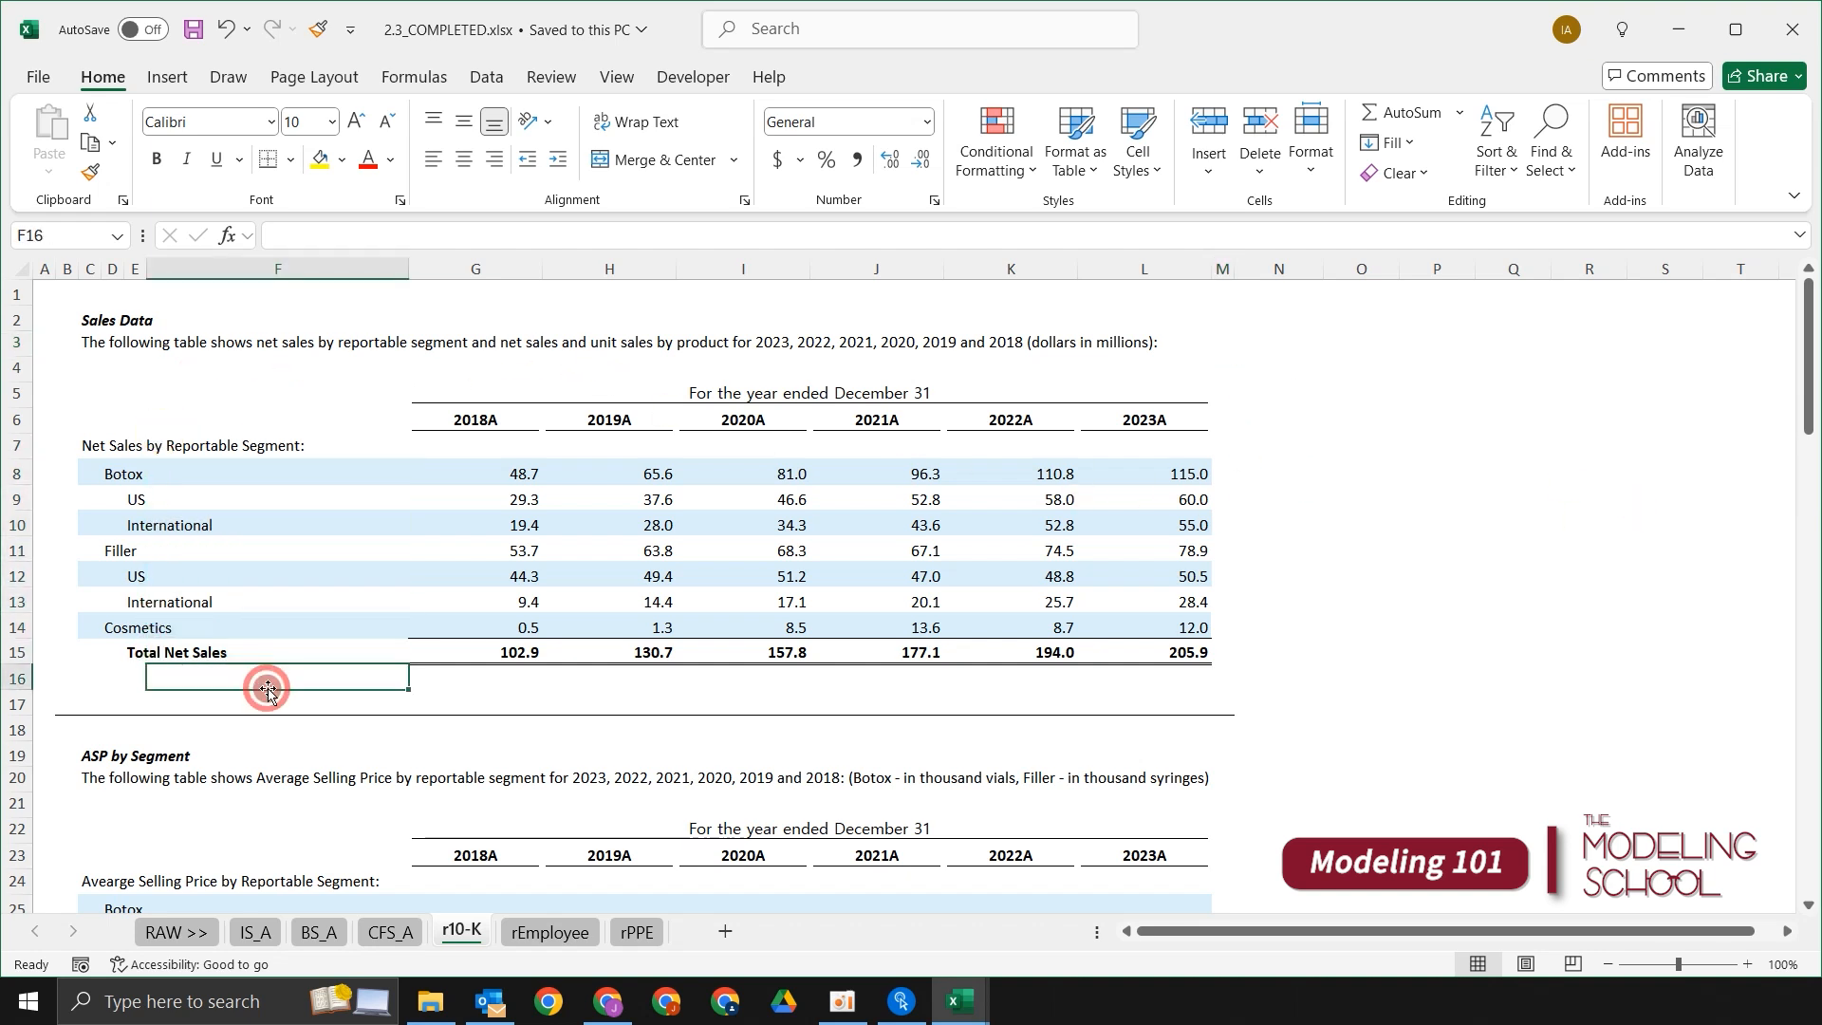
pyautogui.click(197, 397)
pyautogui.press('Left')
pyautogui.press('Left')
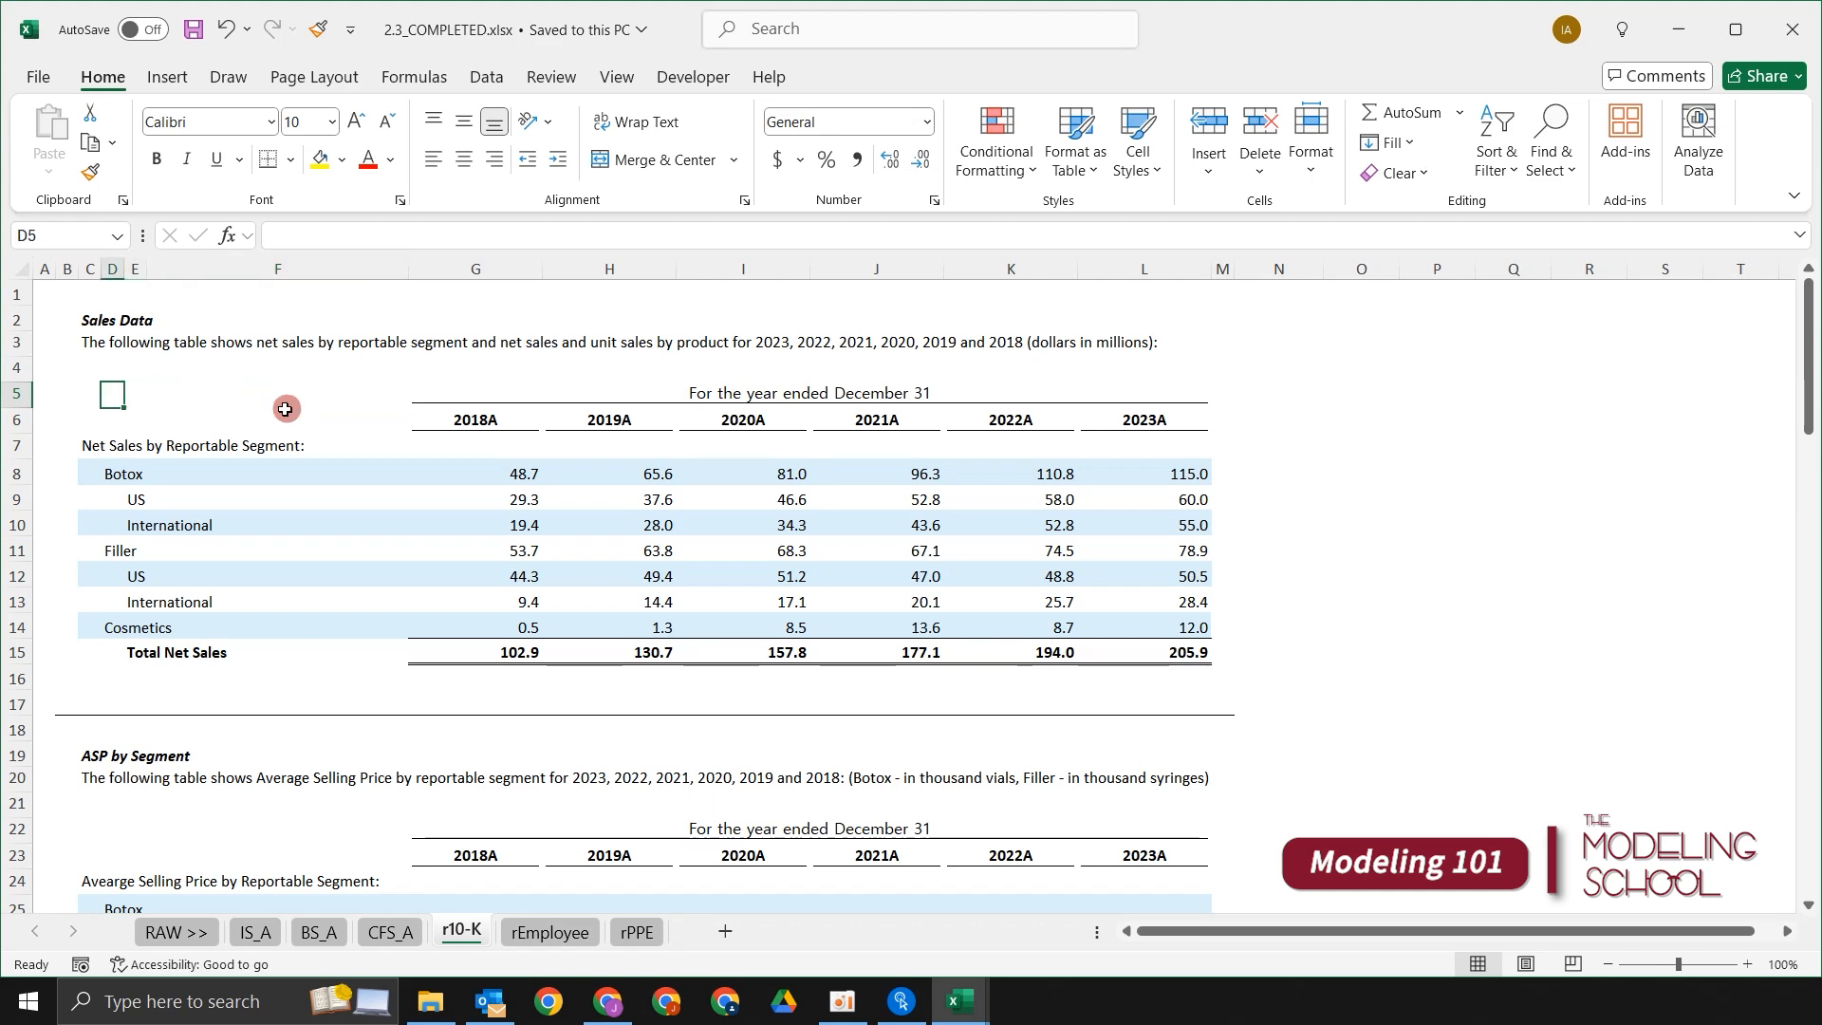
# Step: Examine the ASP by Segment table and select its year headers from 2018A to 2023A
pyautogui.scroll(-5, 284, 408)
pyautogui.click(217, 444)
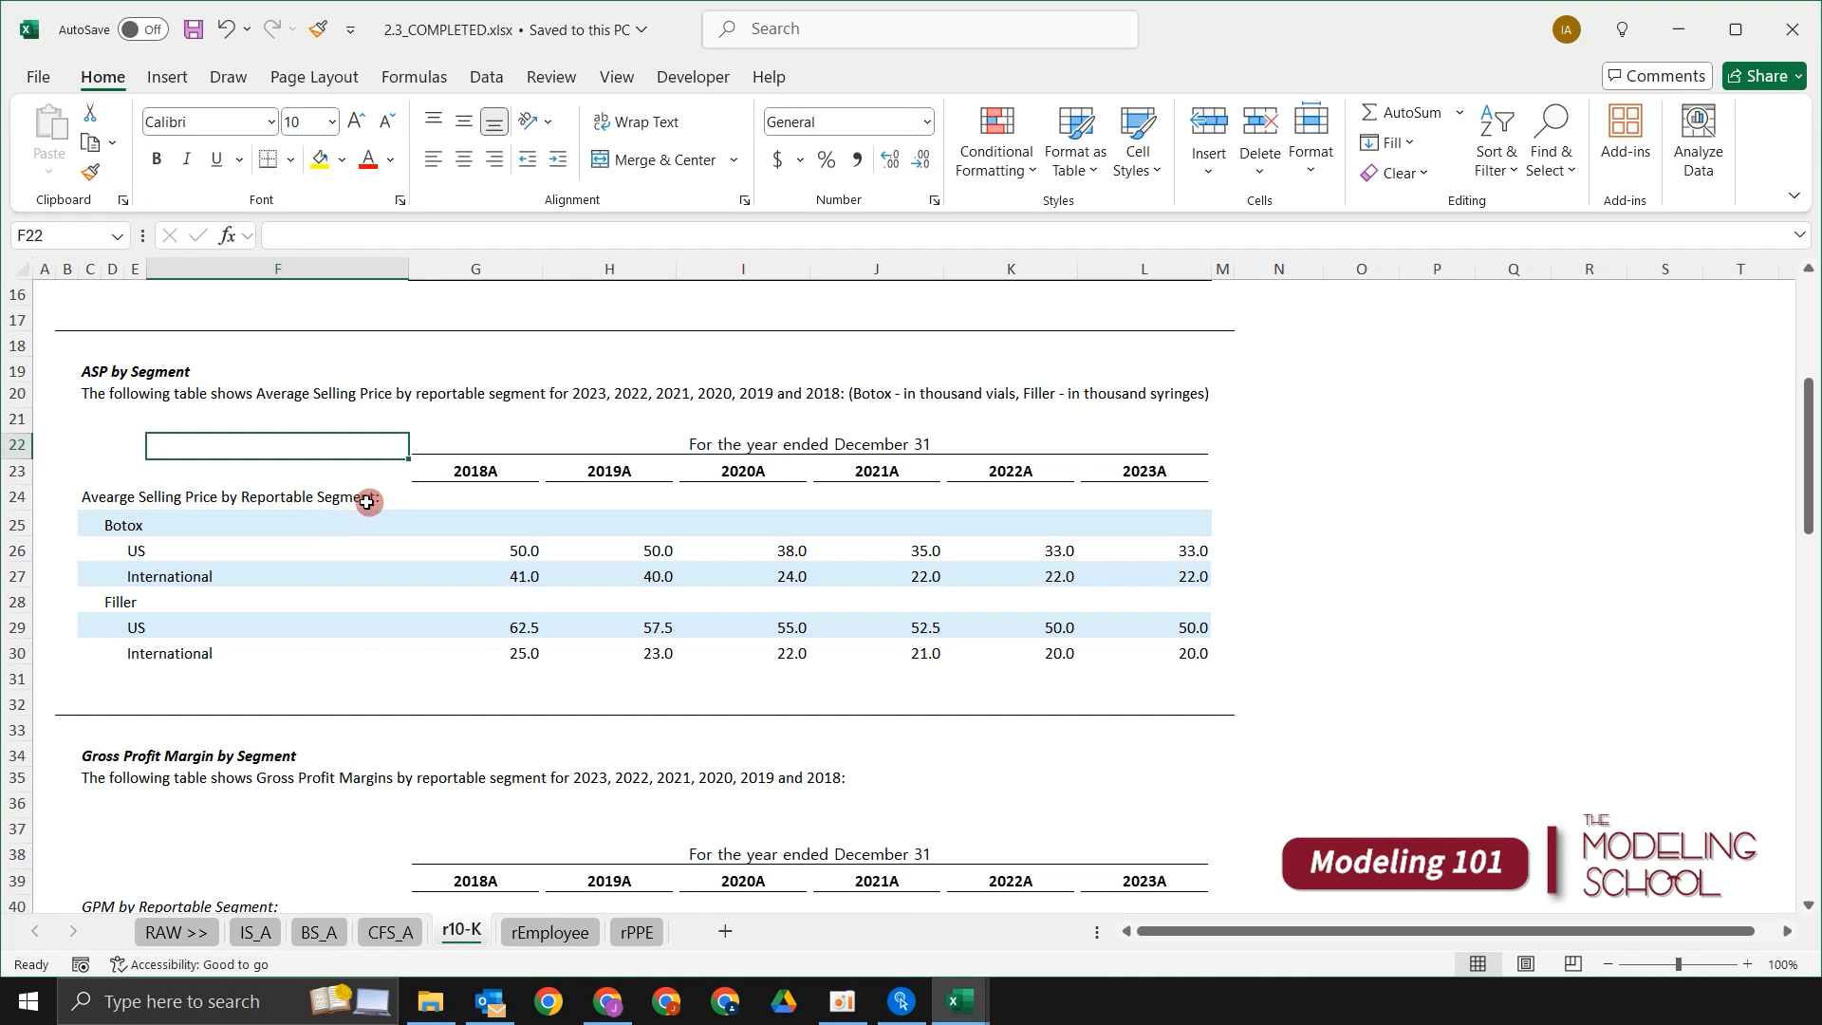
pyautogui.click(449, 492)
pyautogui.press('Up')
pyautogui.hotkey('ctrl', 'shift', 'Right')
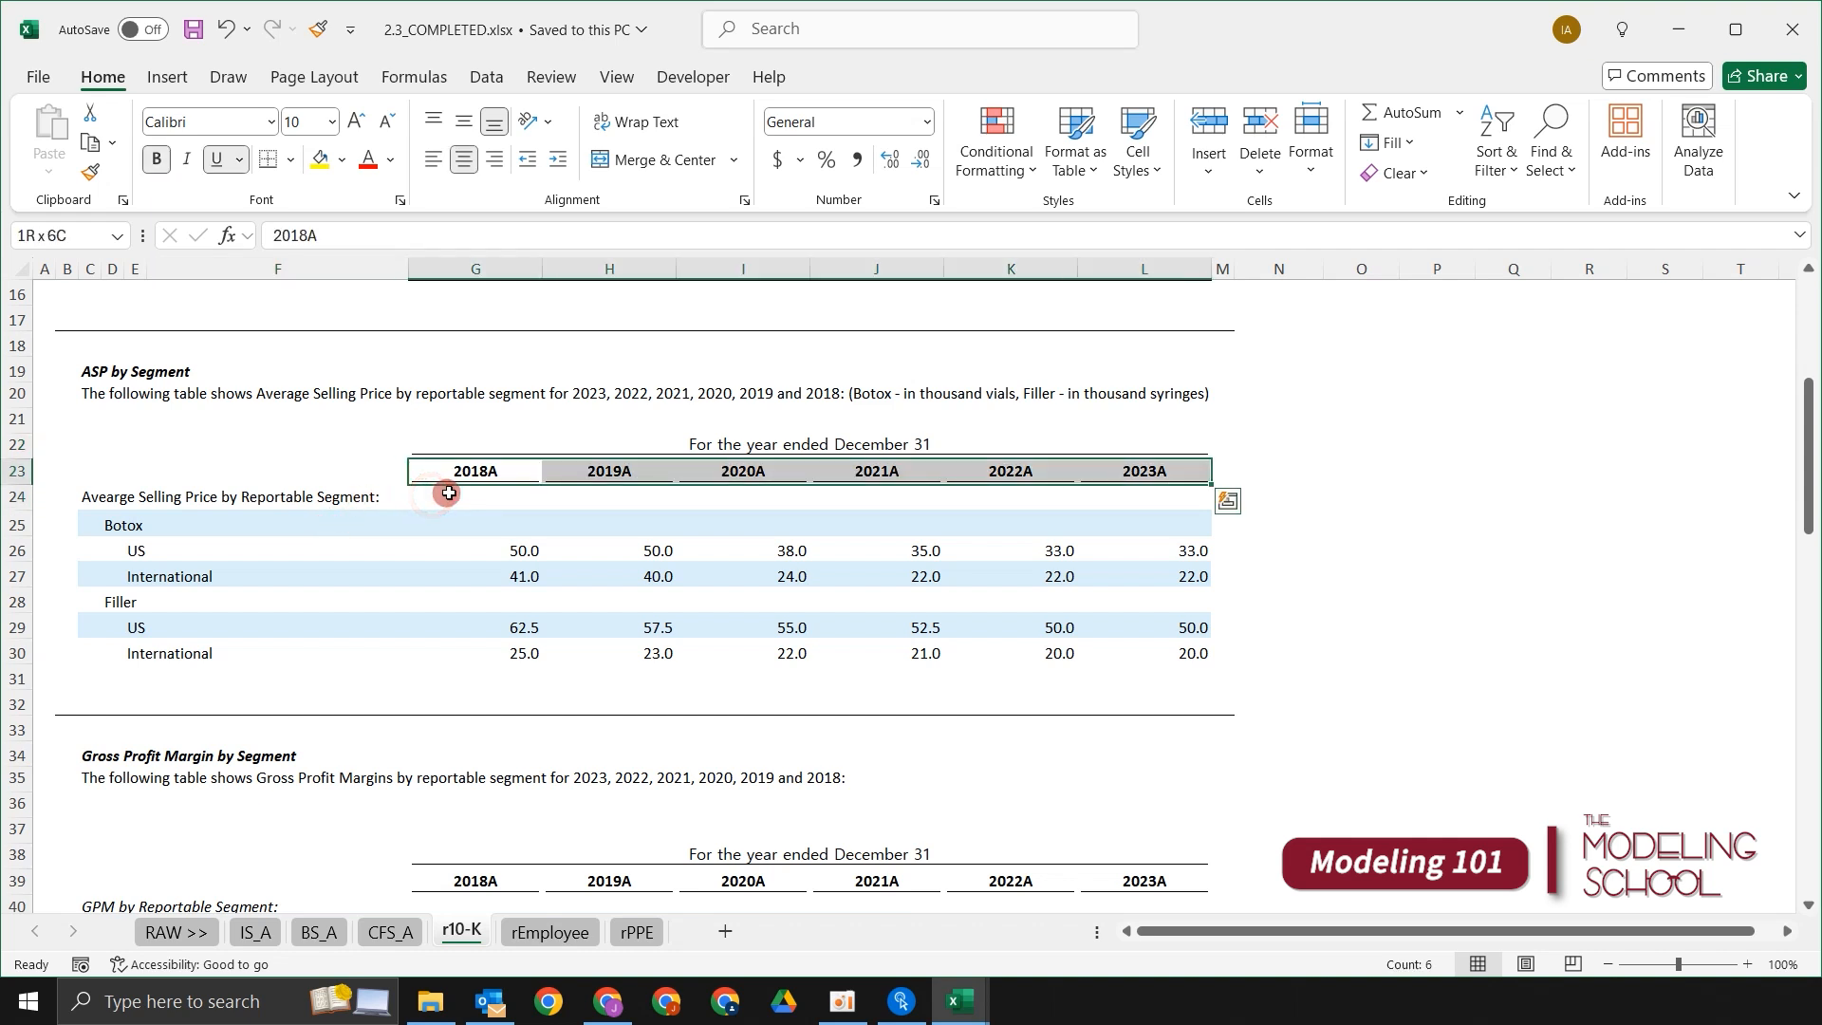
# Step: Examine the Gross Profit Margin by Segment table covering Botox and Filler
pyautogui.scroll(-2, 449, 494)
pyautogui.scroll(-1, 449, 493)
pyautogui.click(358, 600)
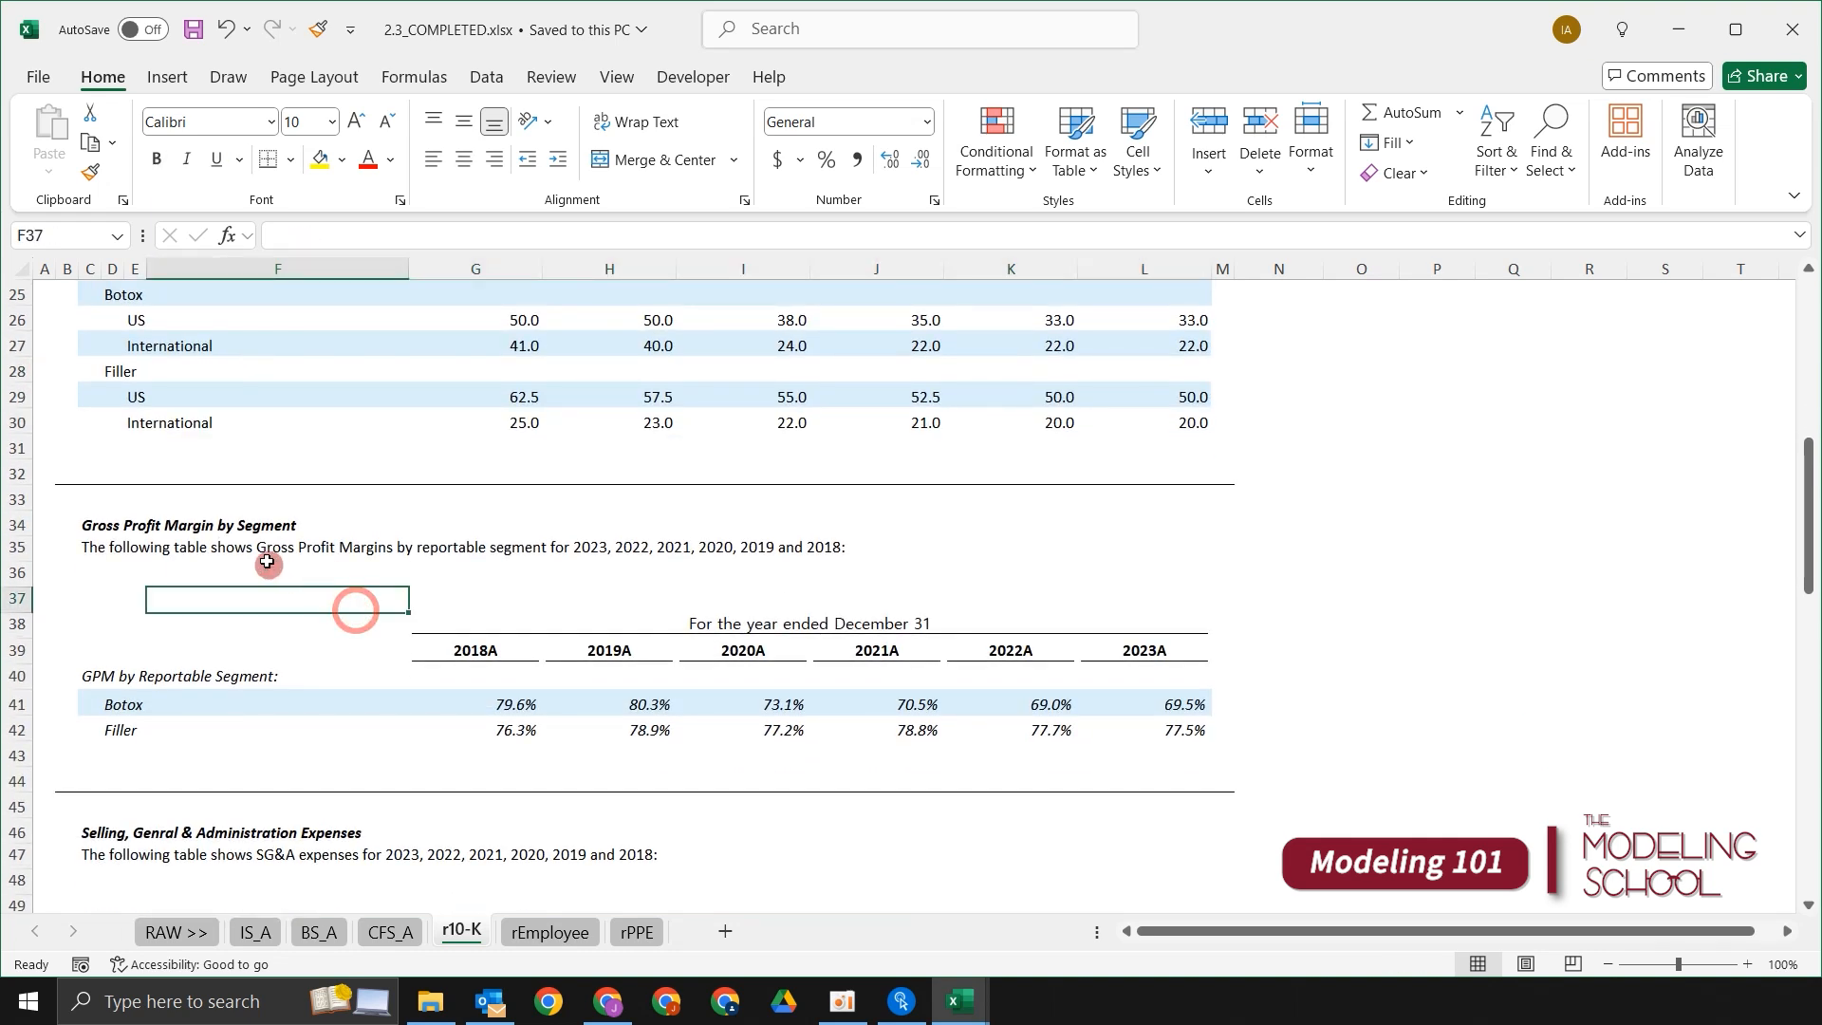
pyautogui.moveTo(138, 522); pyautogui.dragTo(129, 690)
pyautogui.click(400, 606)
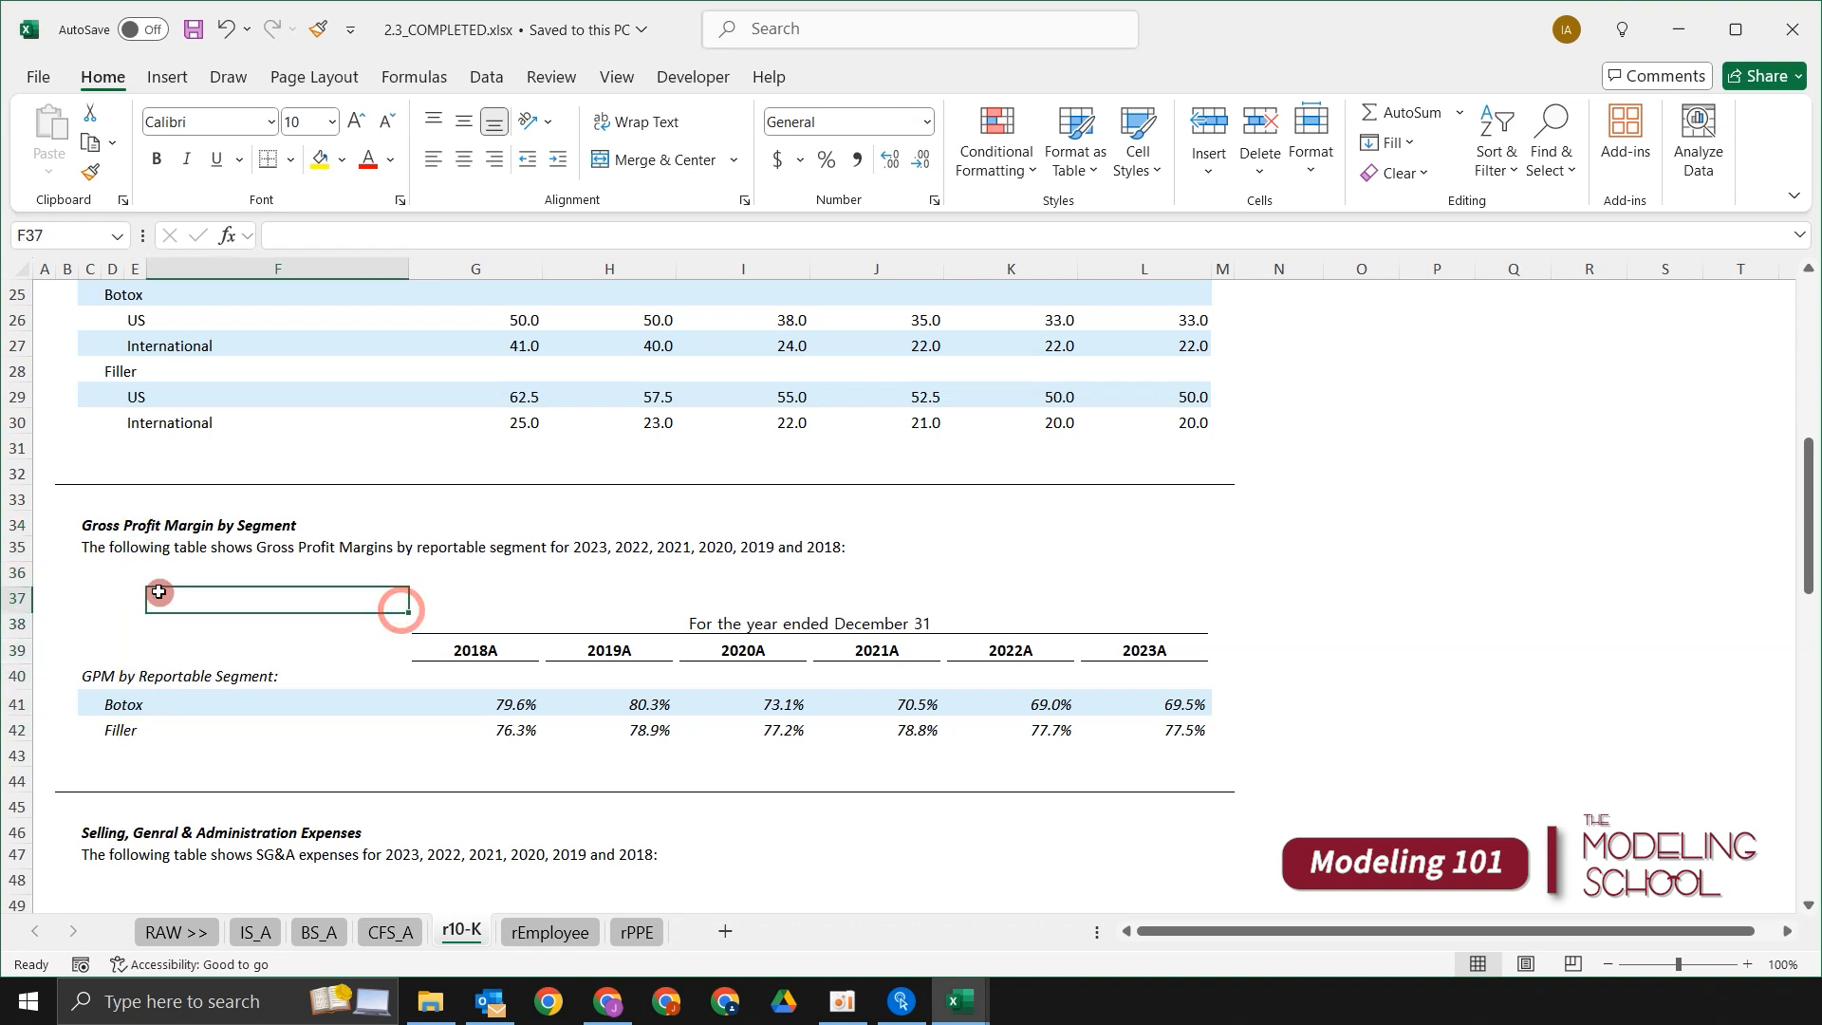
pyautogui.click(111, 593)
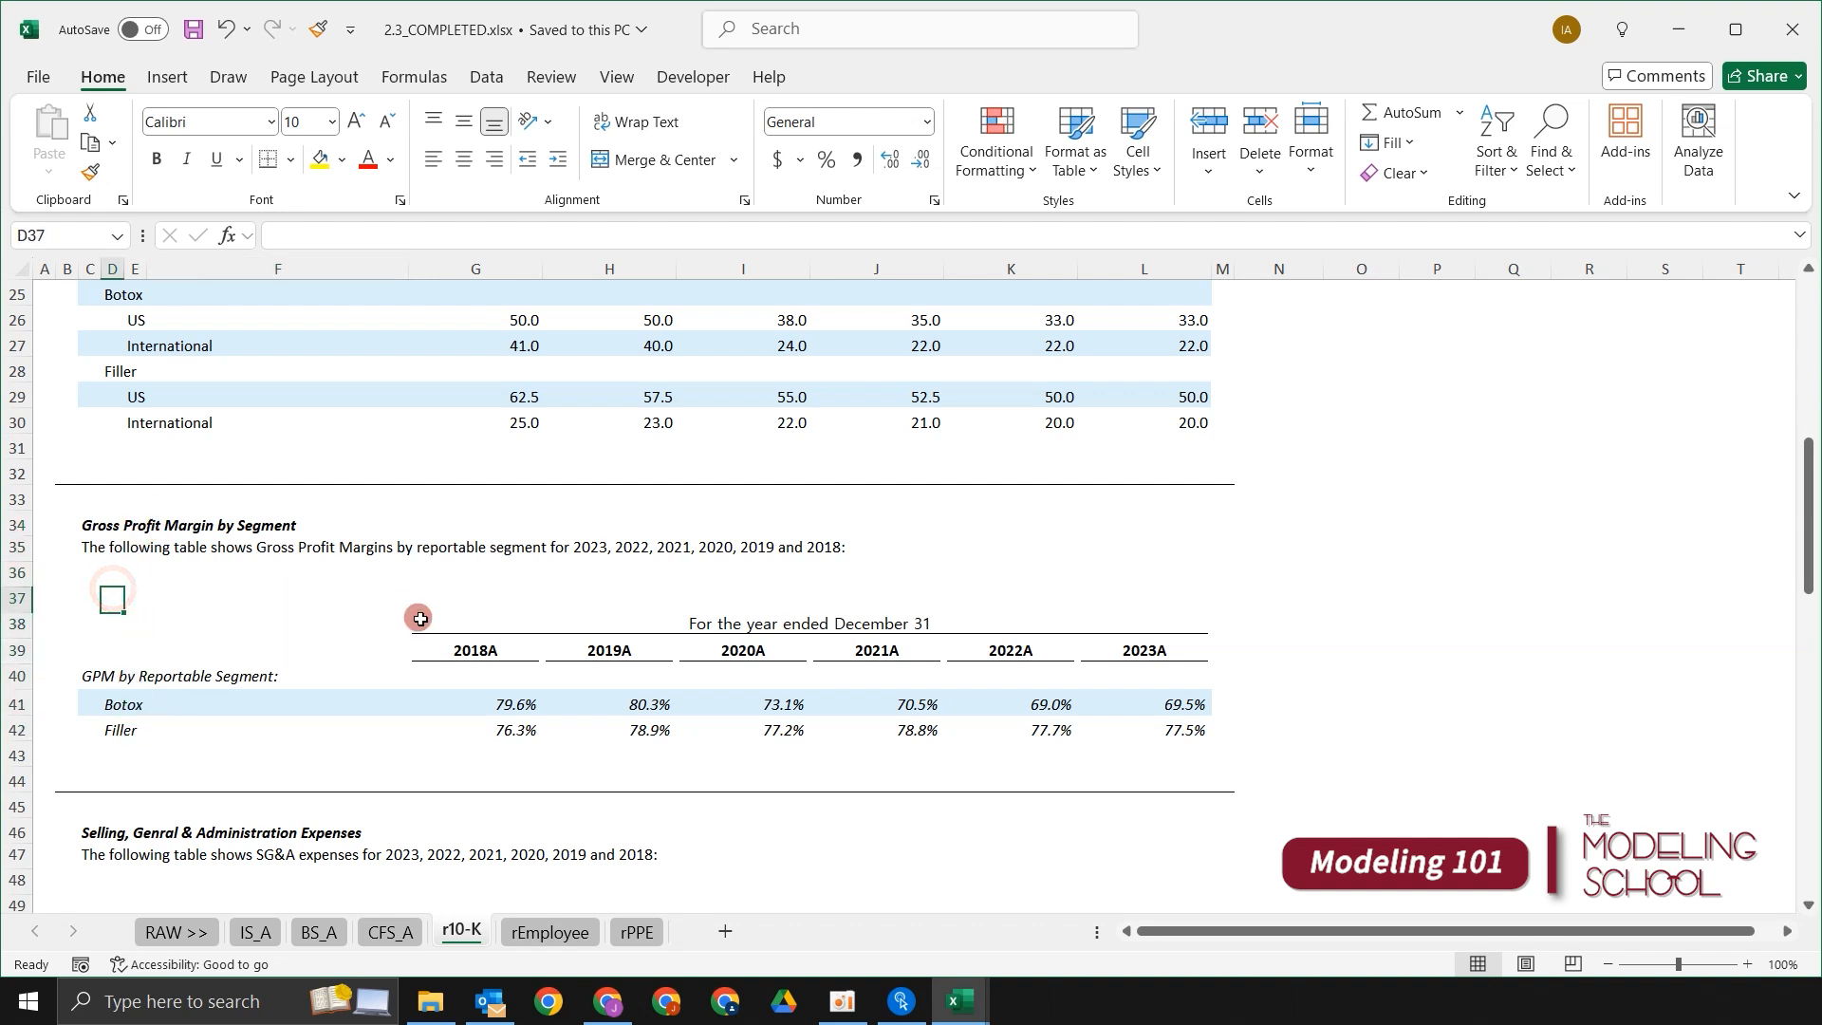
pyautogui.press('Left')
pyautogui.press('Up')
pyautogui.press('Up')
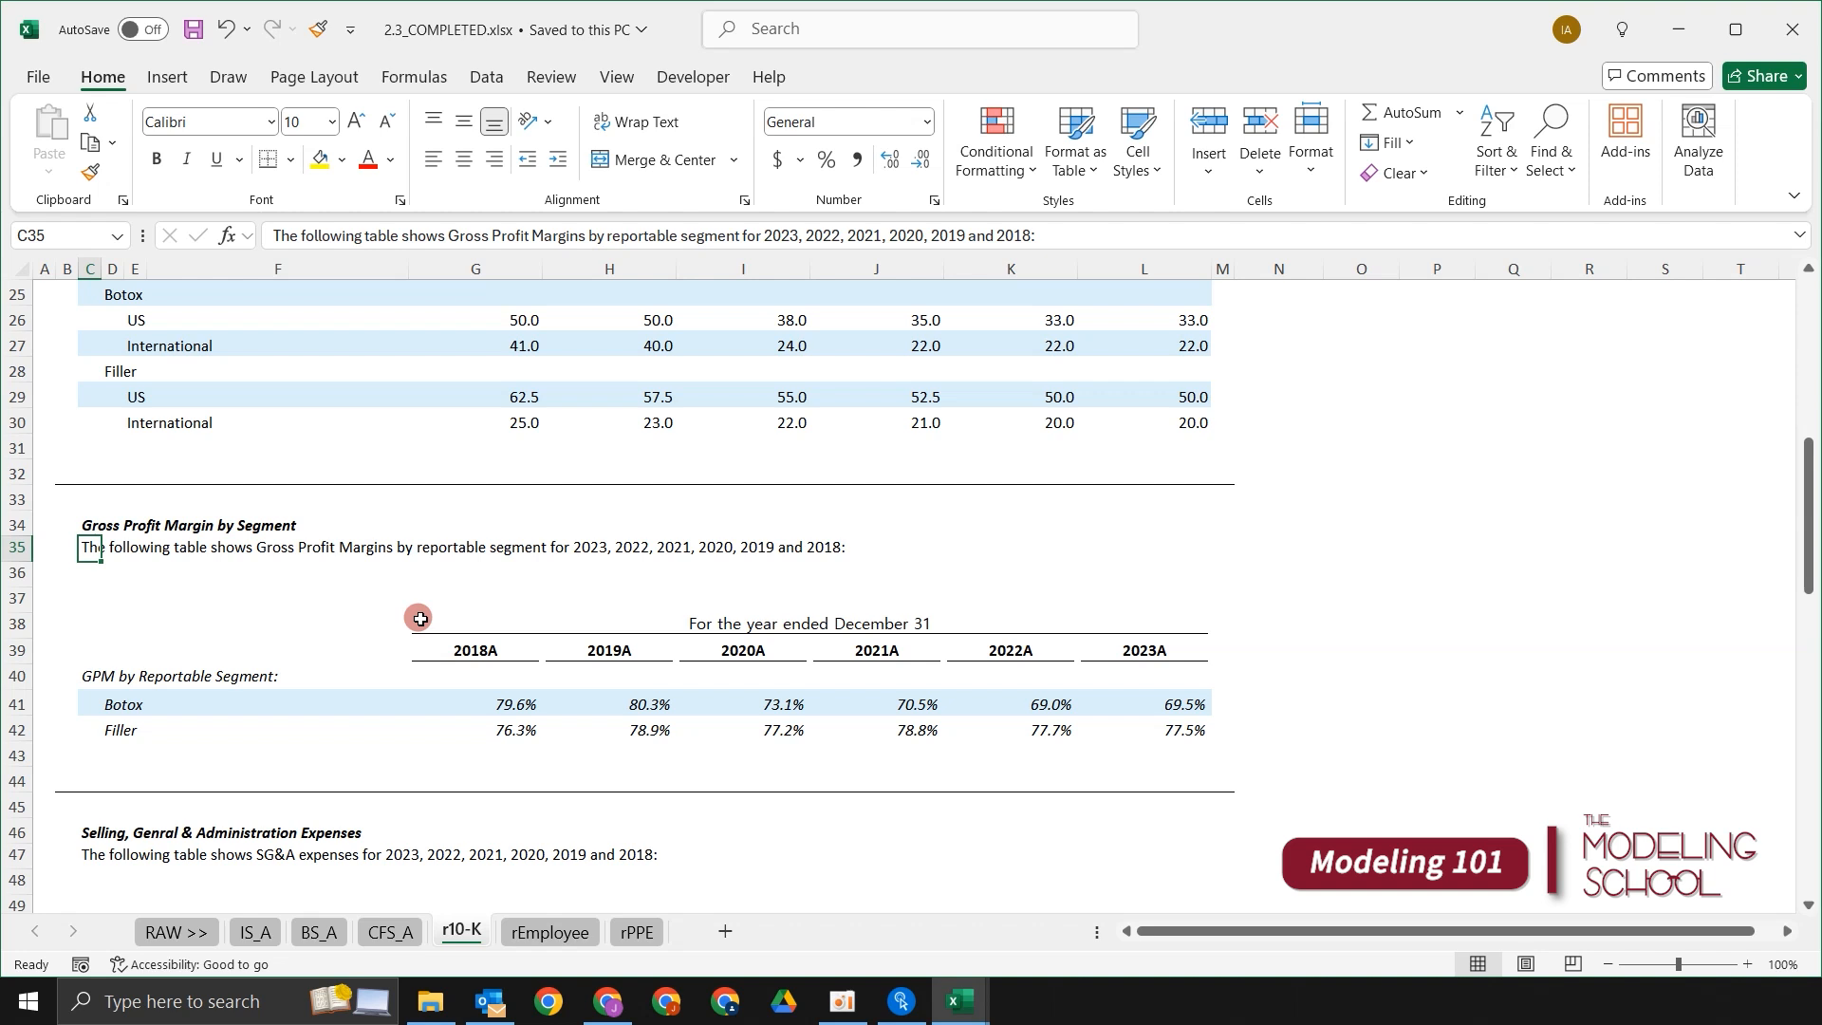
pyautogui.scroll(-2, 392, 572)
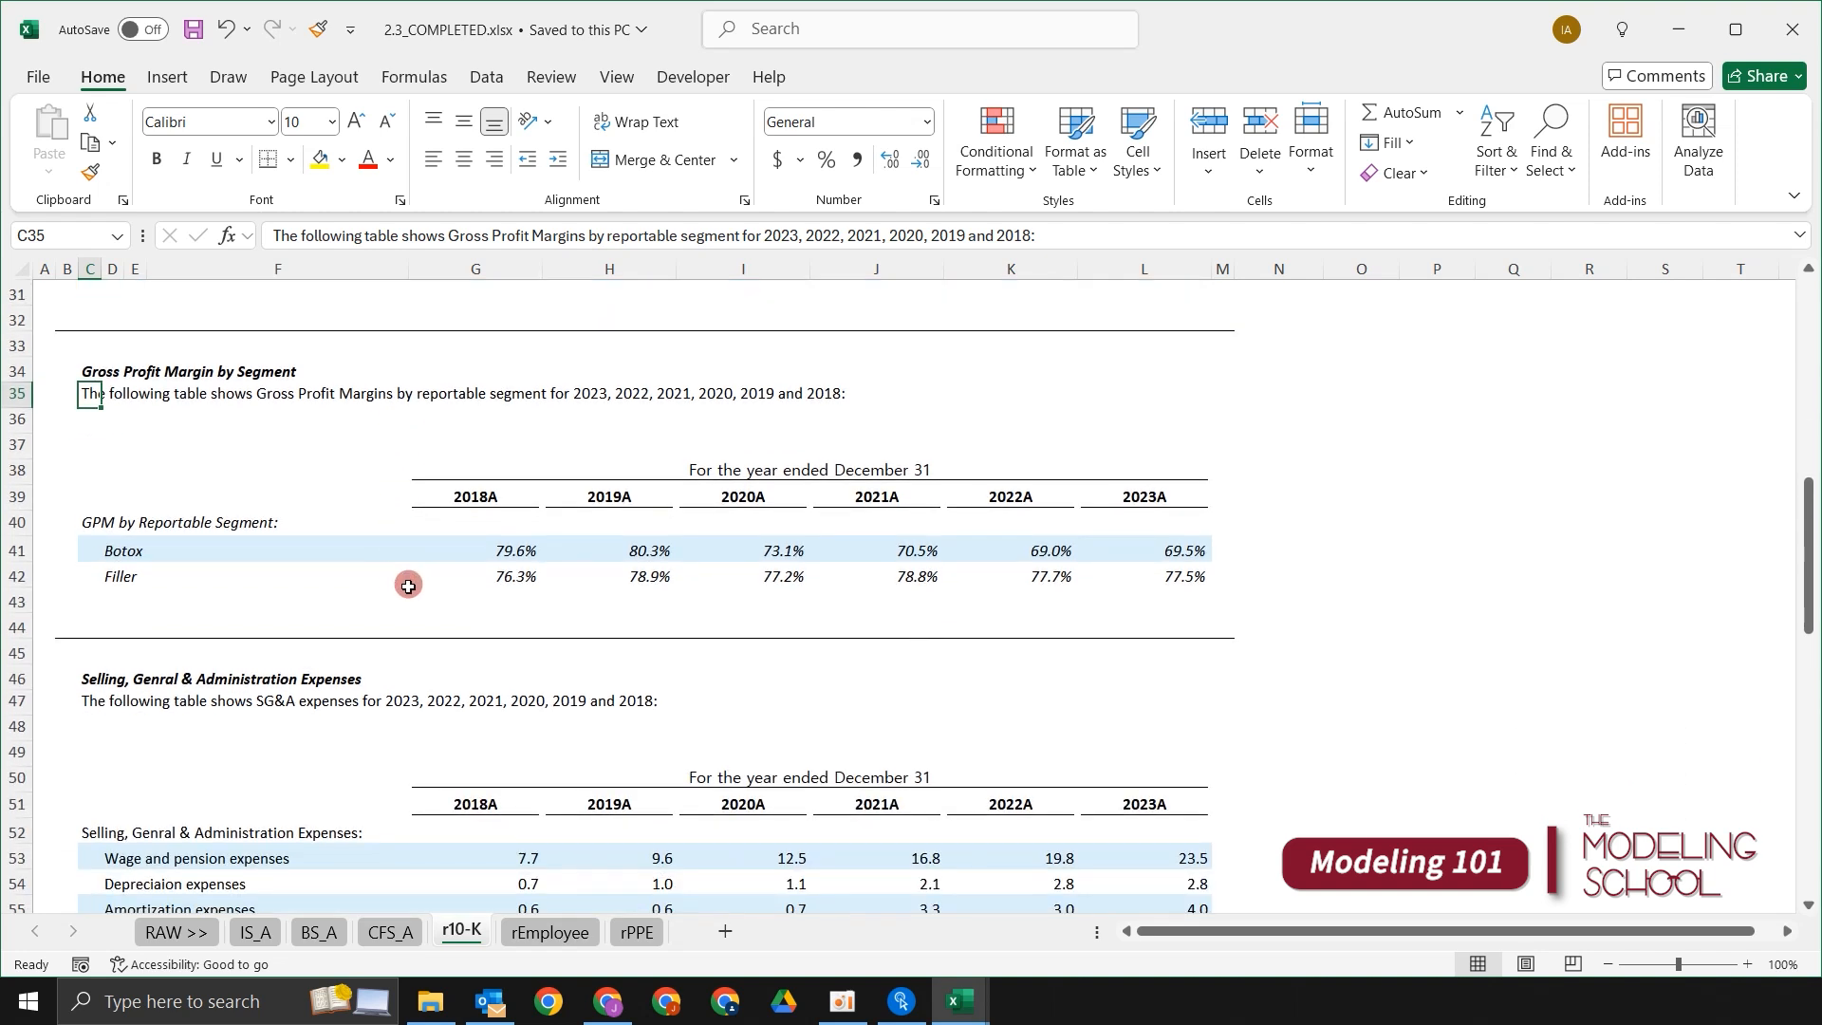
pyautogui.scroll(2, 619, 585)
pyautogui.moveTo(1246, 496); pyautogui.dragTo(256, 718)
# Step: Review the line items of the Selling, General & Administration Expenses table
pyautogui.scroll(-2, 114, 731)
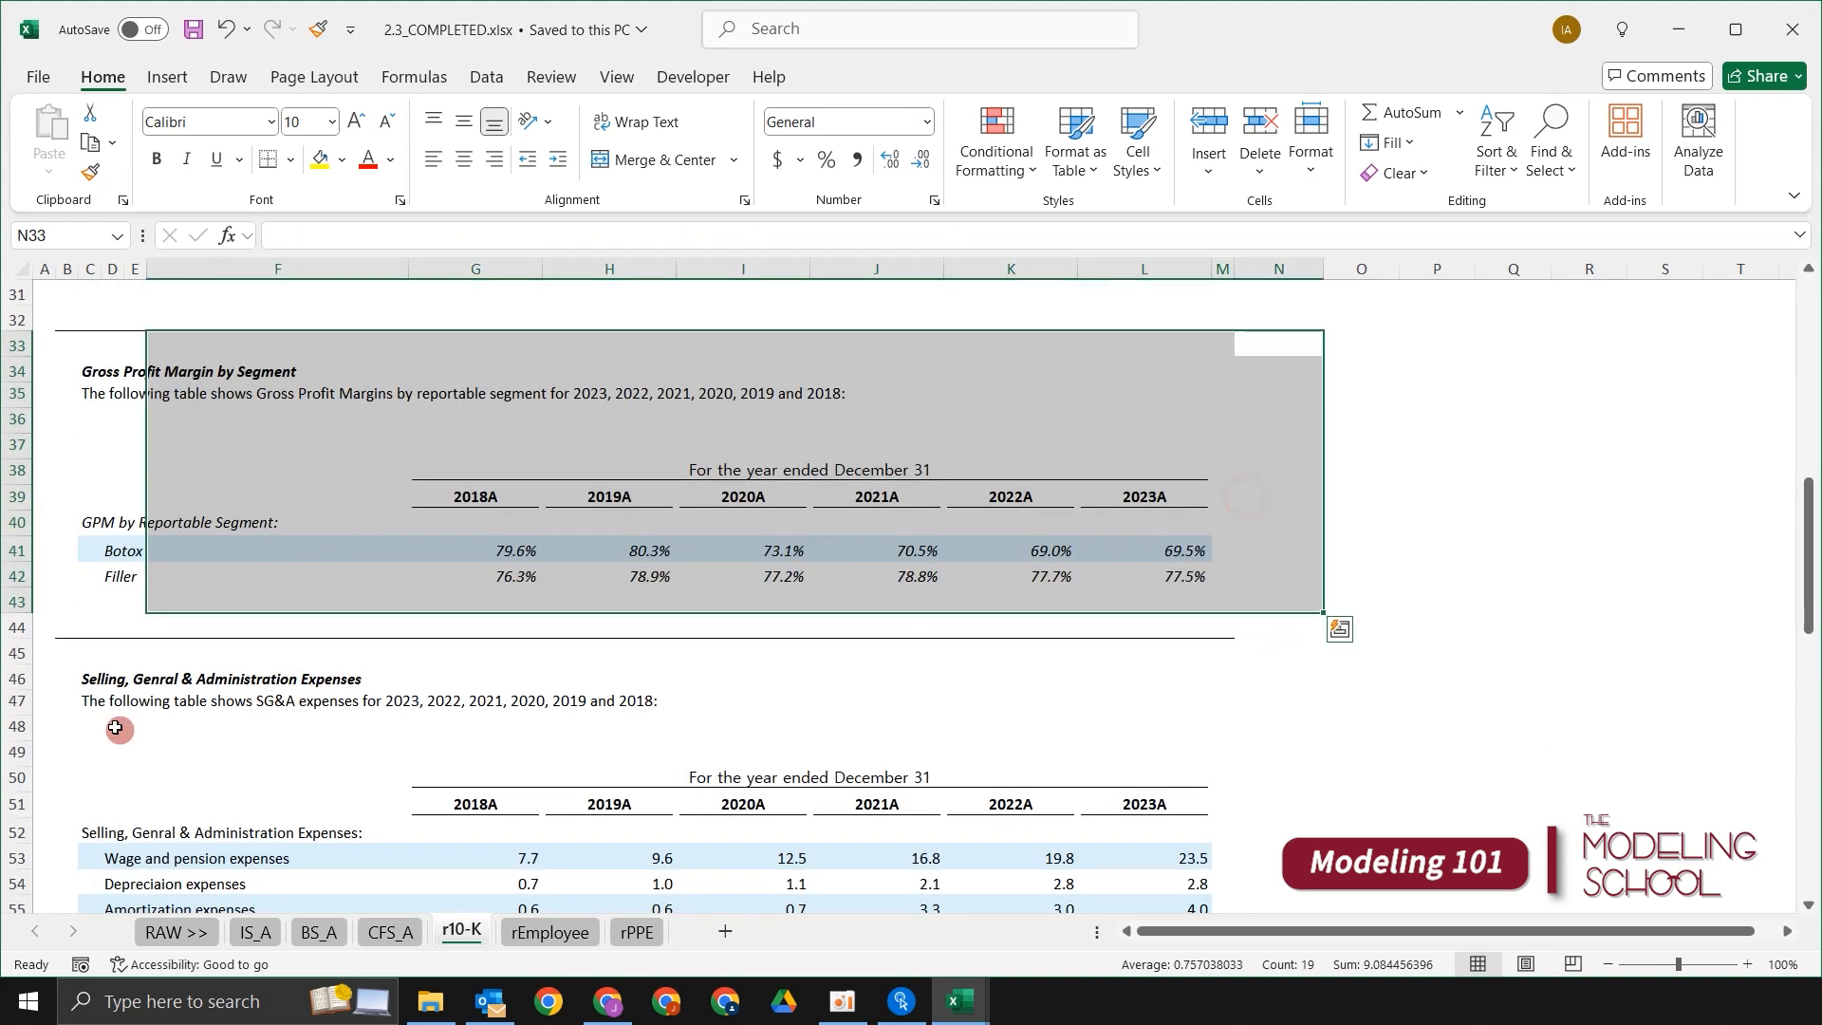
pyautogui.click(114, 725)
pyautogui.scroll(-2, 114, 645)
pyautogui.click(92, 627)
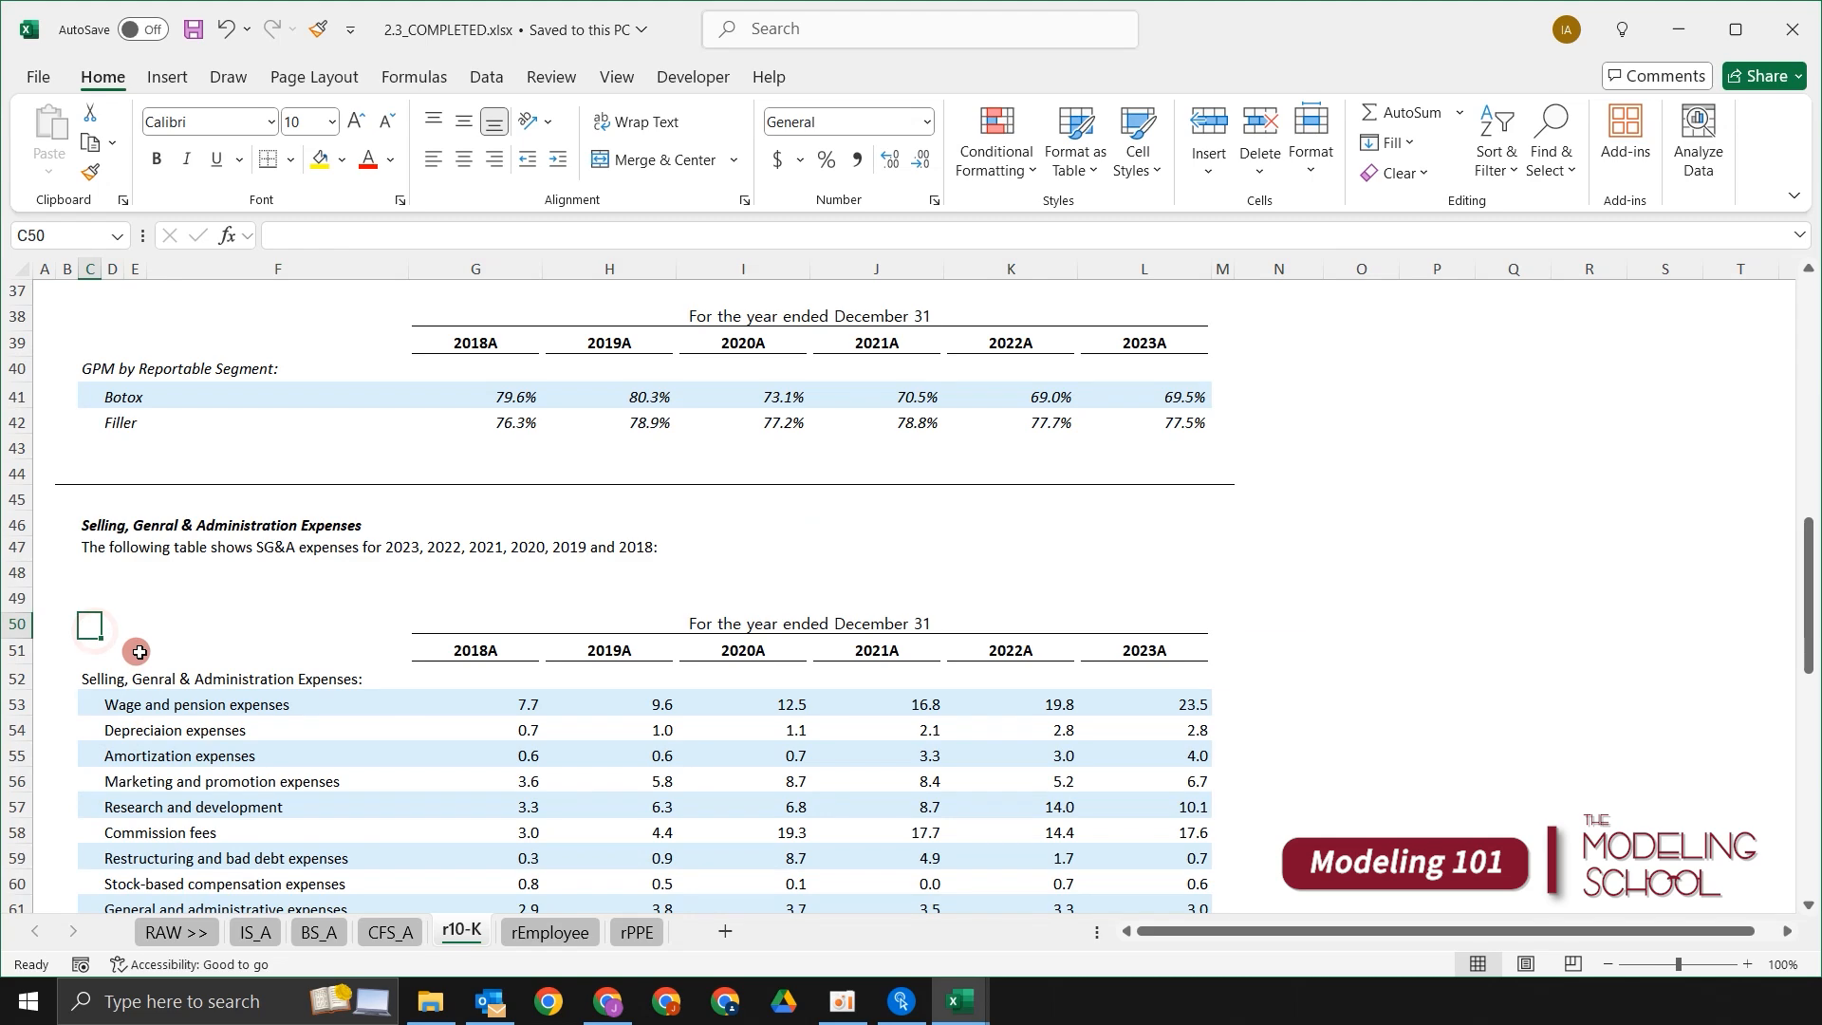
pyautogui.scroll(-1, 140, 652)
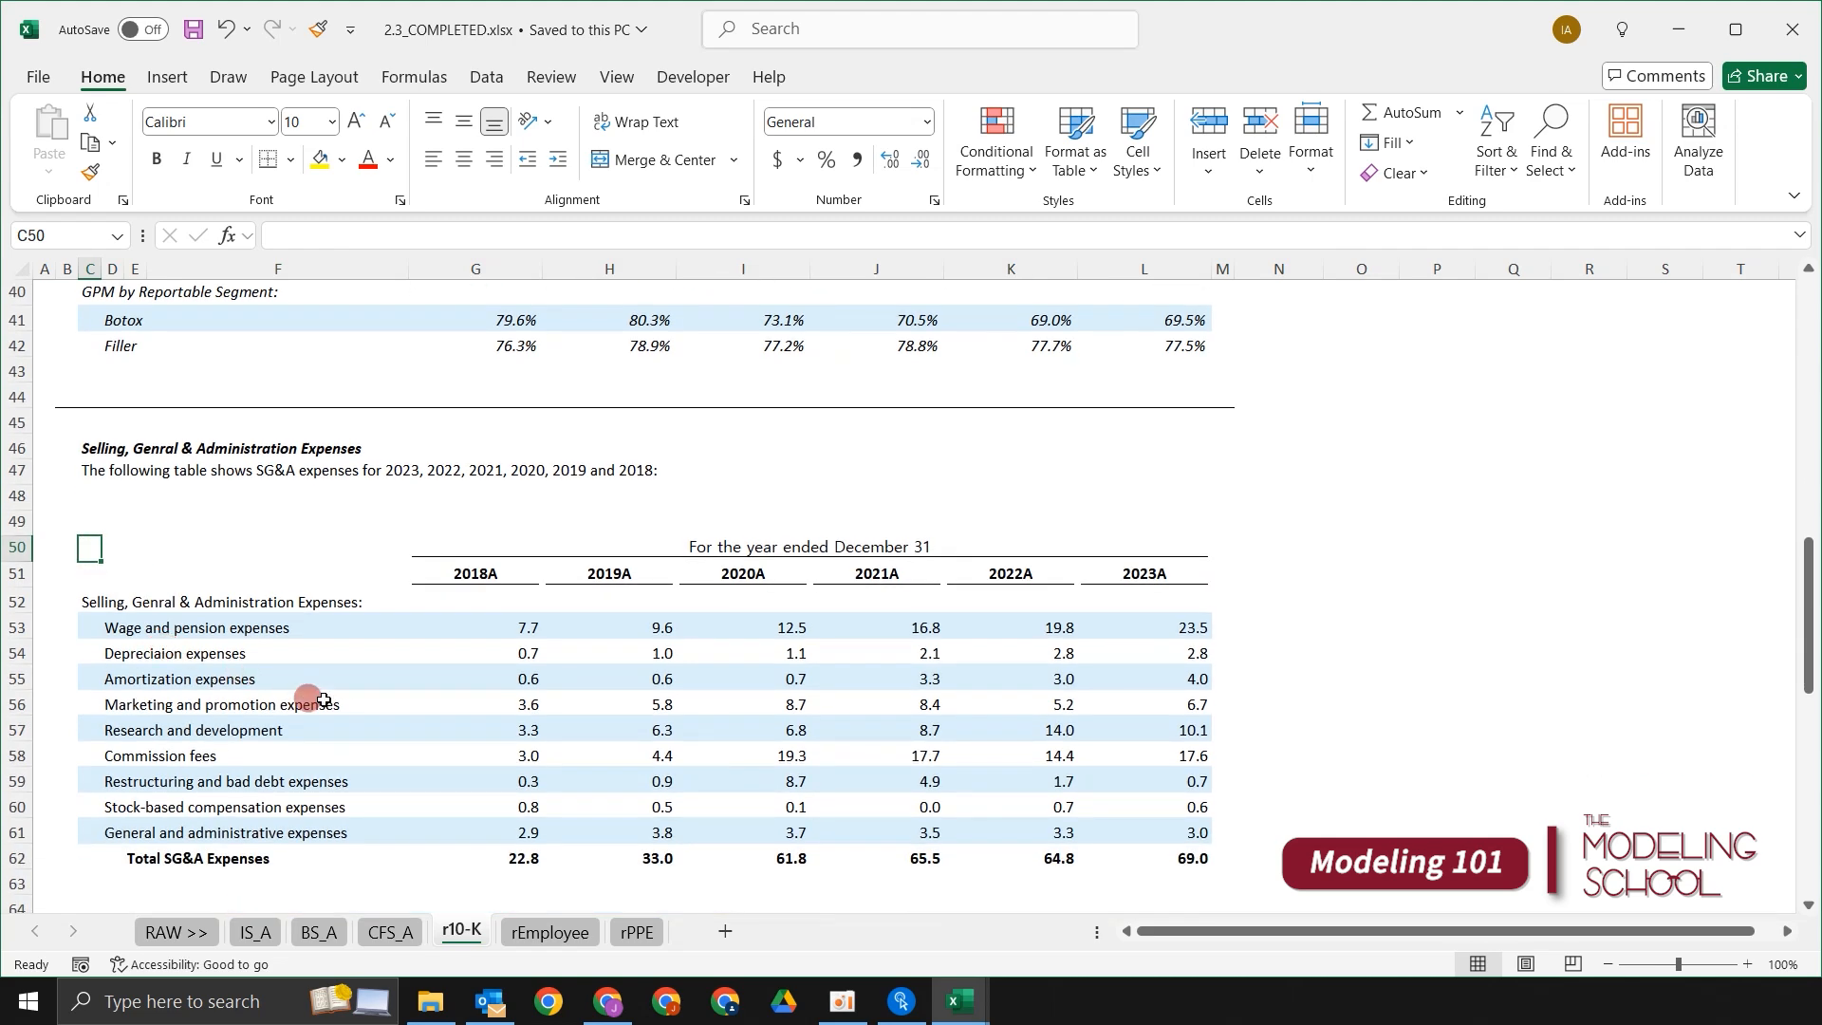
pyautogui.scroll(-2, 342, 688)
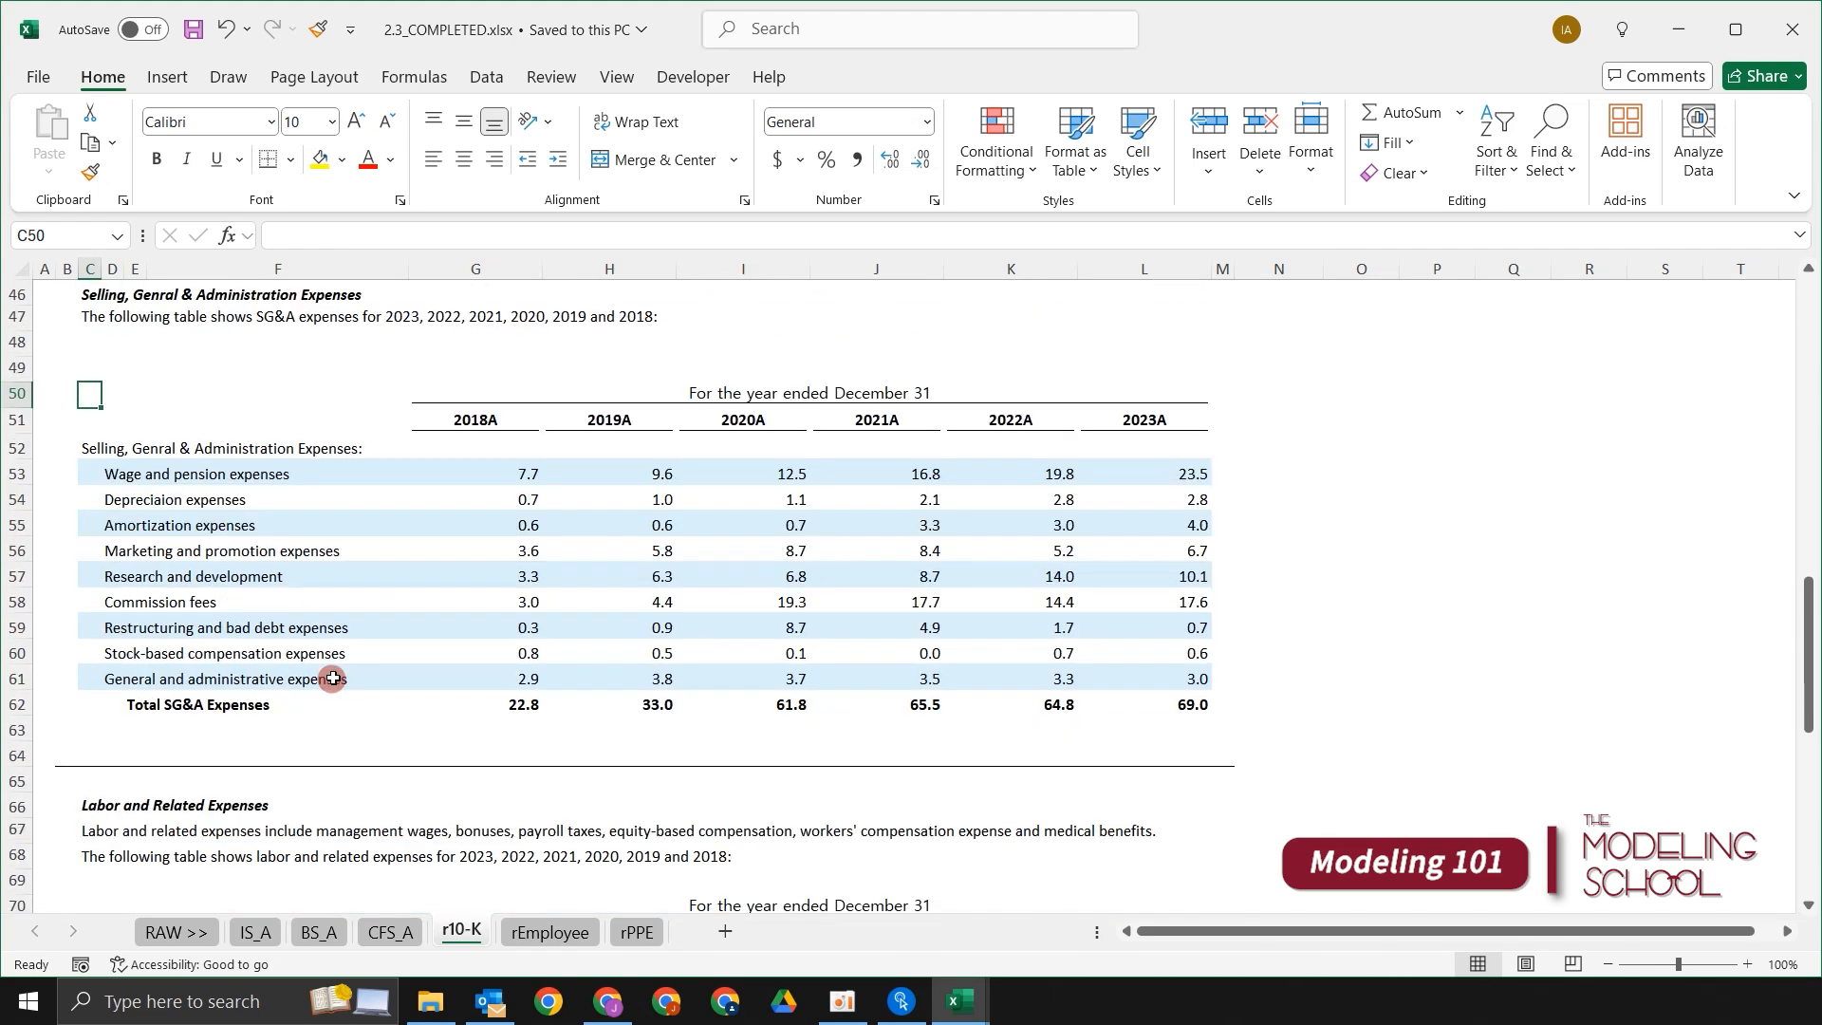
pyautogui.scroll(-5, 370, 655)
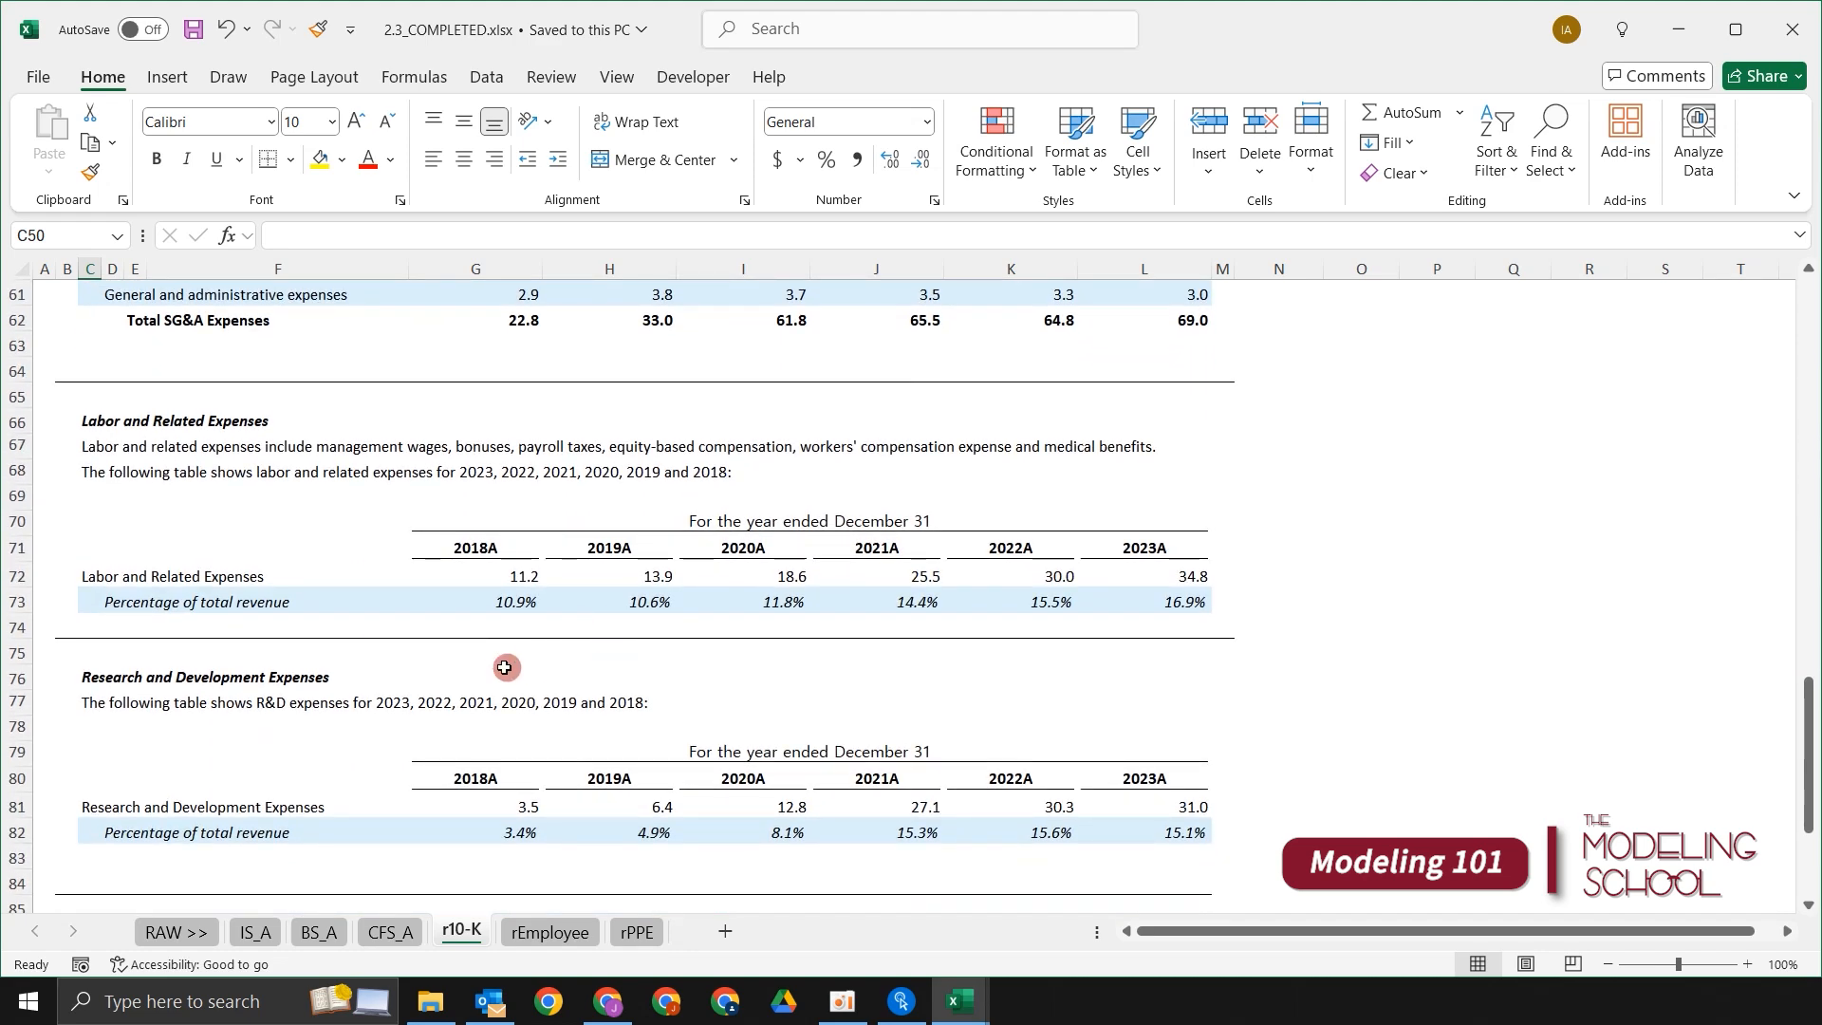
# Step: Review the labor and related expenses, research and development expenses, and long-term debt tables
pyautogui.scroll(-1, 504, 667)
pyautogui.moveTo(185, 466); pyautogui.dragTo(266, 602)
pyautogui.click(1263, 584)
pyautogui.moveTo(1200, 434); pyautogui.dragTo(693, 607)
pyautogui.moveTo(249, 679); pyautogui.dragTo(513, 749)
pyautogui.scroll(-4, 479, 727)
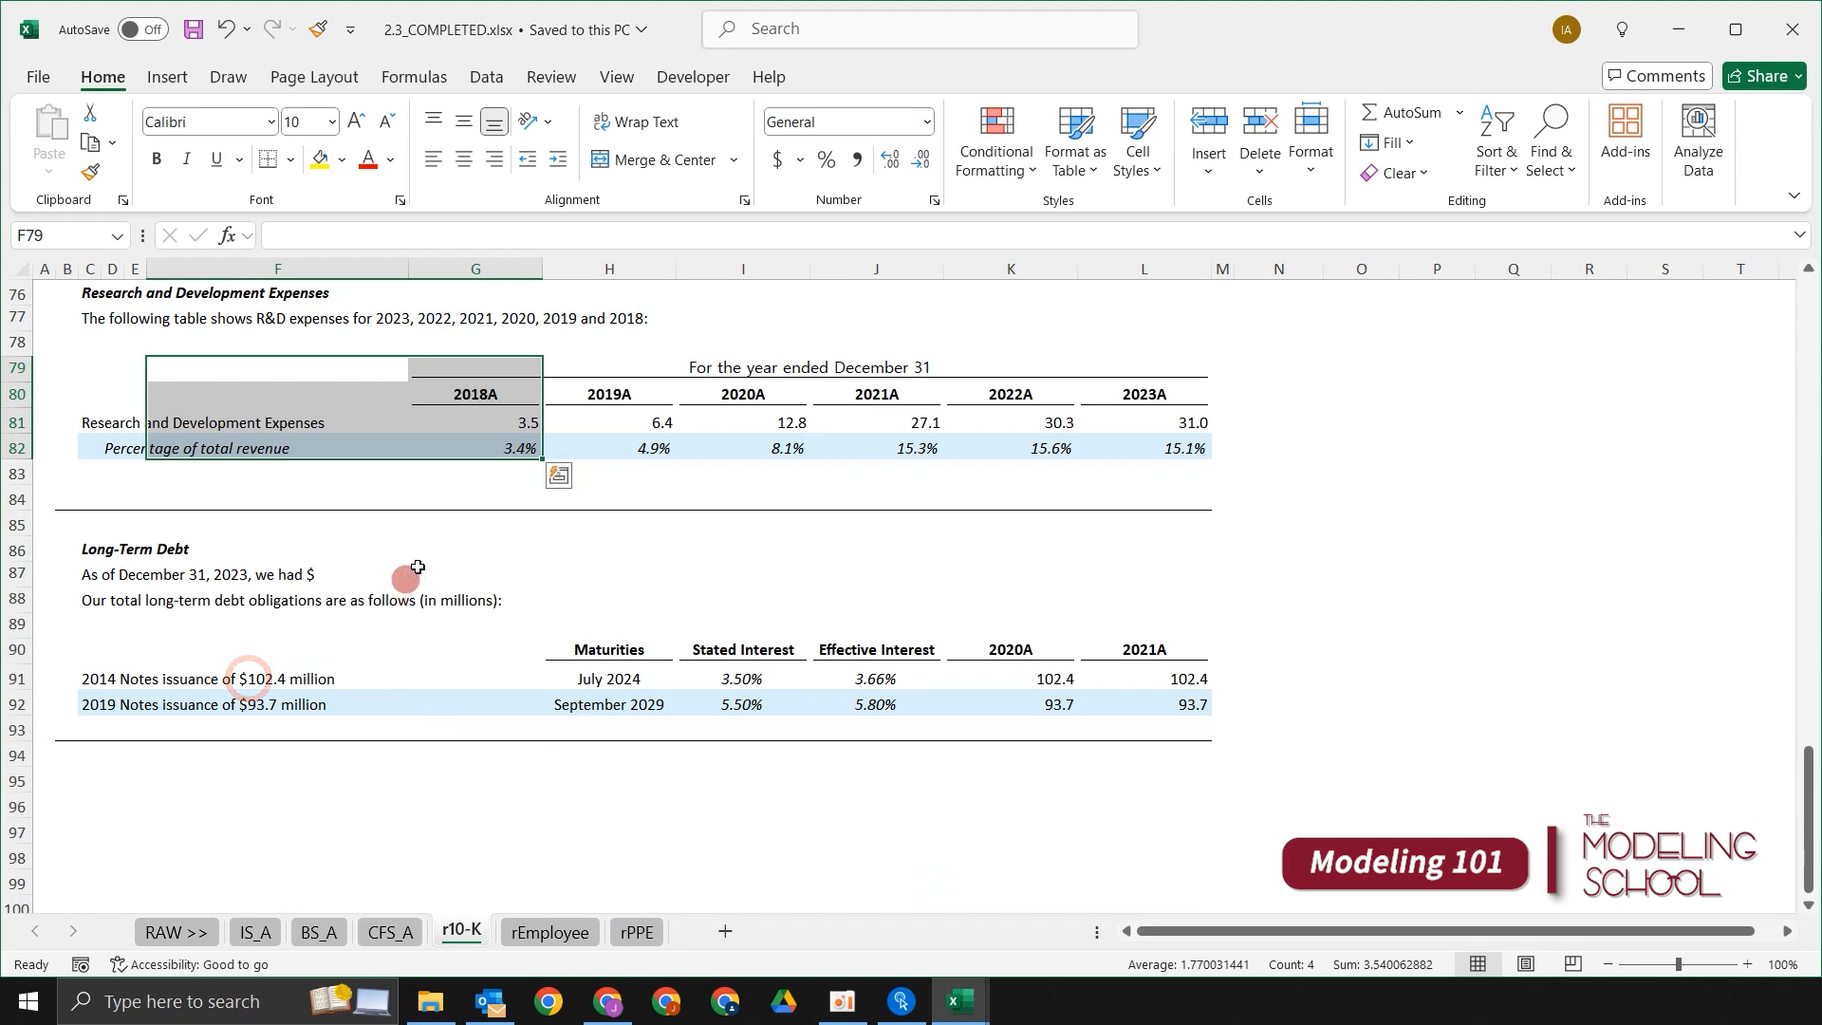
pyautogui.moveTo(408, 576); pyautogui.dragTo(811, 721)
pyautogui.click(1332, 543)
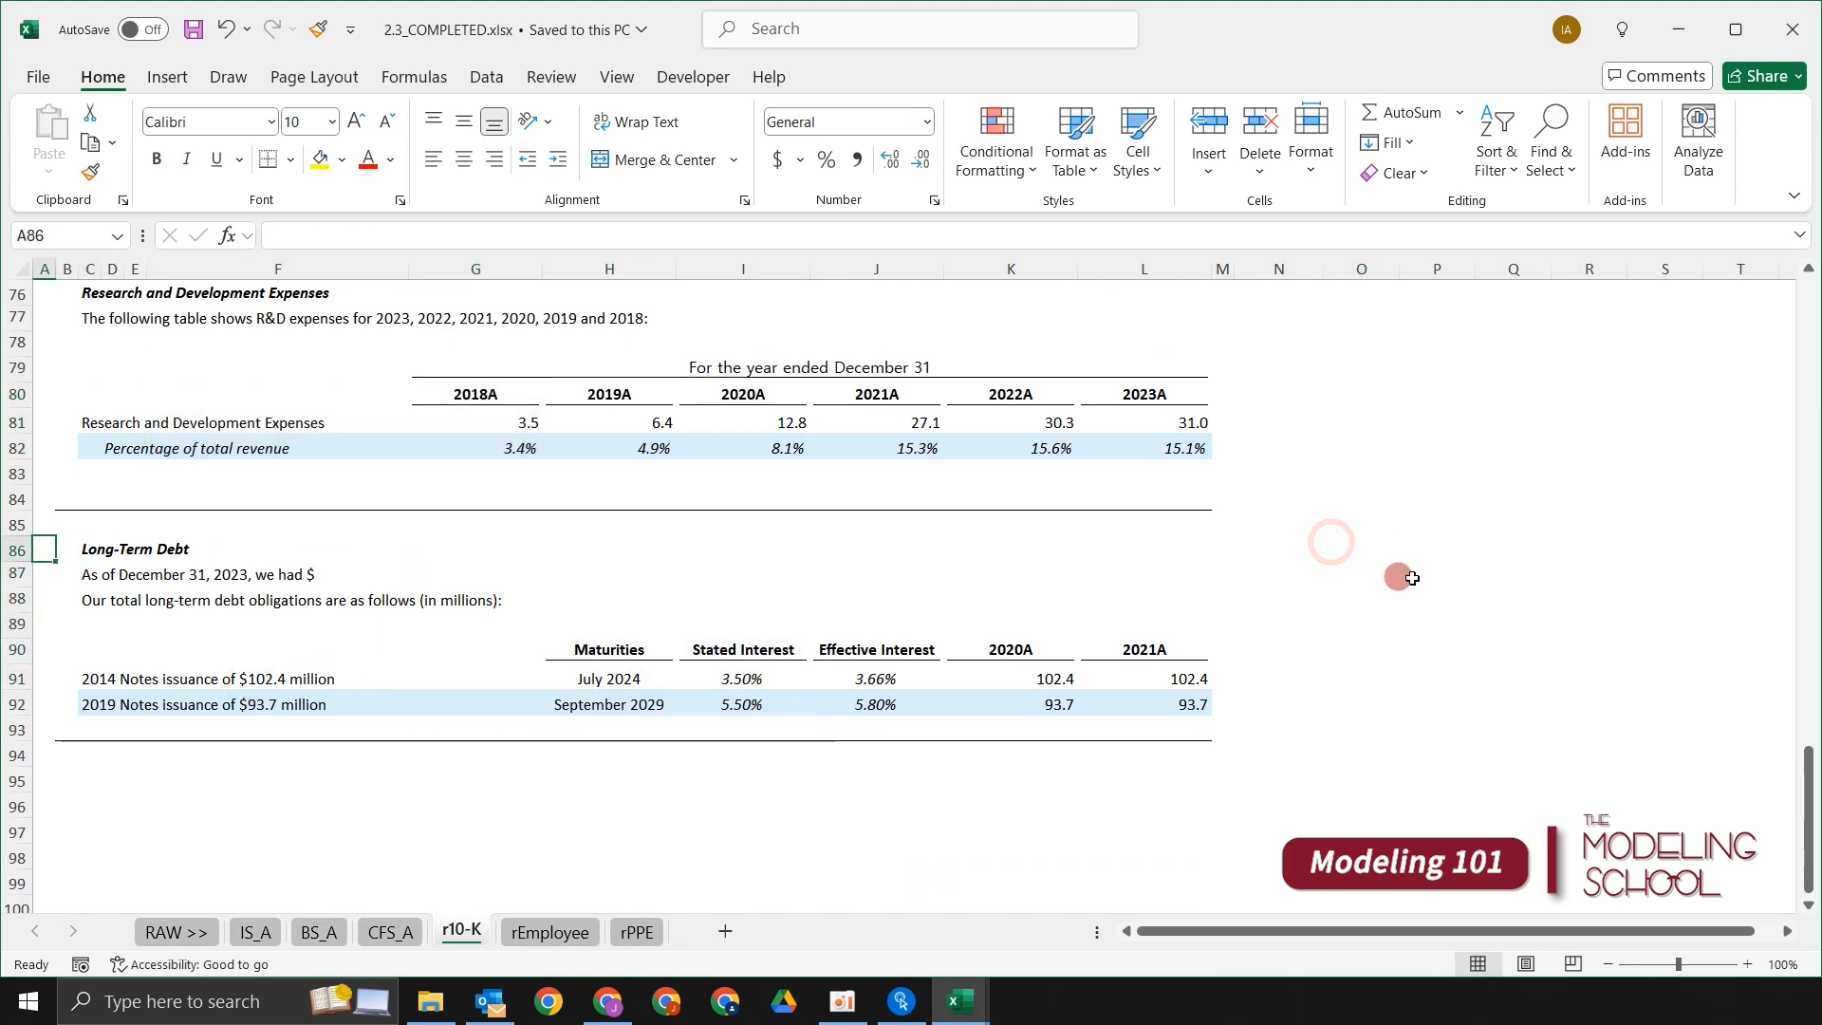
# Step: Return the r10-K sheet to its start, and inspect the yearly Total Employees row on the rEmployee sheet
pyautogui.hotkey('ctrl', 'Home')
pyautogui.hotkey('ctrl', 'pagedown')
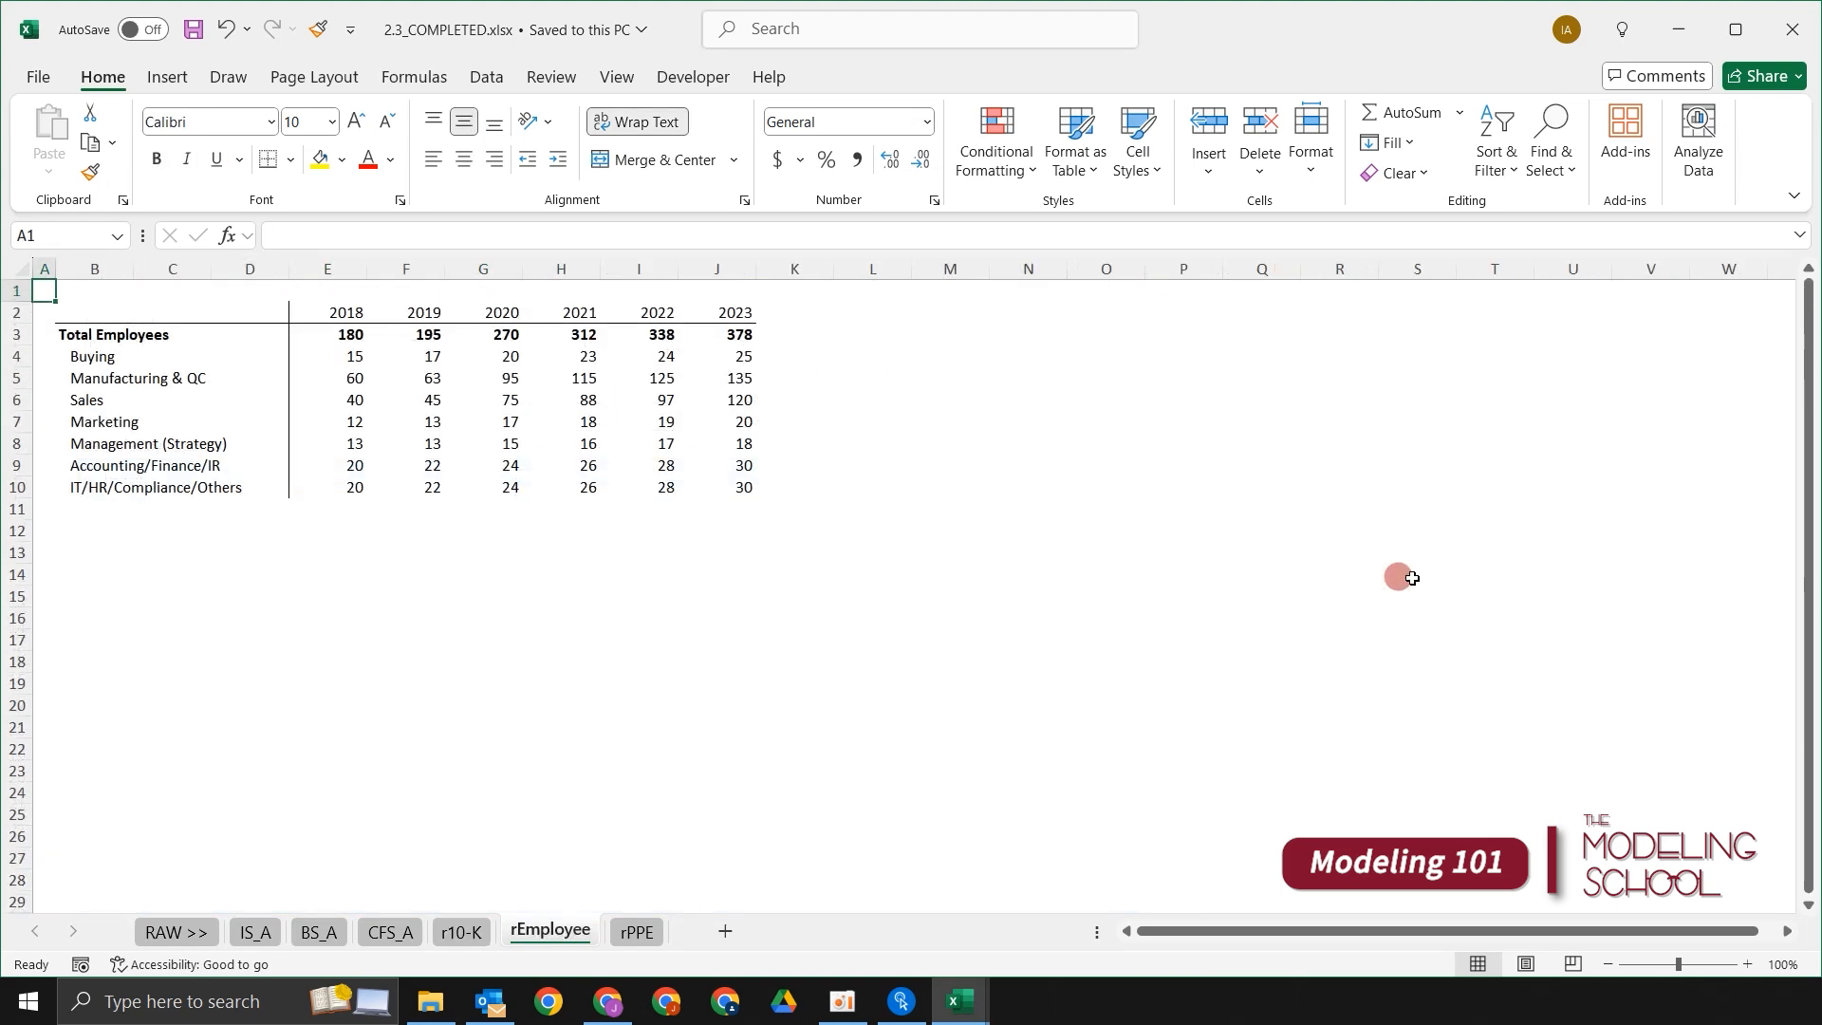
pyautogui.press('Down')
pyautogui.press('Right')
pyautogui.press('Down')
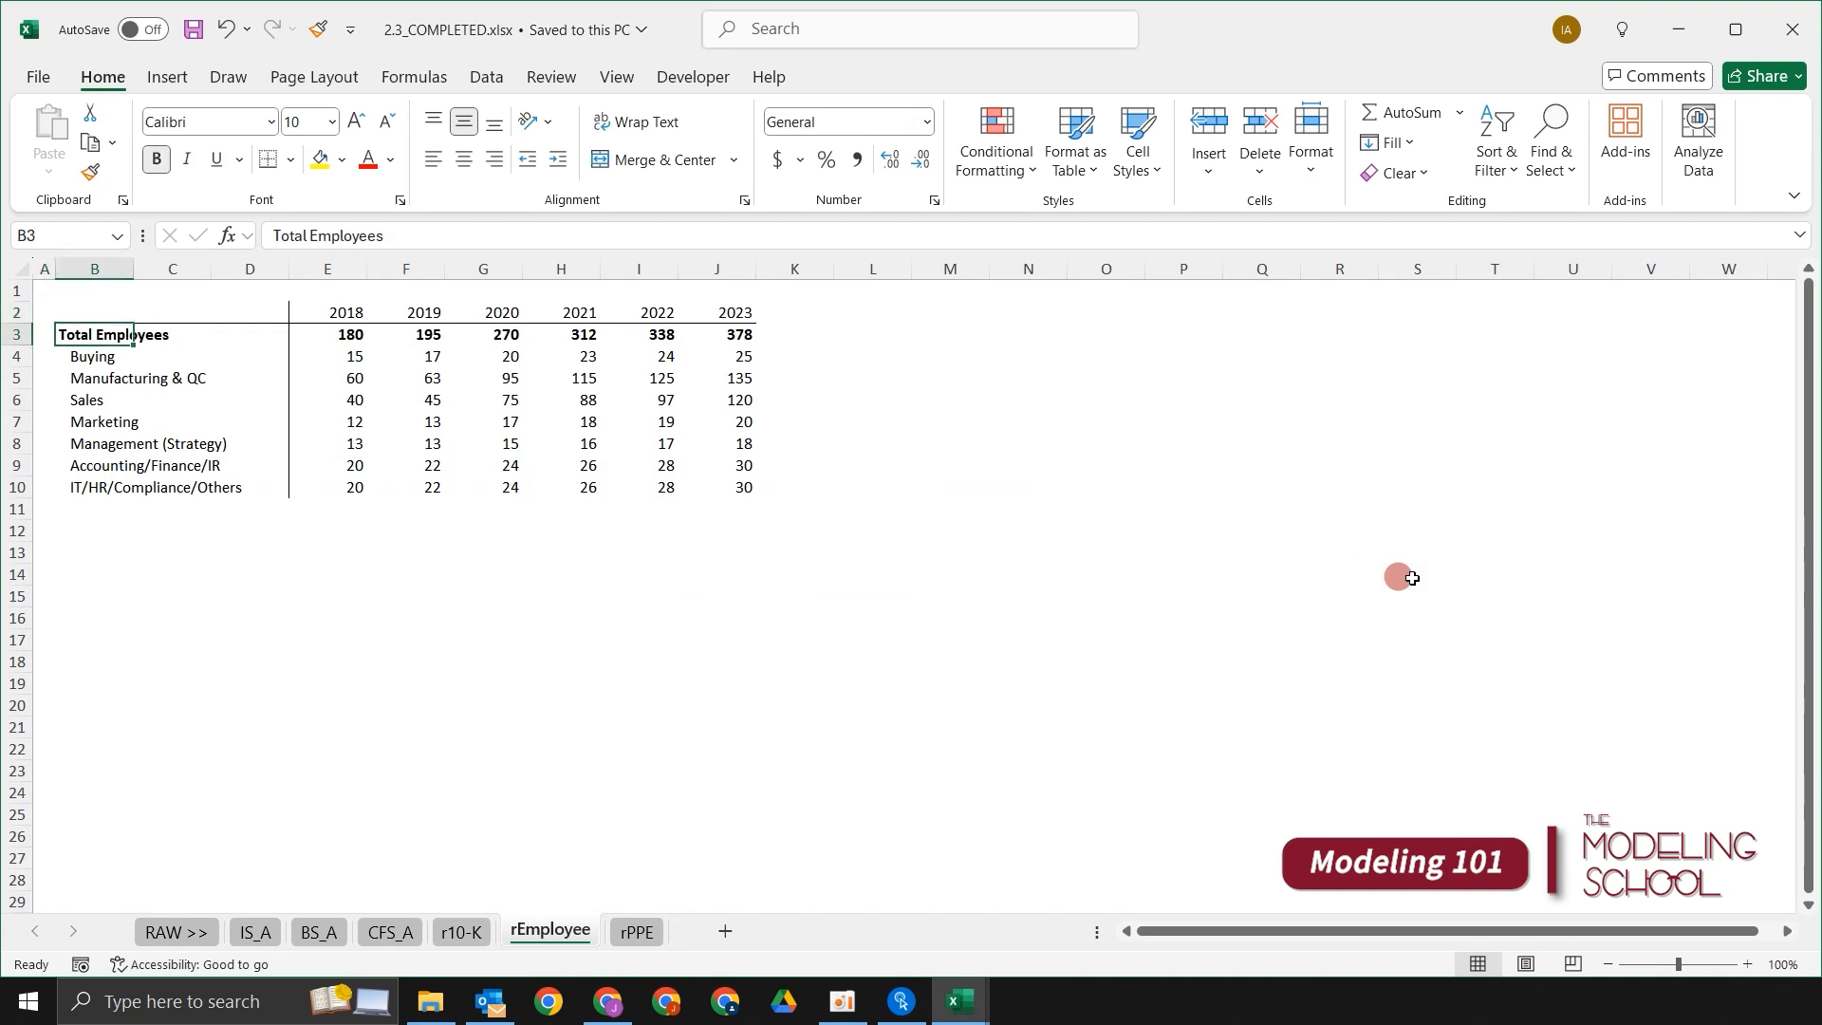
pyautogui.press('Right')
pyautogui.press('Right')
pyautogui.press('Right')
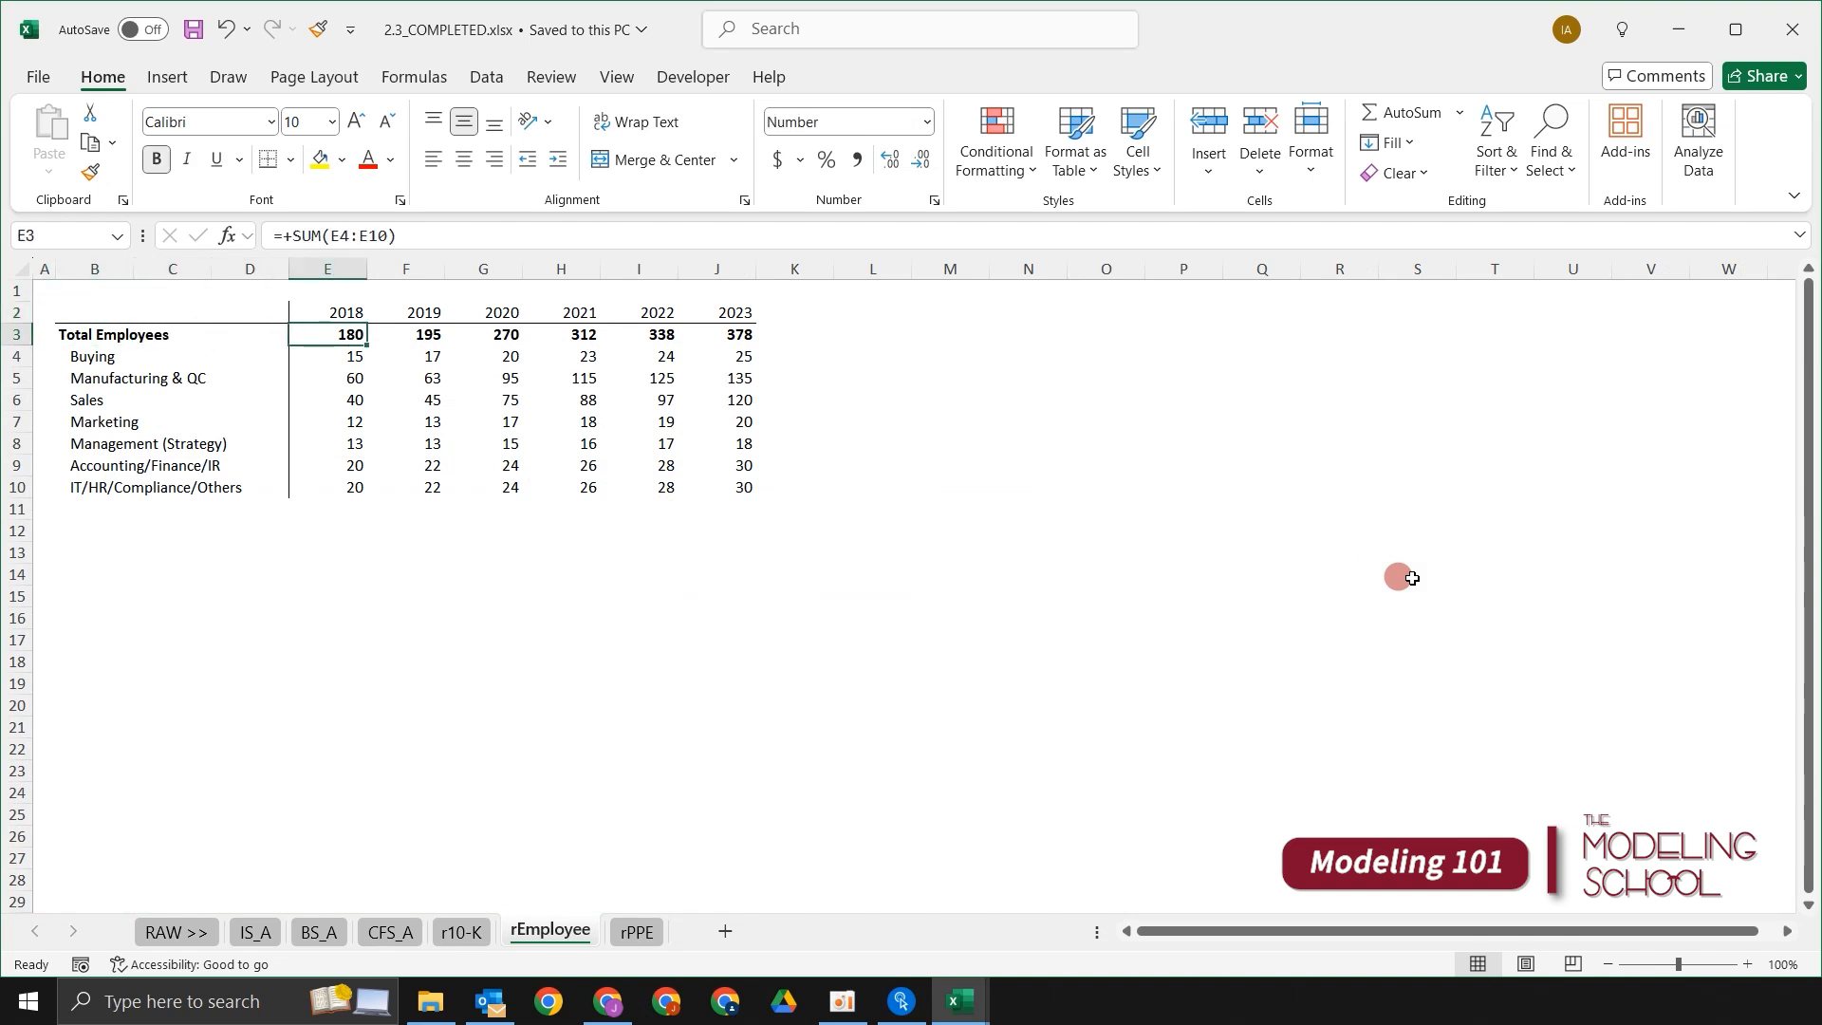
pyautogui.hotkey('shift', 'Right')
pyautogui.hotkey('shift', 'Right')
pyautogui.hotkey('shift', 'Right')
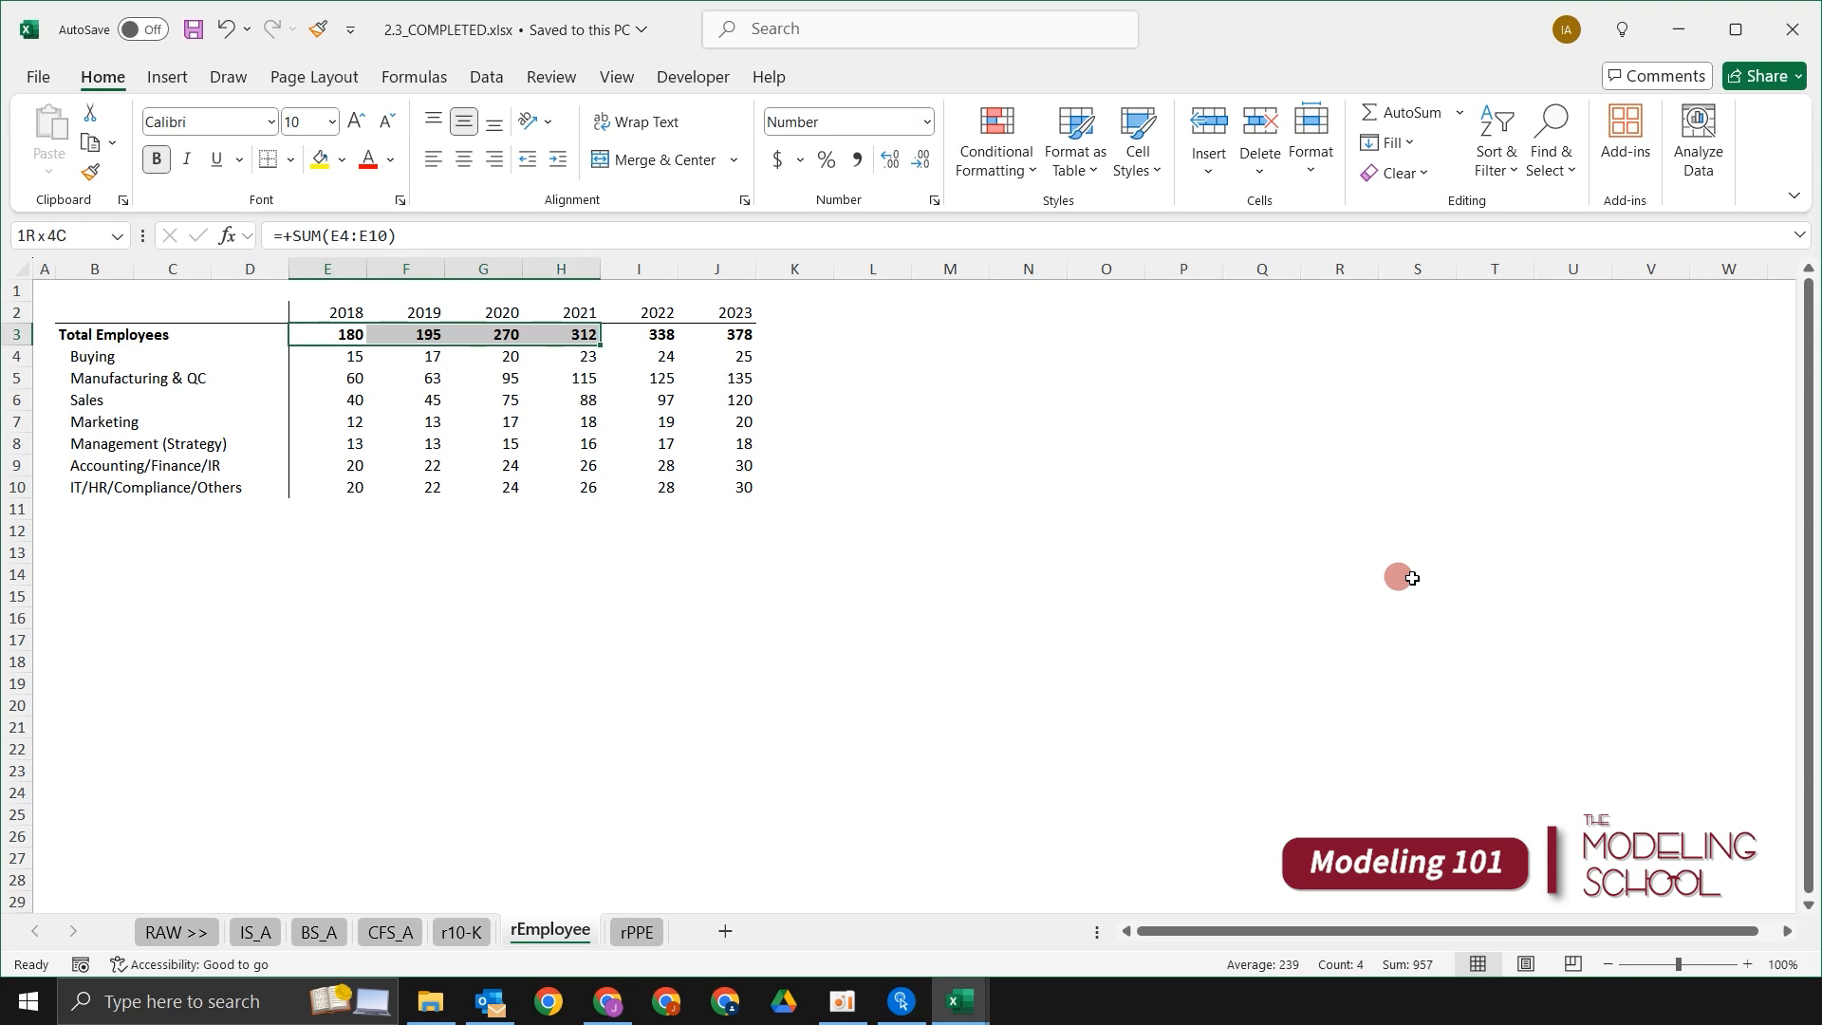
# Step: Look through the department rows below Total Employees, from Buying to IT/HR/Compliance/Others
pyautogui.press('Left')
pyautogui.press('Left')
pyautogui.press('Left')
pyautogui.press('Down')
pyautogui.hotkey('ctrl', 'shift', 'Down')
pyautogui.press('Up')
pyautogui.press('Down')
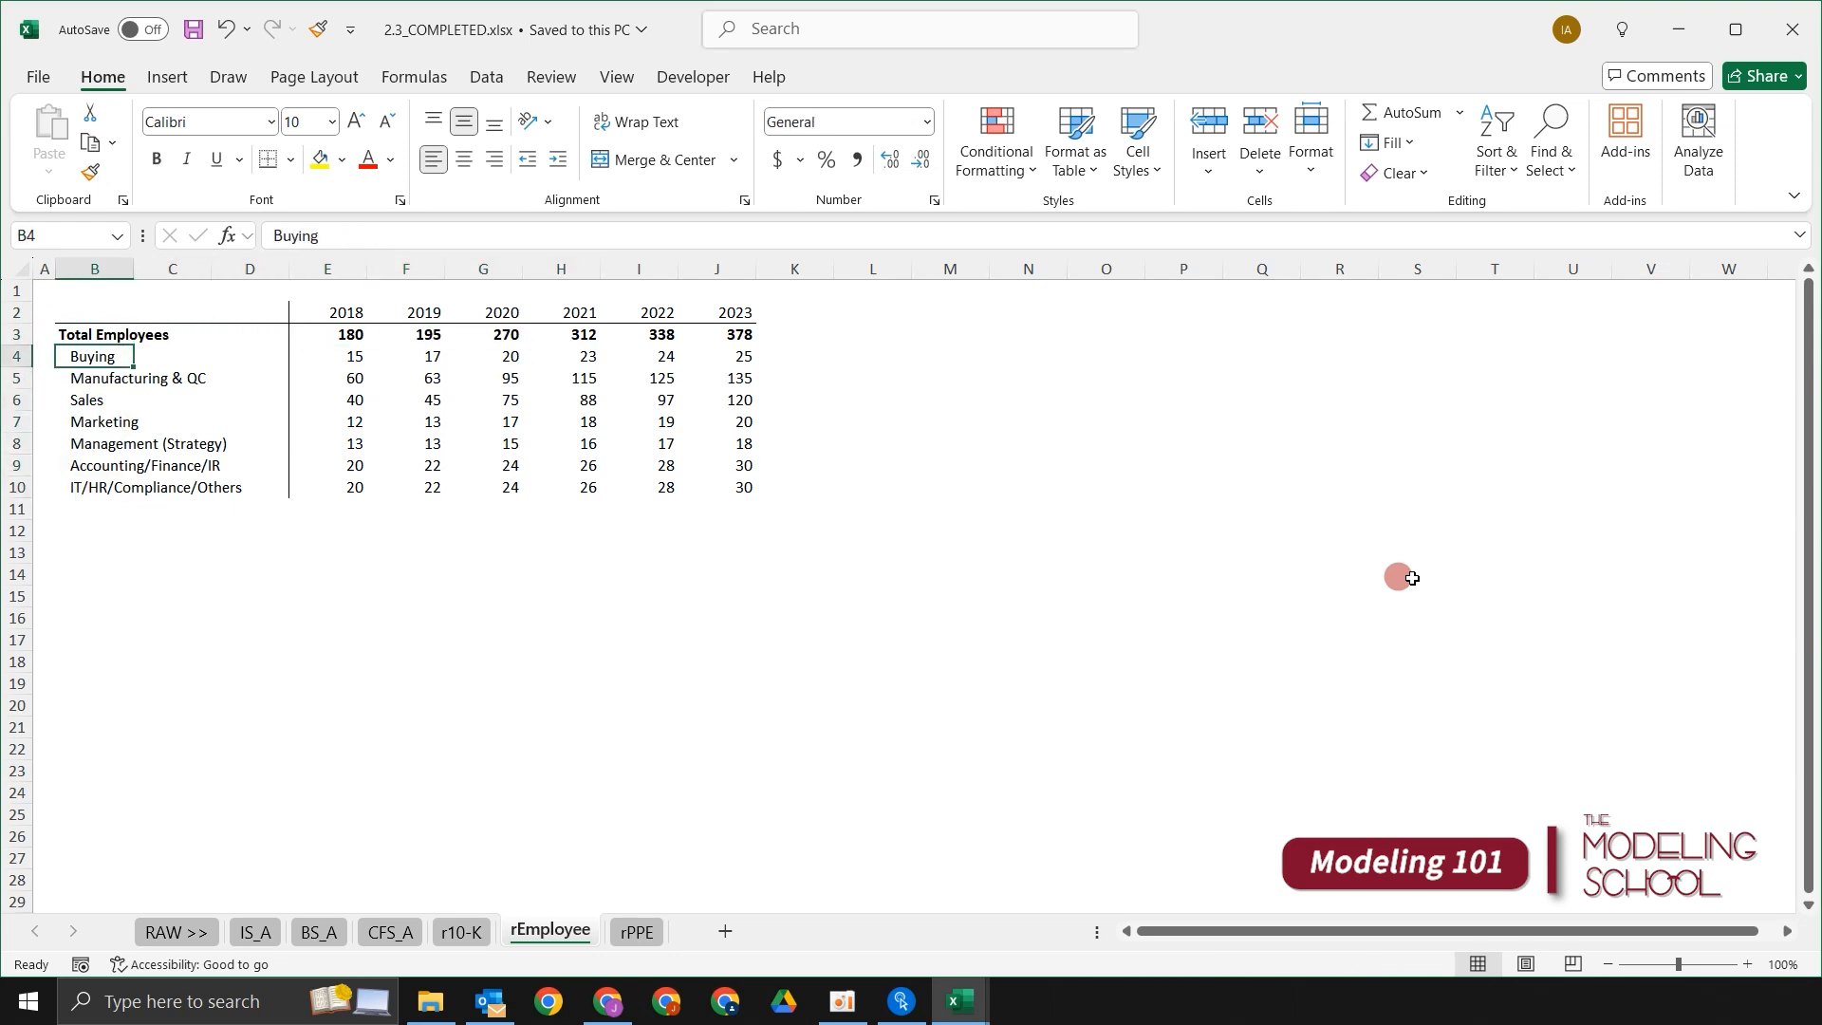
pyautogui.press('Down')
pyautogui.press('Down')
pyautogui.press('Down')
pyautogui.press('Up')
pyautogui.press('Up')
pyautogui.hotkey('shift', 'space')
pyautogui.press('Down')
pyautogui.press('Down')
pyautogui.press('Down')
pyautogui.press('Down')
# Step: Return the rEmployee sheet to its start and check the property, plant and equipment schedules on the rPPE sheet
pyautogui.hotkey('ctrl', 'Home')
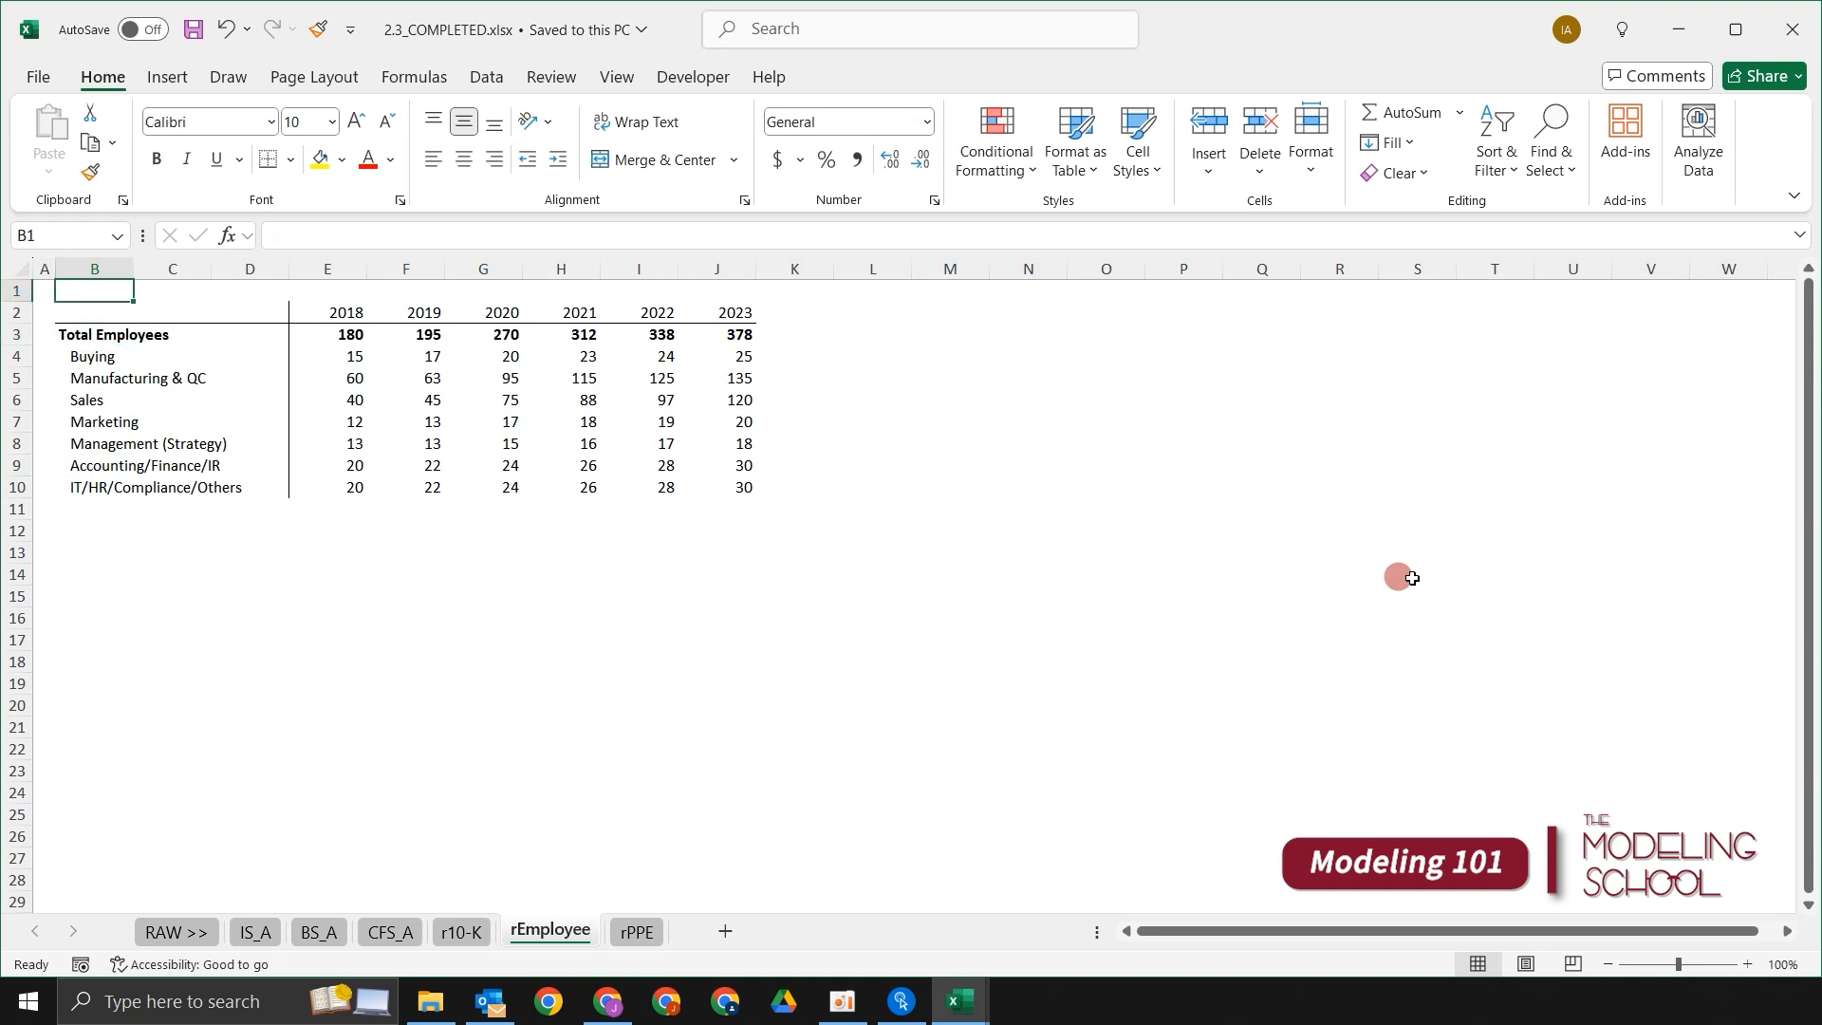
pyautogui.hotkey('ctrl', 'pagedown')
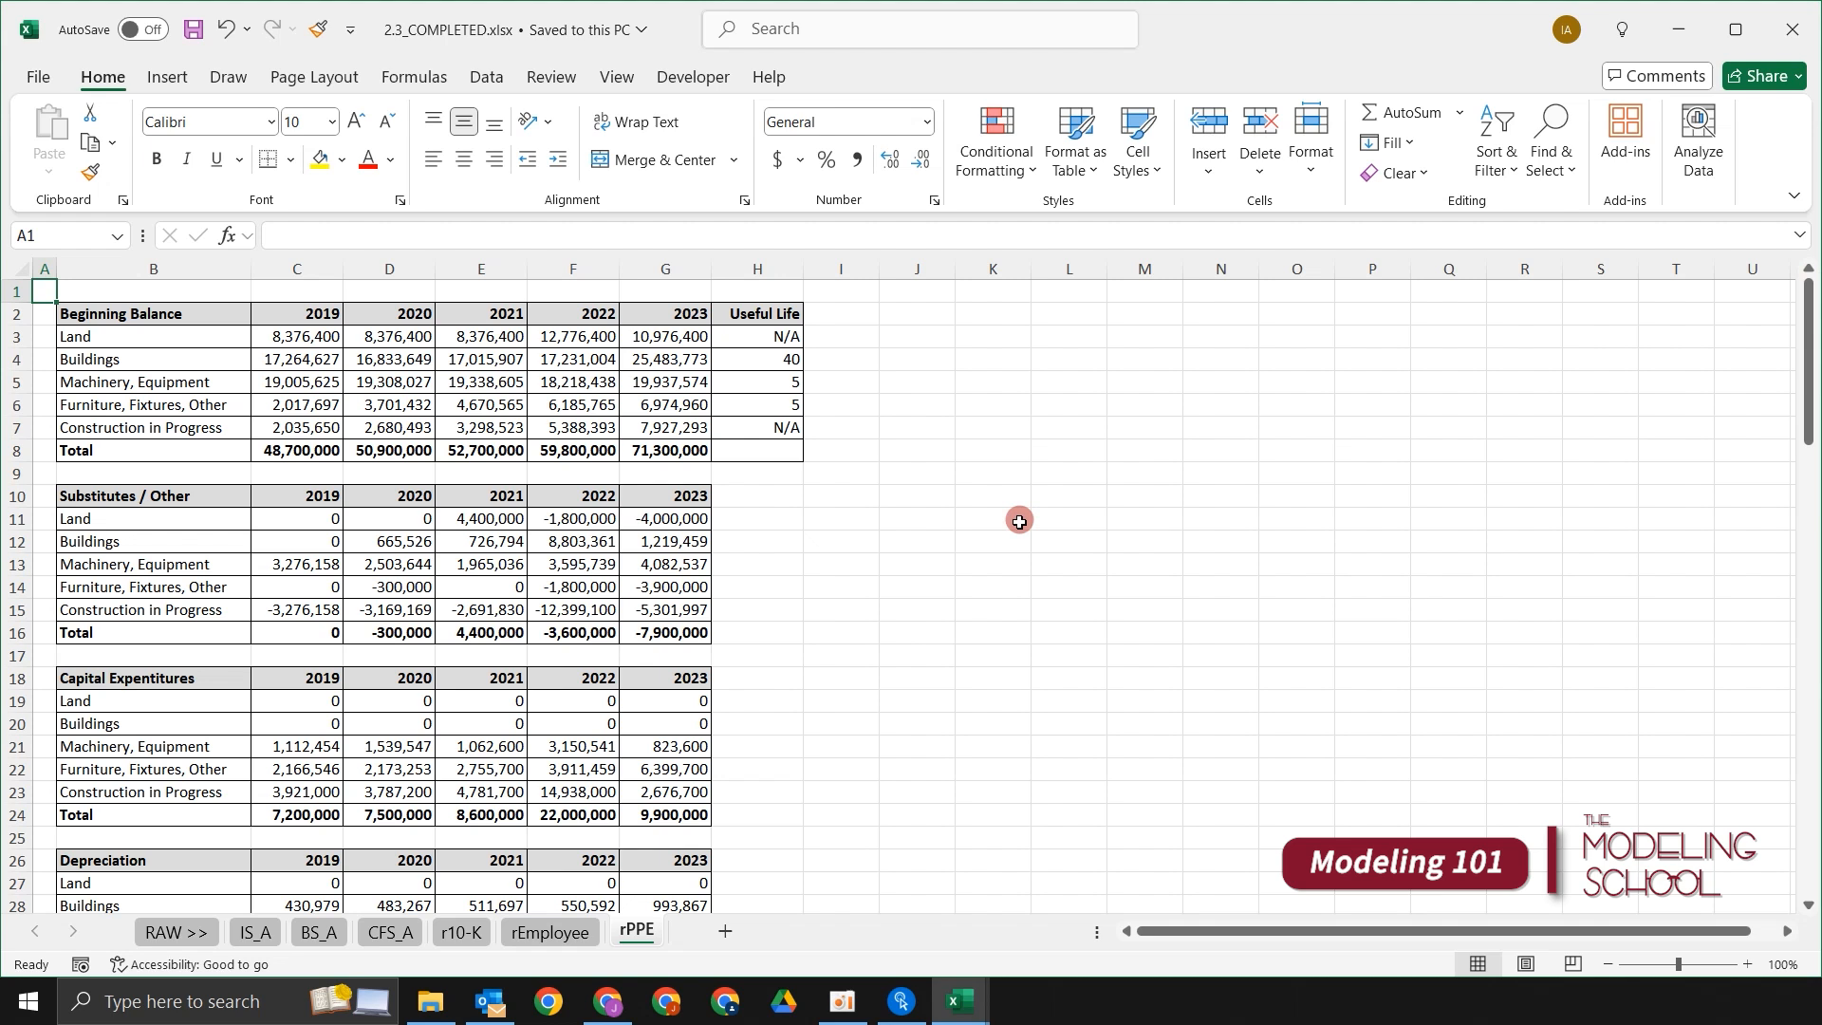
pyautogui.hotkey('ctrl', 'pageup')
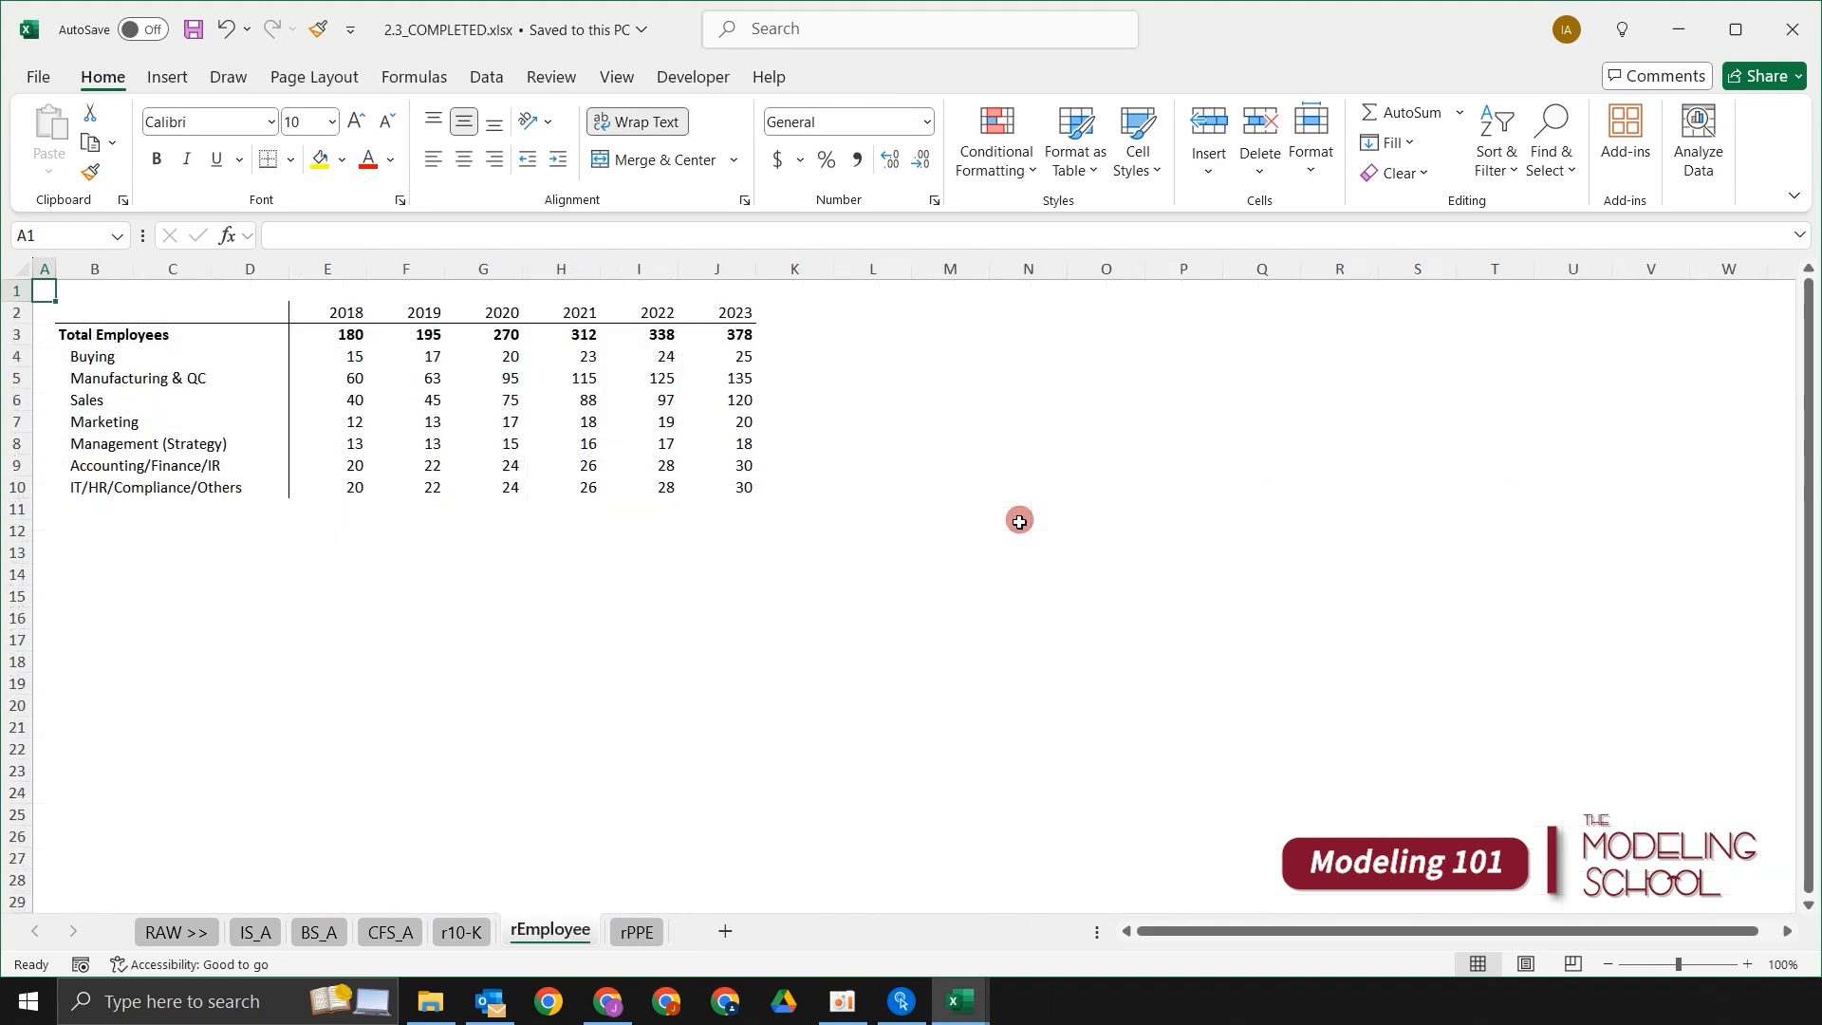
# Step: Insert a new blank worksheet in front of the RAW >> divider sheet
pyautogui.hotkey('ctrl', 'pageup')
pyautogui.hotkey('ctrl', 'pageup')
pyautogui.hotkey('ctrl', 'pageup')
pyautogui.hotkey('ctrl', 'pageup')
pyautogui.hotkey('ctrl', 'pageup')
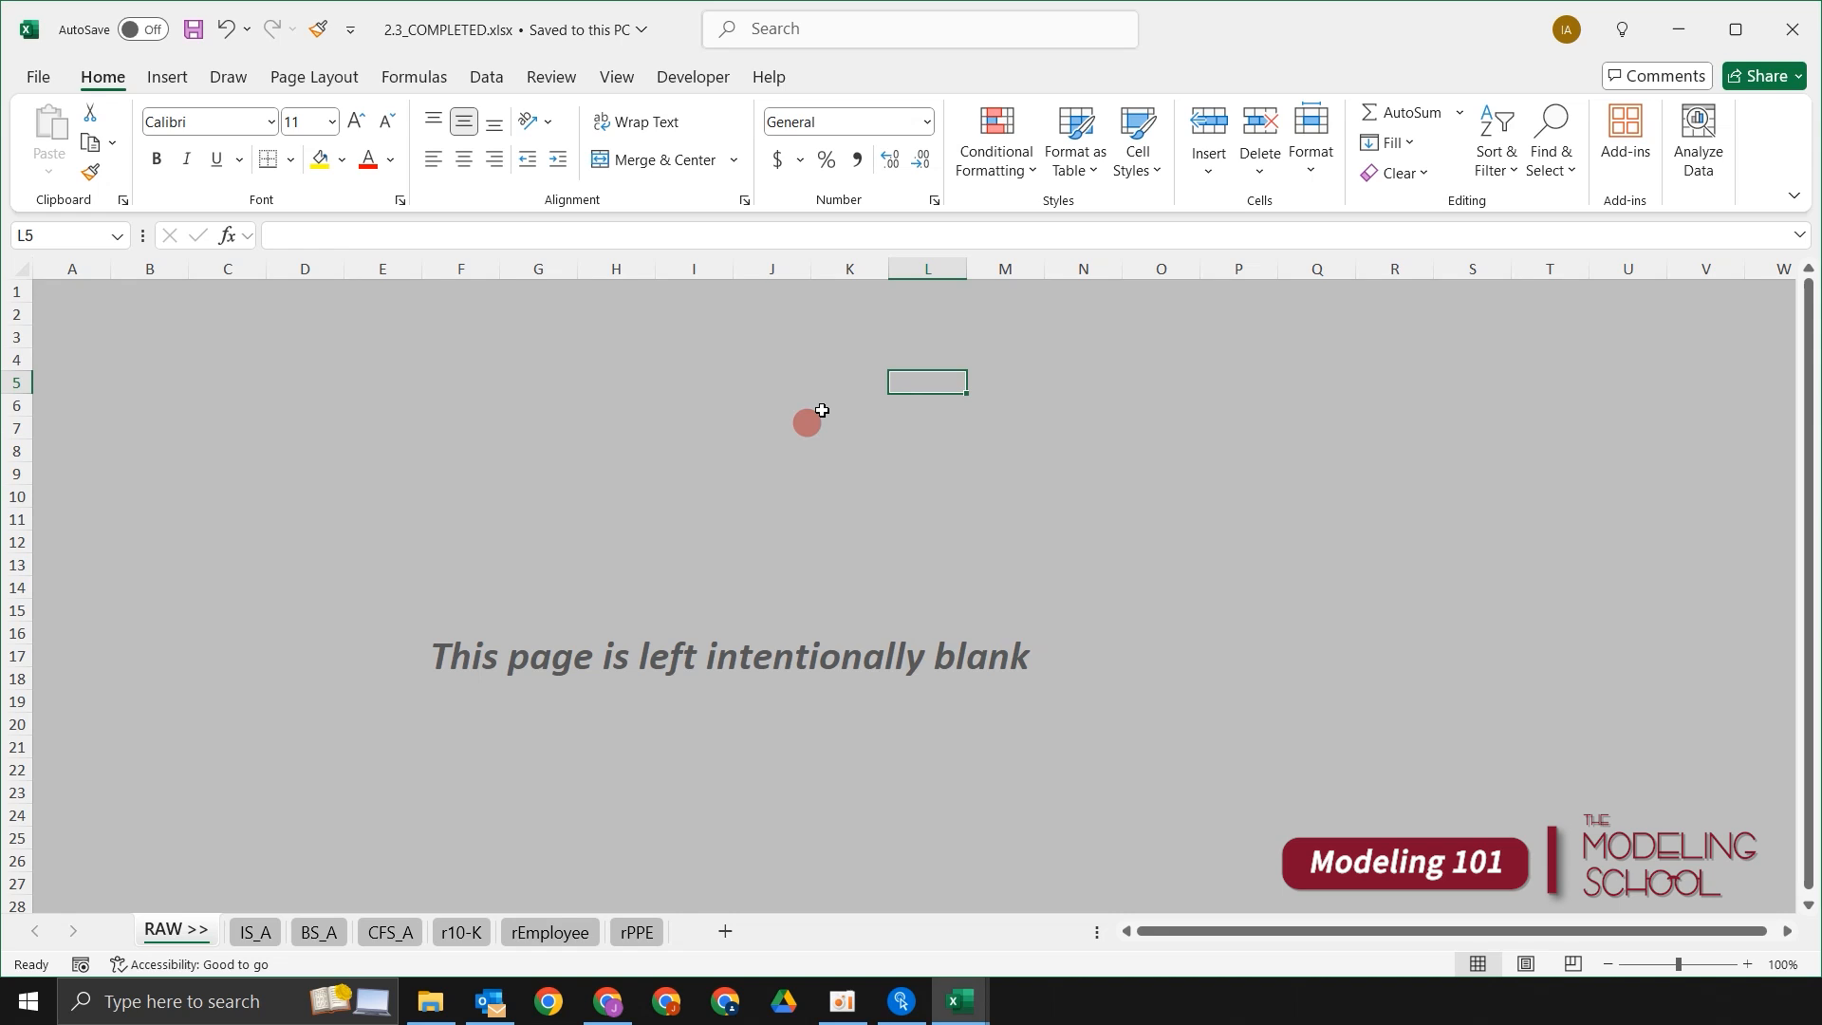
pyautogui.press('alt')
pyautogui.press('h')
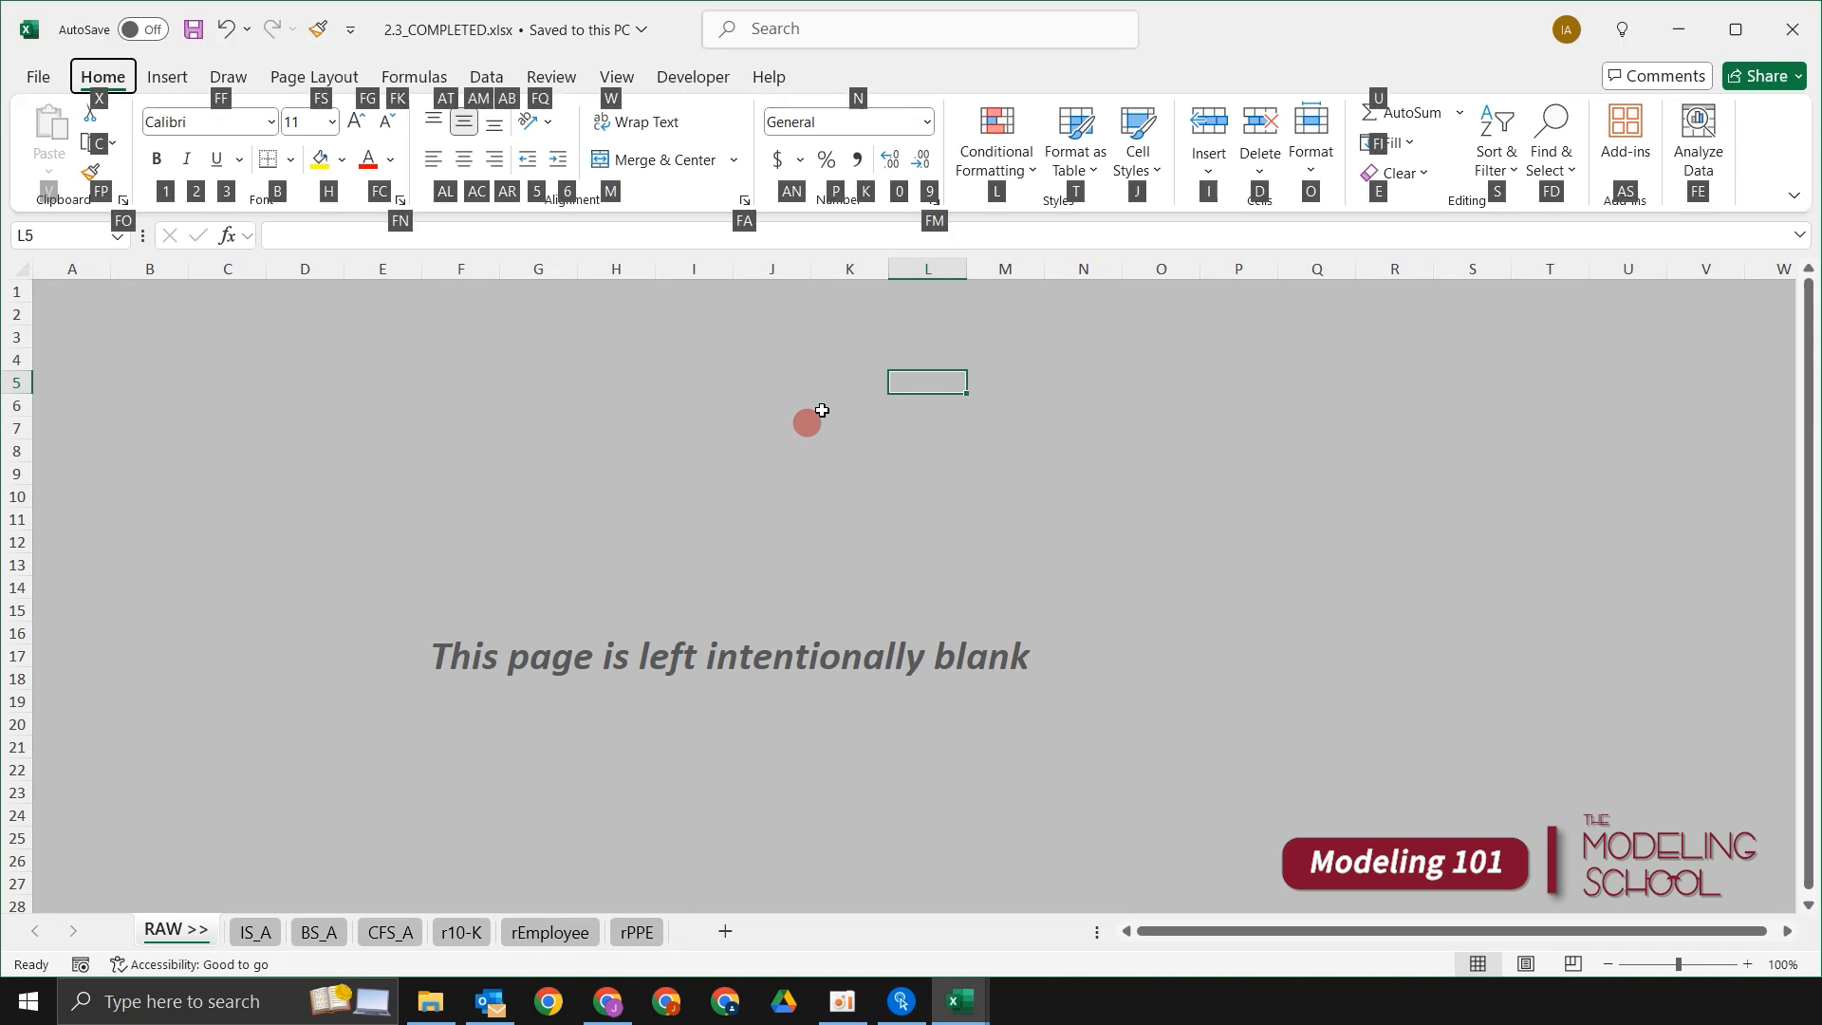
pyautogui.press('i')
pyautogui.press('s')
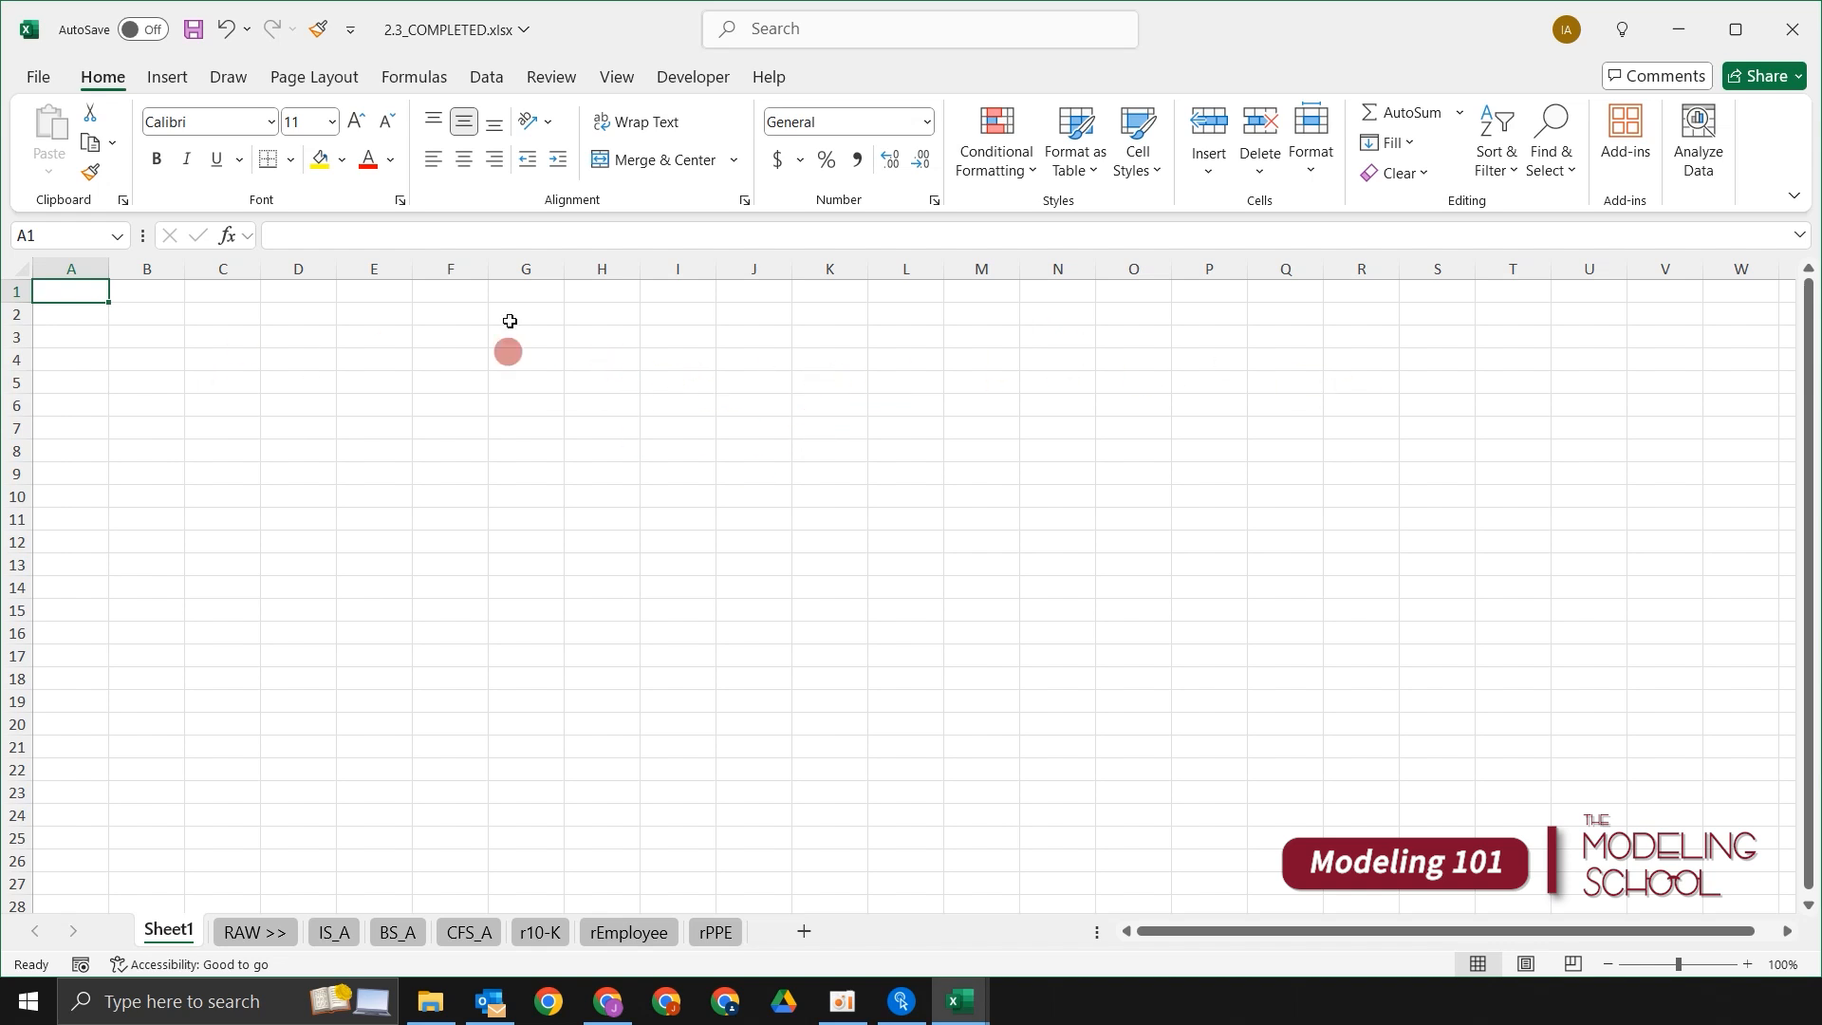
pyautogui.click(618, 384)
pyautogui.click(479, 375)
pyautogui.click(933, 366)
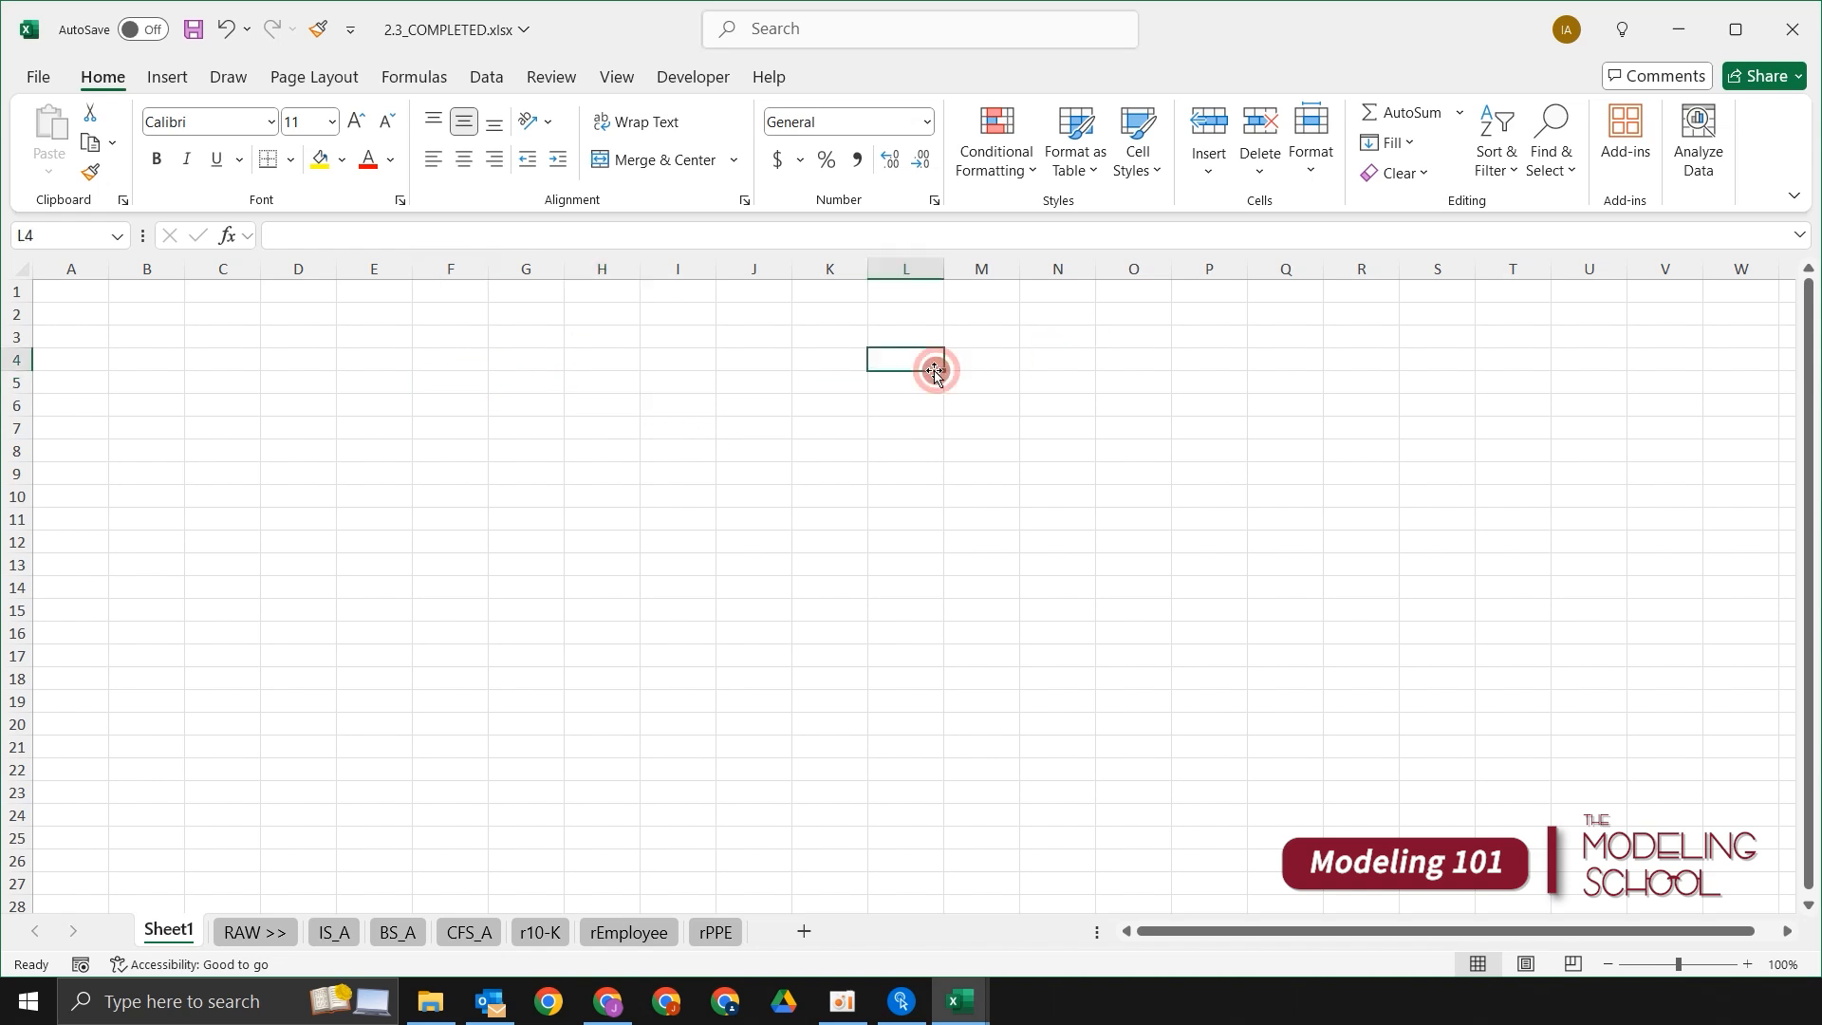
pyautogui.click(788, 360)
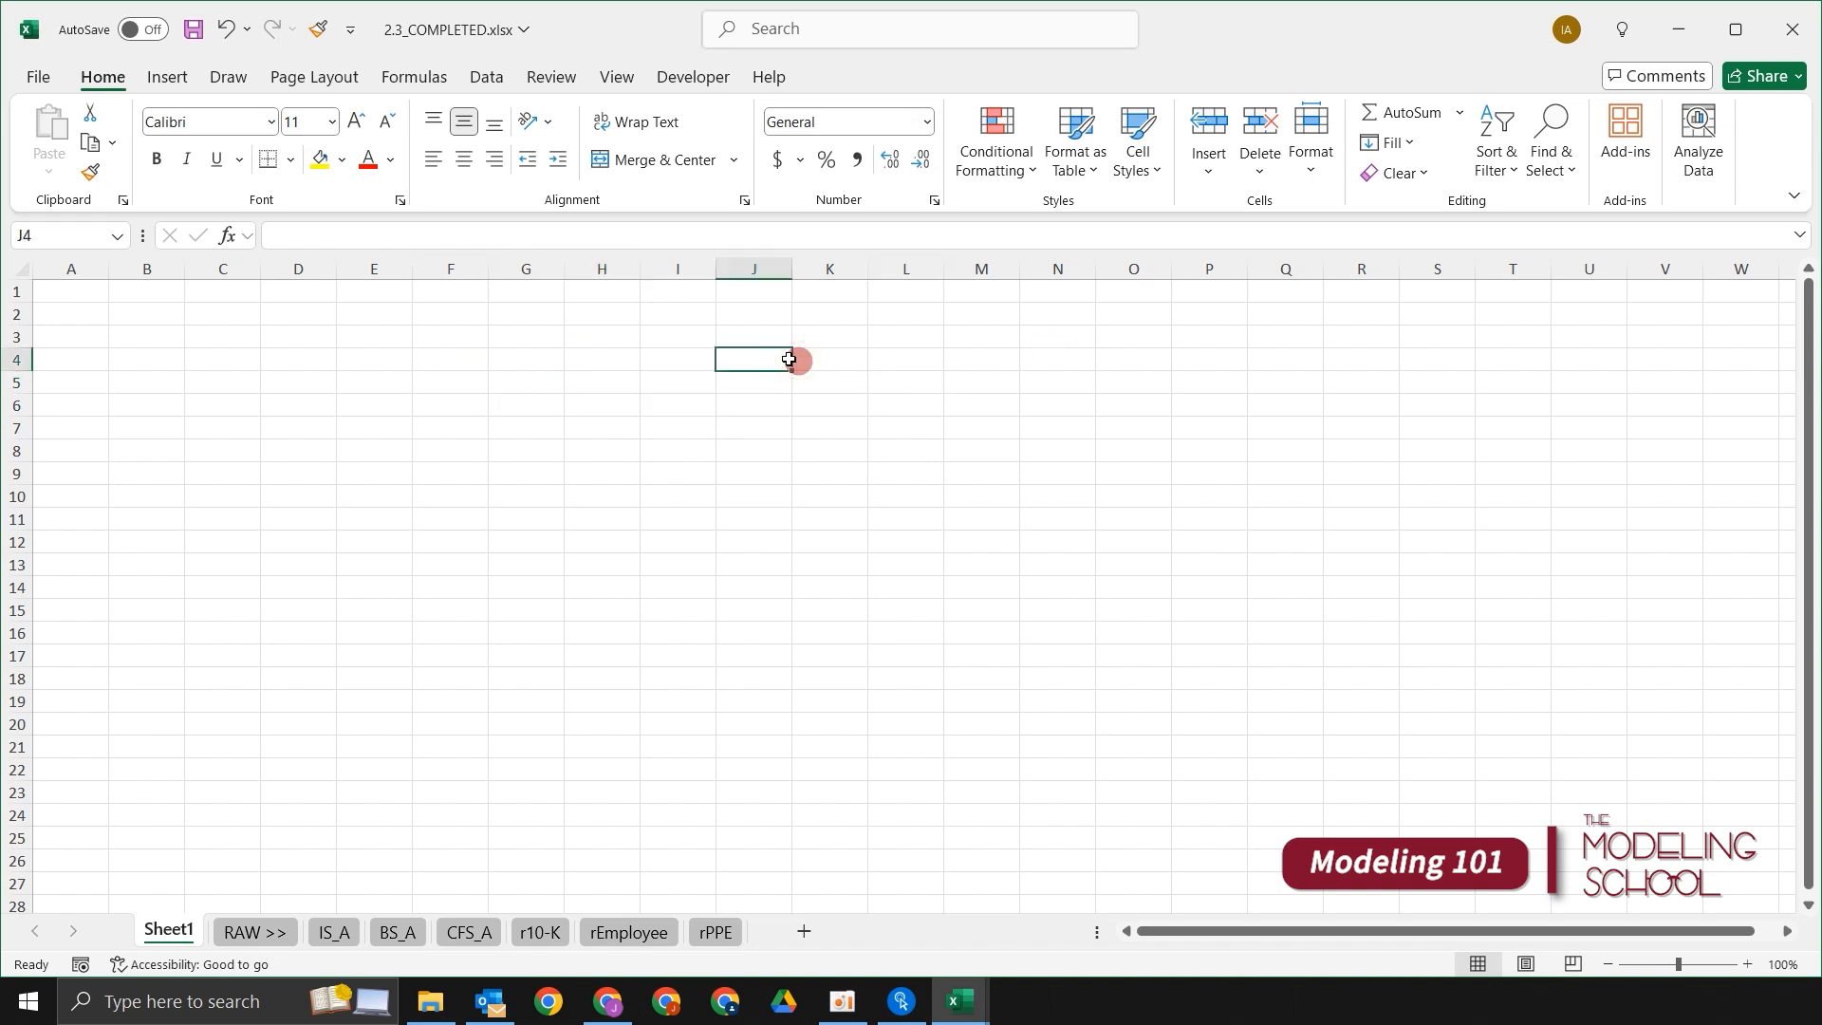
pyautogui.hotkey('ctrl', 'a')
pyautogui.click(515, 427)
pyautogui.hotkey('ctrl', 'a')
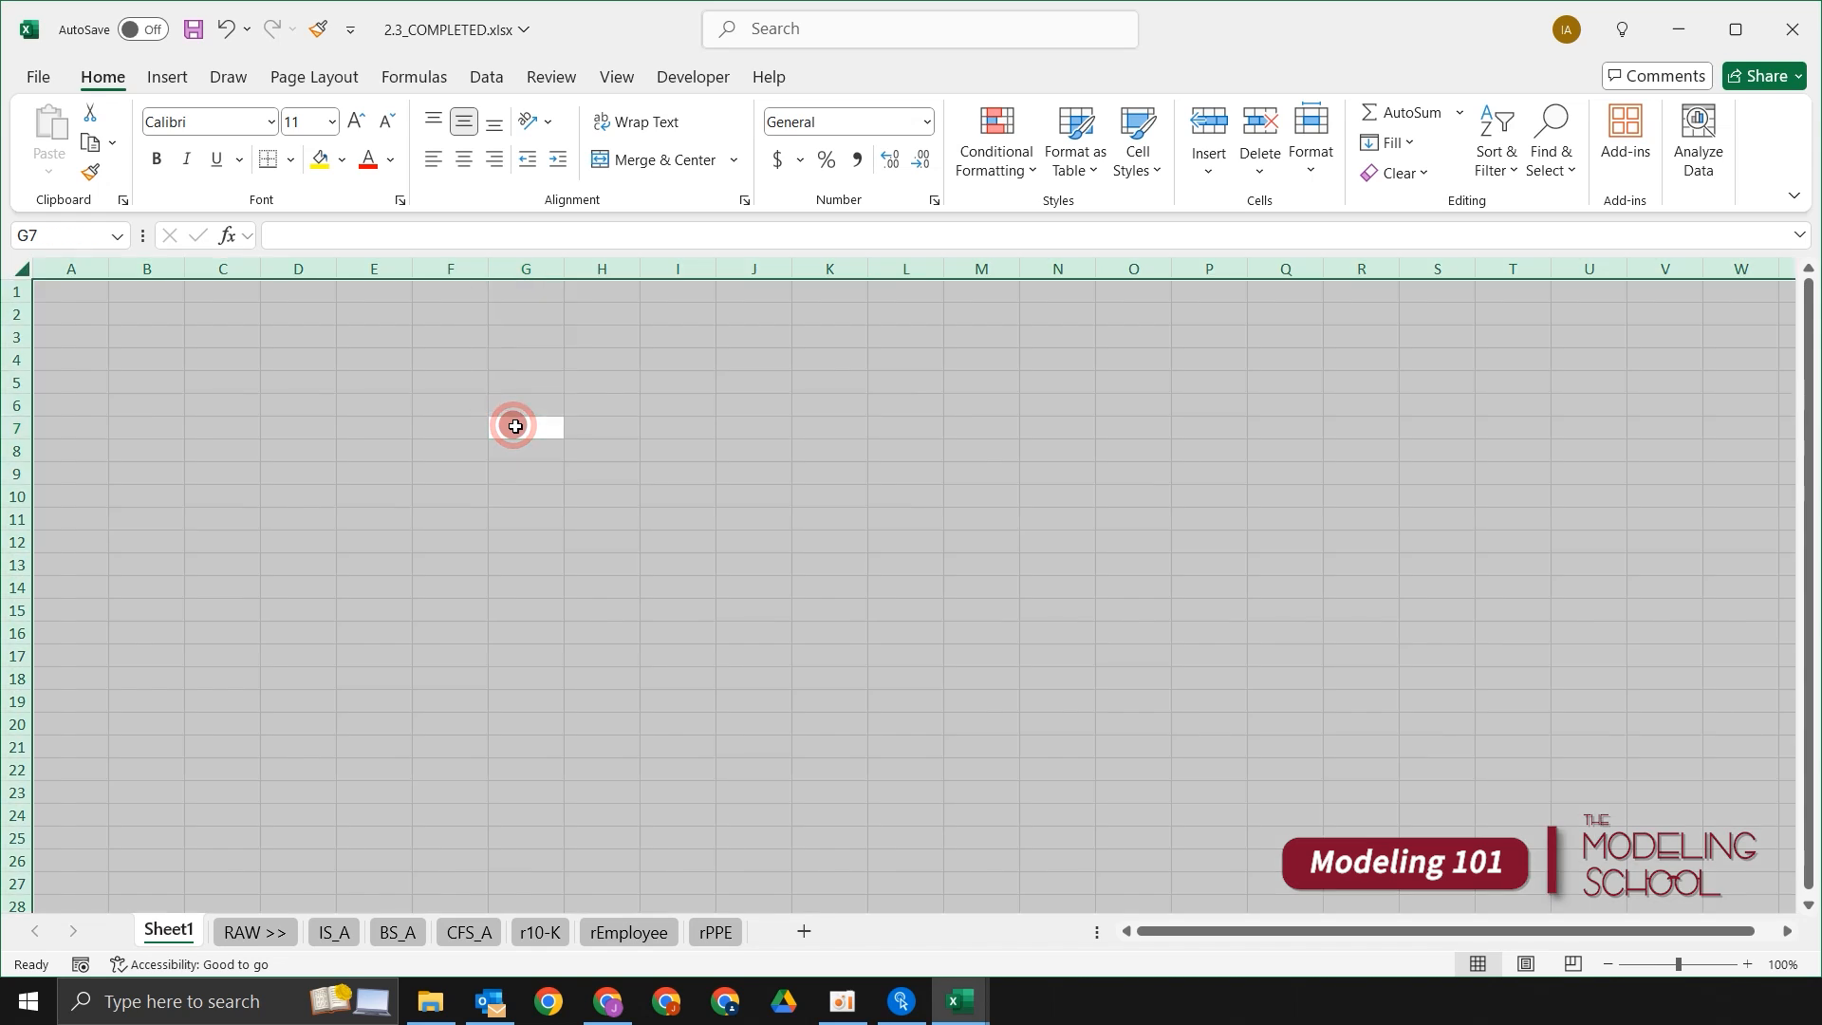
pyautogui.click(516, 426)
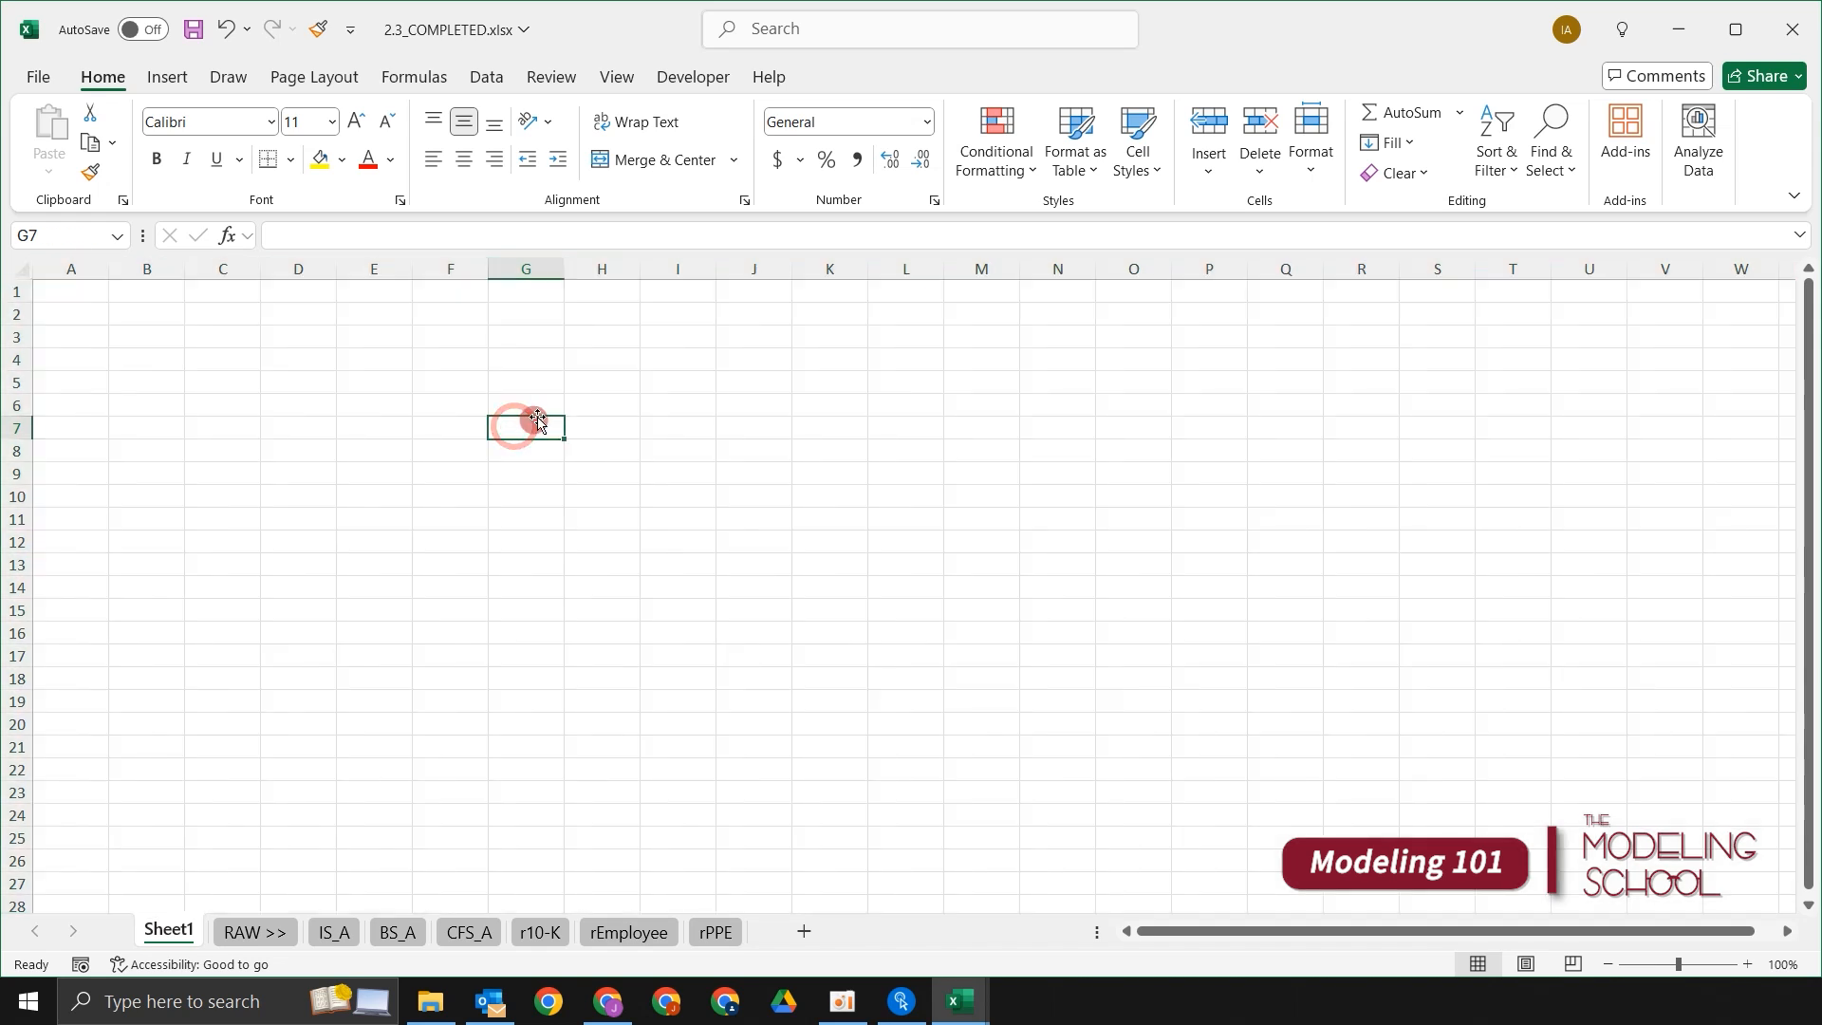
pyautogui.press('Left')
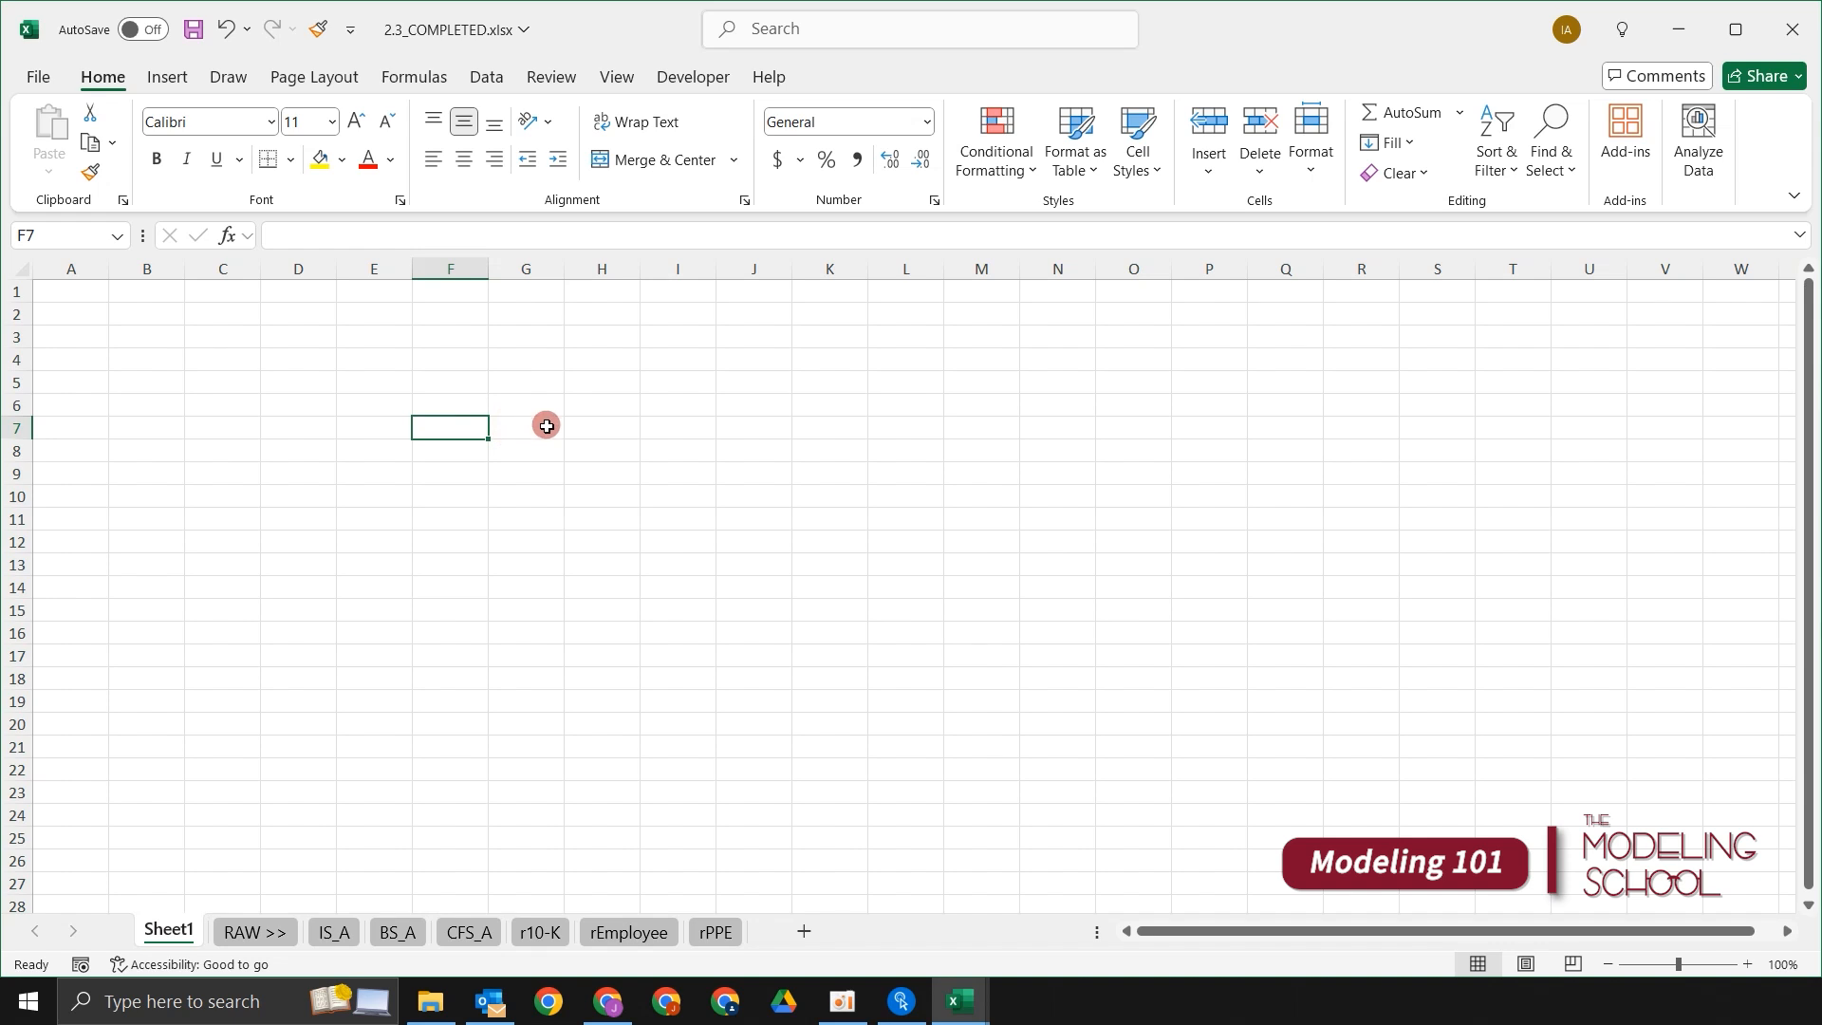
pyautogui.press('Left')
pyautogui.press('Left')
pyautogui.press('Left')
pyautogui.press('Left')
pyautogui.press('Right')
pyautogui.press('Right')
pyautogui.press('Right')
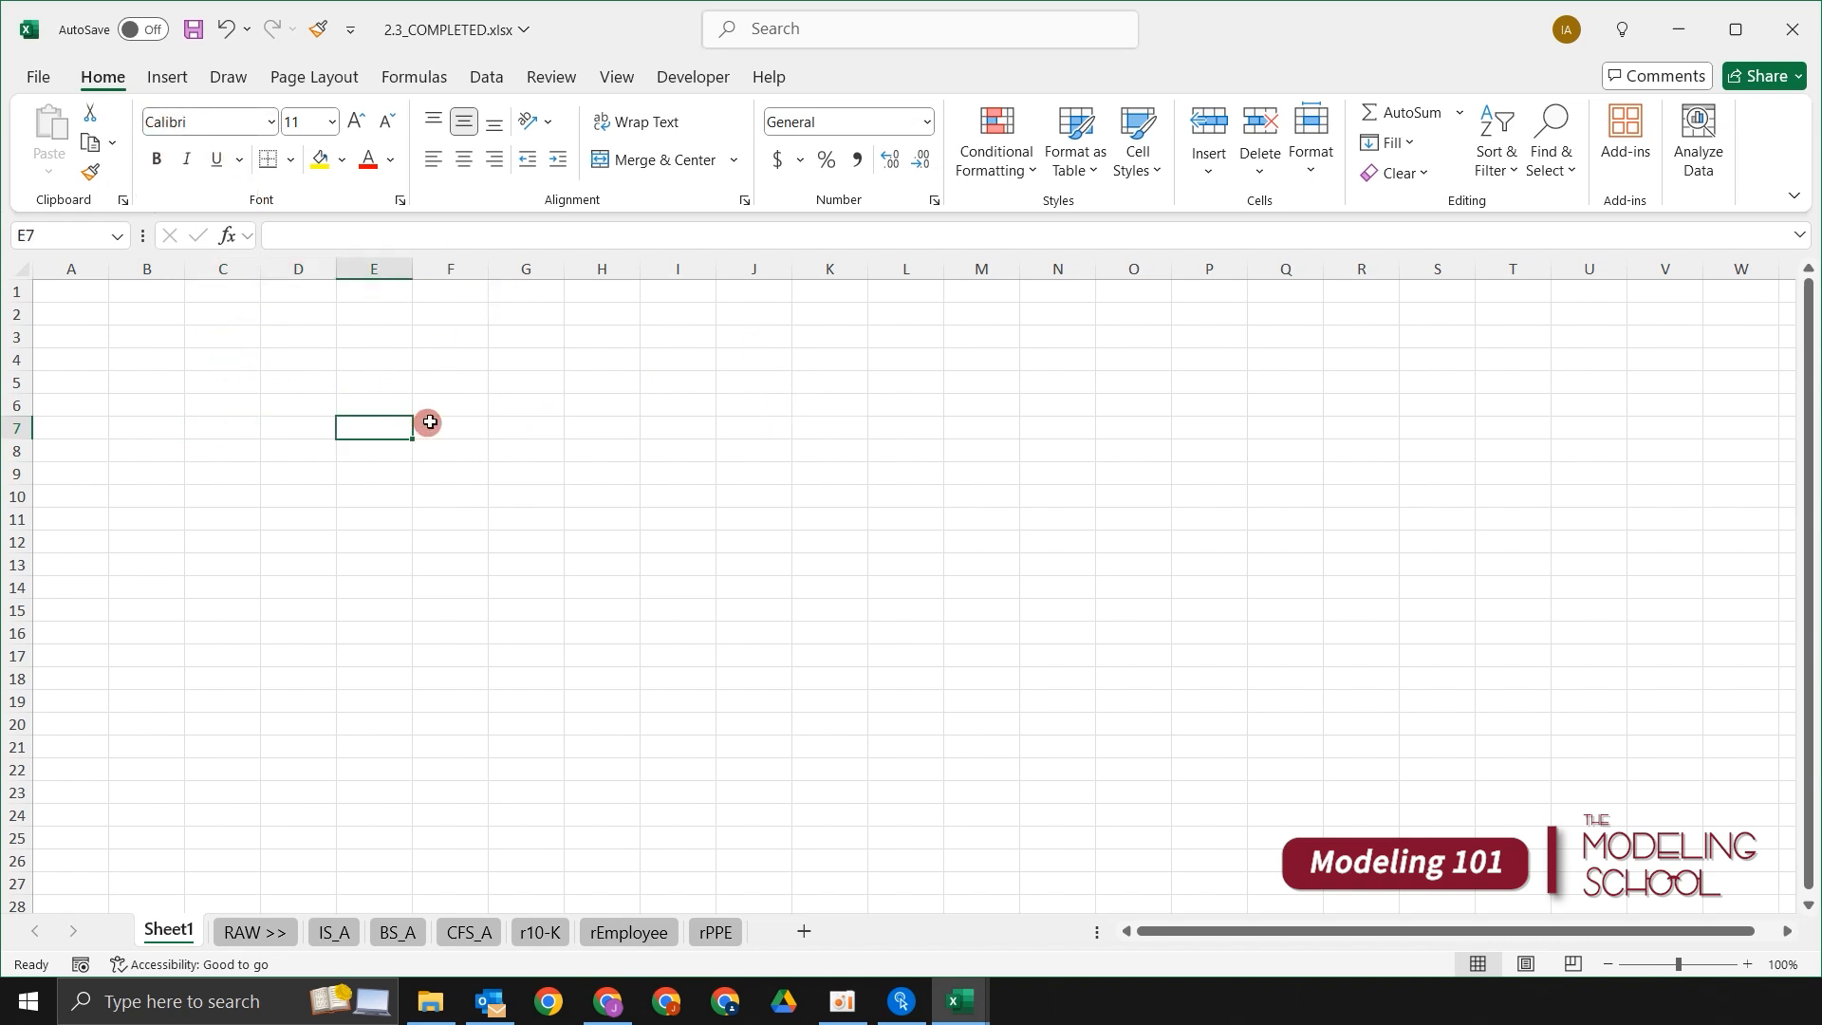
pyautogui.hotkey('ctrl', 'a')
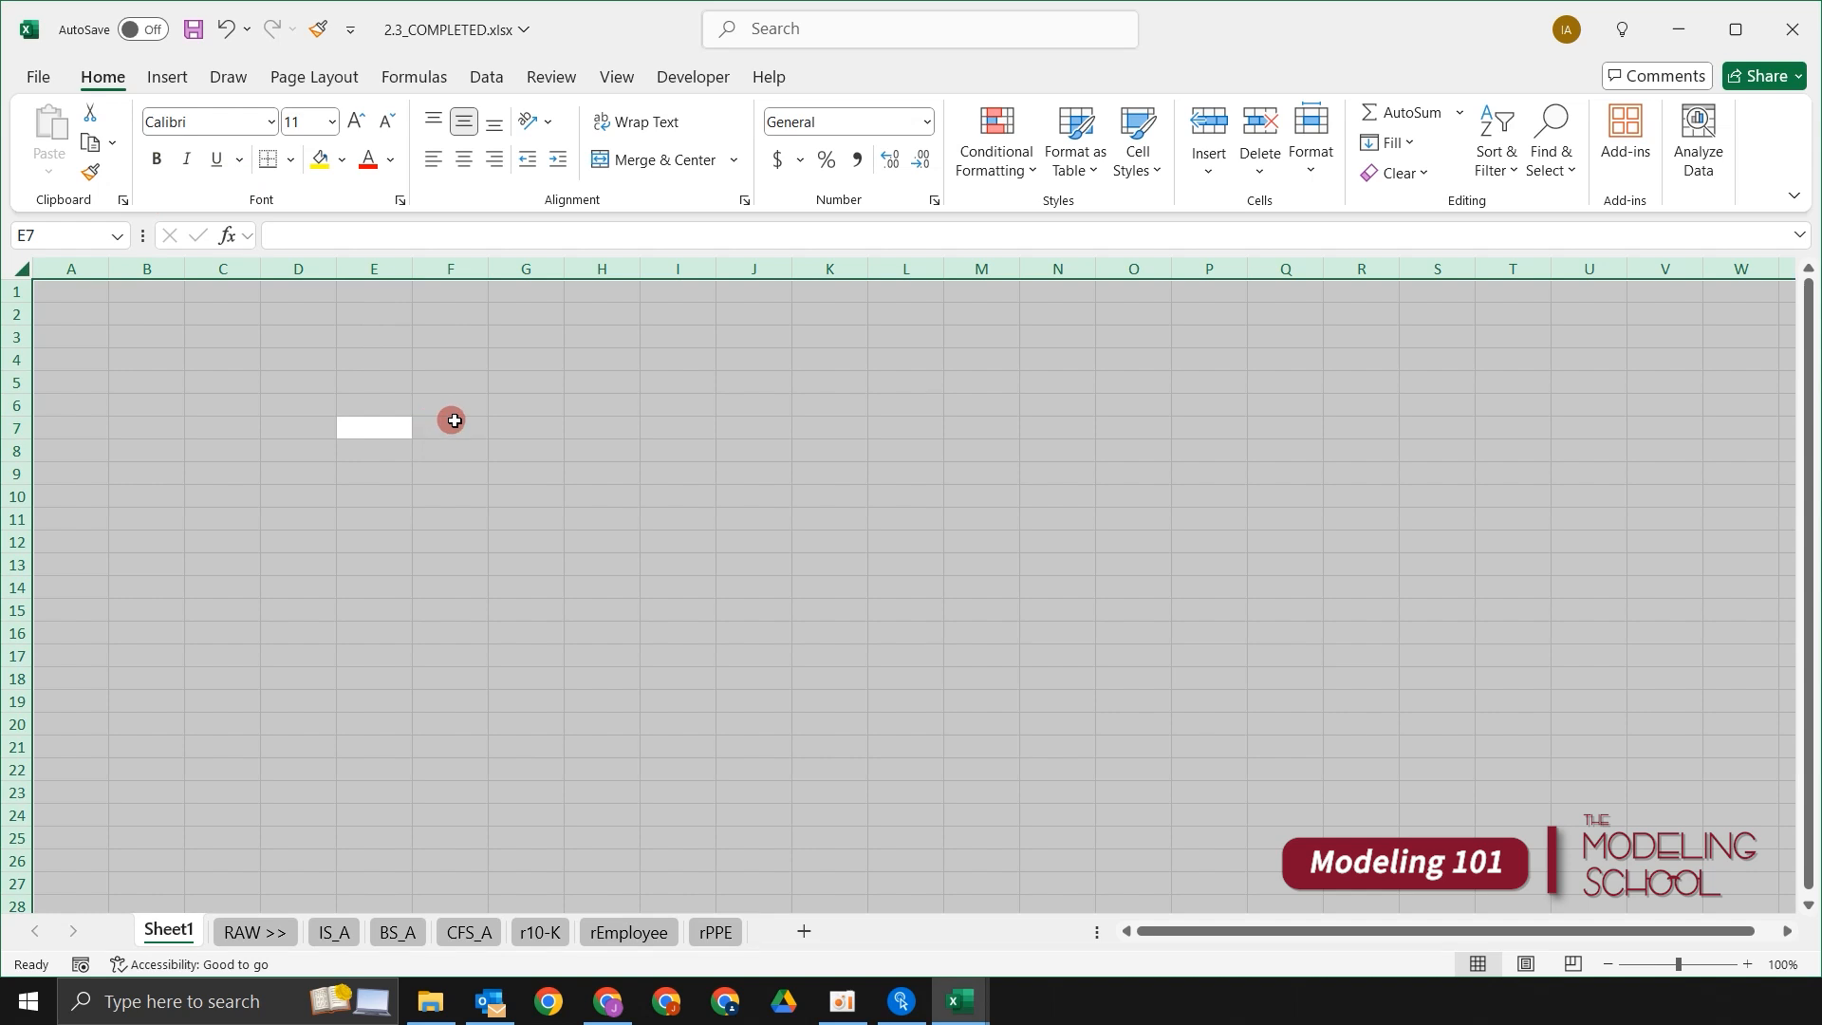
pyautogui.hotkey('alt', 'h')
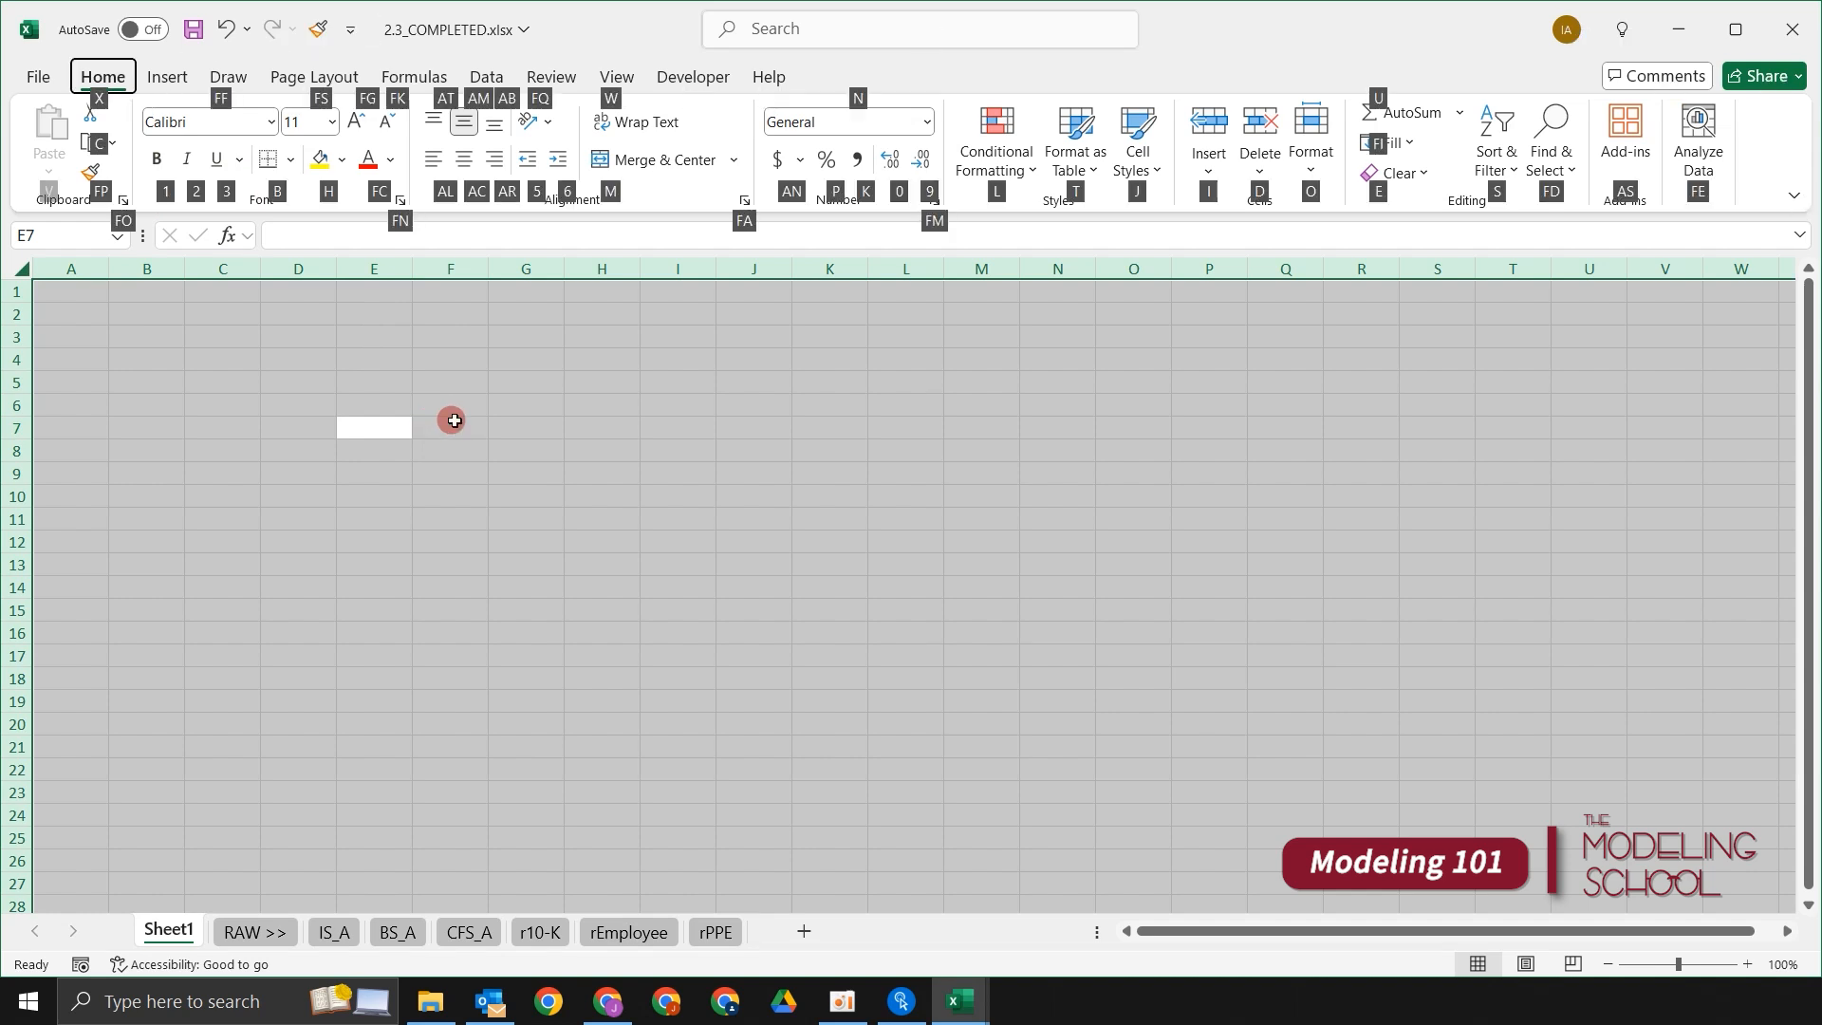
pyautogui.press('f')
pyautogui.press('f')
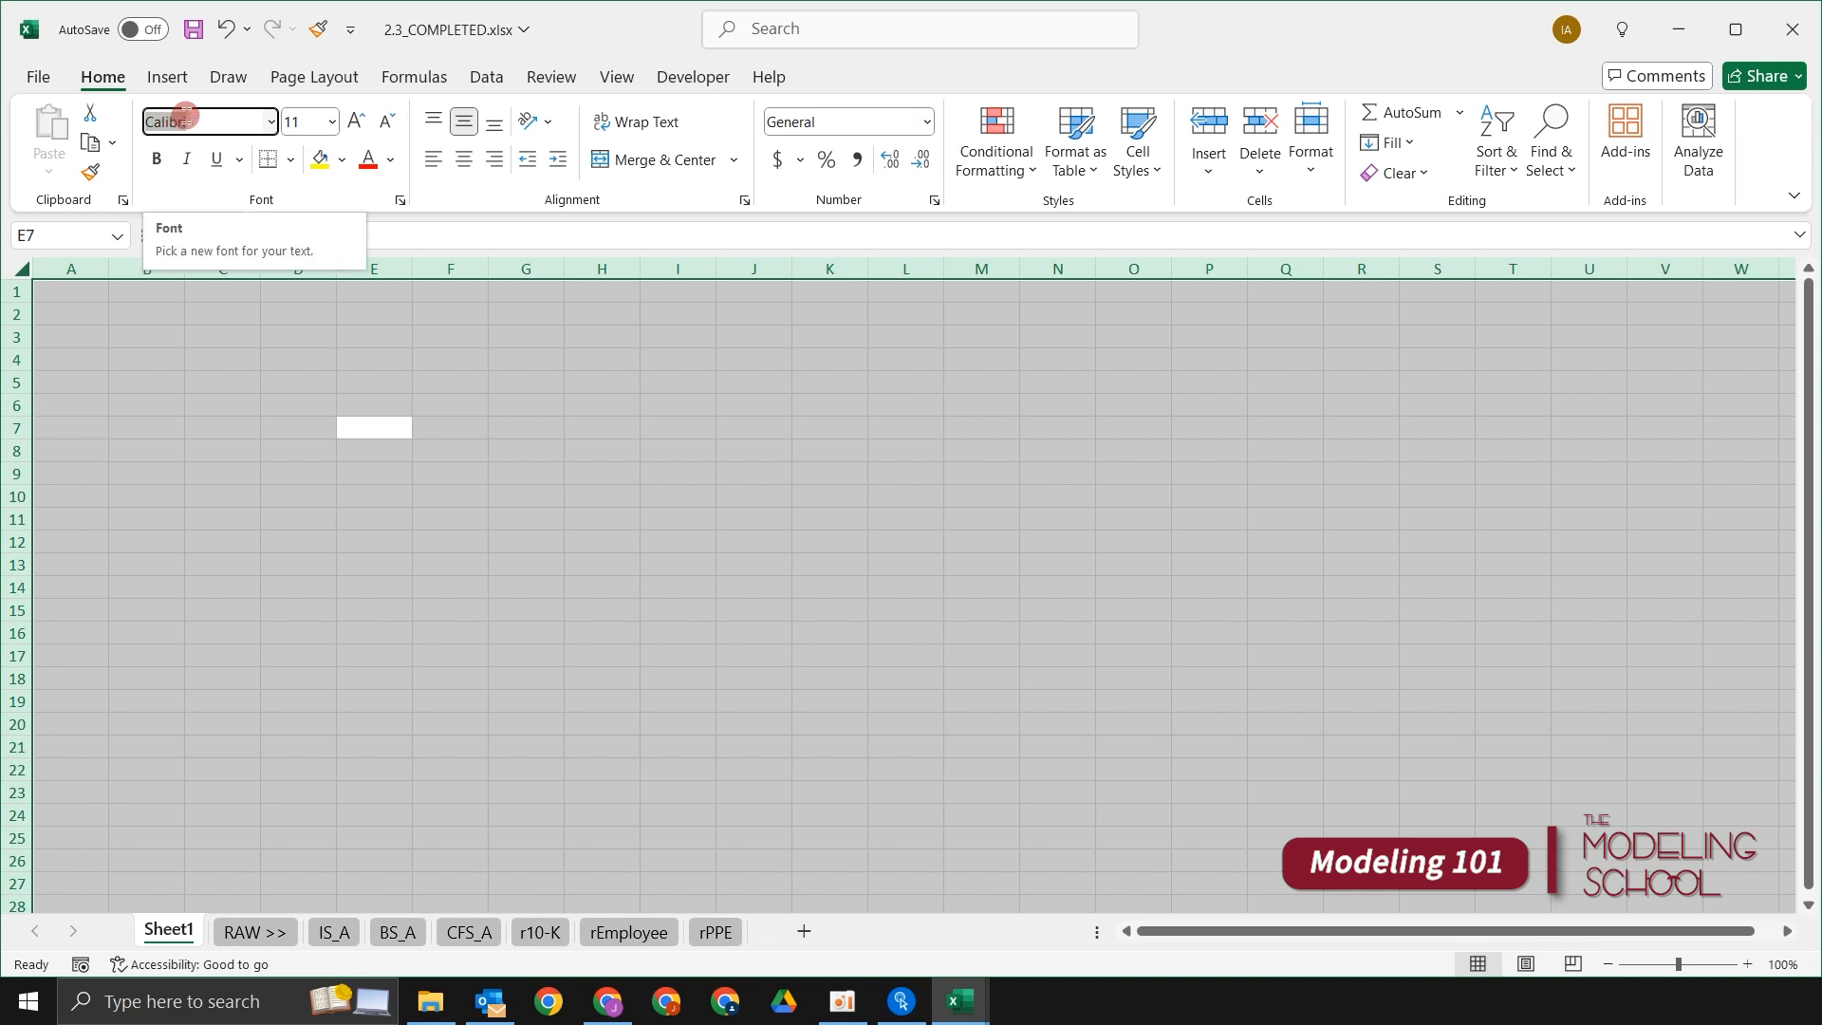
pyautogui.press('Escape')
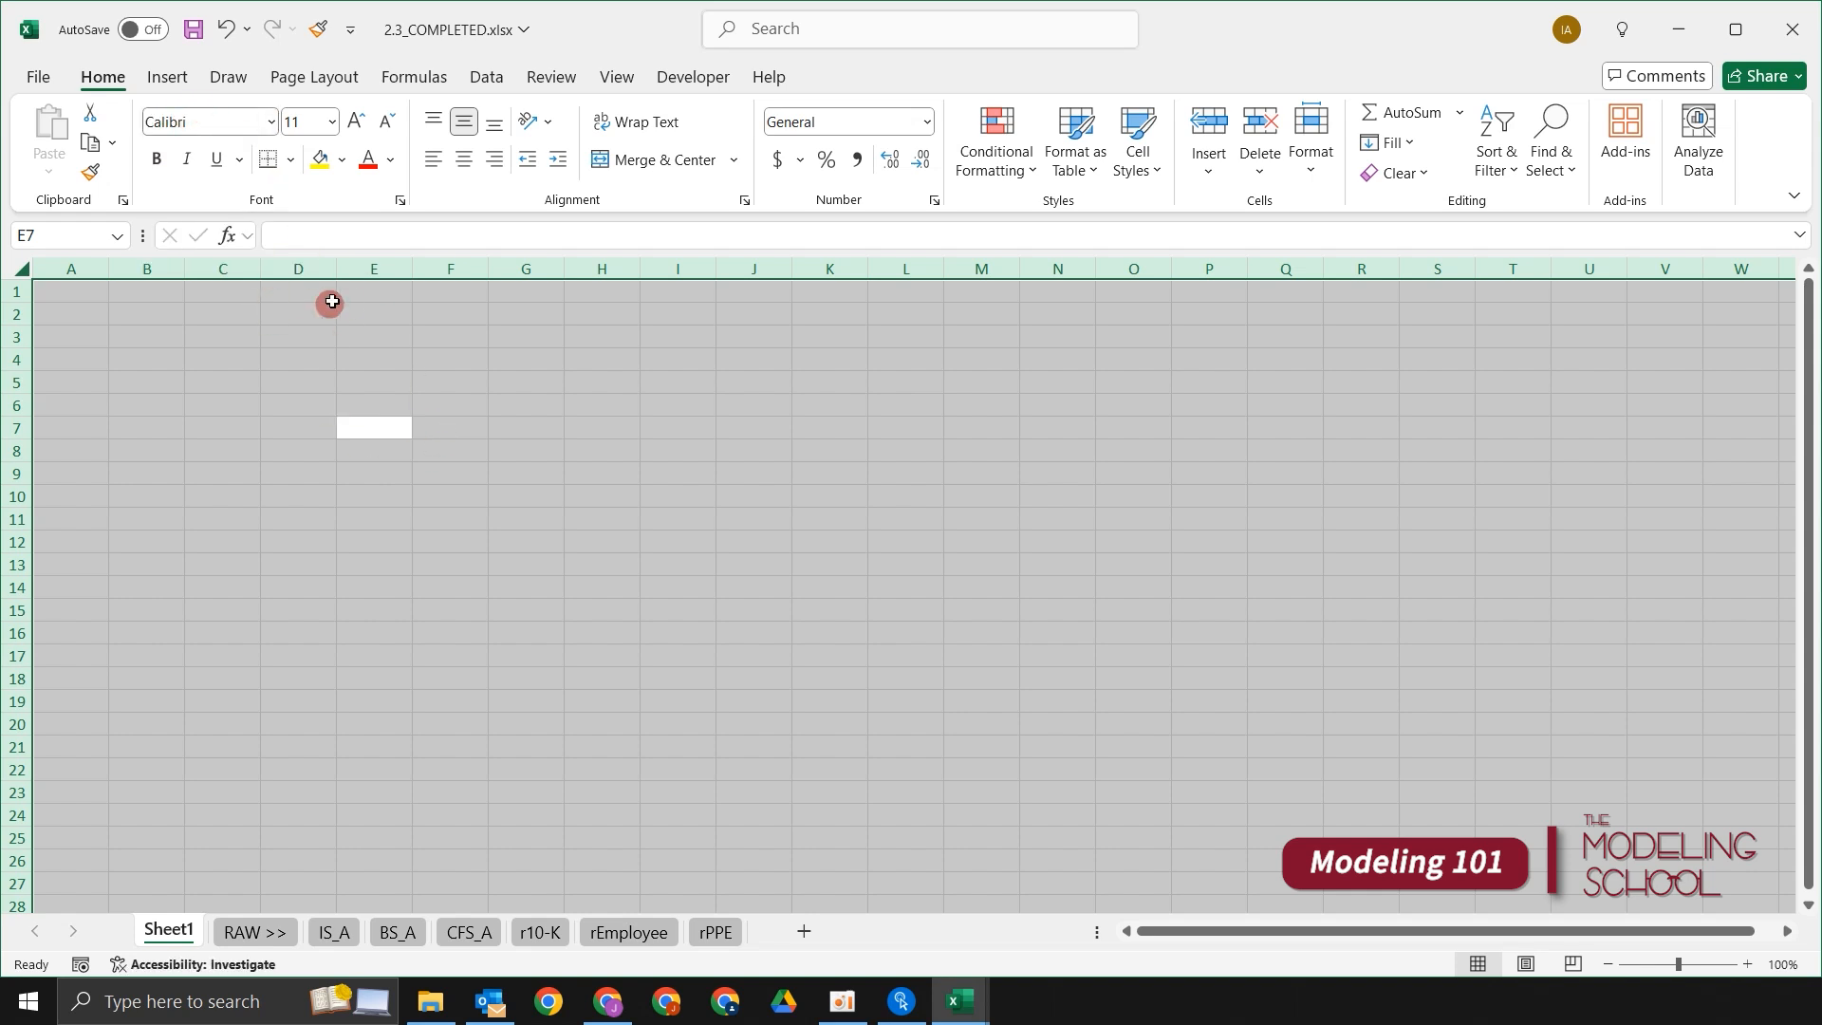
pyautogui.click(358, 365)
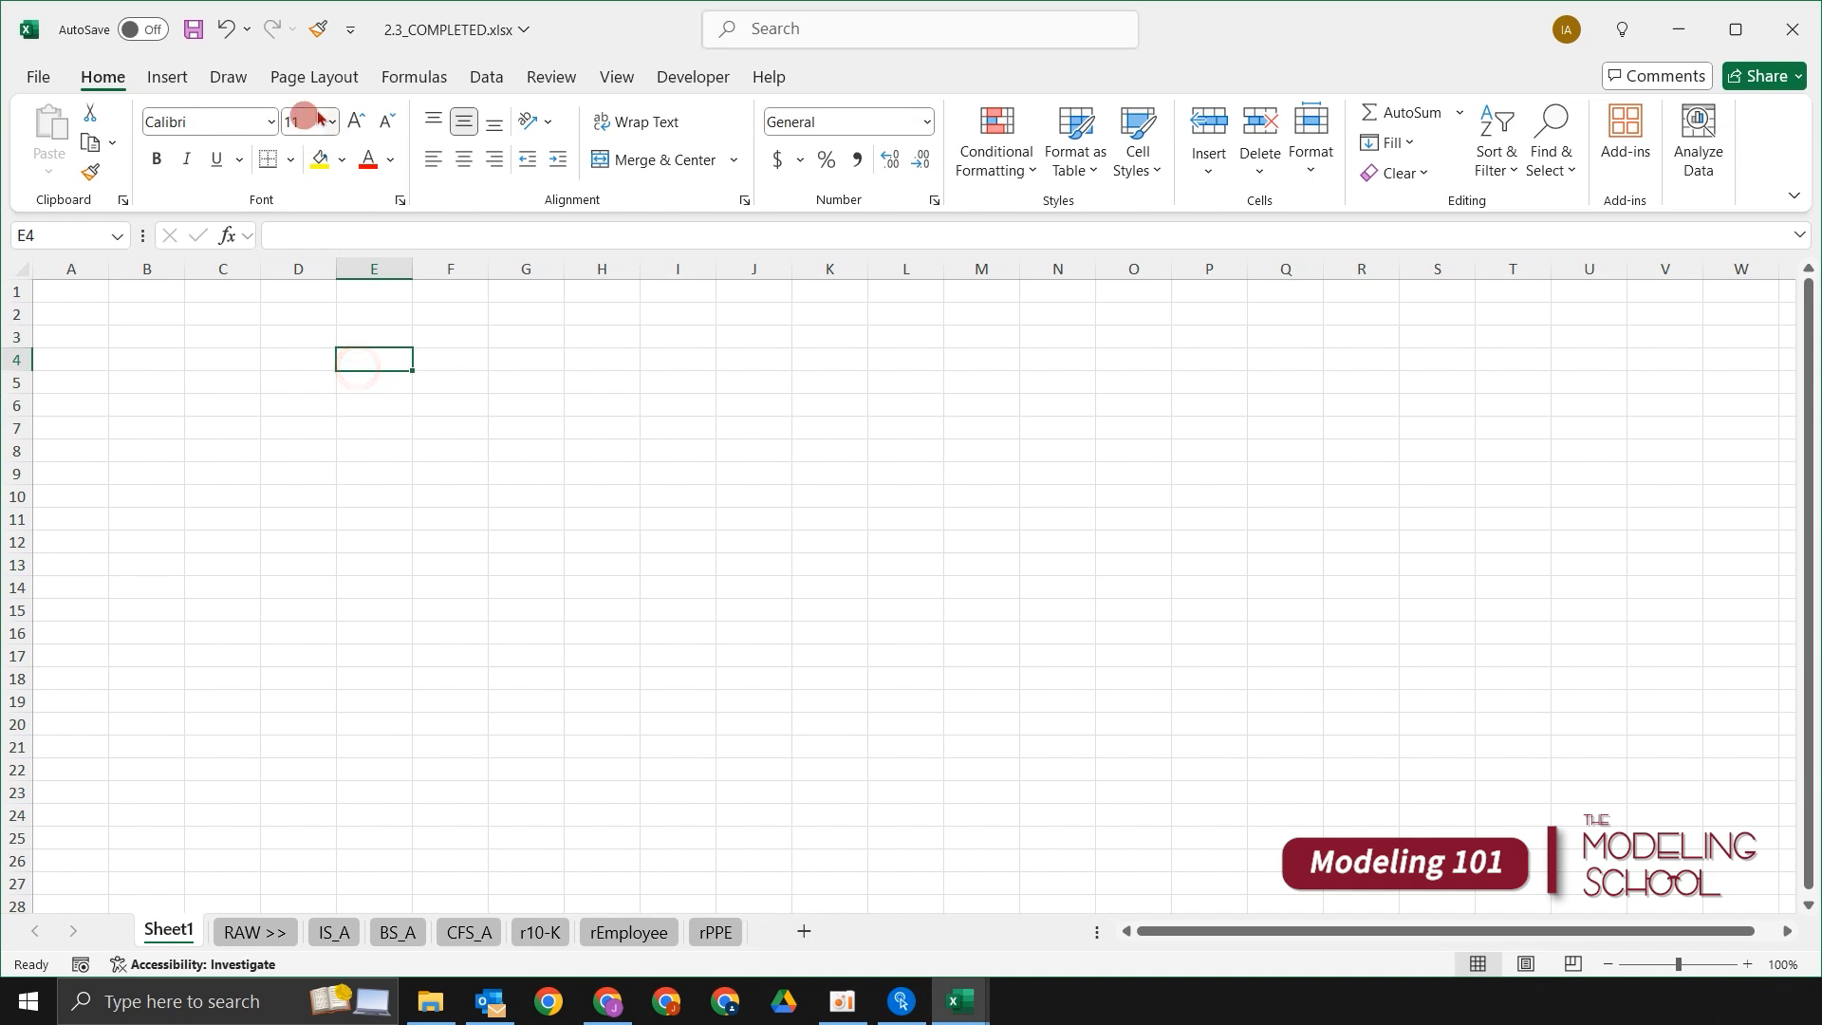
# Step: Set the font size of the entire new sheet to 10
pyautogui.hotkey('ctrl', 'a')
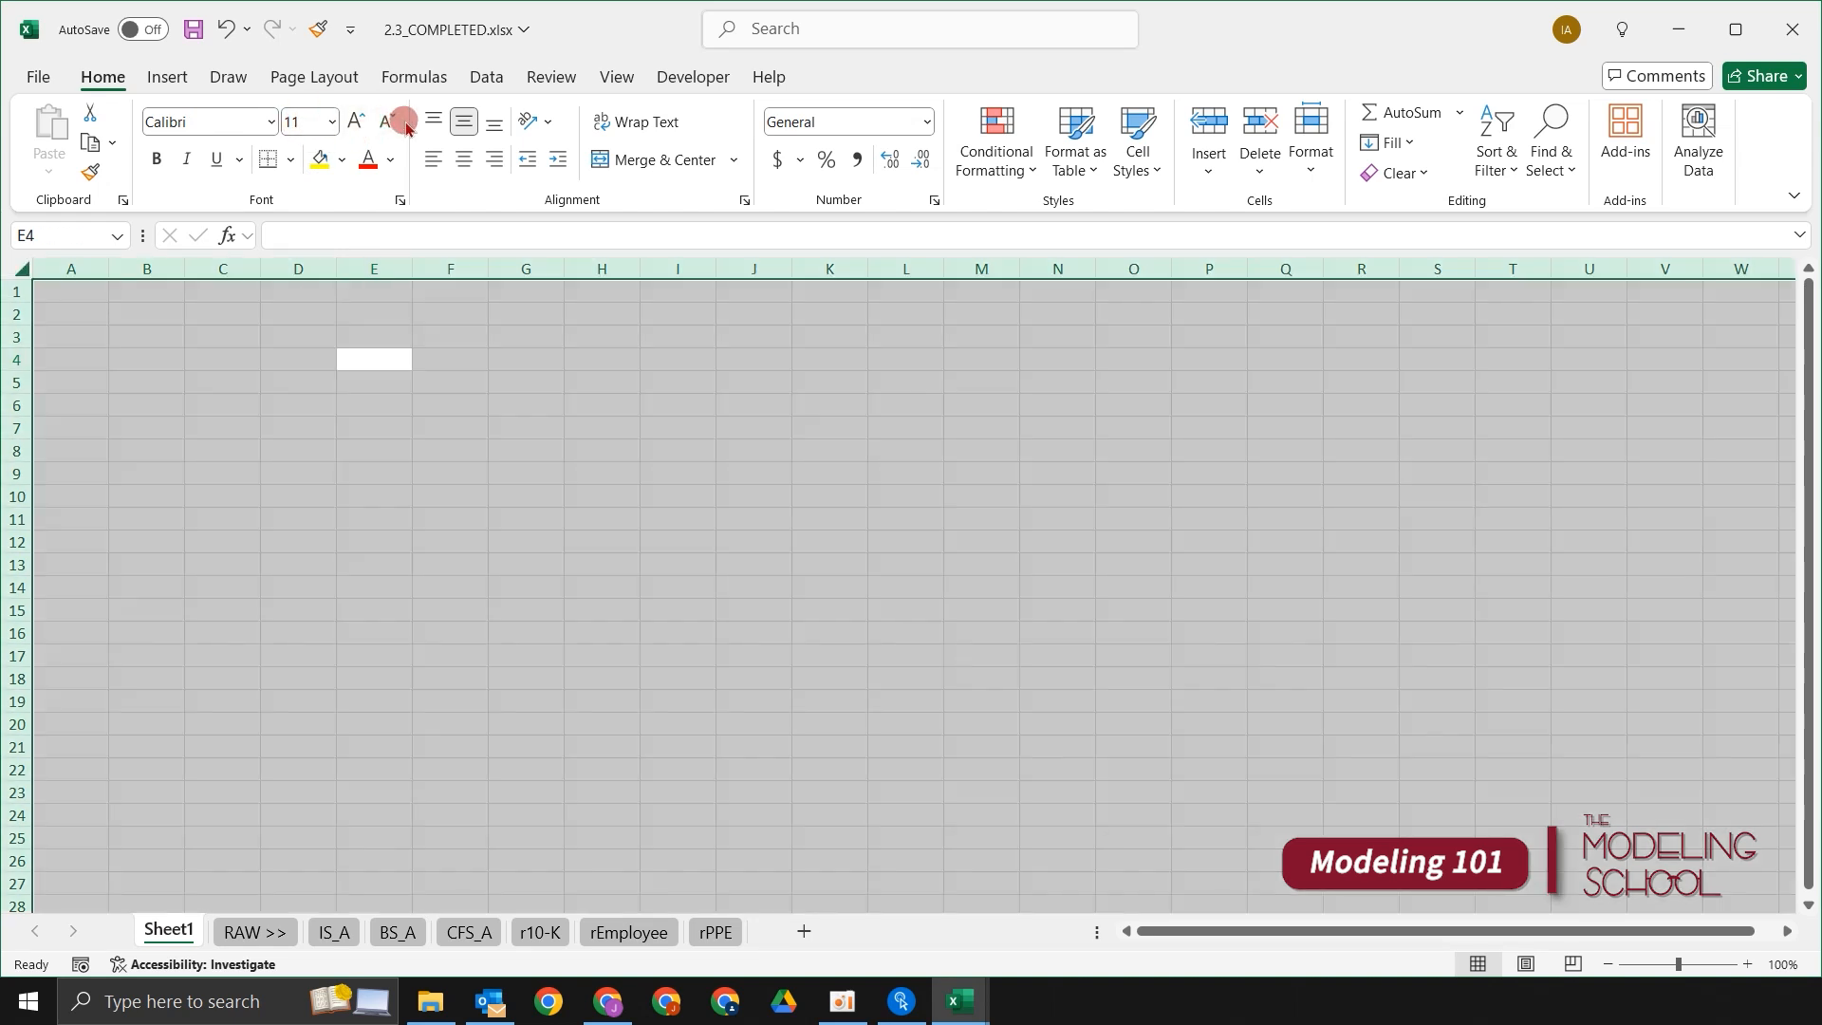
pyautogui.press('alt')
pyautogui.press('h')
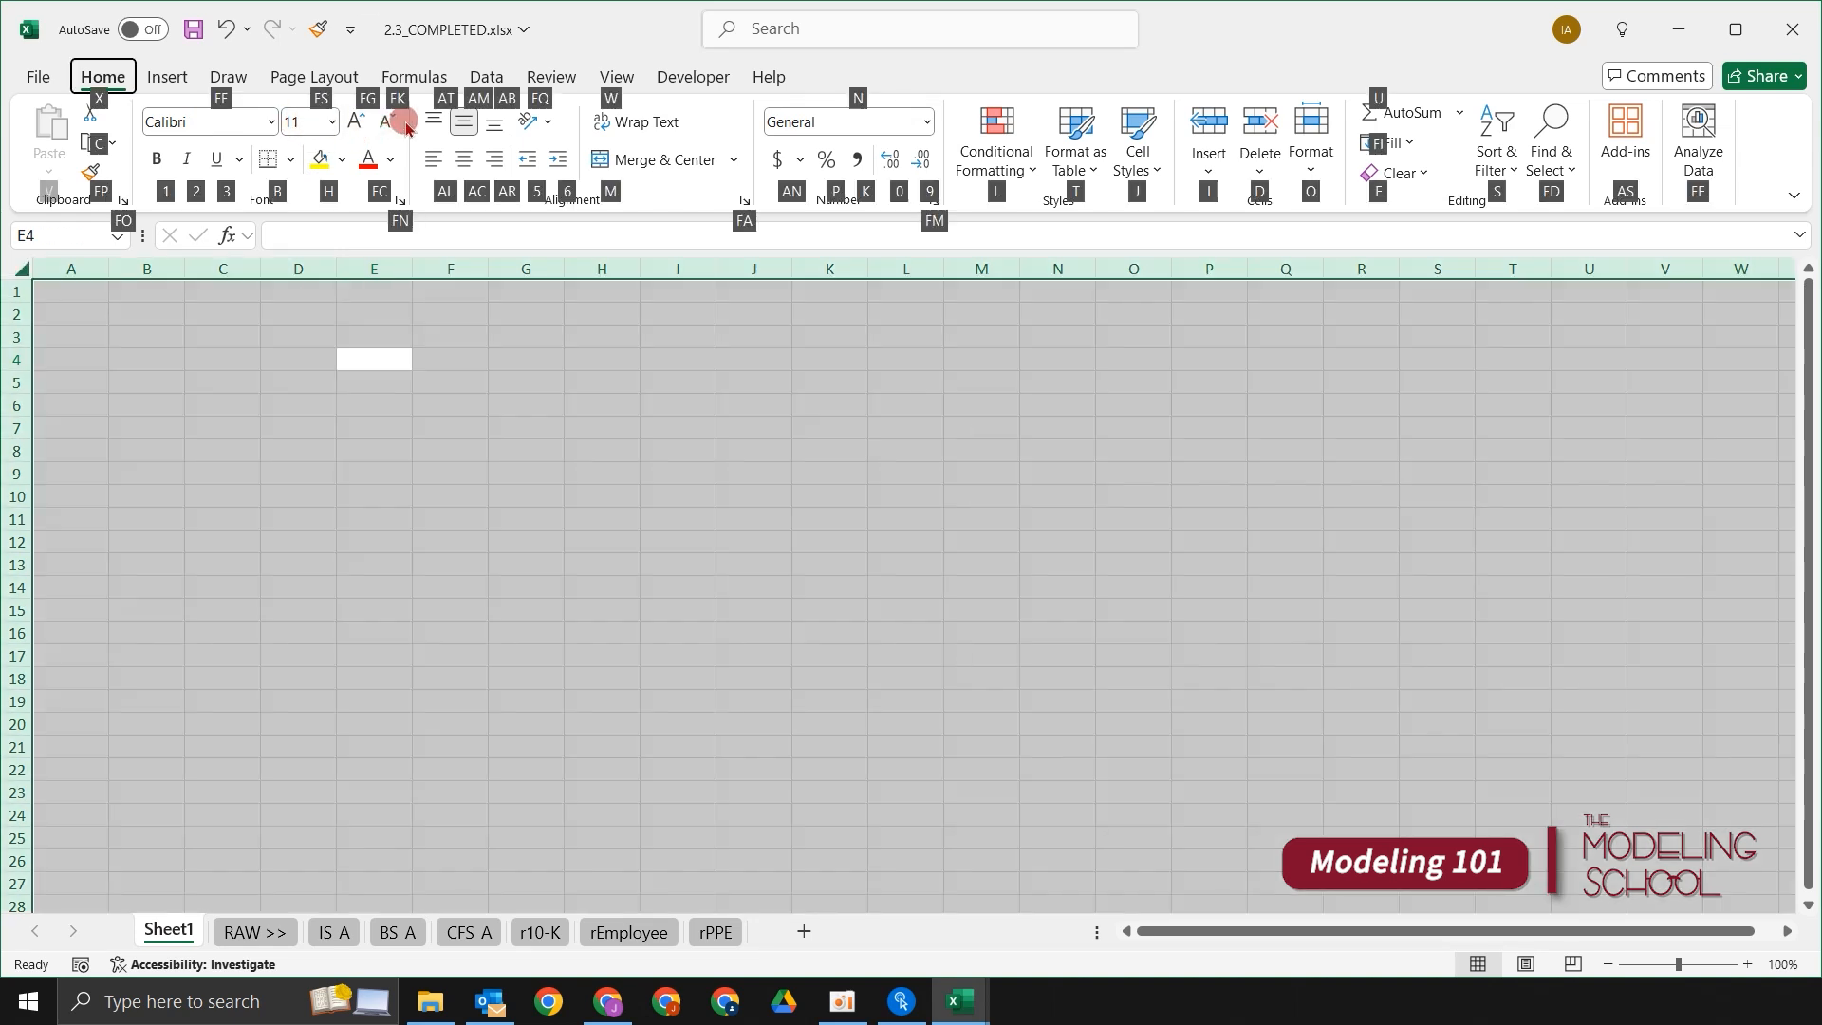
pyautogui.press('f')
pyautogui.press('s')
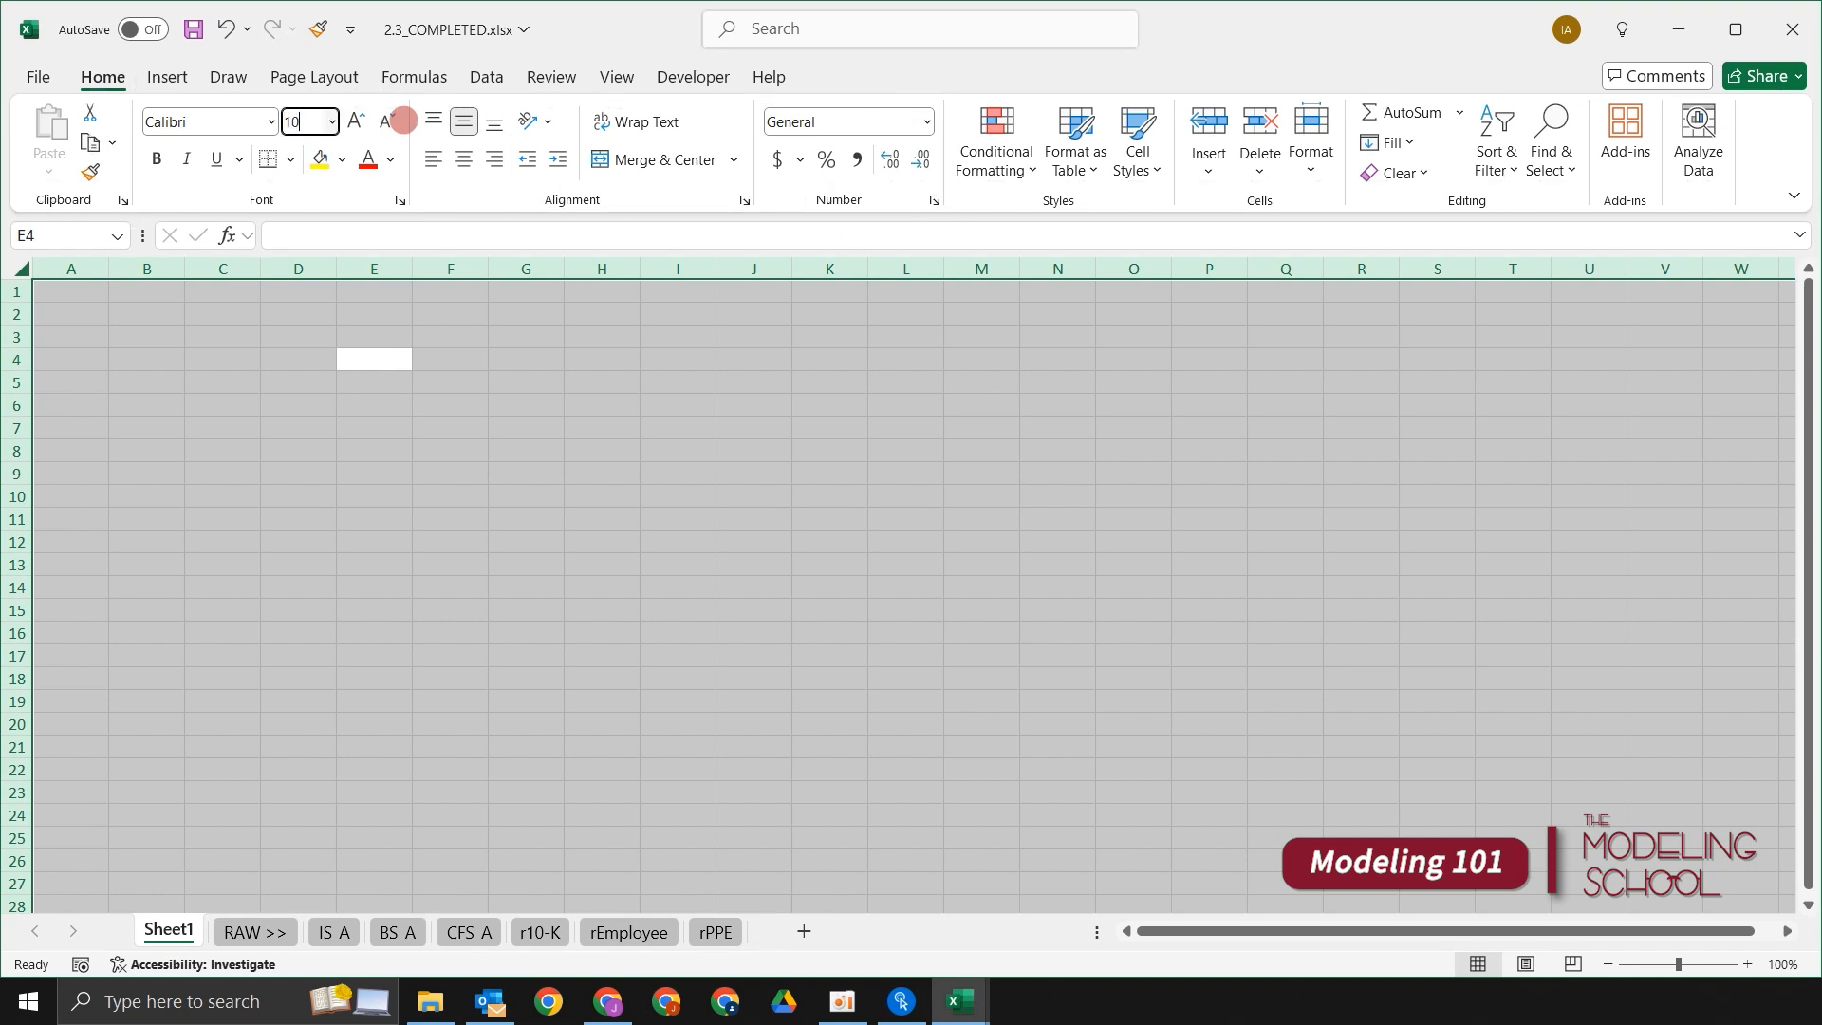
pyautogui.press('Return')
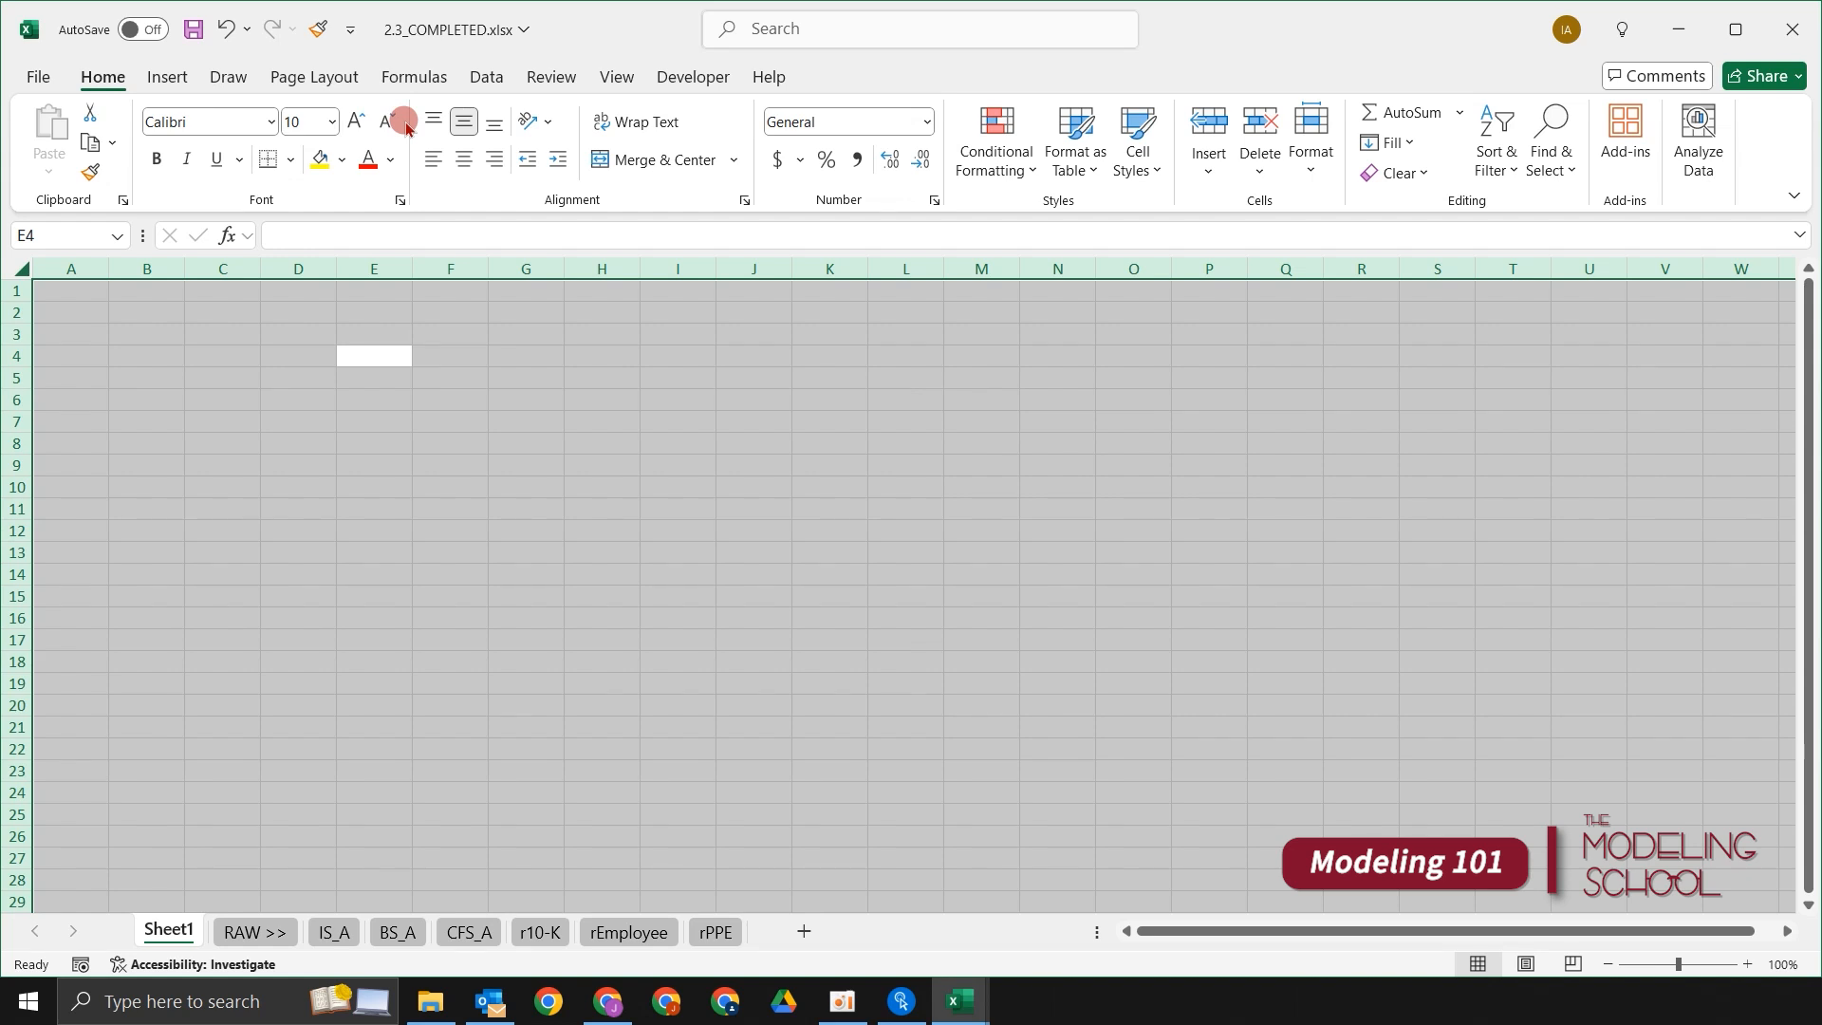
pyautogui.press('Down')
pyautogui.press('Down')
pyautogui.press('Down')
pyautogui.press('Left')
pyautogui.press('Left')
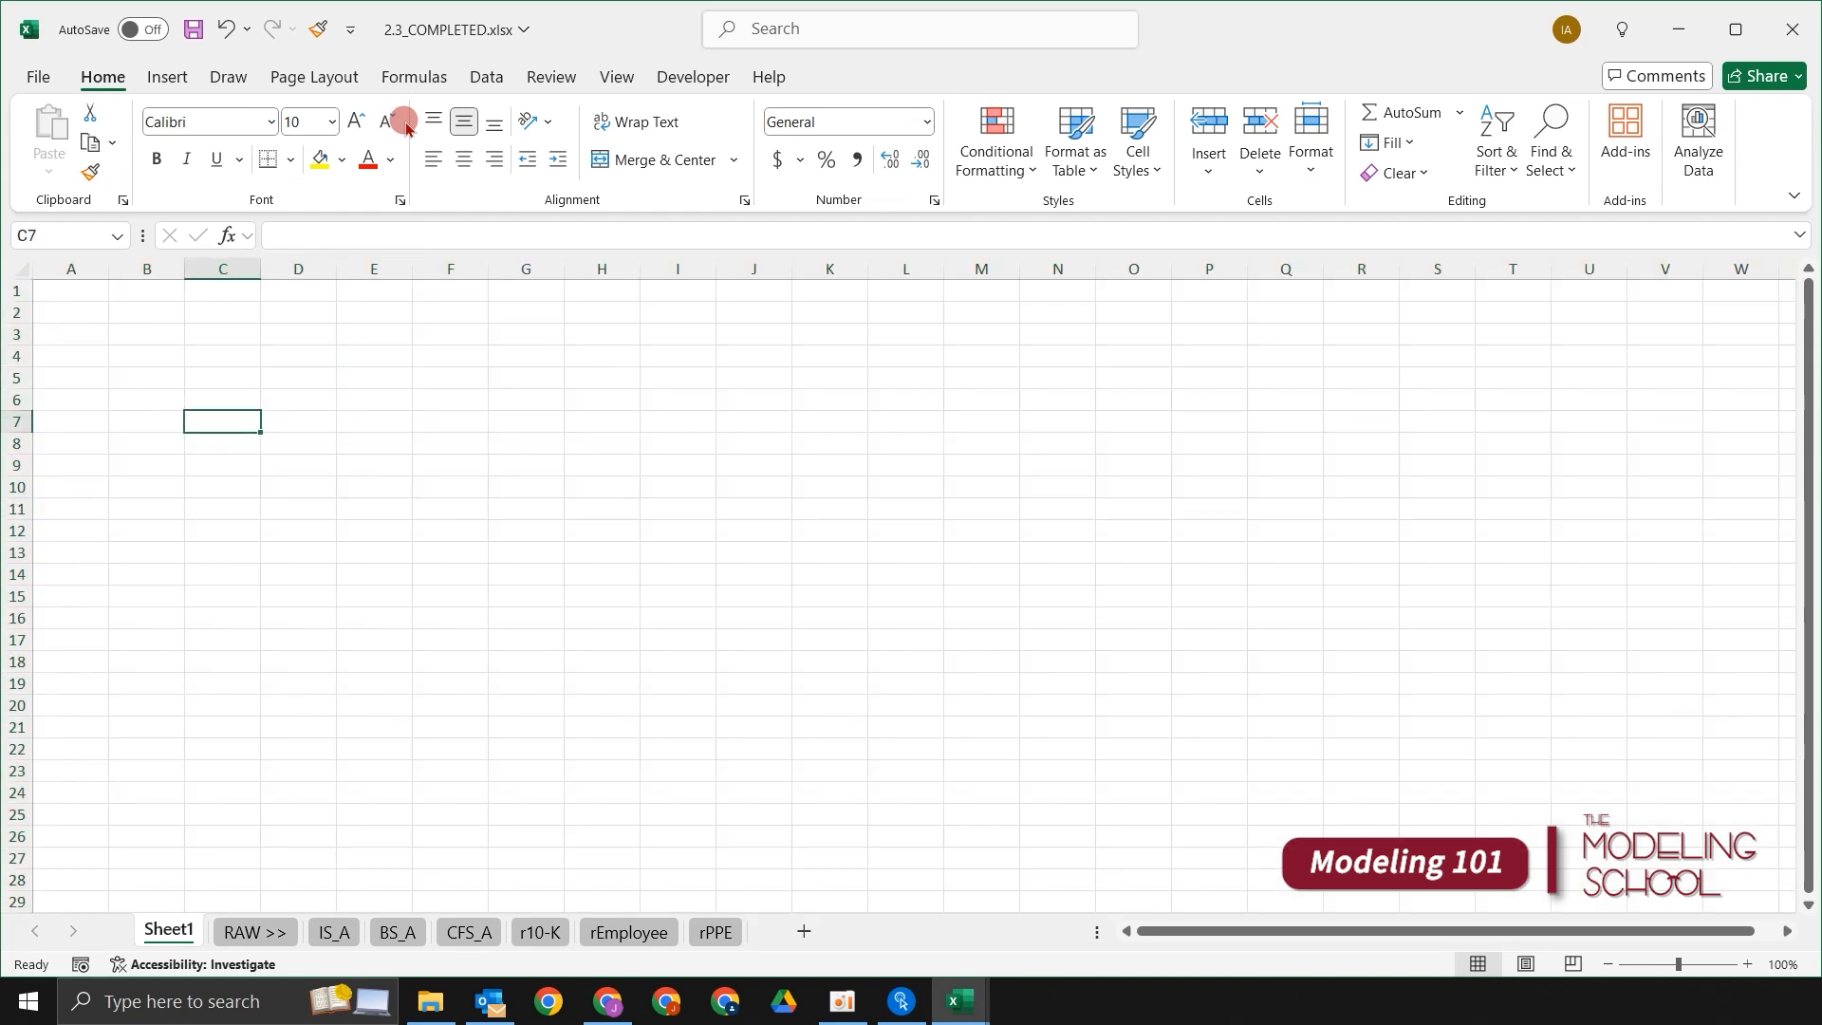
pyautogui.click(508, 488)
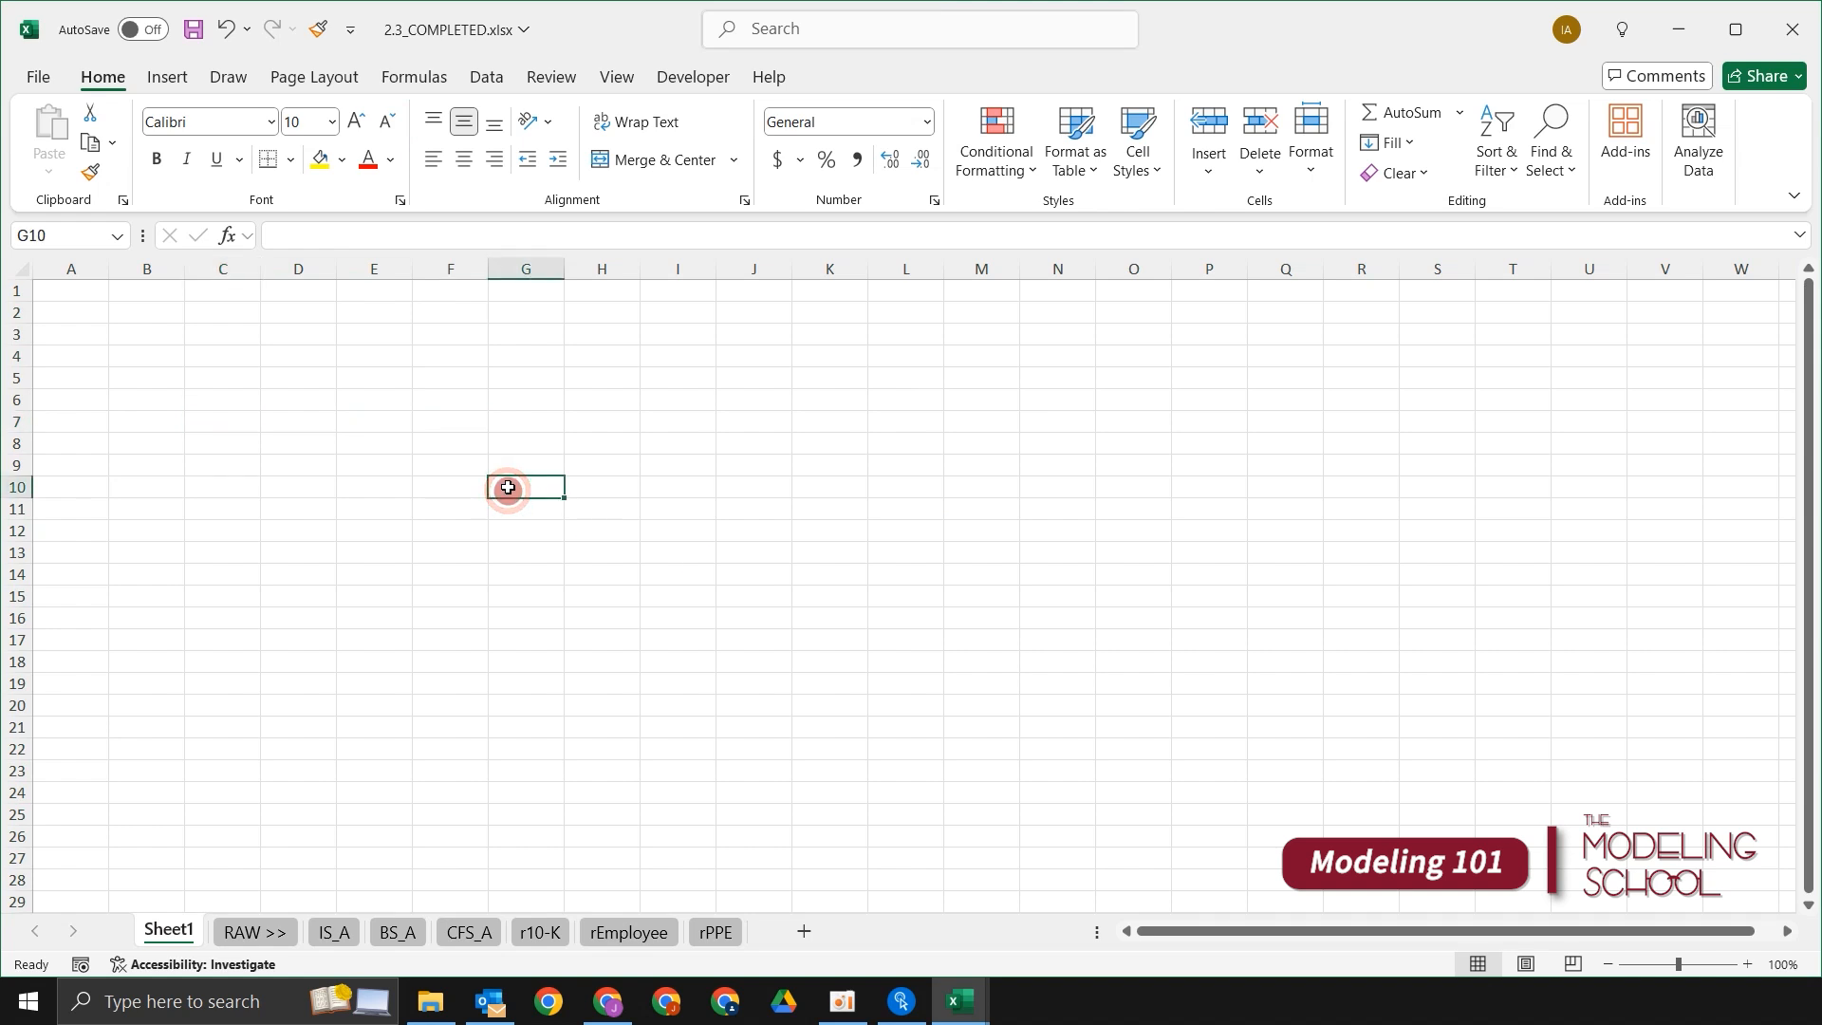
pyautogui.hotkey('ctrl', 'a')
pyautogui.click(481, 446)
pyautogui.click(644, 444)
pyautogui.click(293, 387)
pyautogui.moveTo(130, 341); pyautogui.dragTo(317, 527)
pyautogui.click(799, 515)
pyautogui.moveTo(435, 464); pyautogui.dragTo(531, 573)
pyautogui.click(824, 513)
pyautogui.click(525, 370)
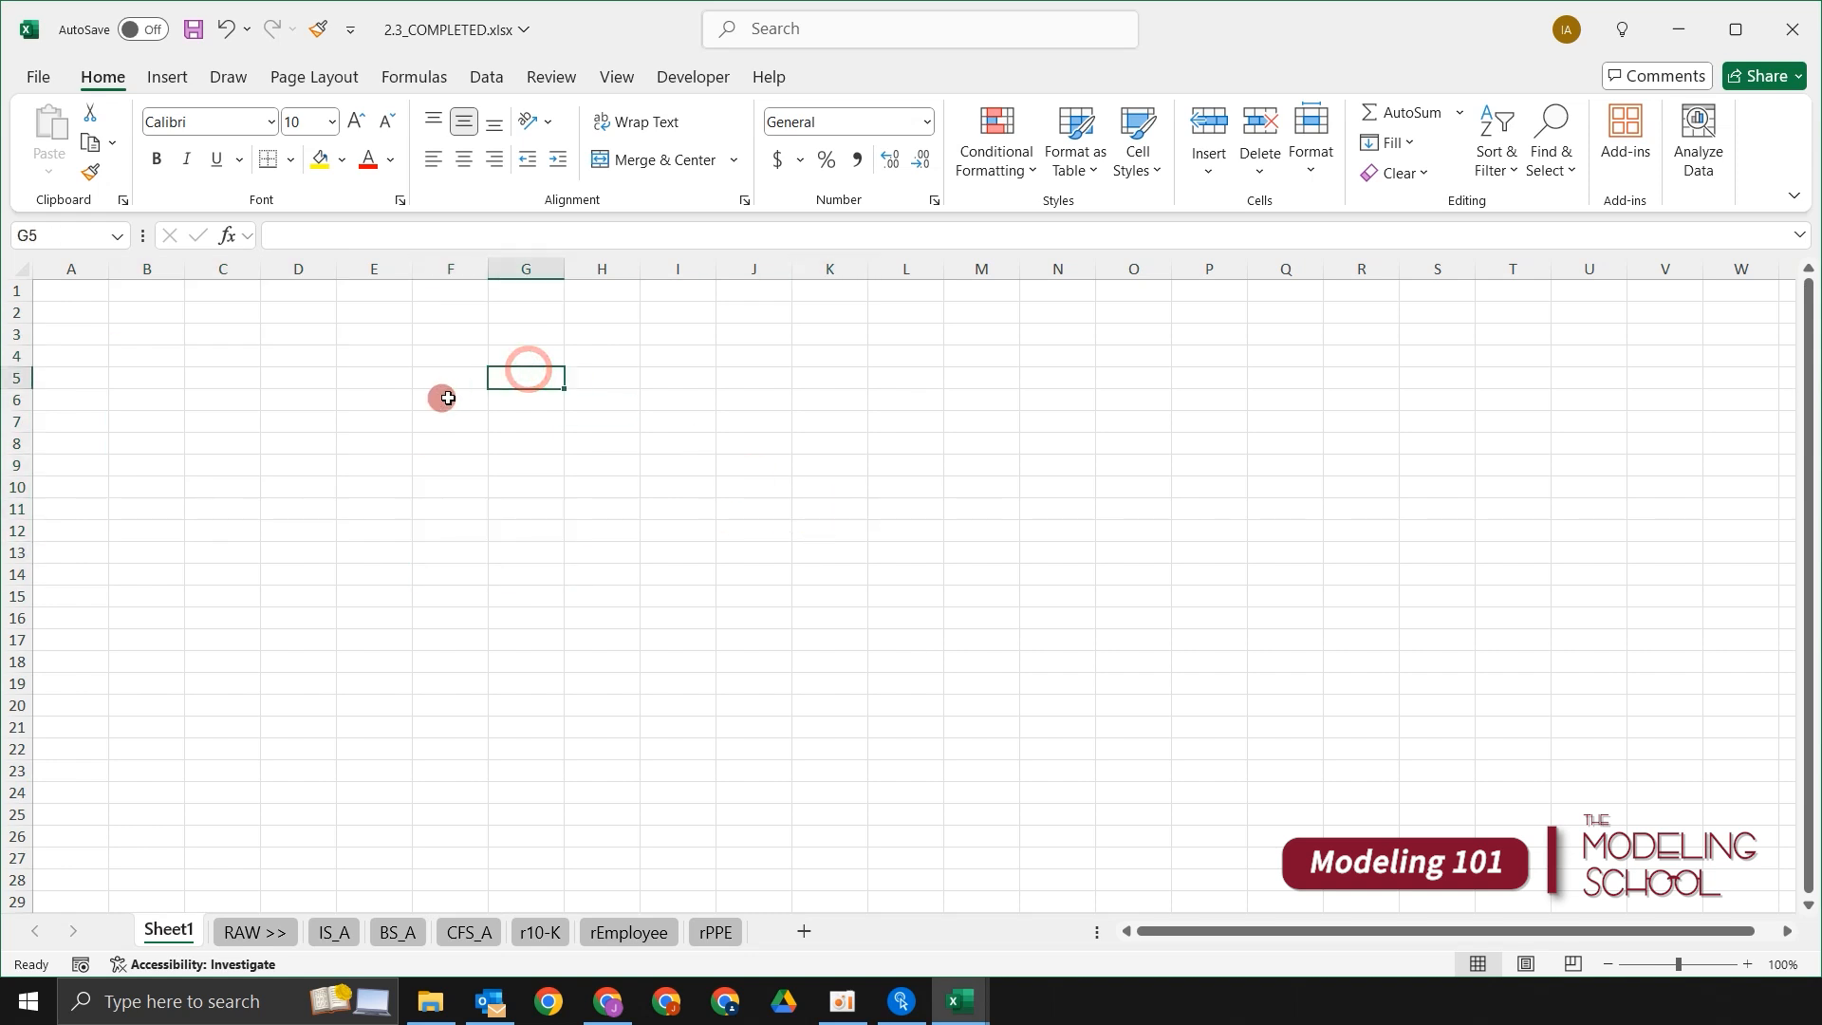
pyautogui.click(490, 482)
pyautogui.click(278, 424)
pyautogui.click(482, 444)
pyautogui.hotkey('ctrl', 'a')
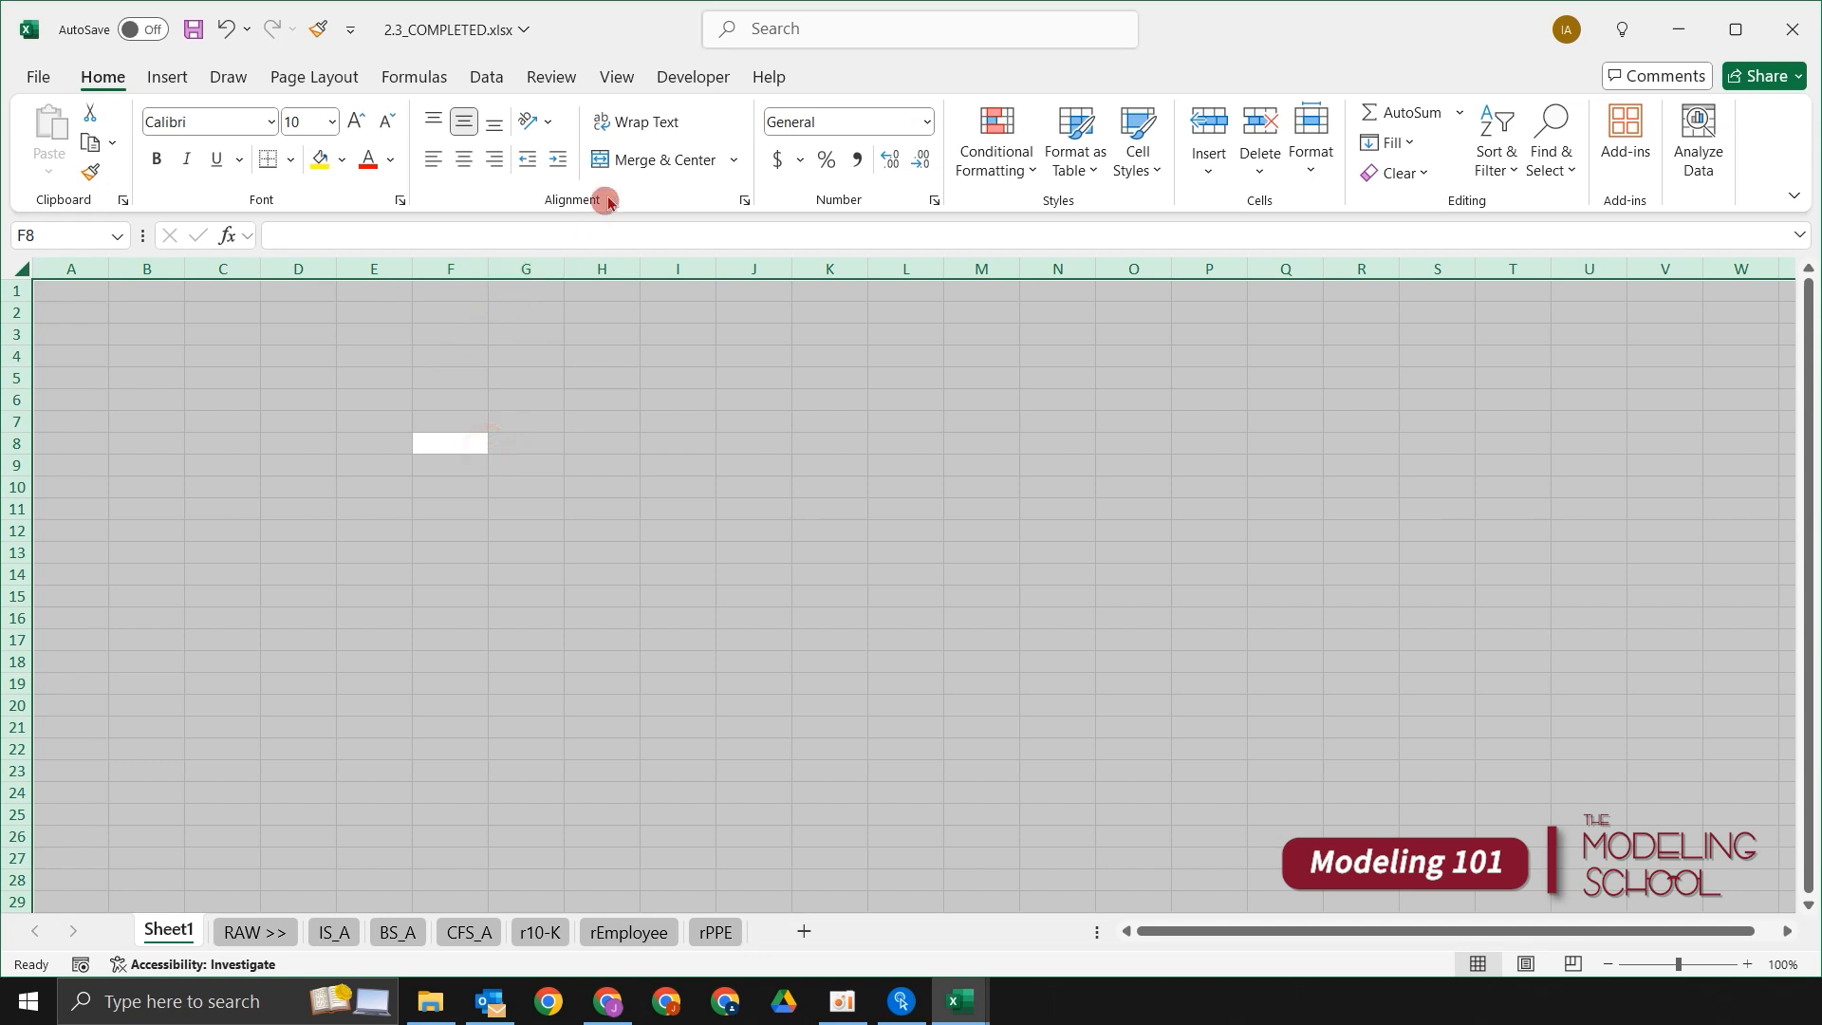
pyautogui.click(618, 80)
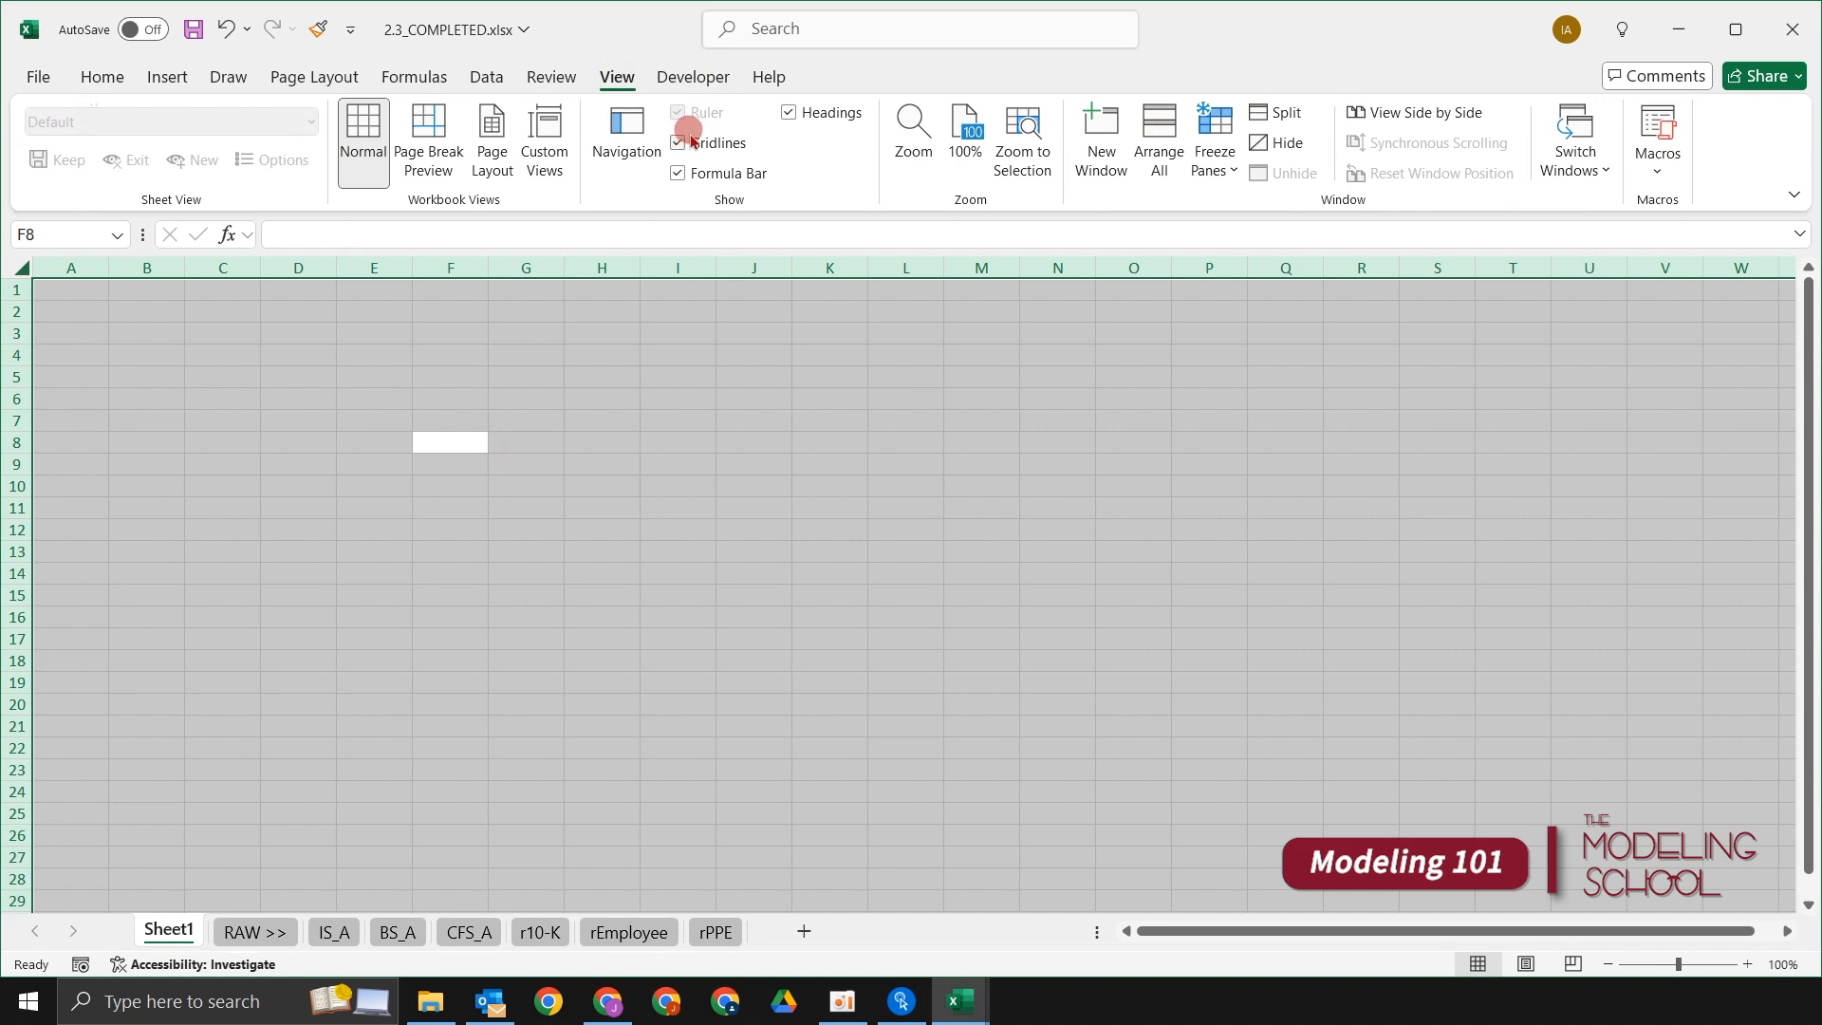
pyautogui.click(107, 95)
pyautogui.click(426, 398)
pyautogui.hotkey('ctrl', 'a')
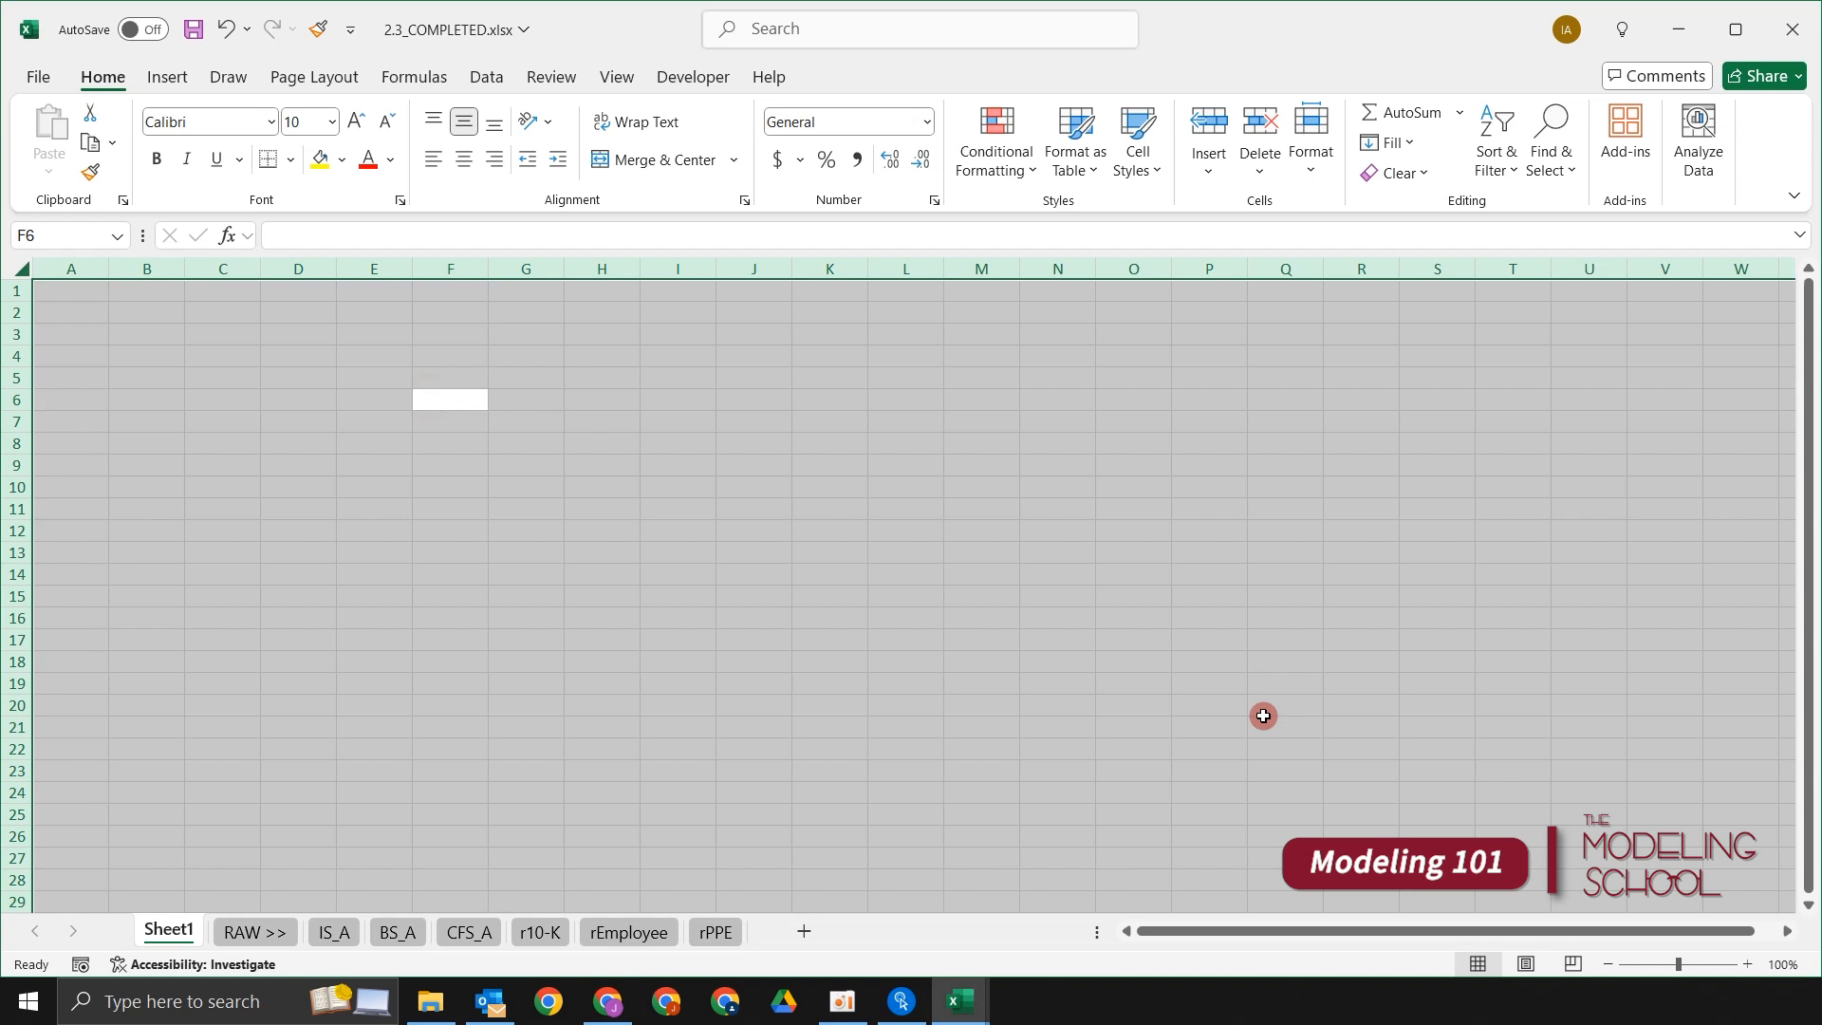
pyautogui.click(444, 463)
pyautogui.click(408, 396)
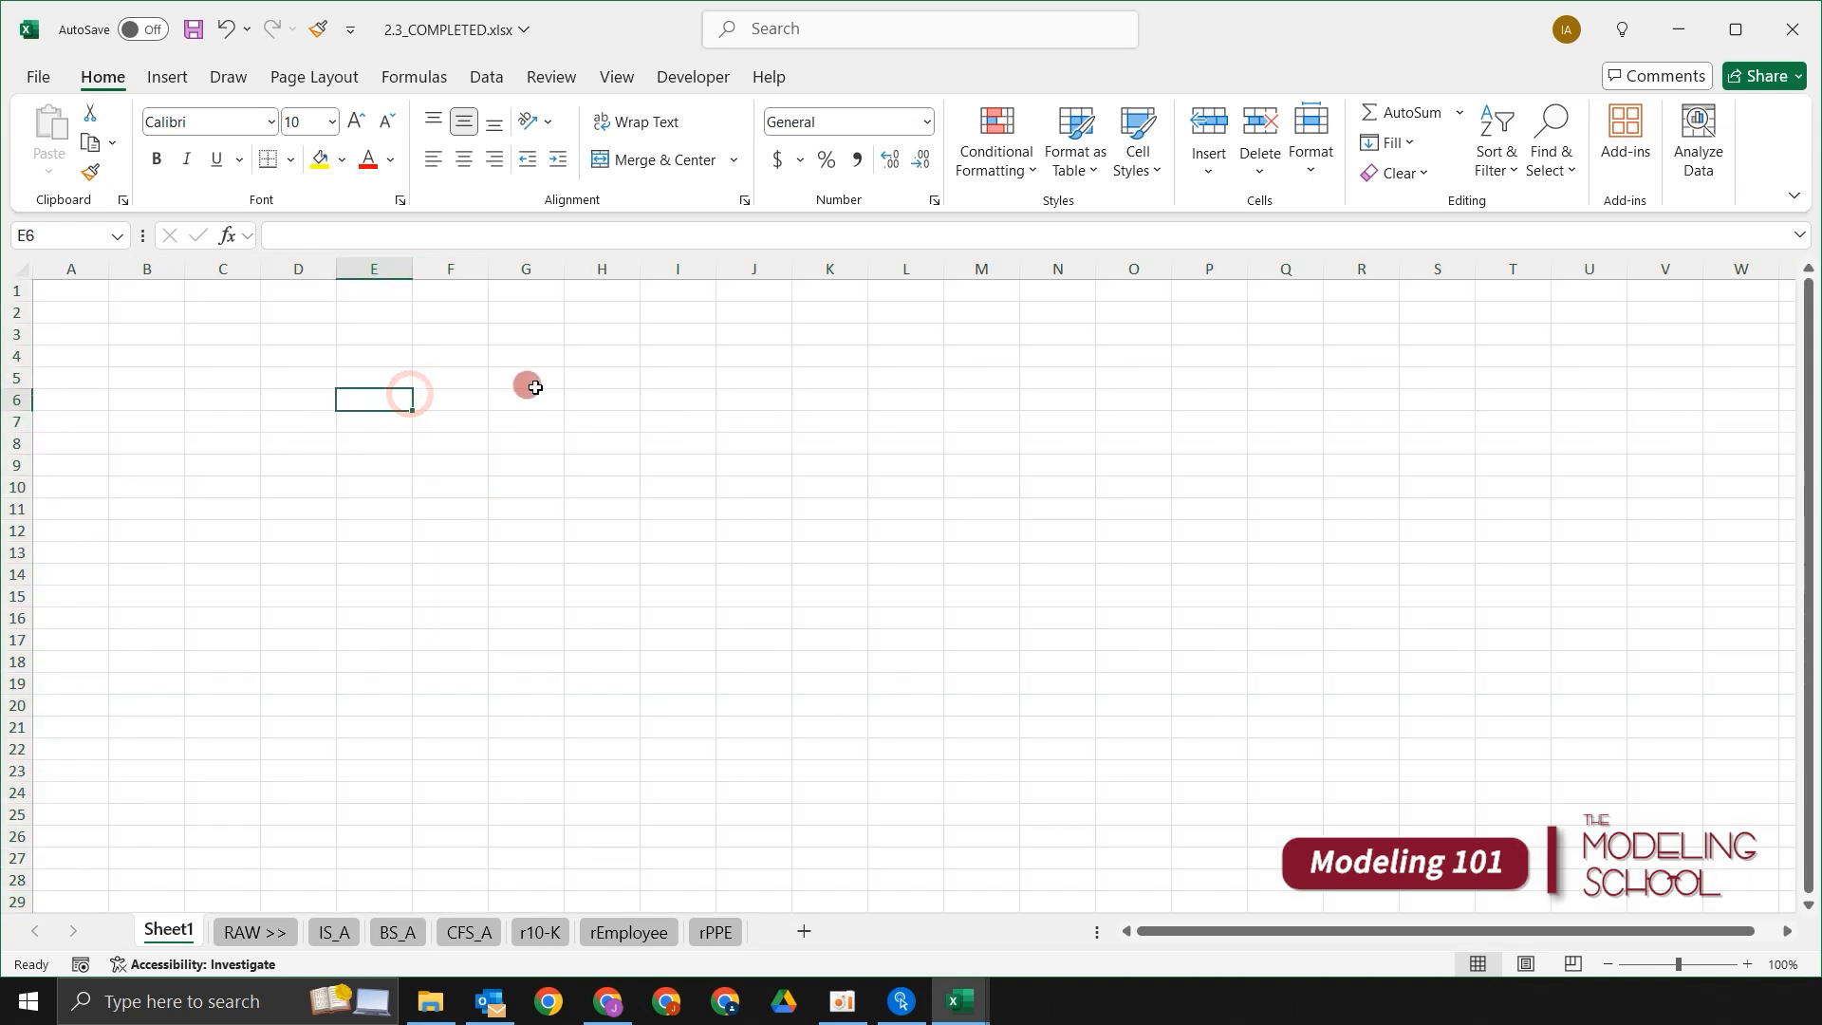
pyautogui.click(625, 461)
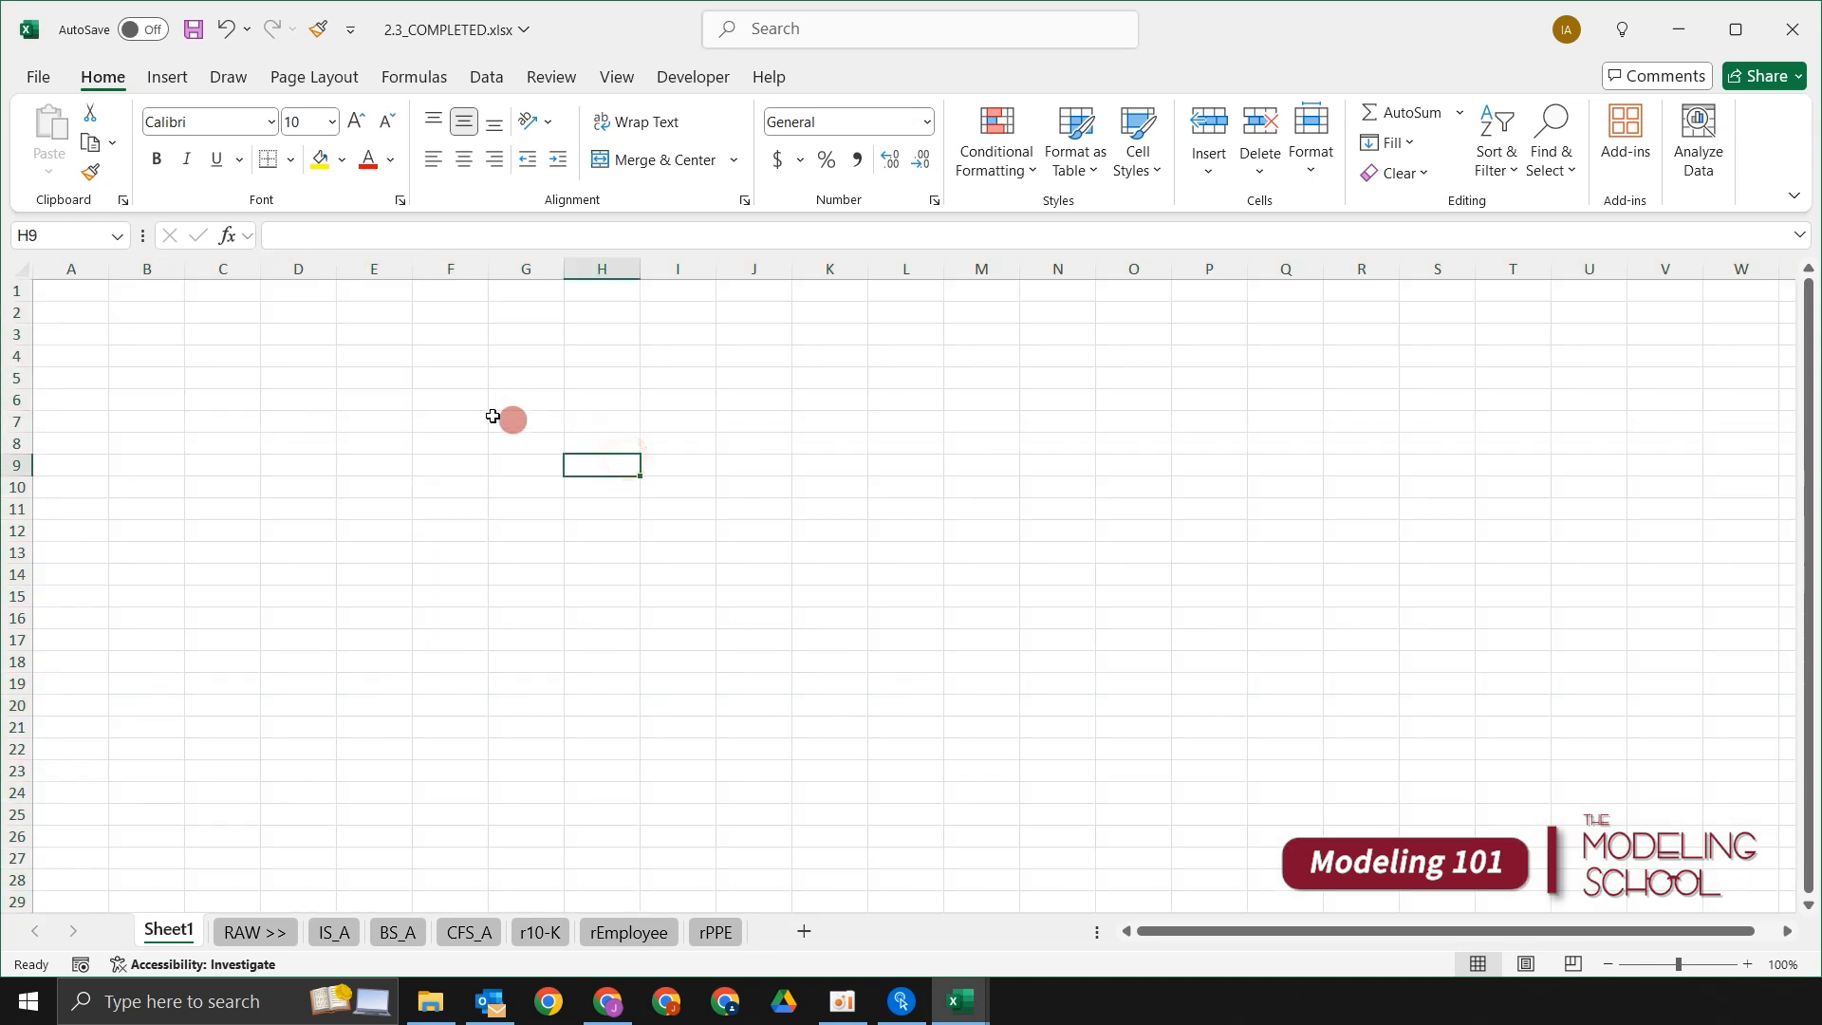
pyautogui.click(491, 414)
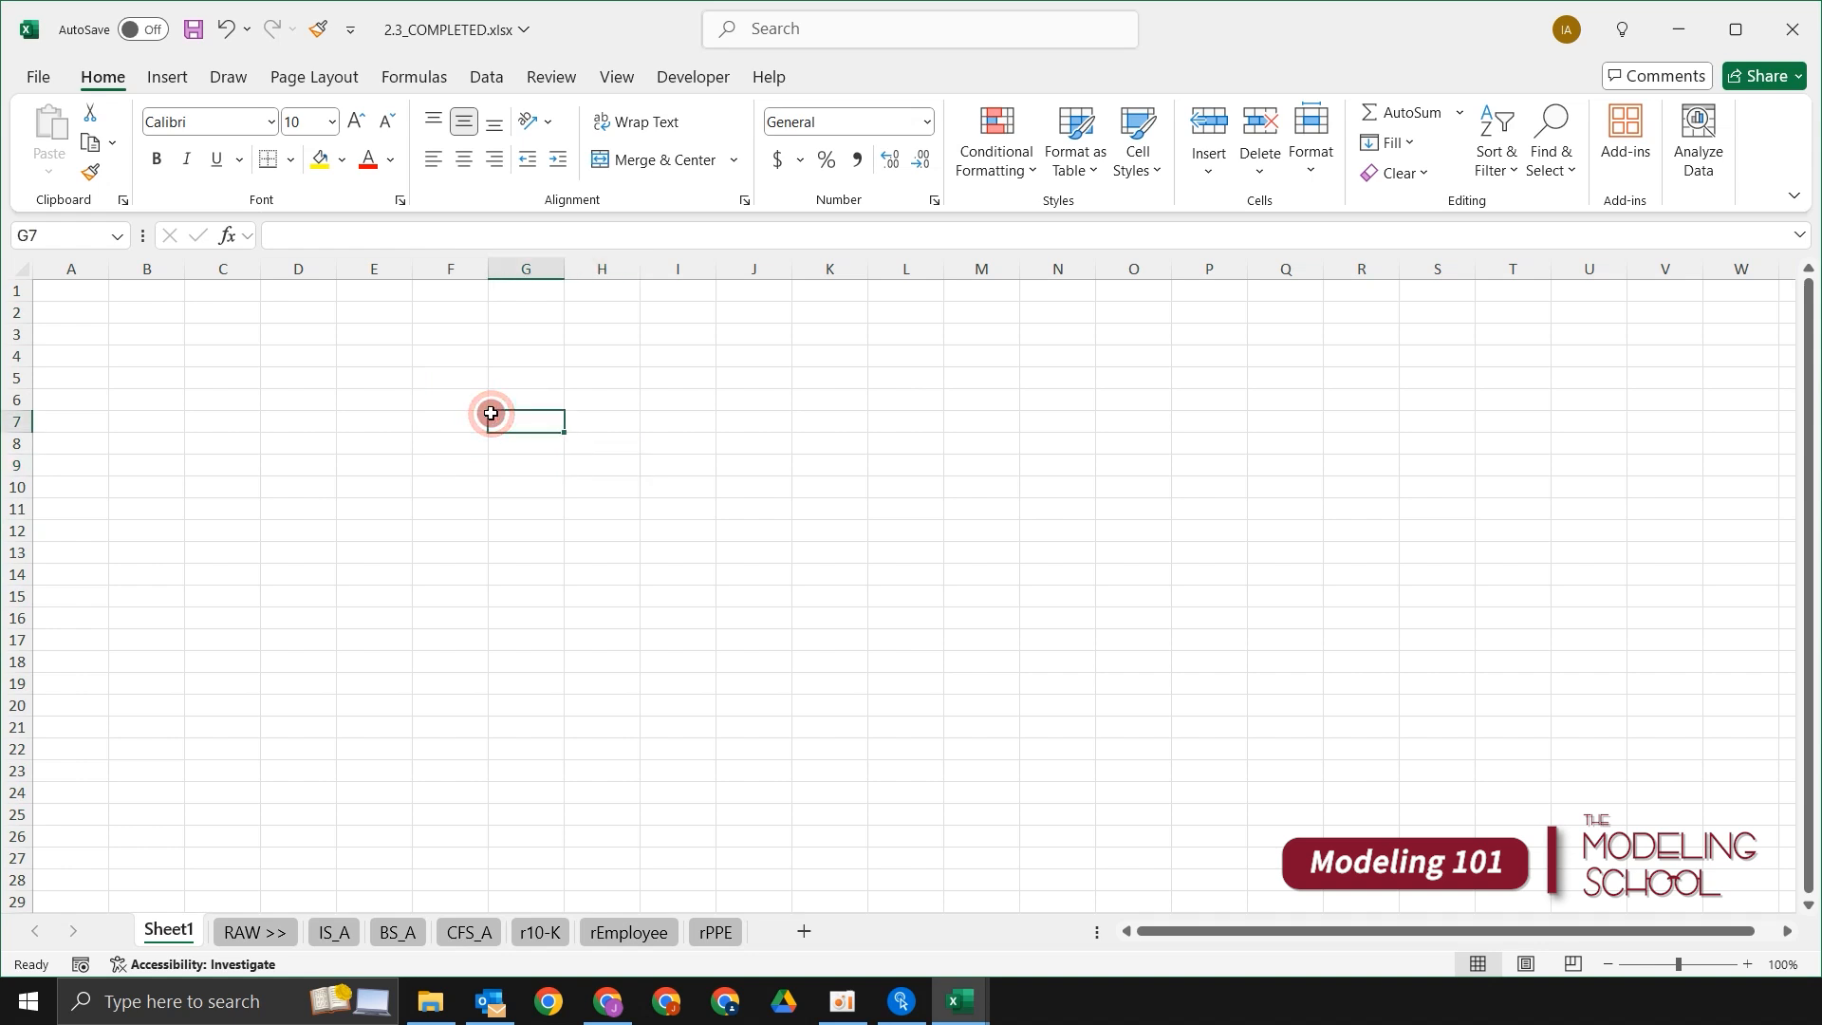
pyautogui.moveTo(651, 446); pyautogui.dragTo(653, 459)
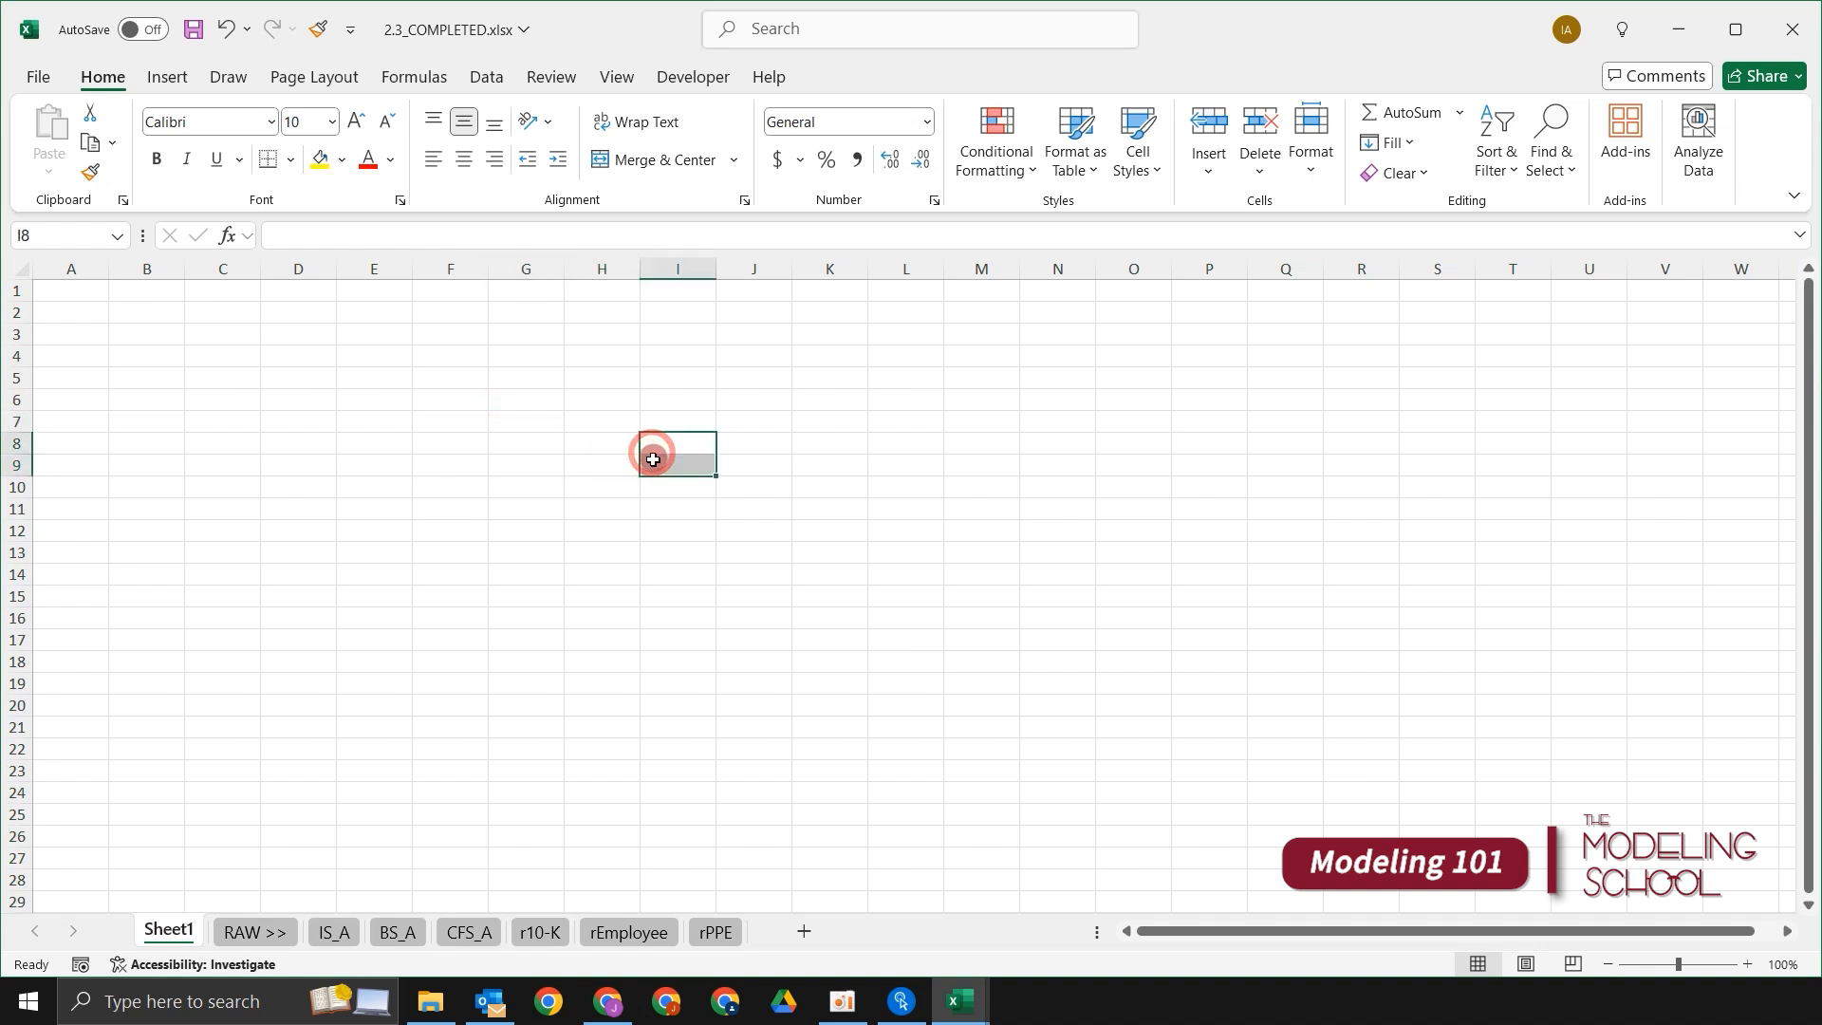
pyautogui.press('Left')
pyautogui.press('Left')
pyautogui.press('Left')
pyautogui.press('Up')
pyautogui.press('Up')
pyautogui.press('Up')
# Step: Fill all cells of the new sheet with white to hide the gridlines
pyautogui.hotkey('ctrl', 'a')
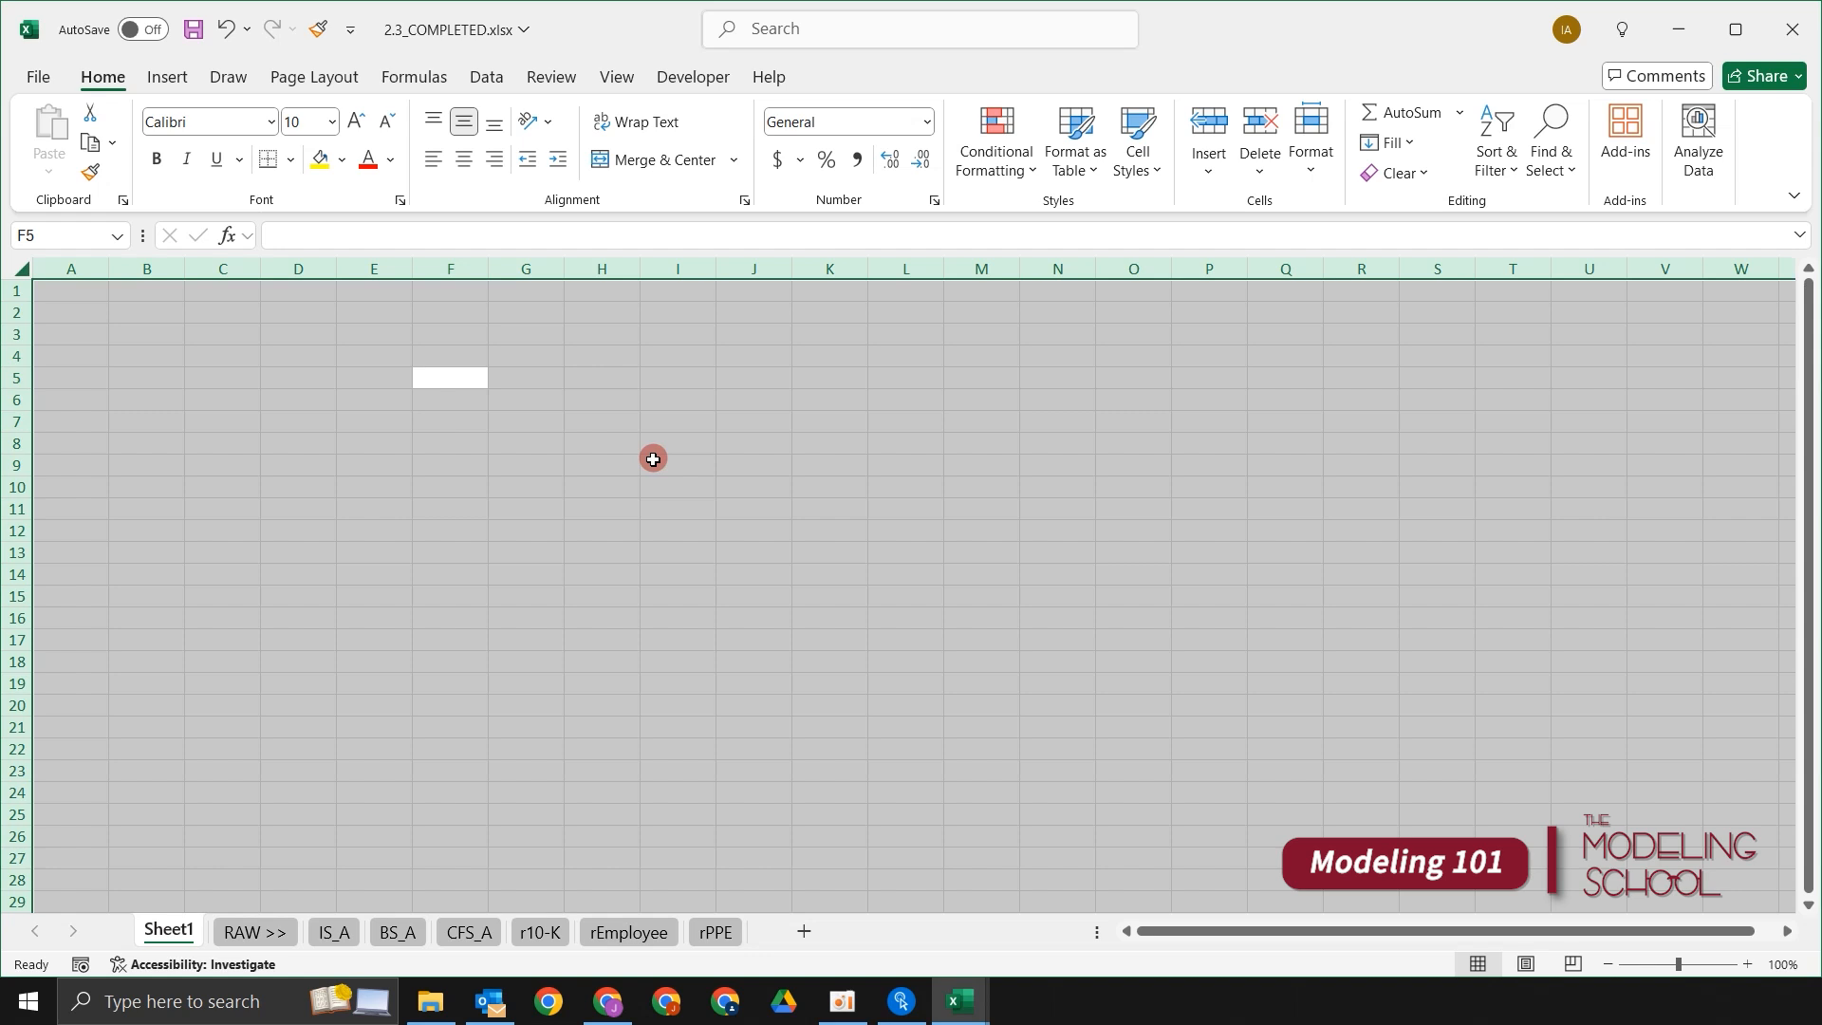
pyautogui.press('alt')
pyautogui.press('h')
pyautogui.press('h')
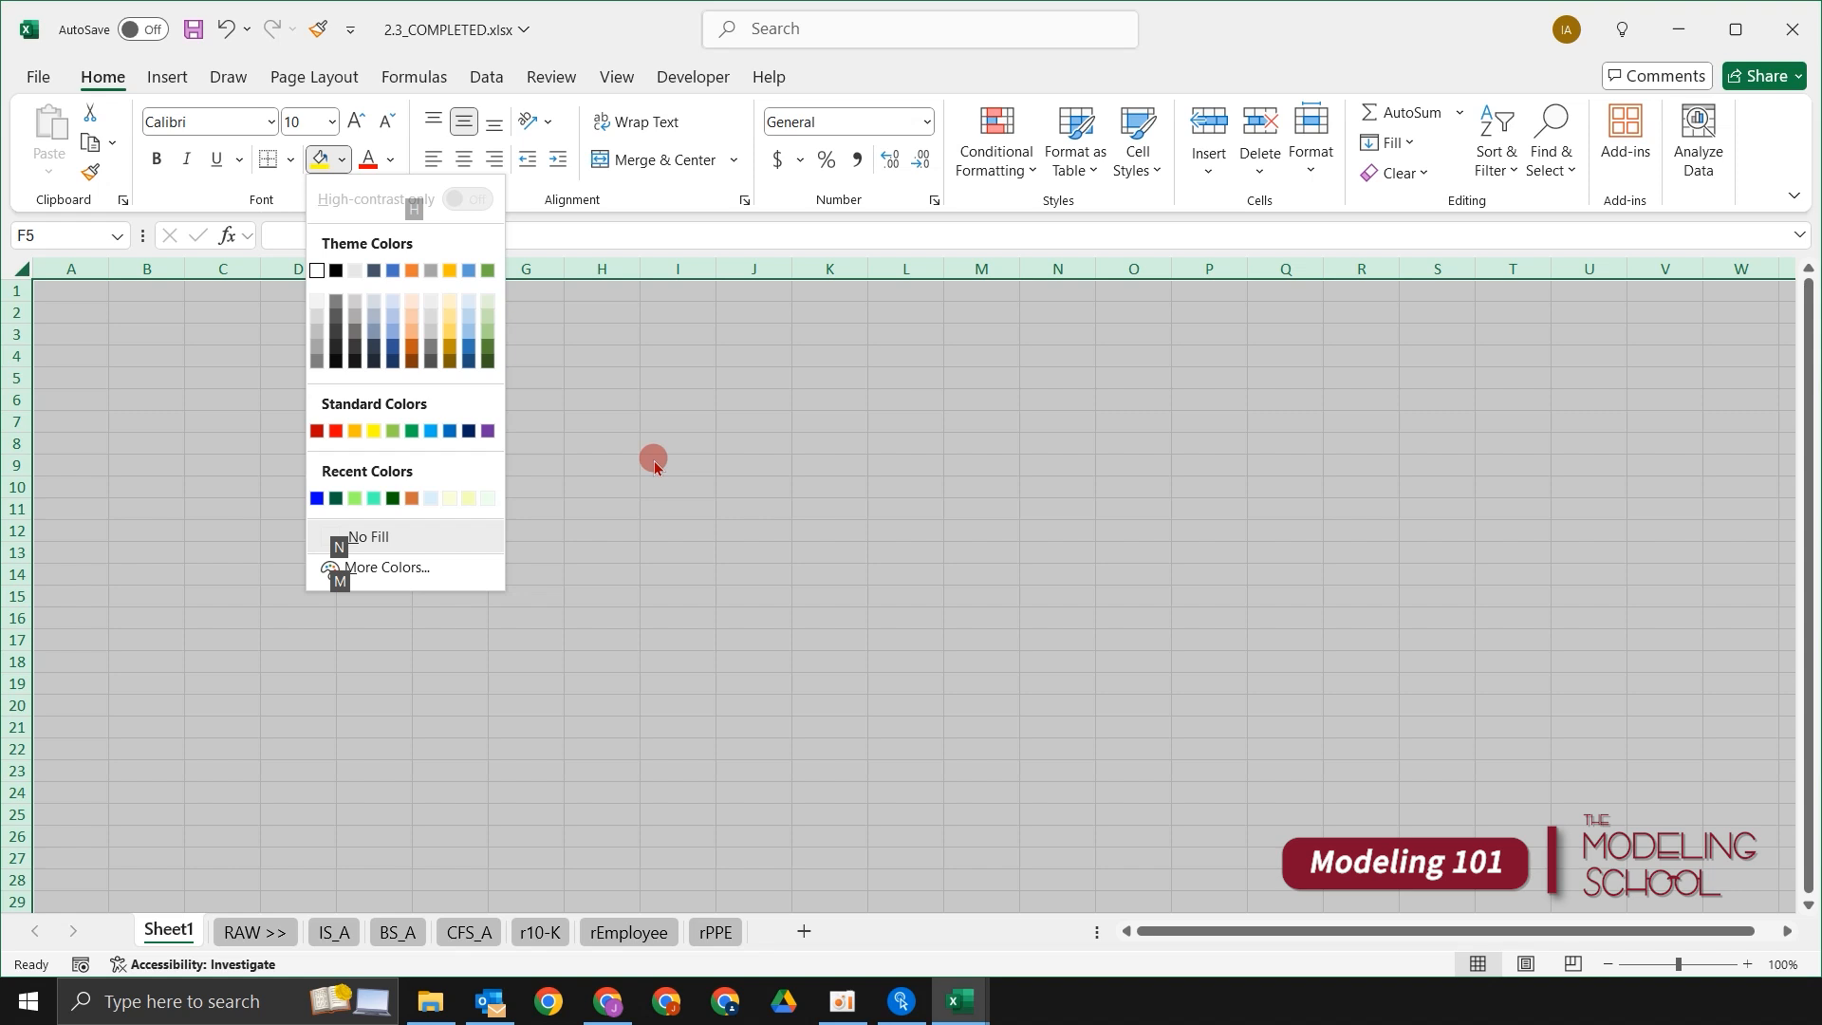
pyautogui.press('Return')
pyautogui.press('Down')
pyautogui.press('Down')
pyautogui.press('Left')
pyautogui.press('Left')
pyautogui.press('Left')
pyautogui.press('Up')
pyautogui.press('Up')
pyautogui.press('Up')
pyautogui.press('Down')
pyautogui.press('Down')
pyautogui.press('Right')
pyautogui.press('Right')
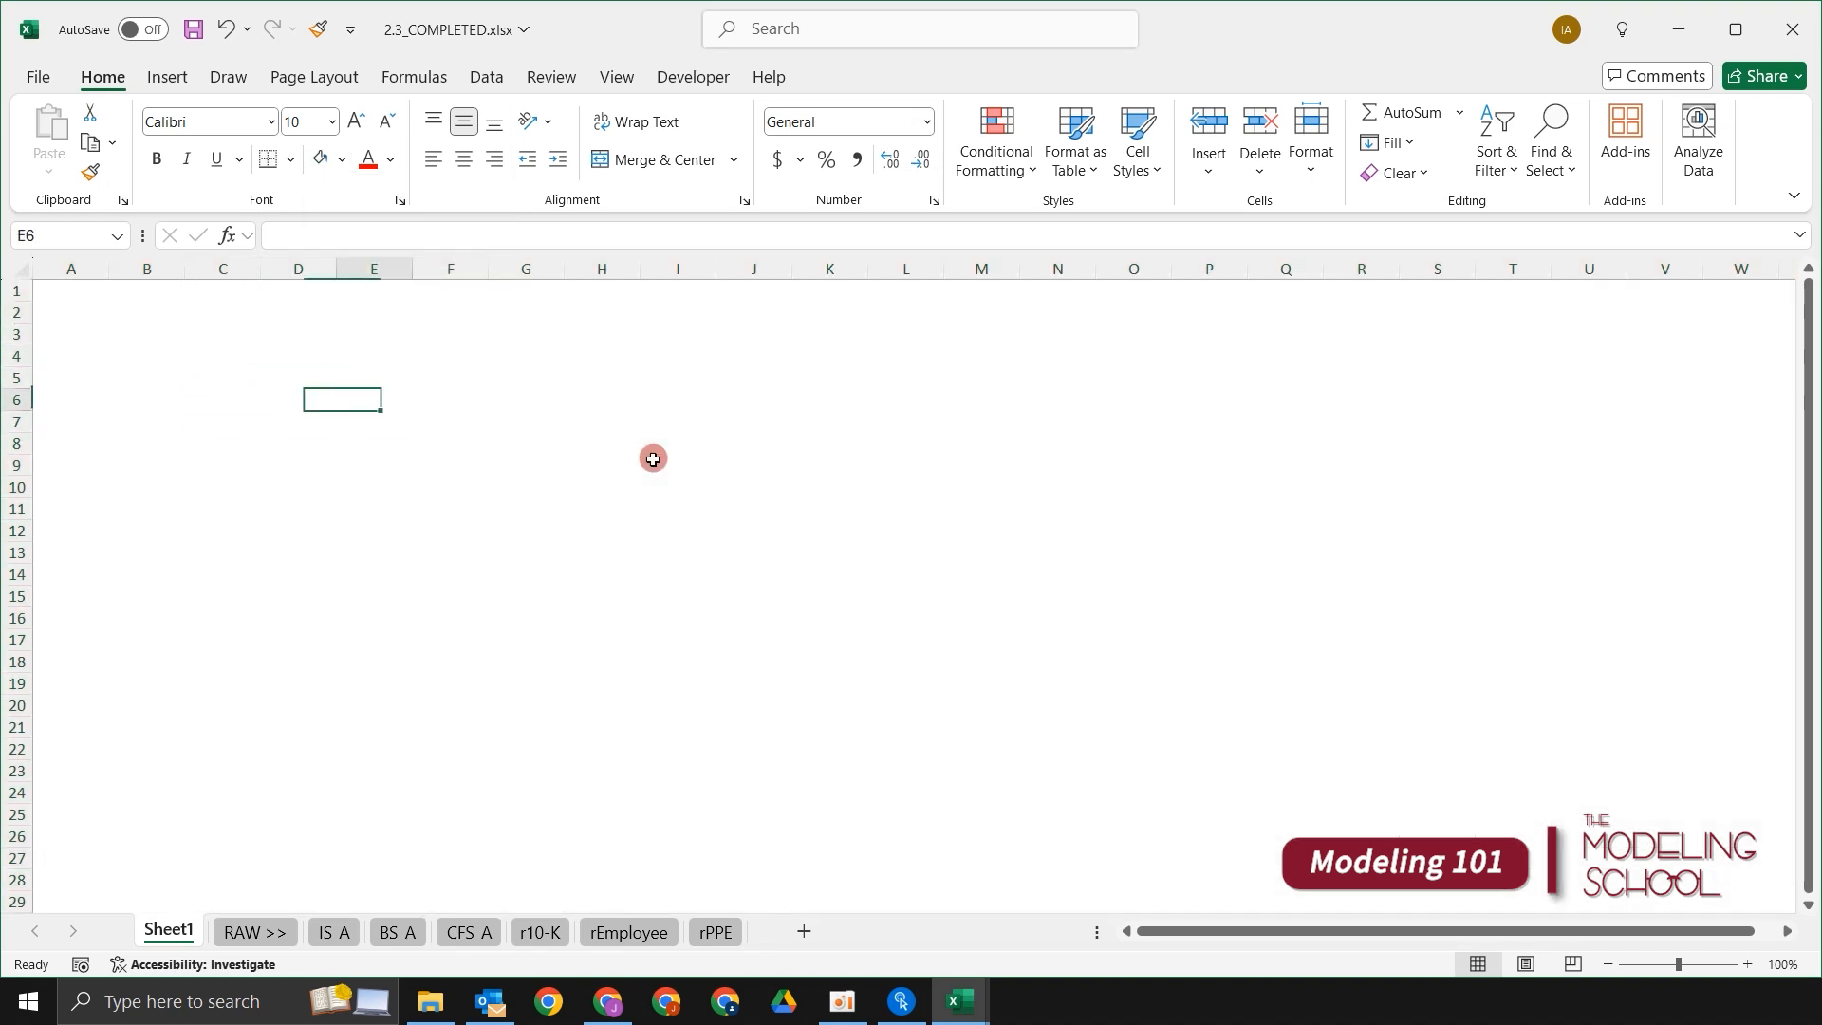
pyautogui.click(822, 354)
pyautogui.moveTo(368, 376); pyautogui.dragTo(1082, 764)
pyautogui.moveTo(1239, 438); pyautogui.dragTo(370, 666)
pyautogui.click(248, 446)
pyautogui.moveTo(199, 379); pyautogui.dragTo(699, 663)
pyautogui.moveTo(1135, 446); pyautogui.dragTo(1126, 460)
pyautogui.moveTo(769, 427); pyautogui.dragTo(436, 622)
pyautogui.click(276, 414)
pyautogui.moveTo(241, 295); pyautogui.dragTo(770, 596)
pyautogui.click(937, 473)
pyautogui.click(1010, 355)
pyautogui.click(487, 418)
pyautogui.click(892, 544)
pyautogui.click(1099, 532)
pyautogui.click(634, 440)
pyautogui.click(415, 464)
pyautogui.click(345, 431)
pyautogui.click(566, 391)
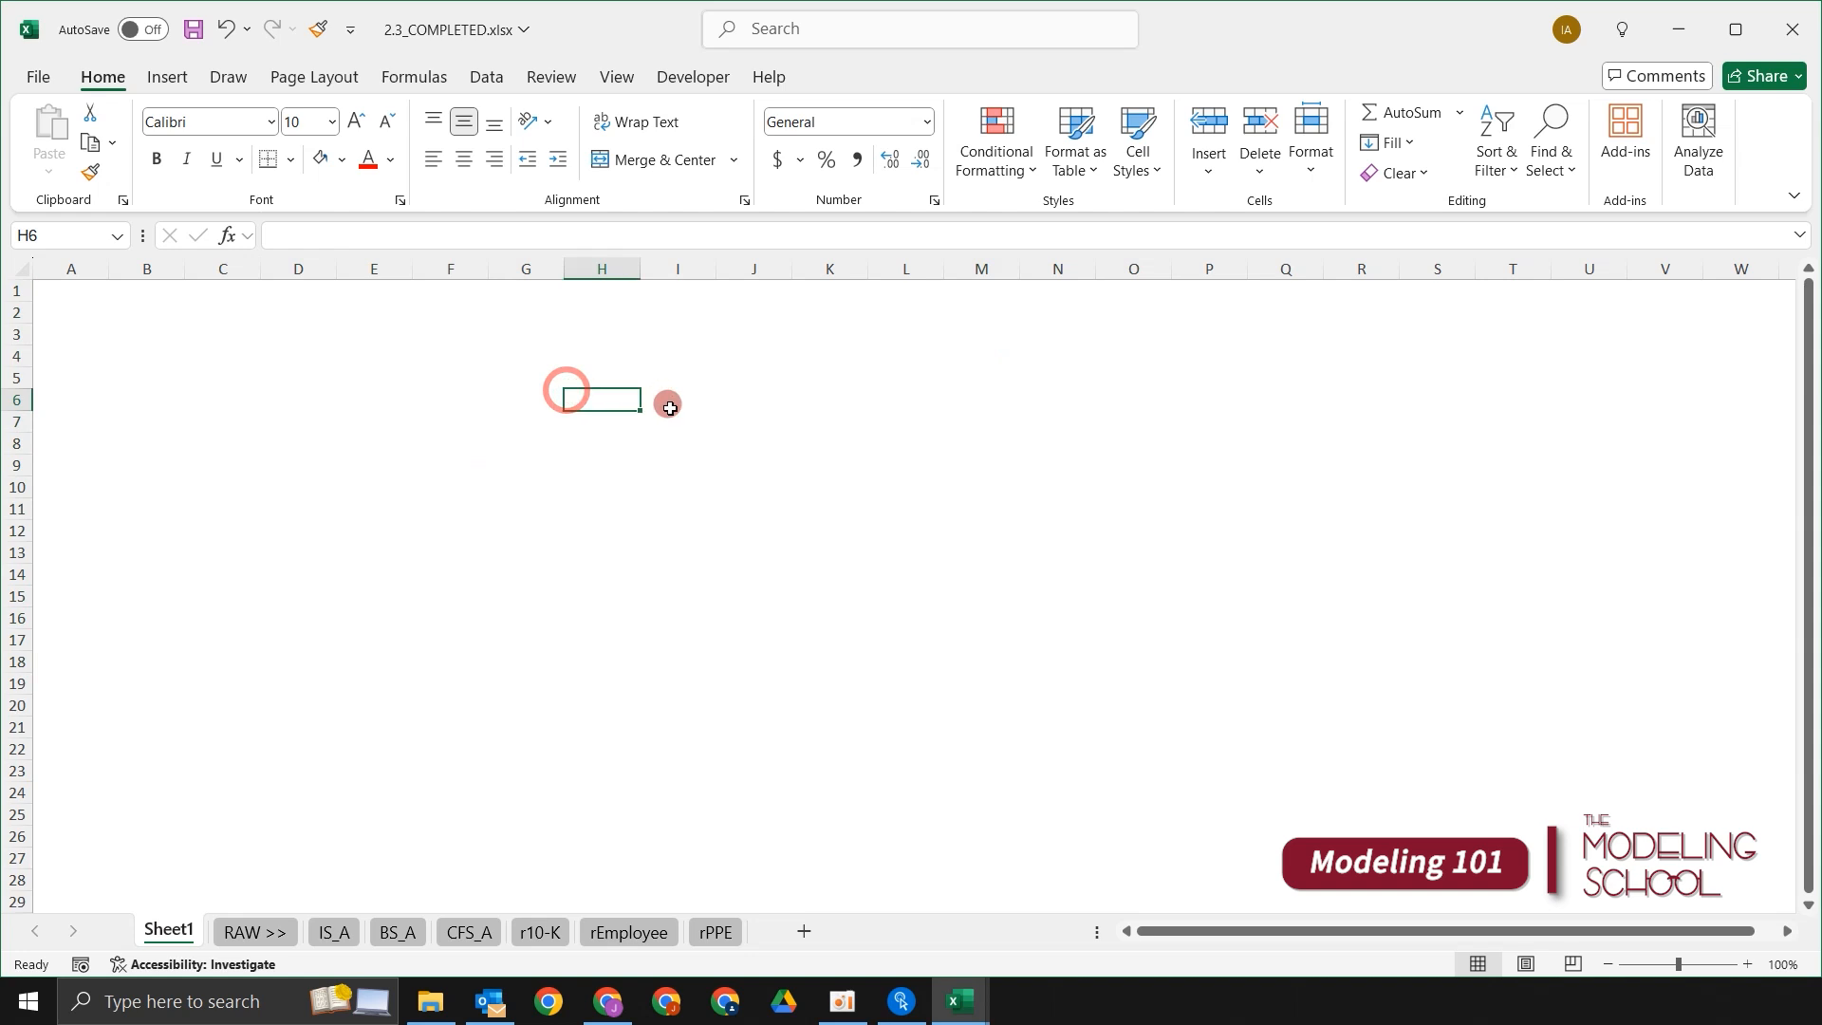
# Step: Enter the sample number 11111 in cell F8 of the new sheet
pyautogui.press('Down')
pyautogui.press('Down')
pyautogui.press('Left')
pyautogui.press('Left')
pyautogui.press('Left')
pyautogui.press('Left')
pyautogui.press('Left')
pyautogui.press('Right')
pyautogui.press('Right')
pyautogui.press('Right')
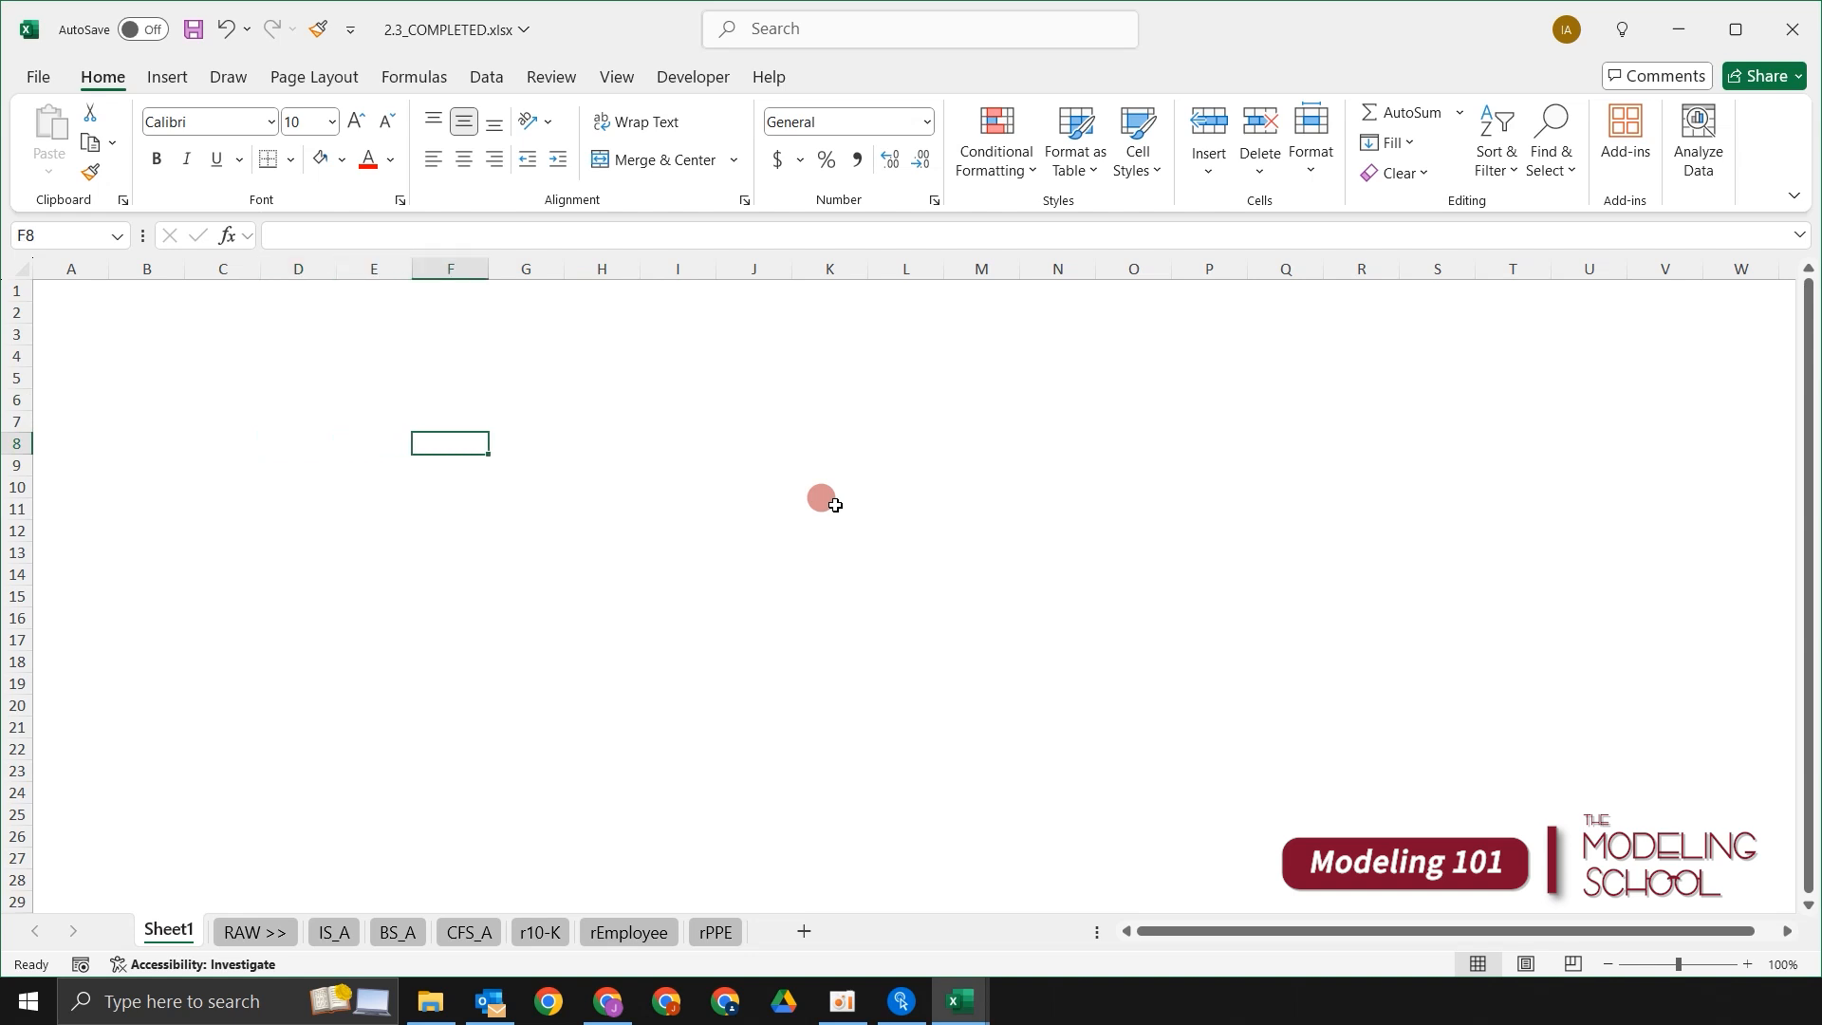
pyautogui.write('11111')
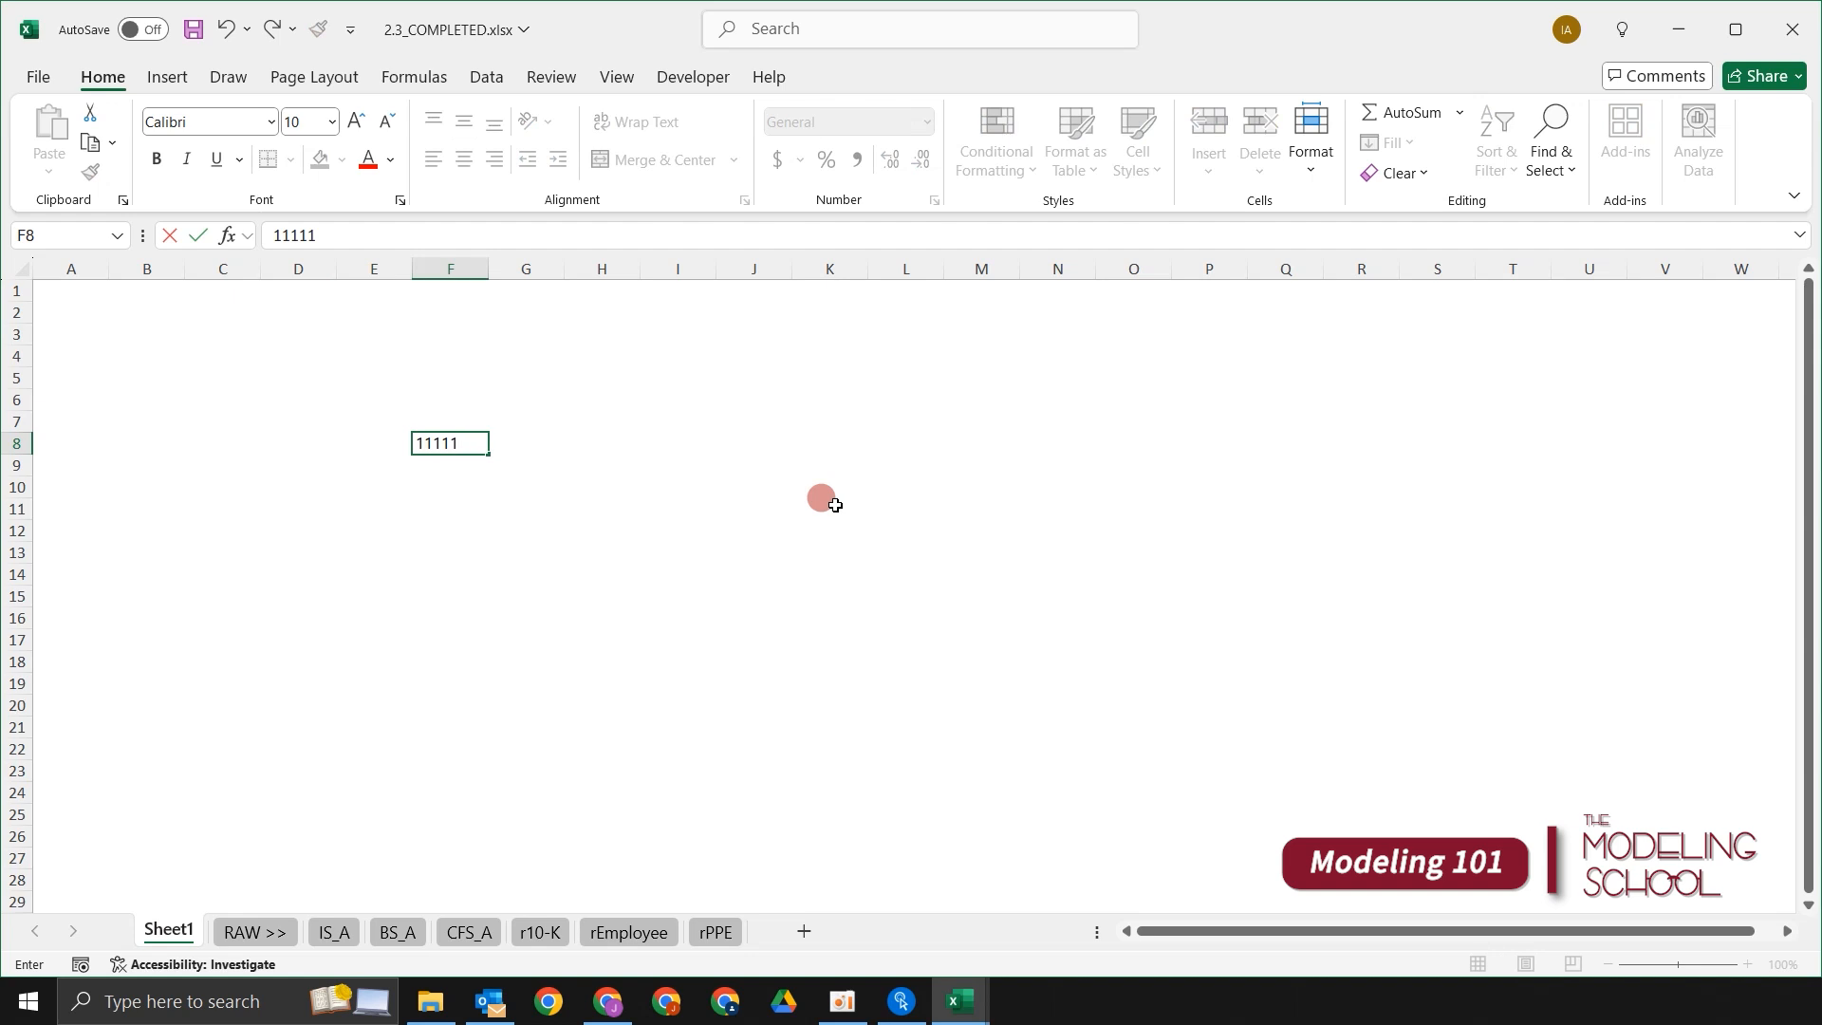
pyautogui.press('Return')
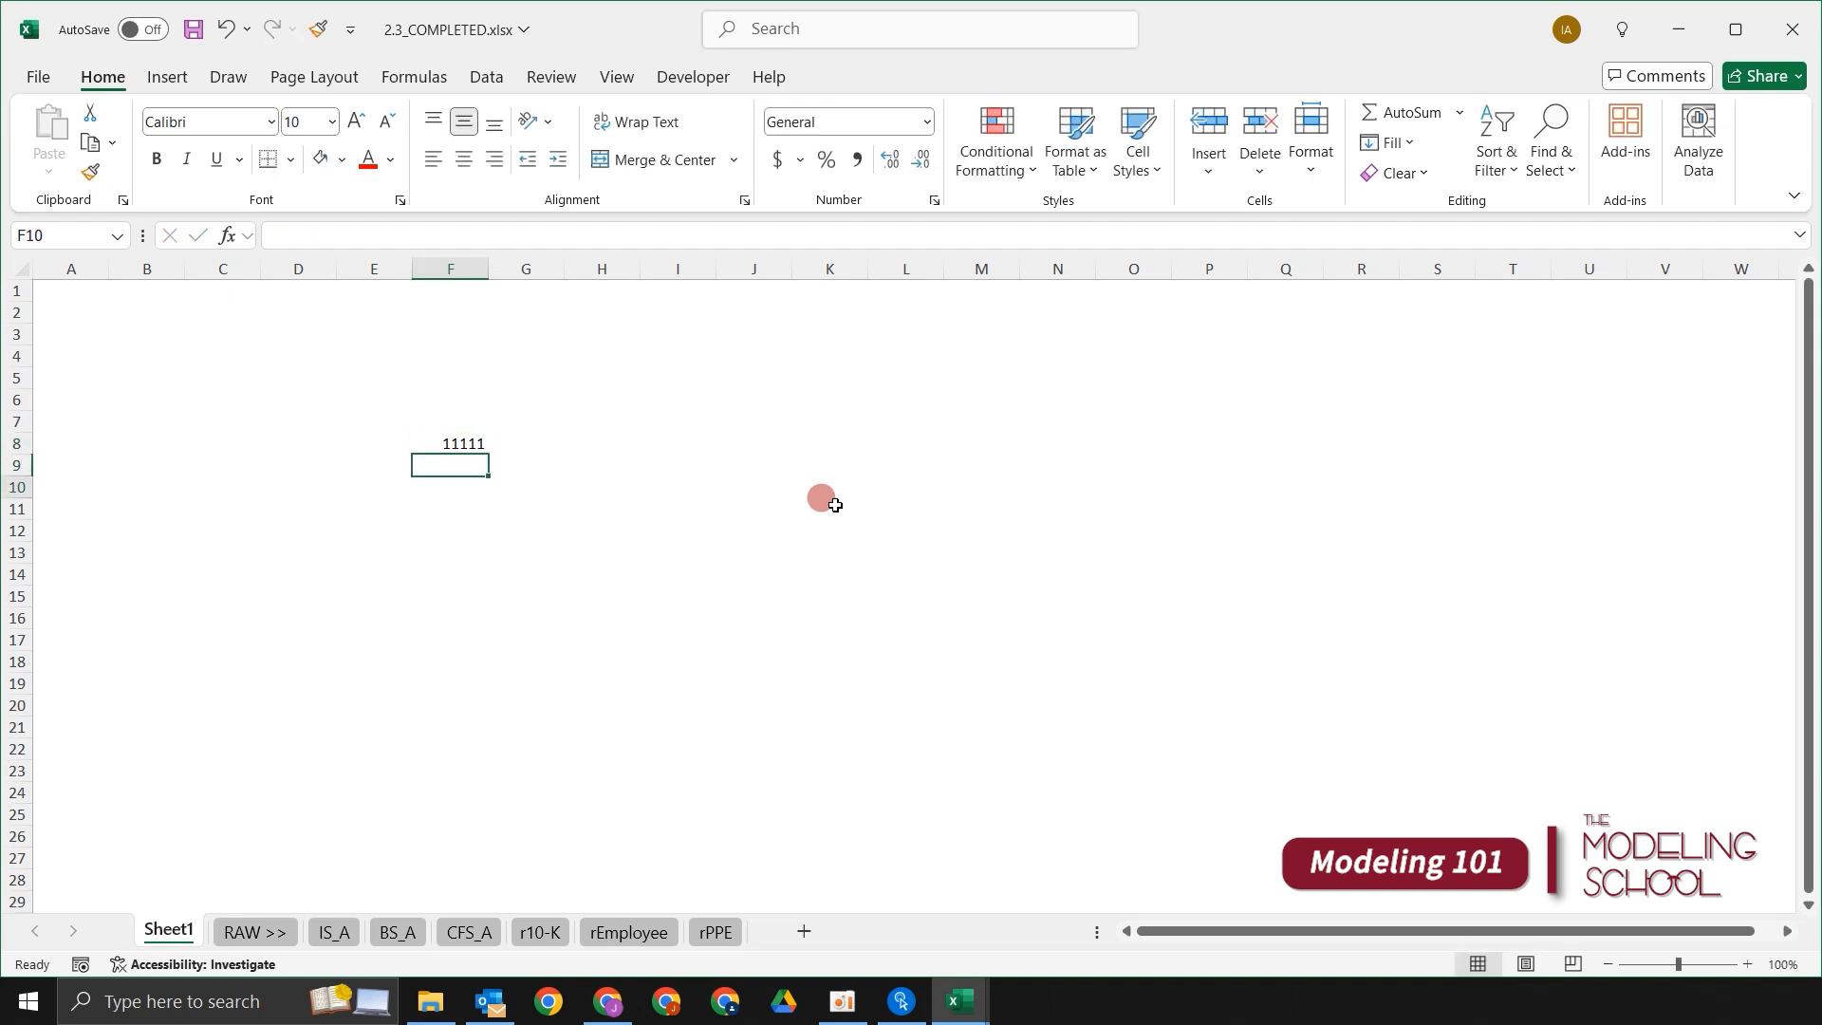
pyautogui.press('Down')
pyautogui.press('Down')
pyautogui.press('Up')
pyautogui.press('Up')
pyautogui.press('Up')
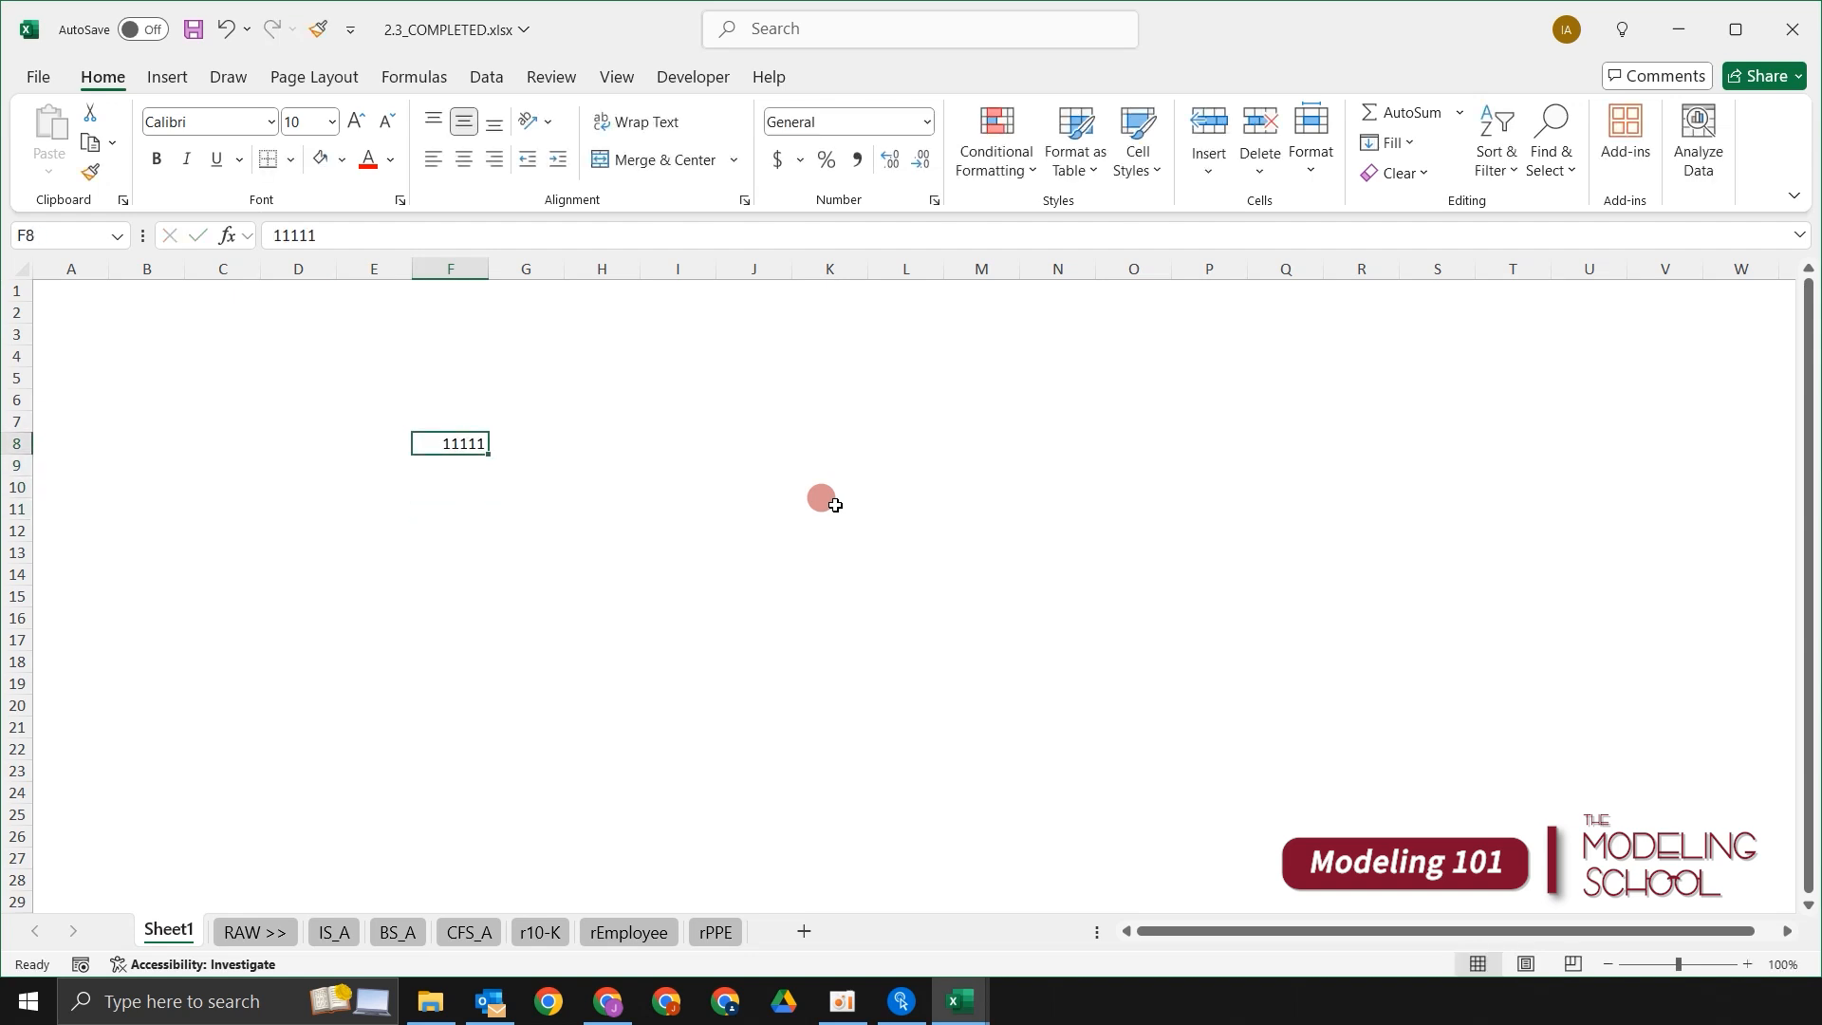
pyautogui.press('Down')
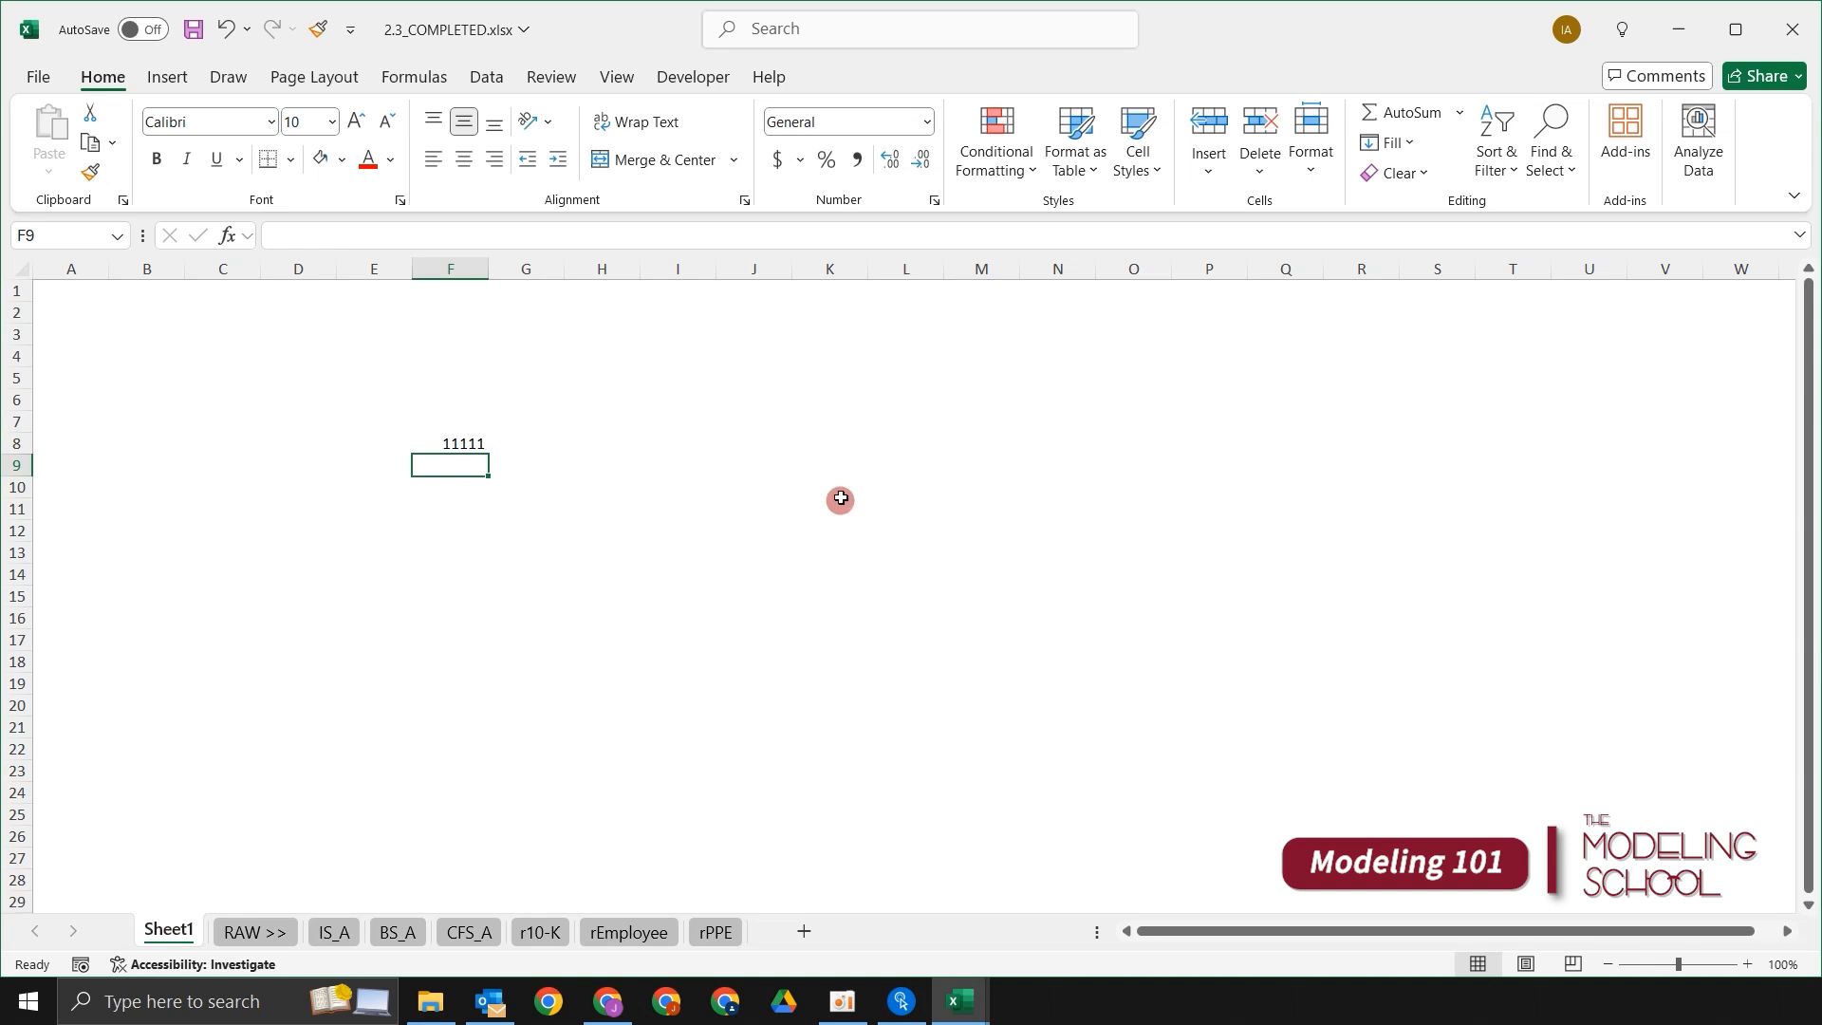
pyautogui.moveTo(573, 494); pyautogui.dragTo(575, 502)
pyautogui.click(501, 465)
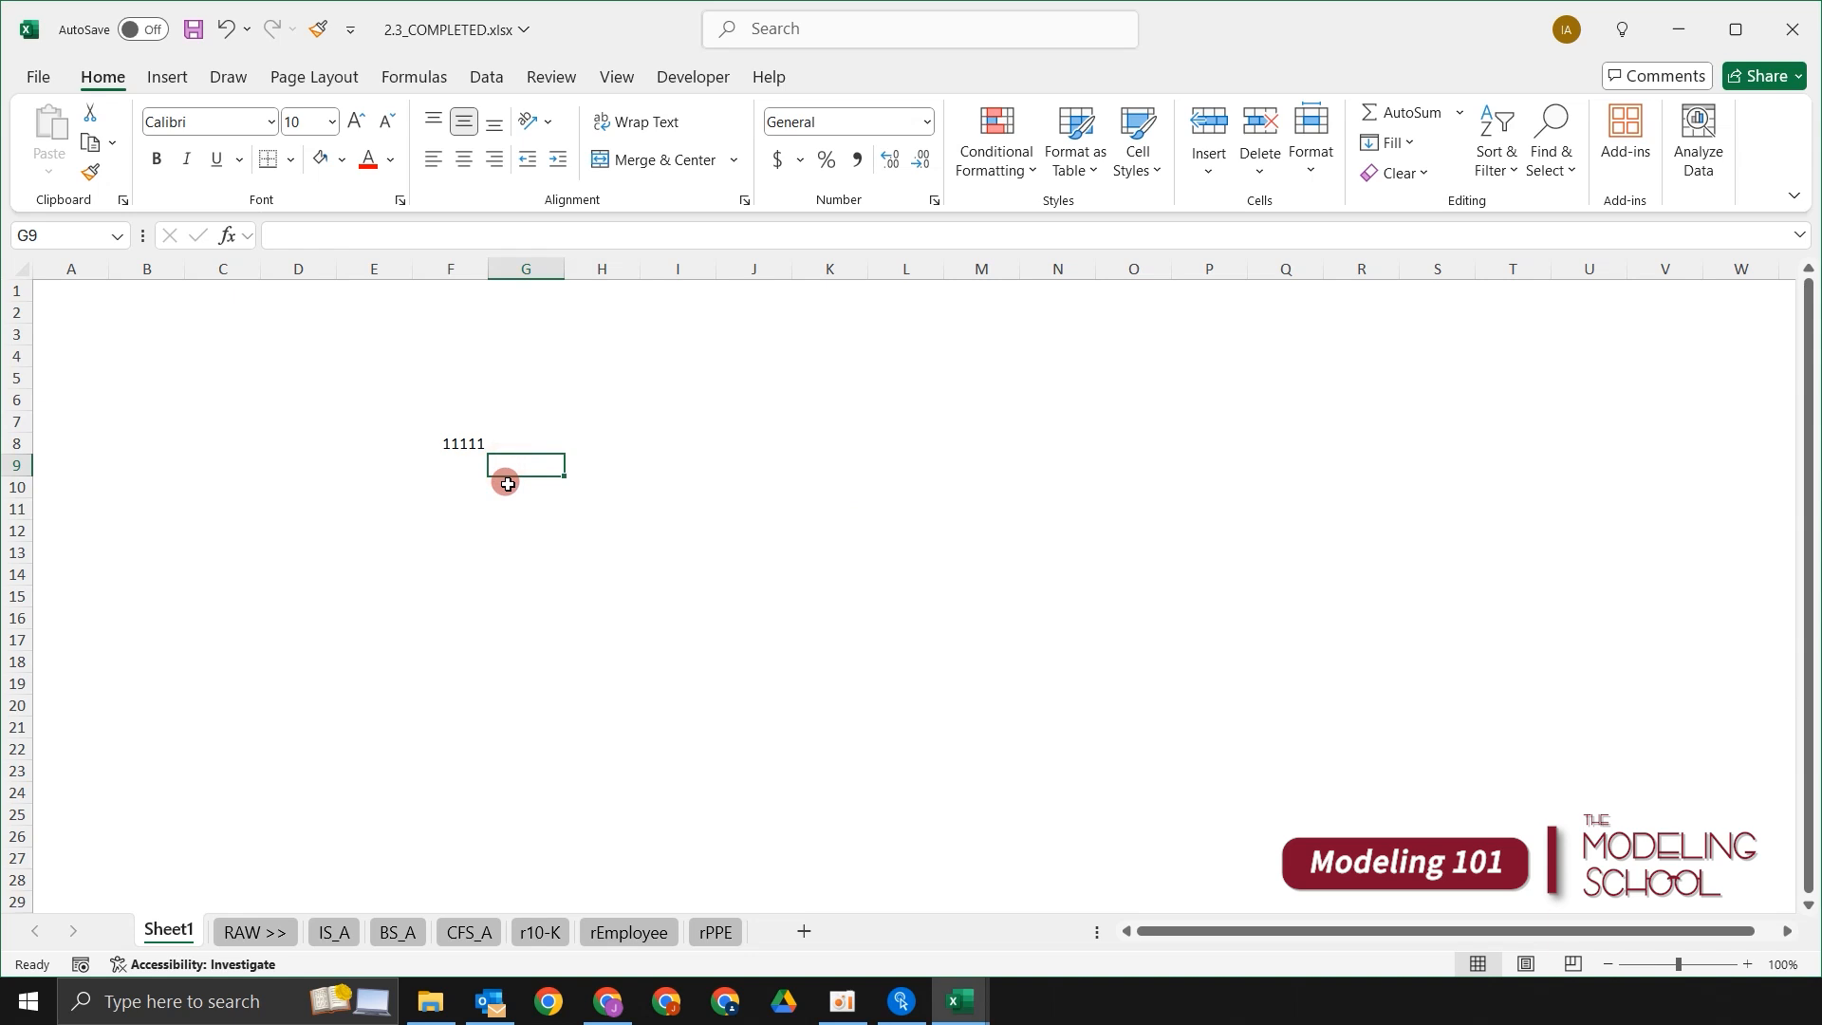
pyautogui.click(516, 487)
pyautogui.click(590, 595)
pyautogui.click(1001, 557)
pyautogui.click(629, 494)
pyautogui.click(531, 574)
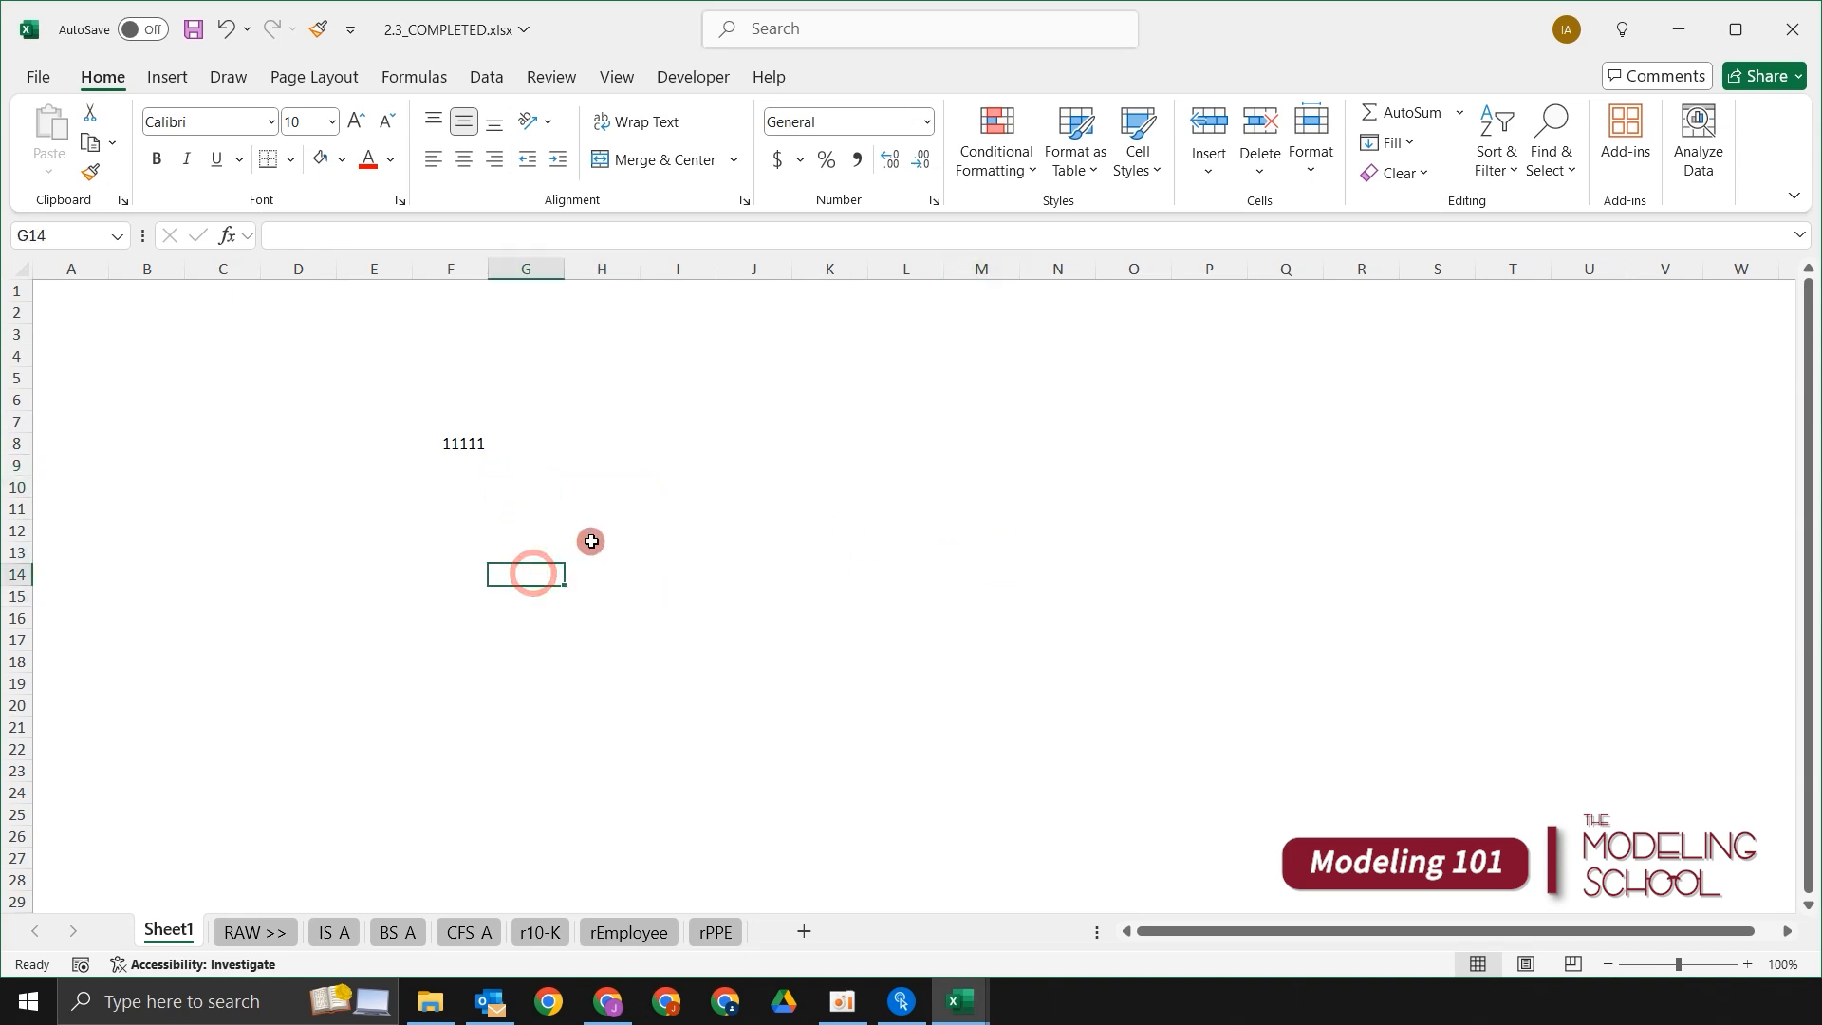
pyautogui.click(780, 552)
pyautogui.click(455, 456)
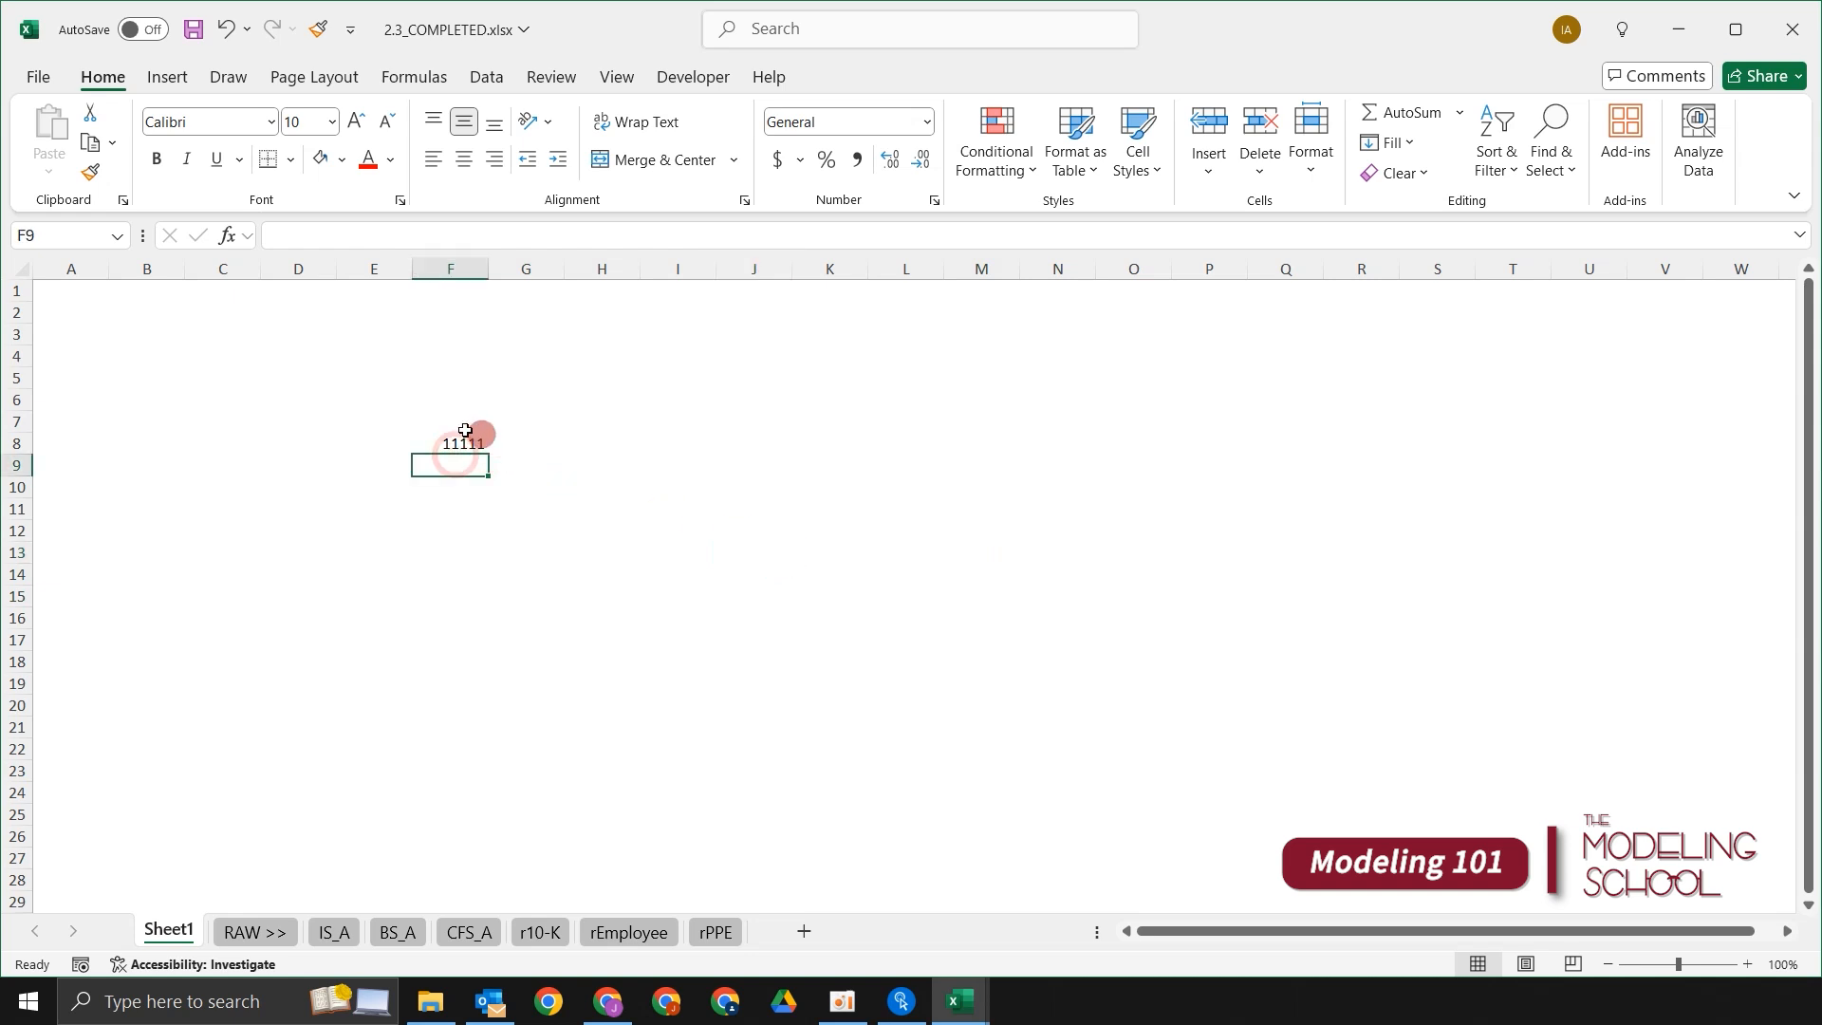
pyautogui.click(492, 543)
pyautogui.click(657, 490)
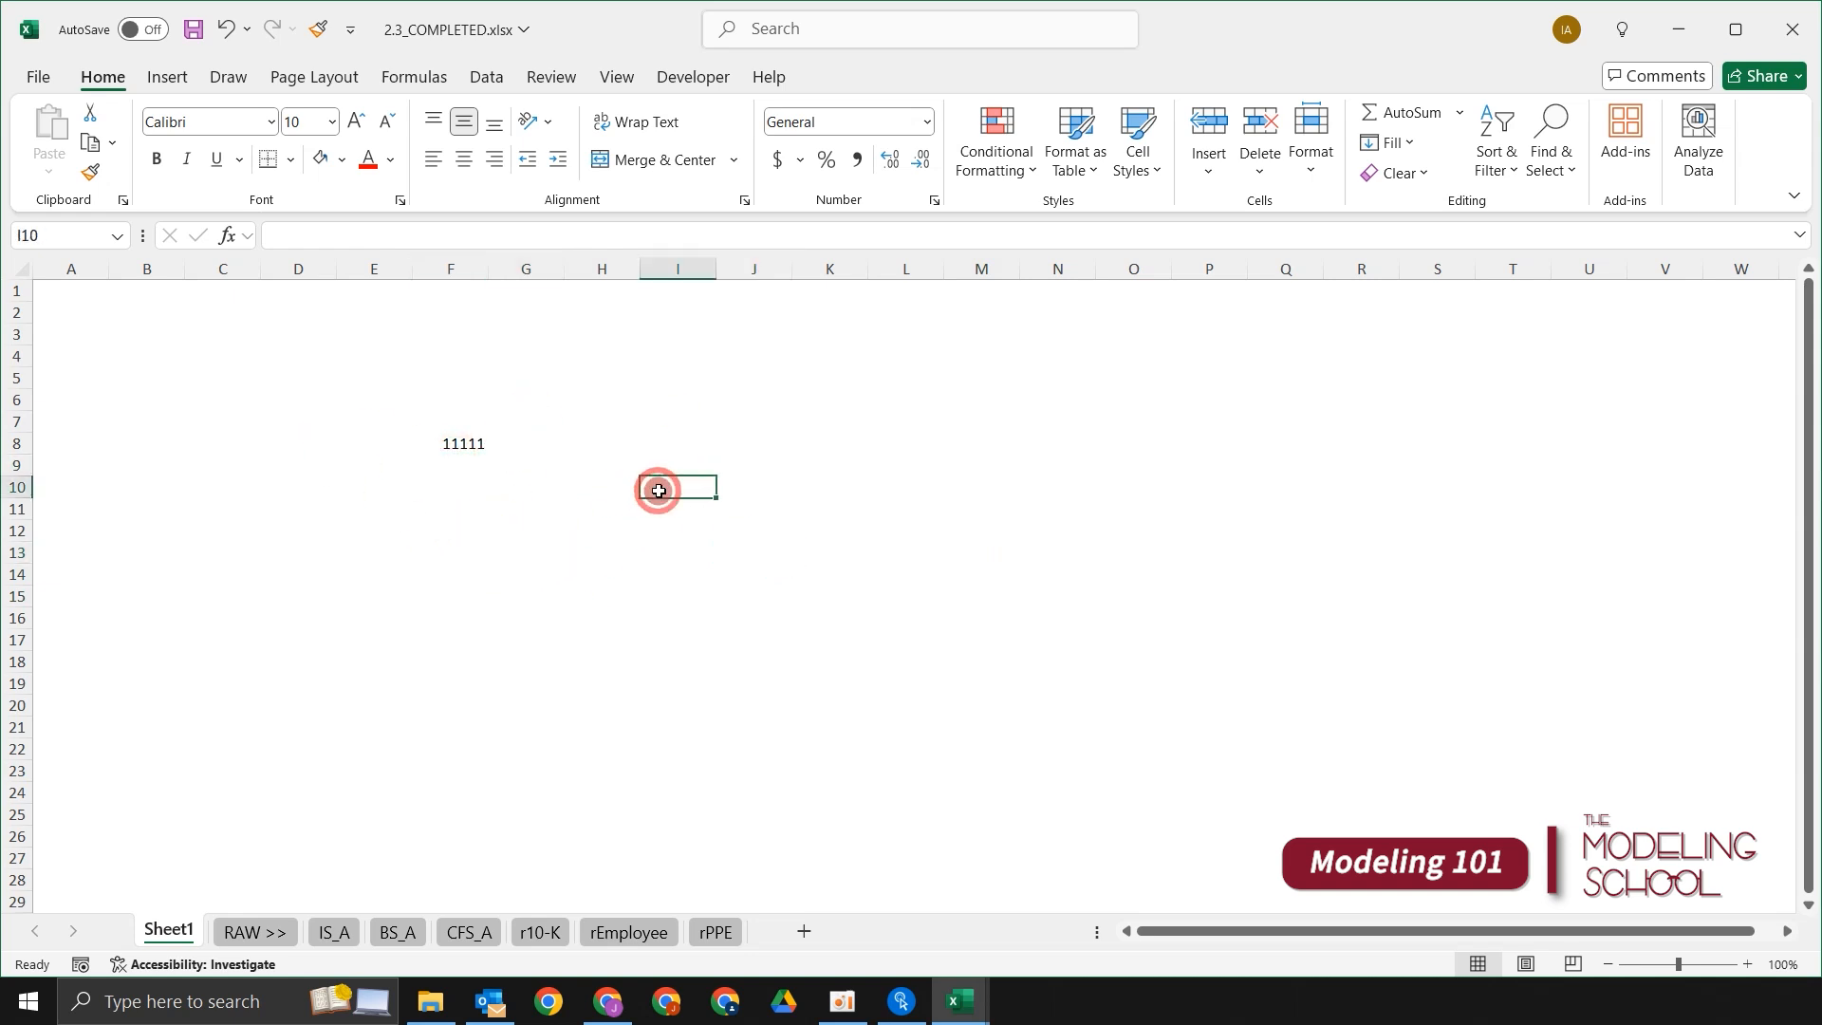
pyautogui.click(602, 596)
pyautogui.click(827, 479)
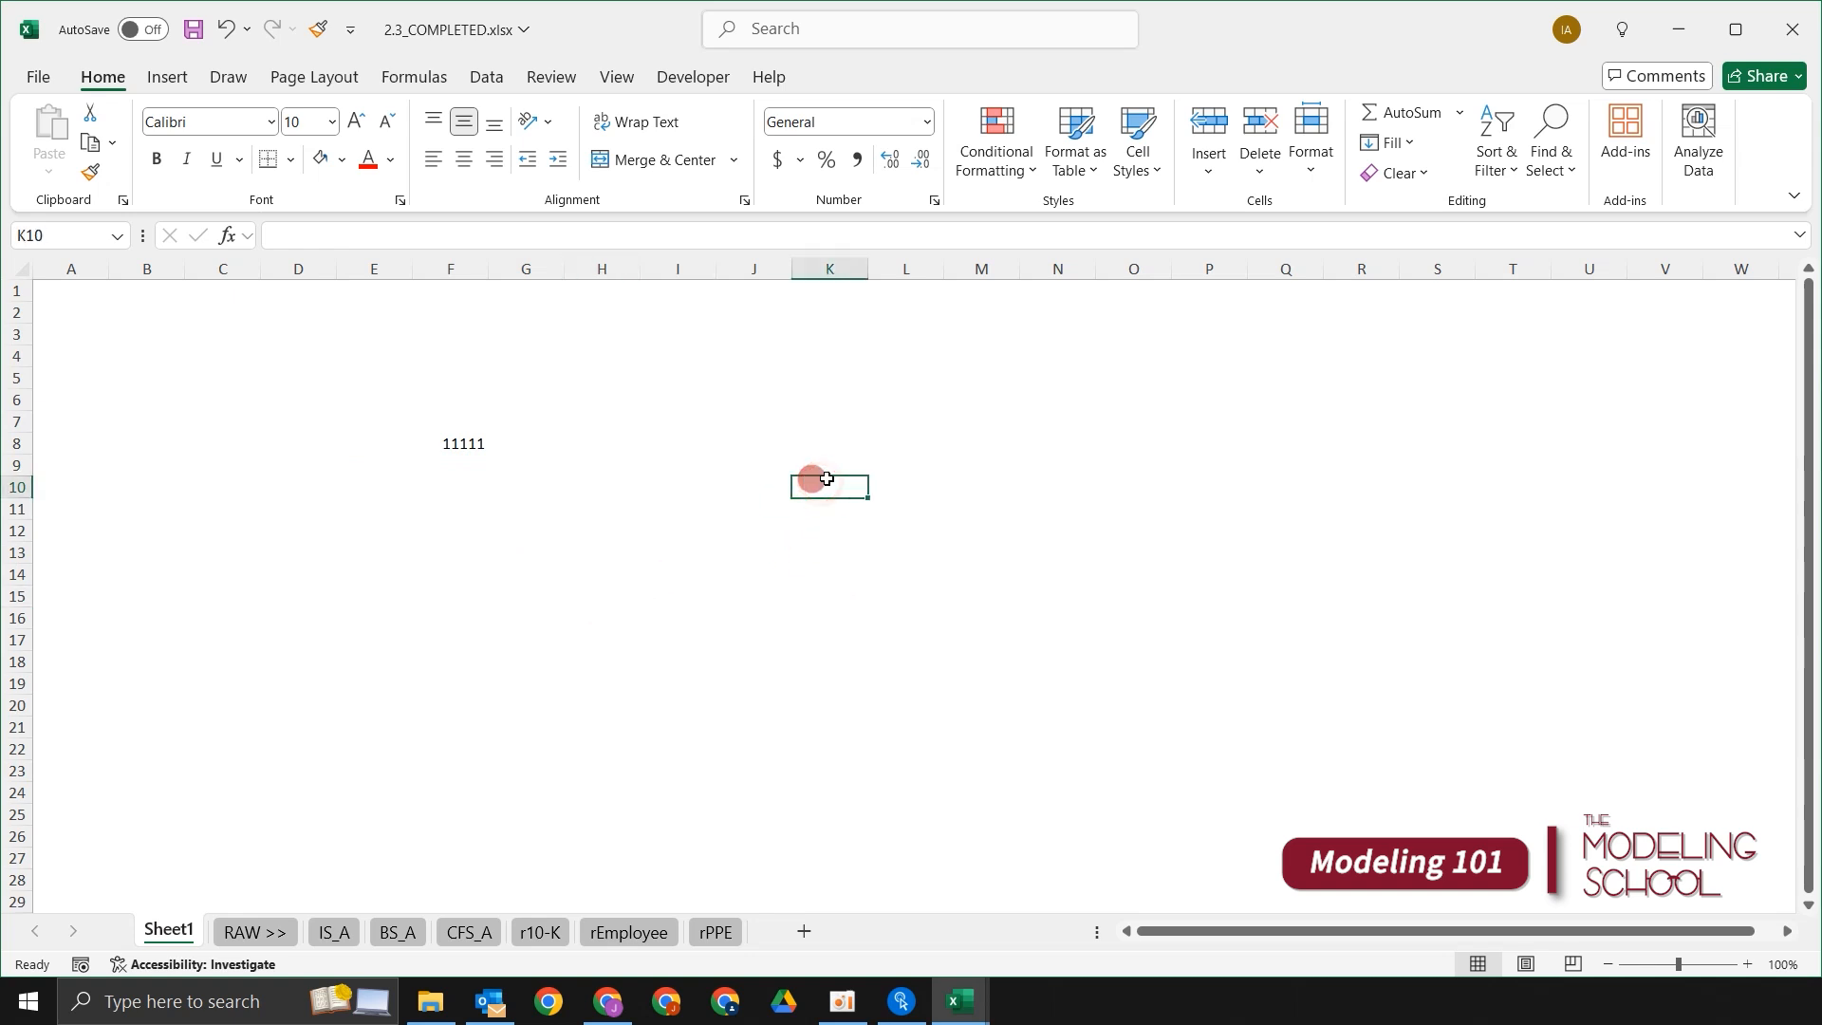
pyautogui.press('Left')
pyautogui.hotkey('ctrl', 'a')
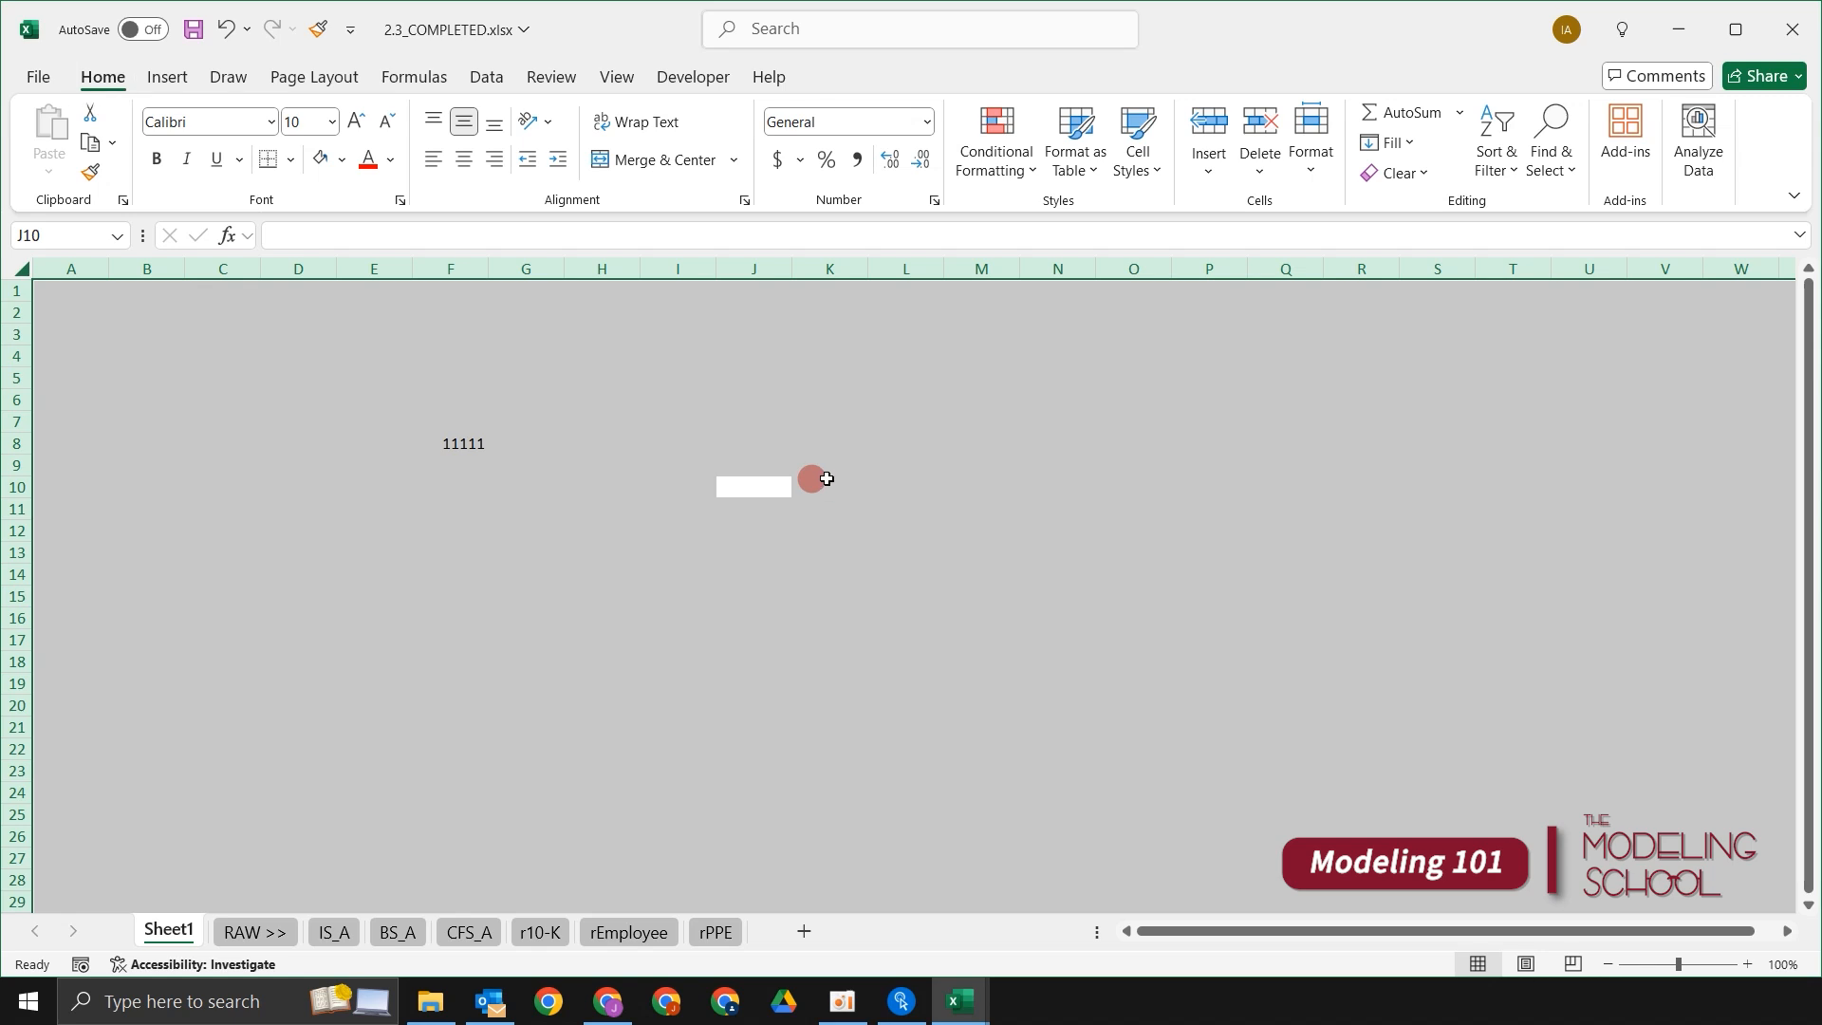
pyautogui.press('Left')
pyautogui.press('Left')
pyautogui.press('Left')
pyautogui.press('Up')
pyautogui.press('Up')
pyautogui.press('Left')
pyautogui.press('Left')
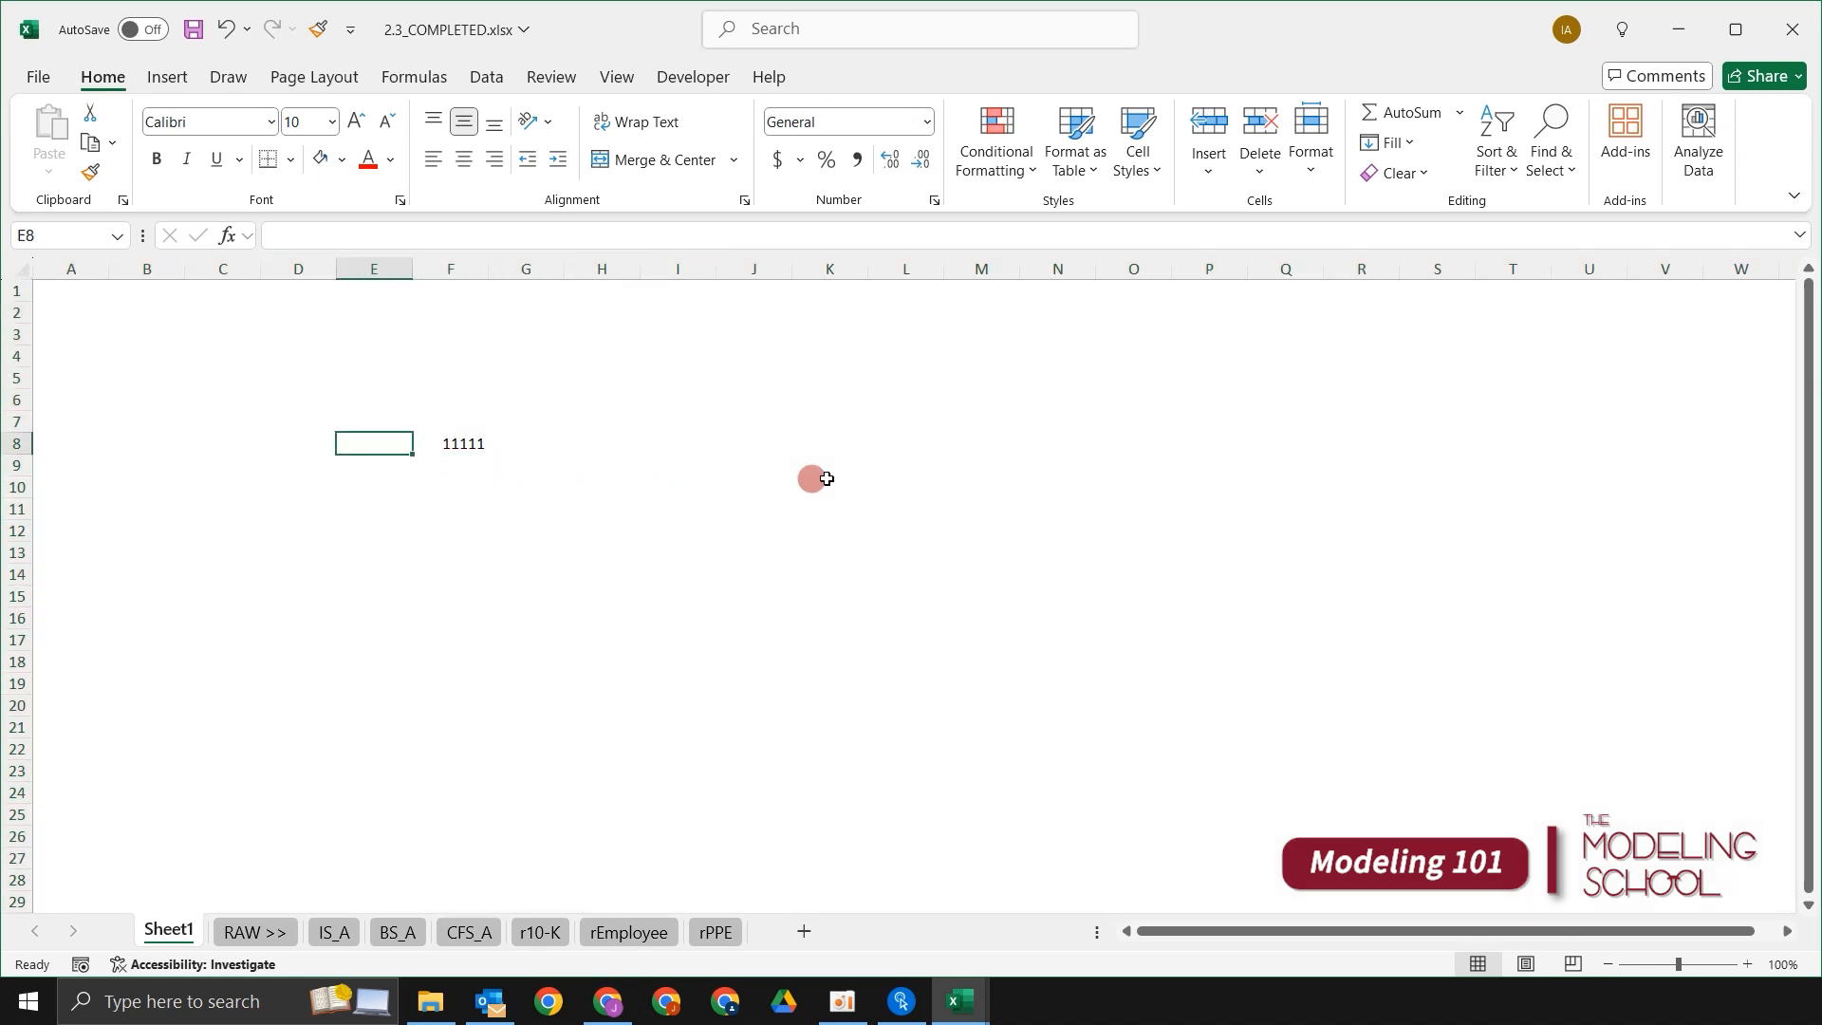
# Step: Increase the decimals of the sample number in cell F8 to one place
pyautogui.press('Right')
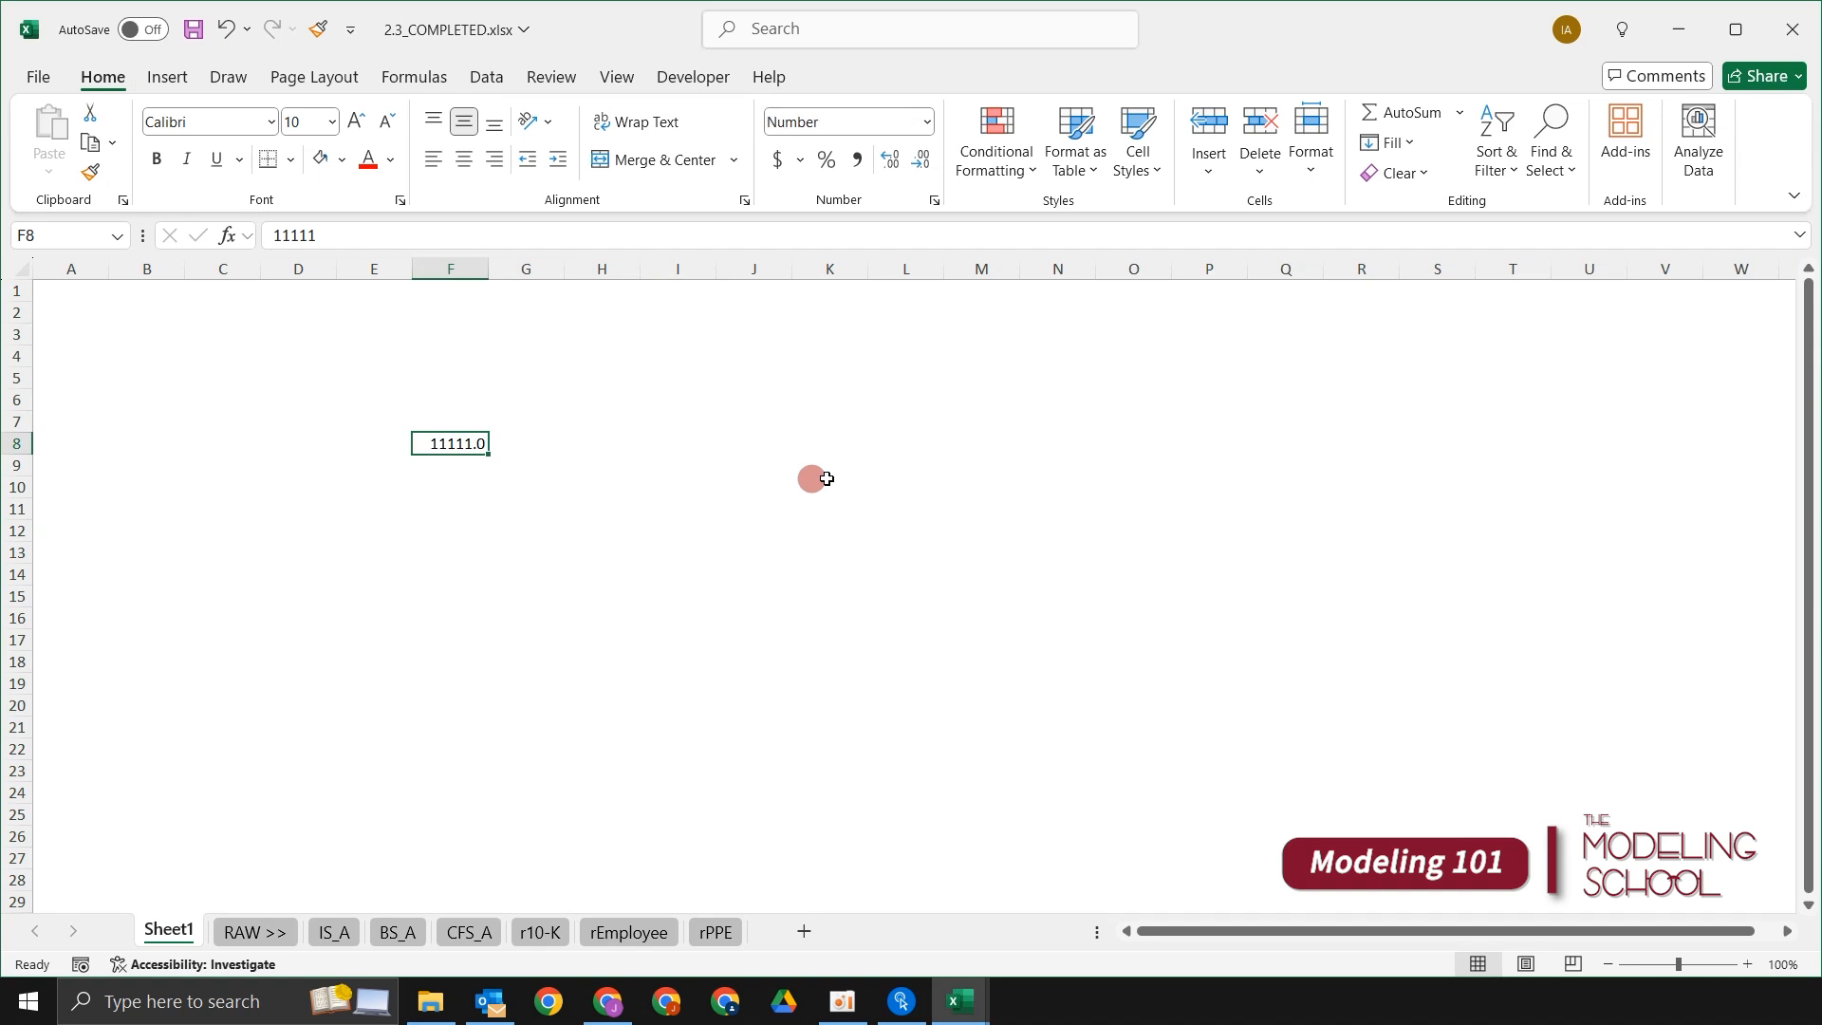
pyautogui.press('alt')
pyautogui.press('h')
pyautogui.press('9')
pyautogui.press('alt')
pyautogui.press('h')
pyautogui.press('0')
pyautogui.press('Escape')
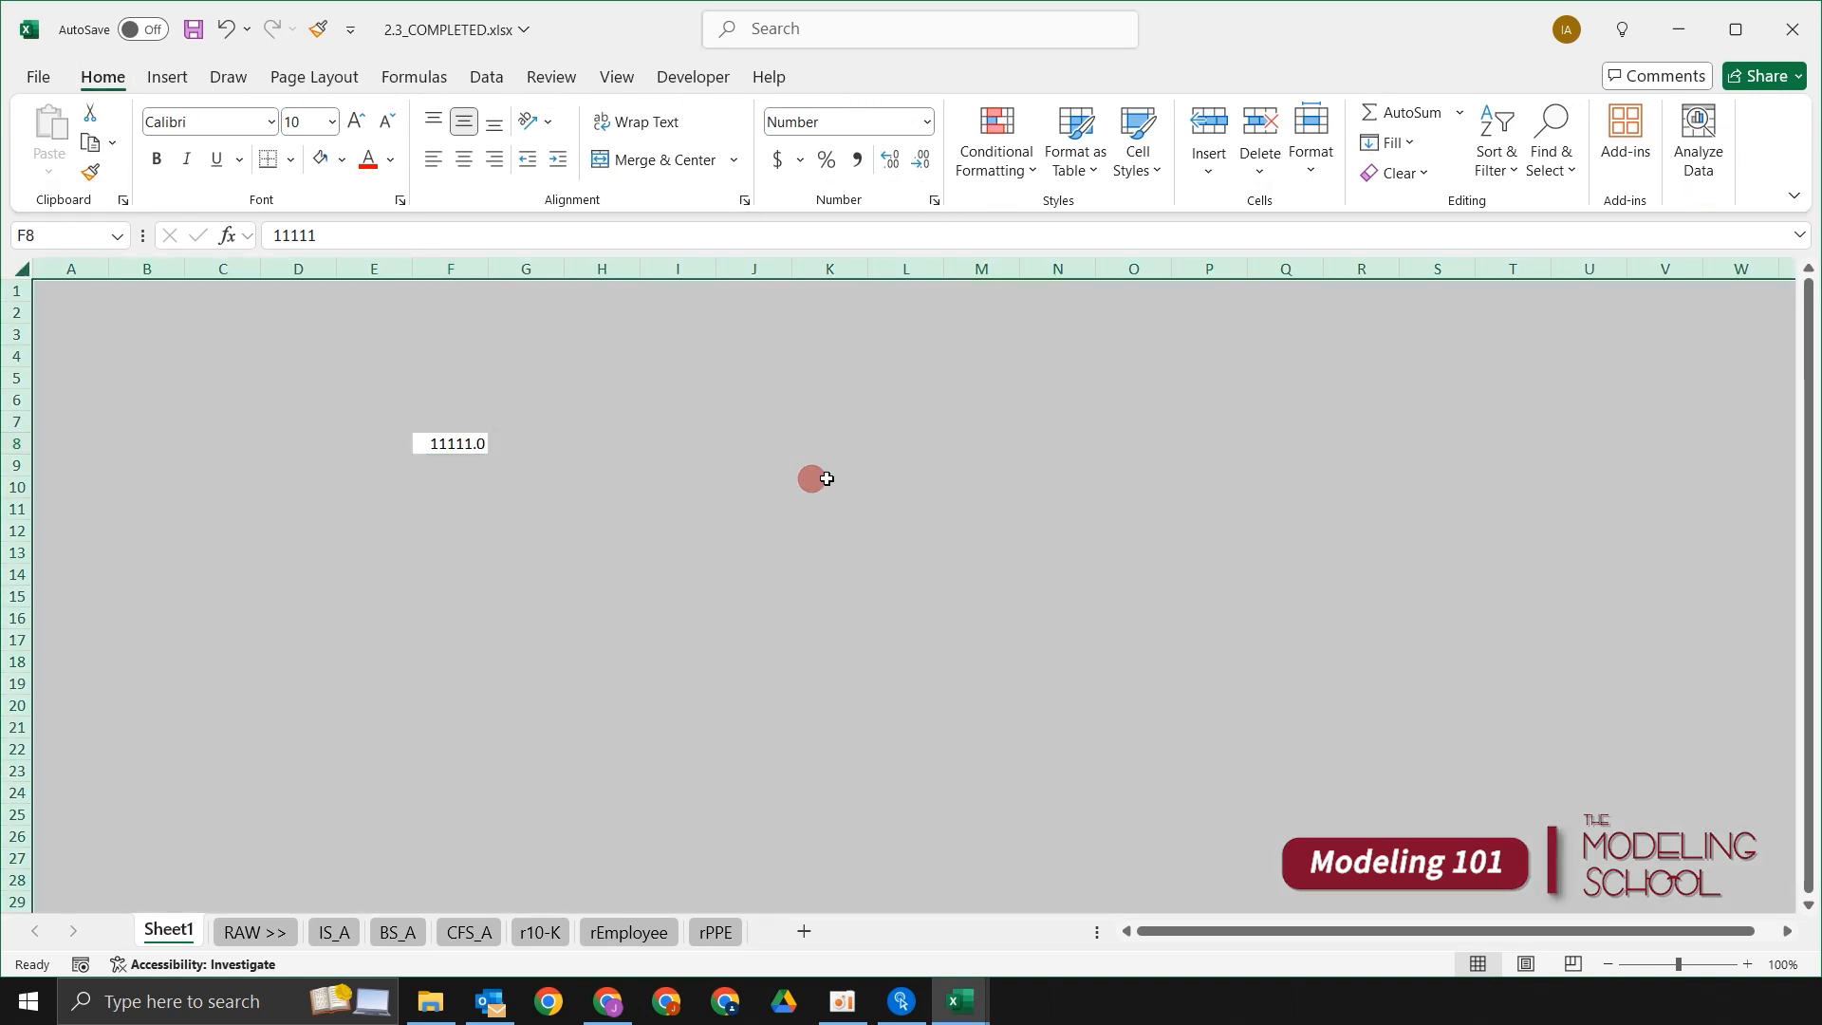
# Step: Decrease the decimals across the entire sheet so numbers display without decimal places
pyautogui.press('alt')
pyautogui.press('h')
pyautogui.press('9')
pyautogui.press('Escape')
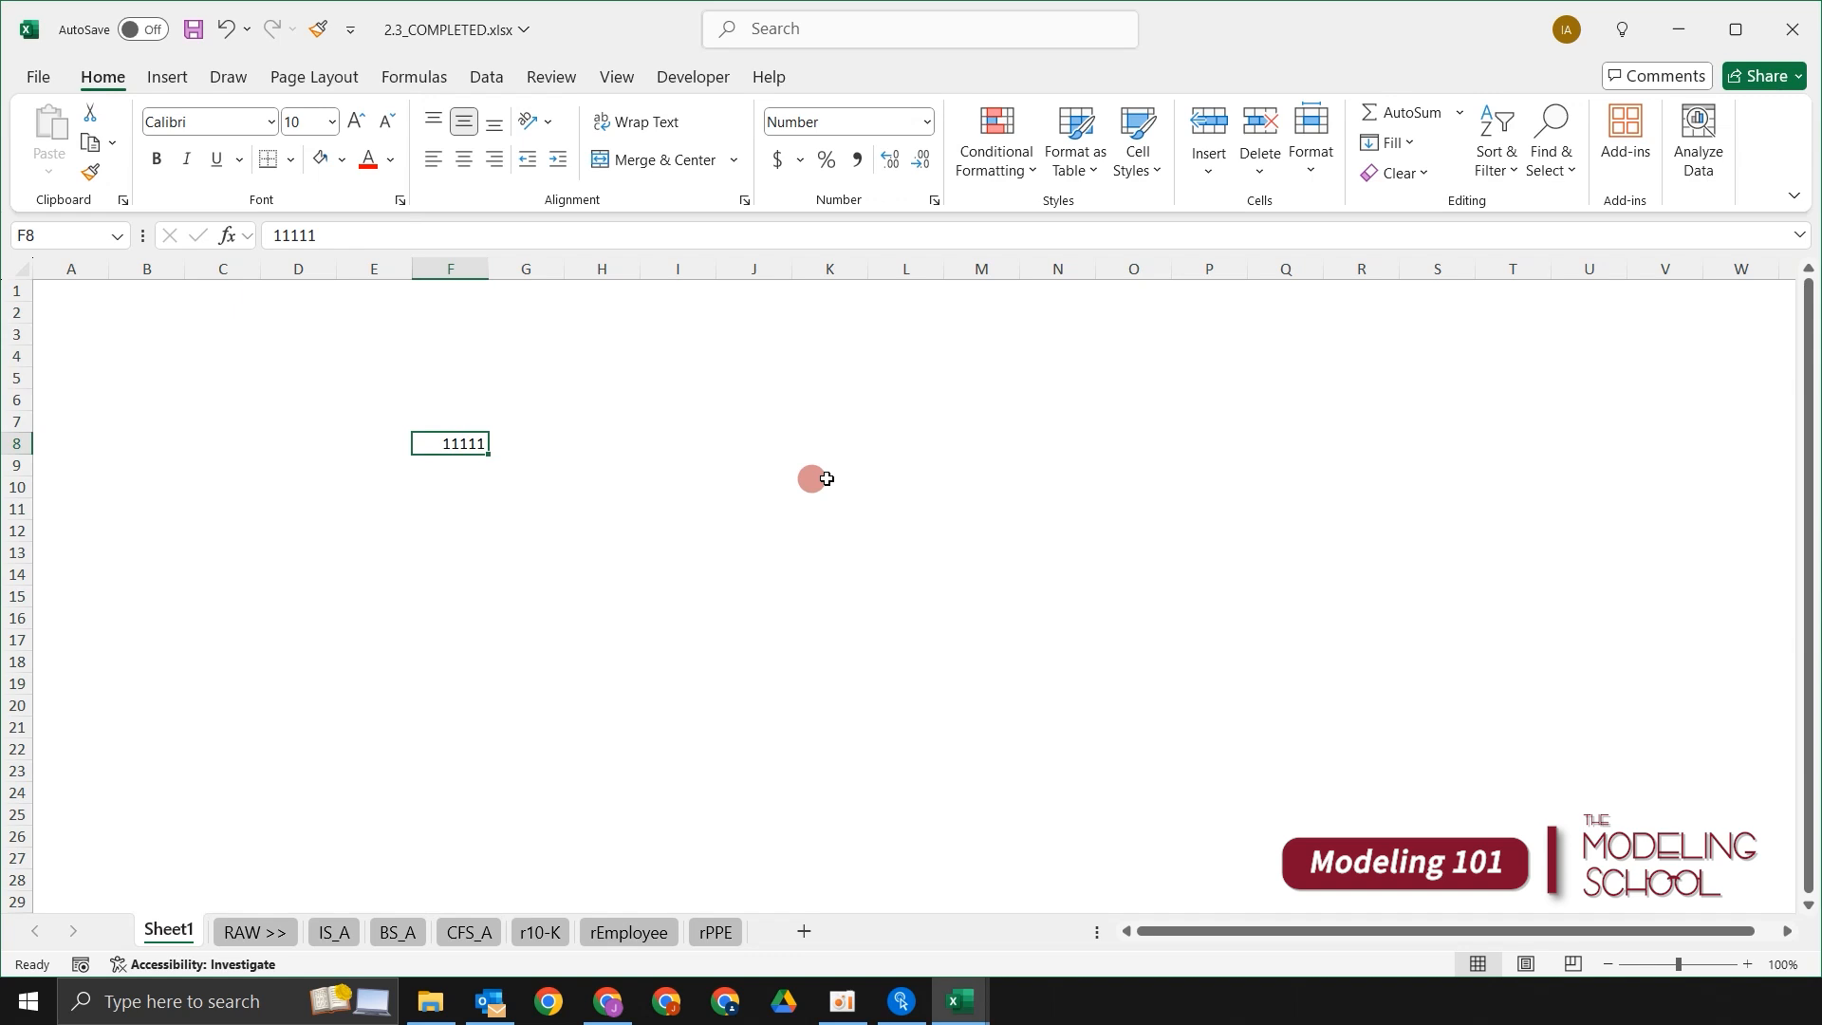
pyautogui.press('Down')
pyautogui.press('Down')
pyautogui.press('Down')
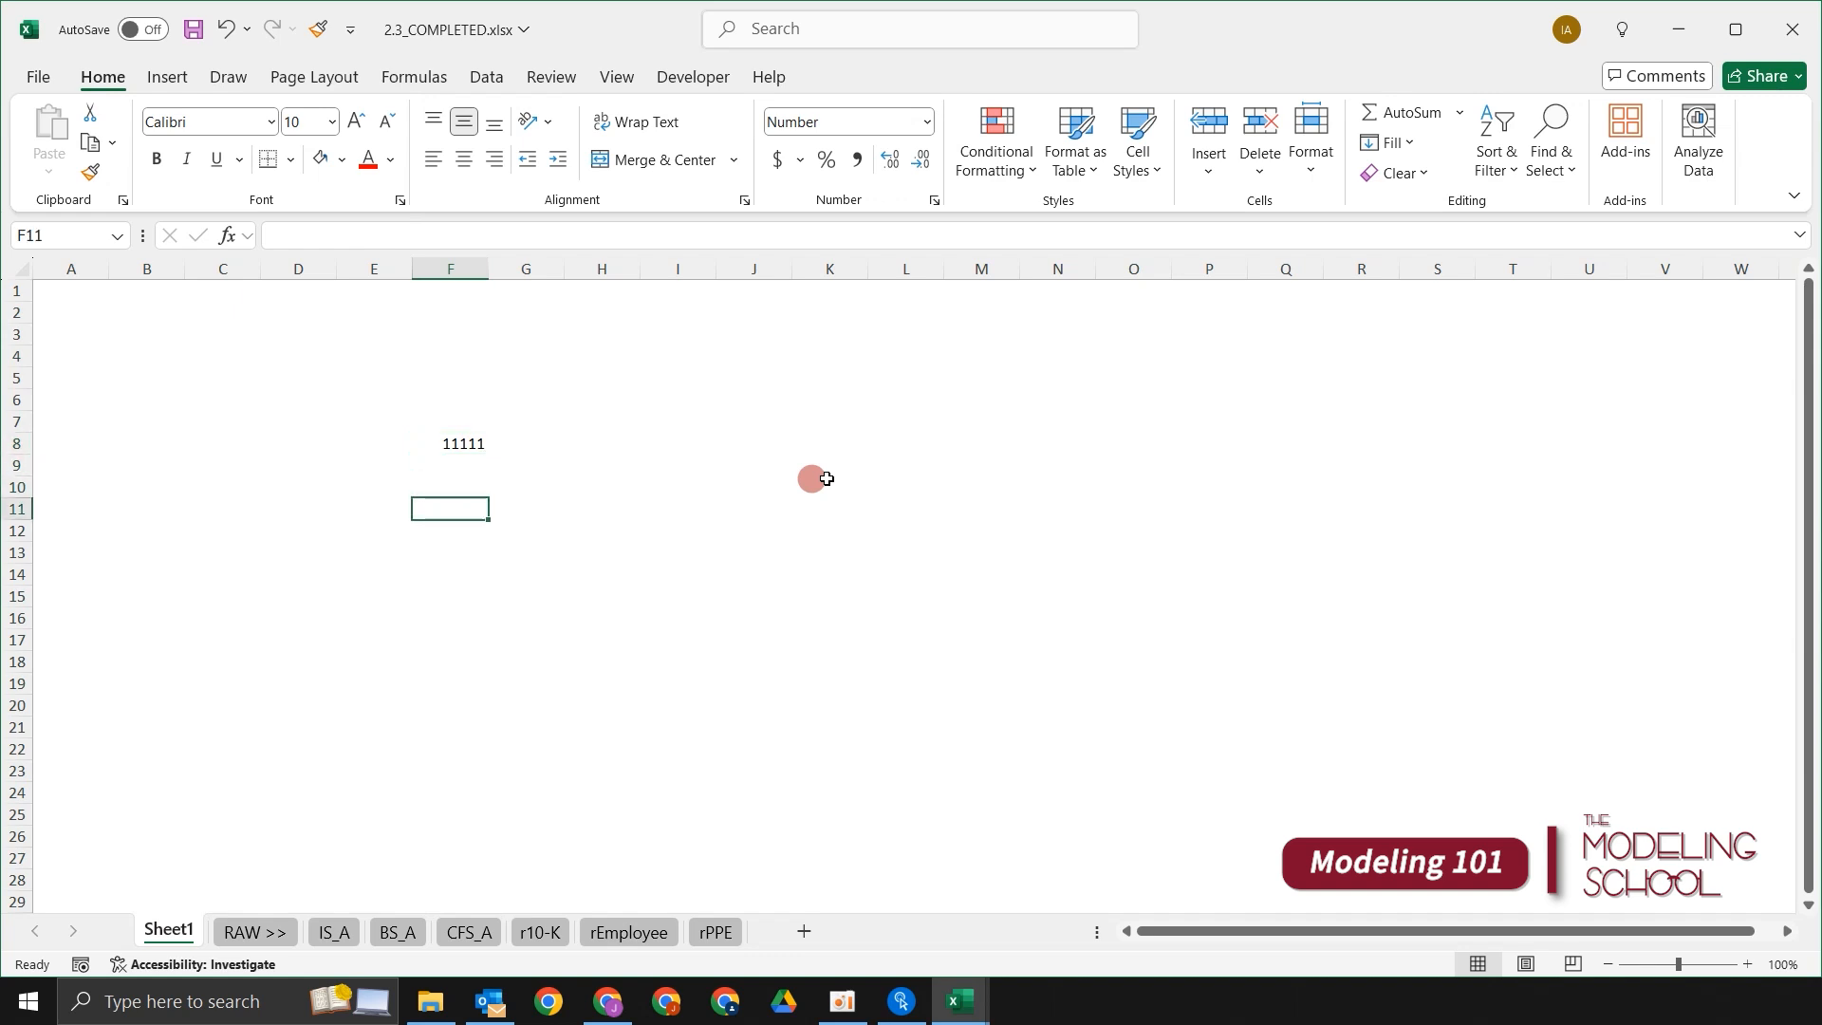
pyautogui.press('Left')
pyautogui.press('Left')
pyautogui.press('Up')
pyautogui.press('Up')
pyautogui.press('Up')
pyautogui.press('Down')
pyautogui.press('Down')
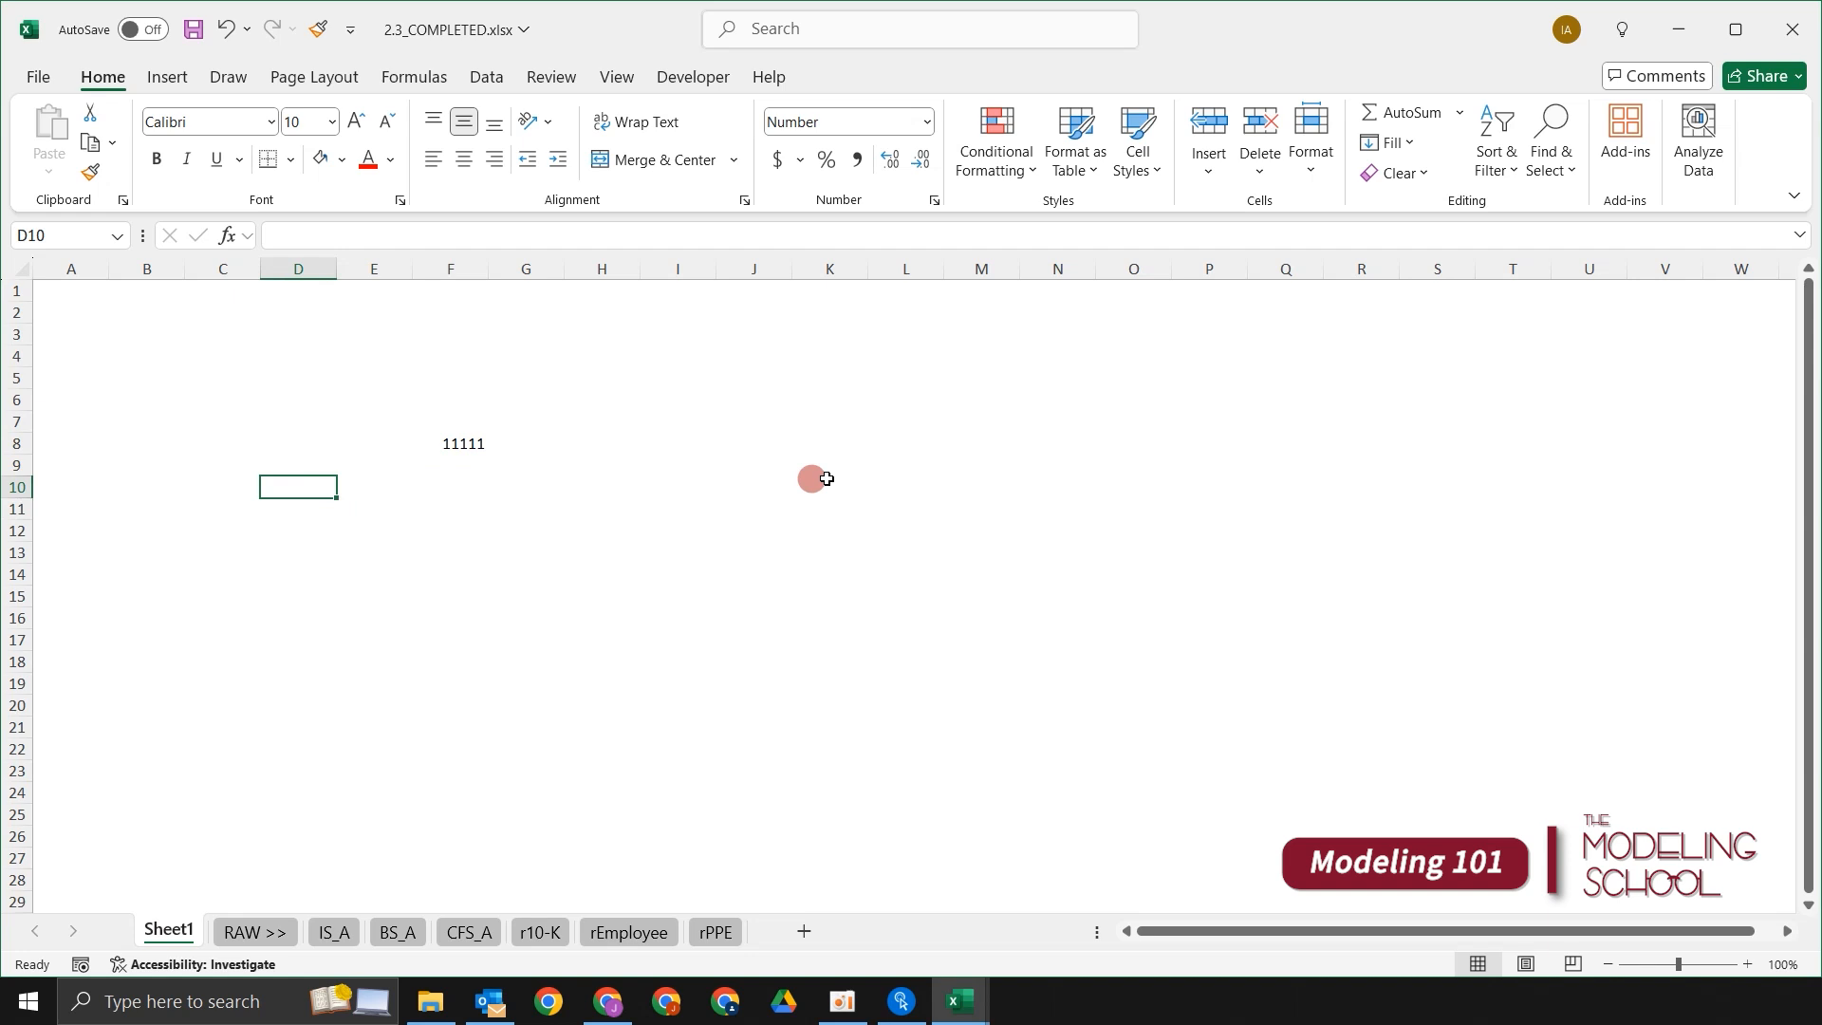
# Step: Apply the Number format with thousands separators and two decimal places to the entire sheet
pyautogui.press('Right')
pyautogui.press('Right')
pyautogui.press('Right')
pyautogui.press('Right')
pyautogui.hotkey('ctrl', 'a')
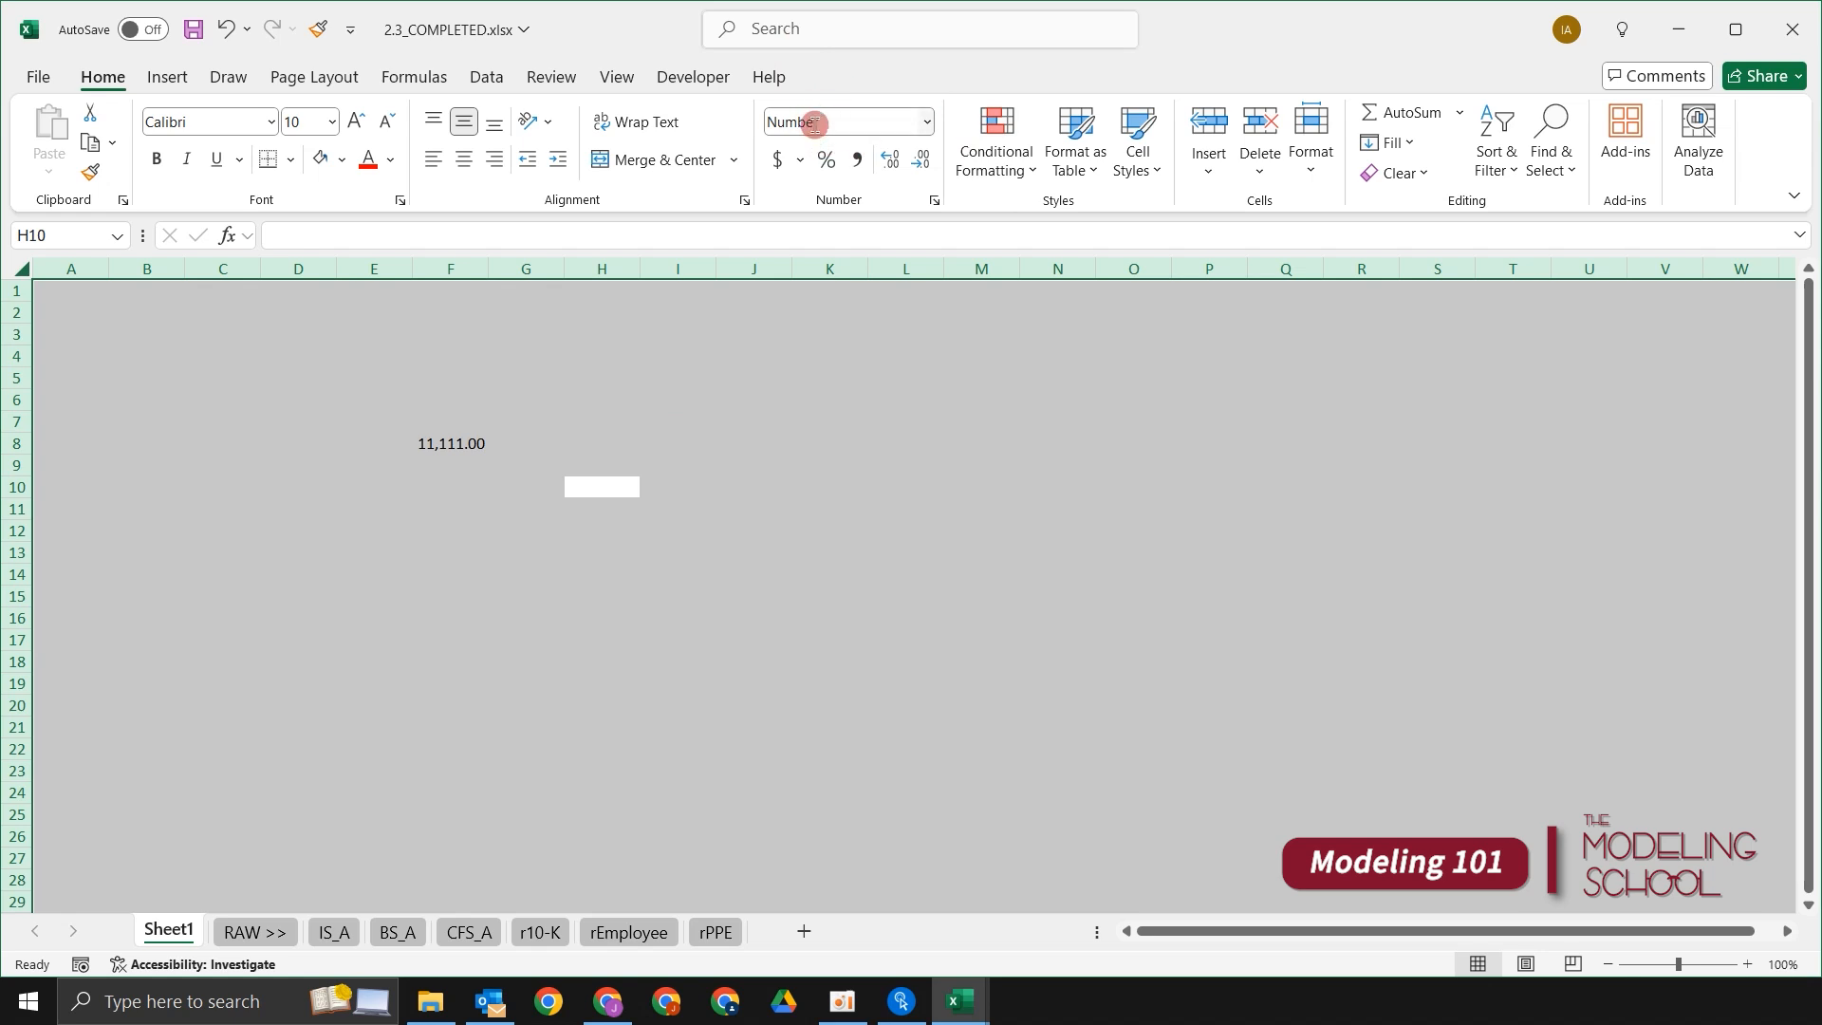
pyautogui.click(476, 491)
pyautogui.click(601, 466)
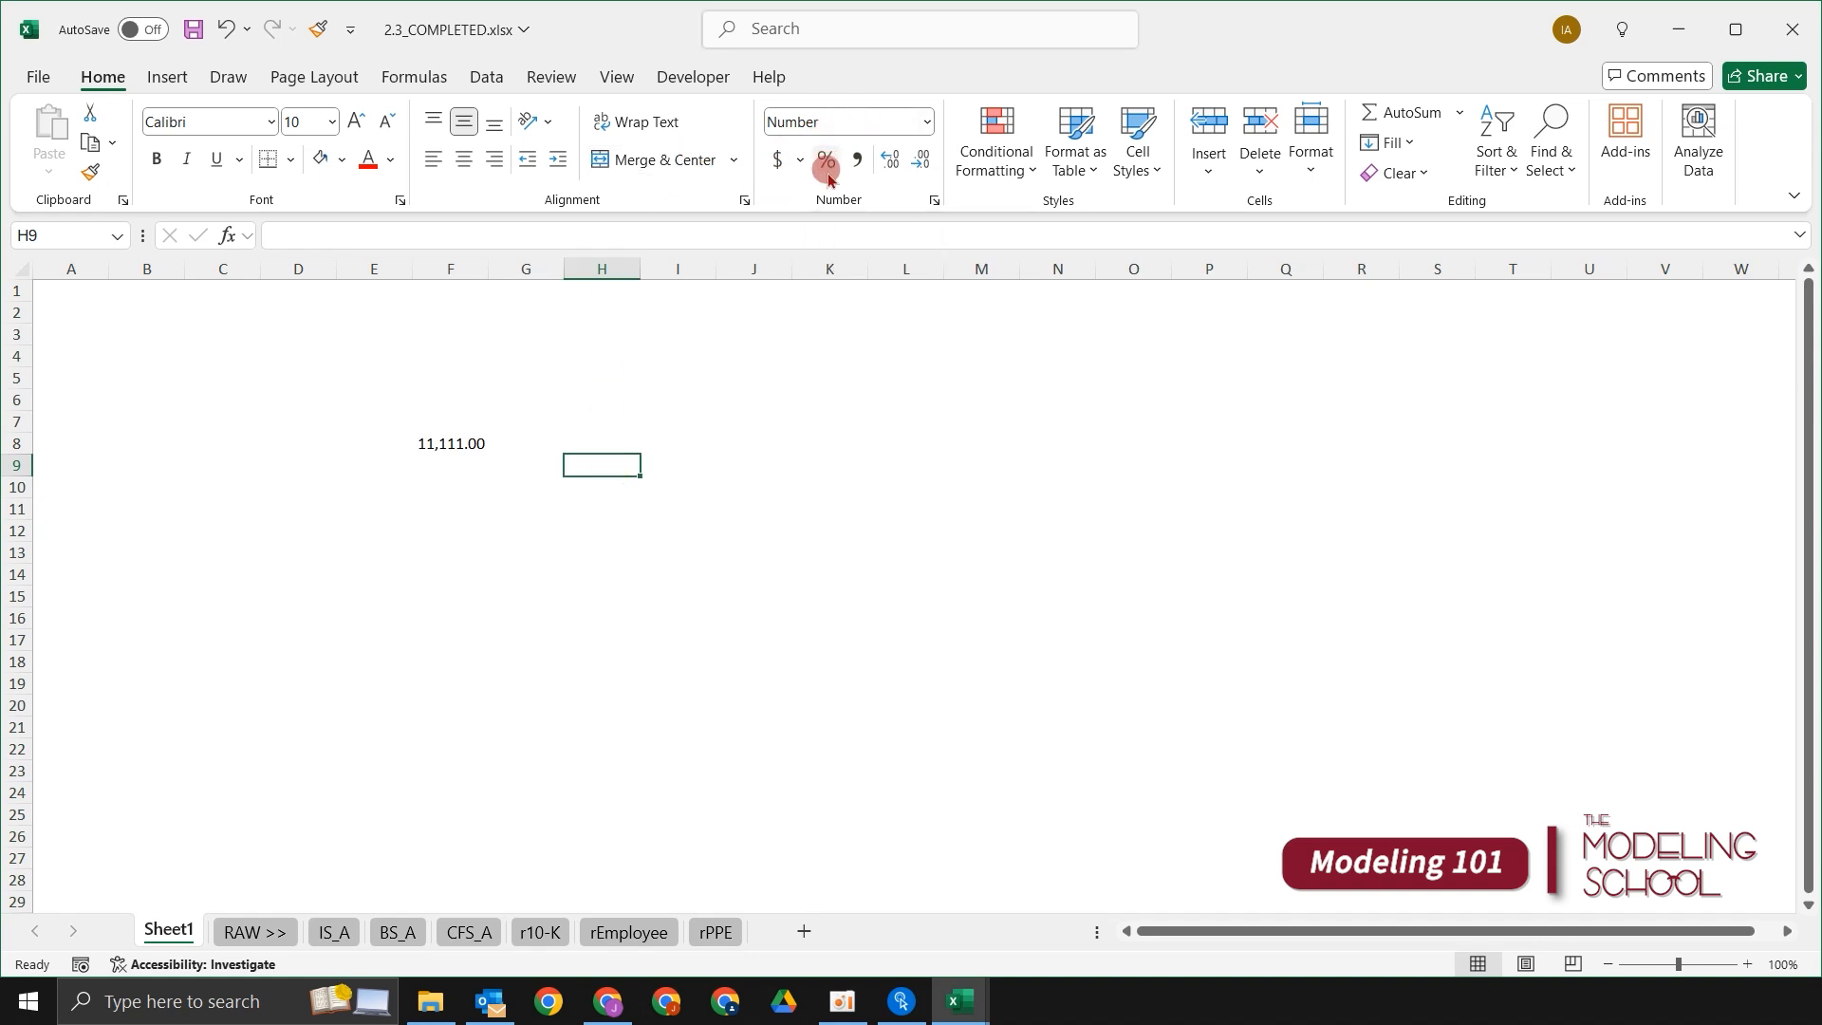
# Step: Remove both decimal places from the number format of all cells on the sheet
pyautogui.hotkey('ctrl', 'a')
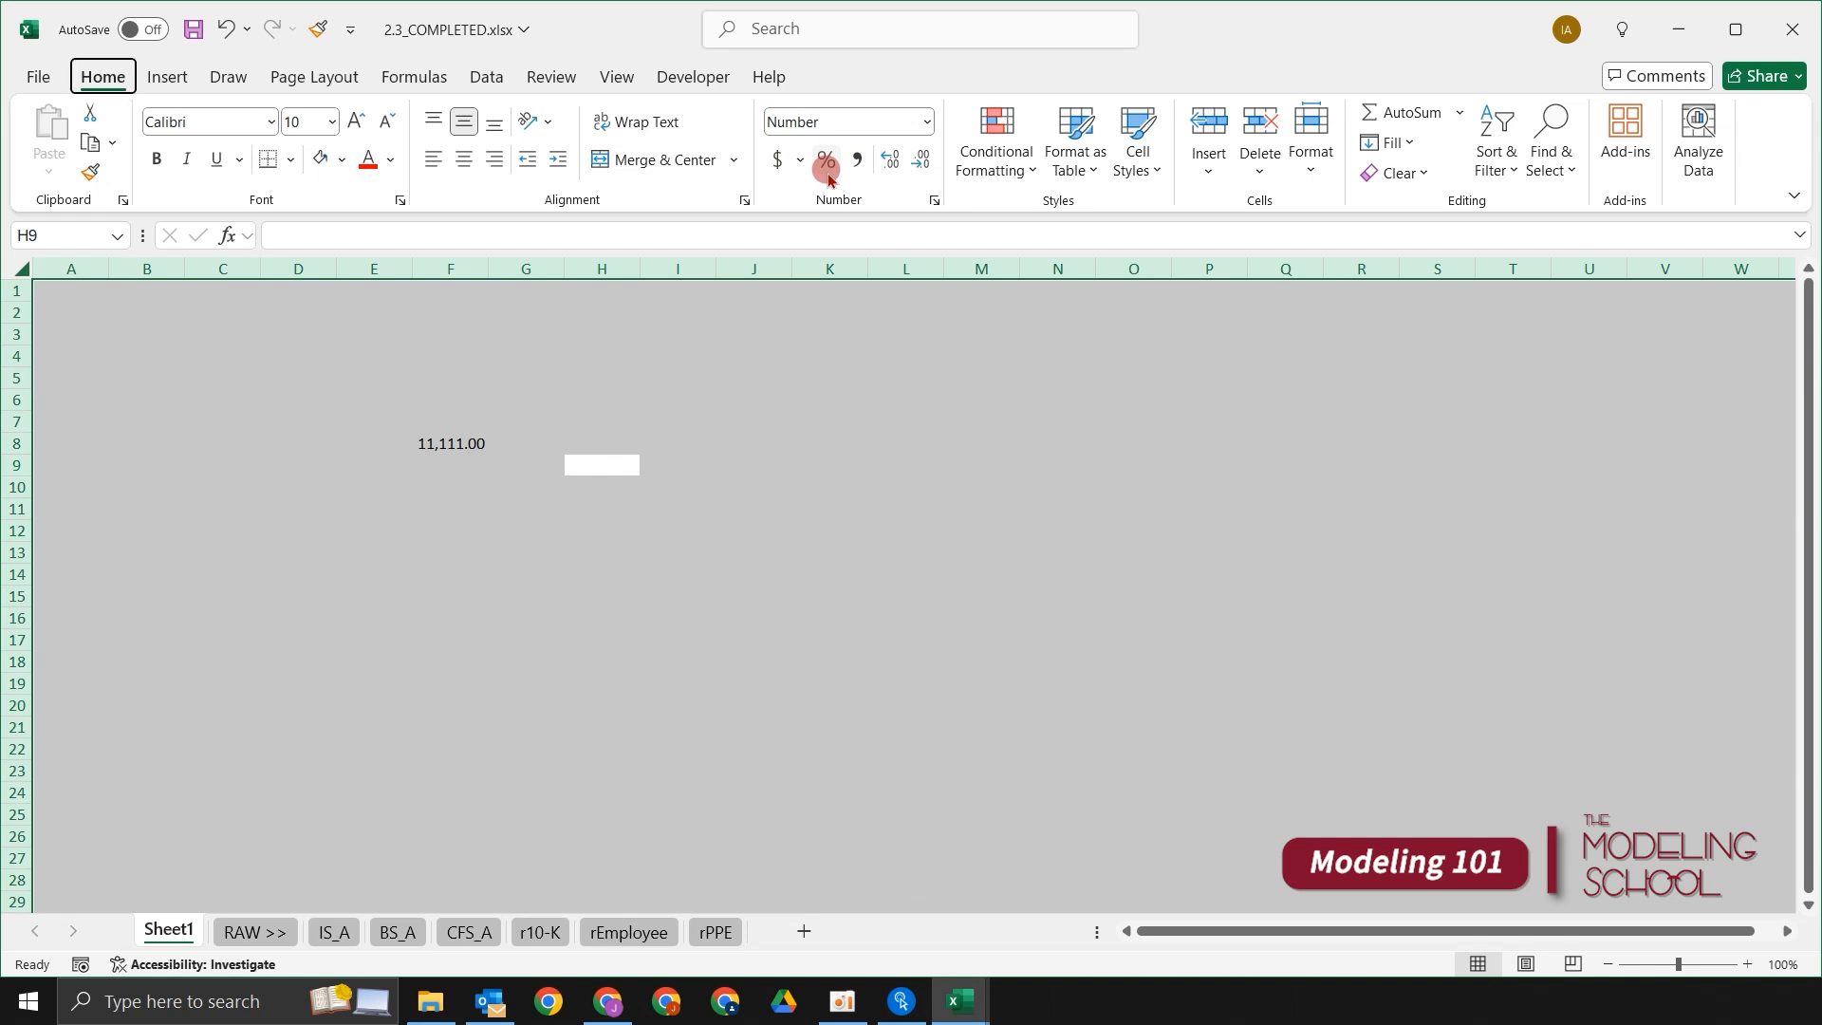
pyautogui.press('alt')
pyautogui.press('h')
pyautogui.press('9')
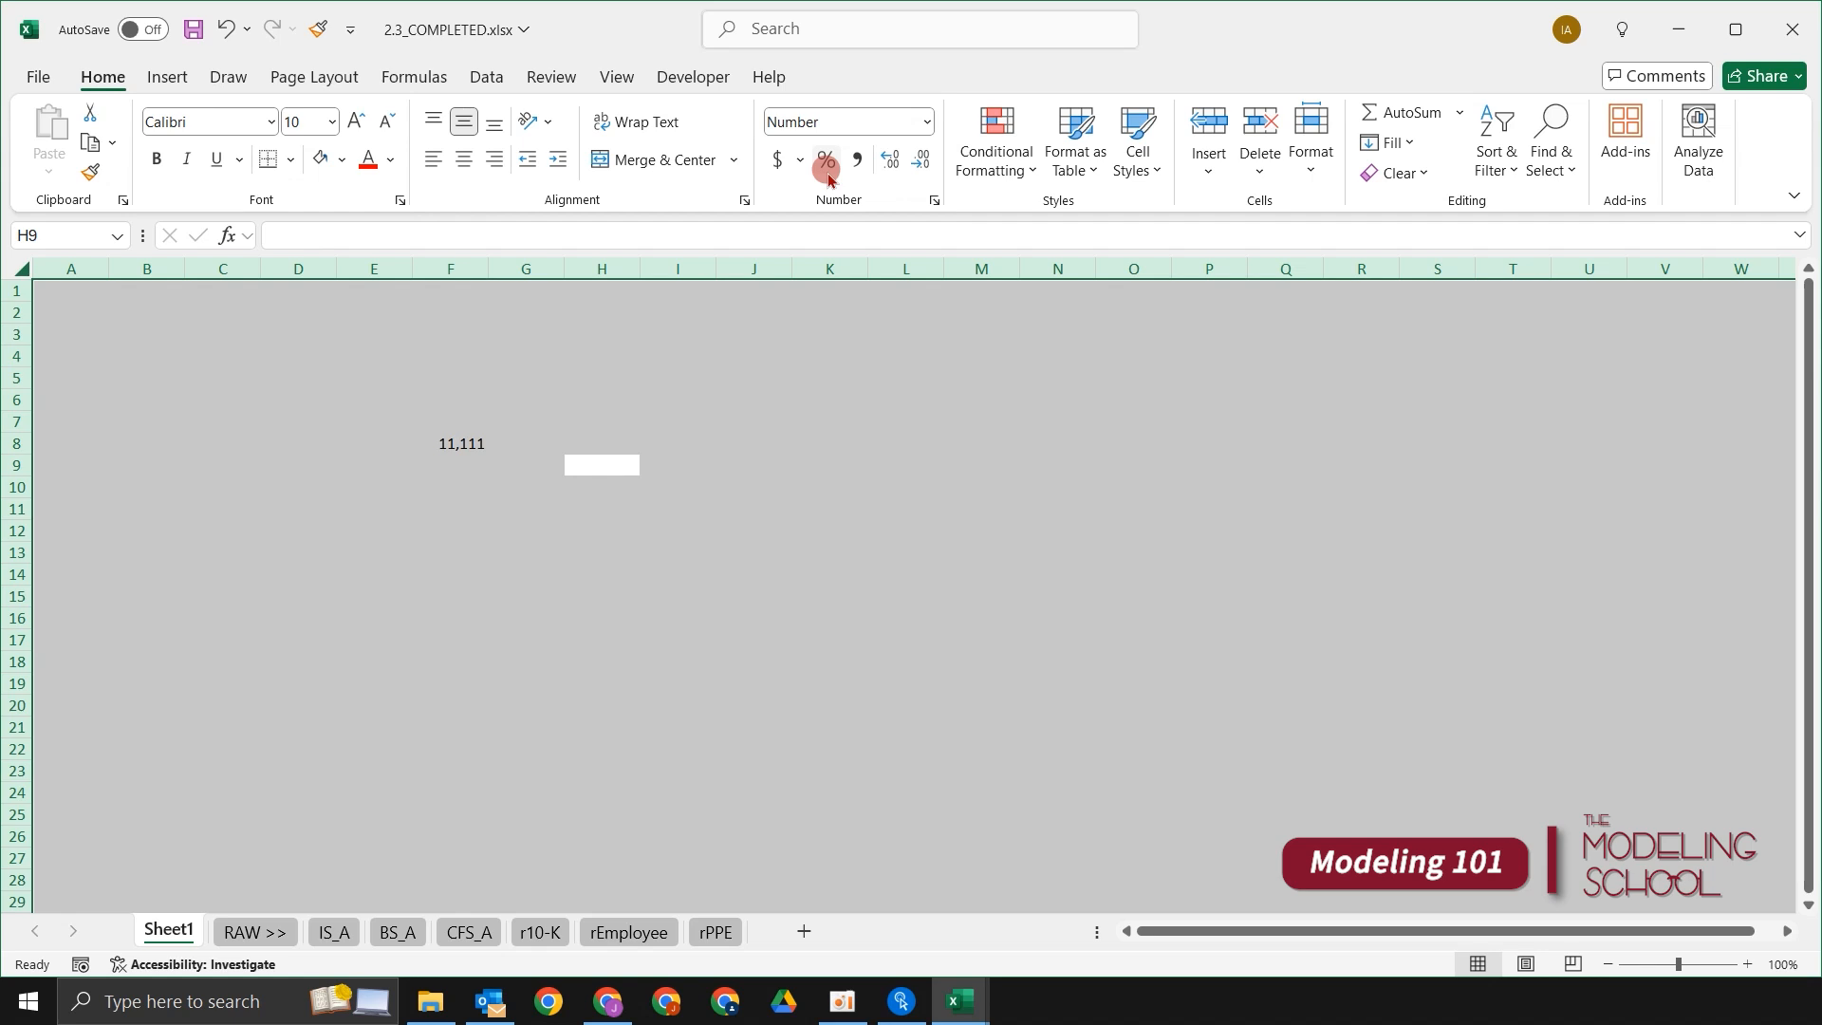
pyautogui.press('Left')
pyautogui.press('Left')
pyautogui.press('Up')
pyautogui.press('Right')
pyautogui.press('Right')
pyautogui.press('Down')
pyautogui.press('Down')
pyautogui.press('Left')
pyautogui.press('Left')
pyautogui.press('Up')
pyautogui.press('Up')
# Step: Enter the sample numbers 457 in cell H11 and 5477 in cell J11
pyautogui.press('Down')
pyautogui.press('Down')
pyautogui.press('Down')
pyautogui.press('Right')
pyautogui.press('Right')
pyautogui.write('457')
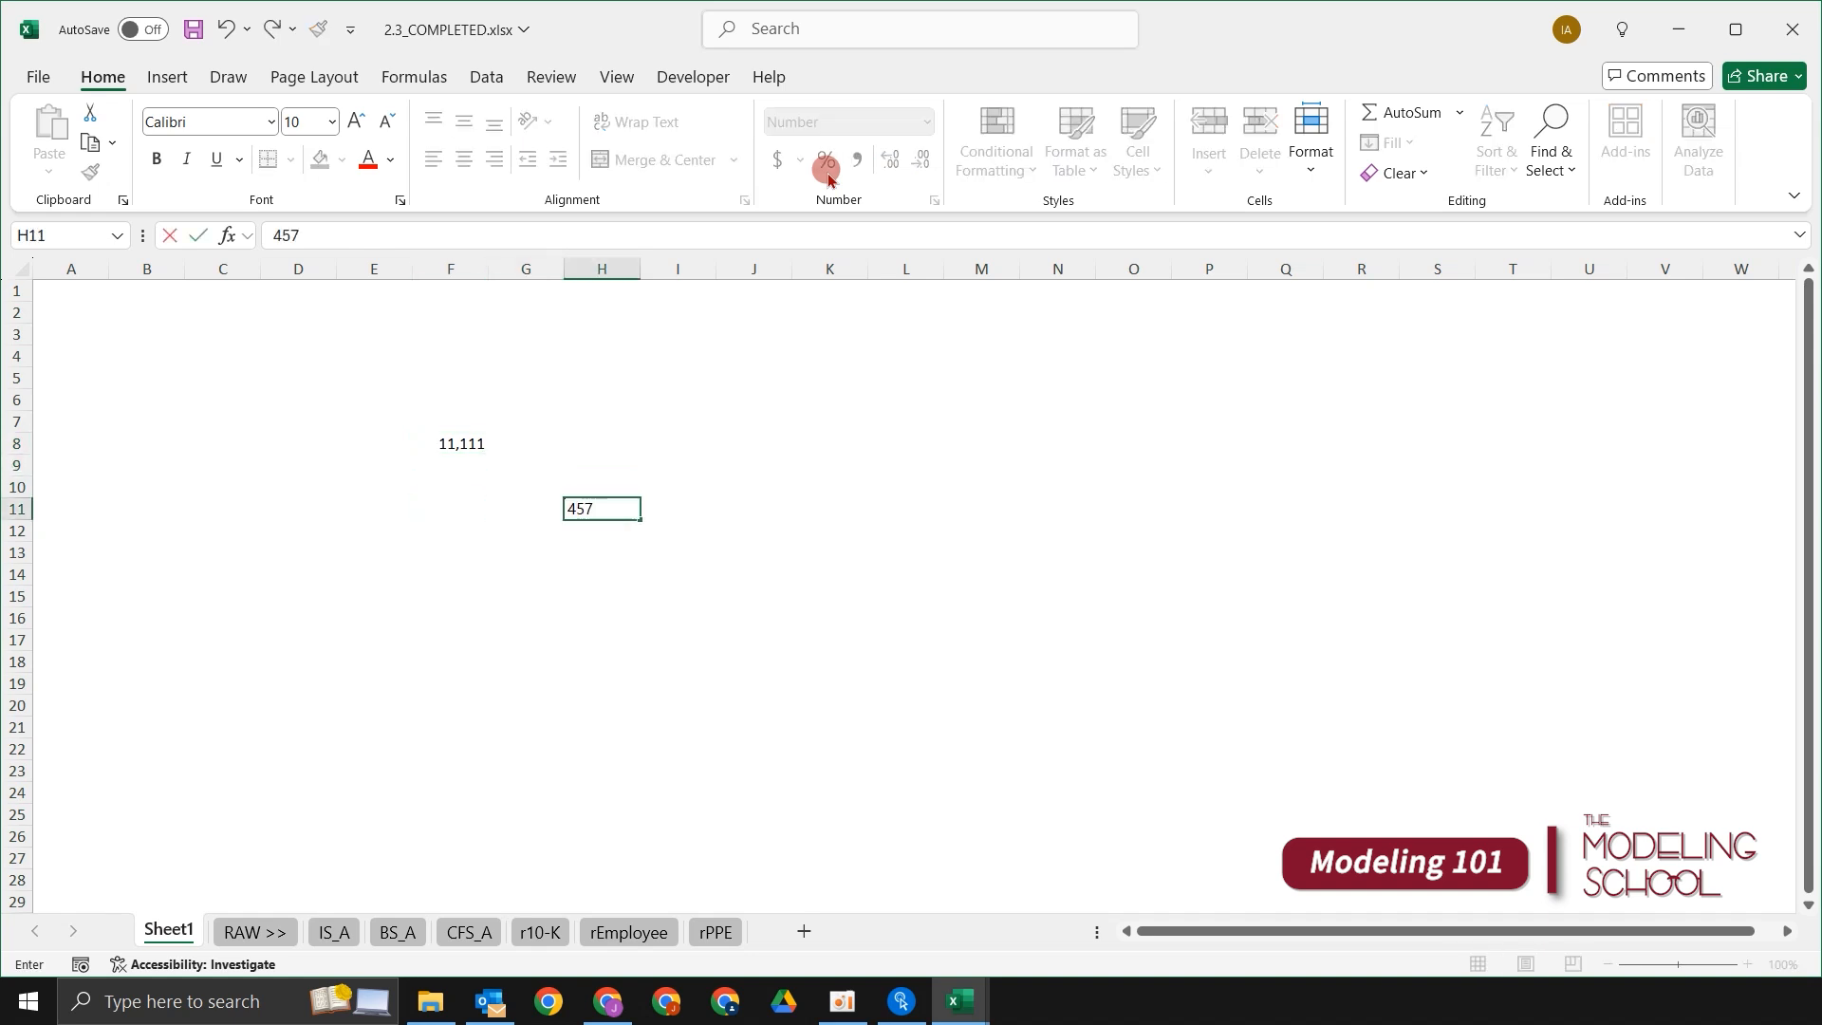
pyautogui.press('Return')
pyautogui.press('Up')
pyautogui.press('Right')
pyautogui.press('Right')
pyautogui.write('5,477')
pyautogui.press('Return')
# Step: Open the number format settings in Format Cells for the entire sheet
pyautogui.press('Up')
pyautogui.press('Up')
pyautogui.press('Left')
pyautogui.press('Left')
pyautogui.press('Down')
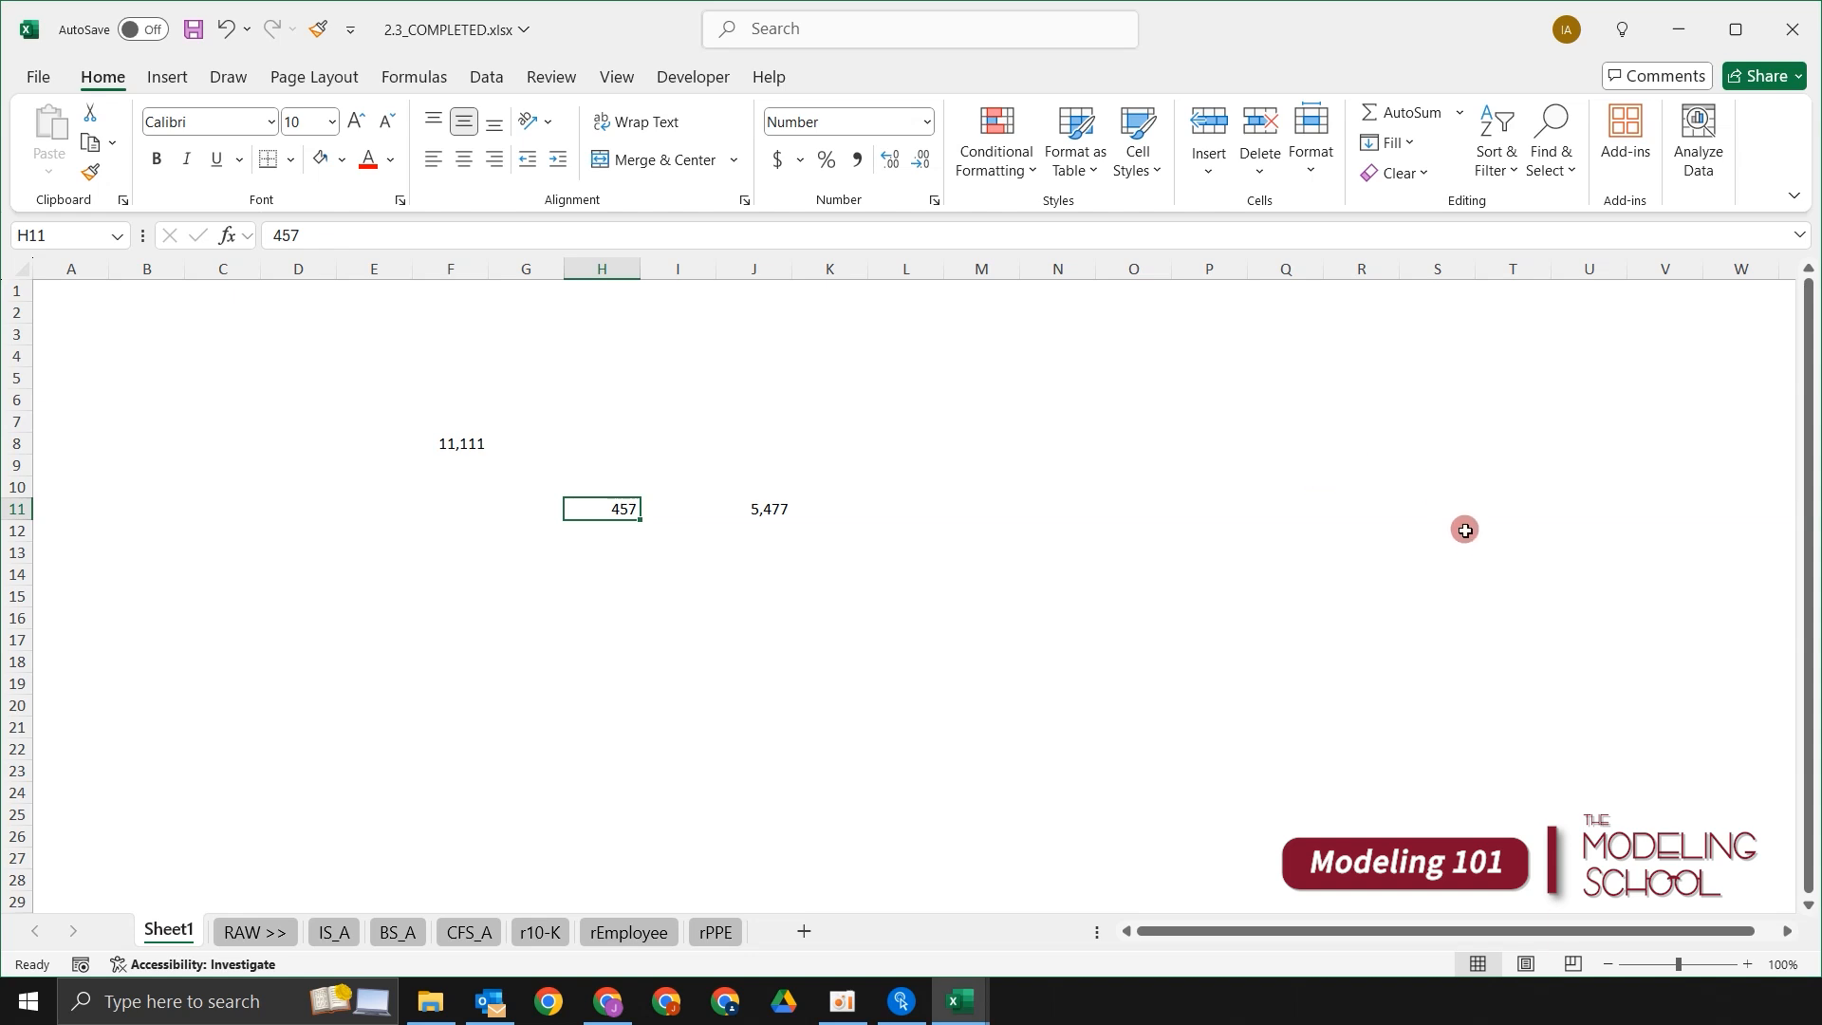
pyautogui.hotkey('ctrl', 'a')
pyautogui.hotkey('ctrl', '1')
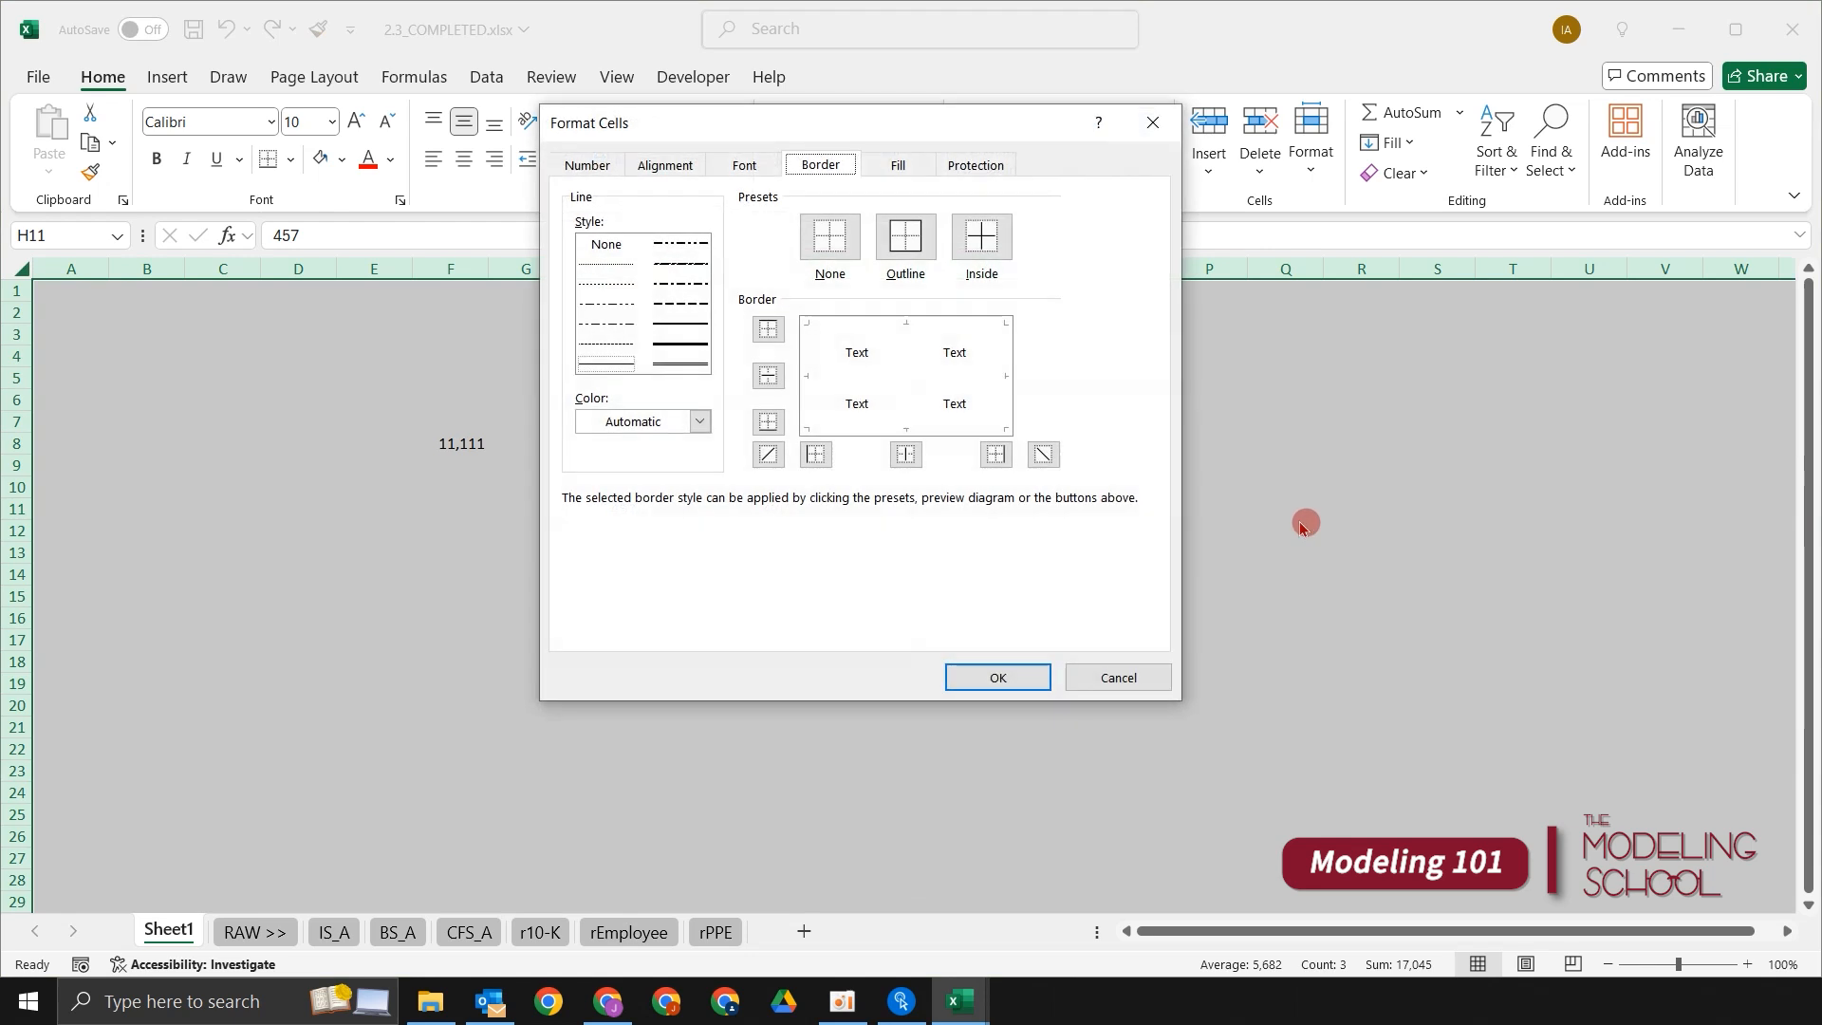
pyautogui.moveTo(892, 119); pyautogui.dragTo(1031, 187)
pyautogui.click(733, 234)
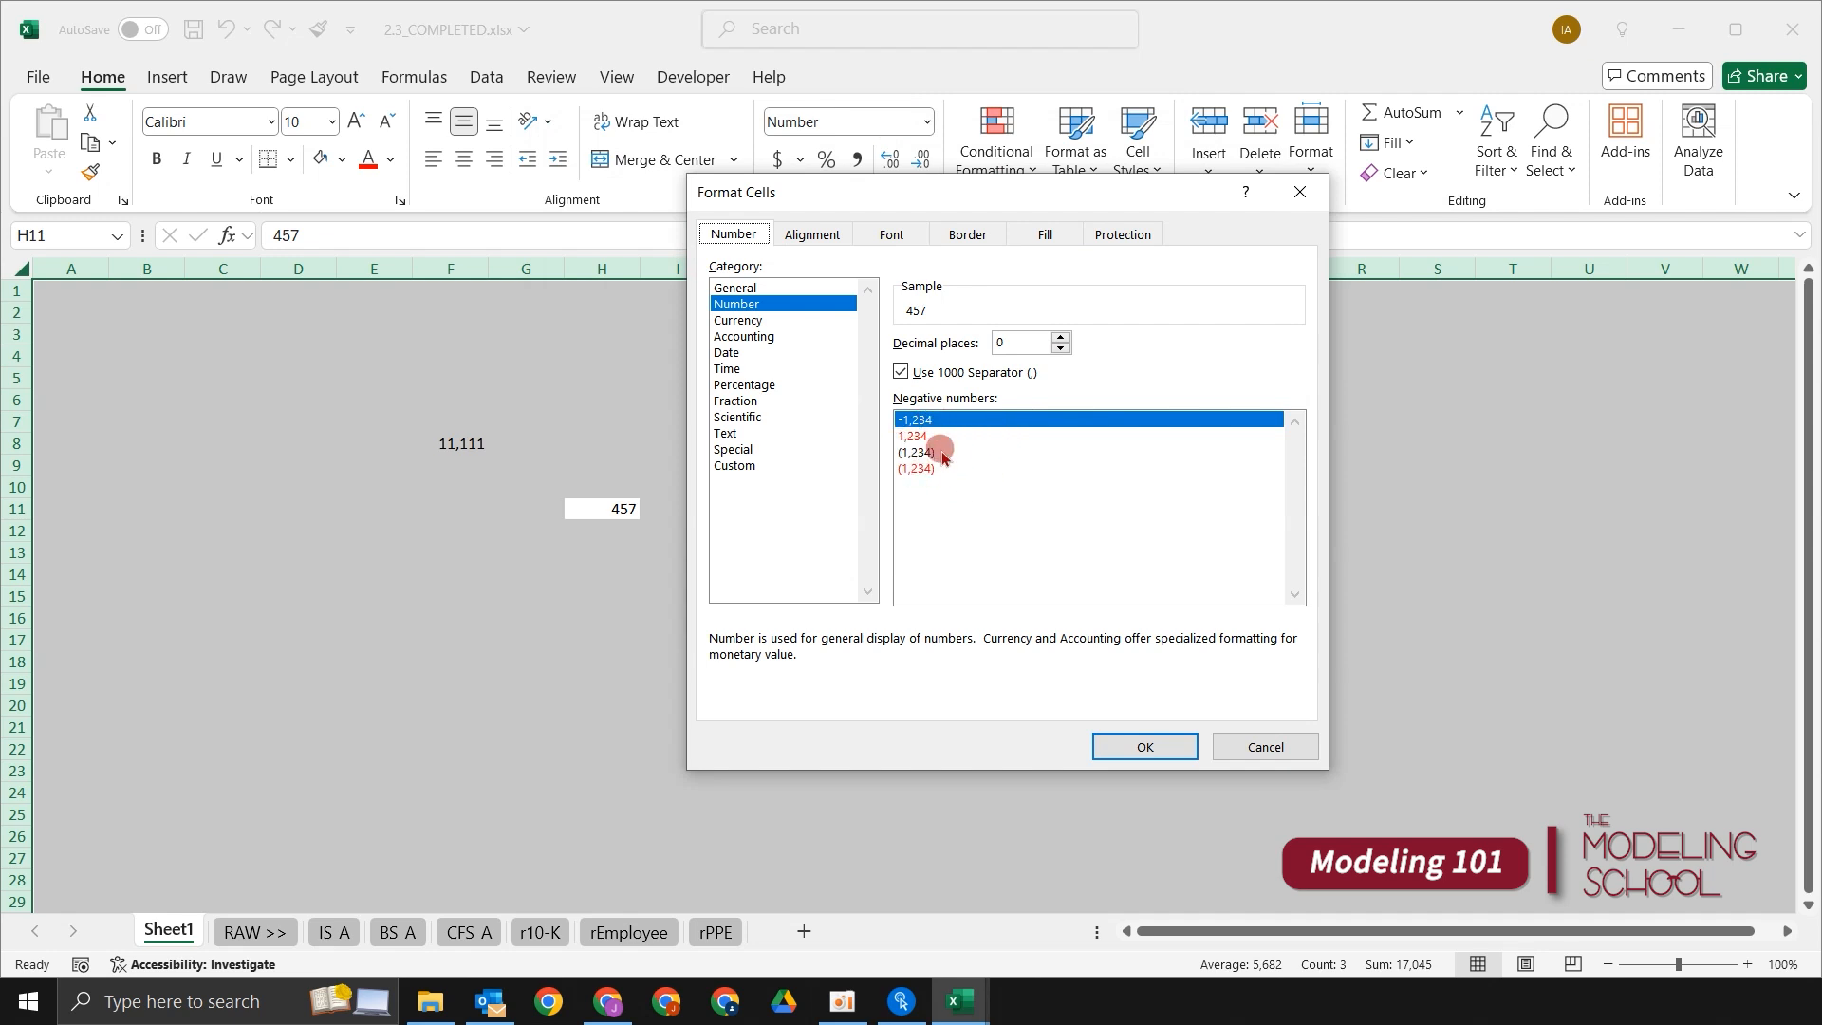
pyautogui.moveTo(936, 195); pyautogui.dragTo(1036, 216)
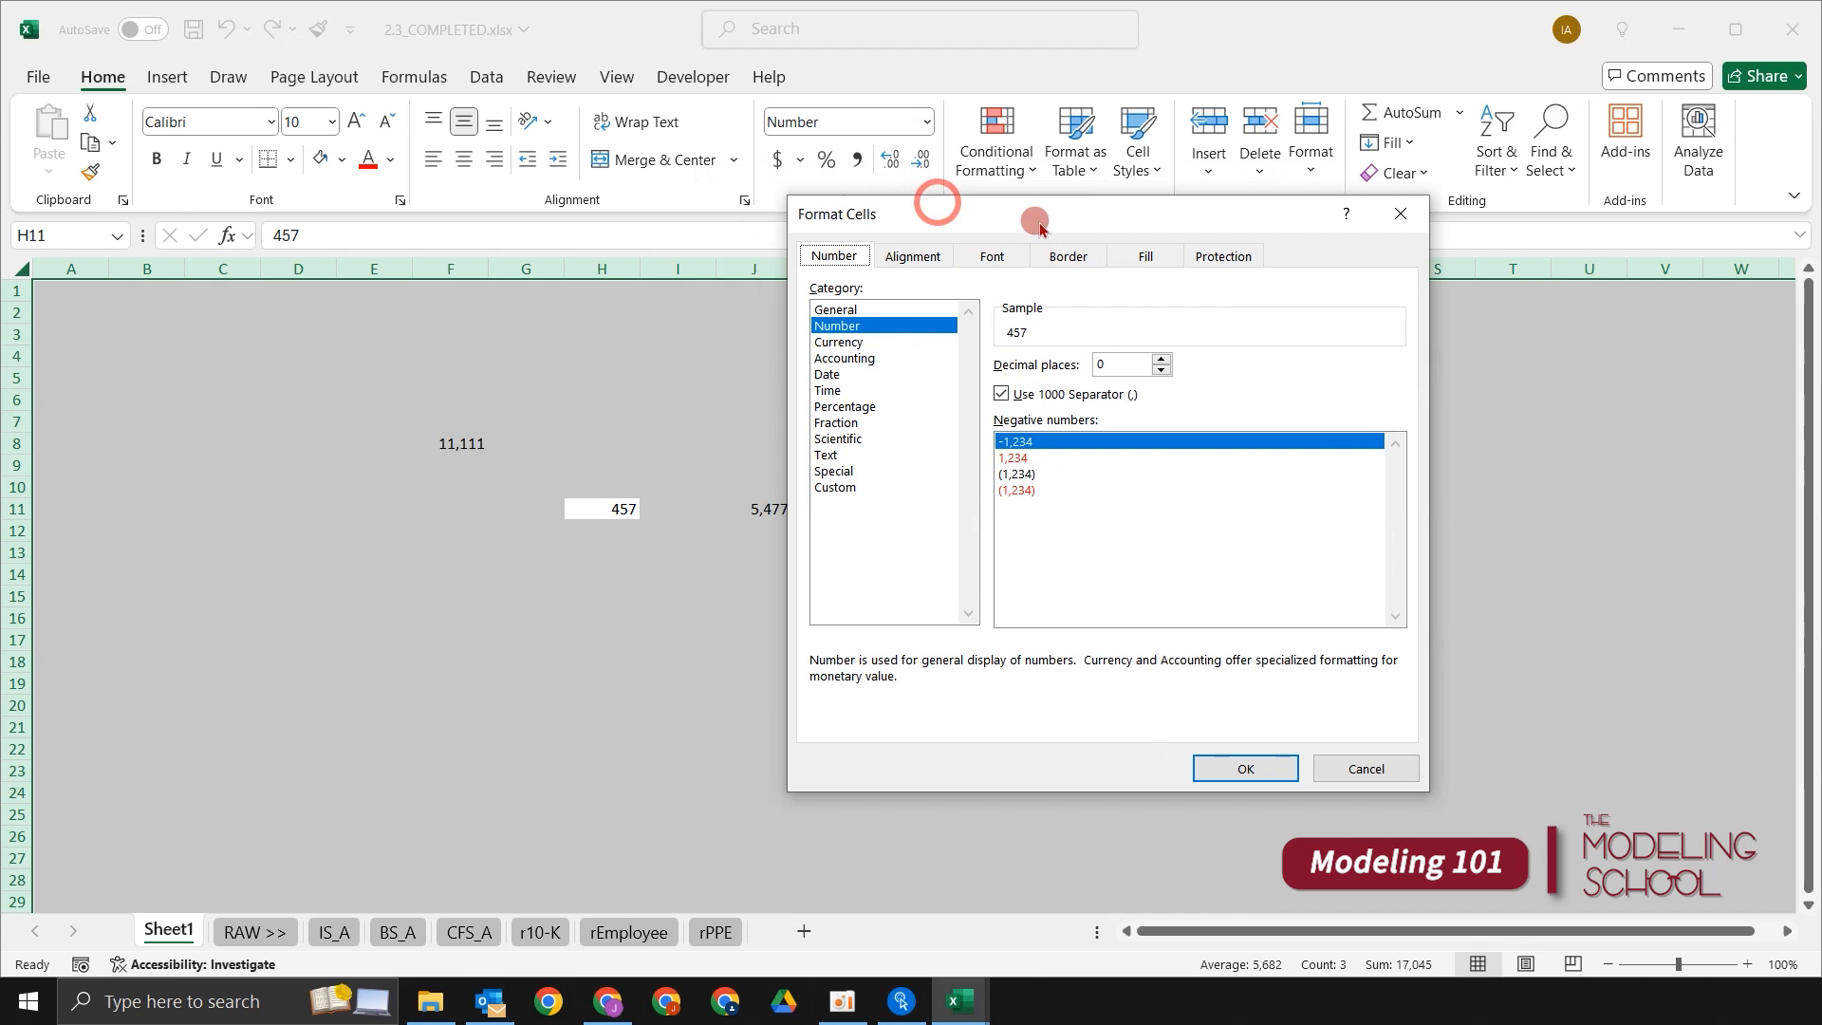
# Step: Try the black and the red parenthesised (1,234) styles for negative numbers
pyautogui.click(1056, 474)
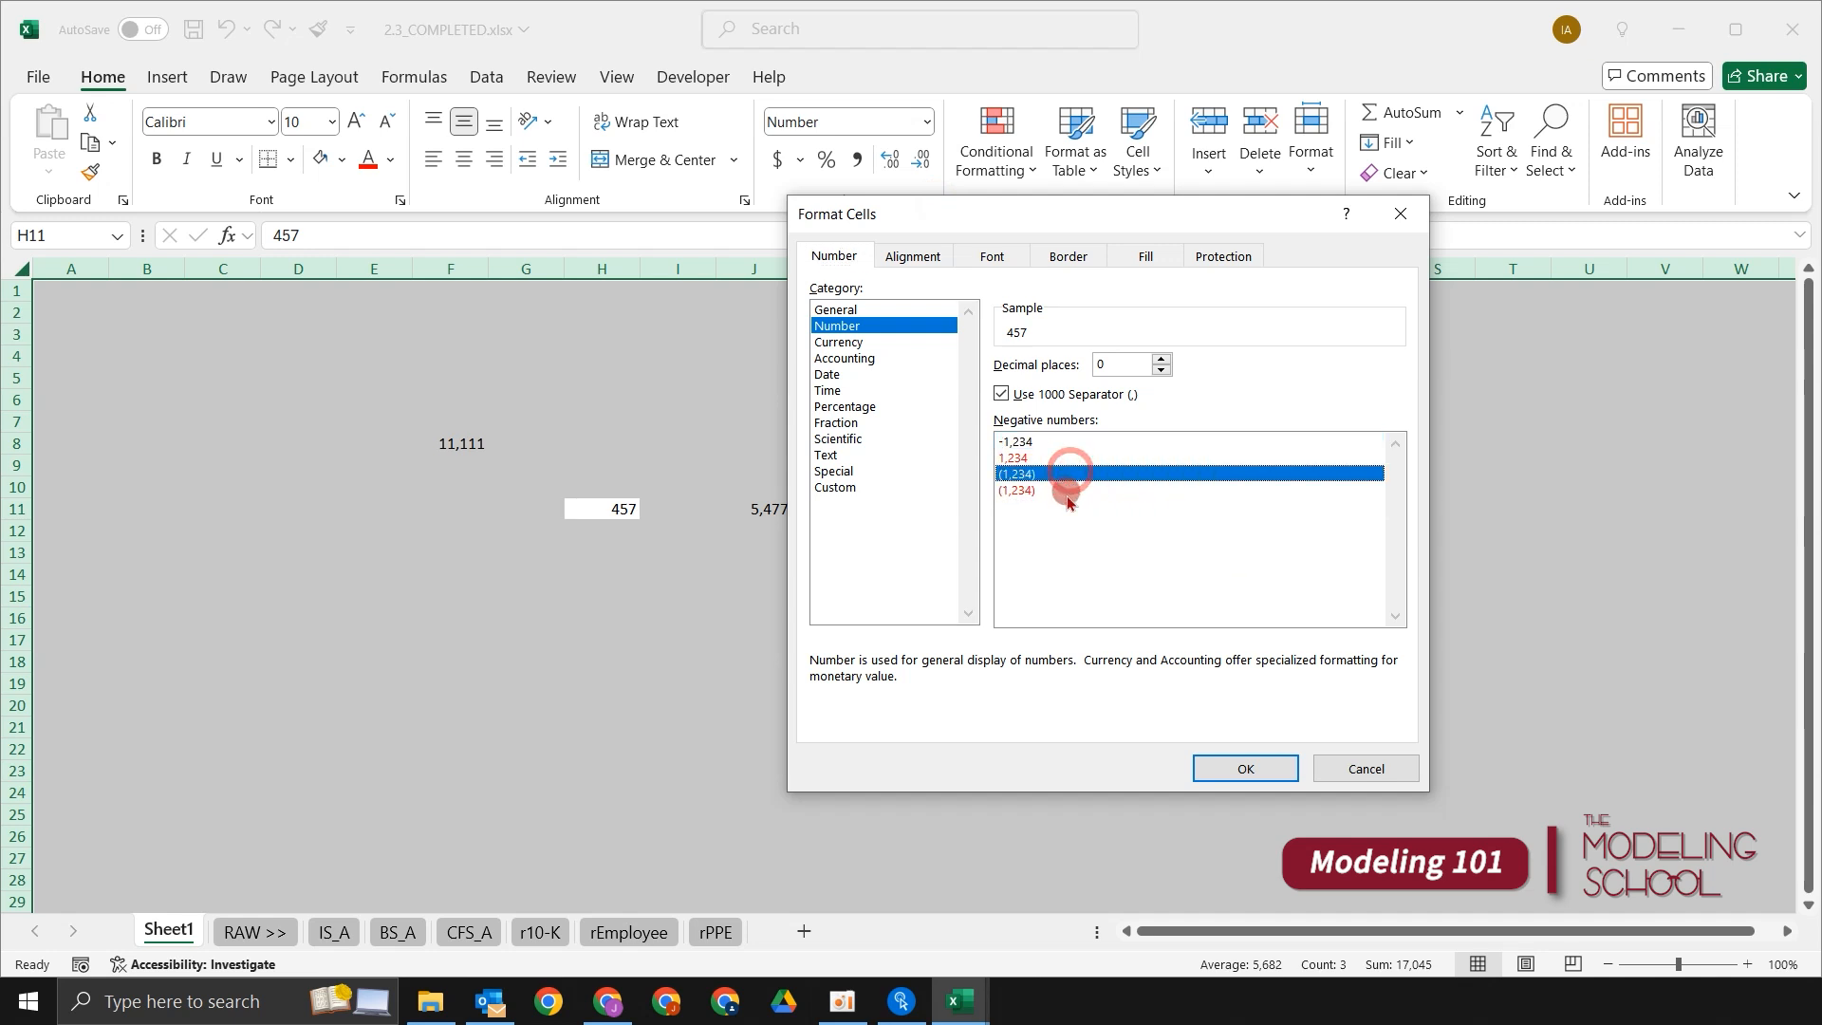
pyautogui.moveTo(1114, 225); pyautogui.dragTo(1343, 225)
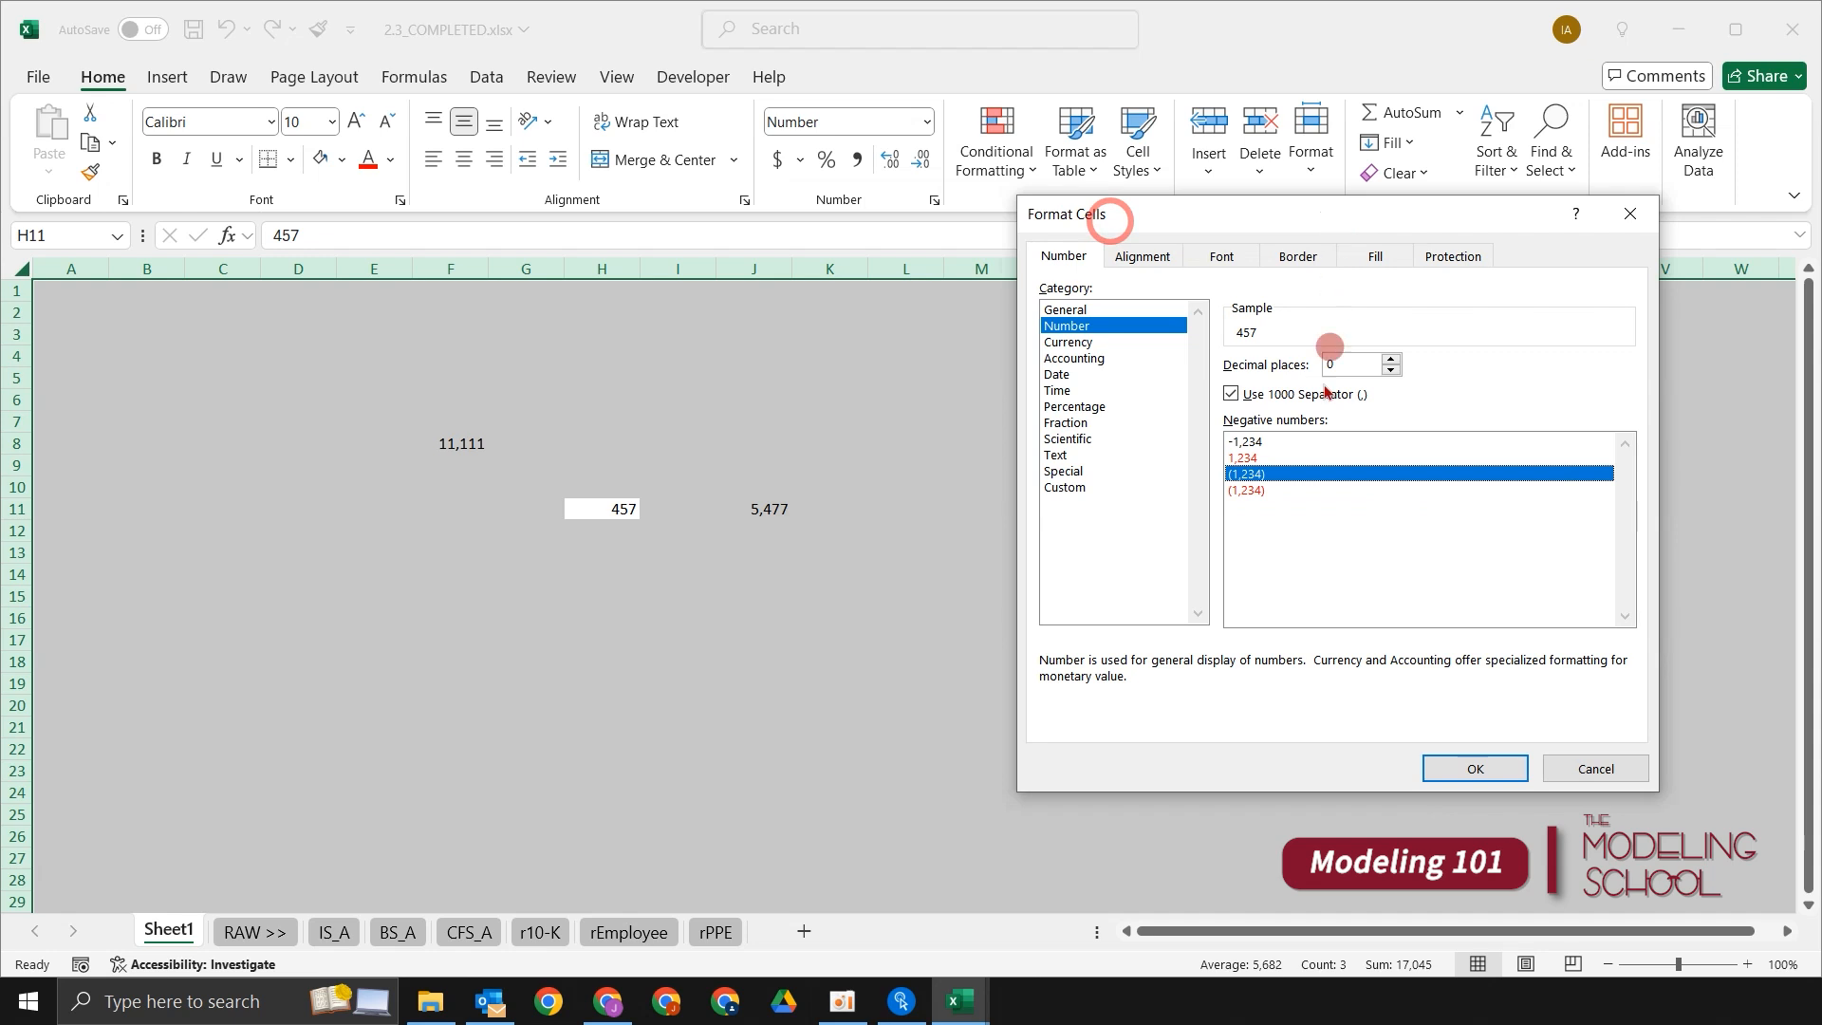
pyautogui.click(1283, 478)
pyautogui.click(1283, 488)
pyautogui.click(1292, 474)
pyautogui.click(1291, 489)
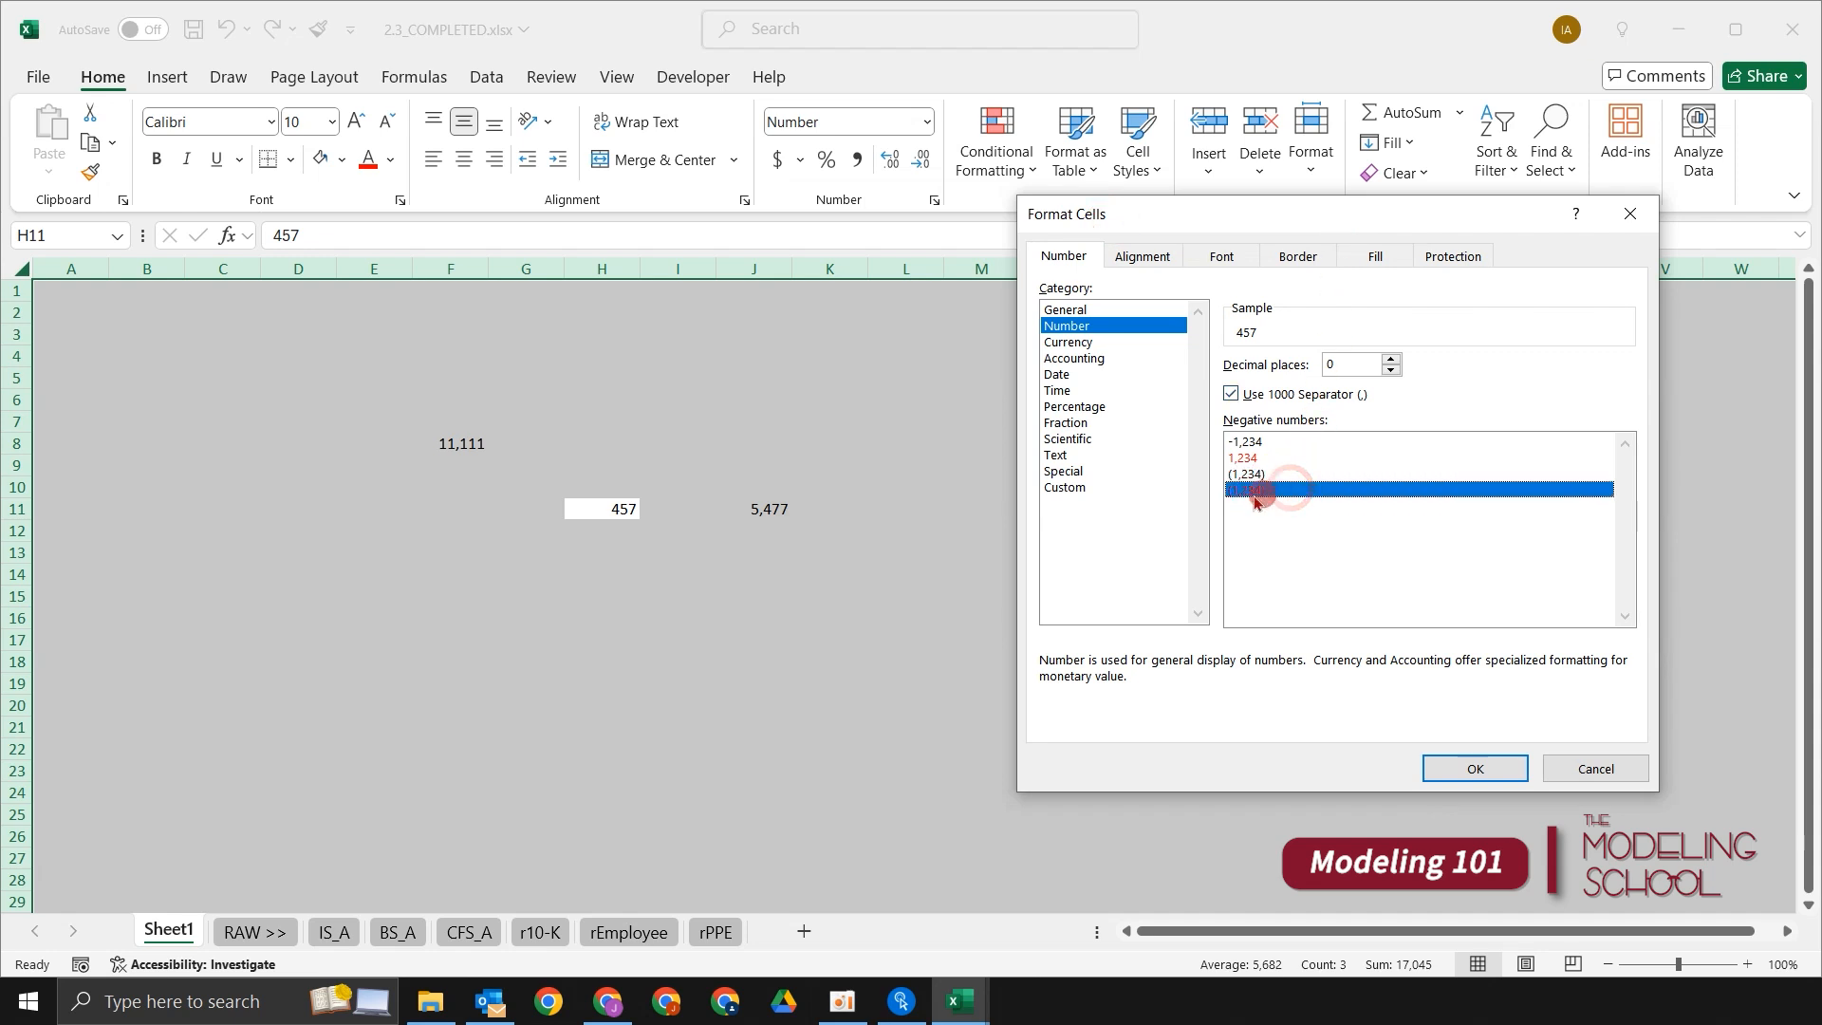
pyautogui.click(1270, 473)
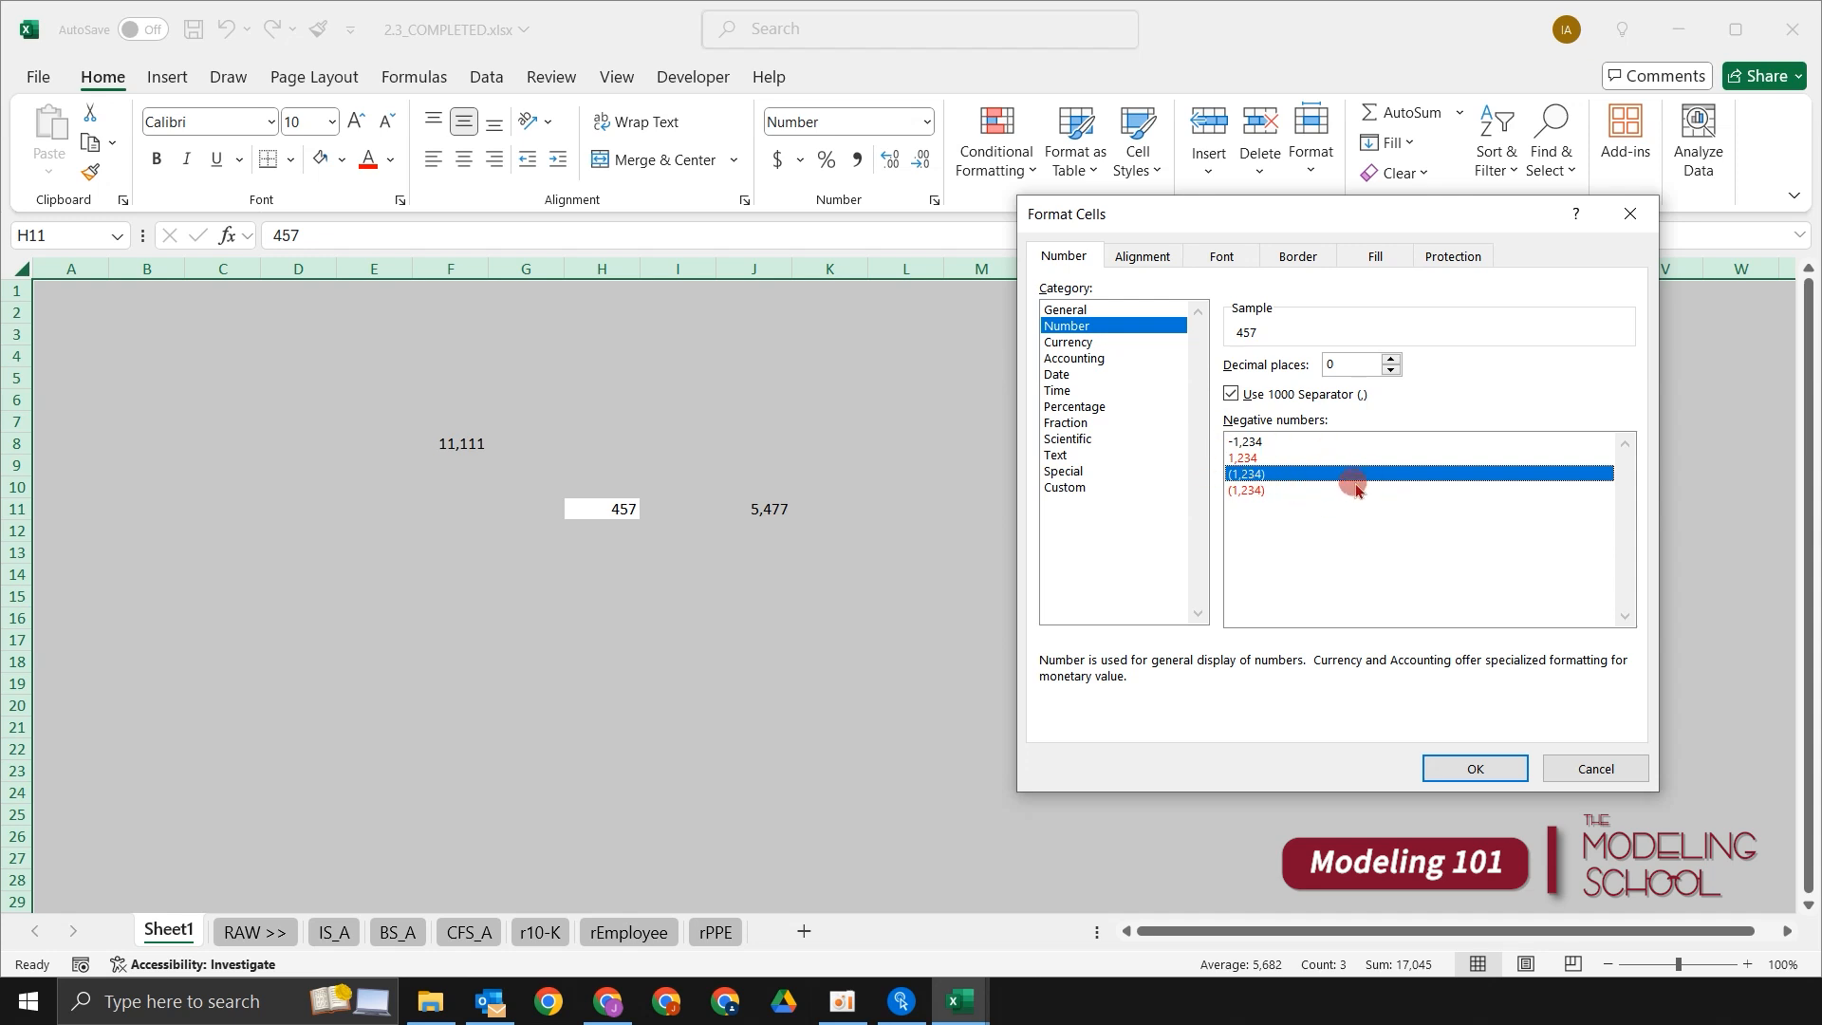
# Step: Set negative numbers to the minus-sign style -1,234 and apply the format to the entire sheet
pyautogui.click(1319, 443)
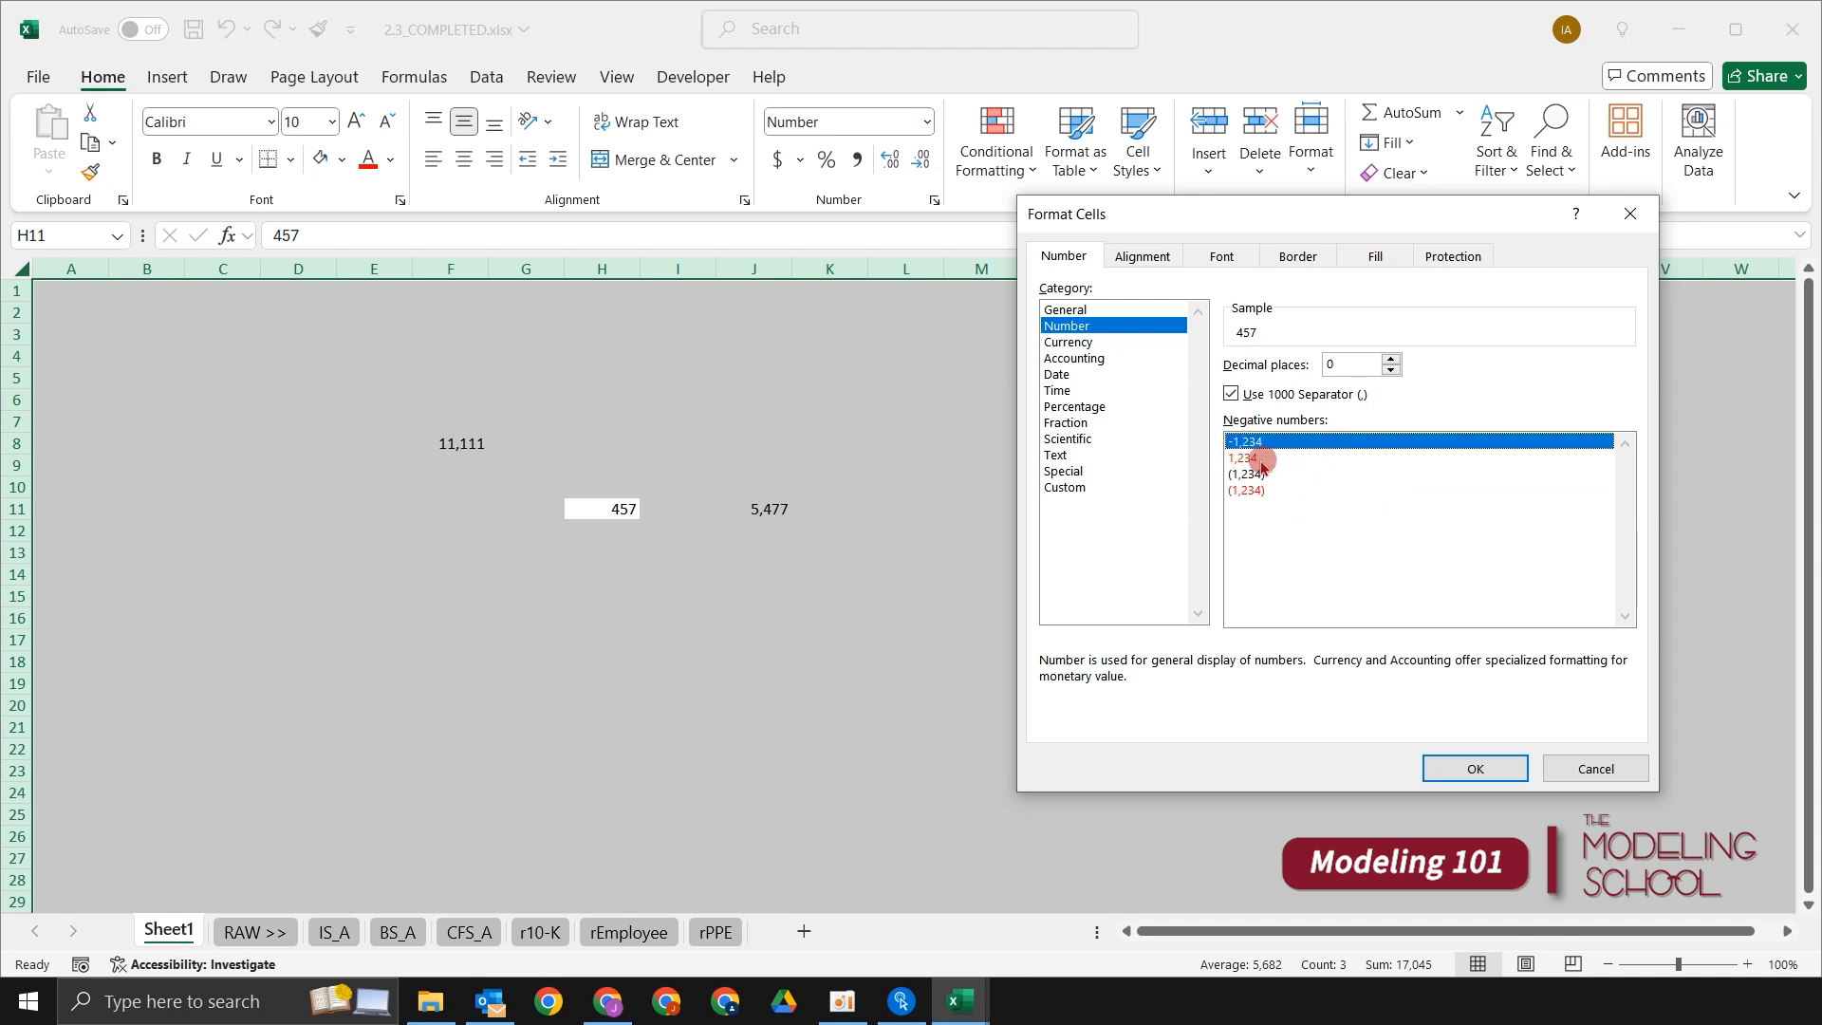
pyautogui.press('Return')
pyautogui.click(917, 489)
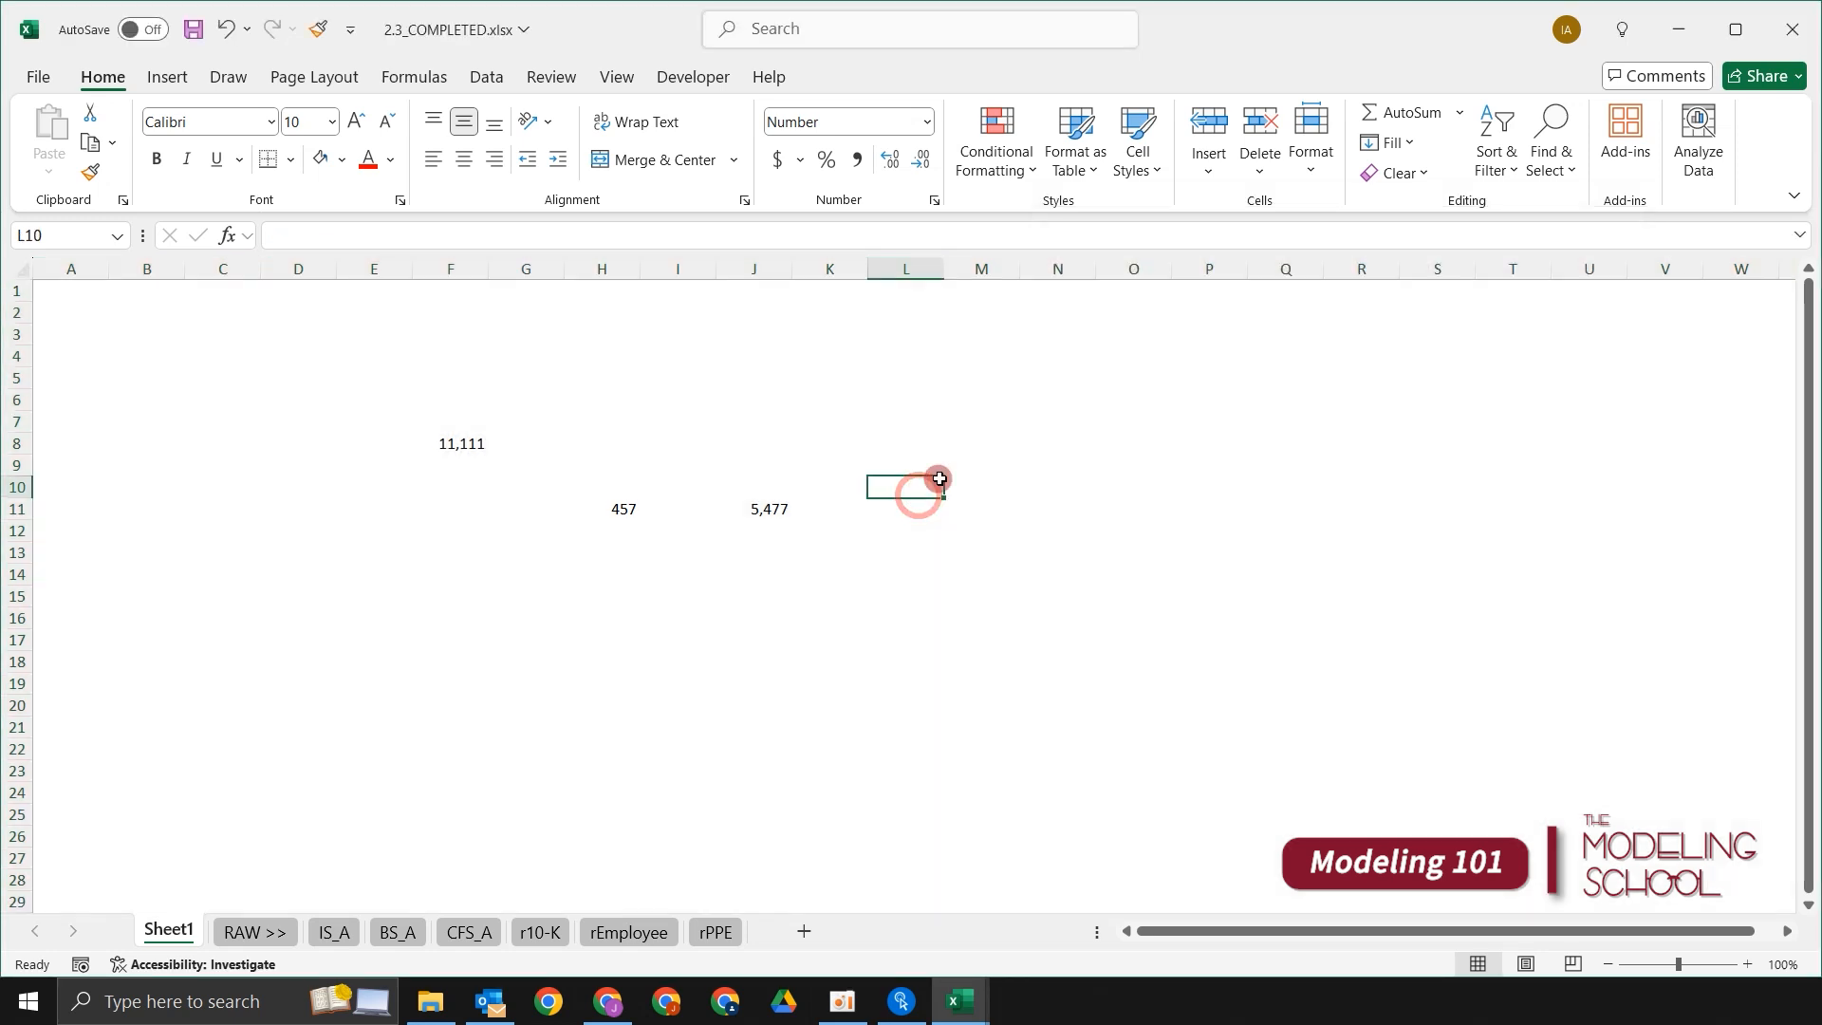
pyautogui.press('Left')
pyautogui.press('Left')
pyautogui.press('Left')
pyautogui.press('Down')
pyautogui.press('Left')
pyautogui.press('Left')
pyautogui.press('Up')
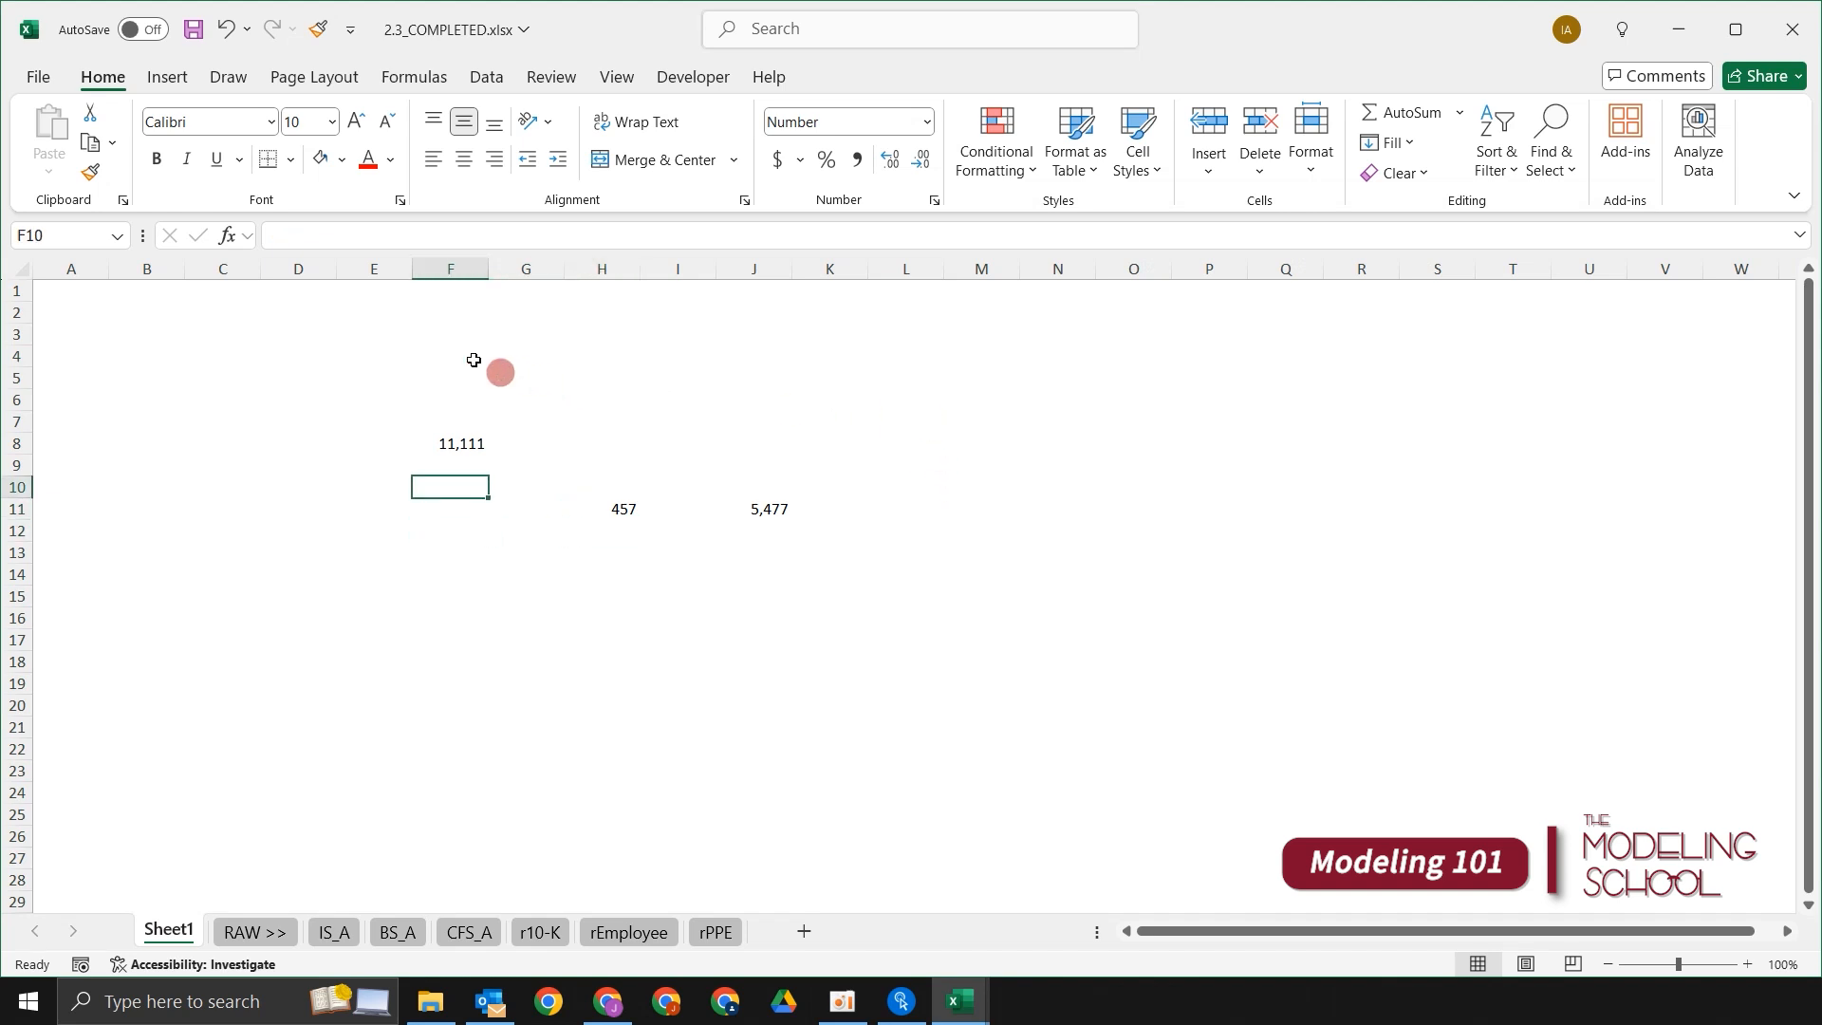
# Step: Delete all the sample numbers in cells F8, H11 and J11
pyautogui.moveTo(408, 341); pyautogui.dragTo(960, 737)
pyautogui.press('Delete')
pyautogui.press('Up')
pyautogui.press('Left')
pyautogui.press('Down')
pyautogui.press('Down')
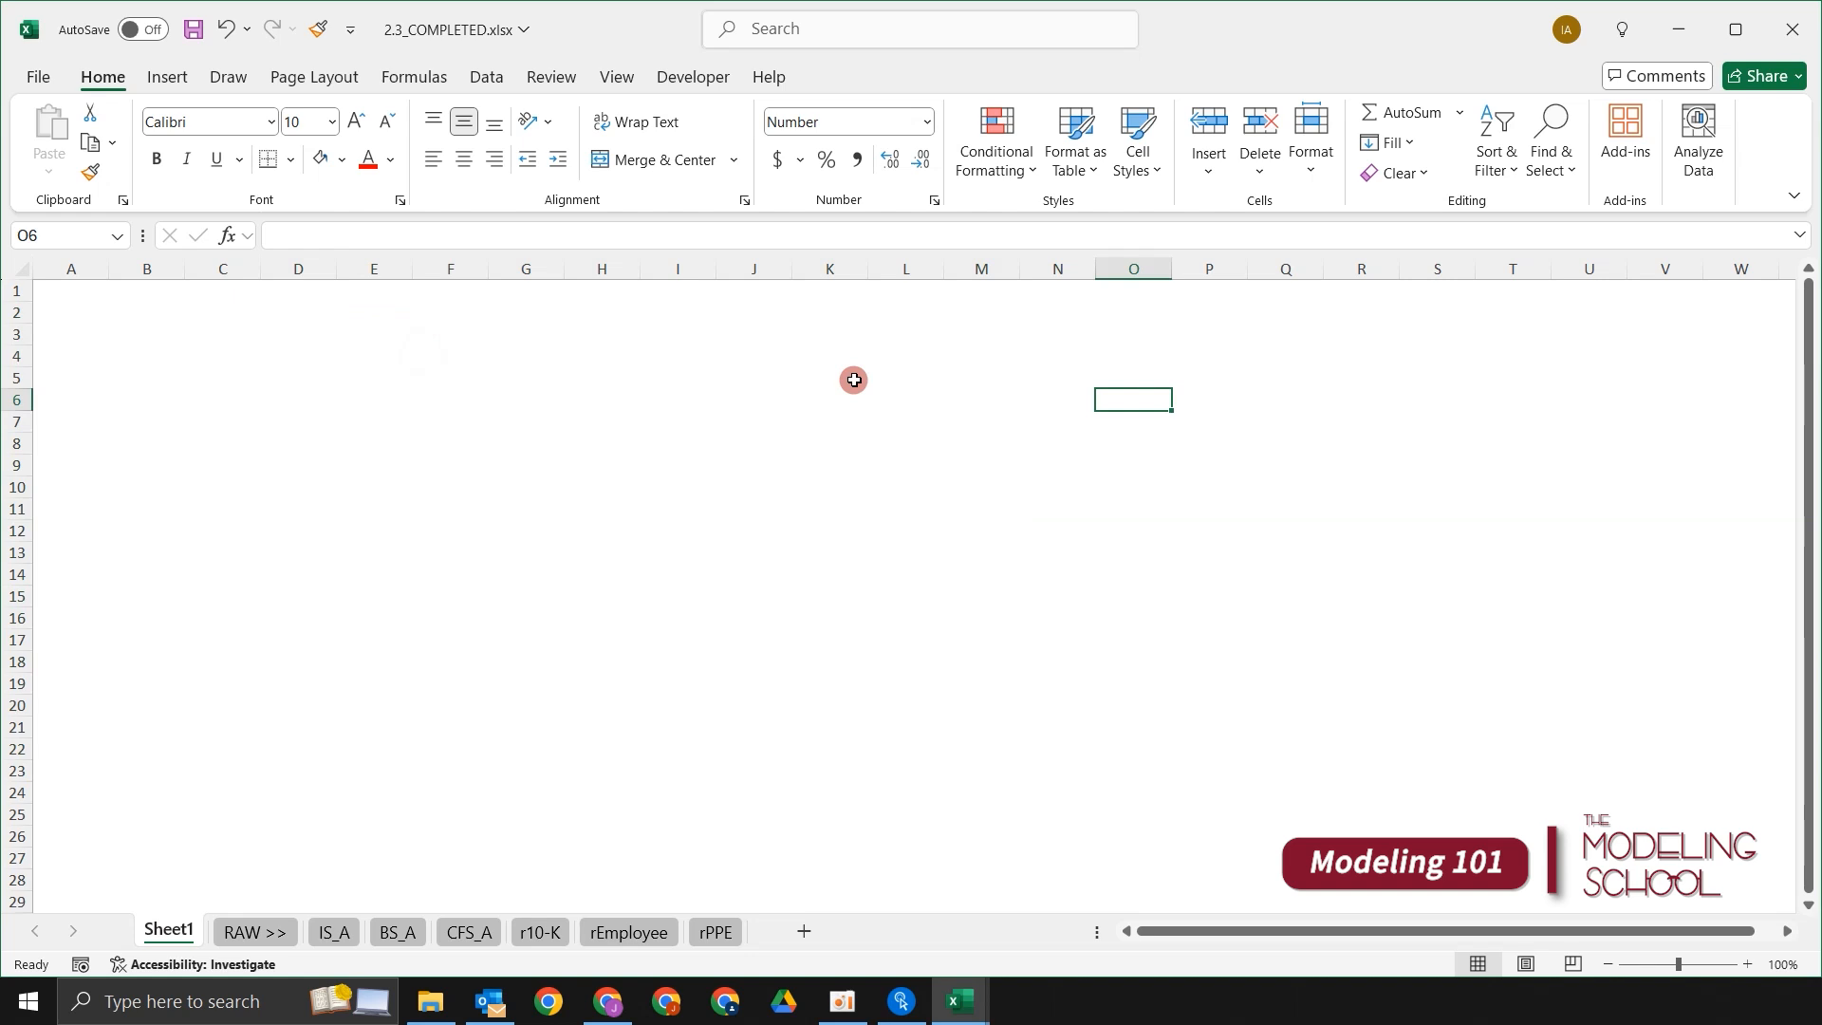
pyautogui.press('Up')
pyautogui.press('Up')
pyautogui.press('Up')
pyautogui.press('Left')
pyautogui.press('Left')
pyautogui.press('Left')
pyautogui.press('Left')
pyautogui.press('Left')
pyautogui.press('Left')
pyautogui.press('Left')
pyautogui.press('Left')
pyautogui.press('Left')
pyautogui.press('Left')
pyautogui.press('Left')
pyautogui.press('Left')
pyautogui.press('Left')
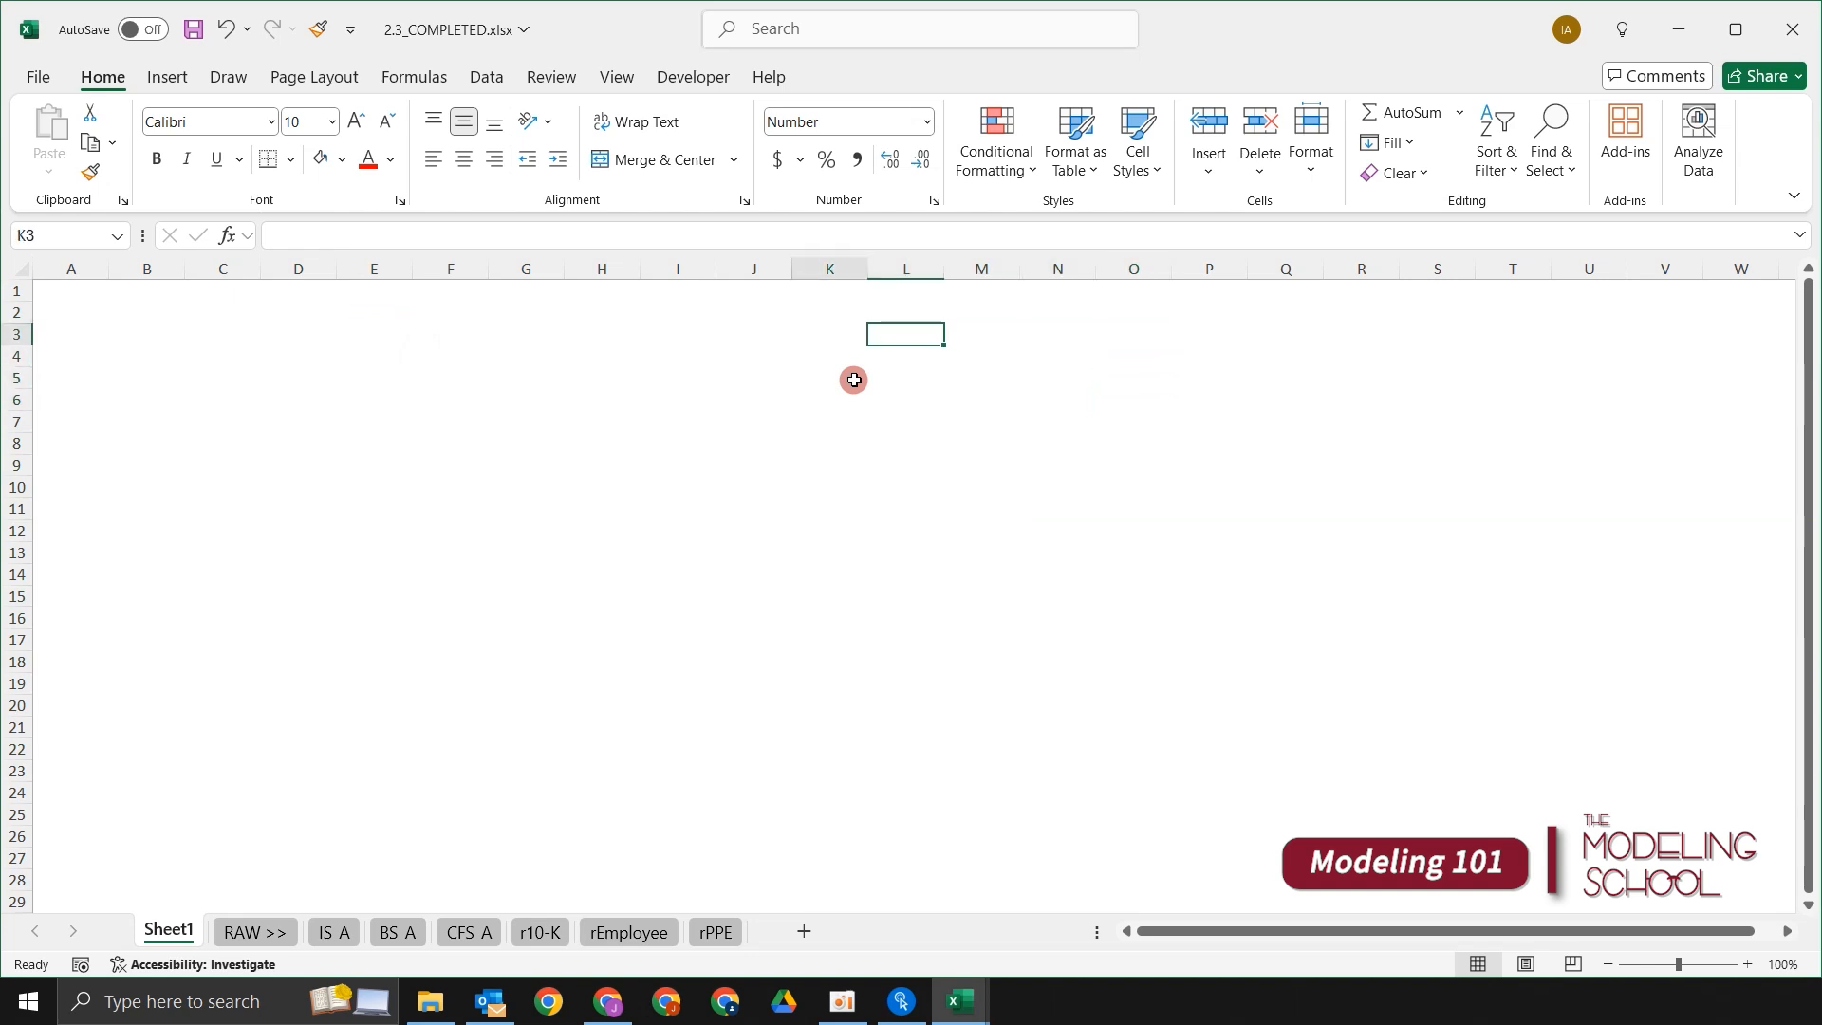
pyautogui.press('Left')
pyautogui.press('Right')
pyautogui.press('Right')
pyautogui.press('Right')
pyautogui.press('Right')
pyautogui.press('Right')
pyautogui.press('Right')
pyautogui.hotkey('ctrl', 'space')
pyautogui.press('Left')
pyautogui.press('Left')
pyautogui.press('Left')
pyautogui.press('Left')
pyautogui.press('Left')
pyautogui.press('Left')
pyautogui.hotkey('ctrl', 'space')
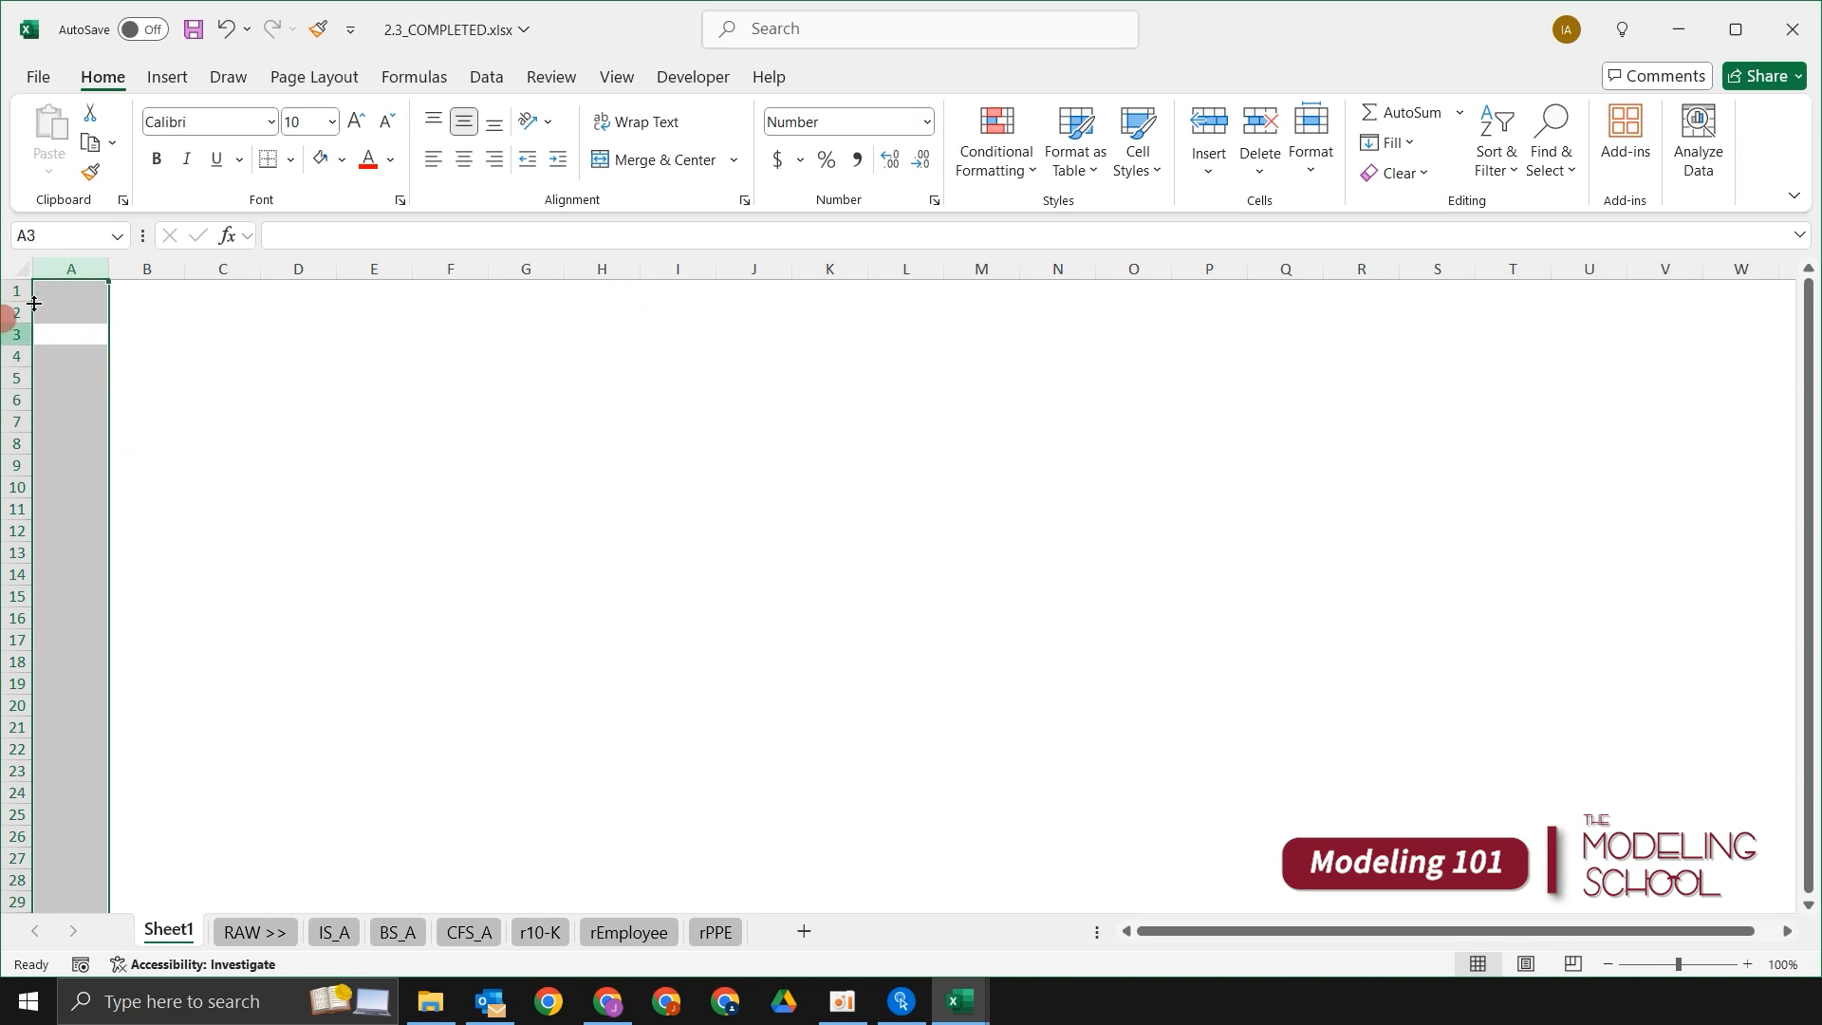
# Step: Set the width of column A to 2
pyautogui.click(148, 398)
pyautogui.press('Left')
pyautogui.press('Right')
pyautogui.press('Left')
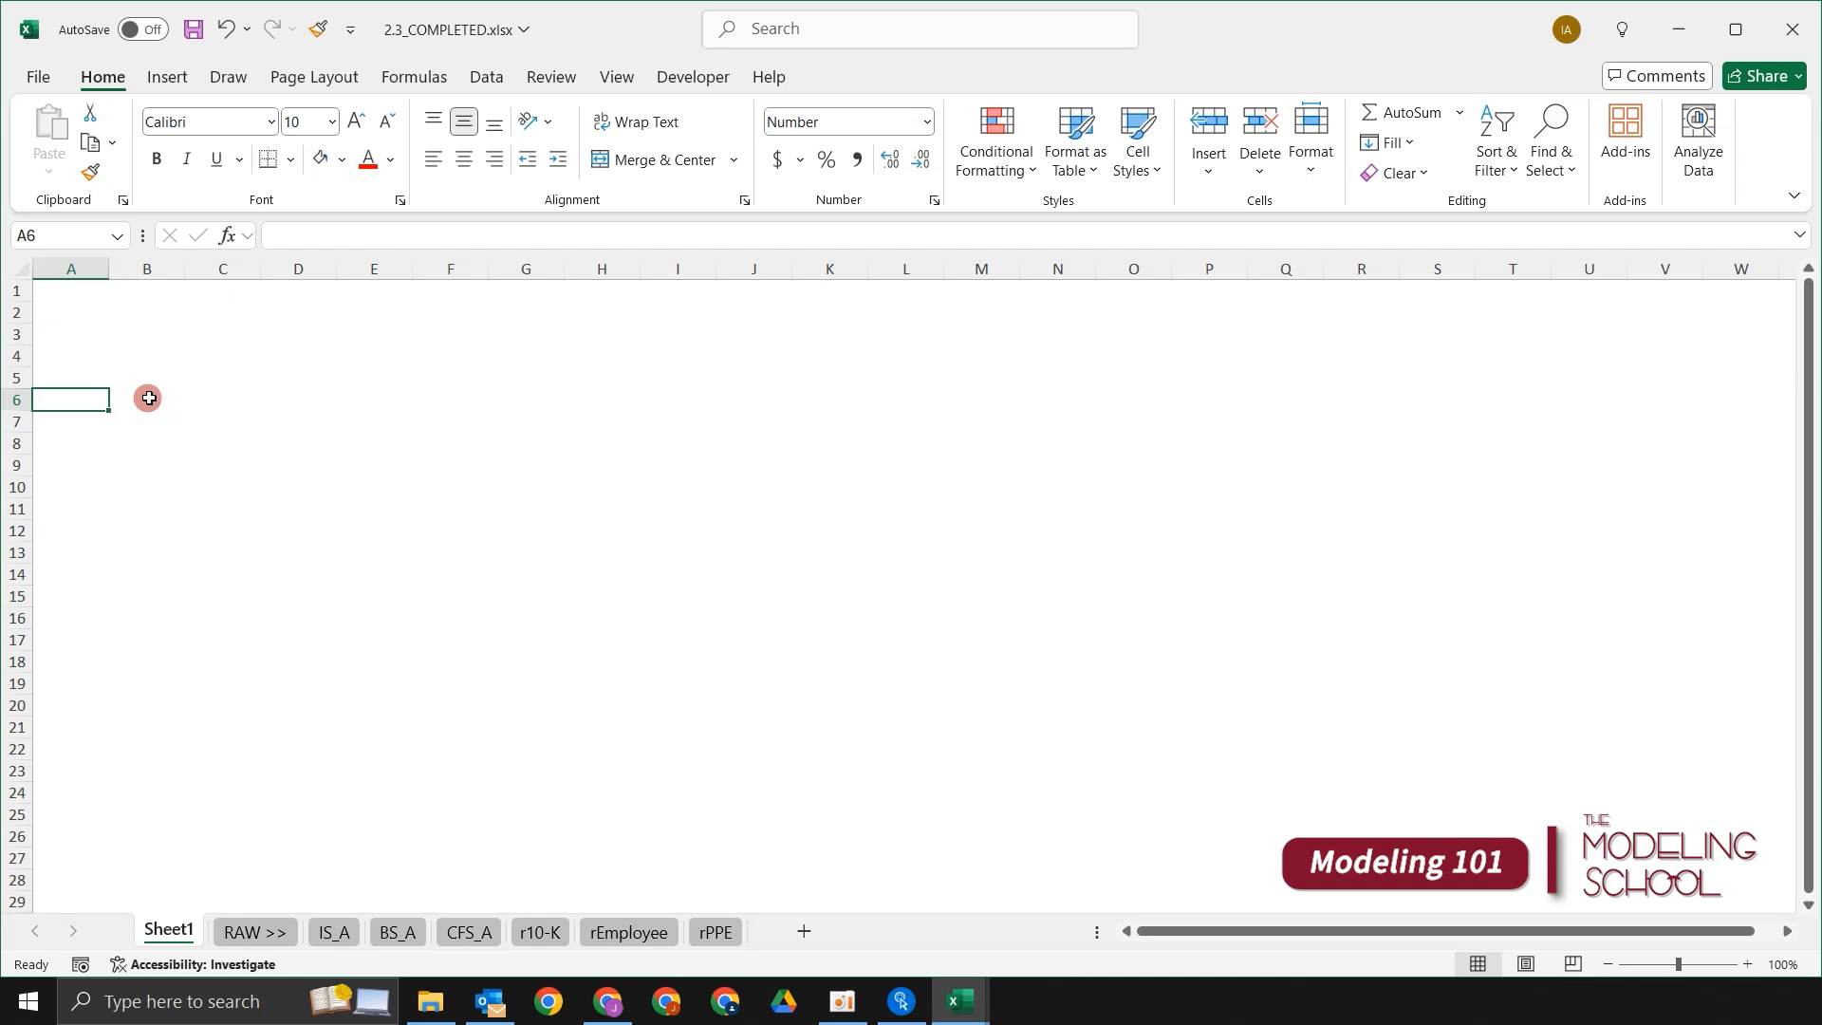
pyautogui.press('alt')
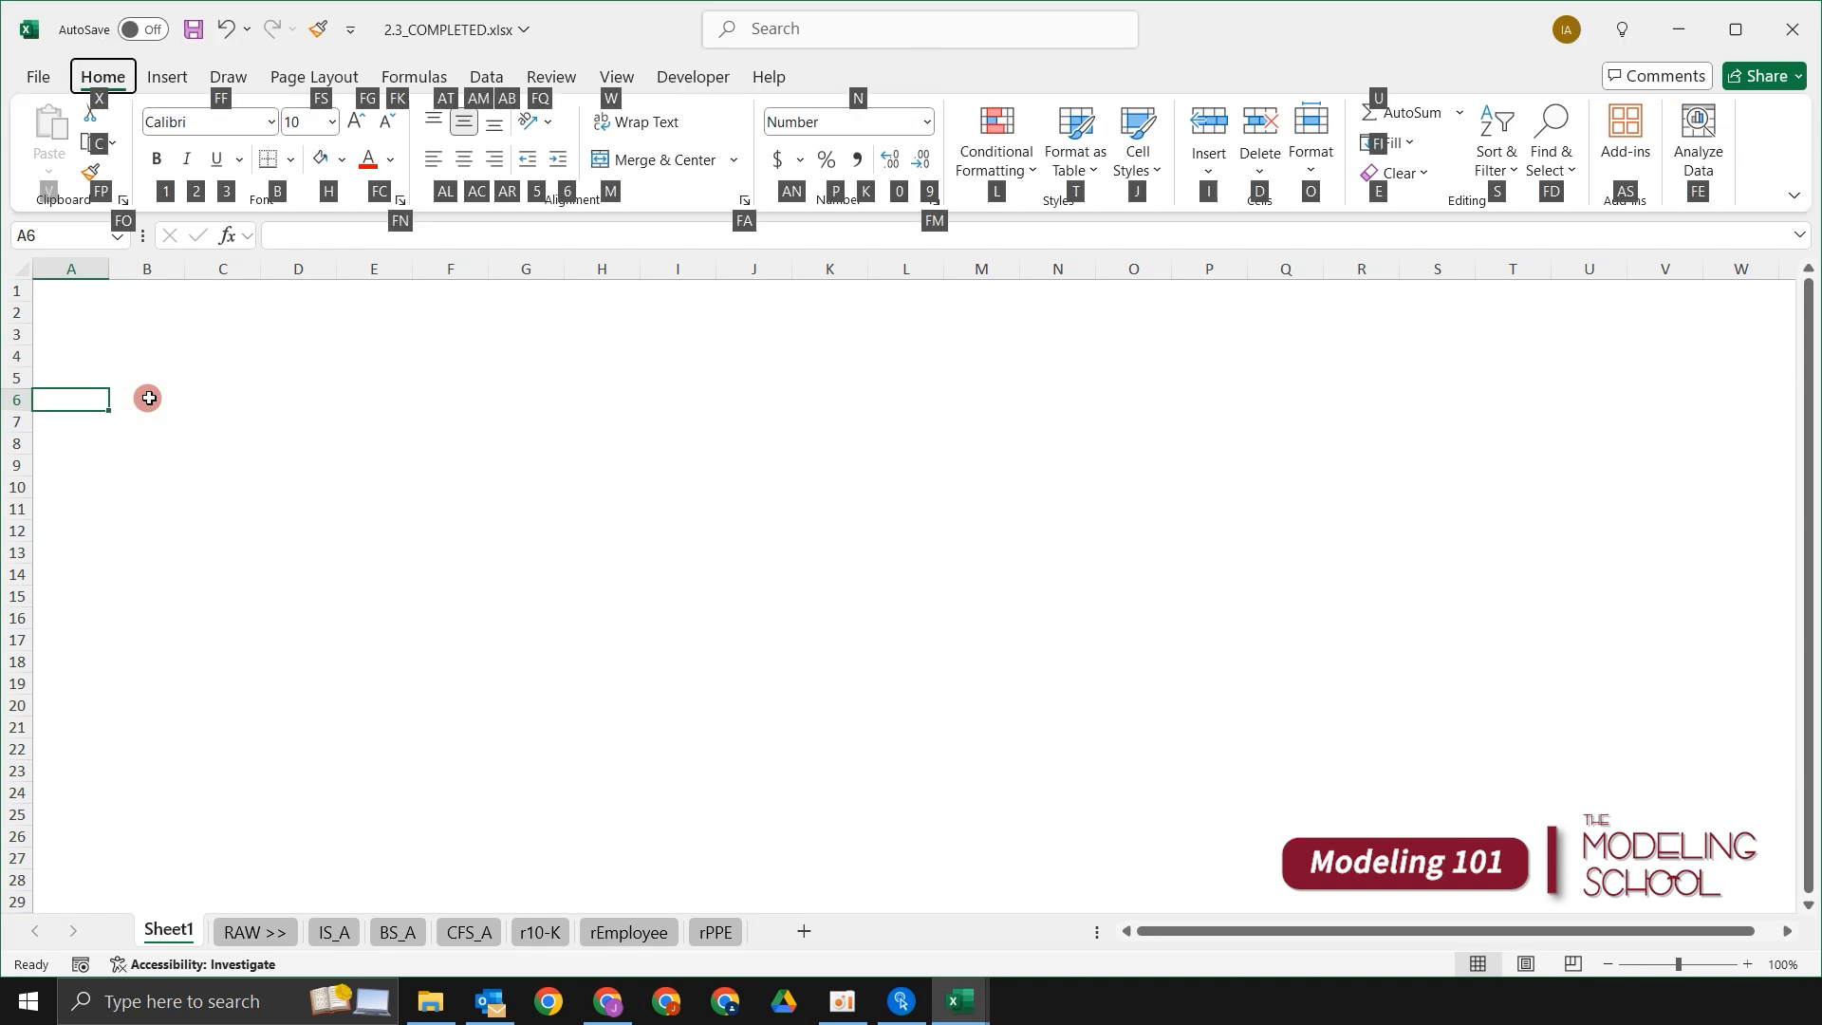
pyautogui.press('o')
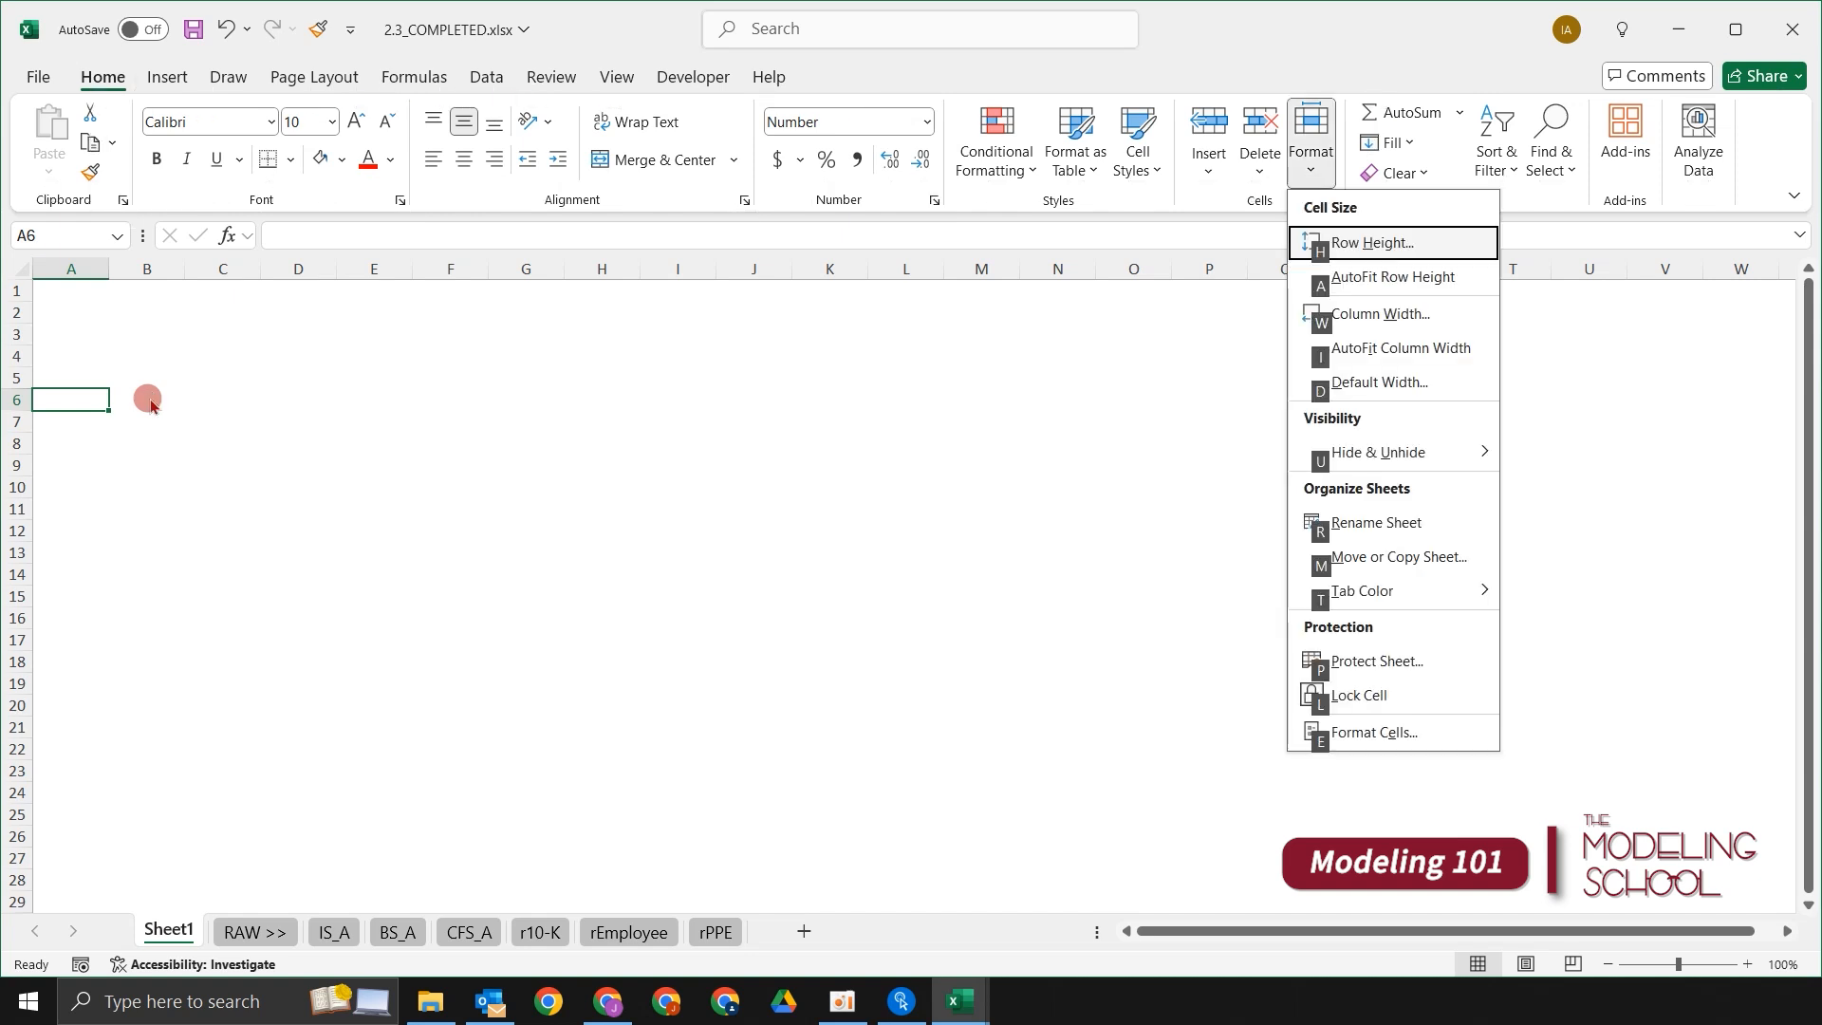
pyautogui.press('w')
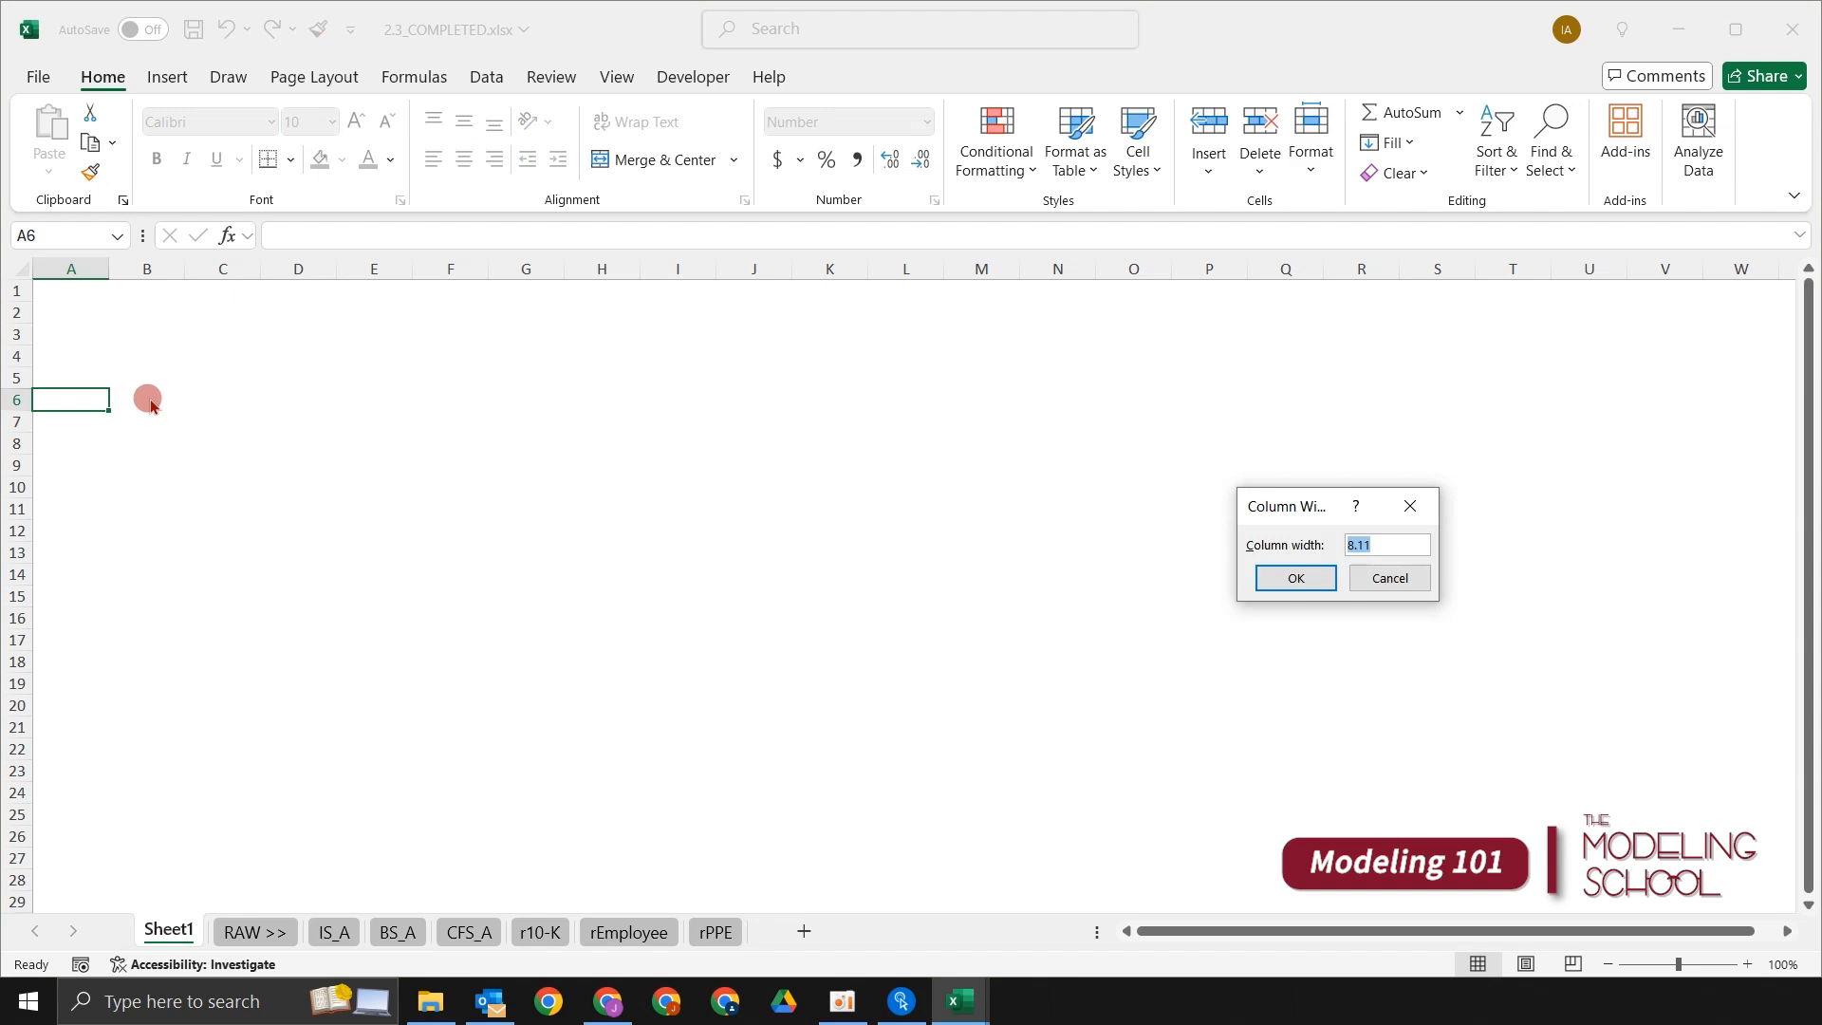
pyautogui.write('2')
pyautogui.press('Return')
pyautogui.press('Up')
pyautogui.hotkey('ctrl', 'space')
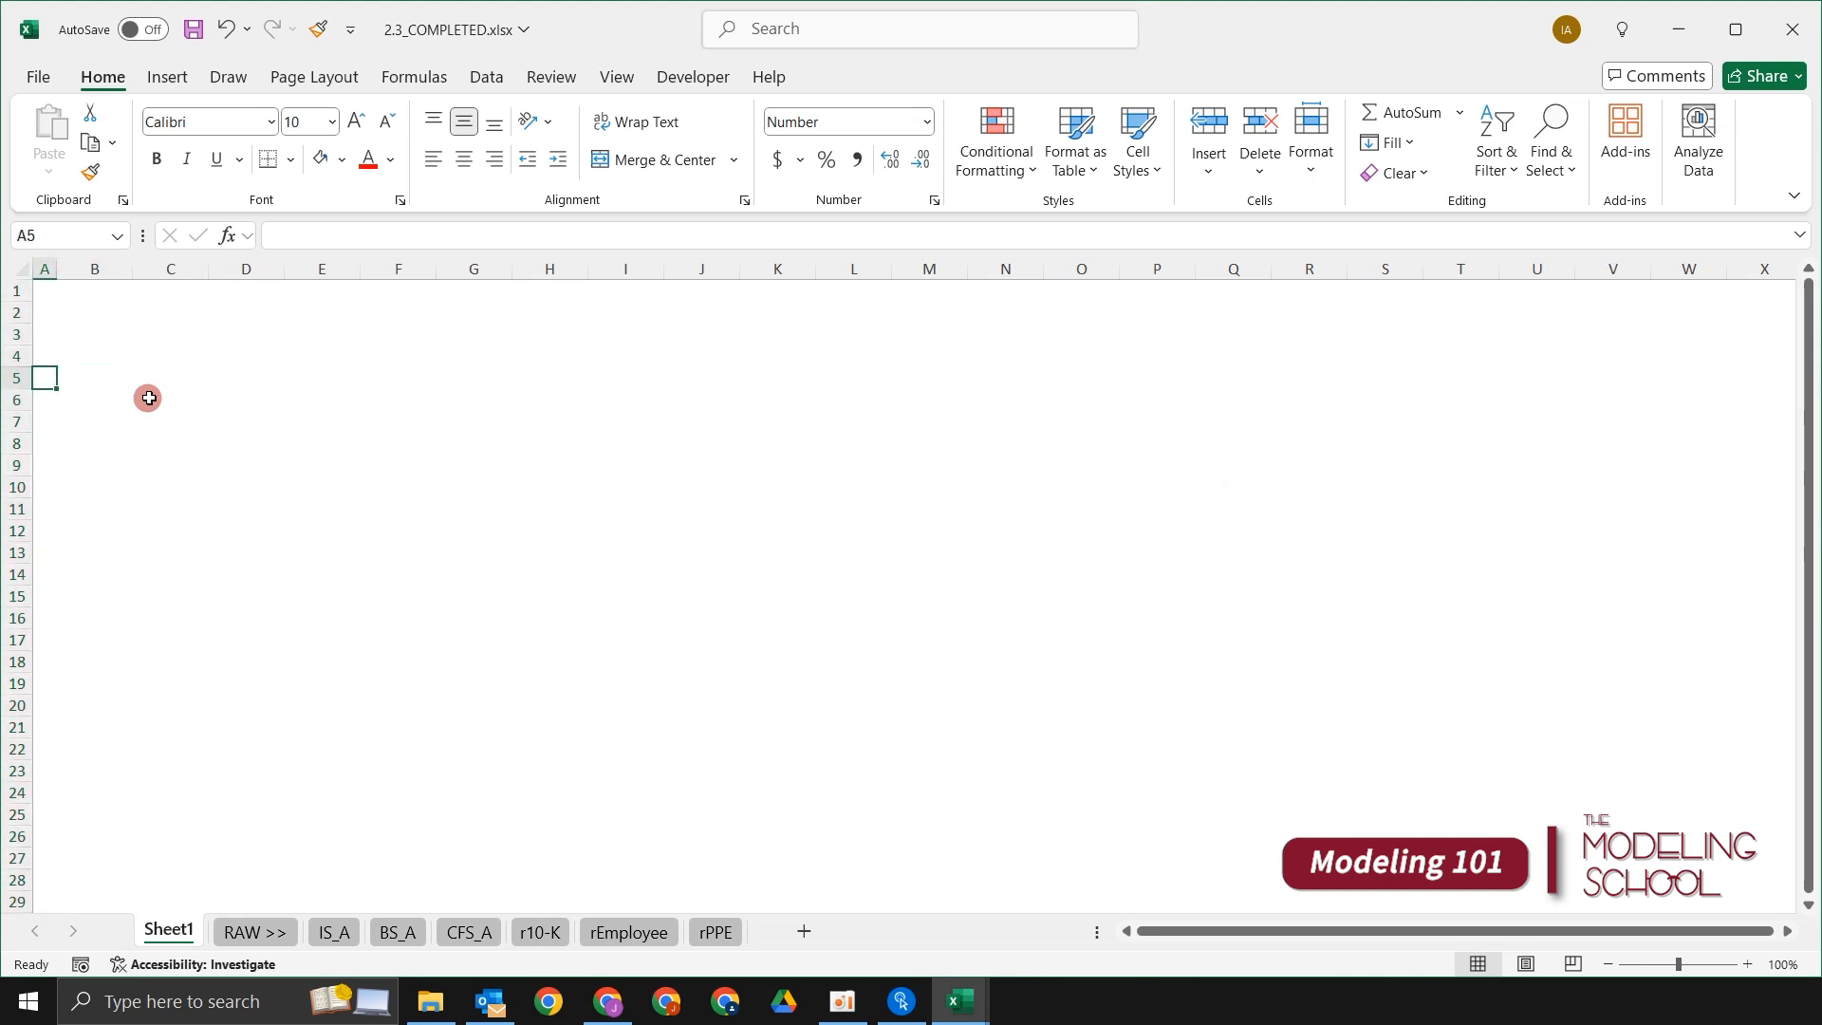
pyautogui.press('Right')
pyautogui.press('Left')
pyautogui.hotkey('ctrl', 'space')
pyautogui.press('Right')
pyautogui.press('Left')
pyautogui.hotkey('ctrl', 'space')
pyautogui.press('Down')
pyautogui.press('Up')
pyautogui.press('Up')
pyautogui.press('Down')
pyautogui.press('Right')
pyautogui.press('Left')
pyautogui.hotkey('ctrl', 'space')
pyautogui.press('Down')
# Step: Enter a trial x in column A and delete it again
pyautogui.press('Down')
pyautogui.write('x')
pyautogui.press('Down')
pyautogui.press('Down')
pyautogui.press('Down')
pyautogui.press('Up')
pyautogui.press('Up')
pyautogui.press('Up')
pyautogui.press('Delete')
pyautogui.press('Down')
pyautogui.press('Down')
pyautogui.press('Down')
pyautogui.press('Down')
pyautogui.press('Down')
pyautogui.press('Down')
pyautogui.press('Down')
pyautogui.press('Down')
pyautogui.press('Down')
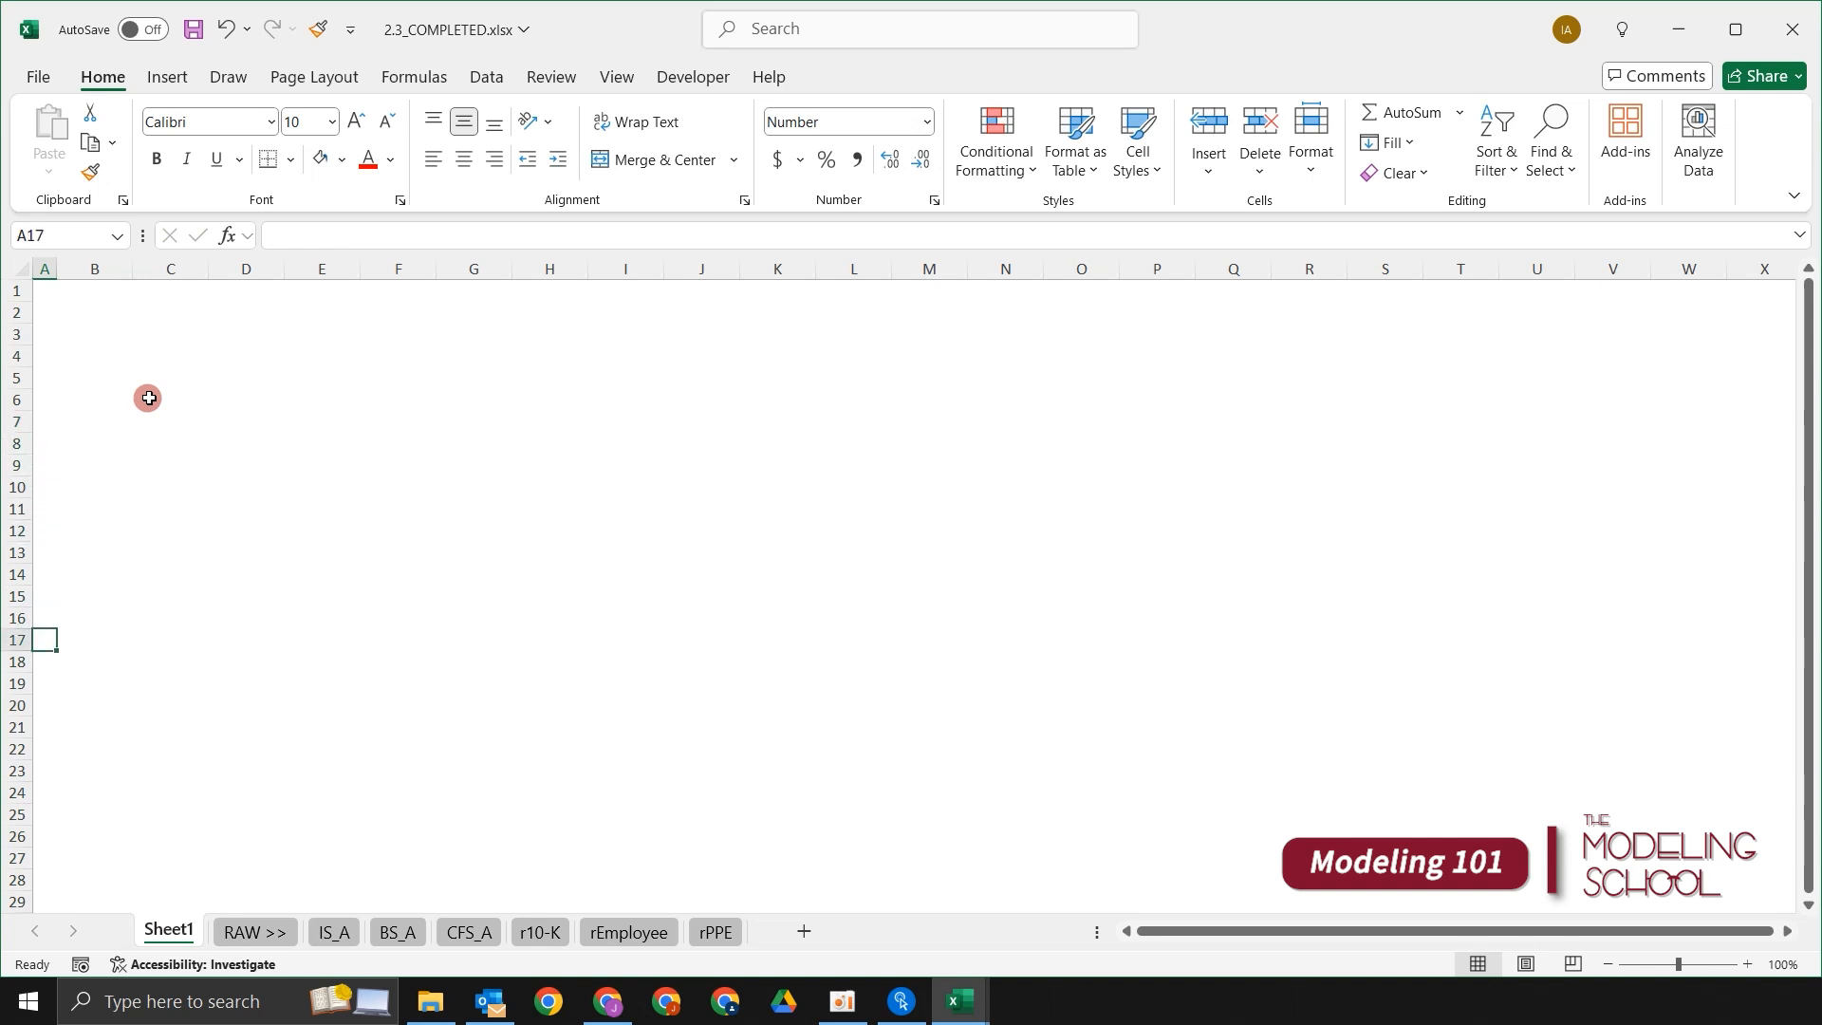
pyautogui.press('Up')
pyautogui.press('Right')
pyautogui.press('Right')
pyautogui.press('Left')
pyautogui.press('Left')
pyautogui.press('Down')
pyautogui.press('Down')
pyautogui.press('Down')
pyautogui.press('Up')
pyautogui.press('Up')
pyautogui.press('Up')
pyautogui.press('Right')
pyautogui.press('Right')
pyautogui.press('Left')
pyautogui.press('Left')
pyautogui.press('Right')
pyautogui.press('Right')
pyautogui.press('Left')
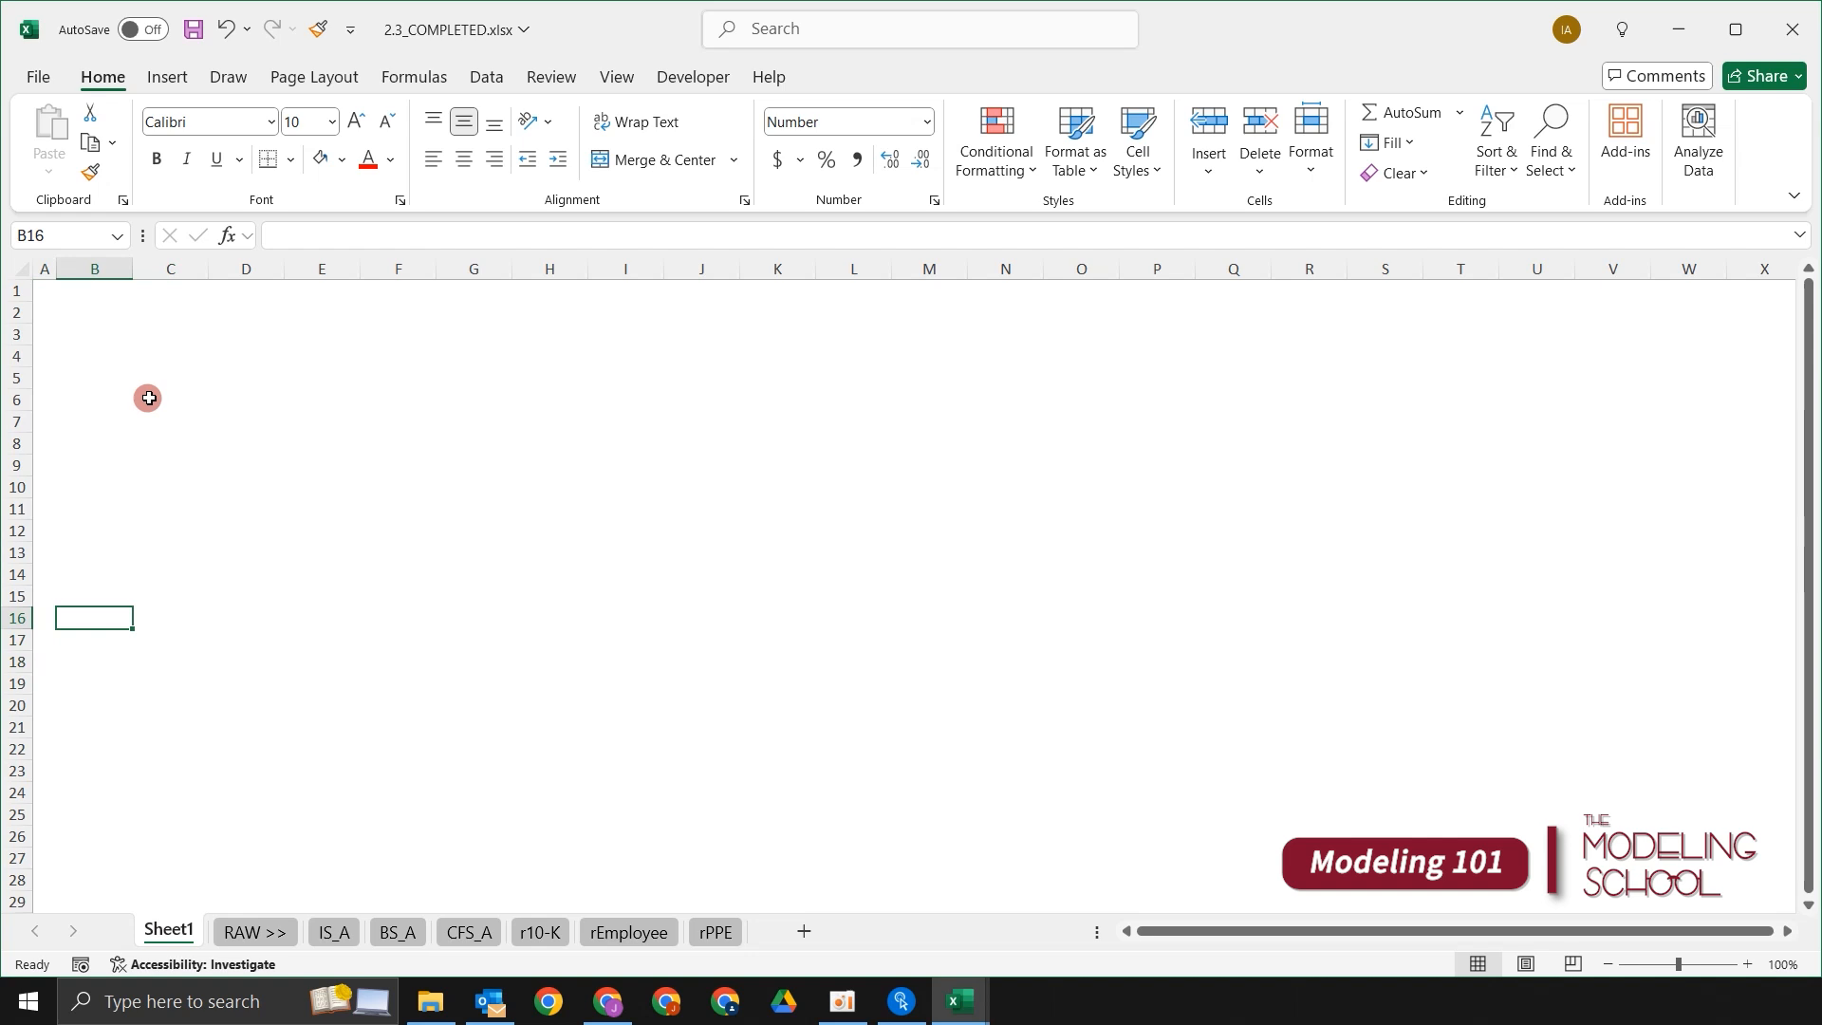
# Step: Set the width of columns B through R to 7.5
pyautogui.press('Up')
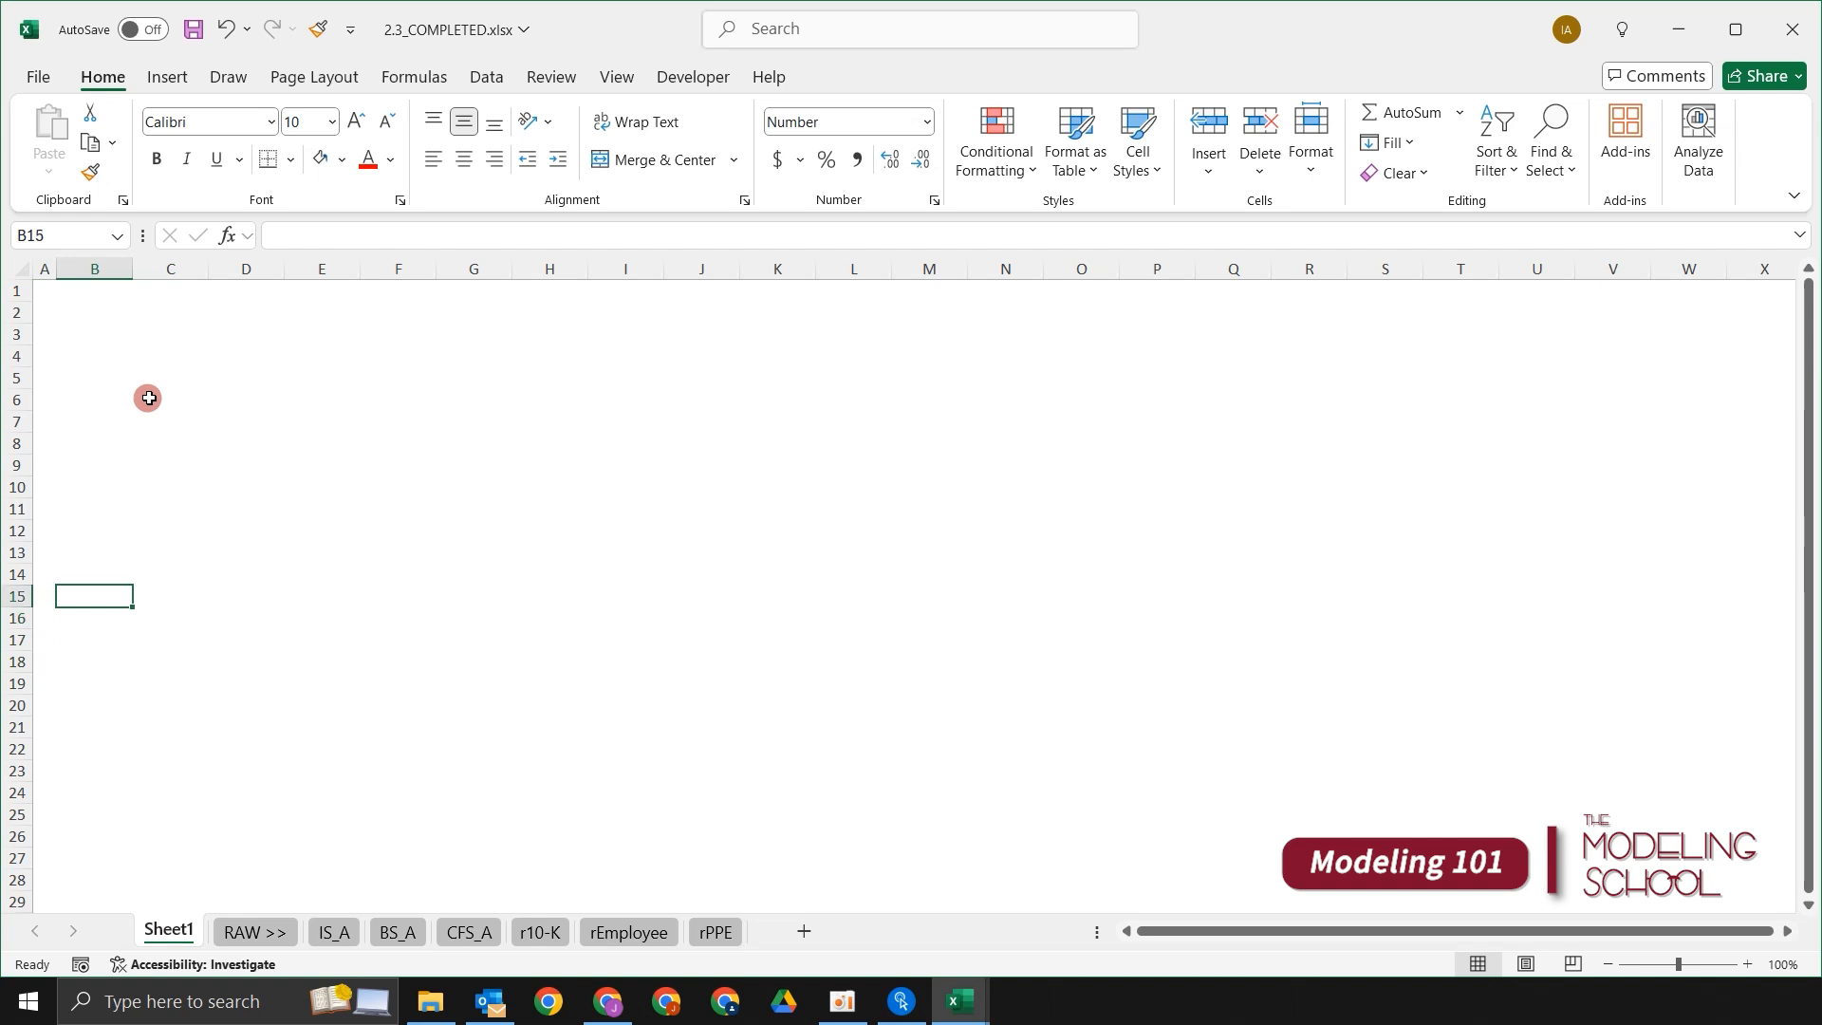
pyautogui.hotkey('shift', 'Right')
pyautogui.hotkey('shift', 'Right')
pyautogui.hotkey('shift', 'Right')
pyautogui.hotkey('shift', 'Right')
pyautogui.hotkey('shift', 'Right')
pyautogui.hotkey('shift', 'Right')
pyautogui.hotkey('shift', 'Right')
pyautogui.hotkey('shift', 'Right')
pyautogui.hotkey('shift', 'Right')
pyautogui.hotkey('shift', 'Right')
pyautogui.hotkey('shift', 'Right')
pyautogui.hotkey('shift', 'Right')
pyautogui.hotkey('shift', 'Right')
pyautogui.hotkey('shift', 'Right')
pyautogui.hotkey('shift', 'Right')
pyautogui.hotkey('shift', 'Right')
pyautogui.hotkey('shift', 'Right')
pyautogui.hotkey('shift', 'Right')
pyautogui.hotkey('shift', 'Right')
pyautogui.hotkey('shift', 'Right')
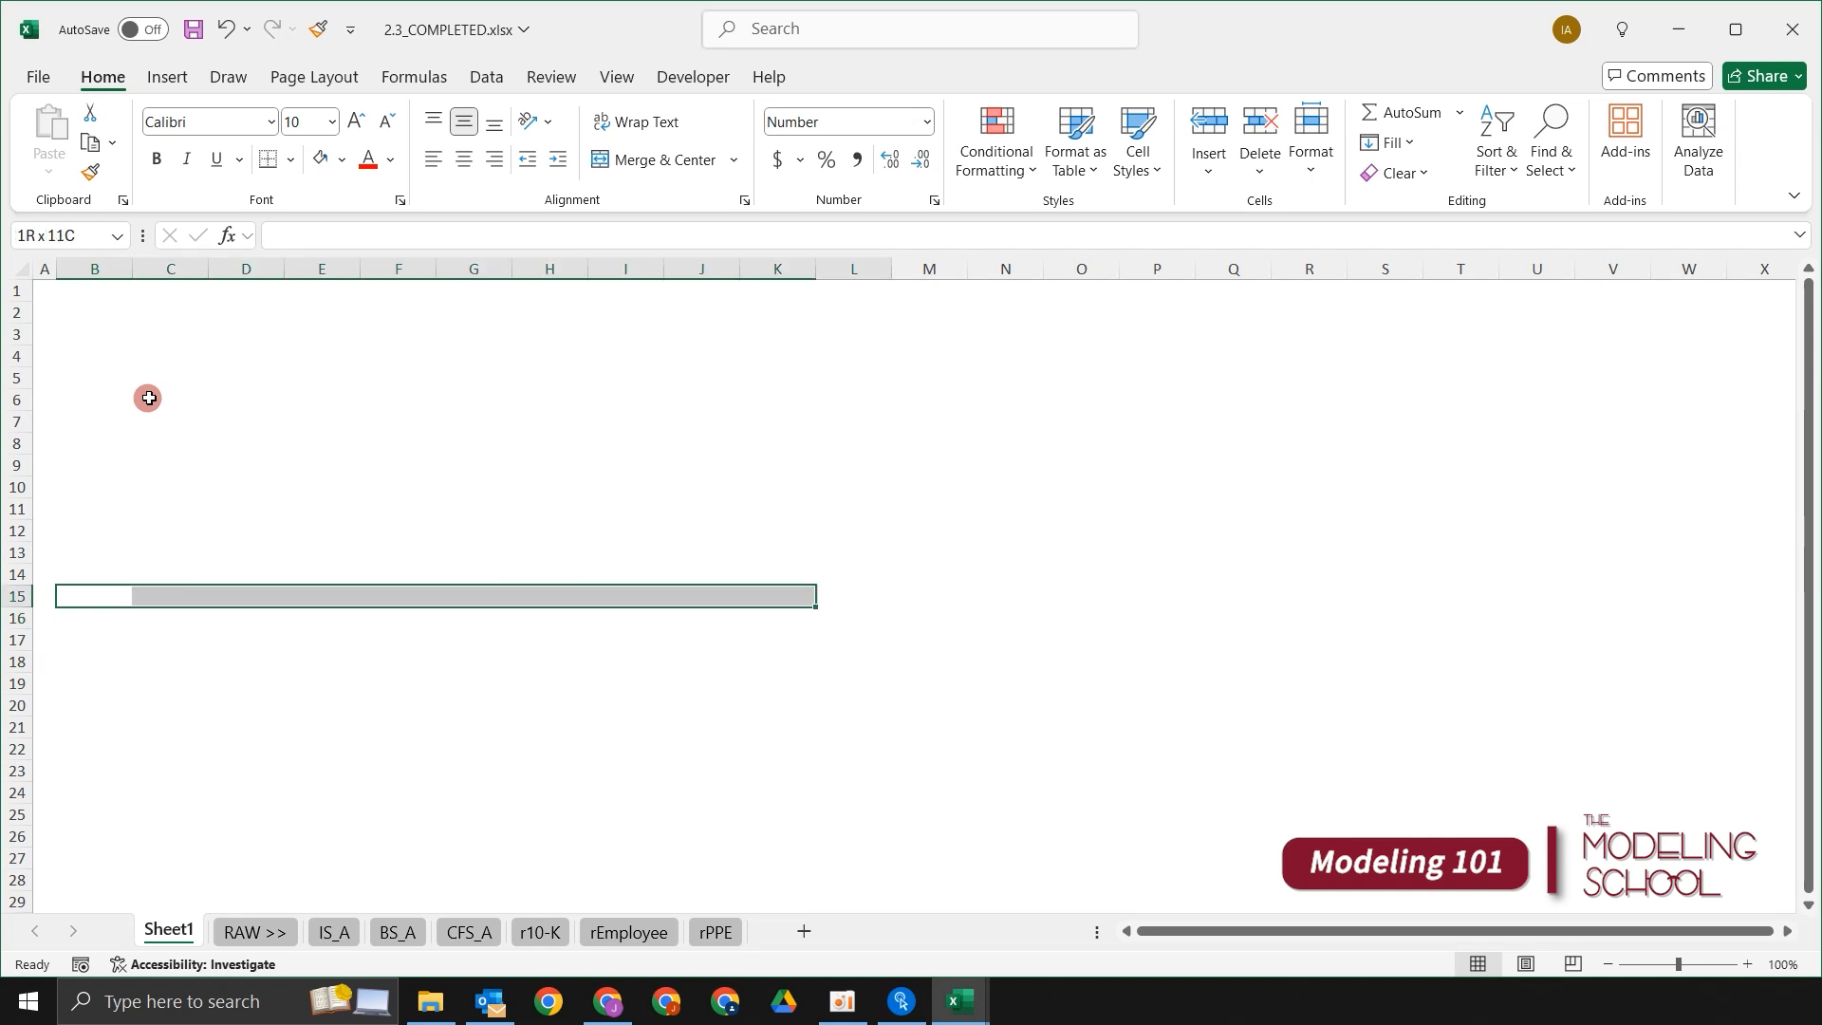
pyautogui.hotkey('shift', 'Left')
pyautogui.hotkey('shift', 'Left')
pyautogui.hotkey('shift', 'Left')
pyautogui.hotkey('shift', 'Left')
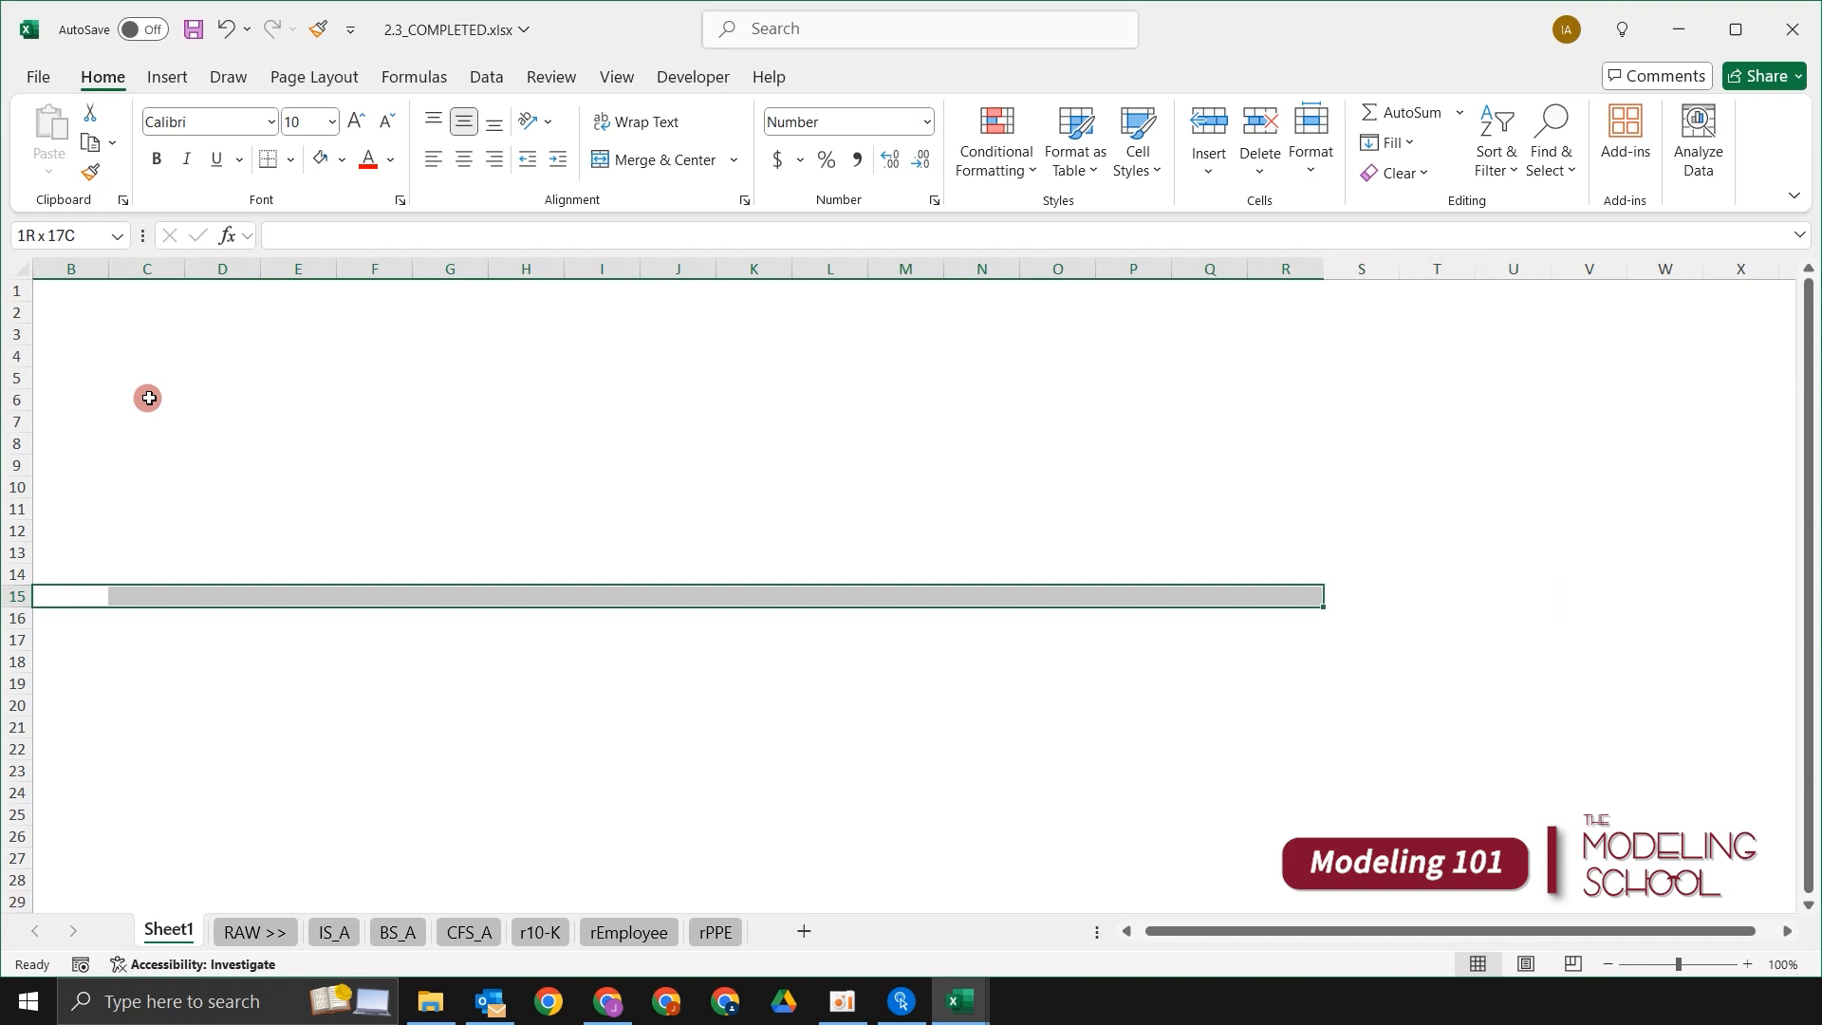
pyautogui.moveTo(1292, 930); pyautogui.dragTo(1285, 929)
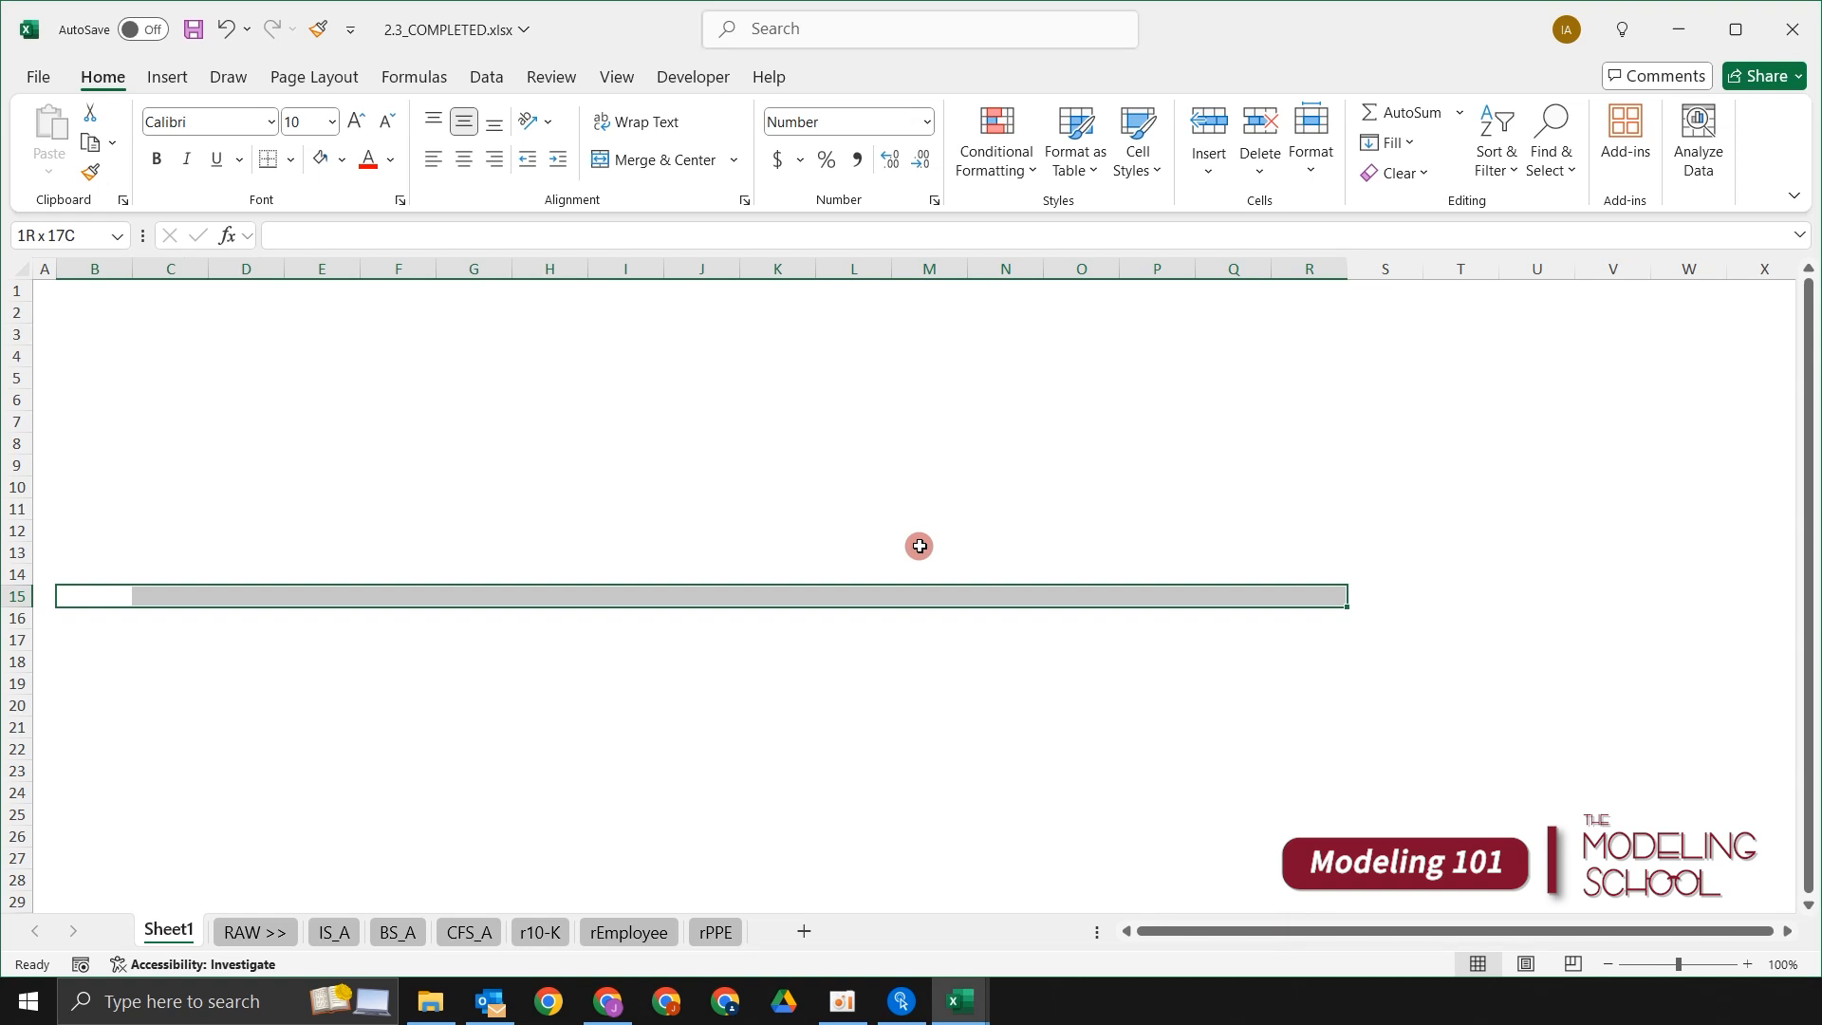
pyautogui.press('alt')
pyautogui.press('h')
pyautogui.press('o')
pyautogui.press('w')
pyautogui.write('7')
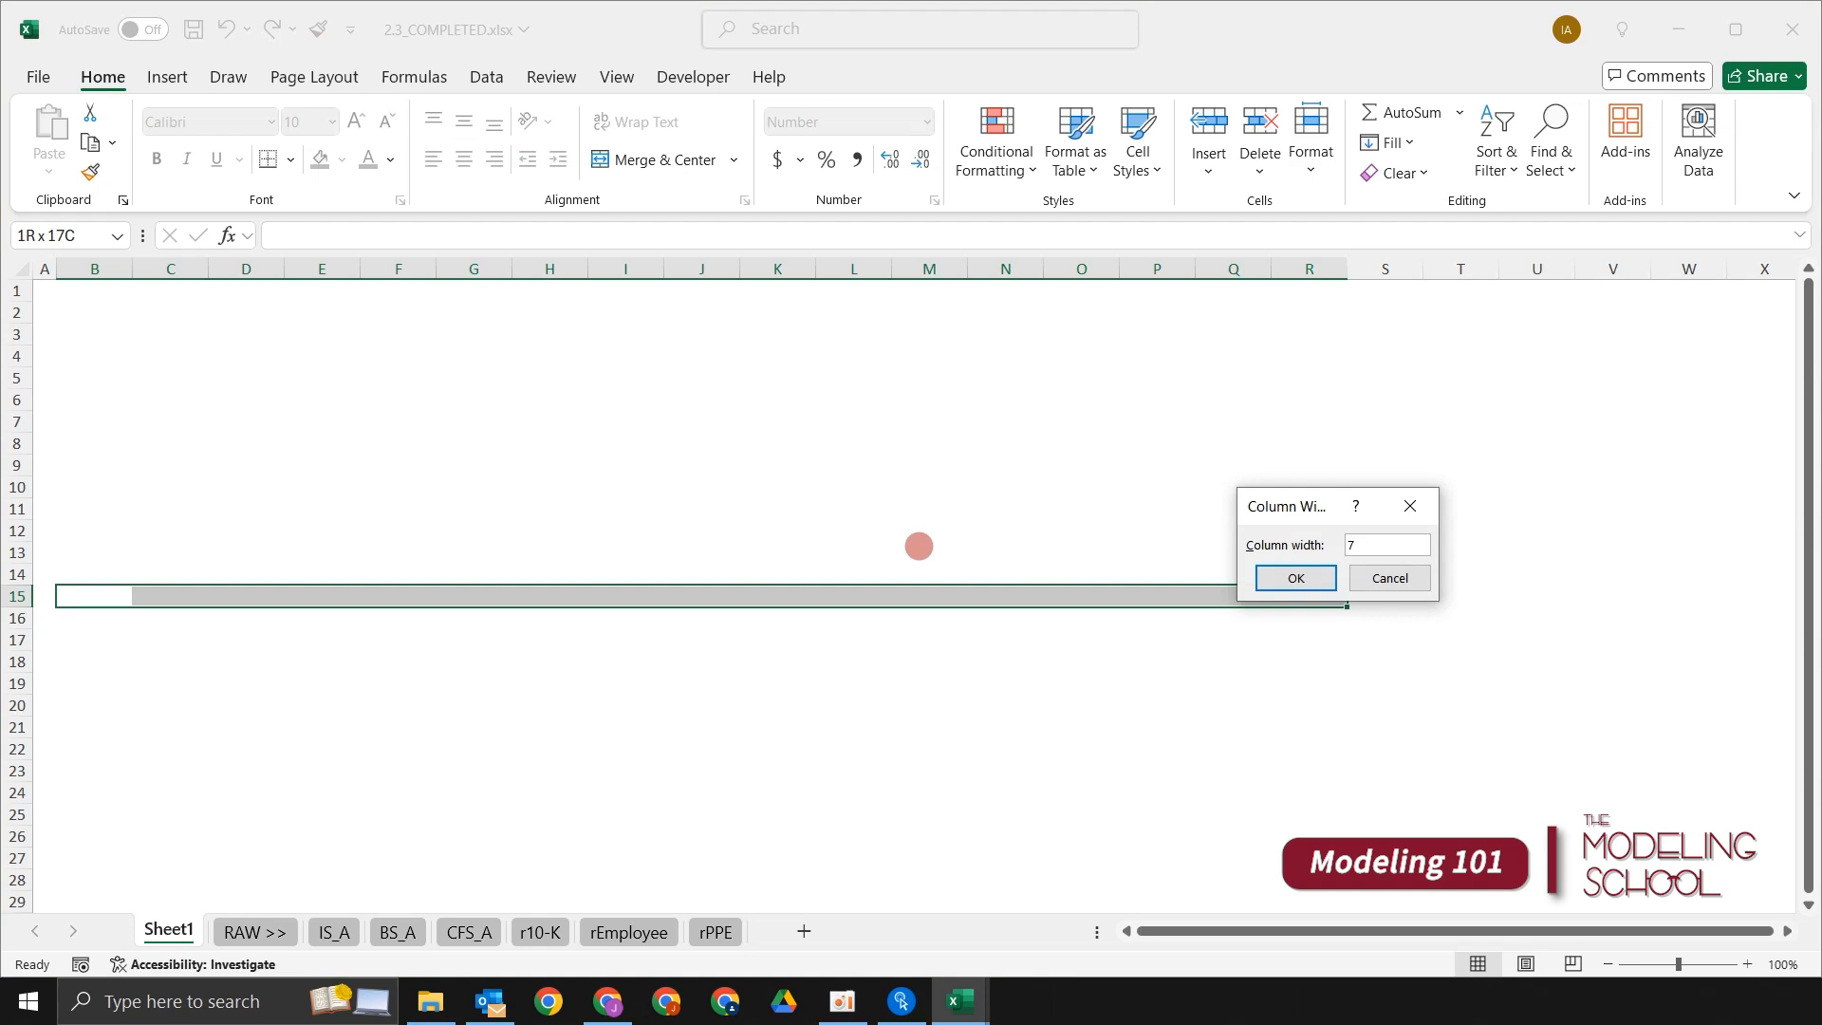
pyautogui.write('.5')
pyautogui.press('Return')
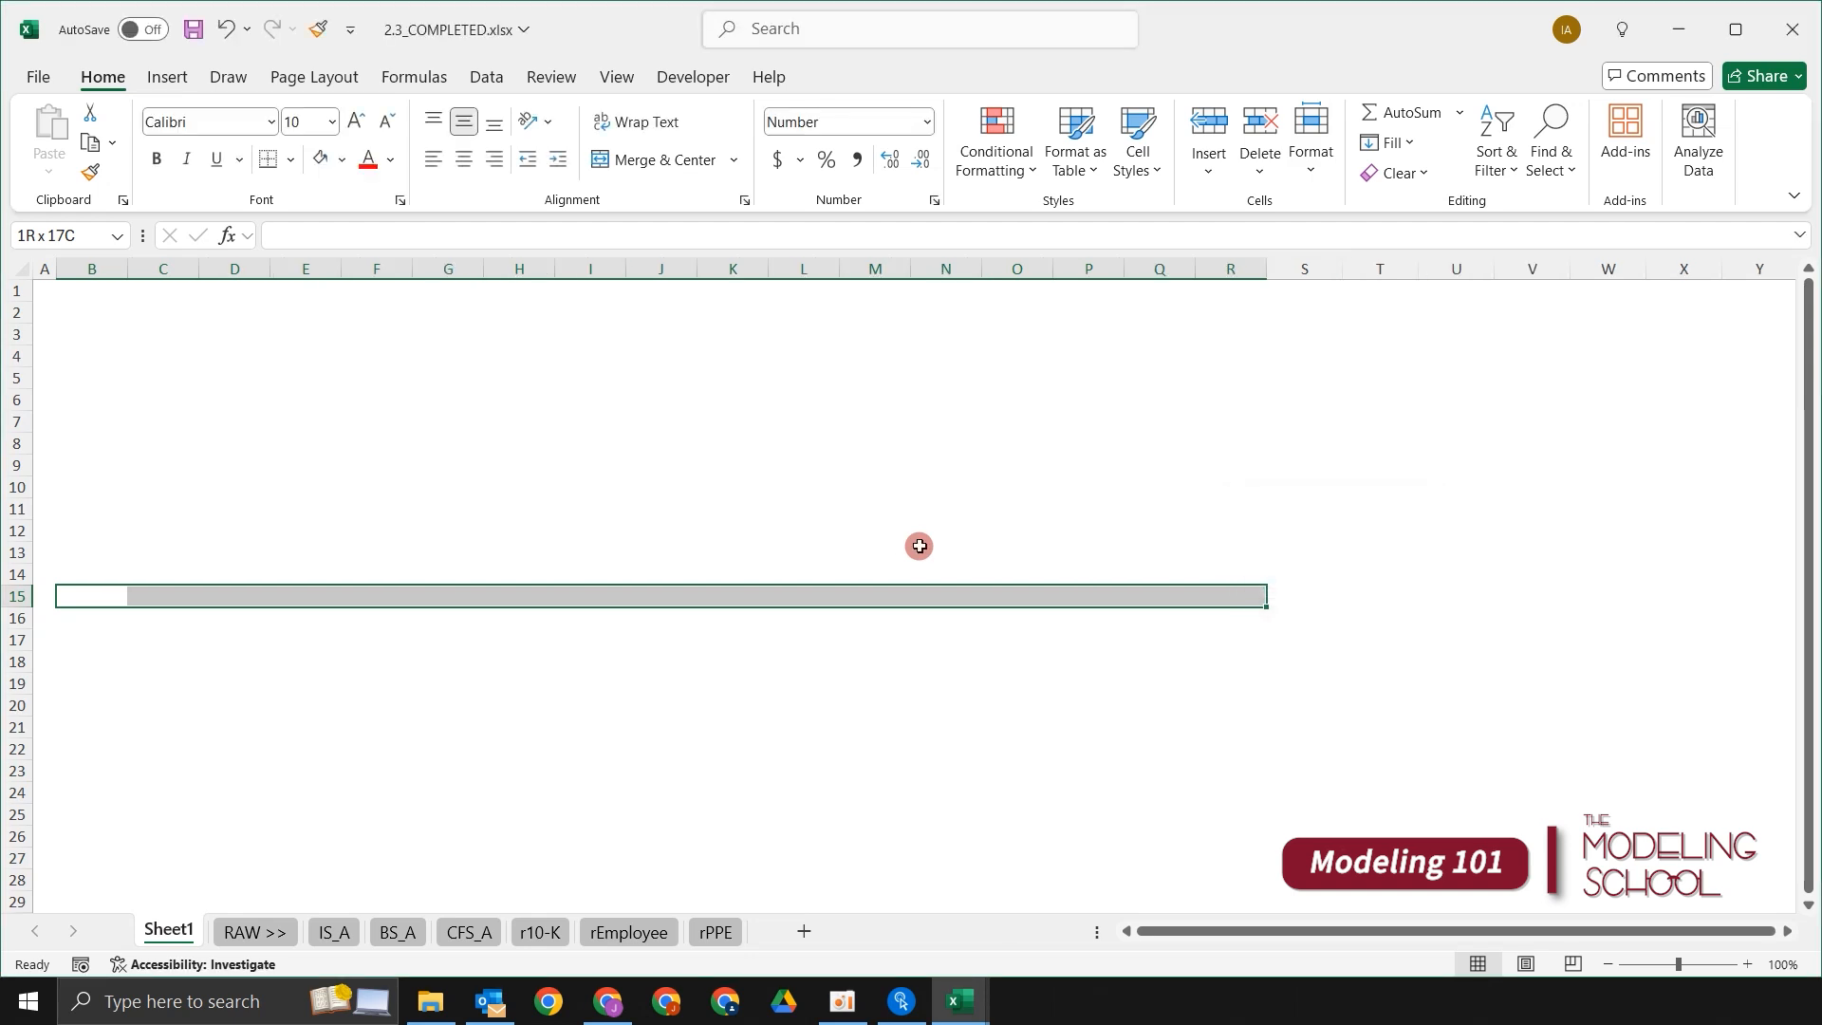
pyautogui.press('Up')
pyautogui.press('Up')
pyautogui.press('Up')
pyautogui.press('Up')
pyautogui.hotkey('shift', 'Right')
pyautogui.hotkey('shift', 'Right')
pyautogui.hotkey('shift', 'Right')
pyautogui.hotkey('shift', 'Right')
pyautogui.hotkey('shift', 'Right')
pyautogui.hotkey('shift', 'Right')
pyautogui.hotkey('shift', 'Right')
pyautogui.hotkey('shift', 'Right')
pyautogui.hotkey('shift', 'Right')
pyautogui.hotkey('shift', 'Right')
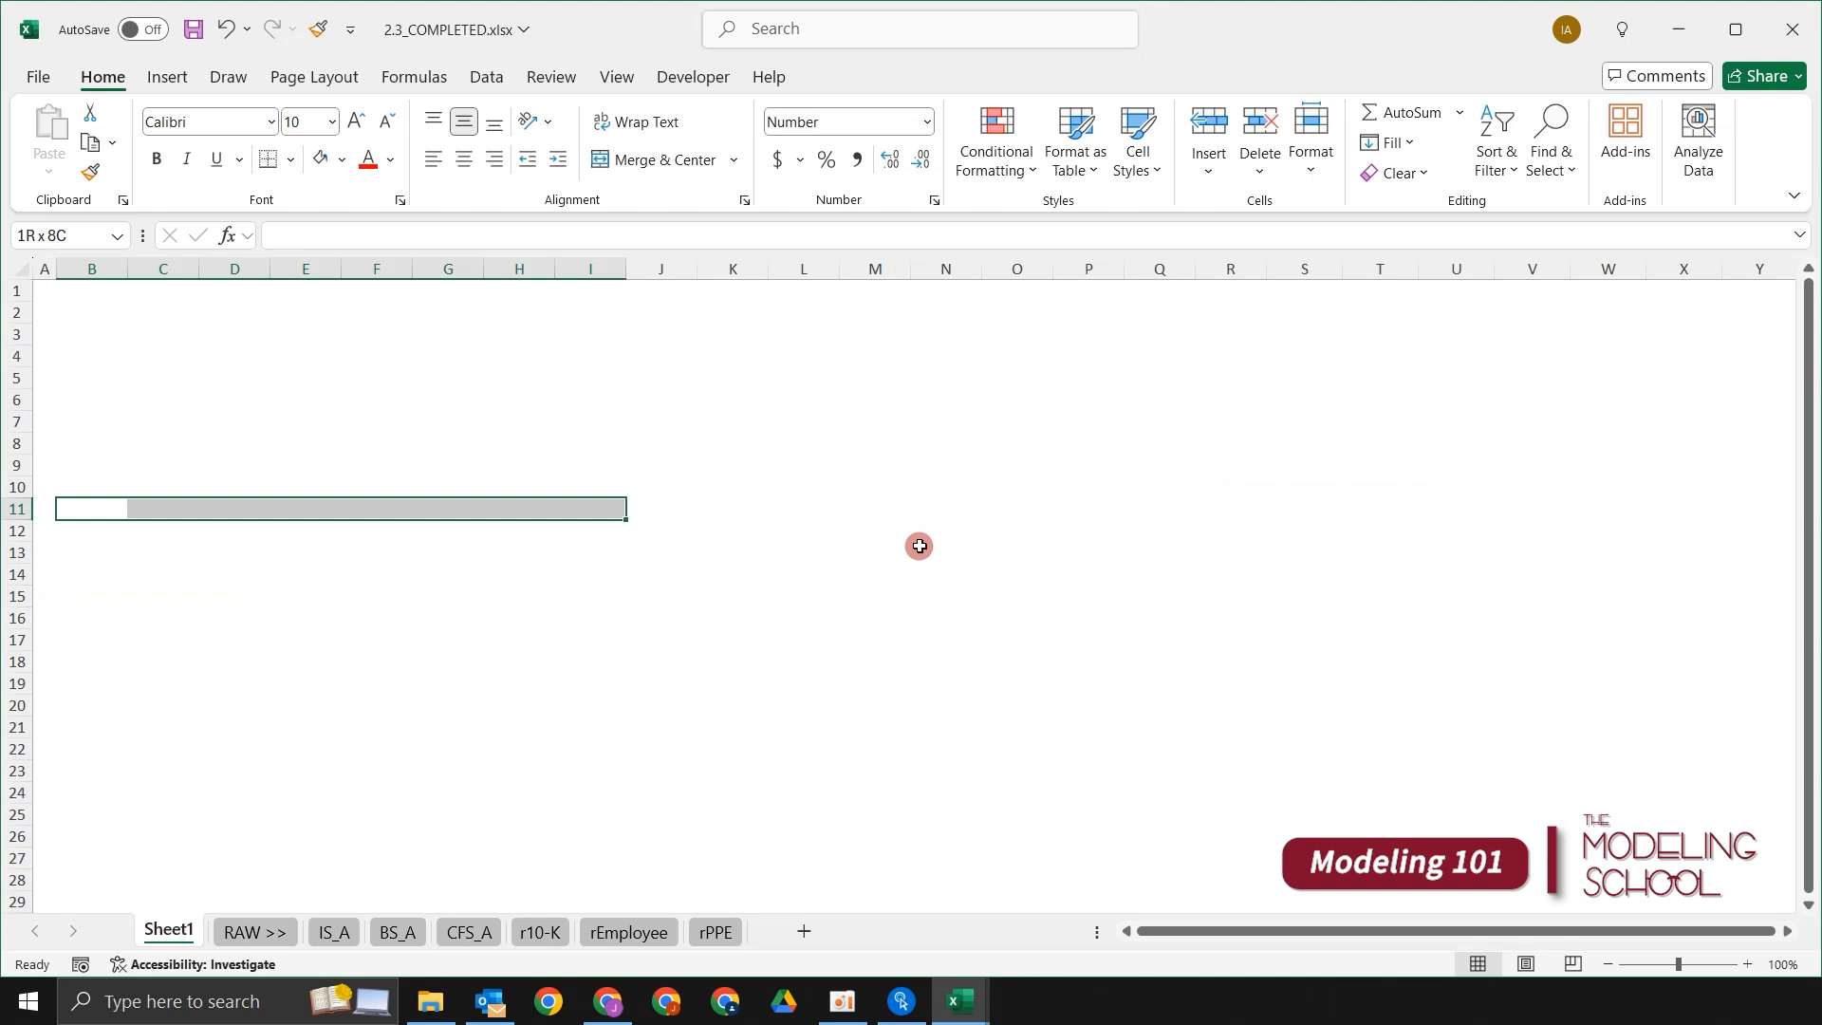
pyautogui.hotkey('shift', 'Right')
pyautogui.hotkey('shift', 'Right')
pyautogui.hotkey('shift', 'Right')
pyautogui.hotkey('shift', 'Right')
pyautogui.hotkey('shift', 'Right')
pyautogui.hotkey('shift', 'Right')
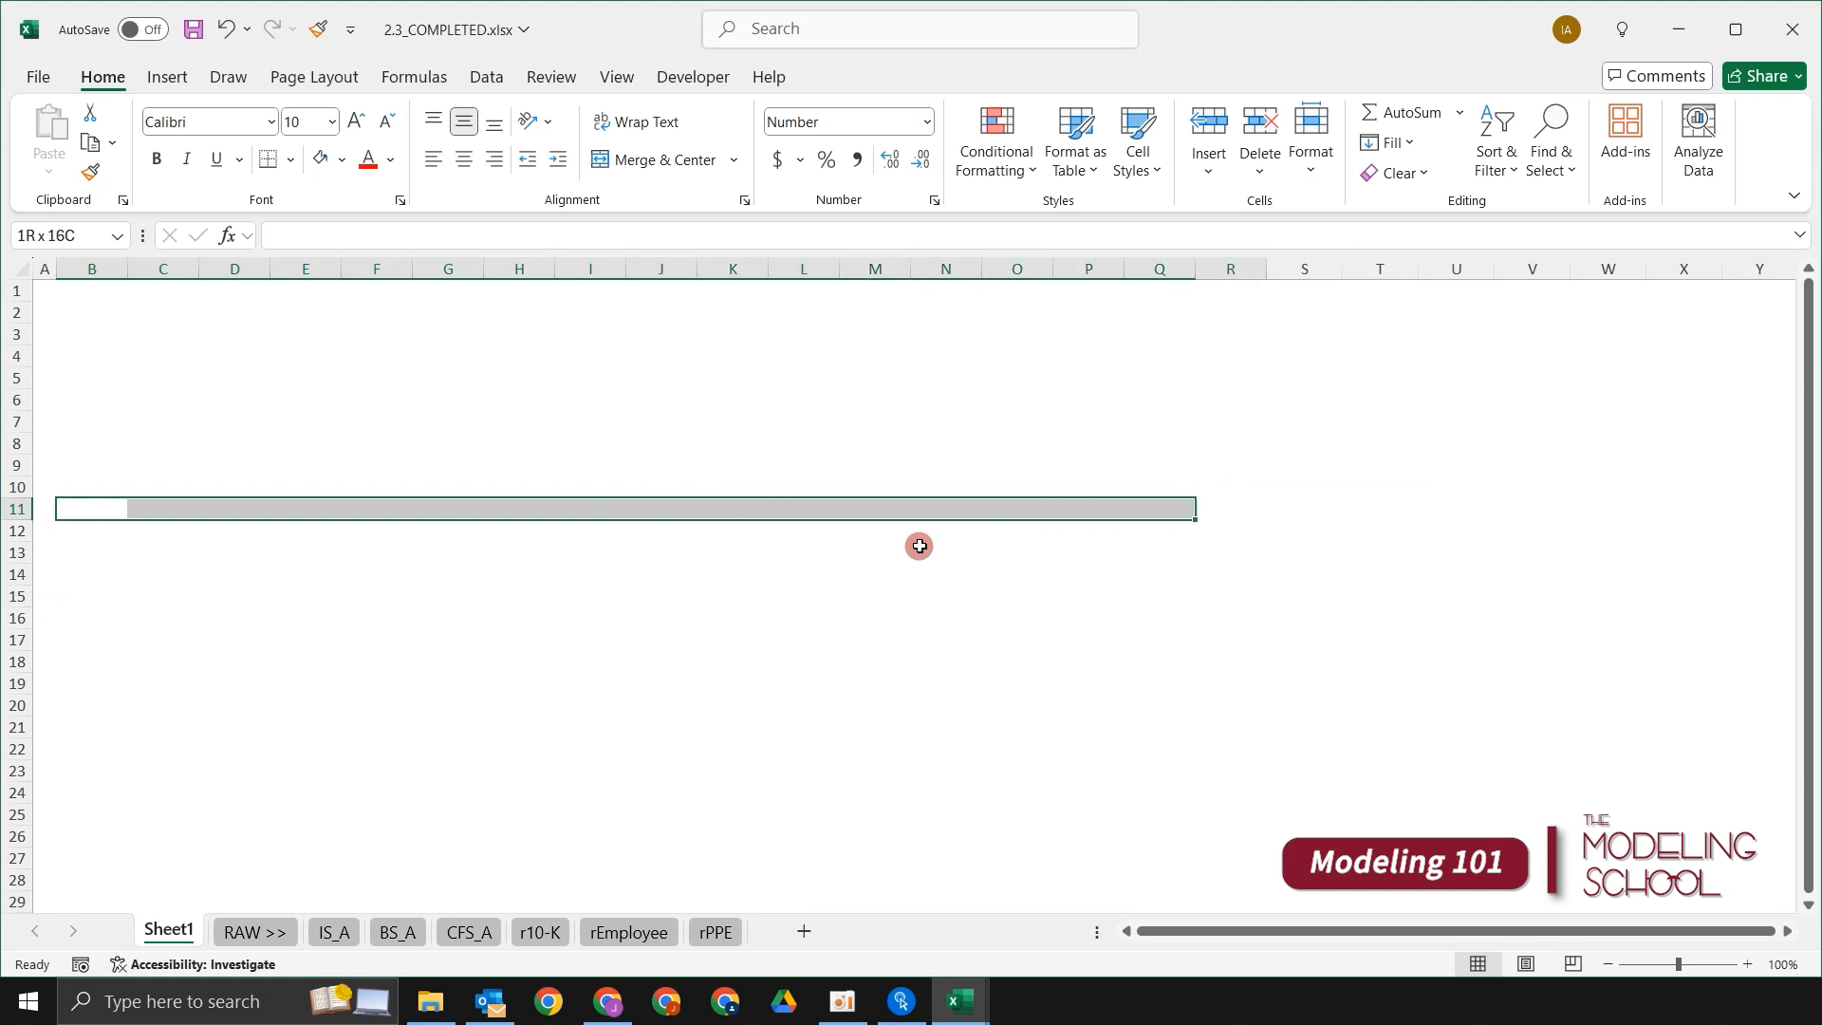
pyautogui.press('Right')
pyautogui.press('Right')
pyautogui.press('Right')
pyautogui.press('Right')
pyautogui.press('Right')
pyautogui.press('Right')
pyautogui.press('Right')
pyautogui.press('Right')
pyautogui.press('Right')
pyautogui.press('Right')
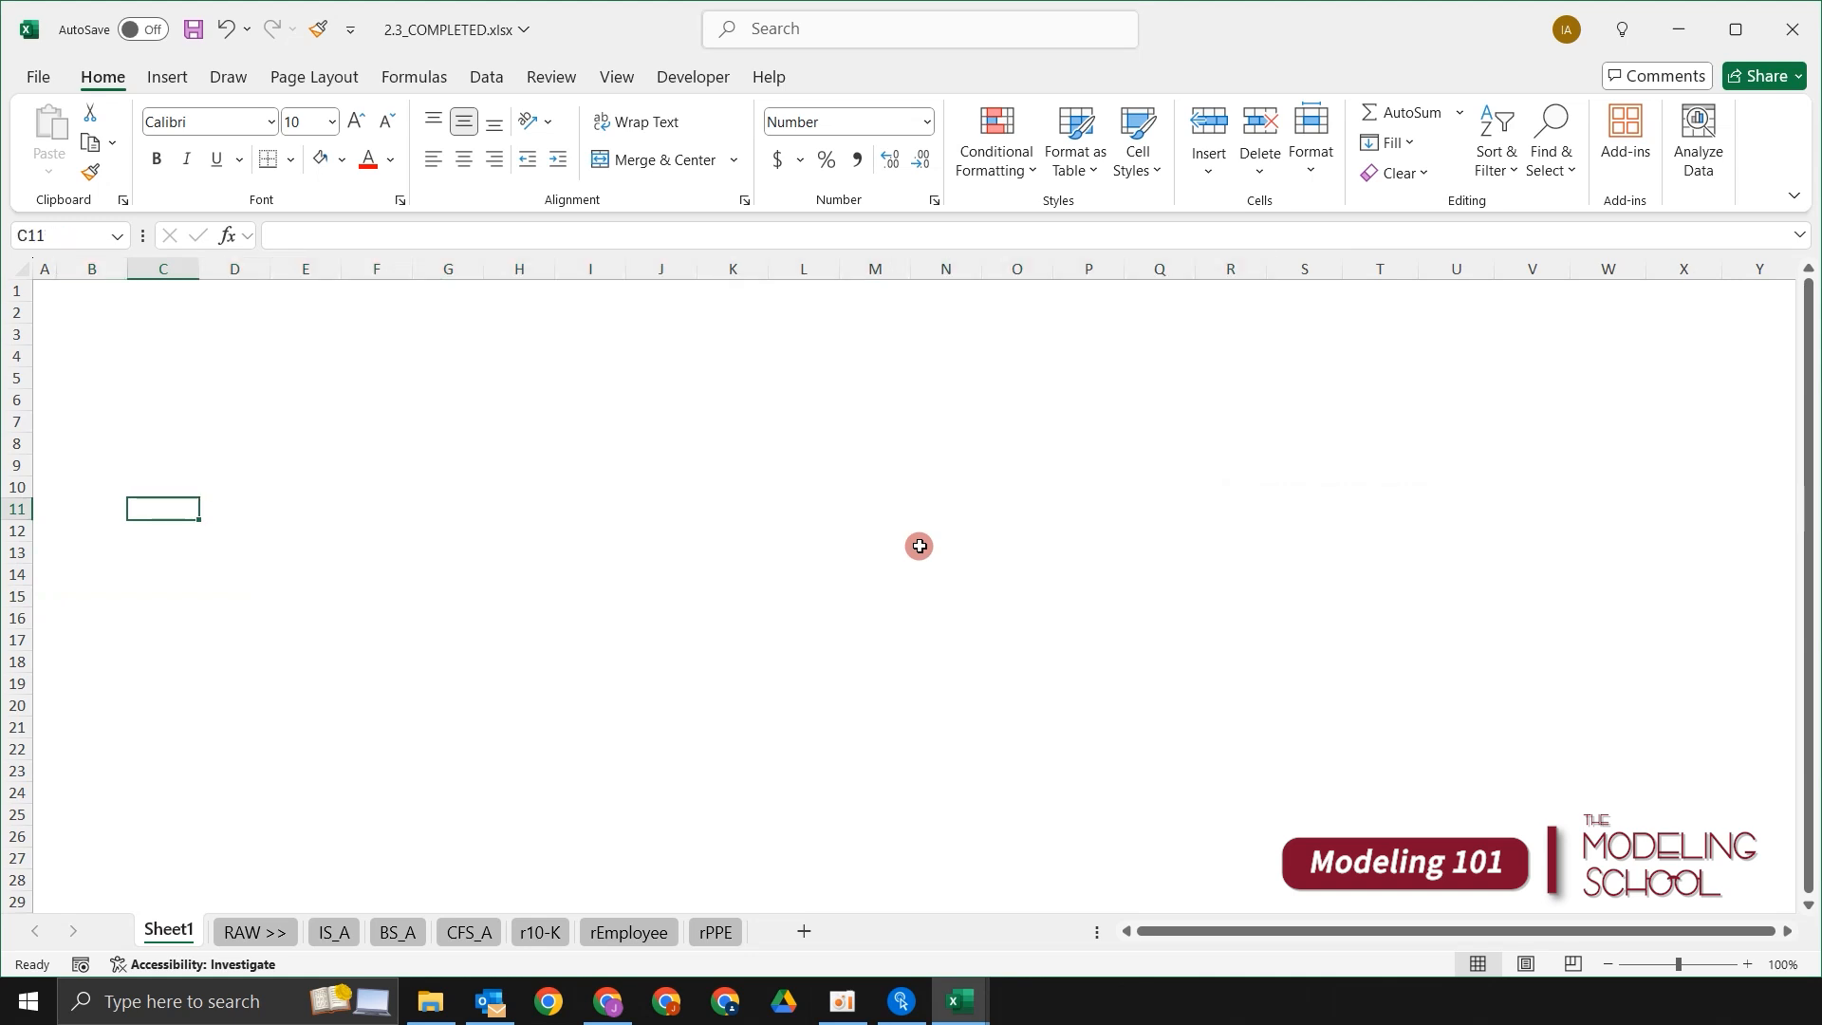
pyautogui.press('Right')
pyautogui.press('Right')
pyautogui.press('Right')
pyautogui.press('Right')
pyautogui.press('Right')
pyautogui.press('Right')
pyautogui.press('Right')
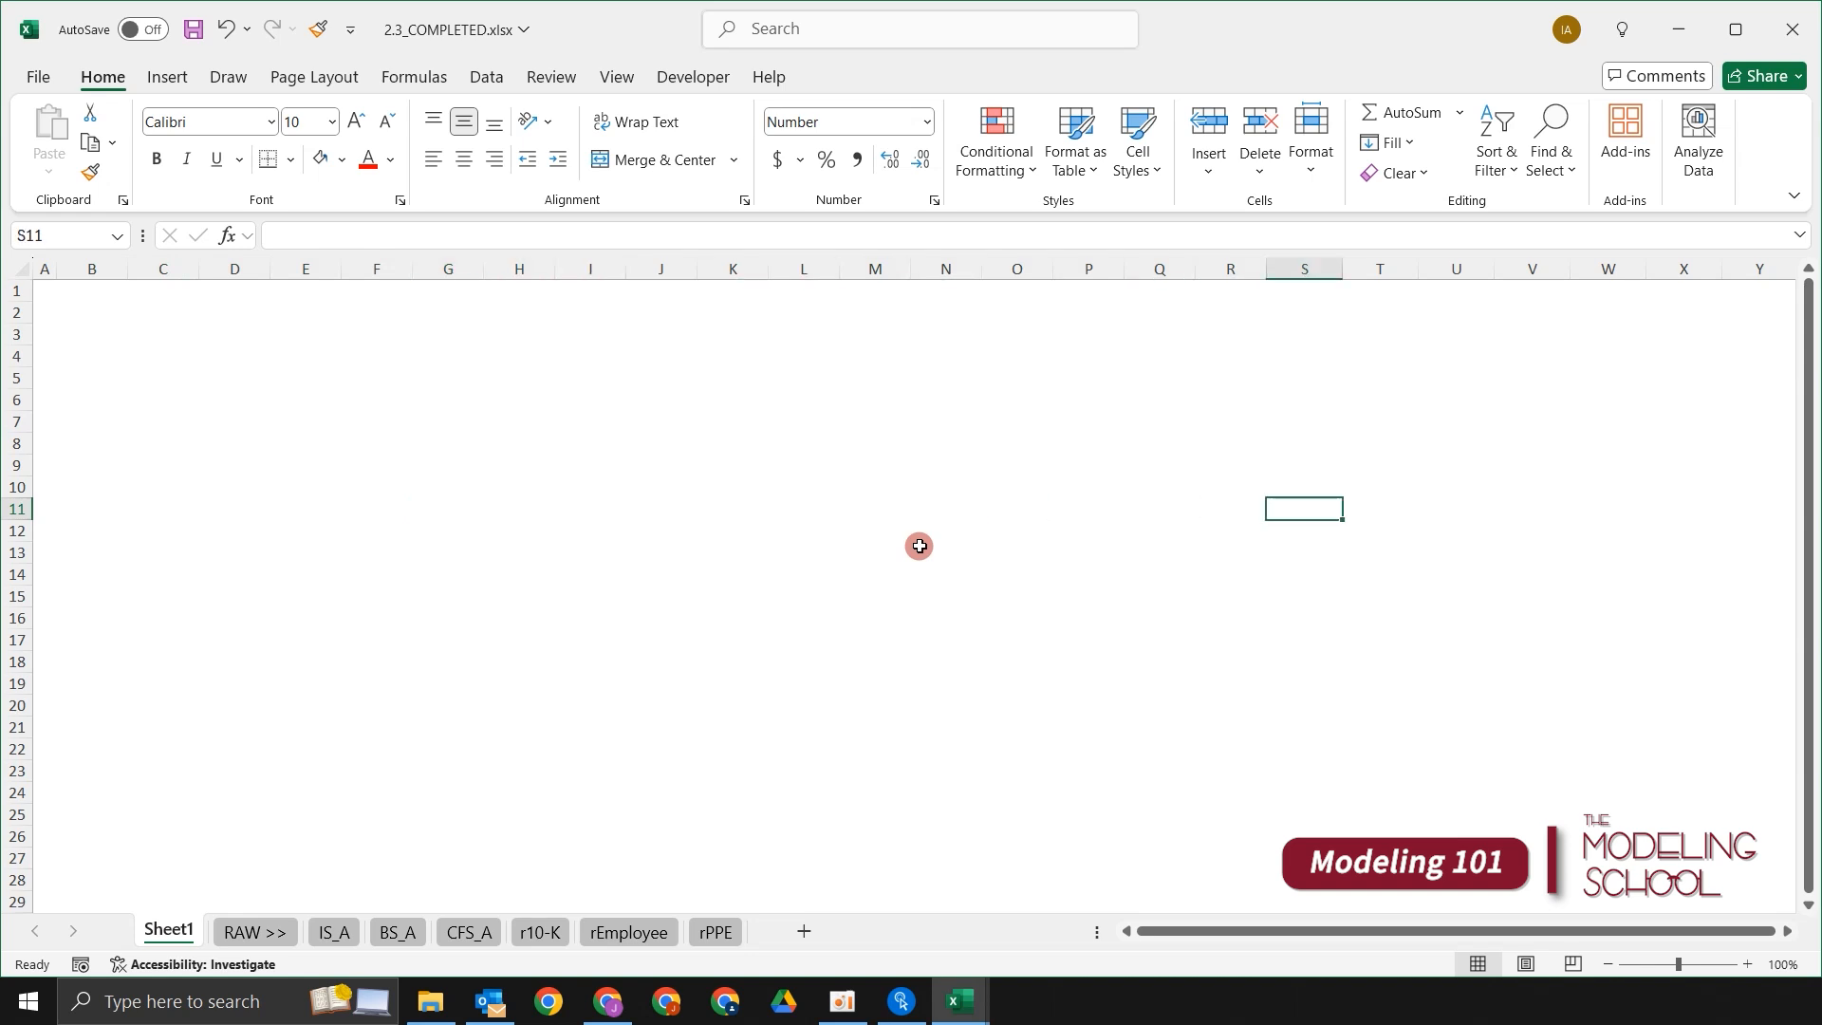
pyautogui.hotkey('ctrl', 'space')
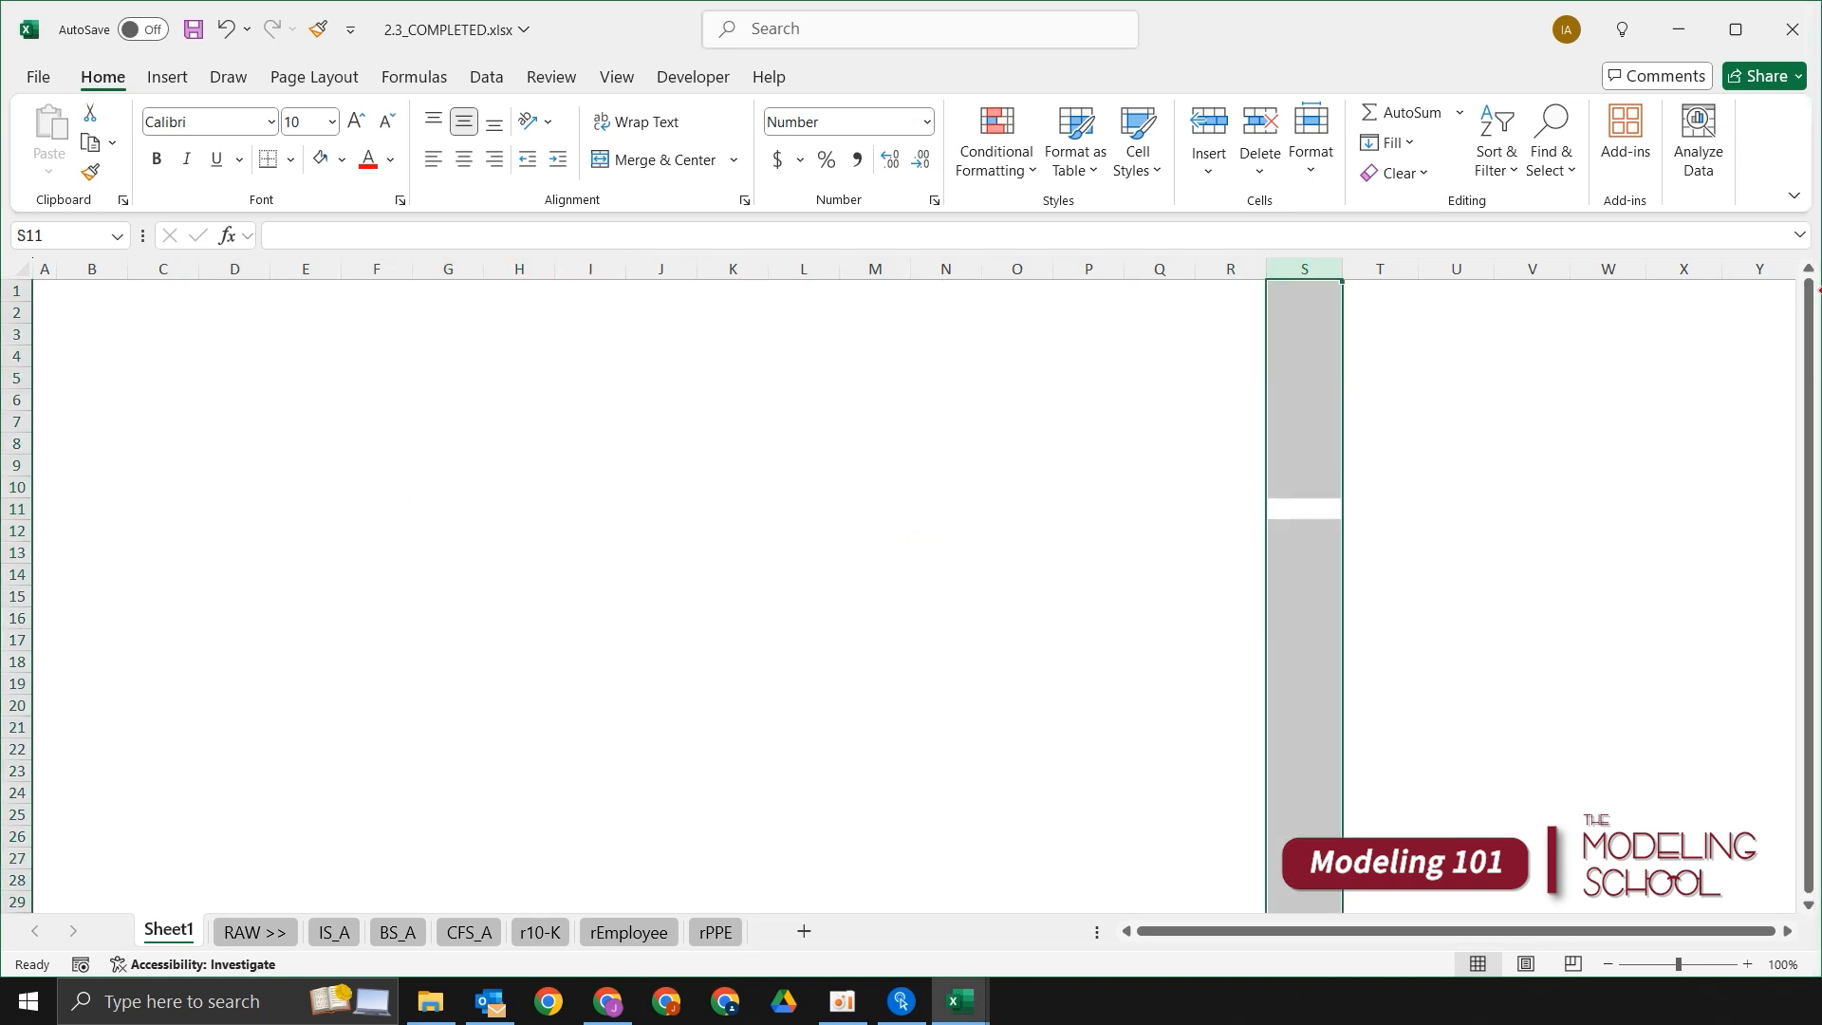
# Step: Set the width of columns R through T to 7.5
pyautogui.click(1245, 467)
pyautogui.press('Right')
pyautogui.press('Right')
pyautogui.press('Right')
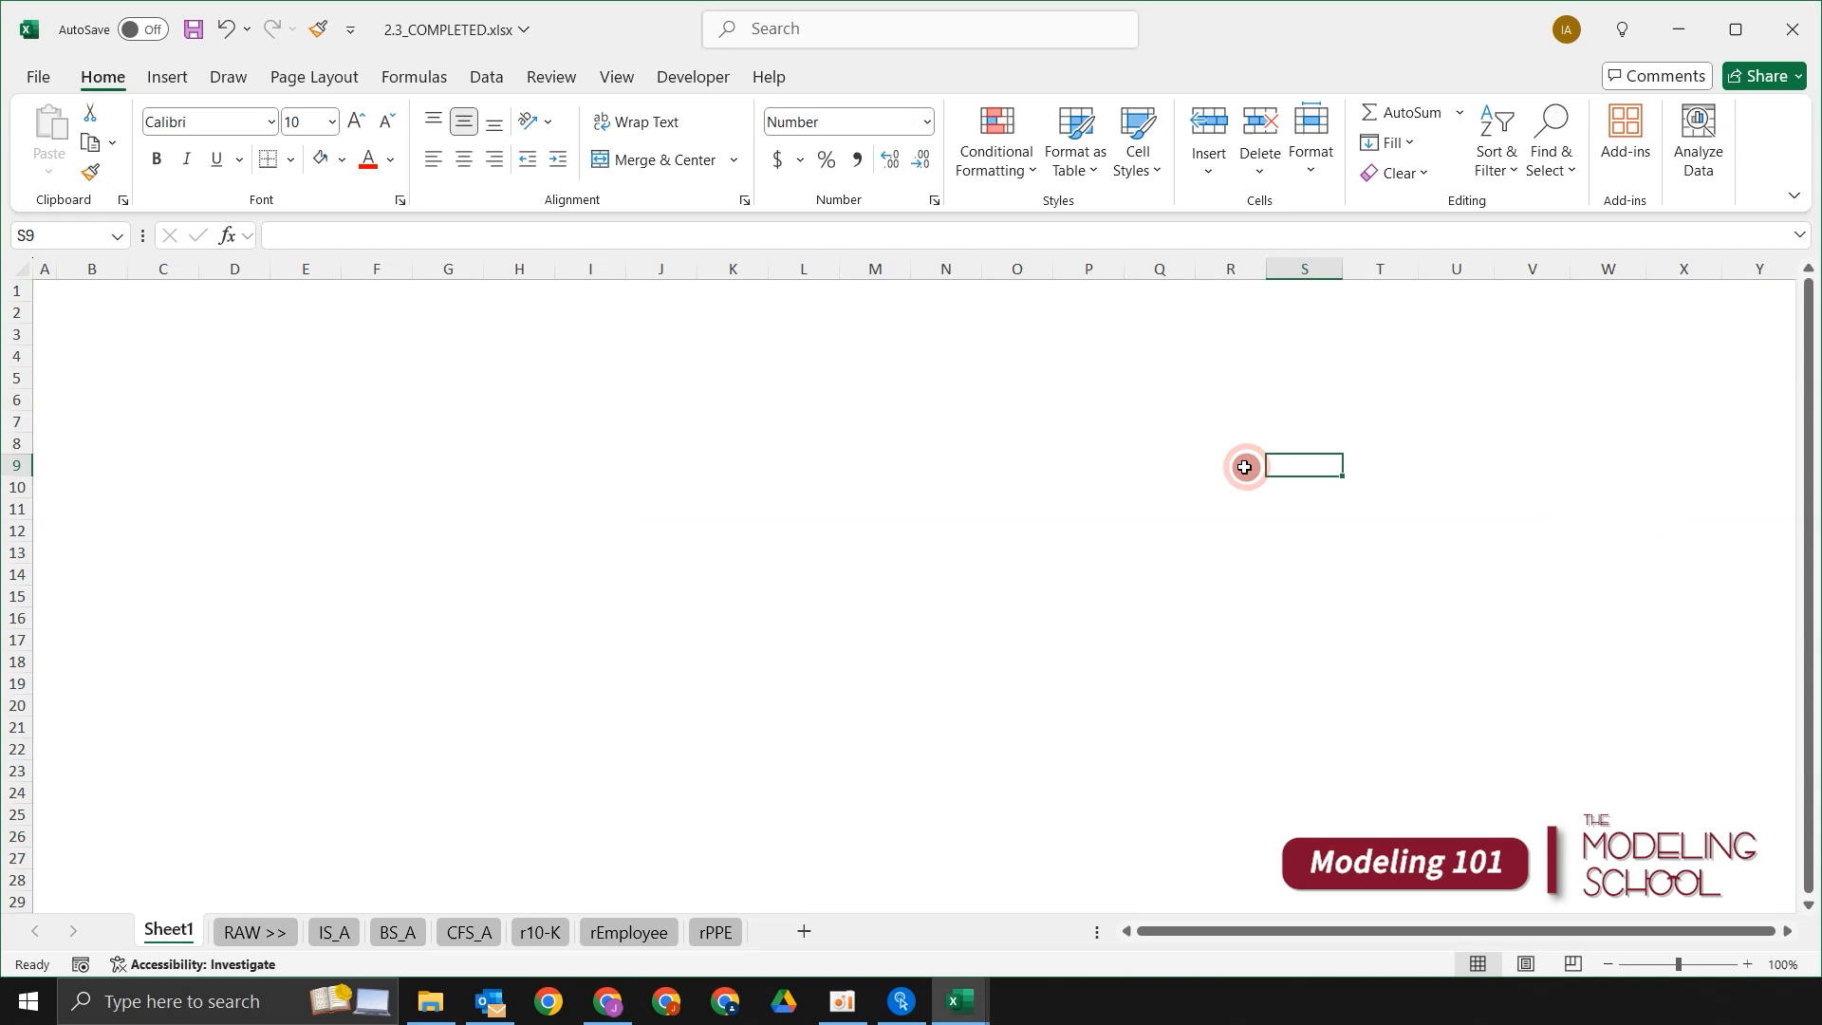
pyautogui.press('Left')
pyautogui.press('Left')
pyautogui.press('Left')
pyautogui.press('Right')
pyautogui.press('Right')
pyautogui.press('Left')
pyautogui.press('Left')
pyautogui.press('Right')
pyautogui.press('Left')
pyautogui.hotkey('shift', 'Right')
pyautogui.hotkey('shift', 'Right')
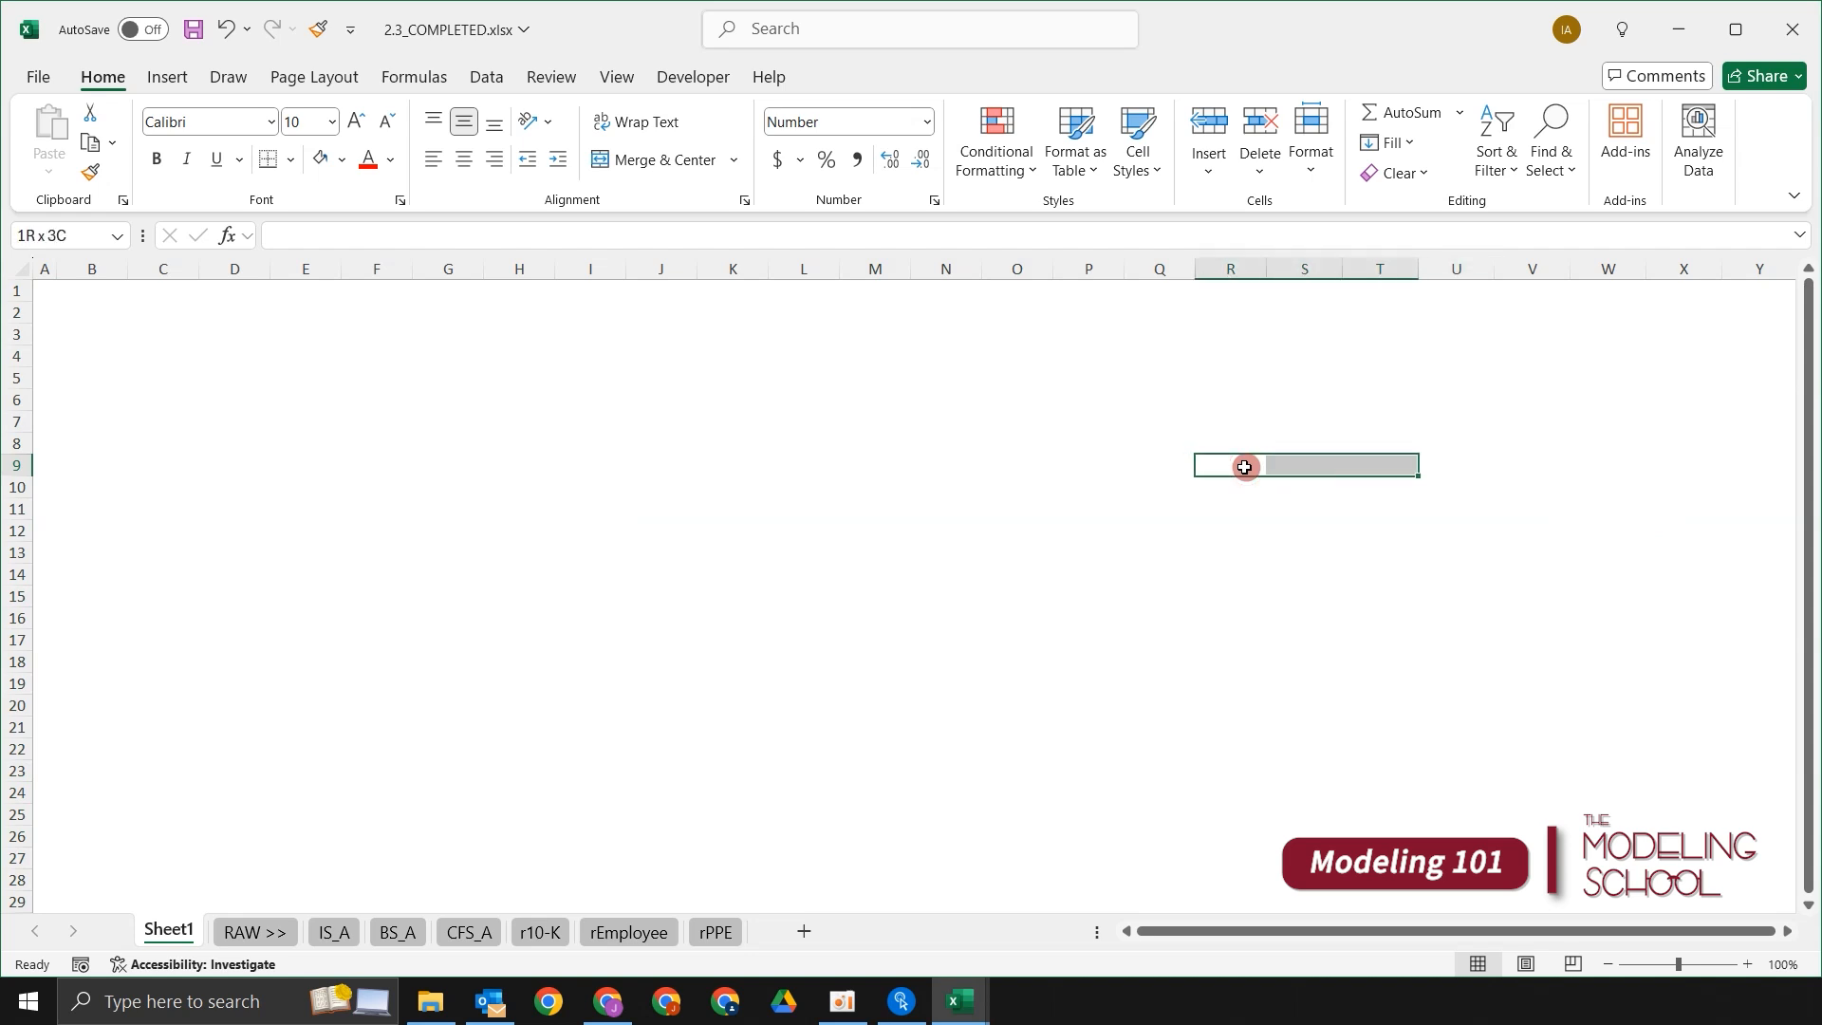
pyautogui.press('alt')
pyautogui.press('h')
pyautogui.press('o')
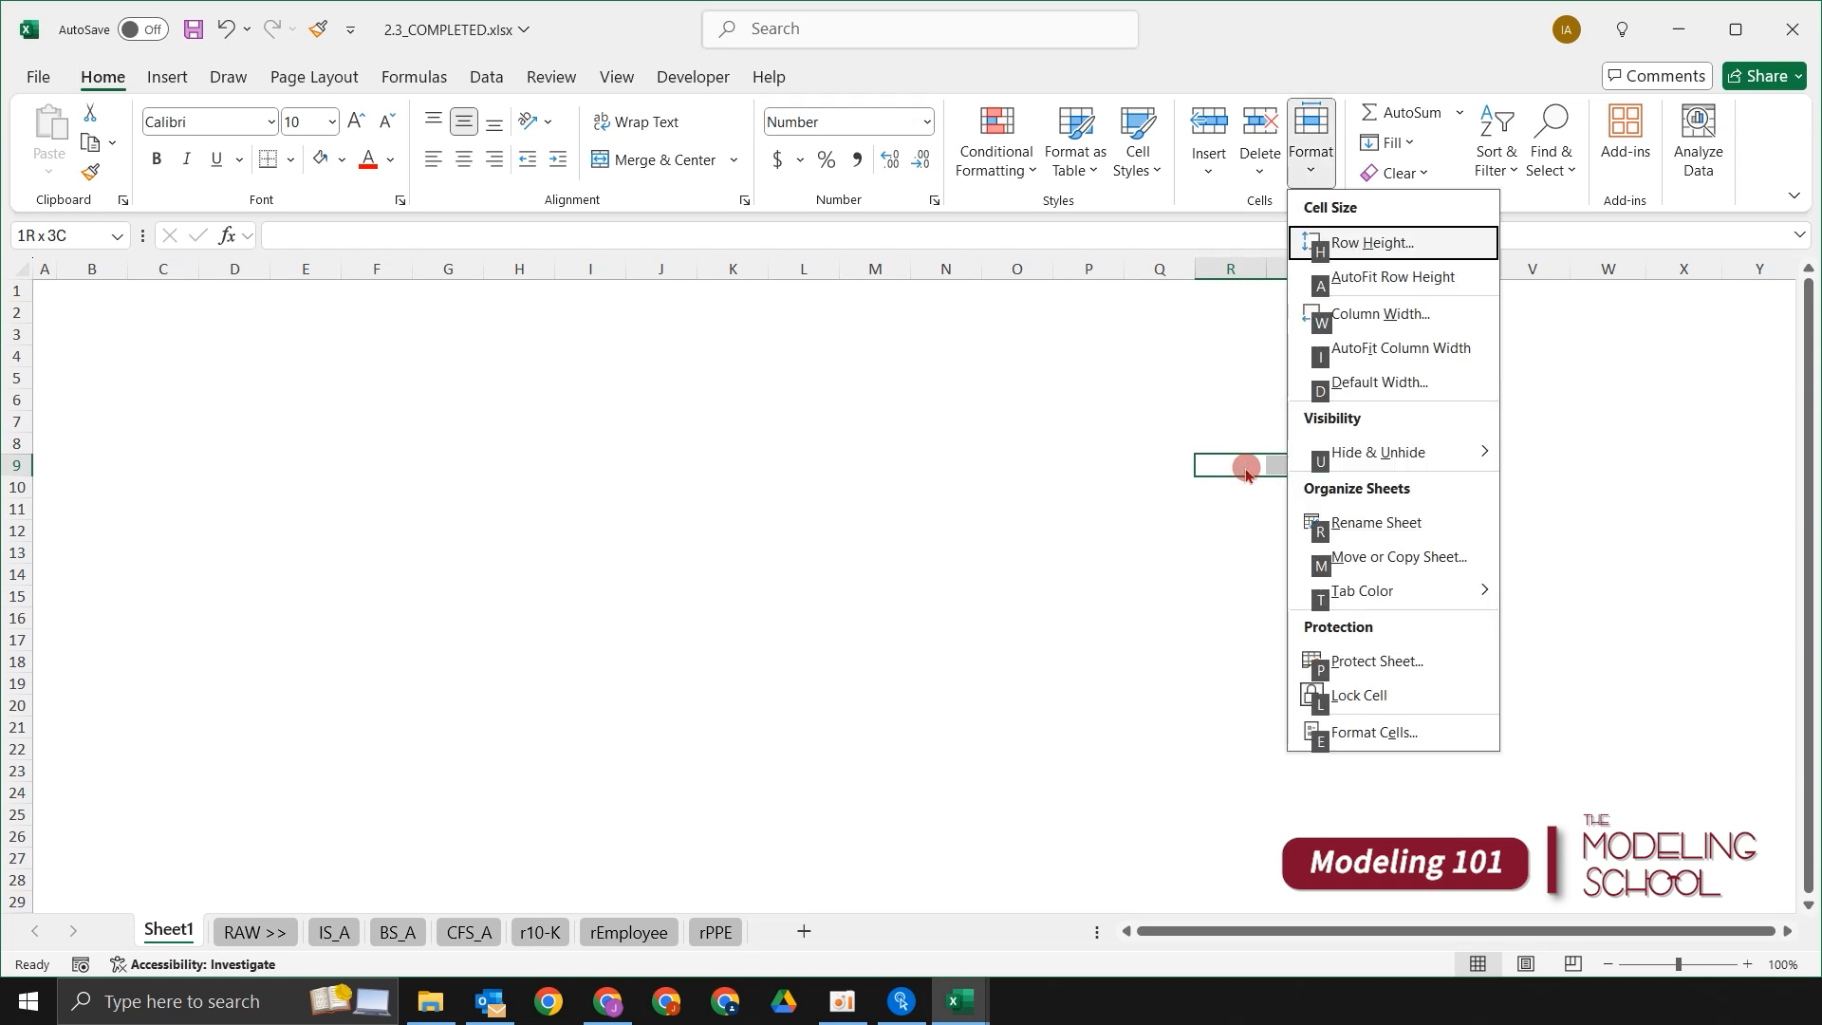
pyautogui.press('w')
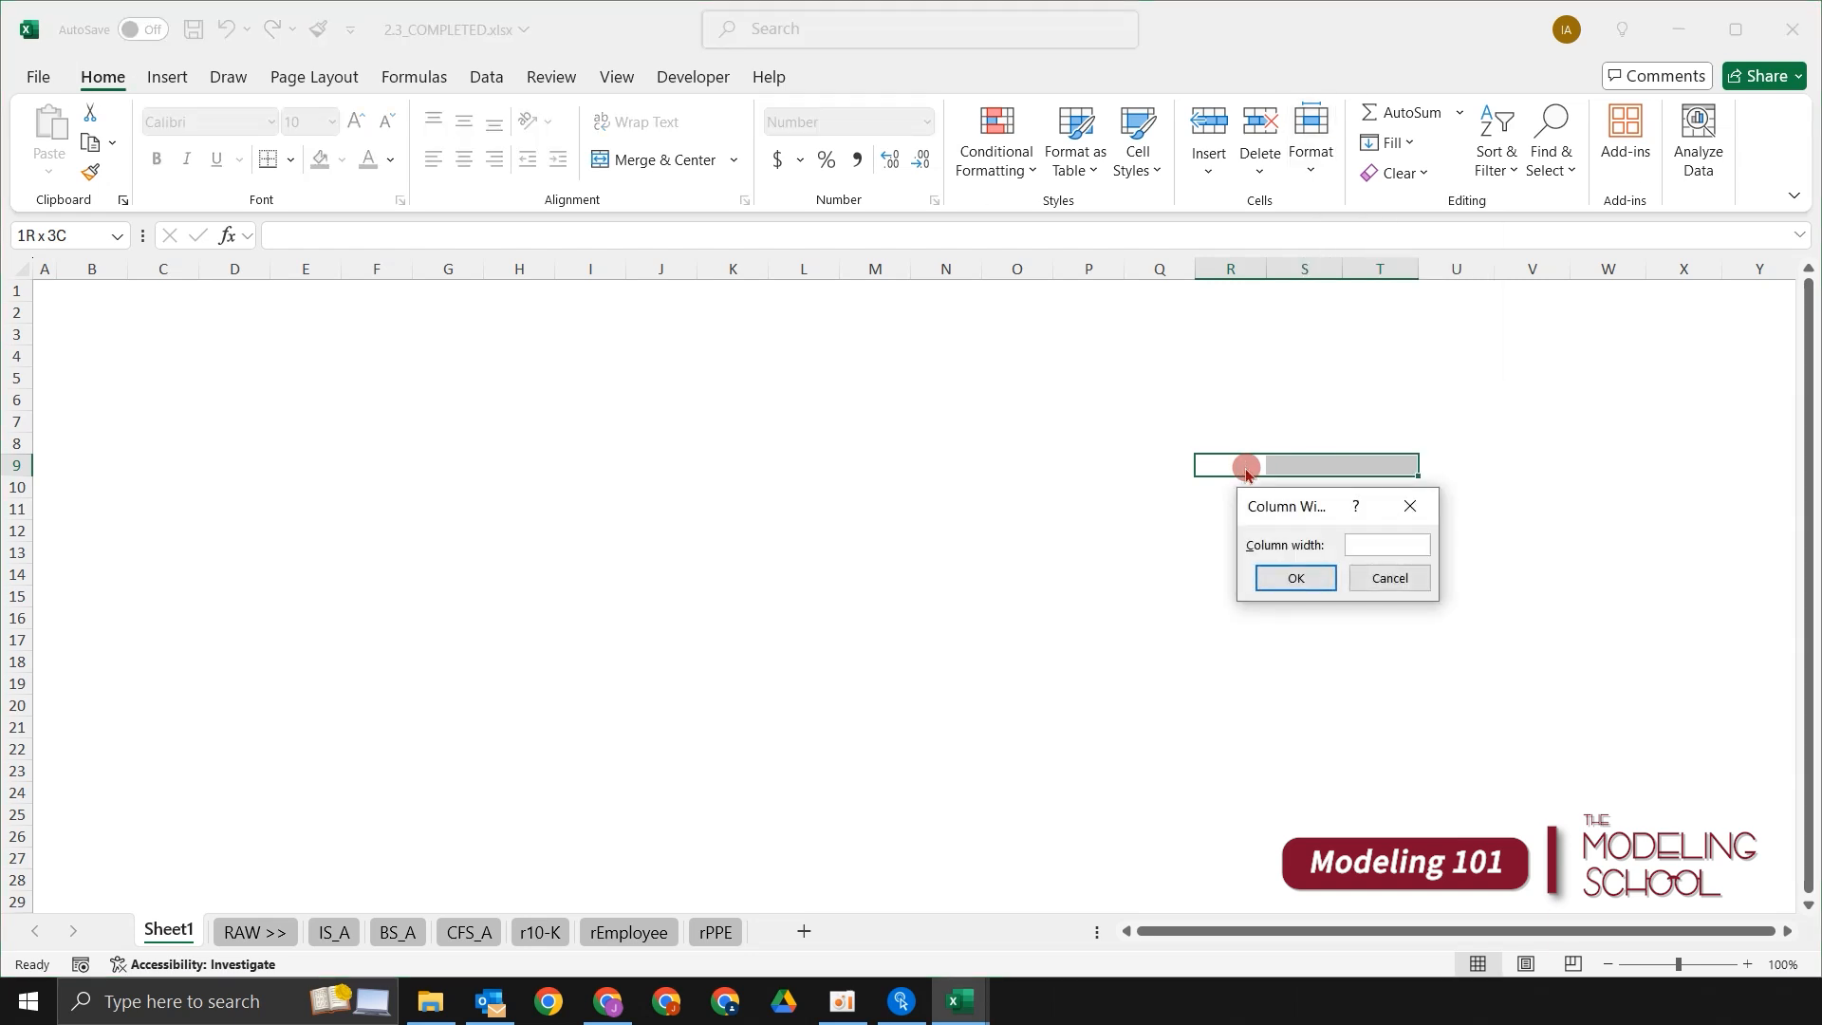
pyautogui.write('7.5')
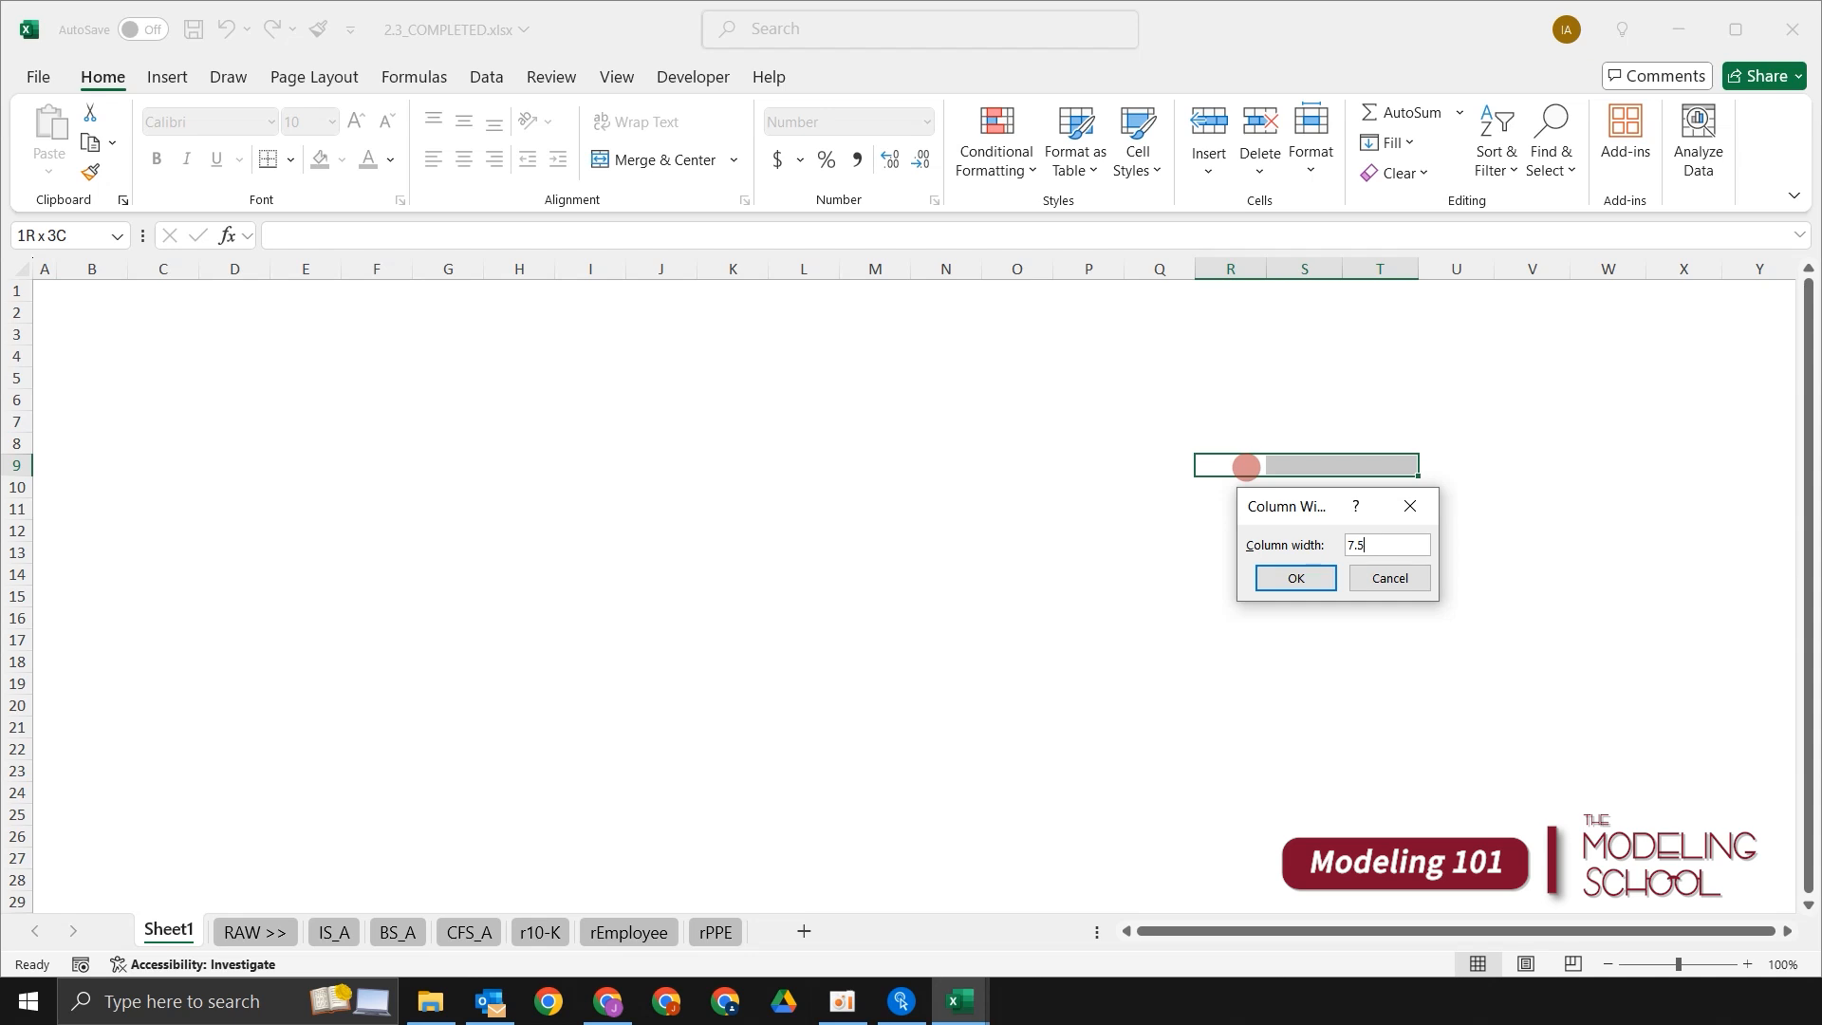
pyautogui.press('Return')
# Step: Set the width of column U to 30
pyautogui.press('Up')
pyautogui.press('Right')
pyautogui.press('Right')
pyautogui.press('Left')
pyautogui.press('Left')
pyautogui.press('Right')
pyautogui.press('Right')
pyautogui.hotkey('shift', 'Home')
pyautogui.press('Right')
pyautogui.press('Right')
pyautogui.press('Left')
pyautogui.hotkey('ctrl', 'space')
pyautogui.press('Up')
pyautogui.hotkey('ctrl', 'space')
pyautogui.press('Up')
pyautogui.press('Down')
pyautogui.hotkey('ctrl', 'space')
pyautogui.press('Up')
pyautogui.press('Down')
pyautogui.hotkey('ctrl', 'space')
pyautogui.press('Up')
pyautogui.press('Down')
pyautogui.hotkey('ctrl', 'space')
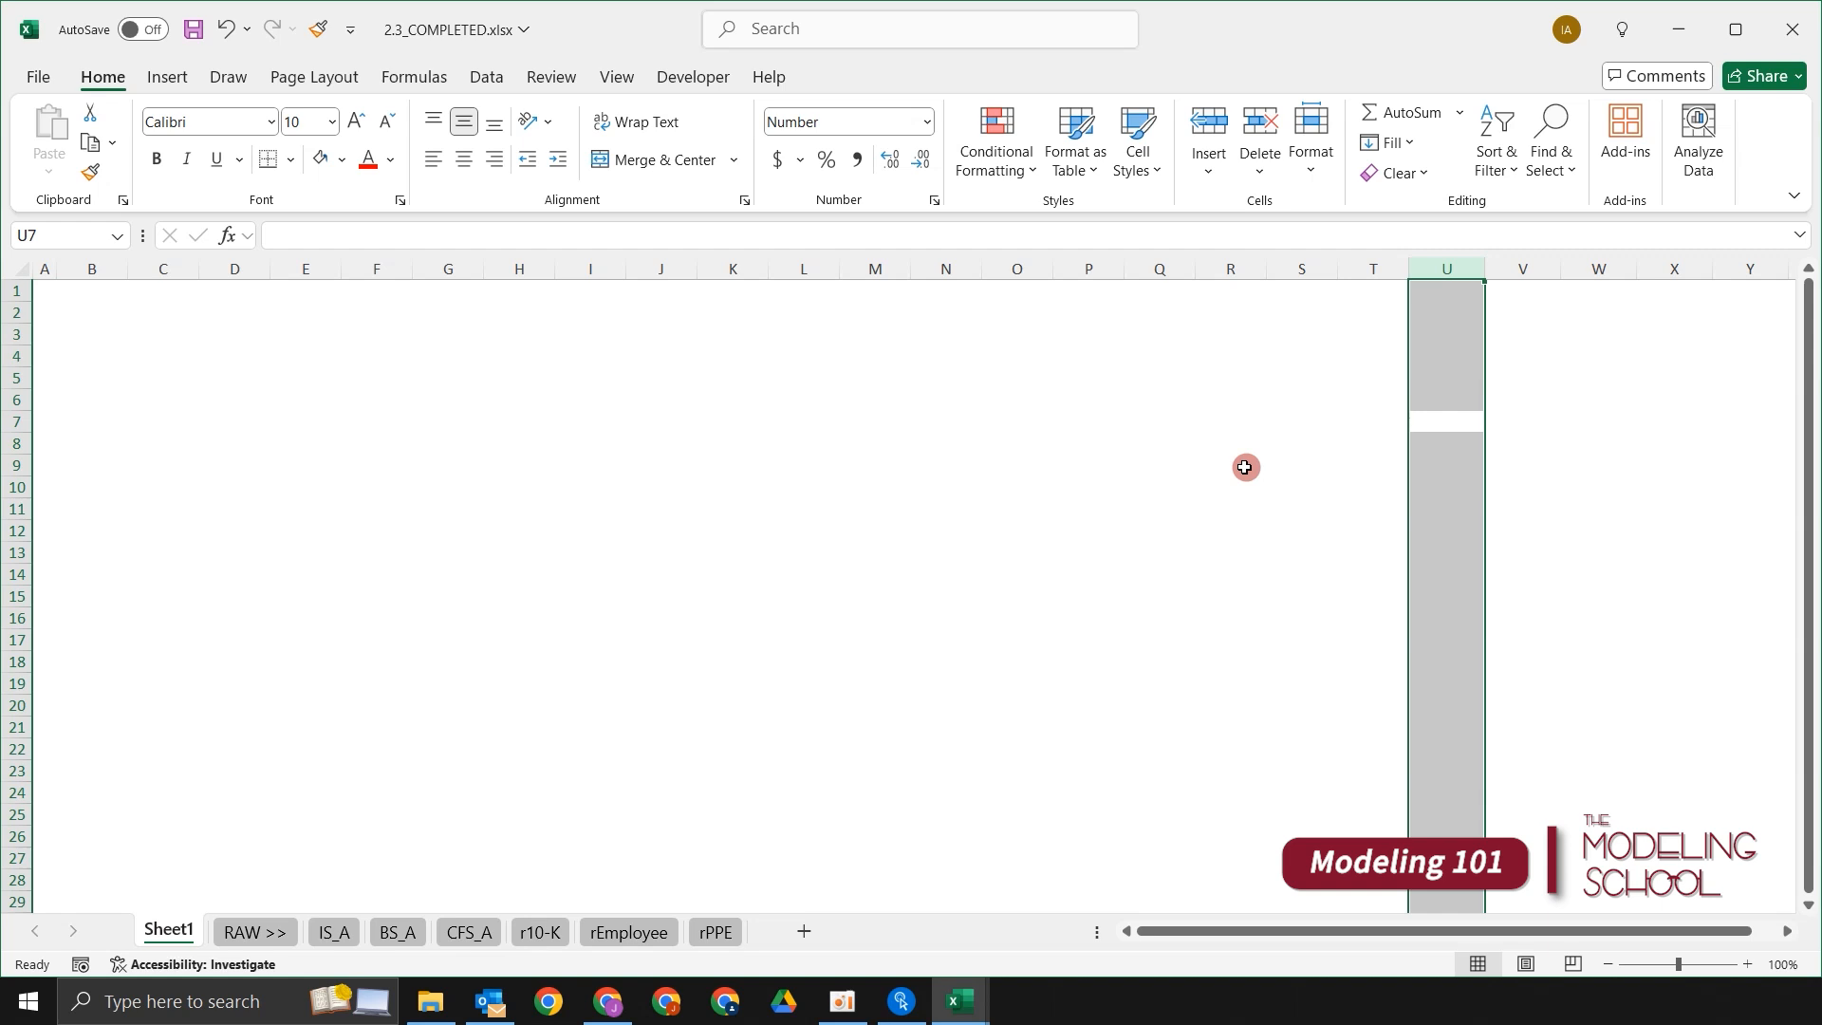
pyautogui.press('Up')
pyautogui.press('Down')
pyautogui.hotkey('ctrl', 'space')
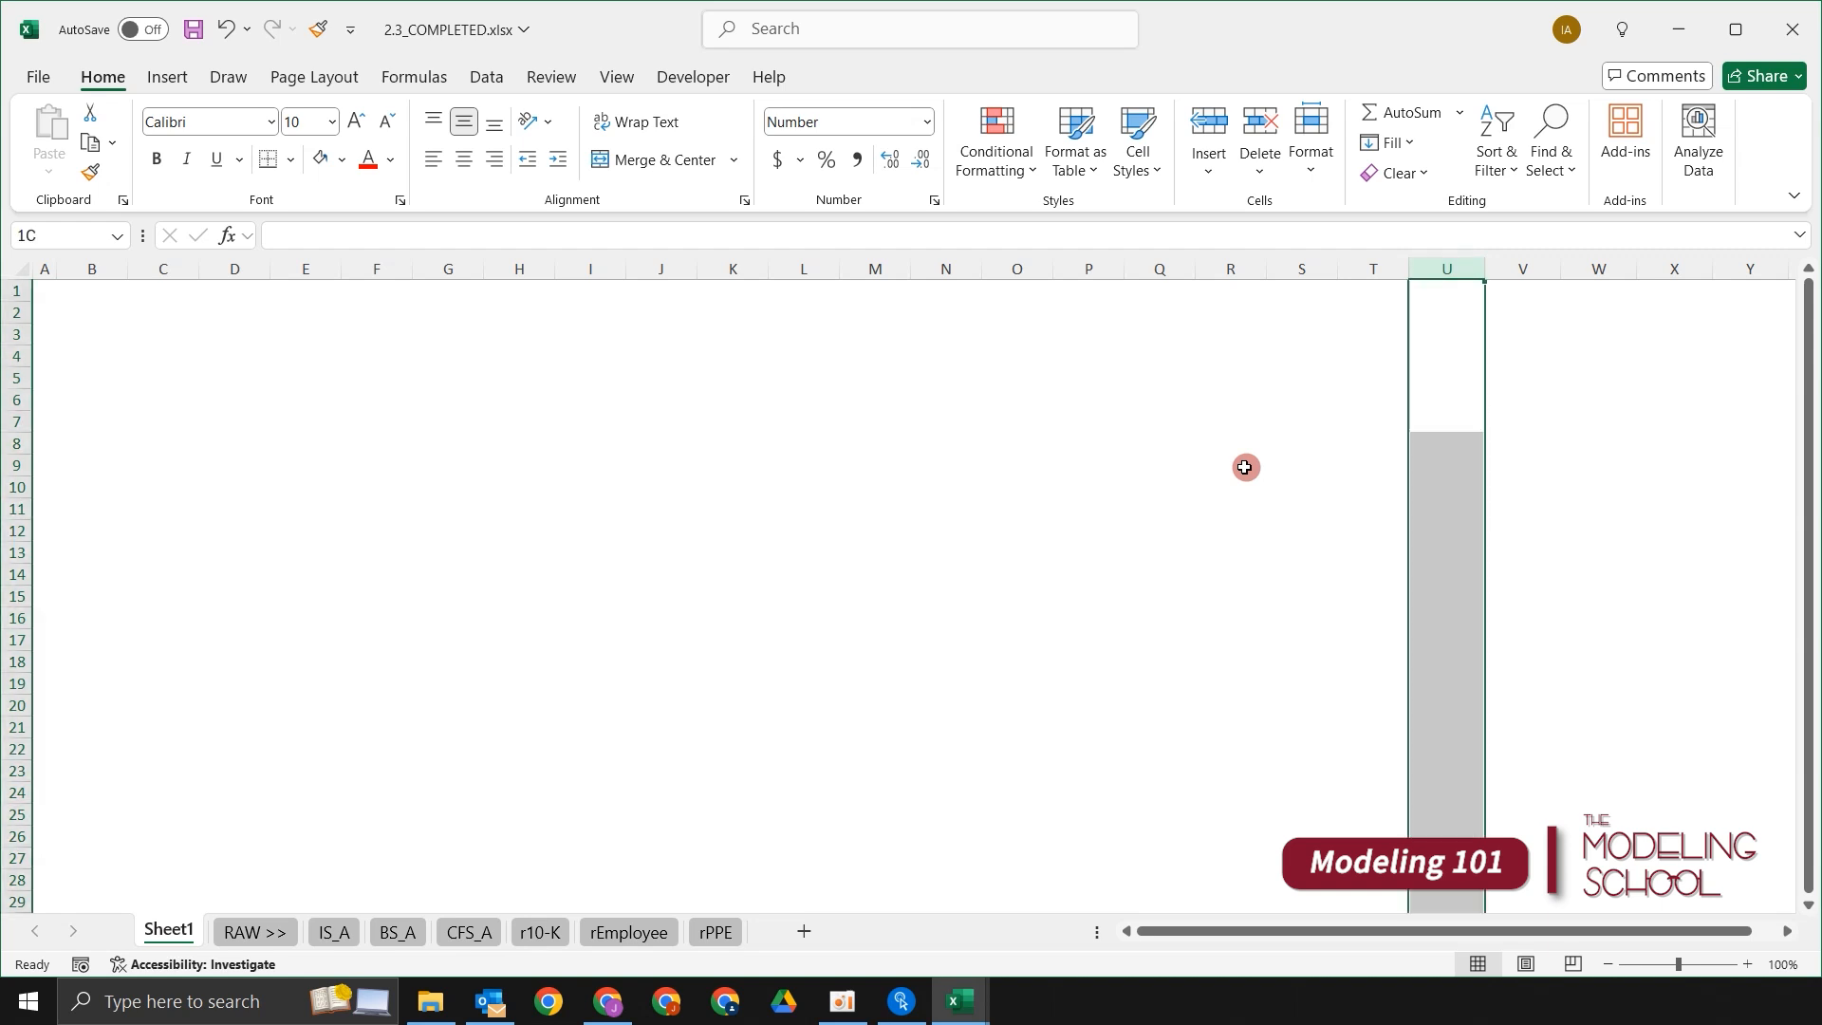
pyautogui.hotkey('alt', 'h')
pyautogui.press('o')
pyautogui.press('w')
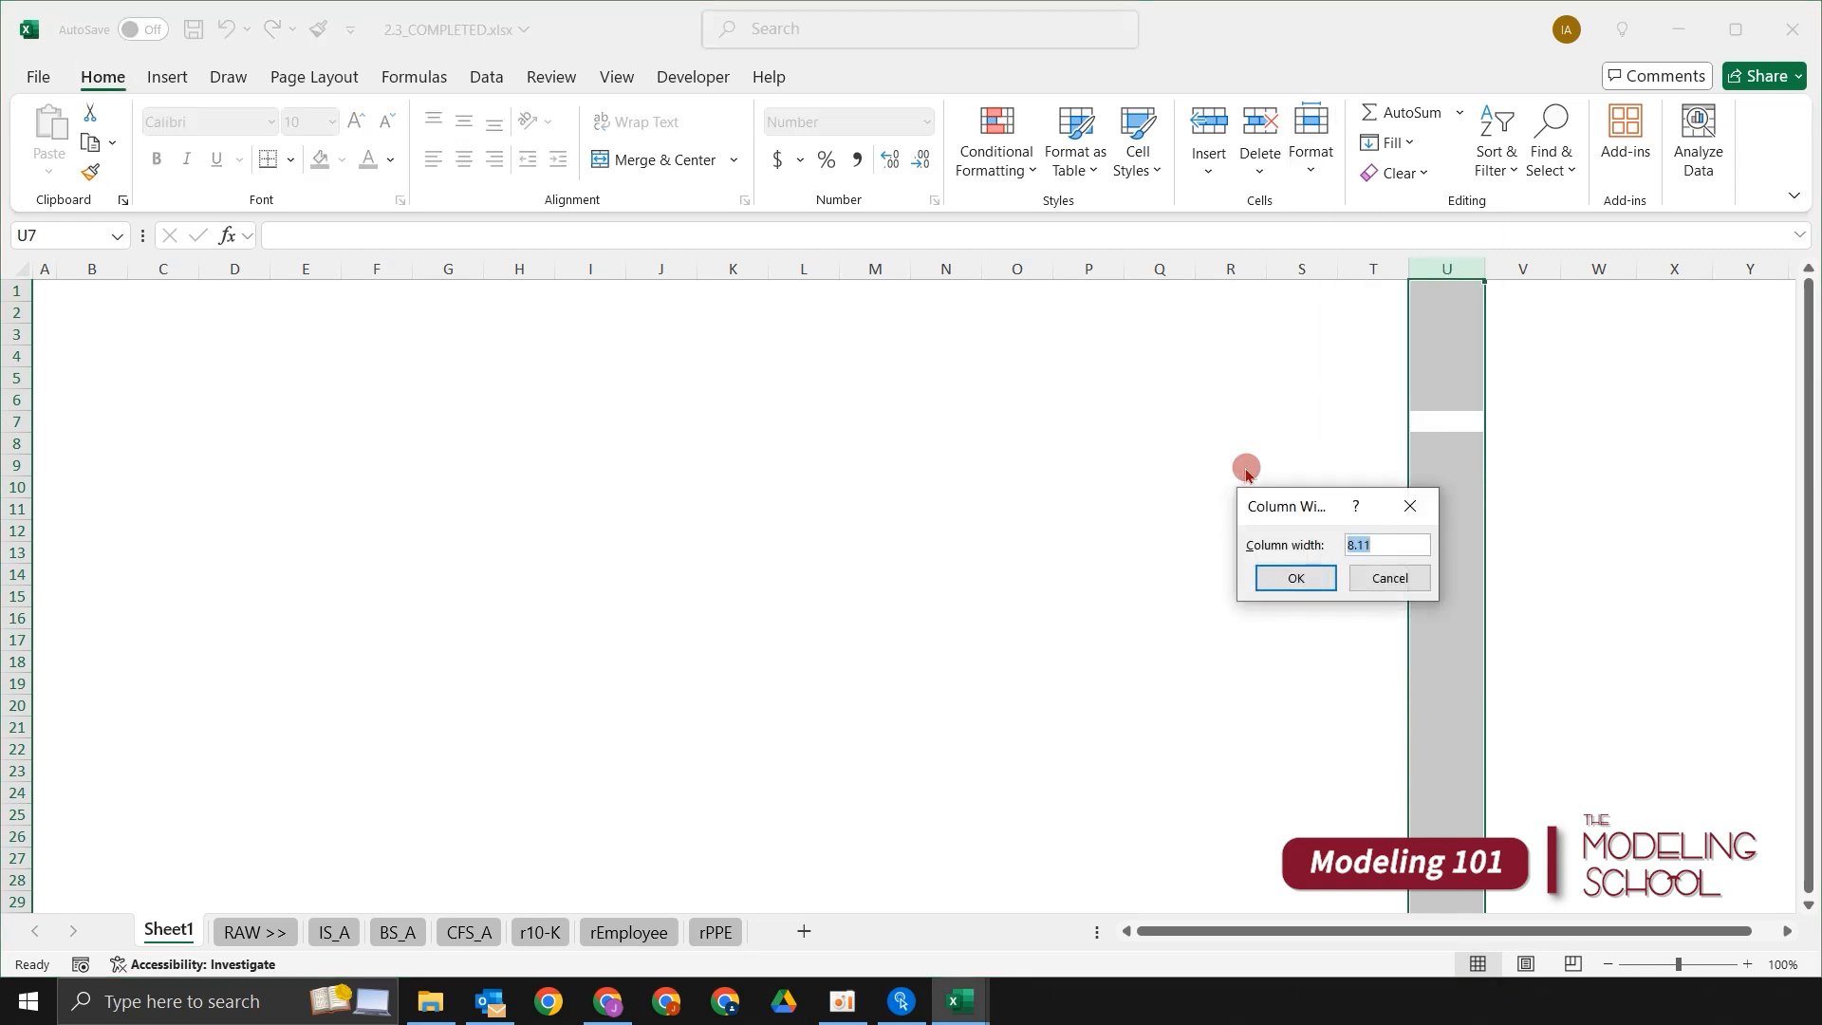
pyautogui.write('30')
pyautogui.press('Return')
pyautogui.press('Up')
pyautogui.press('Up')
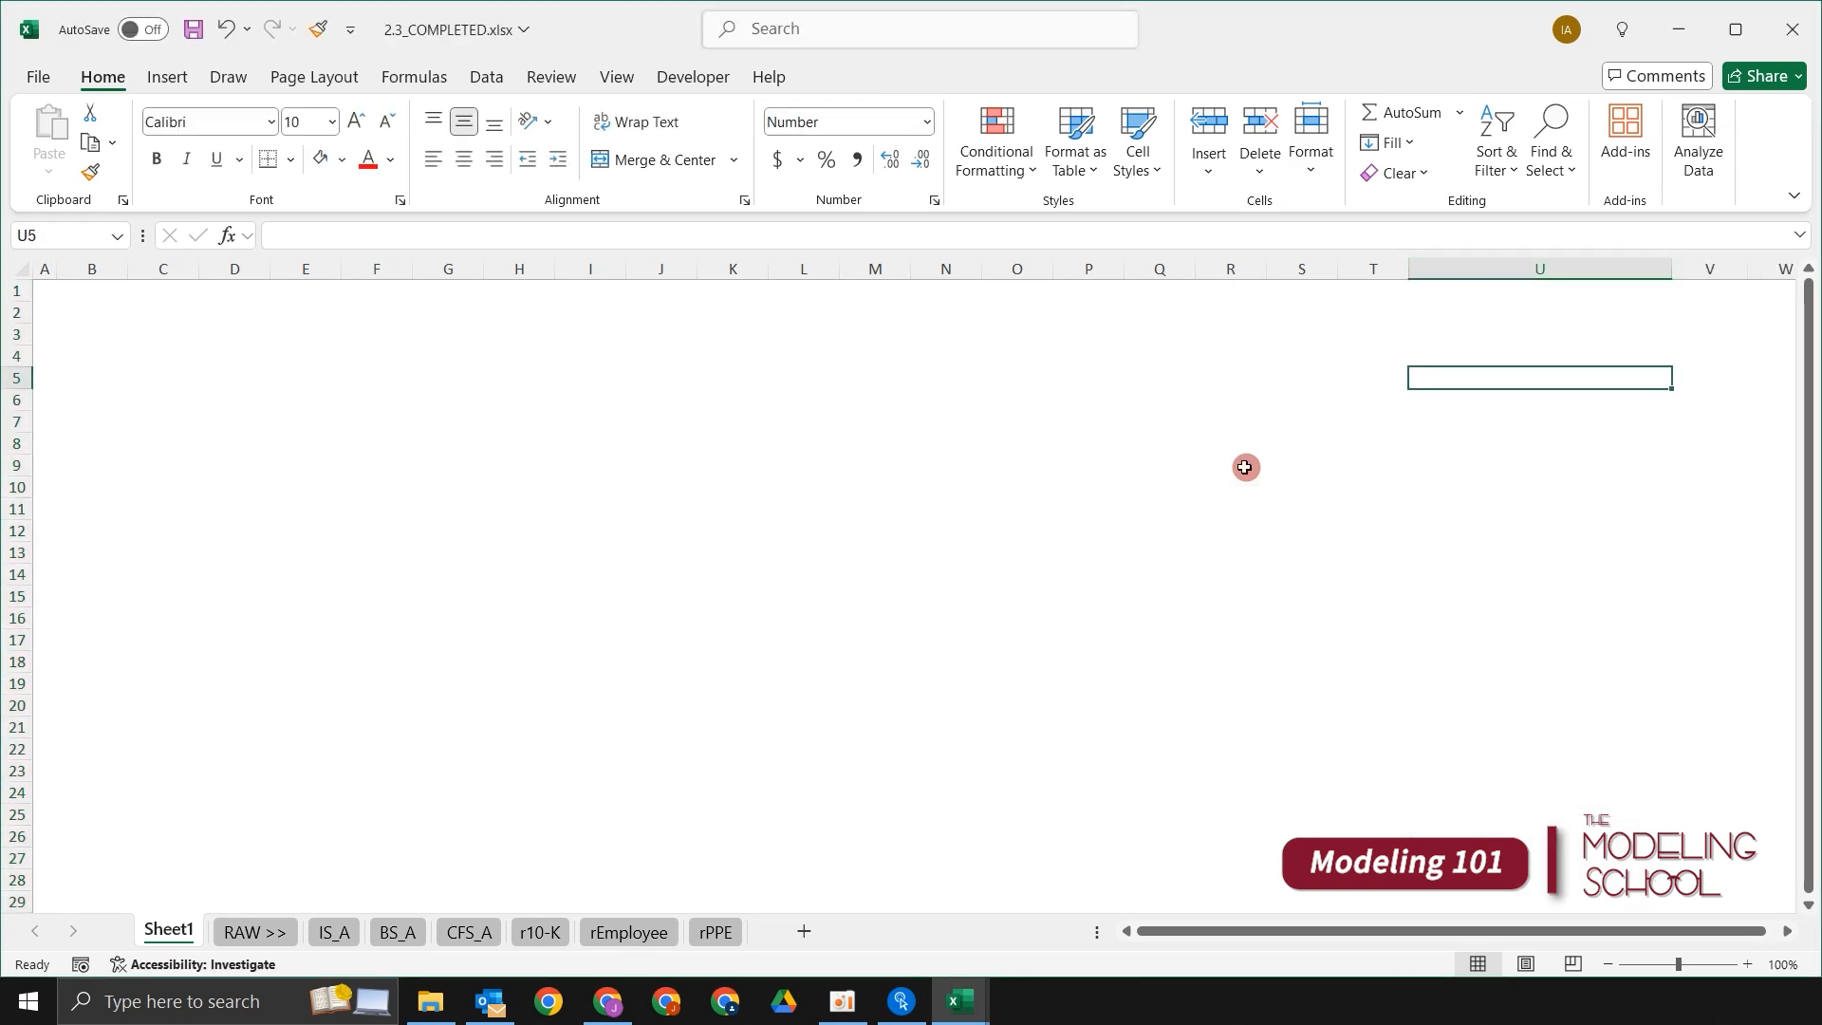
pyautogui.hotkey('ctrl', 'space')
pyautogui.press('Down')
pyautogui.press('Up')
pyautogui.hotkey('ctrl', 'space')
pyautogui.press('Up')
pyautogui.press('Up')
pyautogui.press('Down')
pyautogui.press('Down')
pyautogui.press('Down')
pyautogui.press('Down')
pyautogui.press('Left')
pyautogui.press('Left')
pyautogui.press('Left')
pyautogui.press('Up')
pyautogui.press('Up')
pyautogui.press('Up')
pyautogui.press('Up')
pyautogui.press('Left')
pyautogui.press('Left')
pyautogui.press('Left')
pyautogui.press('Right')
pyautogui.press('Right')
pyautogui.press('Right')
pyautogui.press('Right')
pyautogui.press('Right')
pyautogui.press('Right')
pyautogui.press('Up')
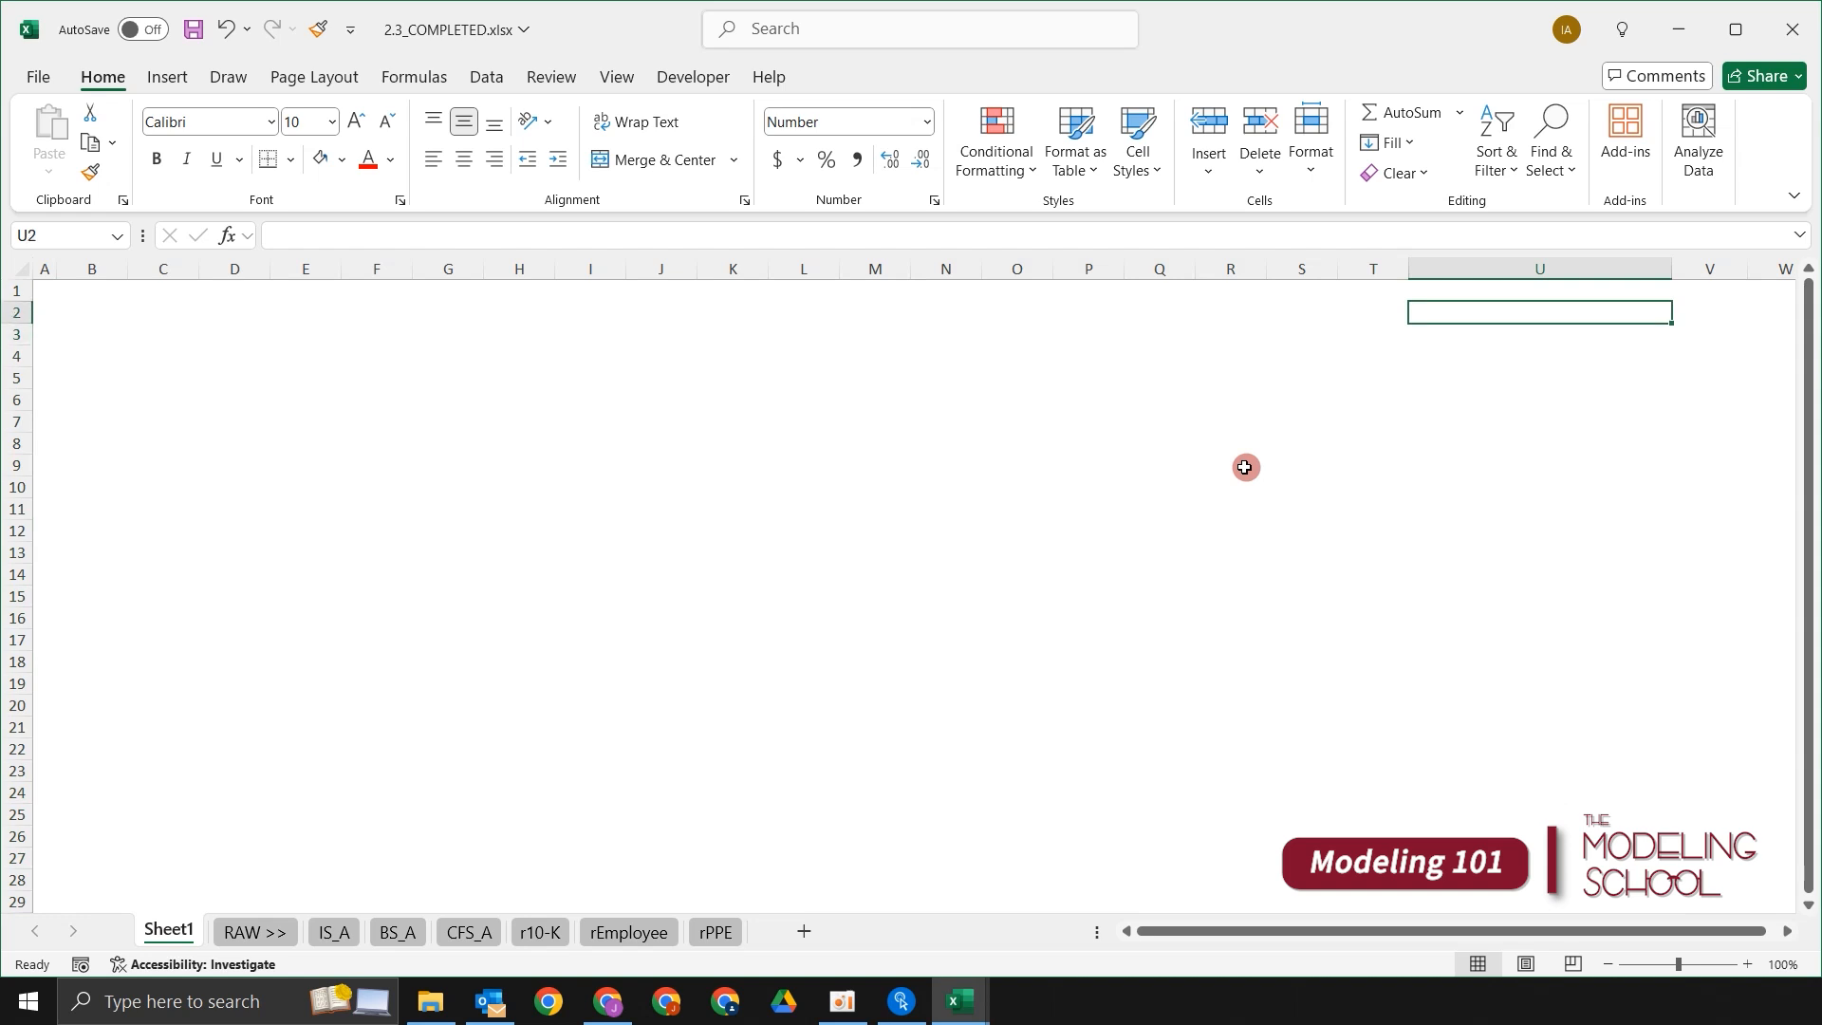
pyautogui.hotkey('shift', 'Down')
pyautogui.hotkey('shift', 'Down')
pyautogui.hotkey('shift', 'Down')
pyautogui.hotkey('shift', 'Down')
pyautogui.hotkey('ctrl', 'shift', 'Left')
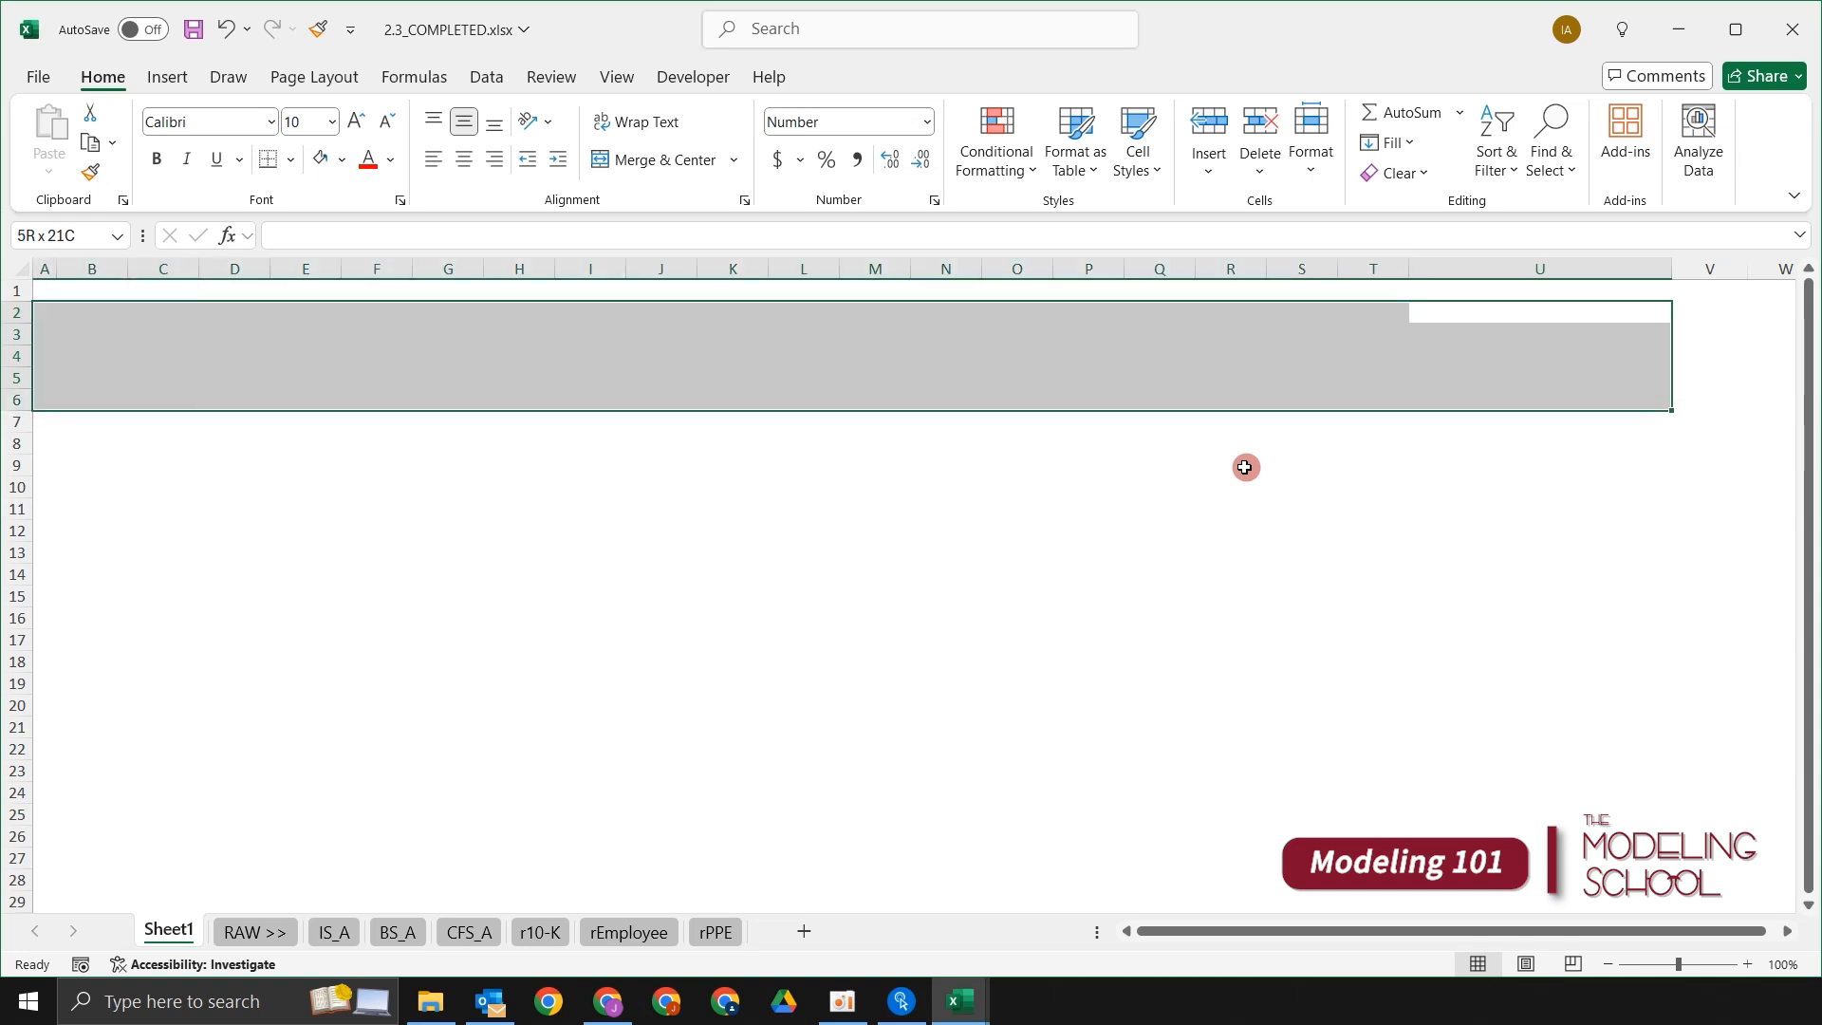
pyautogui.press('Right')
pyautogui.press('Left')
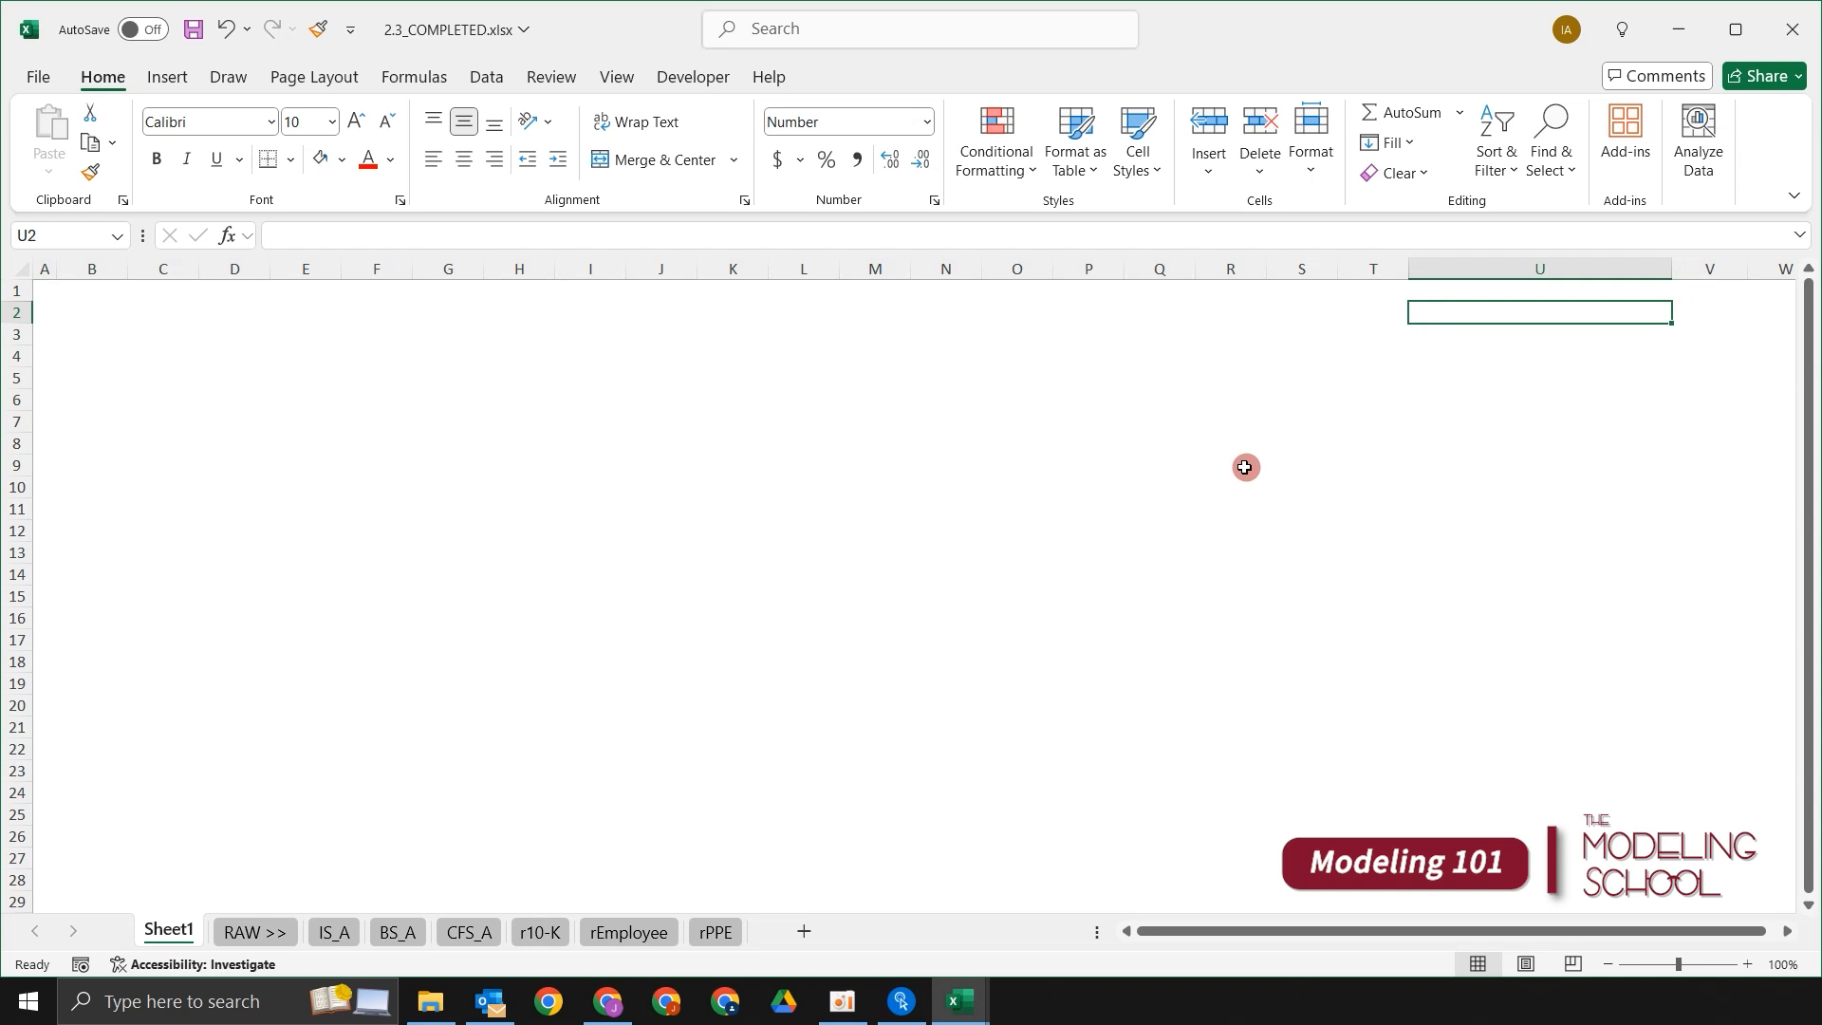
pyautogui.press('Left')
pyautogui.press('Left')
pyautogui.press('Left')
pyautogui.press('Left')
pyautogui.press('Left')
pyautogui.press('Left')
pyautogui.press('Left')
pyautogui.press('Left')
pyautogui.press('Left')
pyautogui.press('Left')
pyautogui.press('Left')
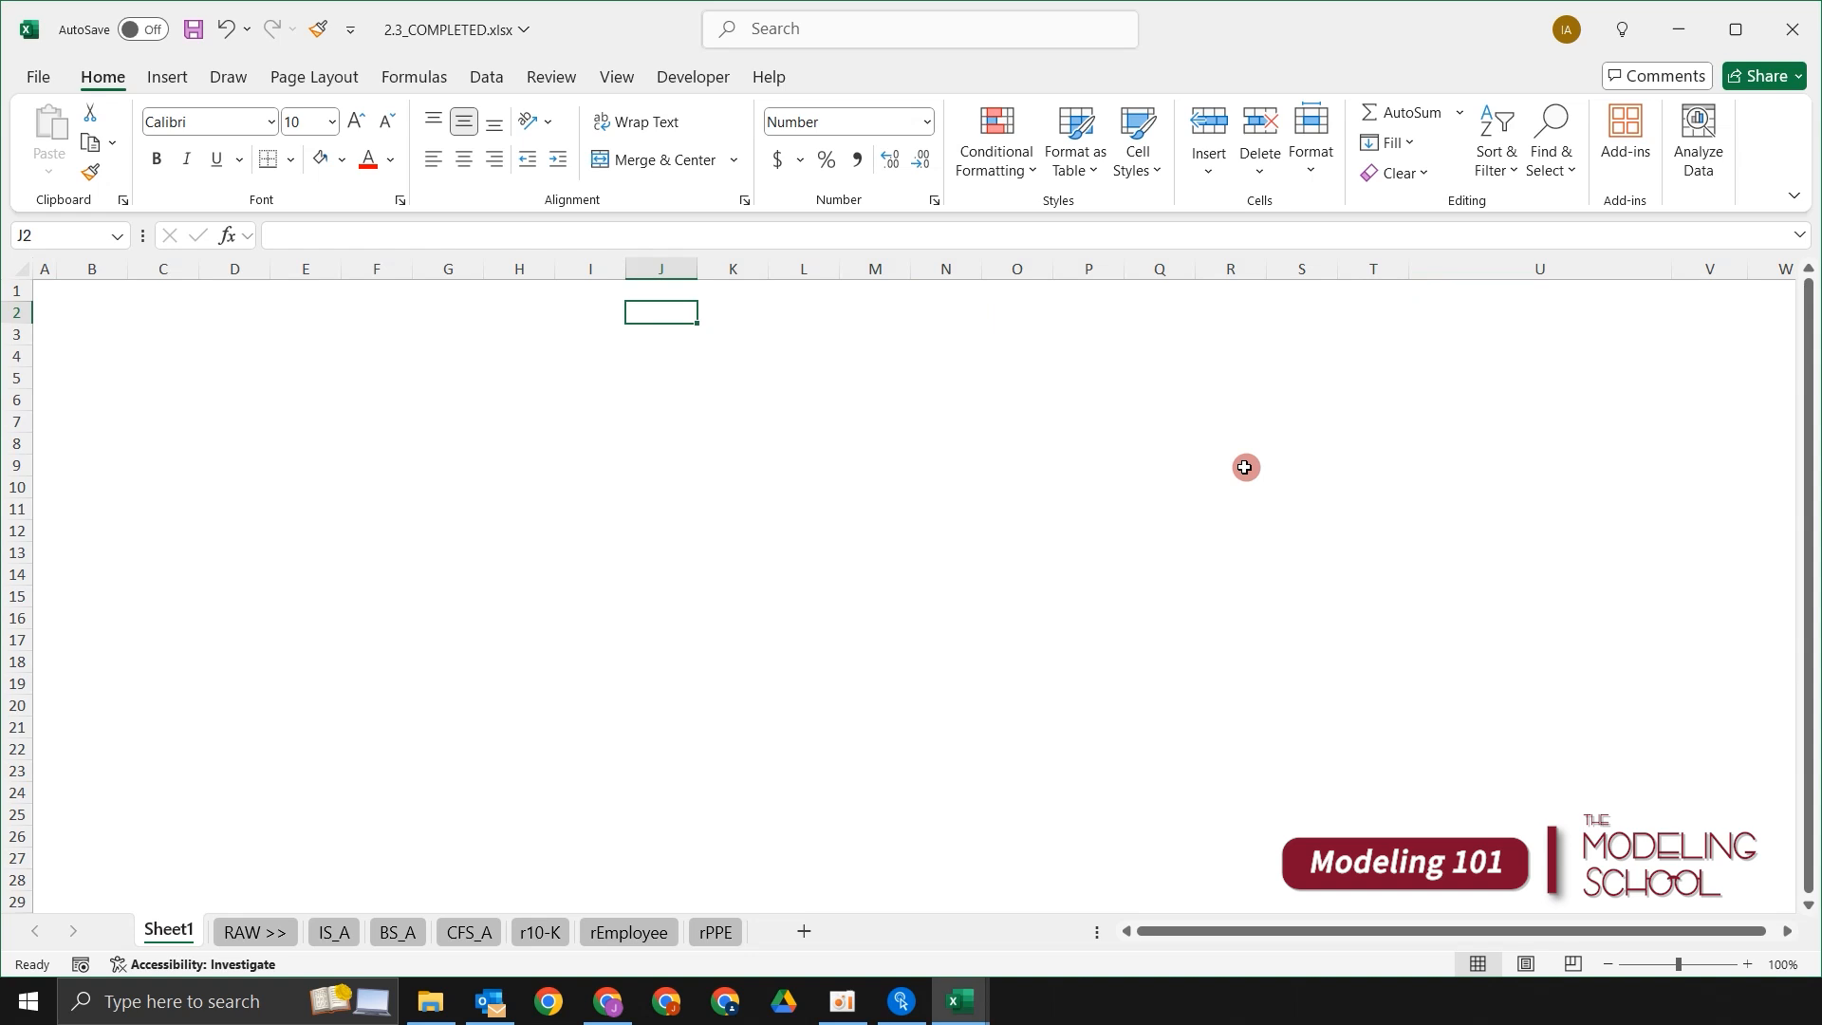
pyautogui.press('Down')
pyautogui.press('Up')
pyautogui.press('Up')
pyautogui.press('Down')
pyautogui.press('Right')
pyautogui.press('Right')
pyautogui.press('Right')
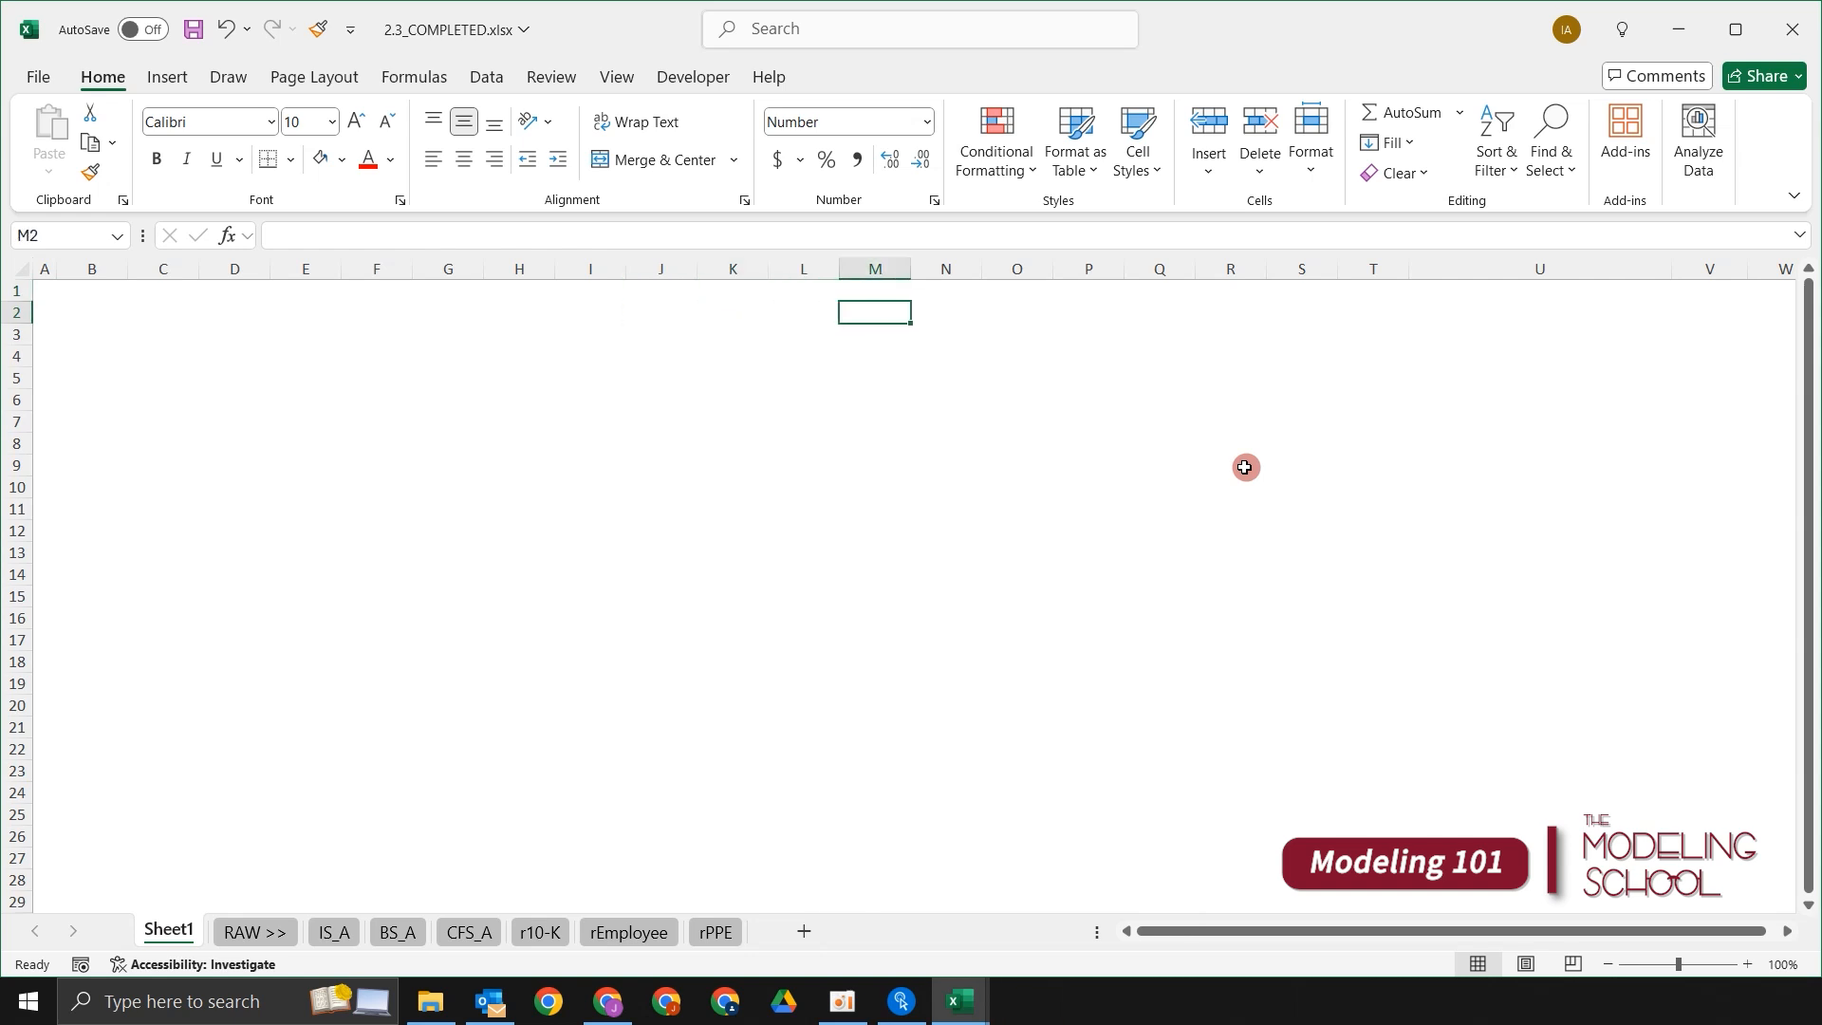
pyautogui.press('Right')
pyautogui.press('Right')
pyautogui.press('Right')
pyautogui.press('Right')
pyautogui.press('Right')
pyautogui.press('Right')
pyautogui.press('Right')
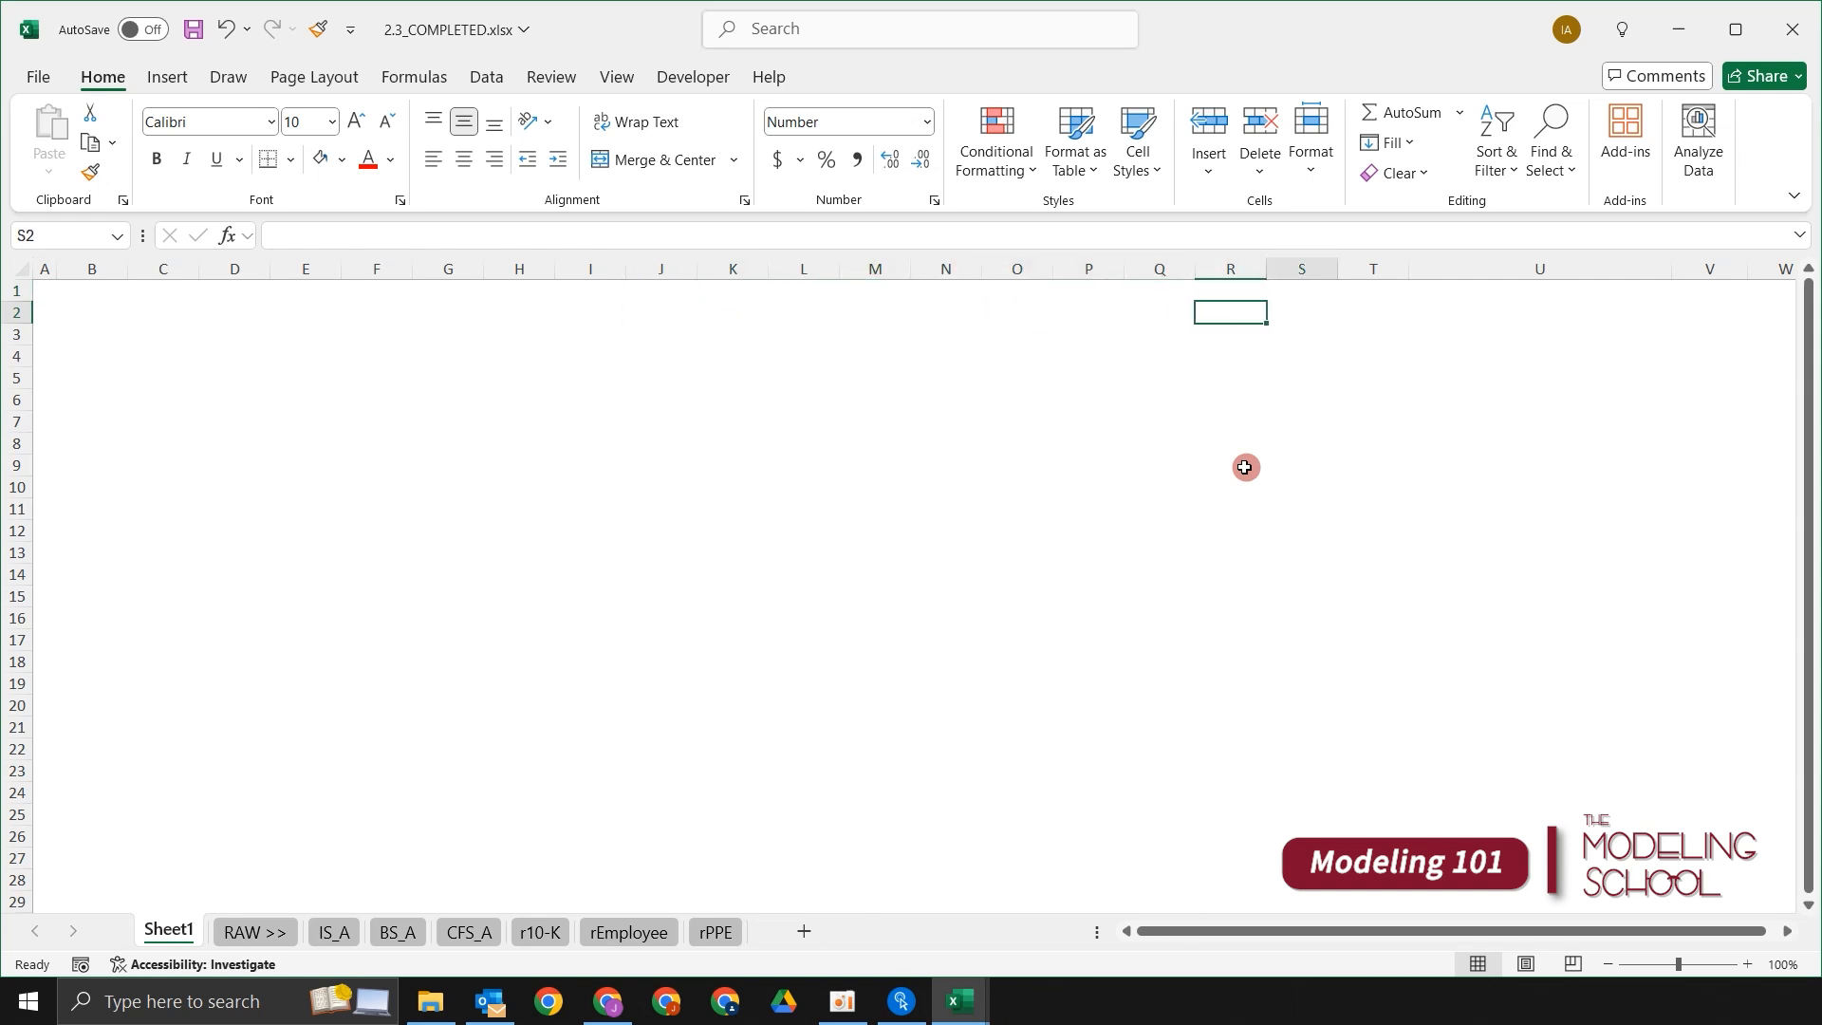
pyautogui.press('Right')
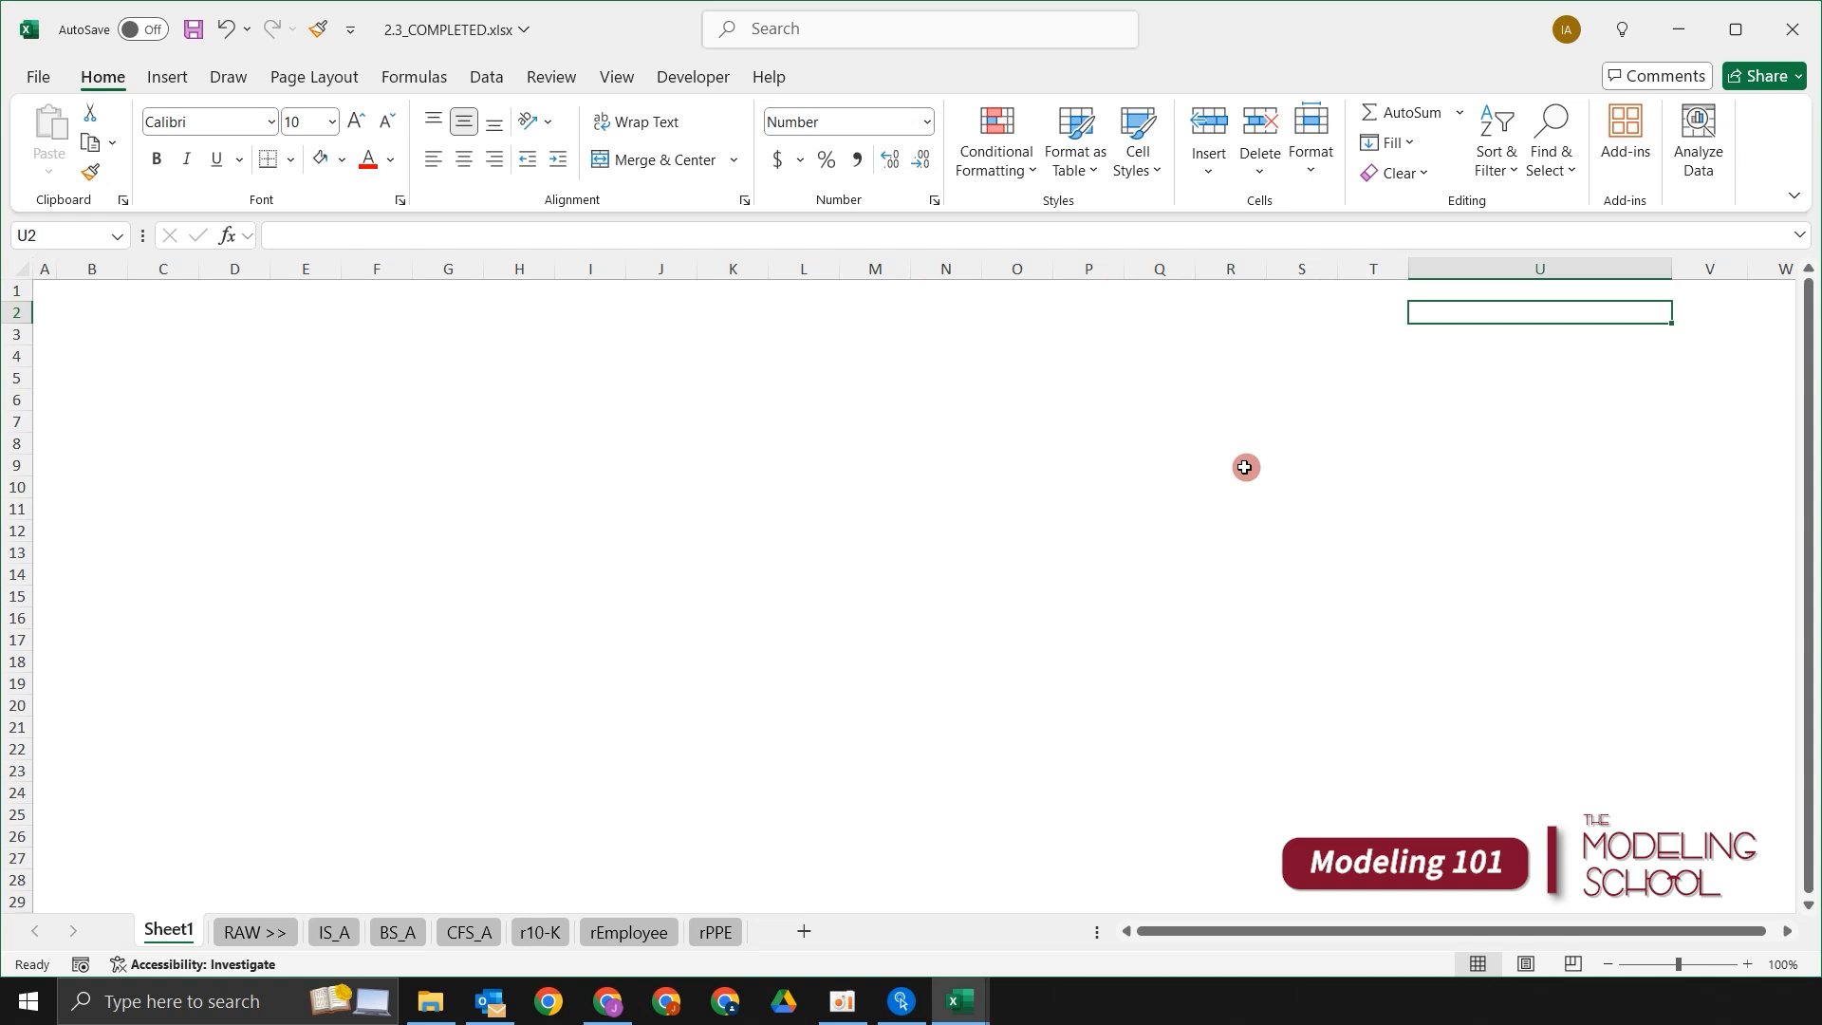
# Step: Fill the range B2:U8 with the dark blue-gray theme shade, one level above the darkest
pyautogui.hotkey('shift', 'Down')
pyautogui.hotkey('shift', 'Down')
pyautogui.hotkey('shift', 'Down')
pyautogui.hotkey('shift', 'Down')
pyautogui.hotkey('shift', 'Down')
pyautogui.hotkey('shift', 'Down')
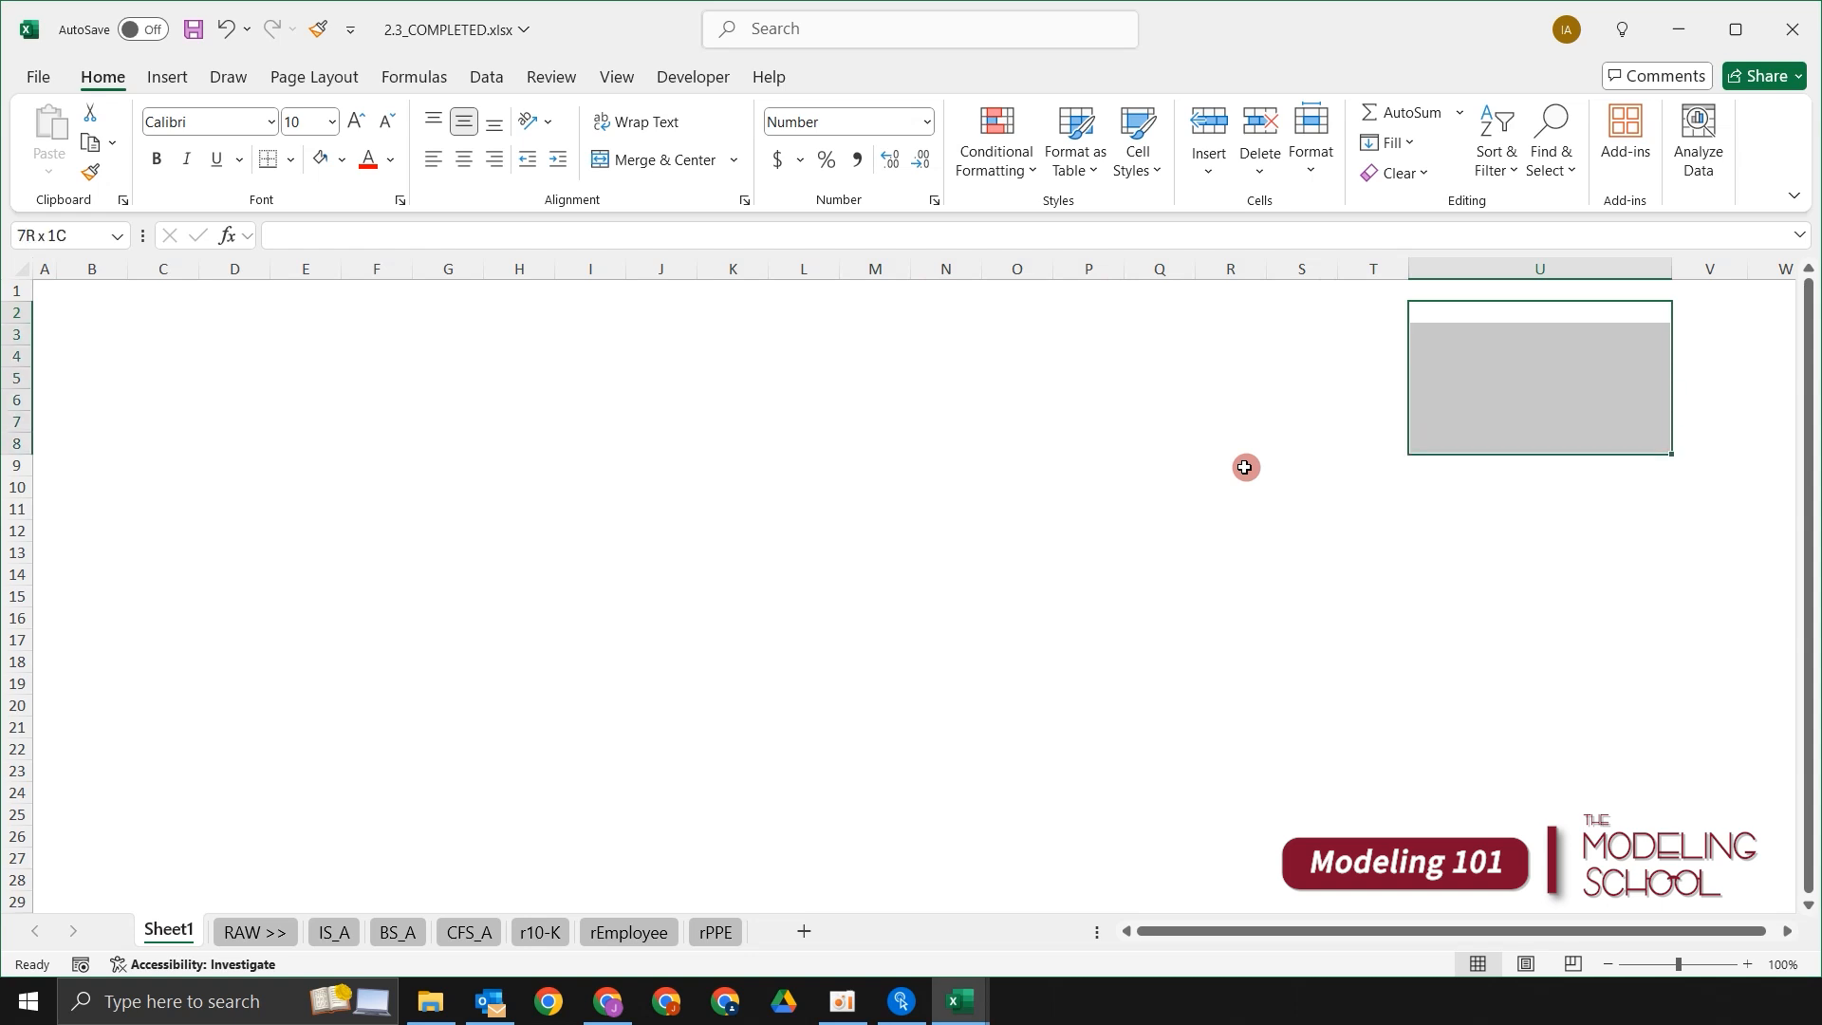
pyautogui.hotkey('shift', 'Left')
pyautogui.hotkey('shift', 'Left')
pyautogui.hotkey('shift', 'Left')
pyautogui.hotkey('shift', 'Left')
pyautogui.hotkey('shift', 'Left')
pyautogui.hotkey('shift', 'Left')
pyautogui.hotkey('shift', 'Left')
pyautogui.hotkey('shift', 'Left')
pyautogui.hotkey('shift', 'Left')
pyautogui.hotkey('shift', 'Left')
pyautogui.hotkey('shift', 'Left')
pyautogui.hotkey('shift', 'Left')
pyautogui.hotkey('shift', 'Left')
pyautogui.hotkey('shift', 'Left')
pyautogui.hotkey('shift', 'Left')
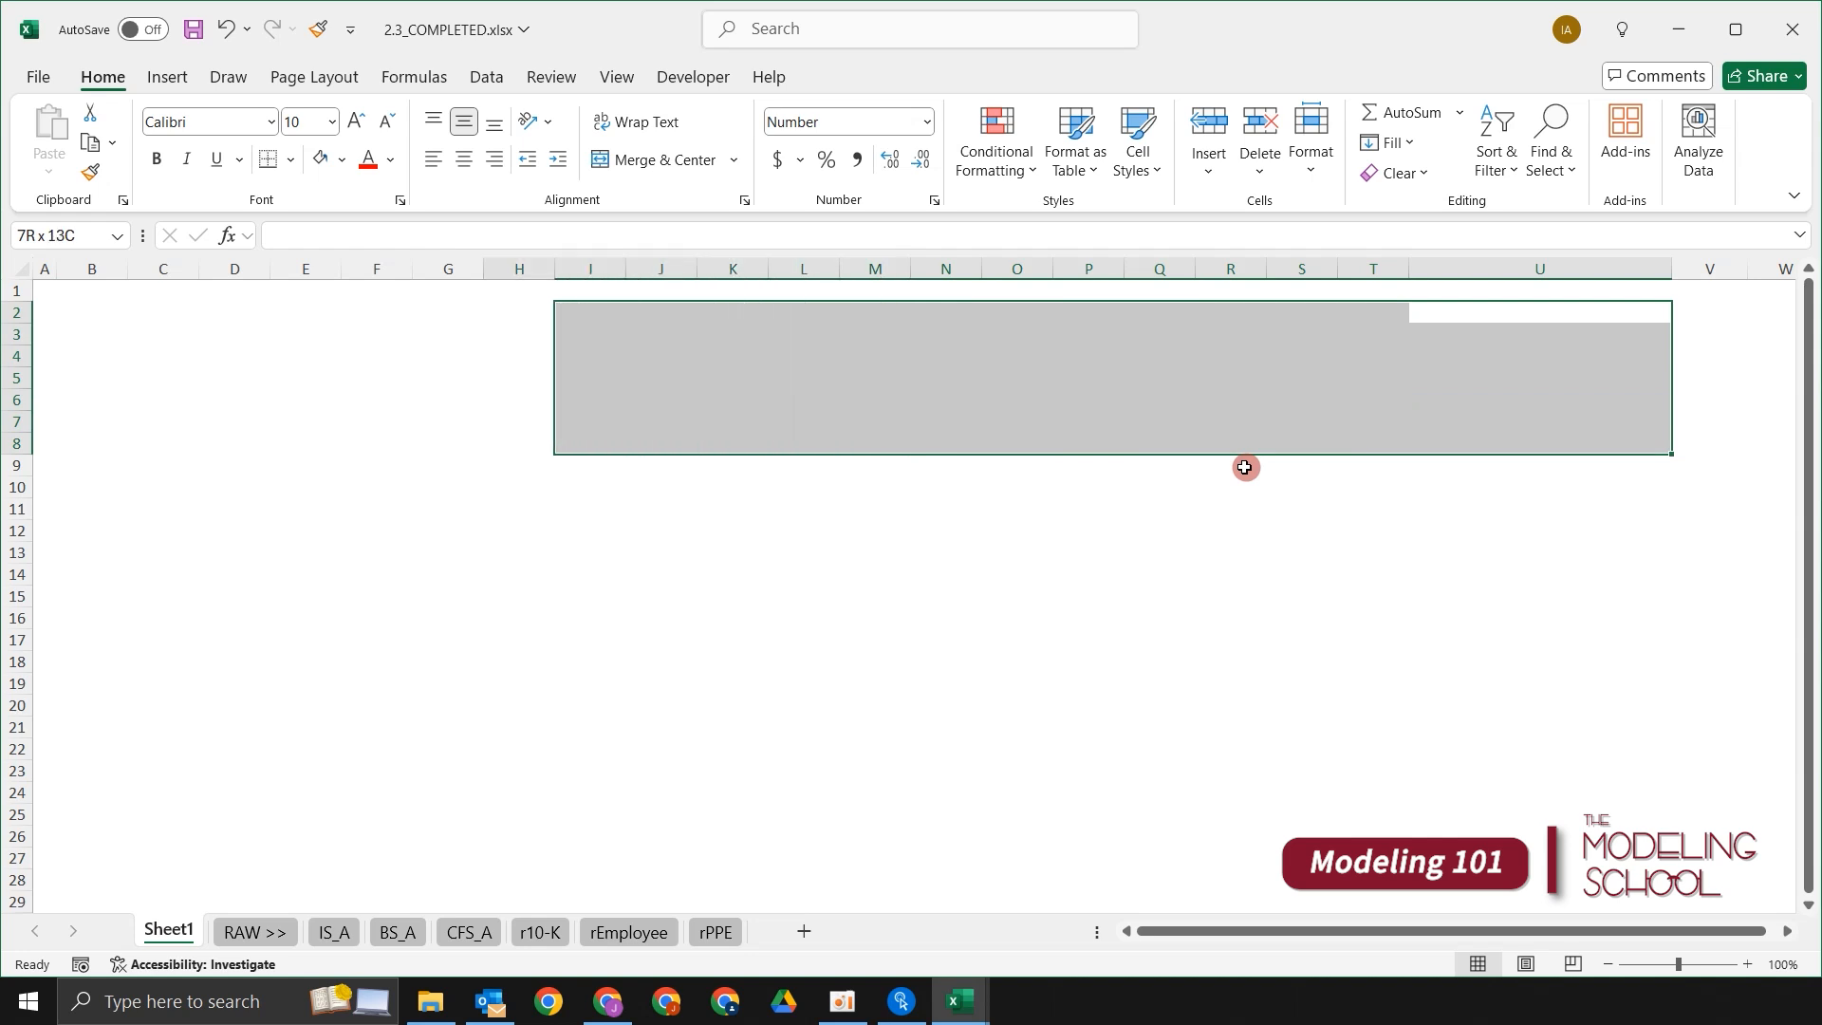
pyautogui.hotkey('shift', 'Left')
pyautogui.hotkey('shift', 'Left')
pyautogui.hotkey('shift', 'Left')
pyautogui.hotkey('shift', 'Left')
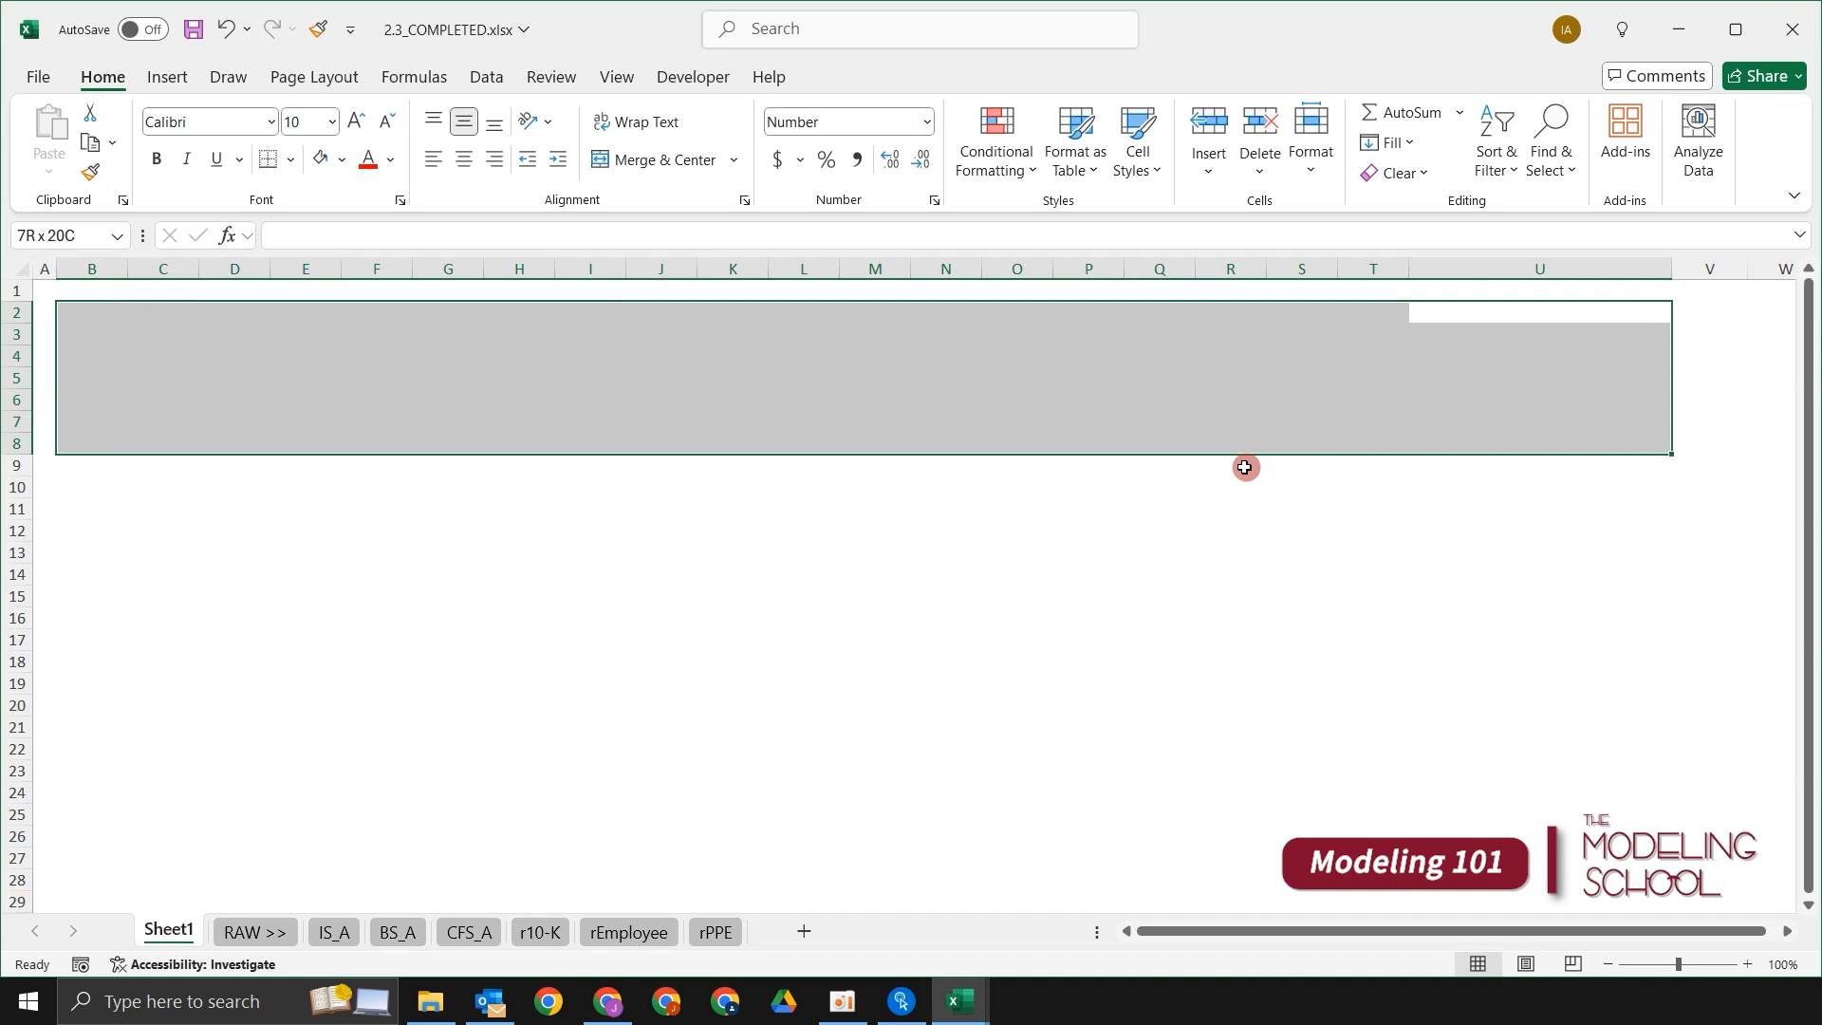
pyautogui.press('alt')
pyautogui.press('h')
pyautogui.press('h')
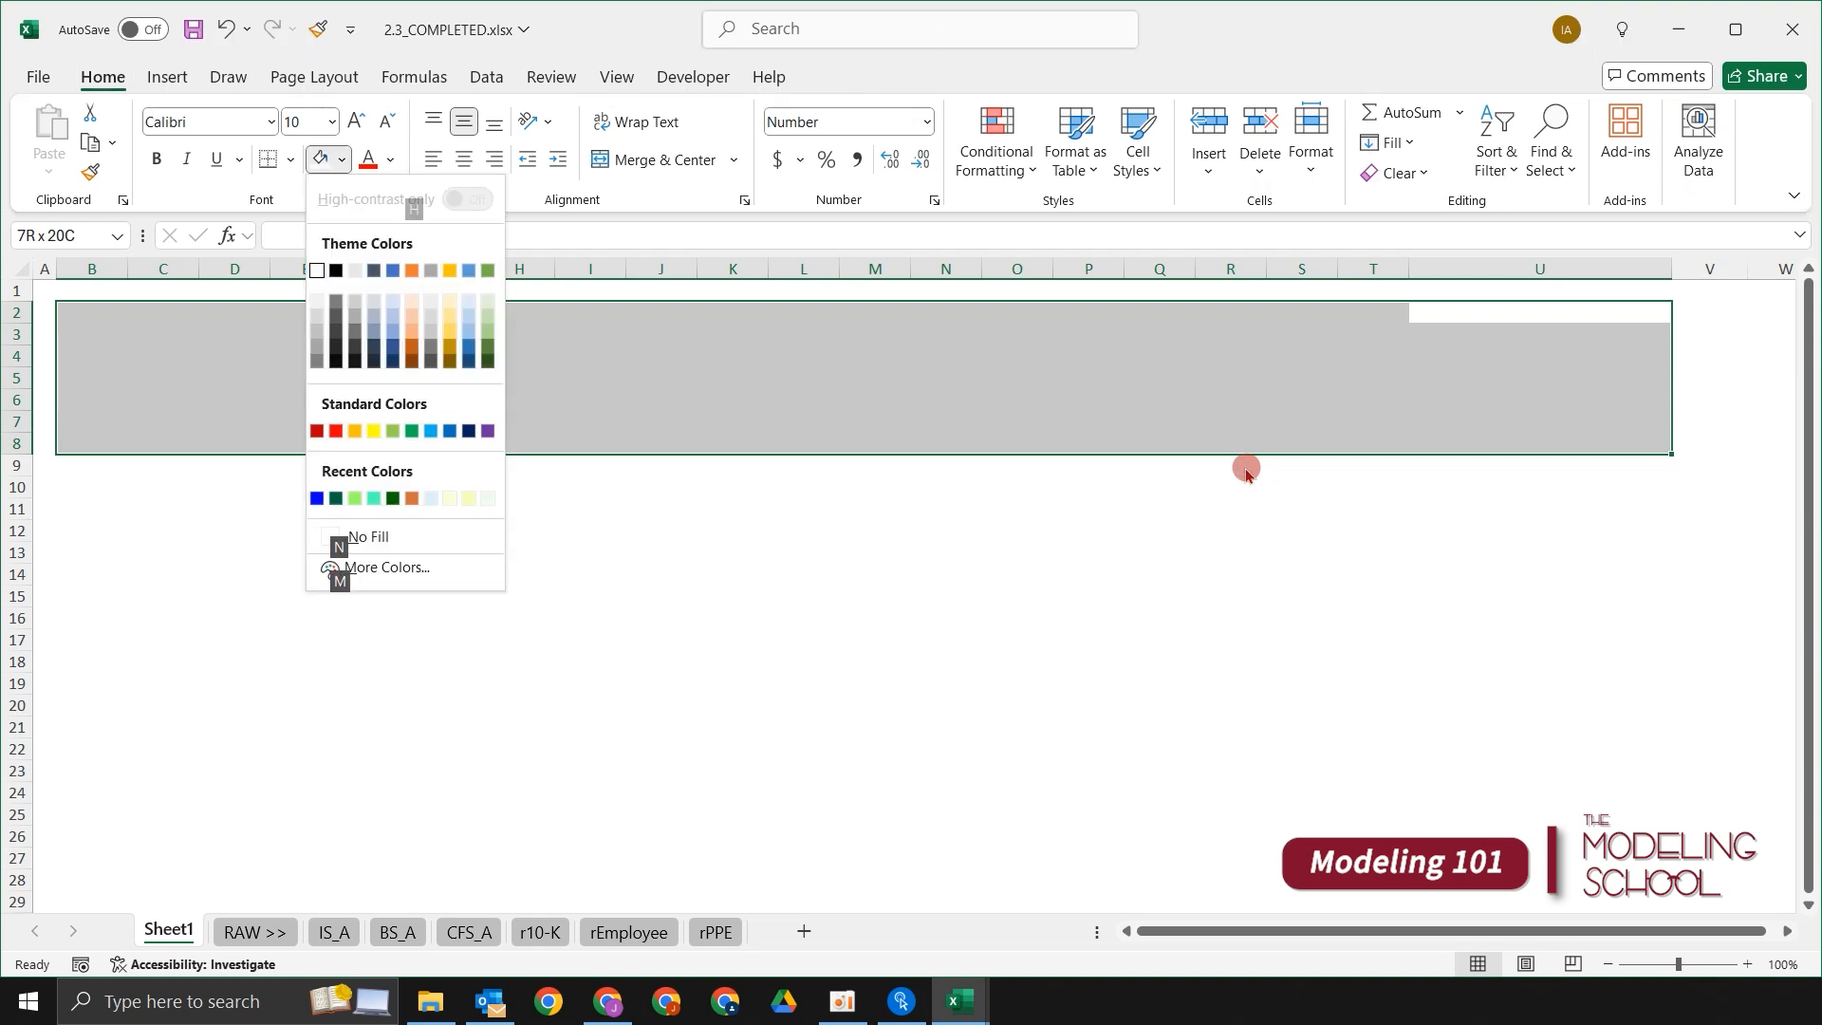
pyautogui.press('Down')
pyautogui.press('Down')
pyautogui.press('Down')
pyautogui.press('Down')
pyautogui.press('Down')
pyautogui.press('Right')
pyautogui.press('Right')
pyautogui.press('Right')
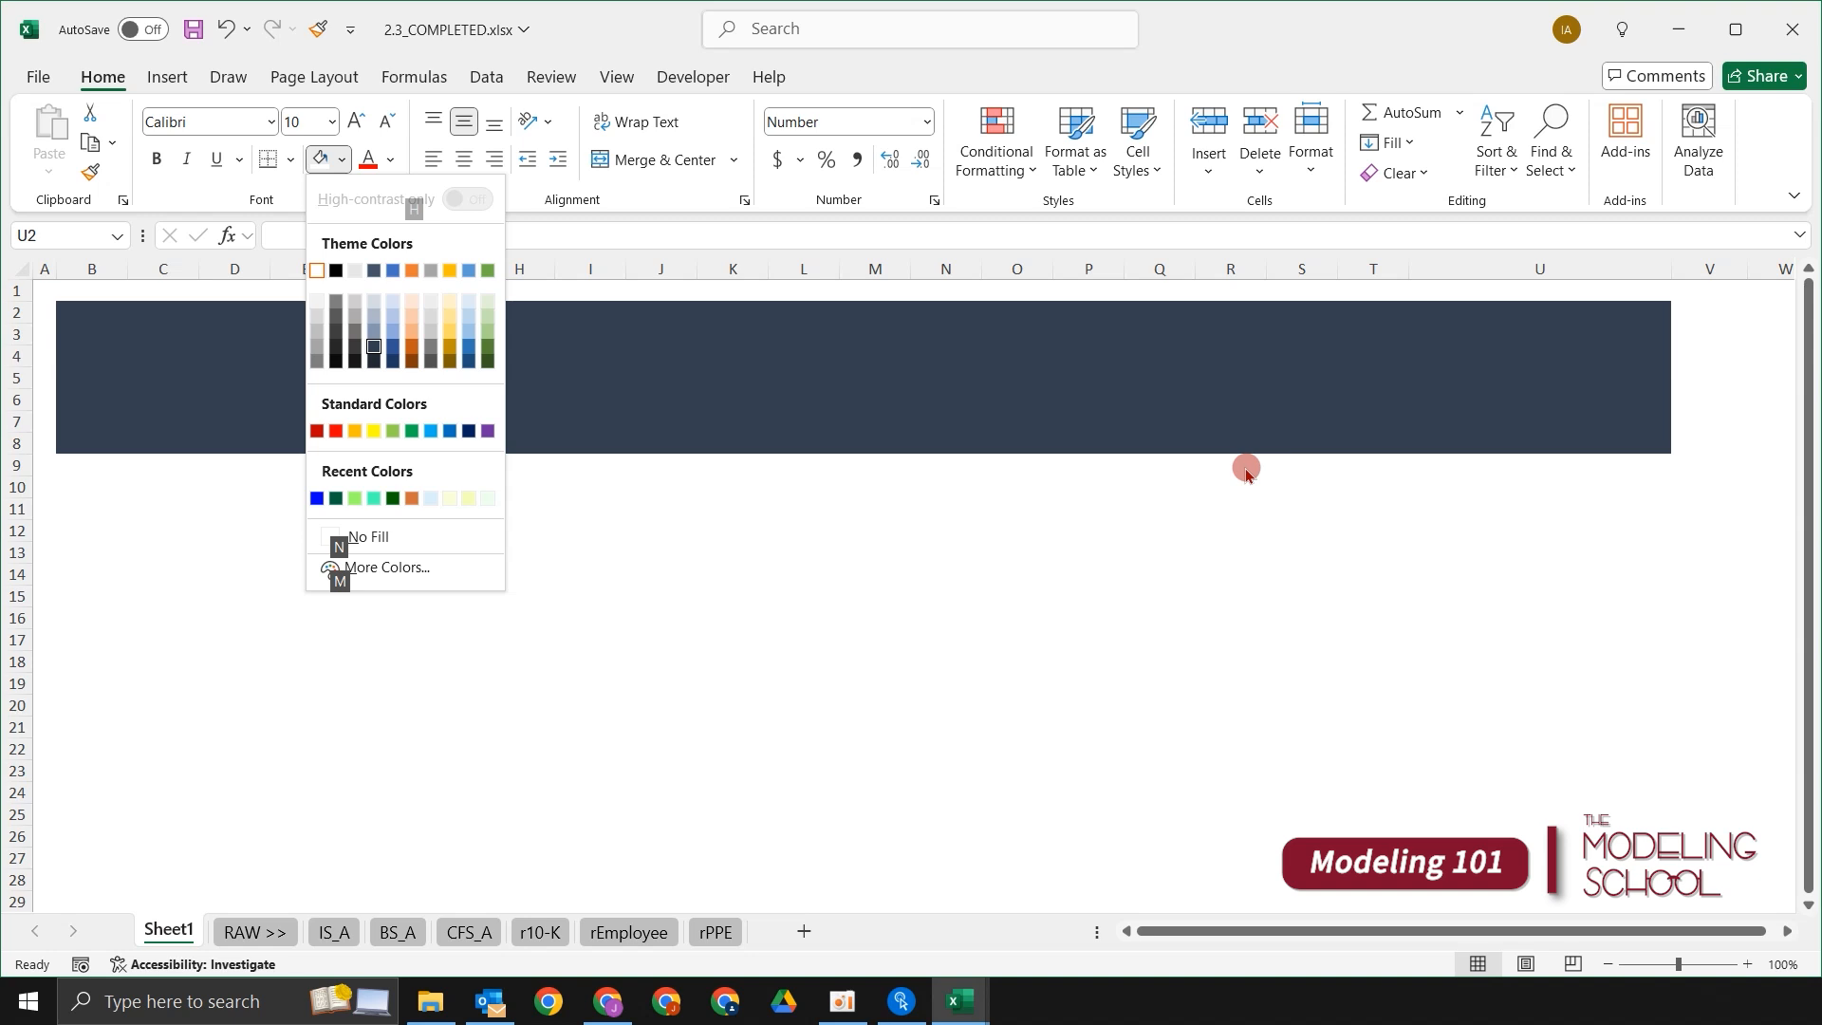
pyautogui.press('Escape')
# Step: Fill the range H4:U8 with the lightest blue-gray theme shade, inside the dark header block
pyautogui.press('Down')
pyautogui.press('Down')
pyautogui.press('Down')
pyautogui.press('Left')
pyautogui.press('Left')
pyautogui.press('Left')
pyautogui.press('Left')
pyautogui.press('Up')
pyautogui.press('Left')
pyautogui.press('Left')
pyautogui.press('Left')
pyautogui.press('Left')
pyautogui.press('Left')
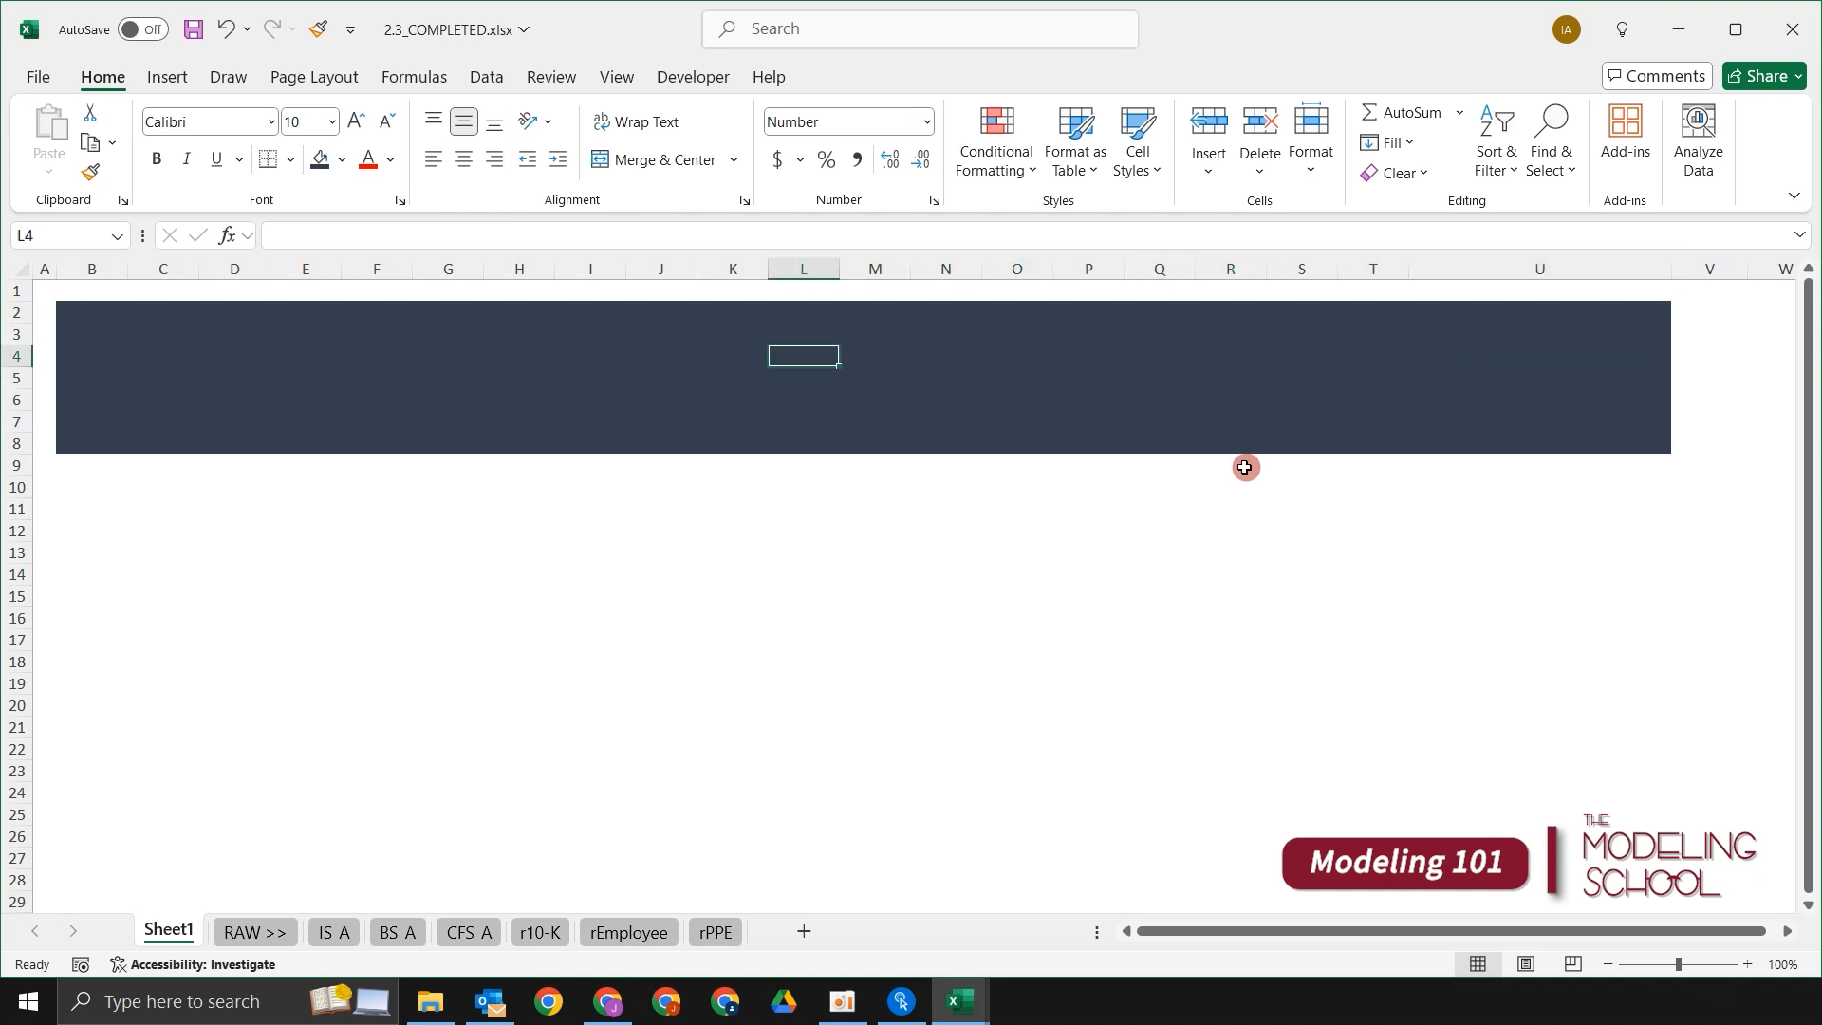
pyautogui.press('Right')
pyautogui.press('Right')
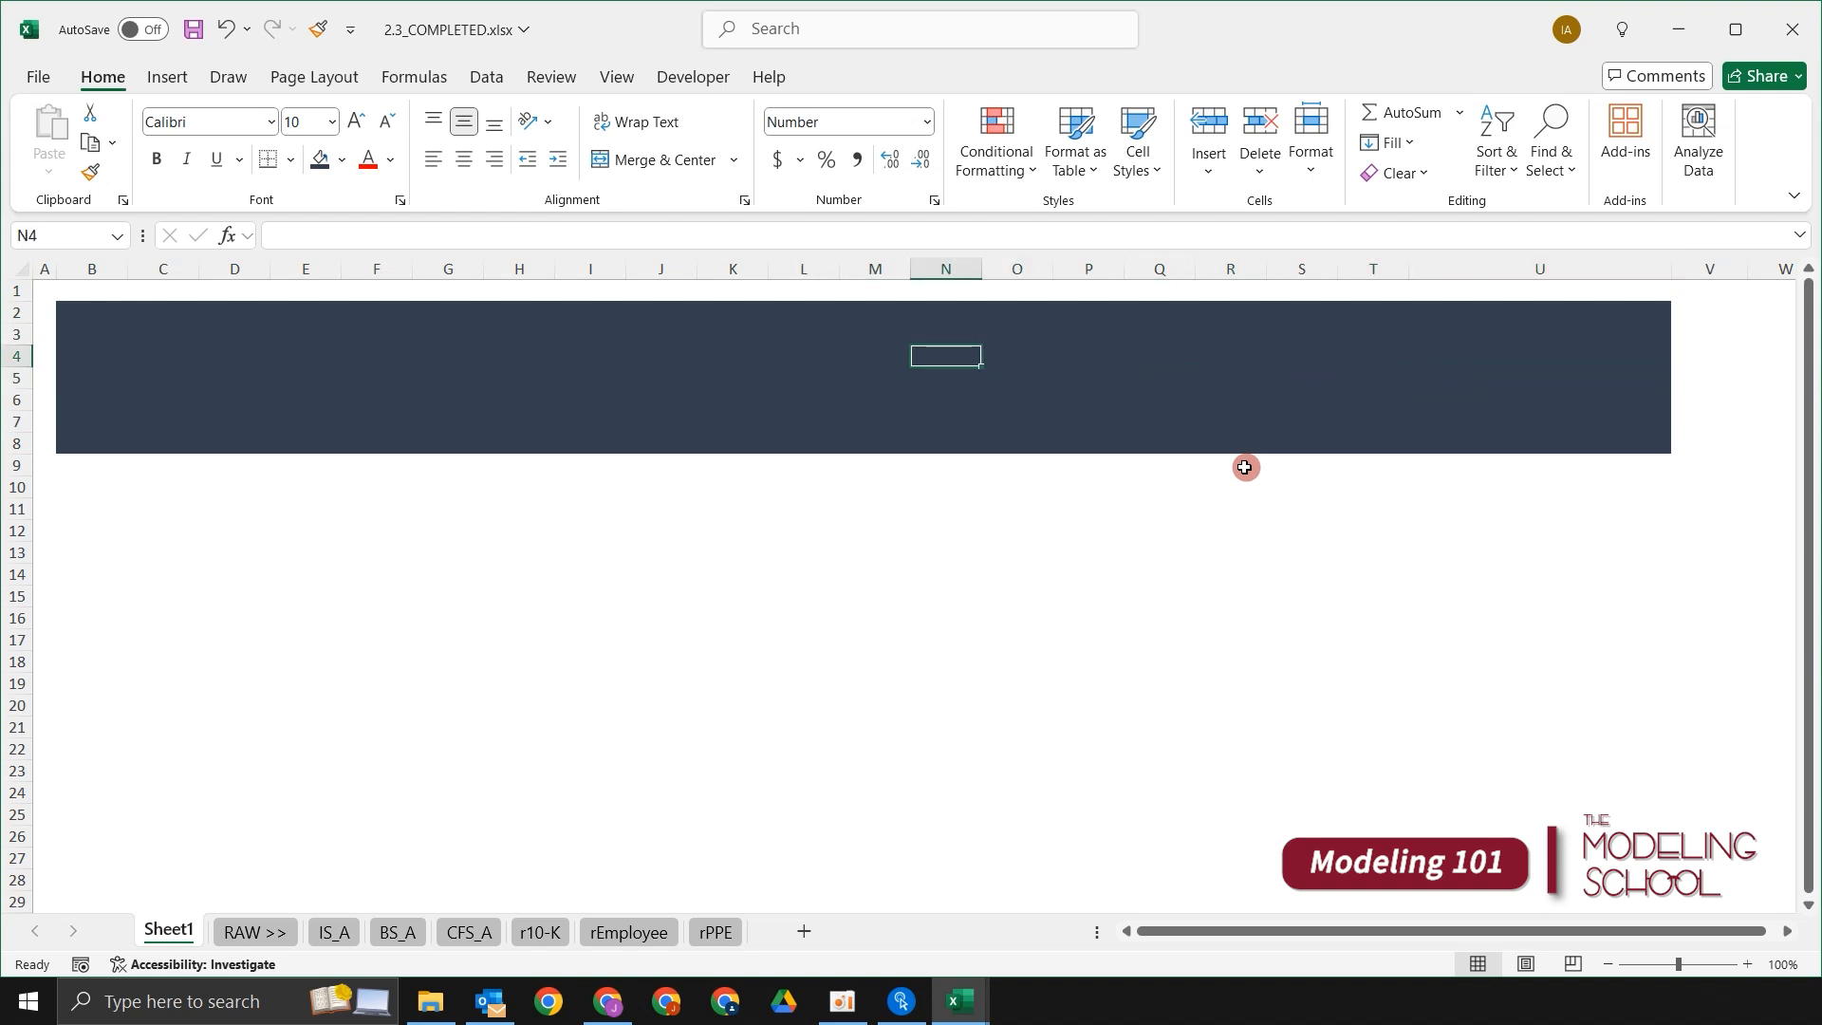
pyautogui.press('Left')
pyautogui.press('Left')
pyautogui.press('Left')
pyautogui.press('Left')
pyautogui.press('Left')
pyautogui.press('Left')
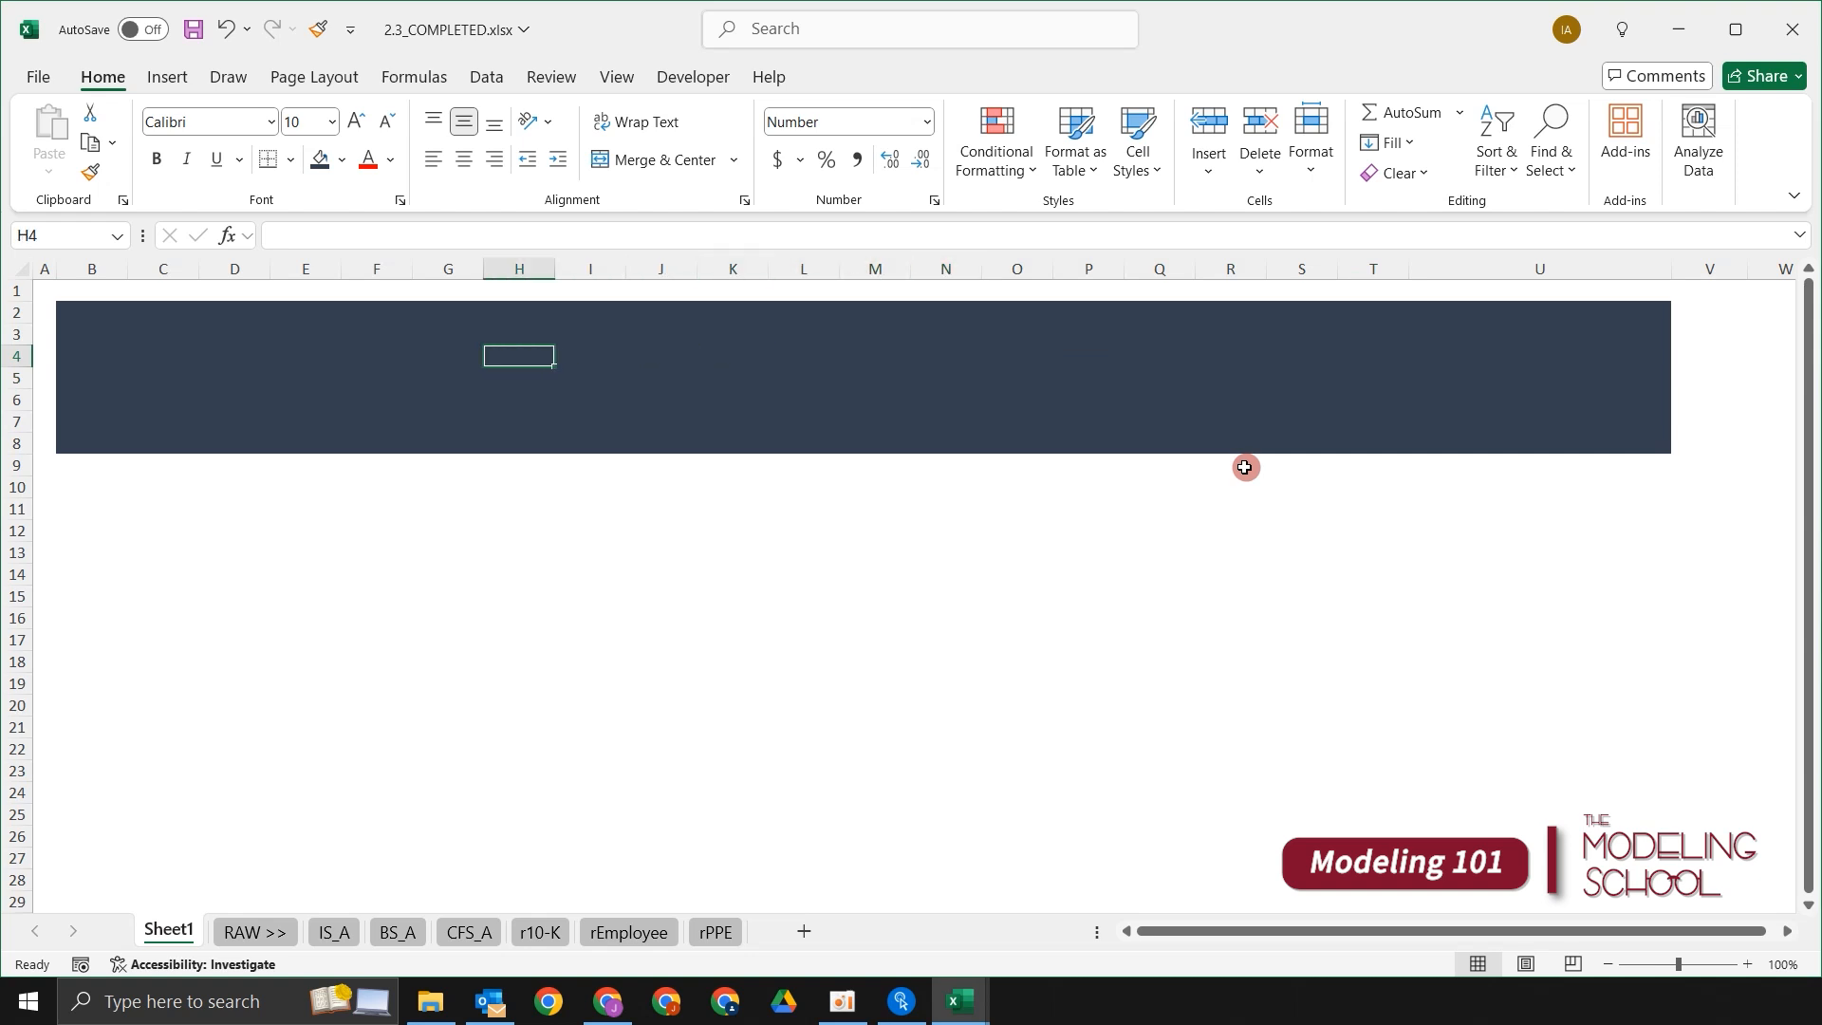
pyautogui.press('Up')
pyautogui.press('Down')
pyautogui.press('Up')
pyautogui.press('Up')
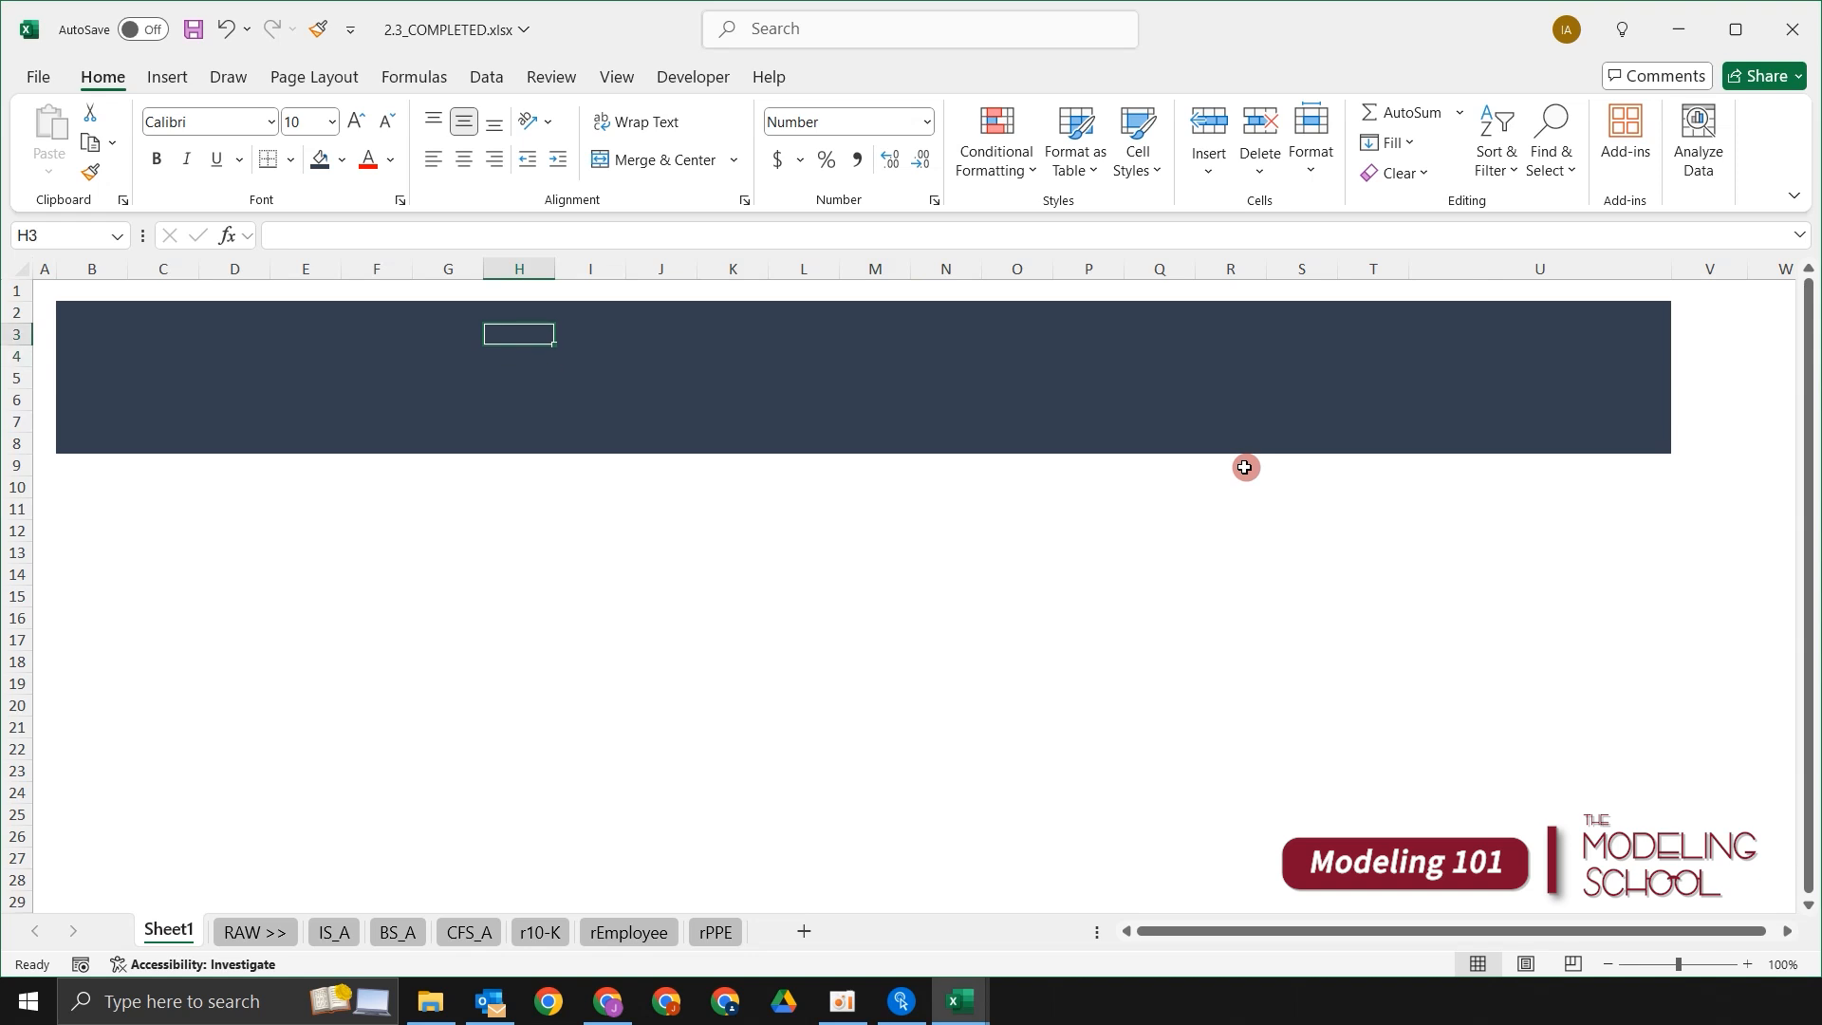
pyautogui.press('Down')
pyautogui.press('Down')
pyautogui.press('Up')
pyautogui.press('Down')
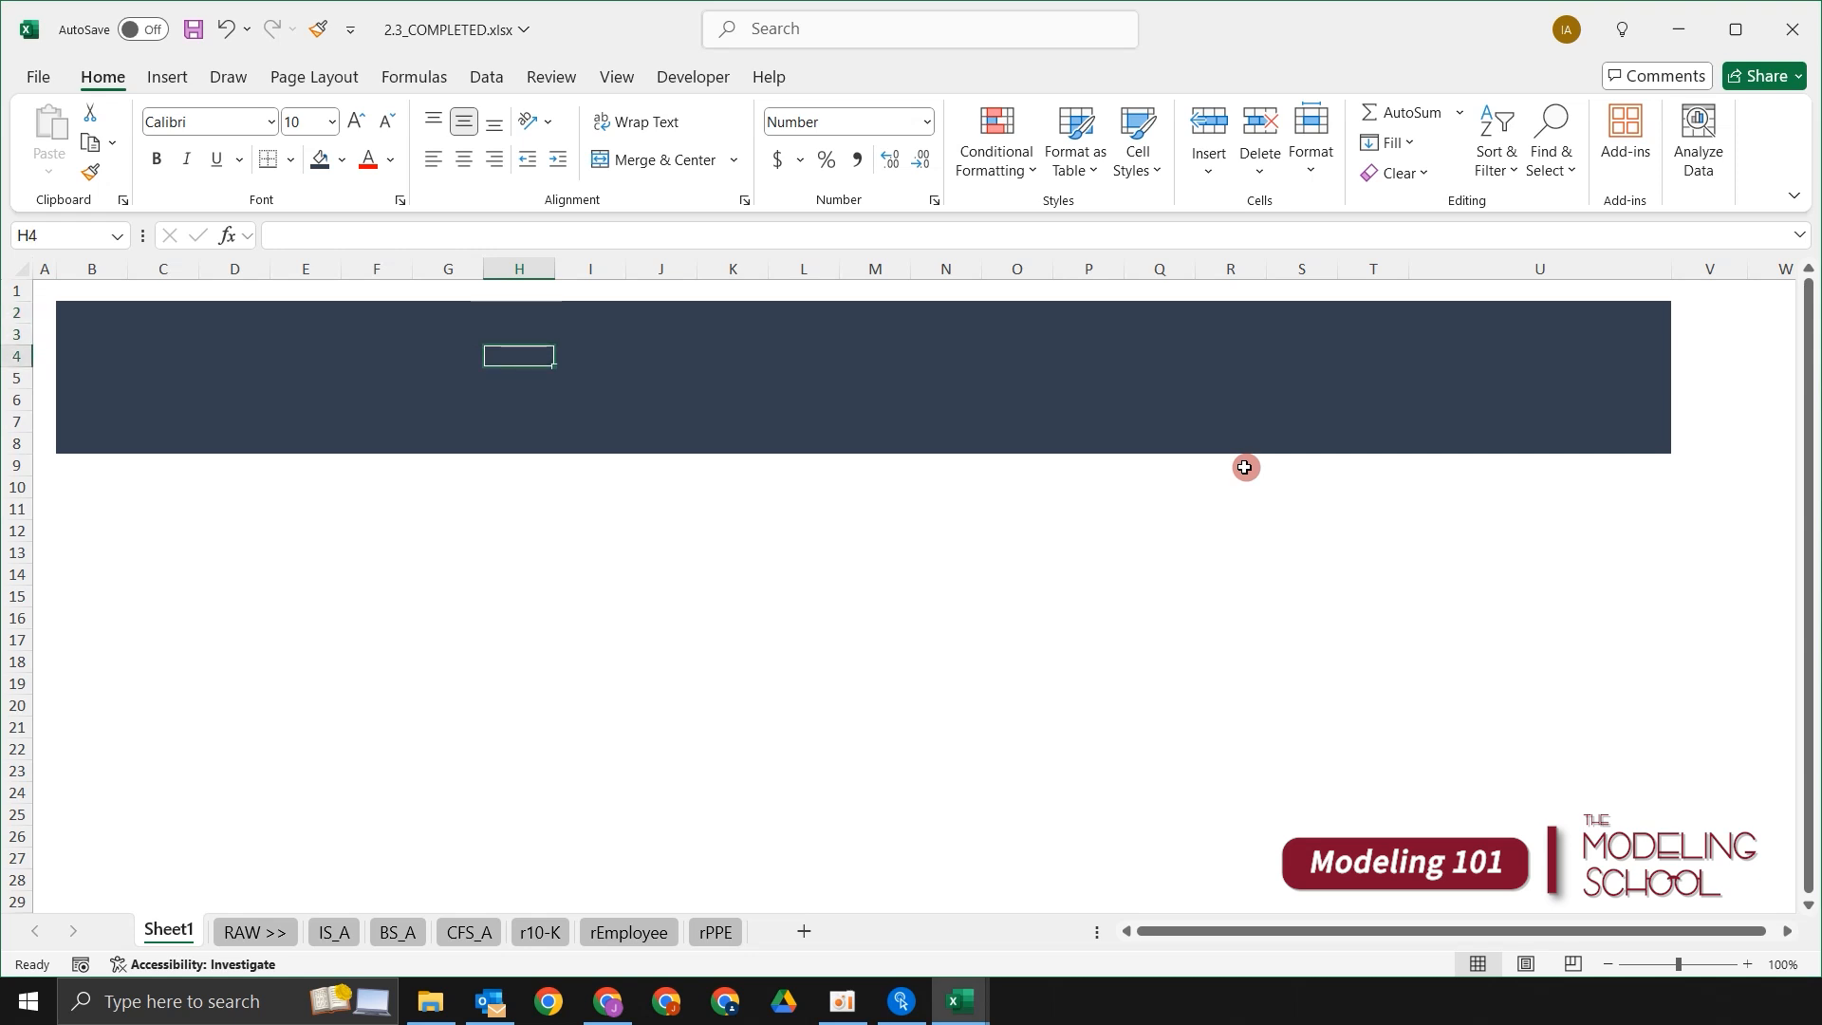
pyautogui.hotkey('shift', 'Down')
pyautogui.hotkey('shift', 'Down')
pyautogui.hotkey('shift', 'Down')
pyautogui.hotkey('shift', 'Down')
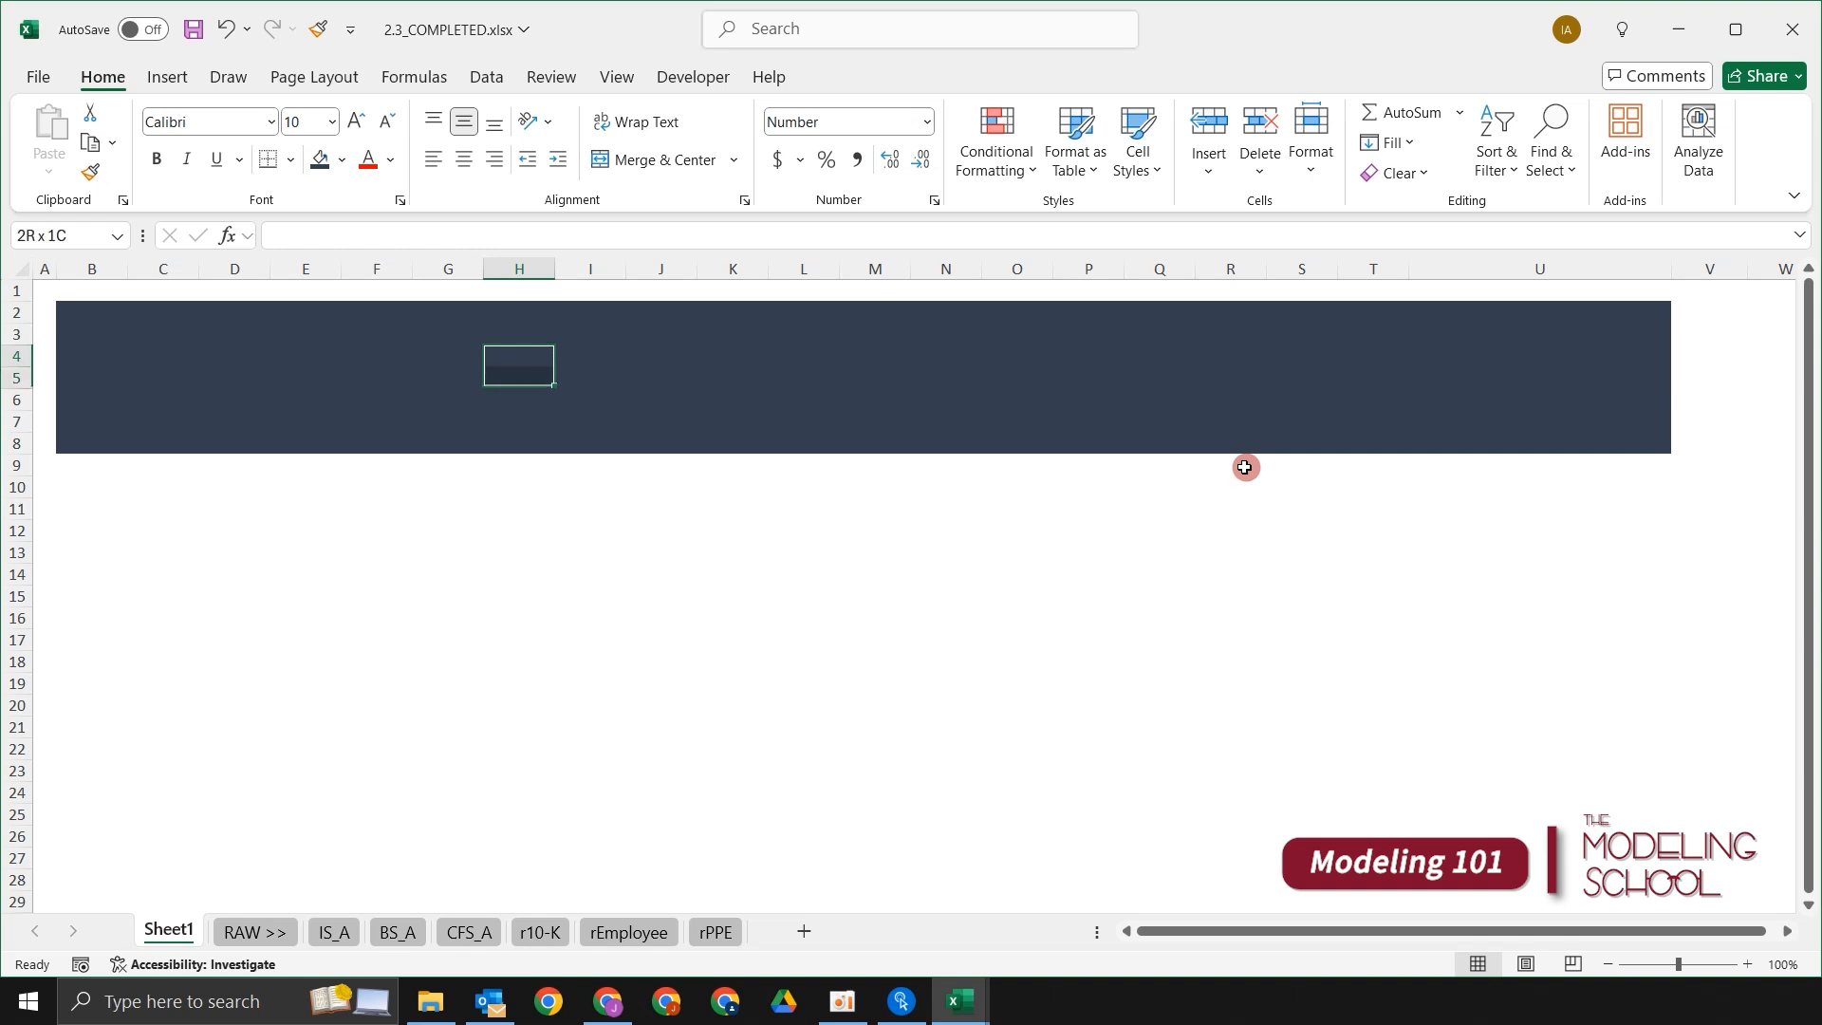
pyautogui.hotkey('shift', 'Right')
pyautogui.hotkey('shift', 'Right')
pyautogui.hotkey('shift', 'Right')
pyautogui.hotkey('shift', 'Right')
pyautogui.hotkey('shift', 'Right')
pyautogui.hotkey('shift', 'Right')
pyautogui.hotkey('shift', 'Right')
pyautogui.hotkey('shift', 'Right')
pyautogui.hotkey('shift', 'Right')
pyautogui.hotkey('shift', 'Right')
pyautogui.hotkey('shift', 'Right')
pyautogui.hotkey('shift', 'Right')
pyautogui.hotkey('shift', 'Right')
pyautogui.hotkey('shift', 'Right')
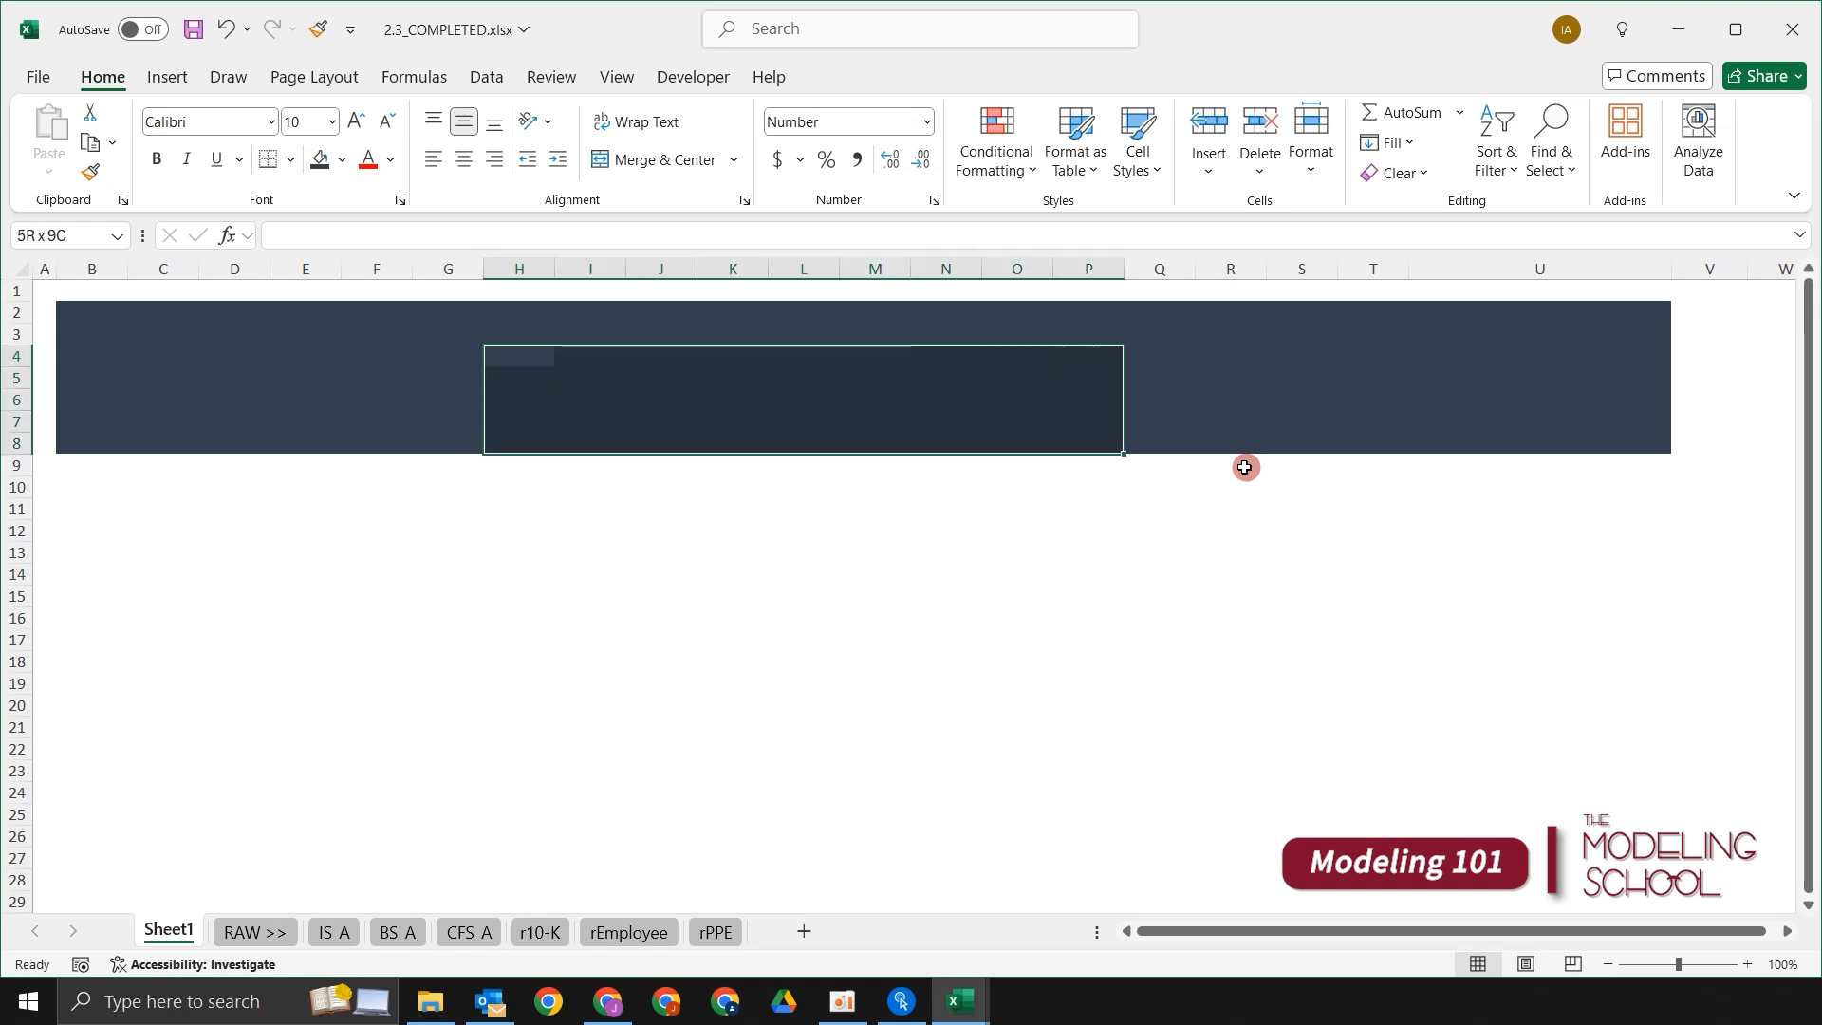
pyautogui.hotkey('shift', 'Left')
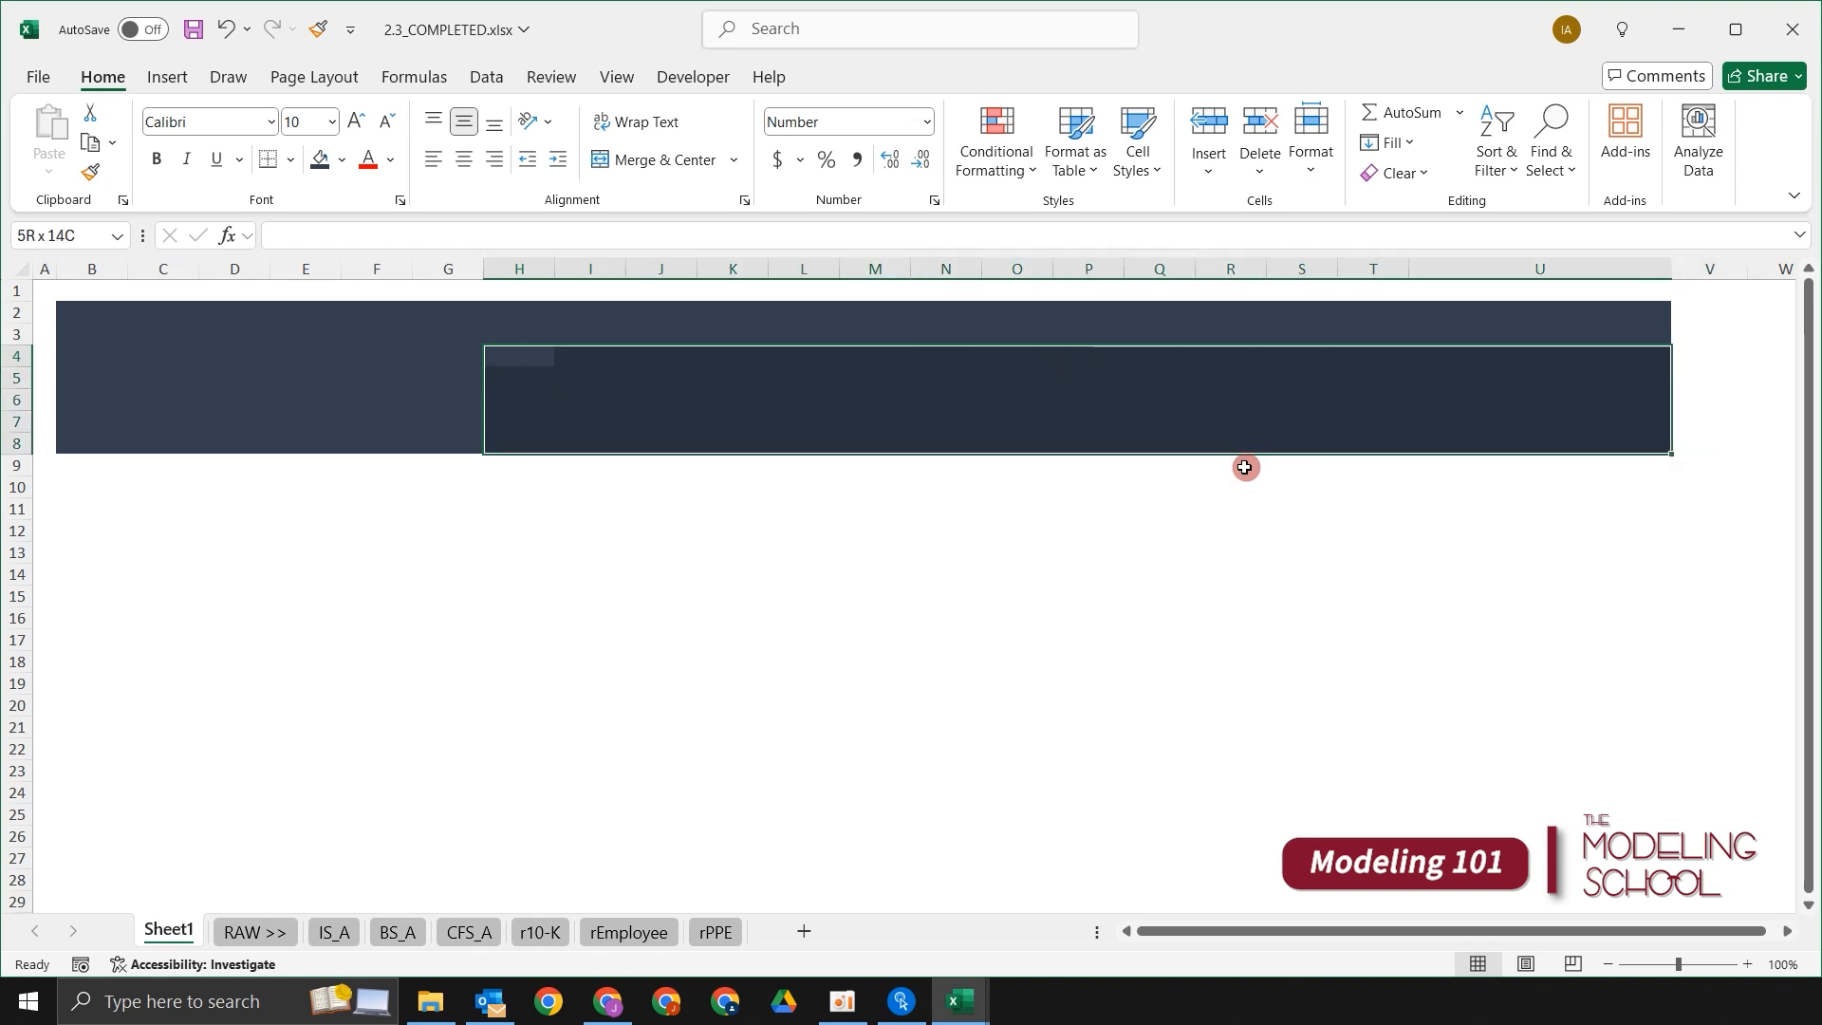
pyautogui.hotkey('alt', 'h')
pyautogui.press('h')
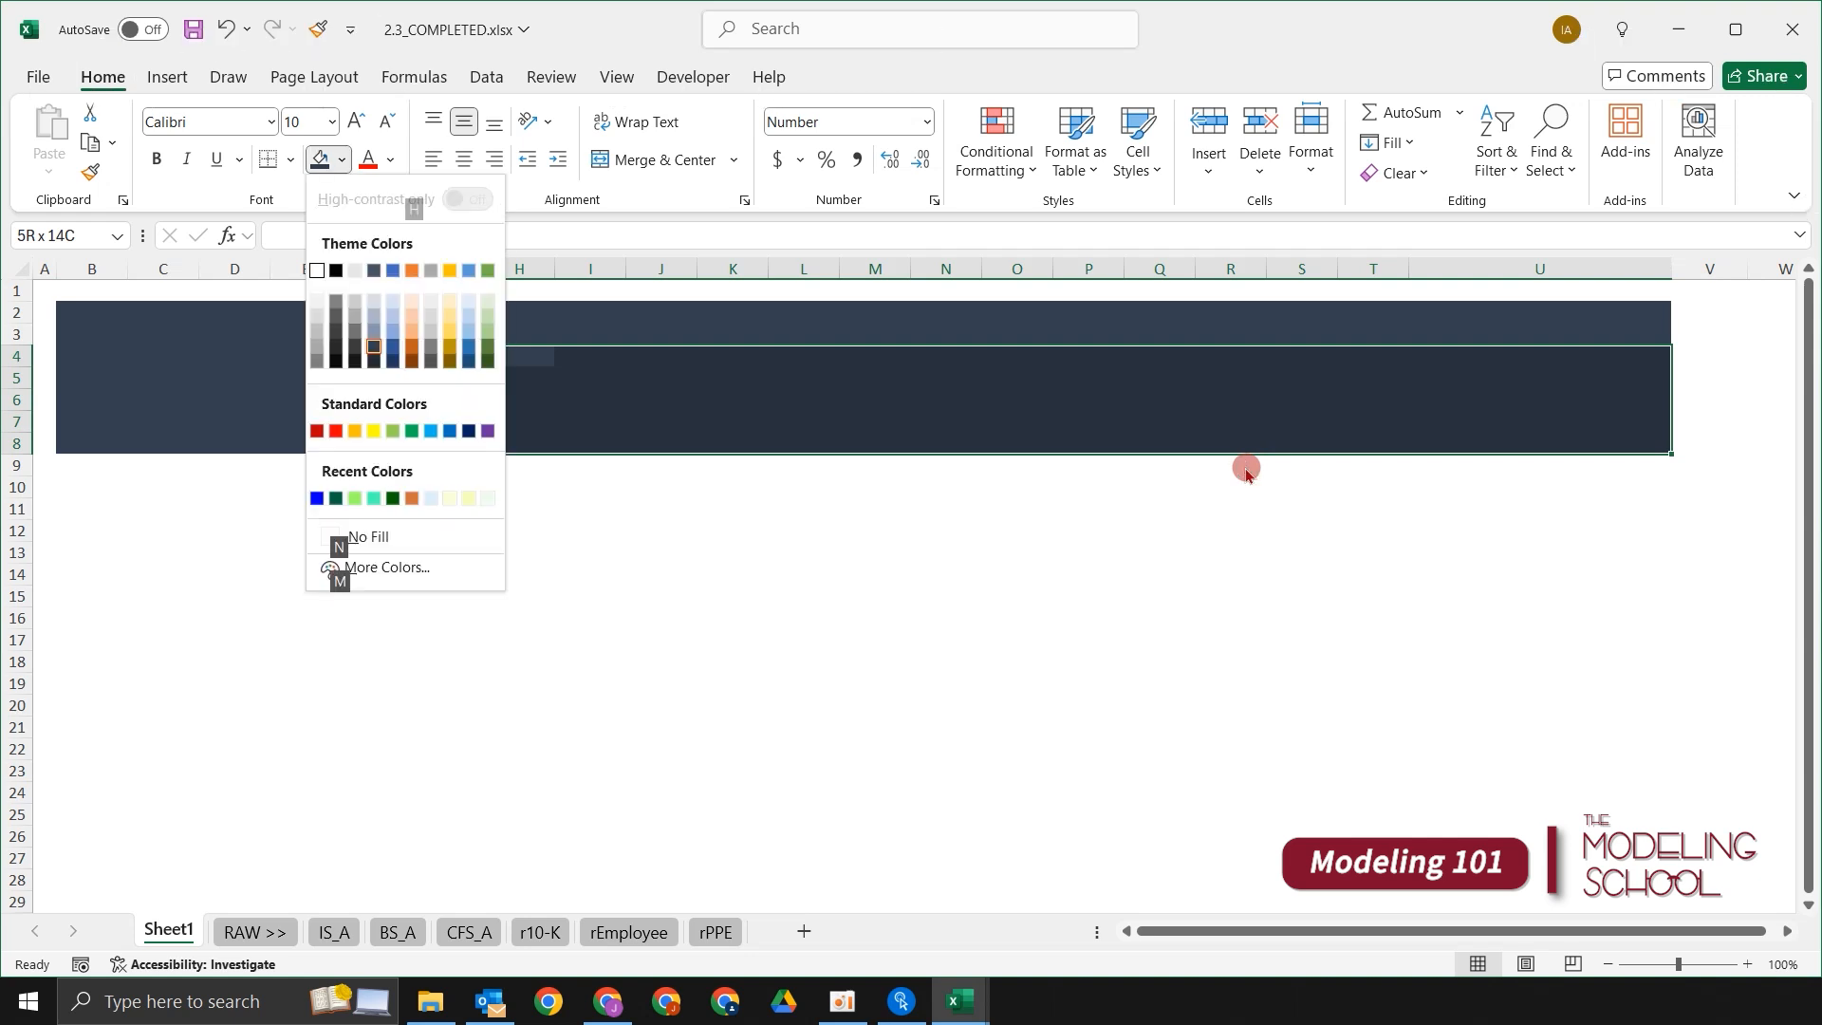
pyautogui.press('Down')
pyautogui.press('Right')
pyautogui.press('Right')
pyautogui.press('Right')
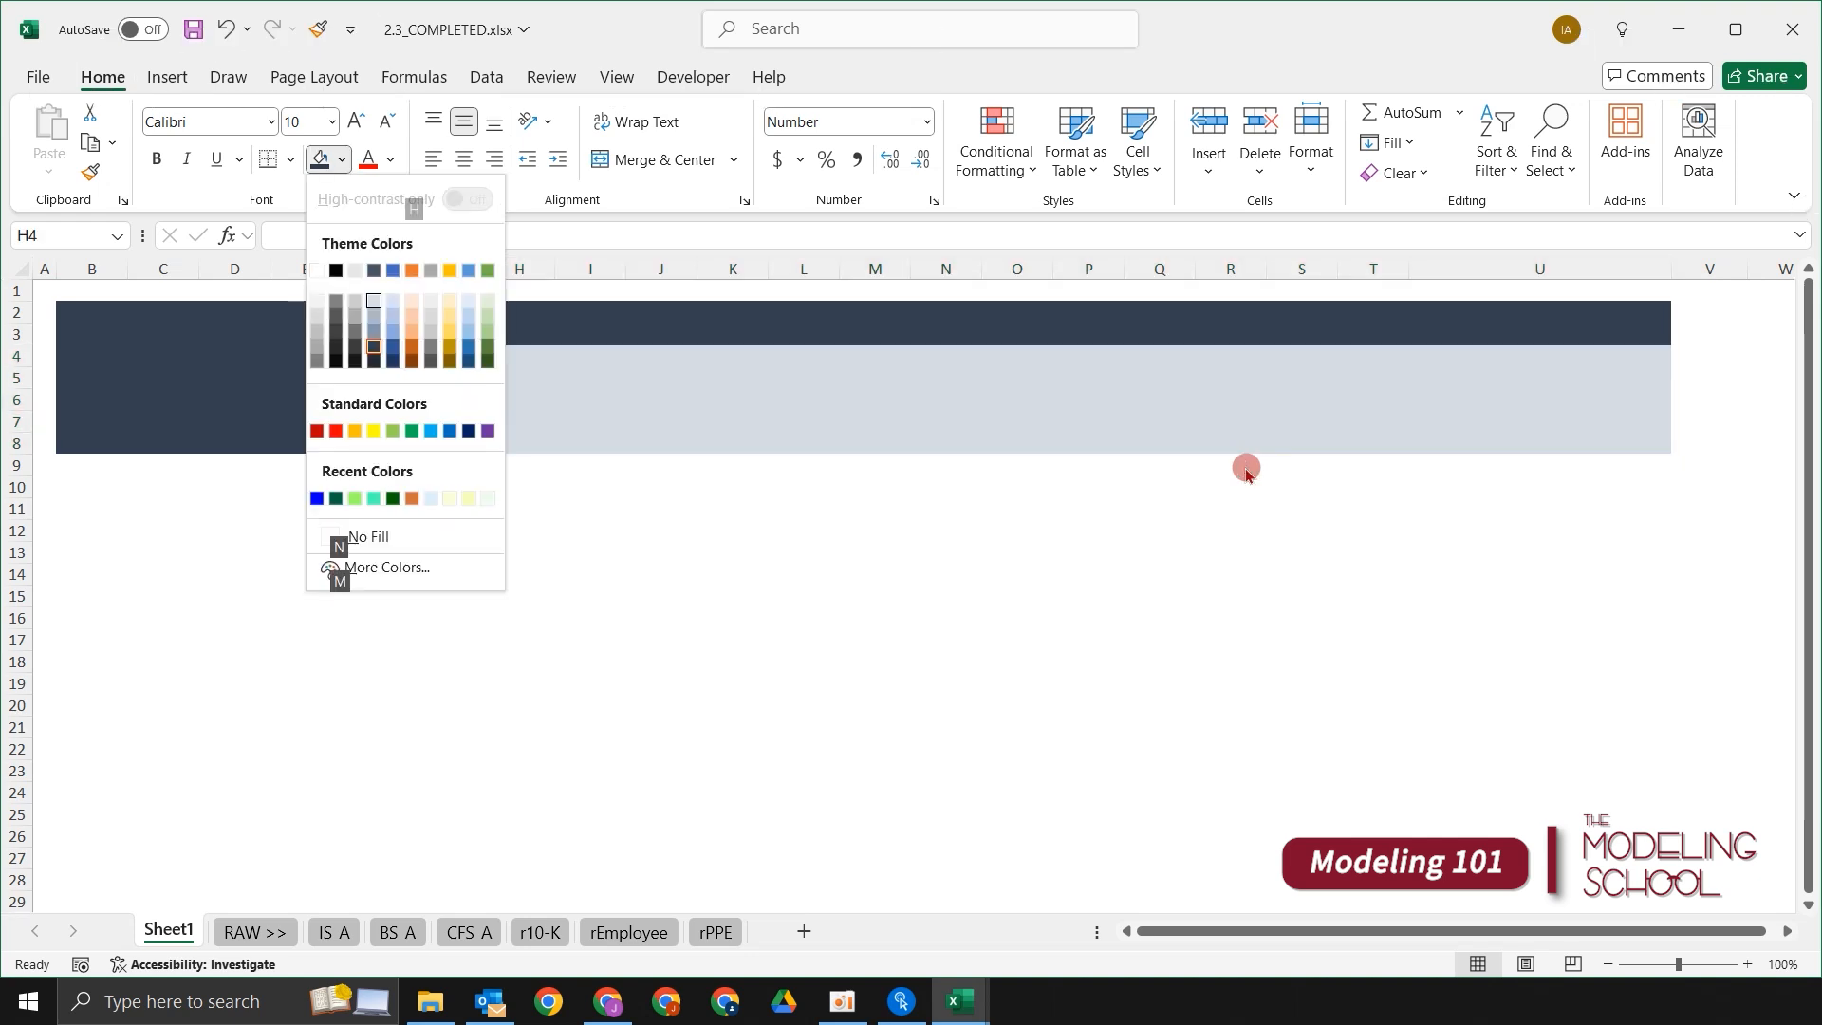
pyautogui.press('Return')
pyautogui.hotkey('shift', 'BackSpace')
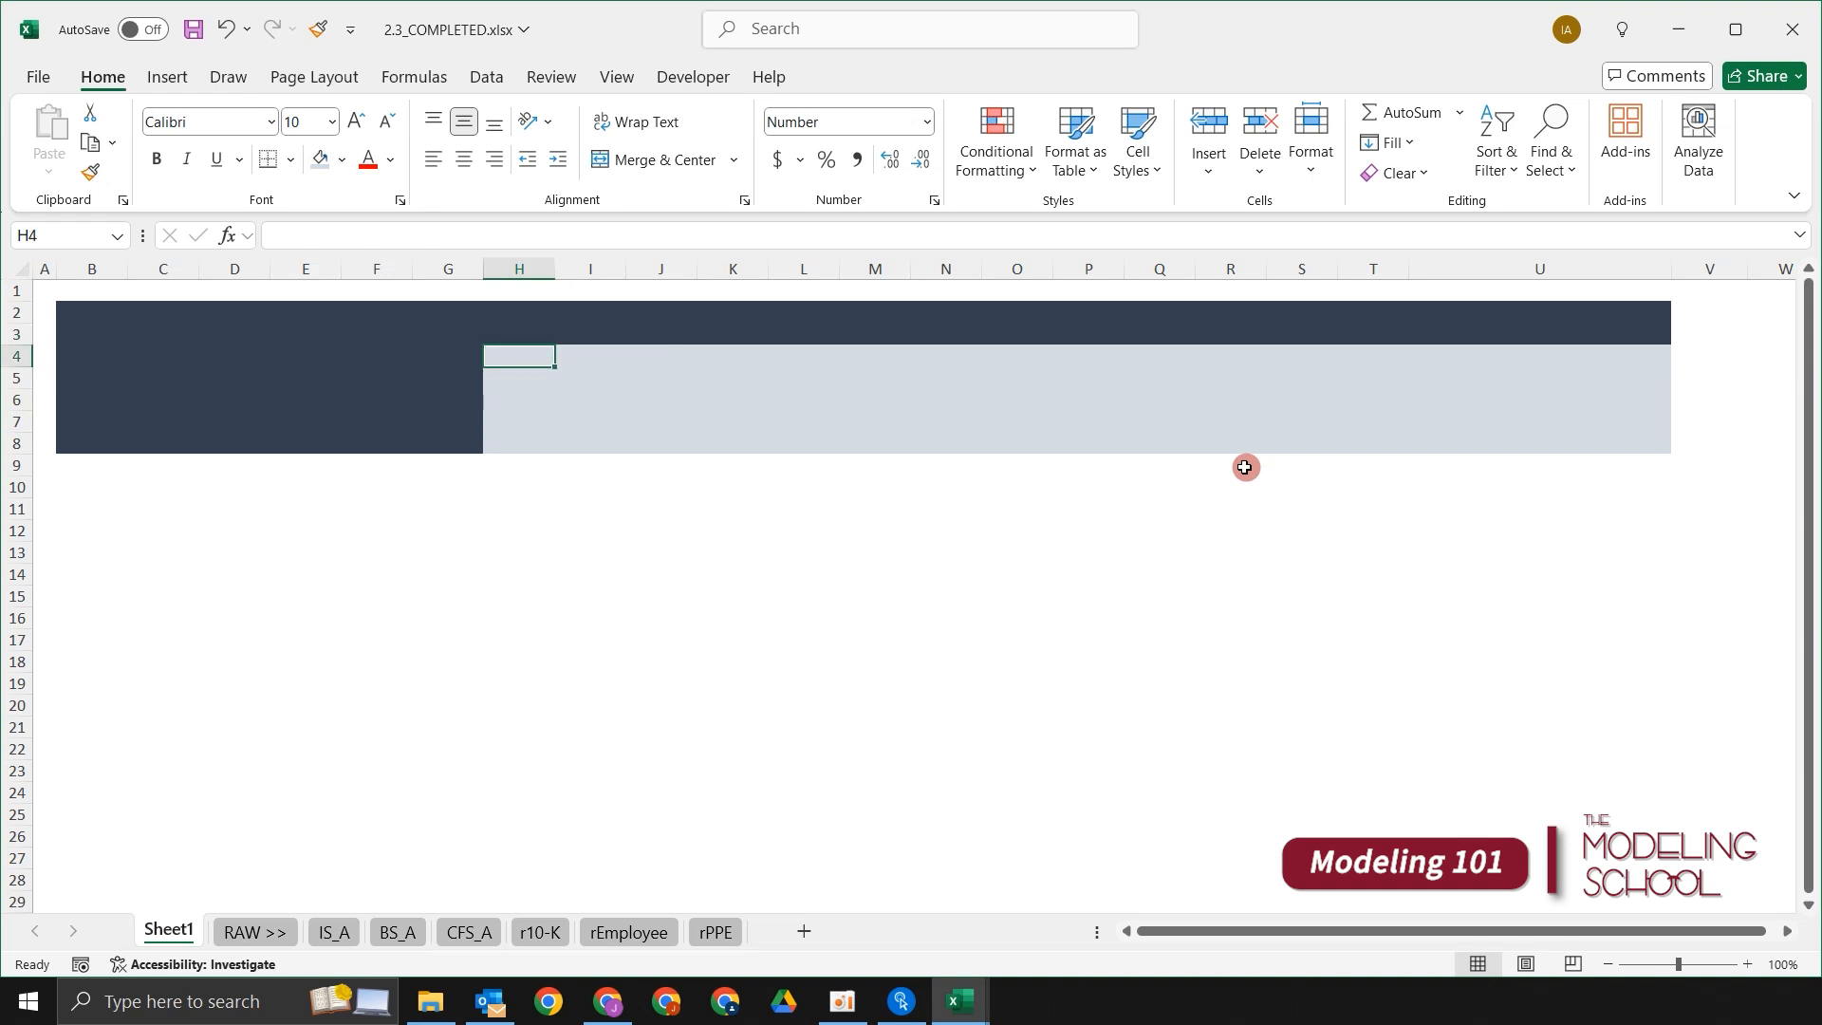
pyautogui.press('Left')
pyautogui.press('Left')
pyautogui.press('Down')
pyautogui.press('Down')
pyautogui.press('Down')
pyautogui.press('Left')
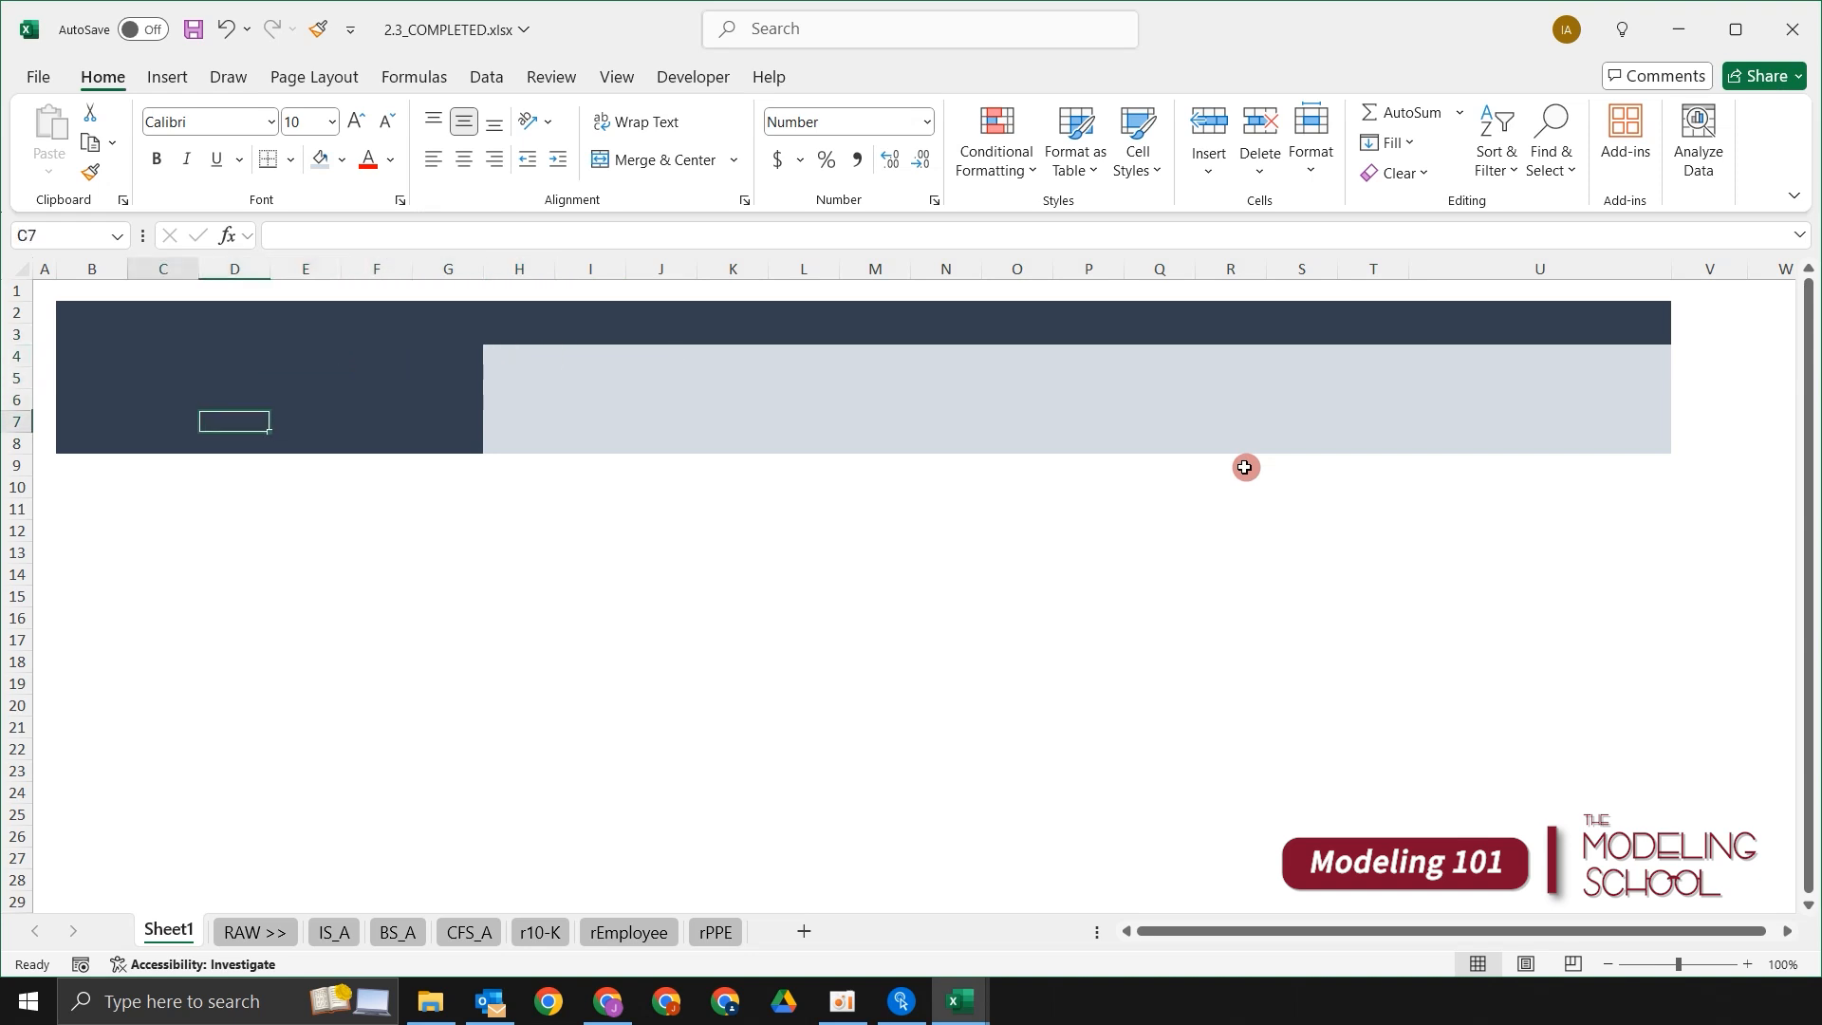
pyautogui.press('Left')
pyautogui.press('Left')
pyautogui.press('Left')
pyautogui.press('Down')
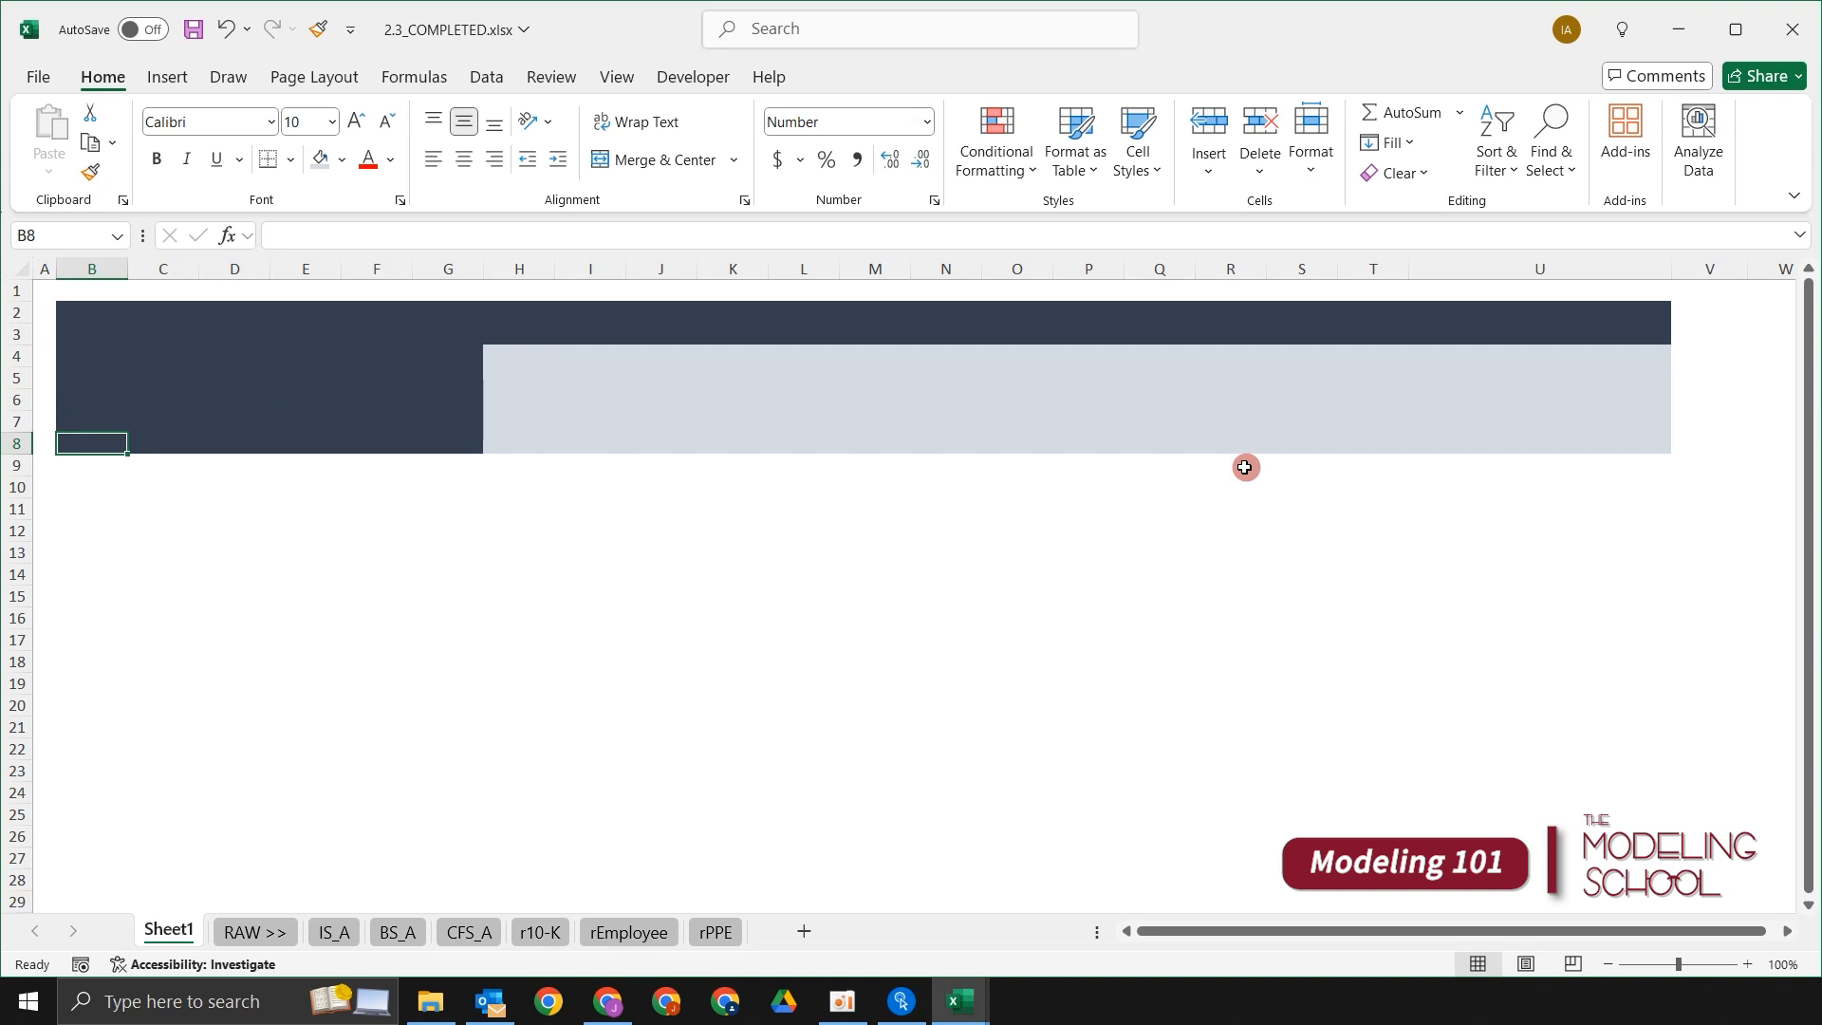
pyautogui.press('Right')
pyautogui.press('Right')
pyautogui.press('Right')
pyautogui.press('Right')
pyautogui.press('Right')
pyautogui.press('Right')
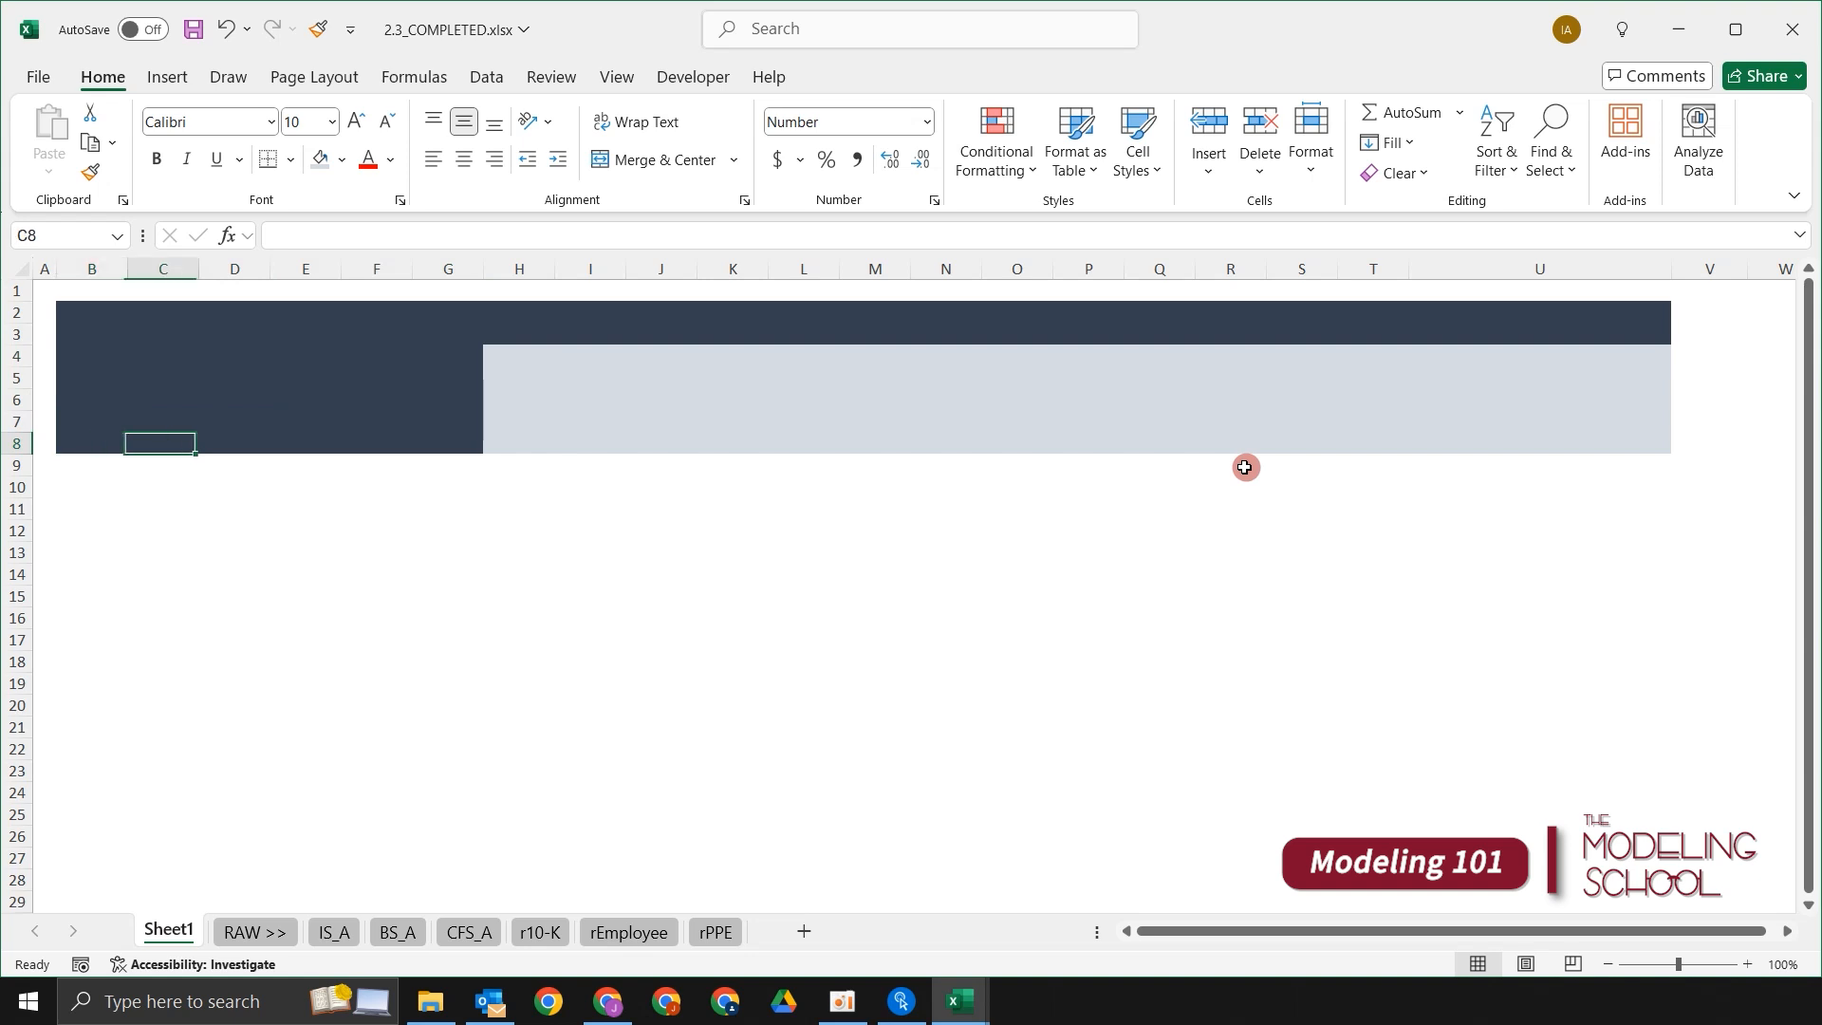
pyautogui.press('Right')
pyautogui.press('Up')
pyautogui.press('Up')
pyautogui.press('Up')
pyautogui.press('Left')
pyautogui.press('Left')
pyautogui.press('Left')
pyautogui.press('Left')
pyautogui.press('Left')
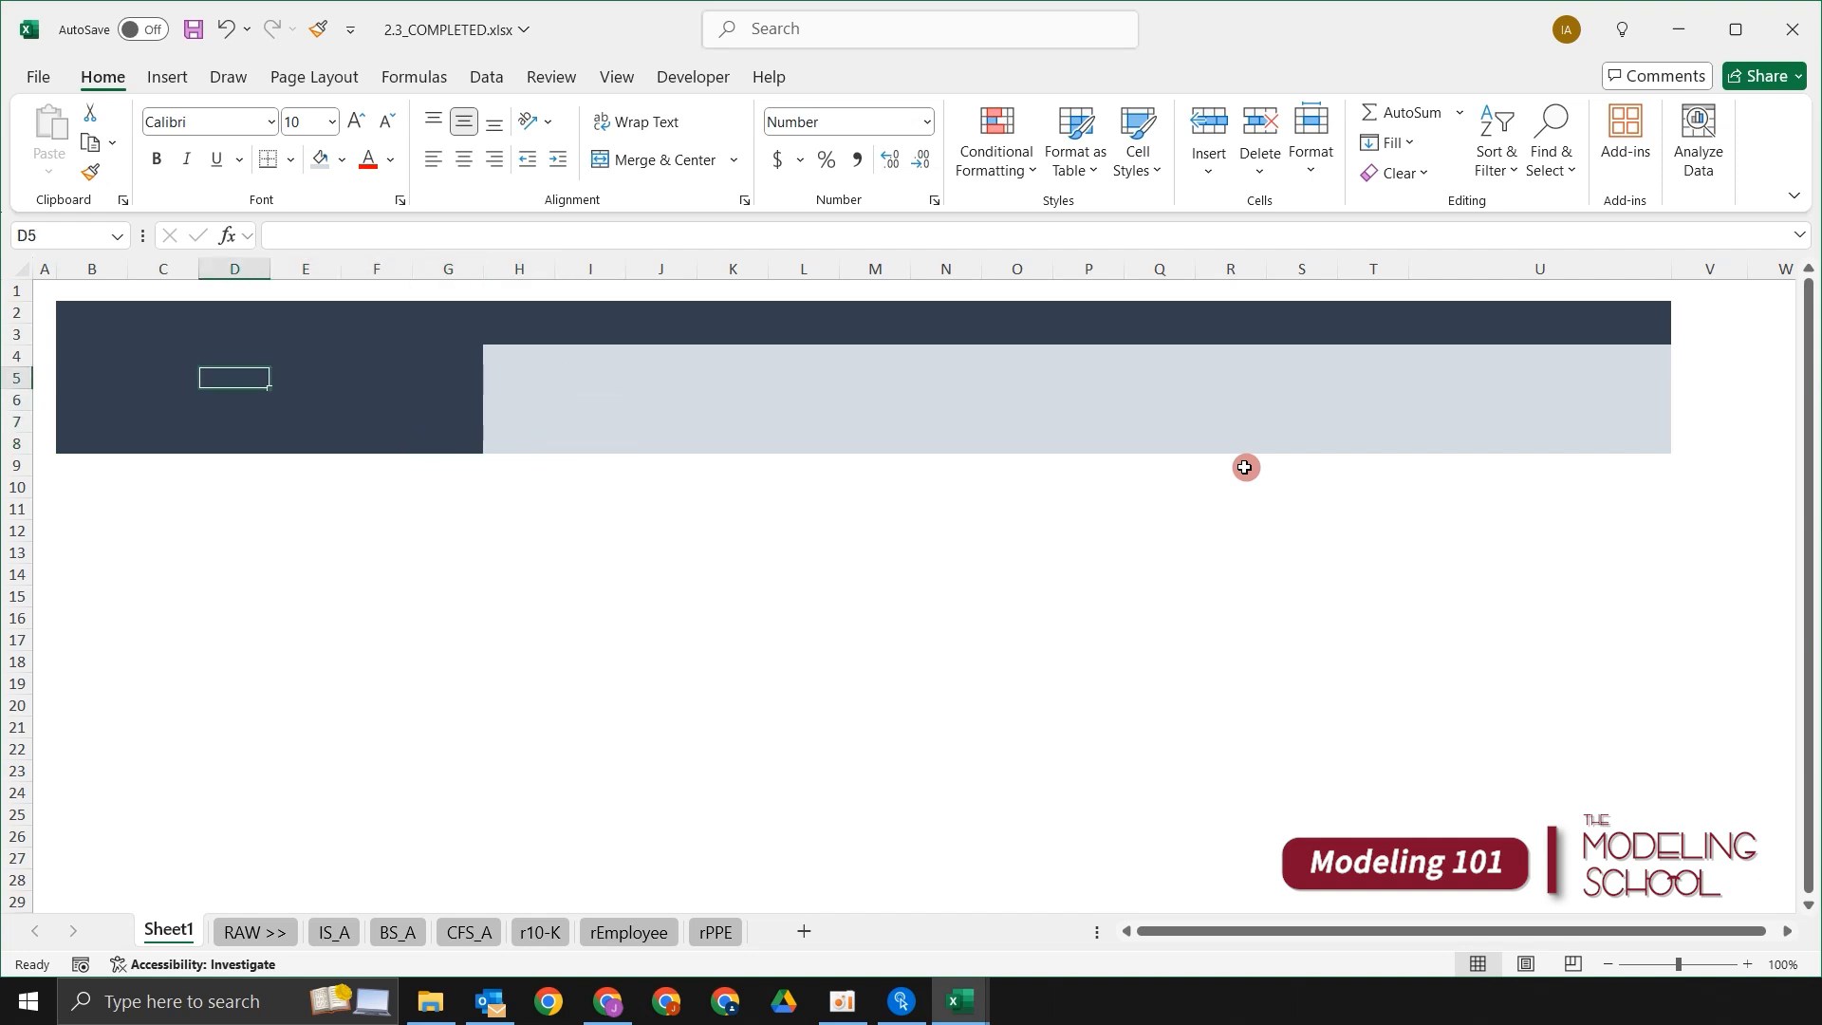
pyautogui.hotkey('ctrl', '2')
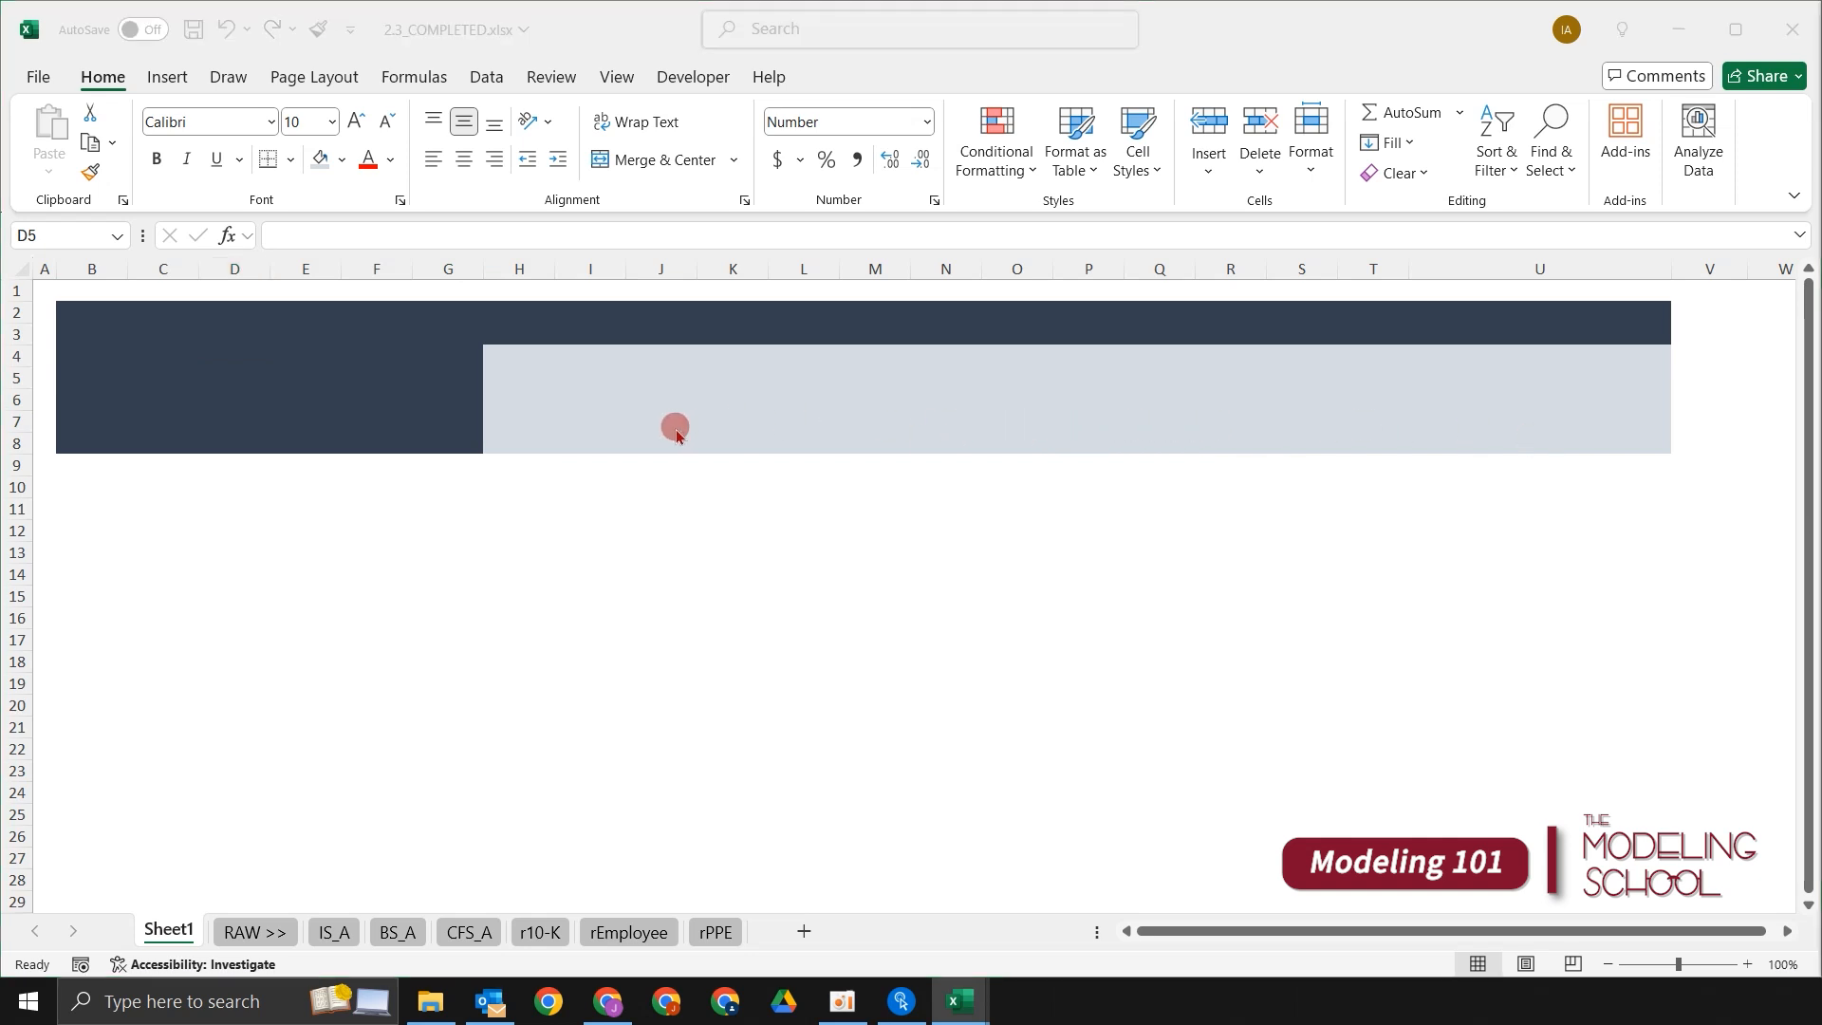
pyautogui.hotkey('ctrl', '2')
# Step: Enter the title FillNTox in cell D4 of the dark header block
pyautogui.click(235, 357)
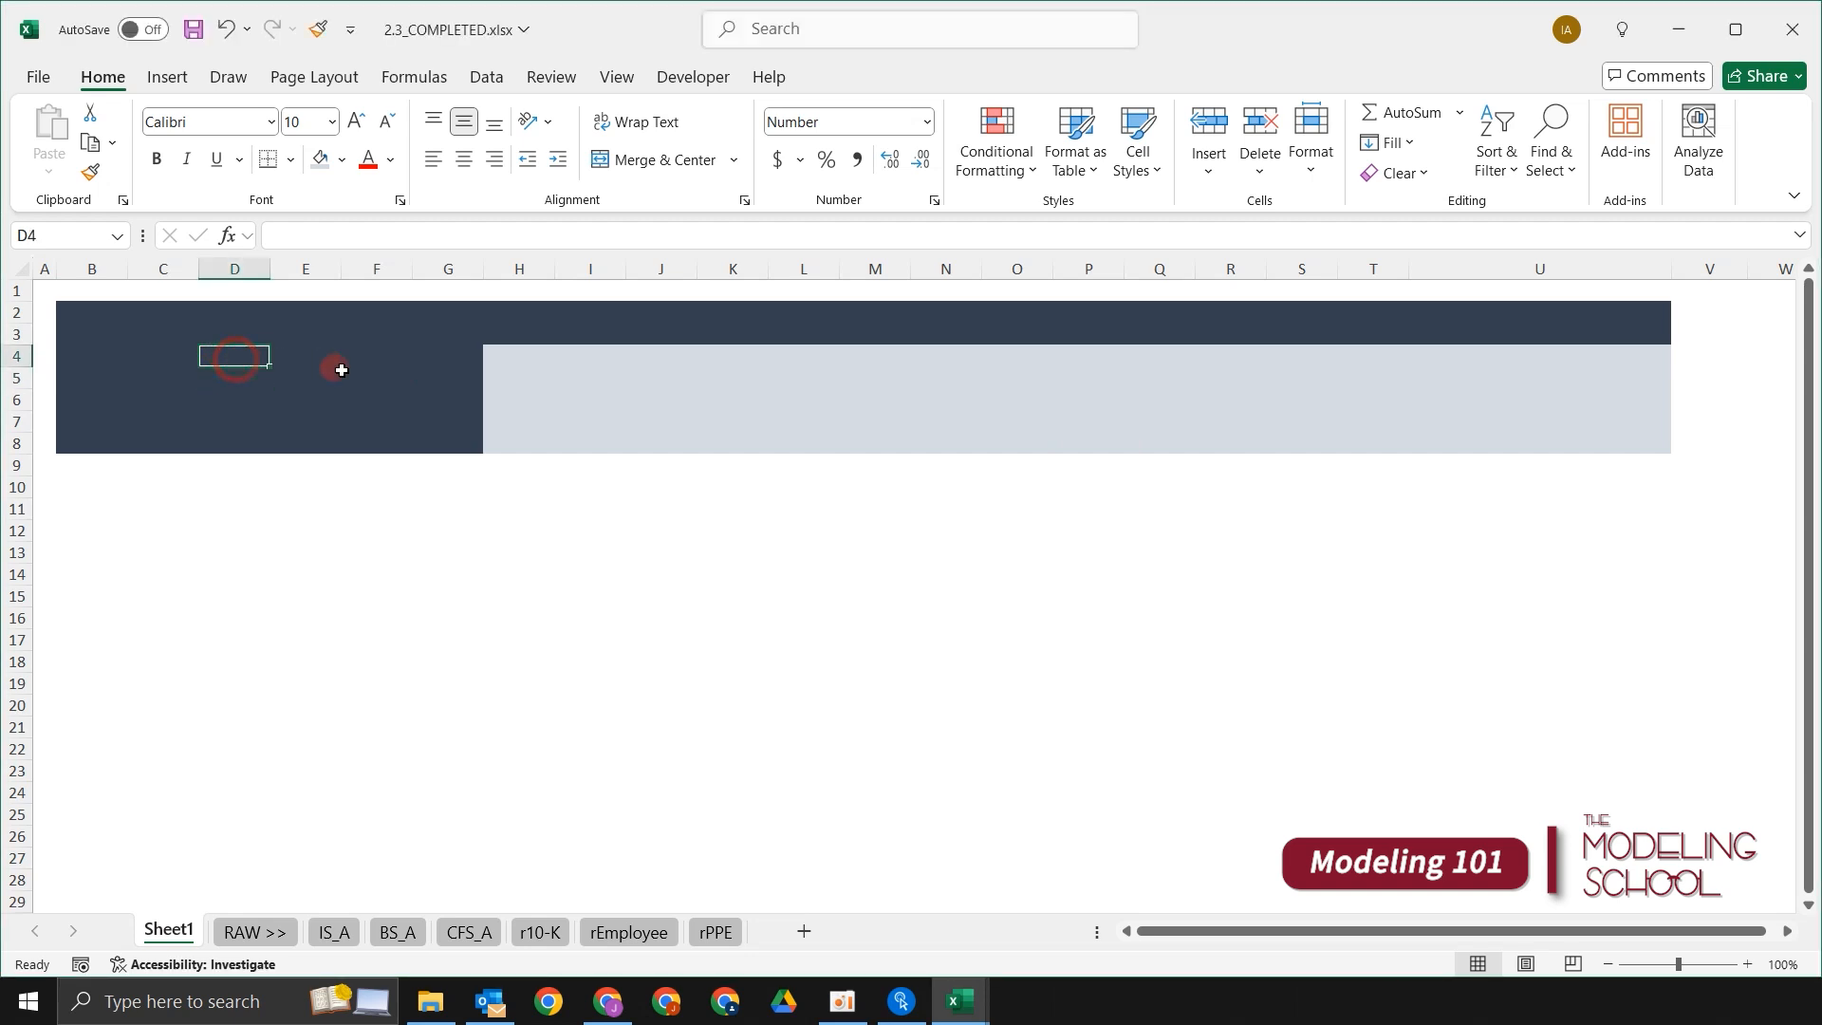
pyautogui.write('F')
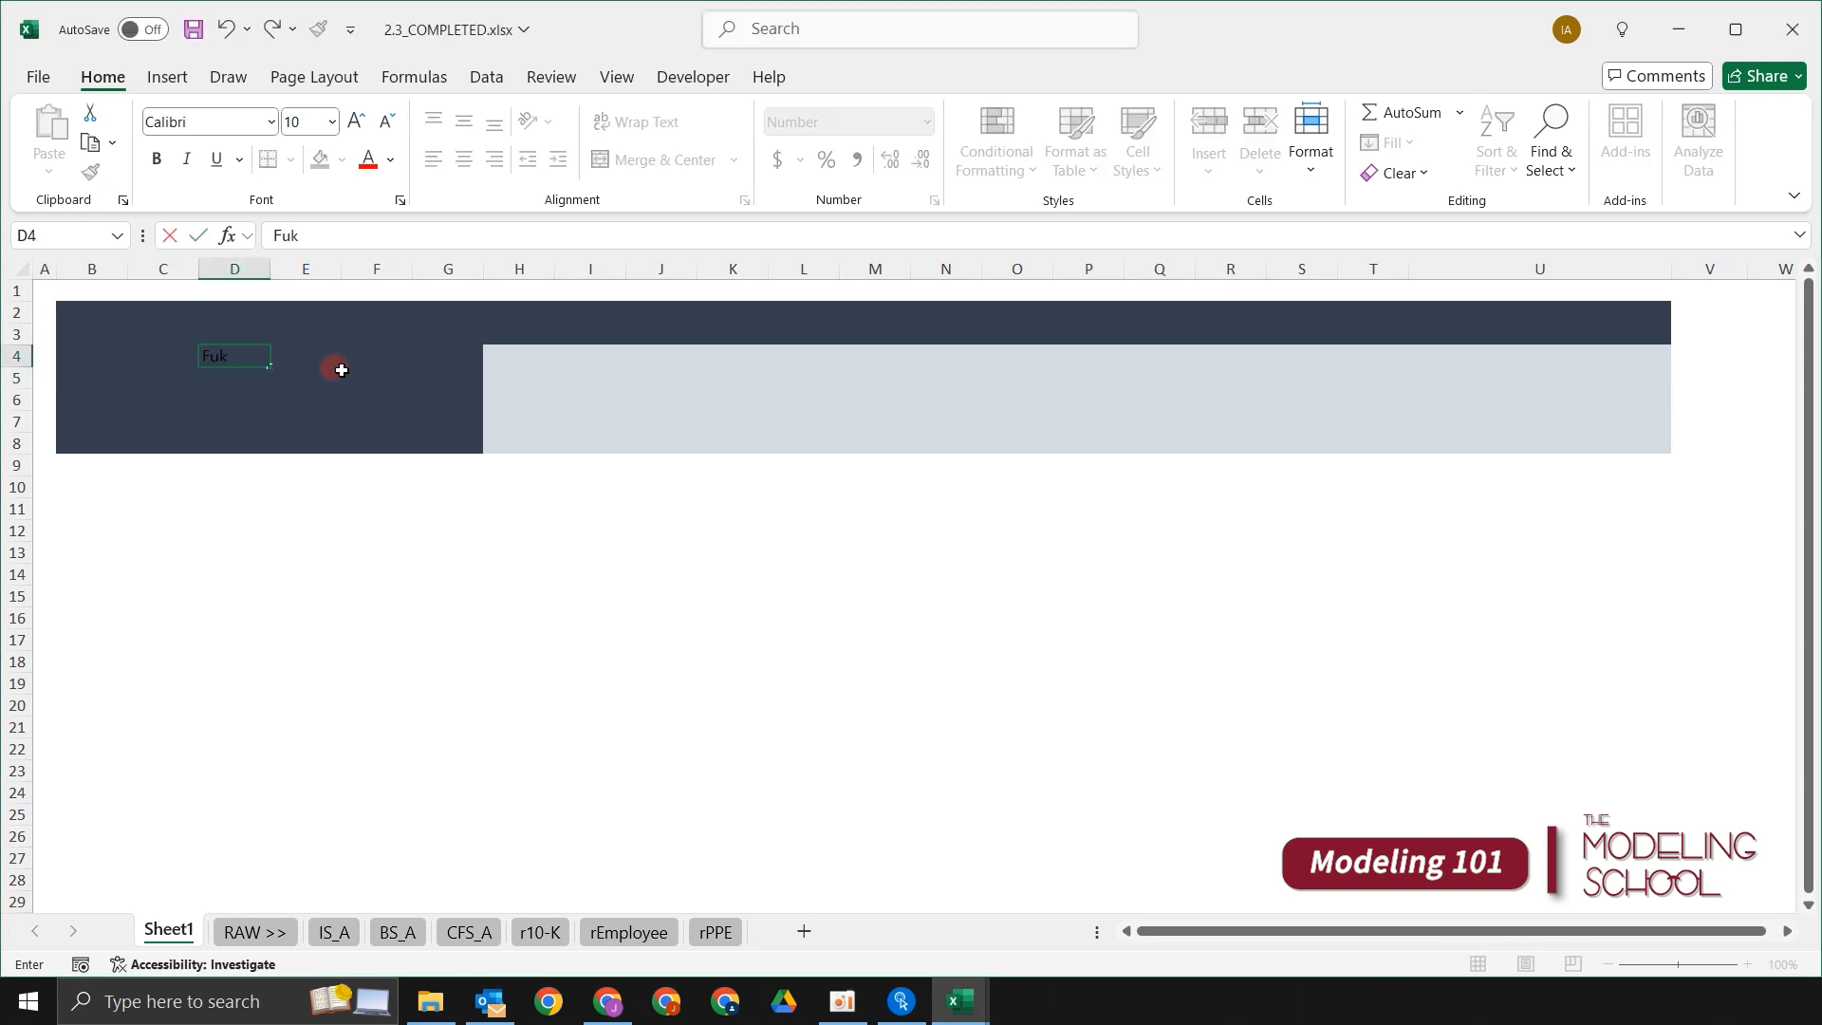
pyautogui.write('il')
pyautogui.write('lN')
pyautogui.write('Toi')
pyautogui.write('x')
pyautogui.press('Return')
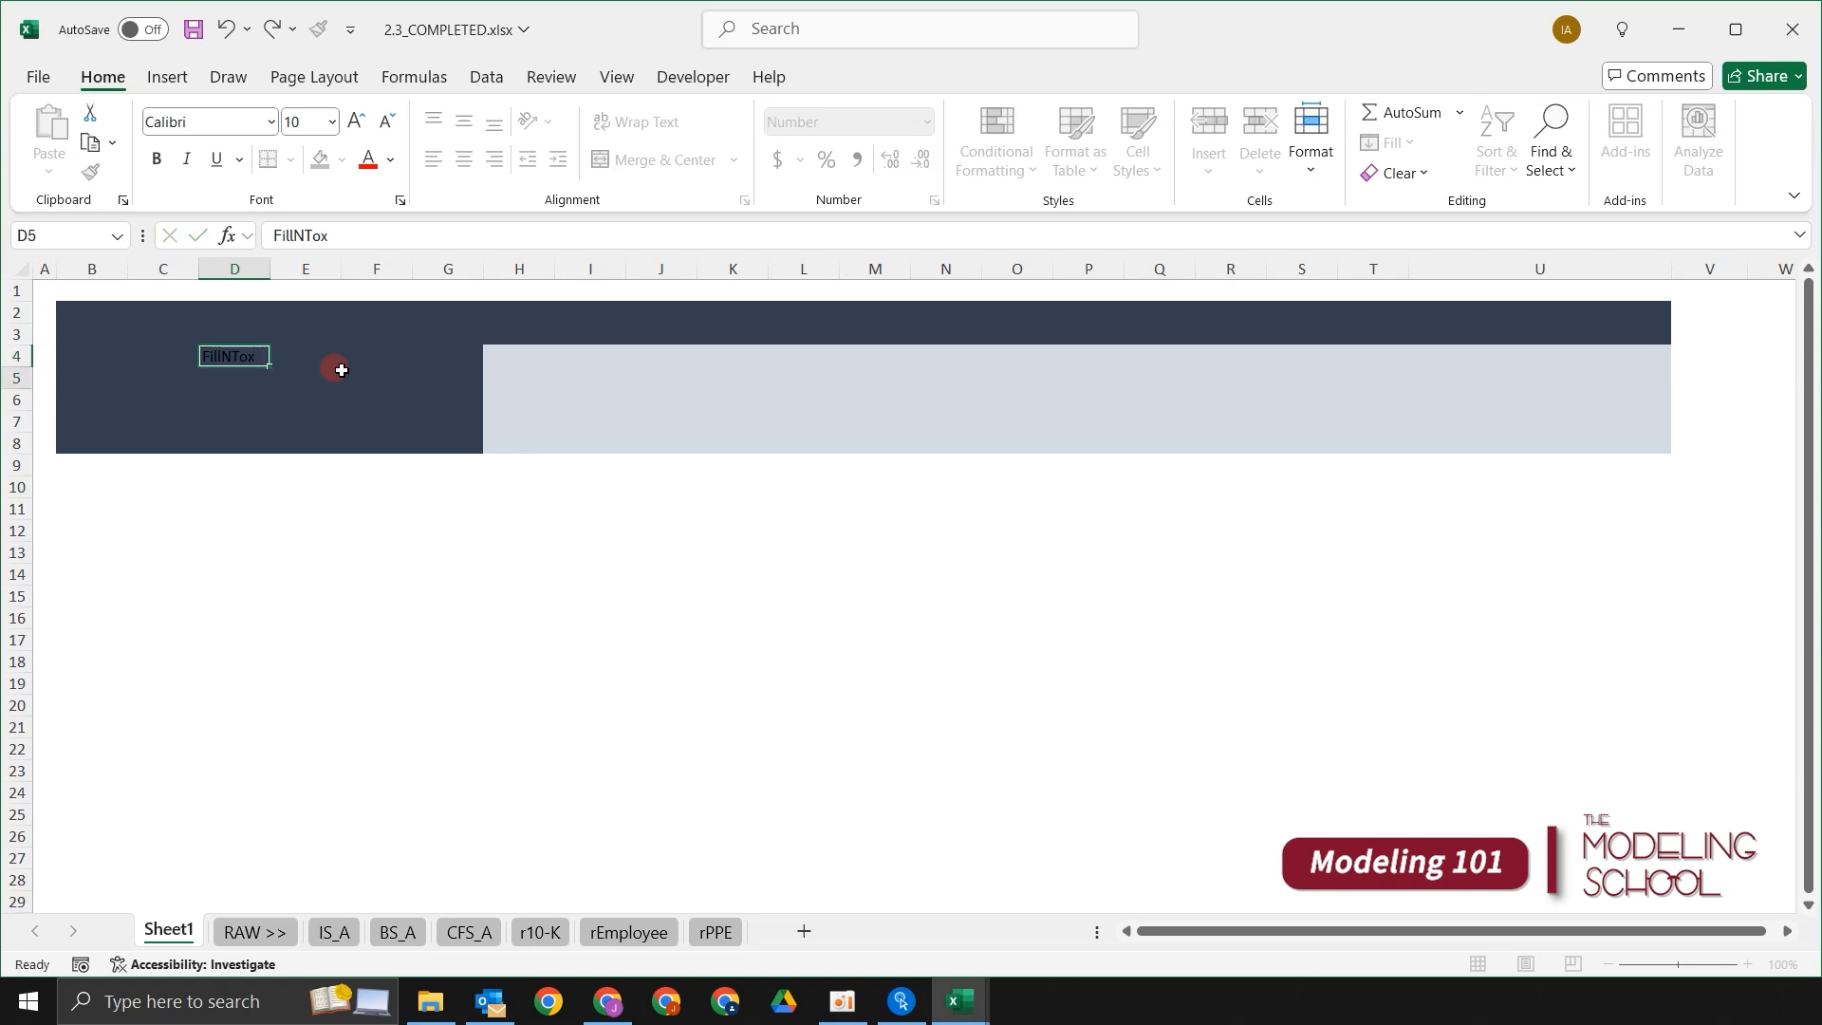
# Step: Merge the cells D4:G5 around the FillNTox title without centering the text
pyautogui.press('Up')
pyautogui.press('Down')
pyautogui.press('Down')
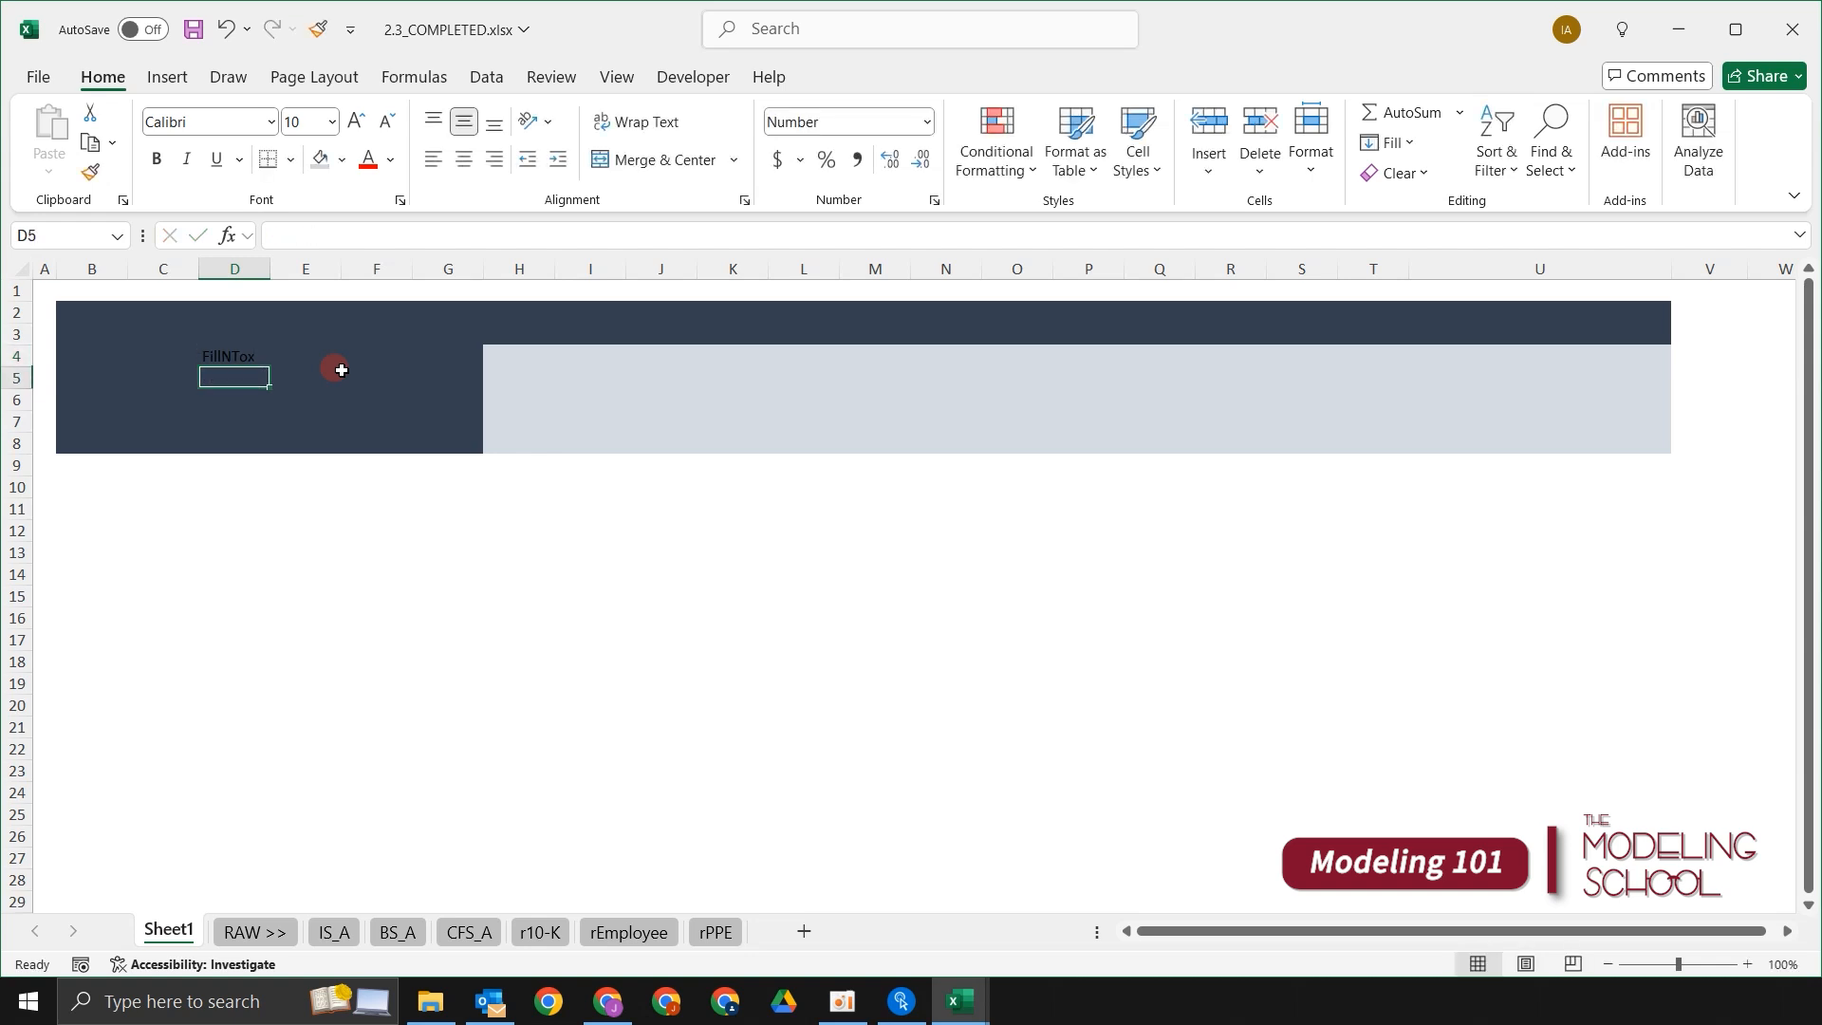
pyautogui.press('Up')
pyautogui.press('Up')
pyautogui.press('Down')
pyautogui.hotkey('shift', 'Up')
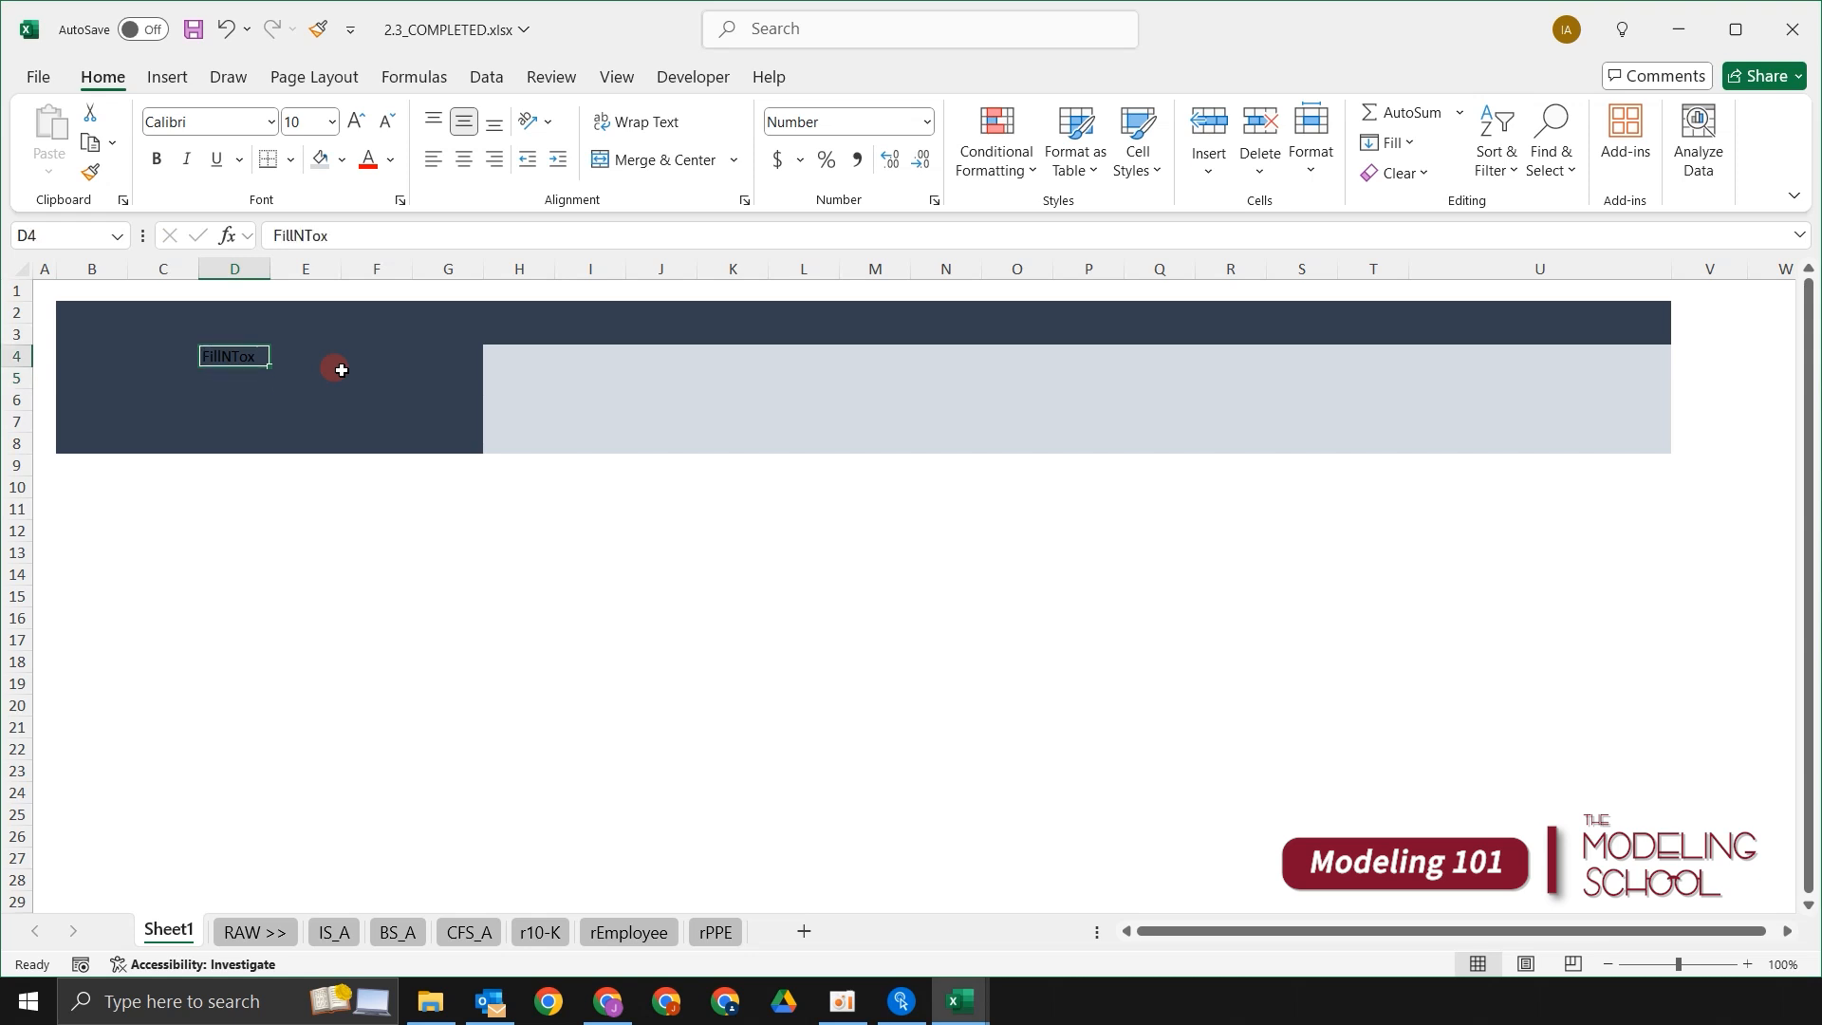
pyautogui.hotkey('shift', 'Right')
pyautogui.hotkey('shift', 'Right')
pyautogui.hotkey('shift', 'Right')
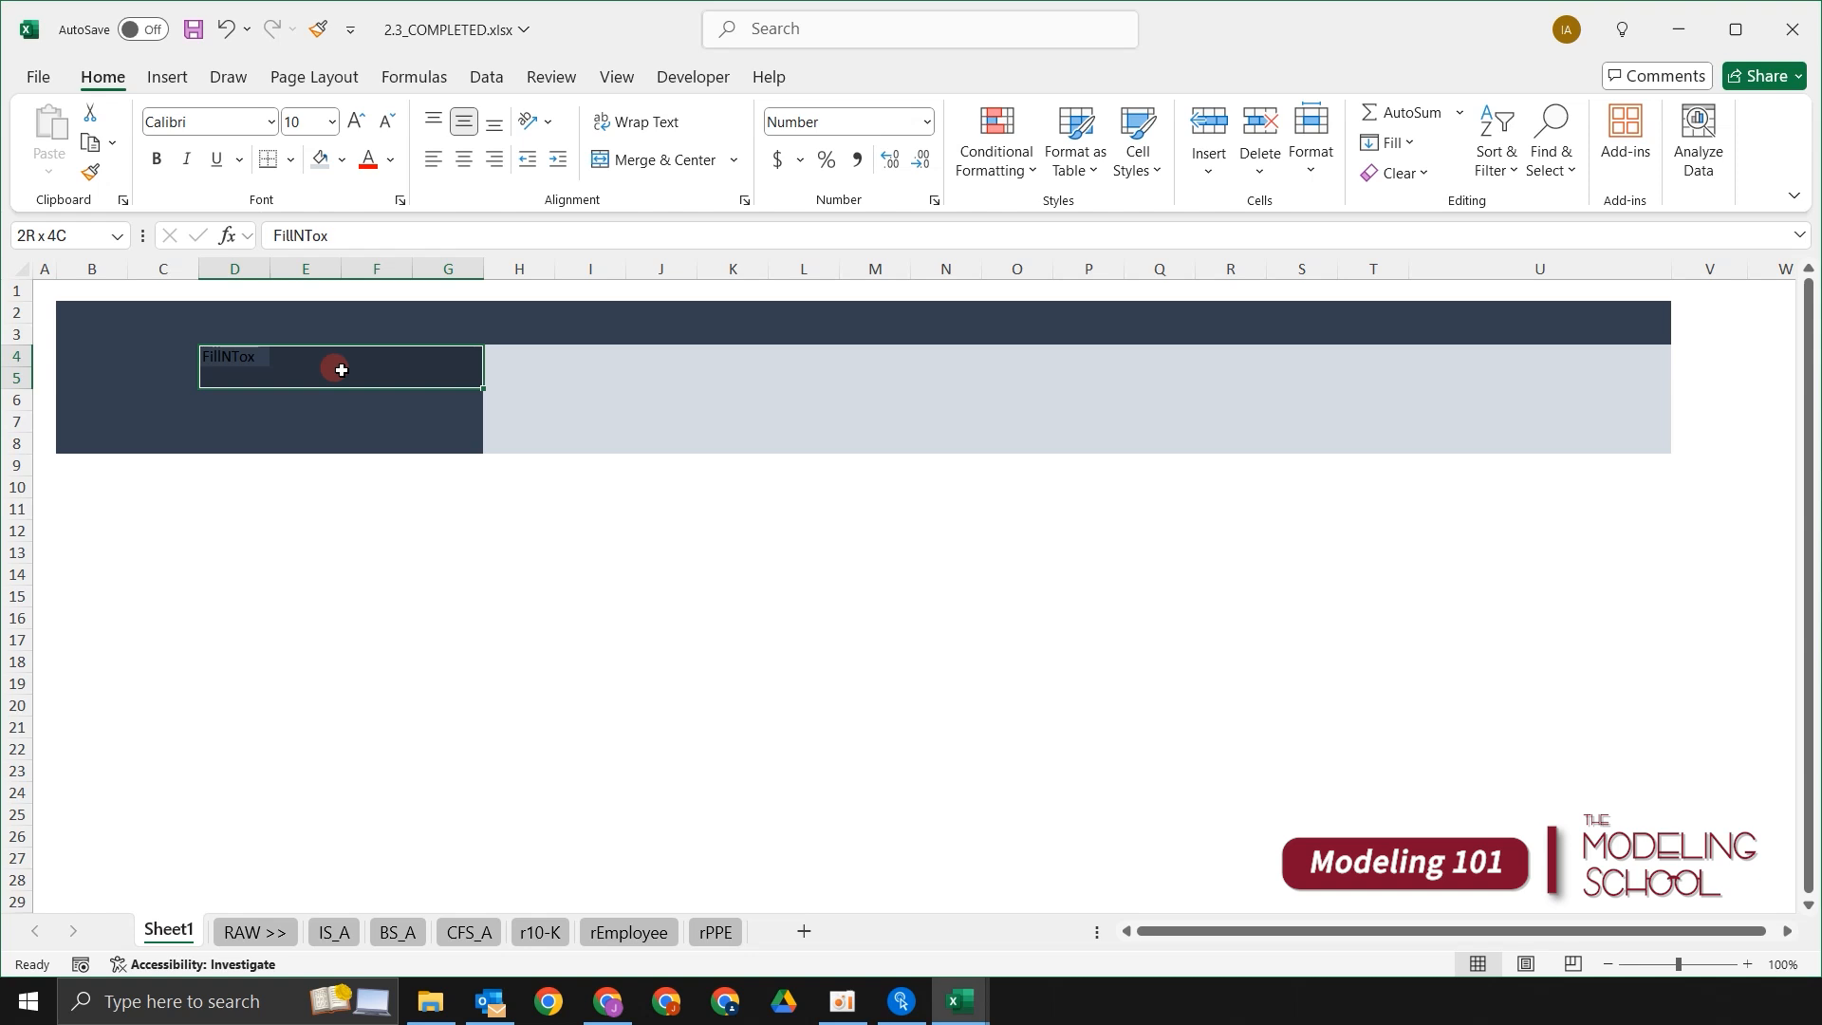
pyautogui.press('alt')
pyautogui.press('h')
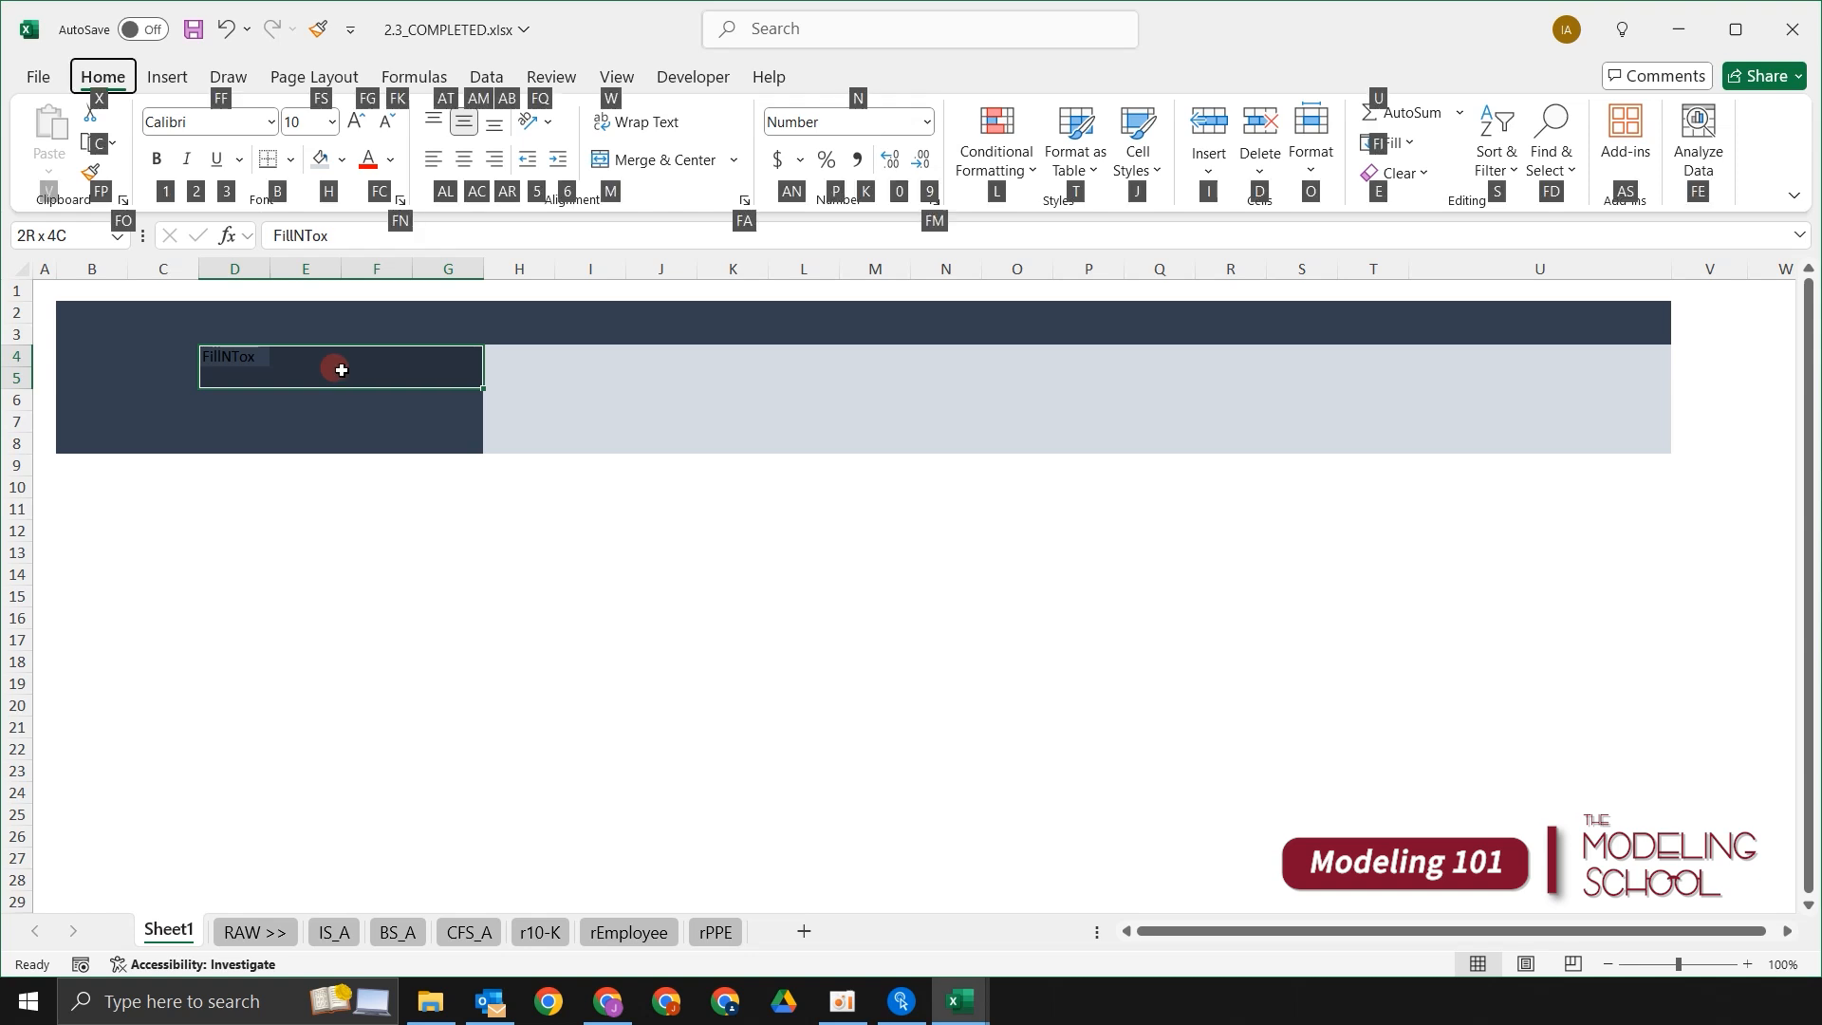
pyautogui.press('m')
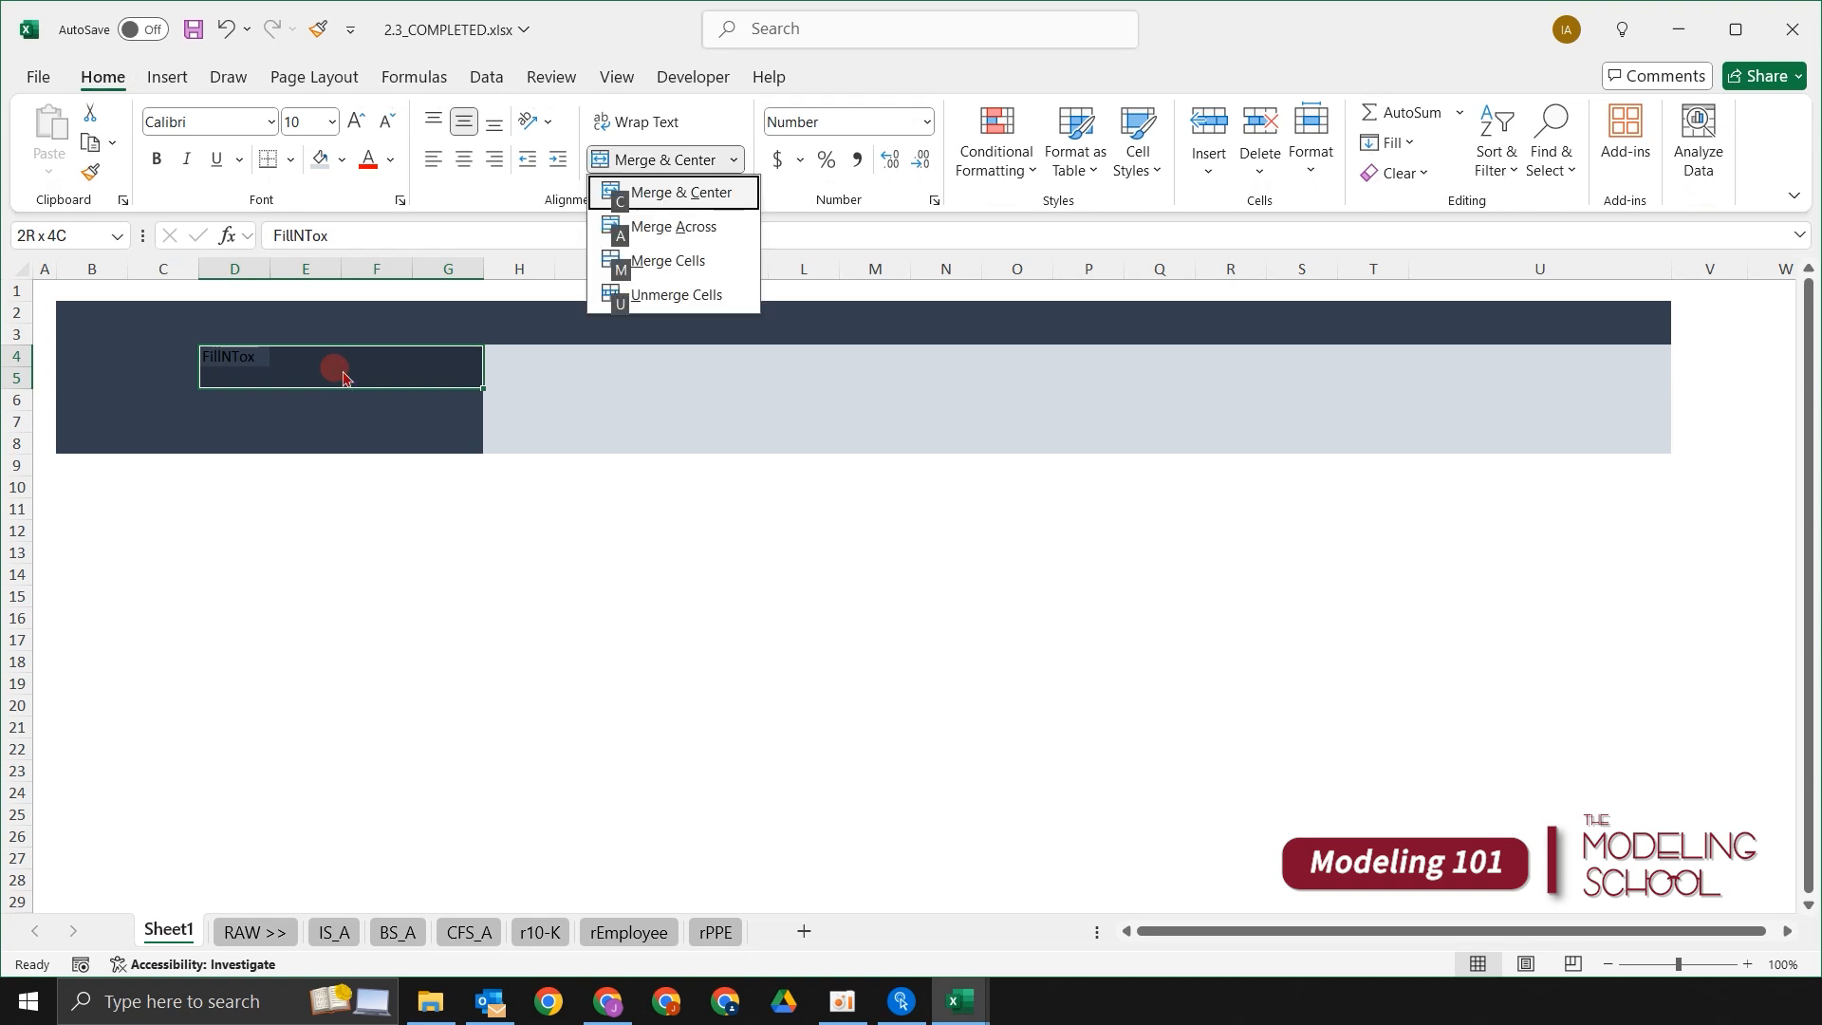
pyautogui.press('m')
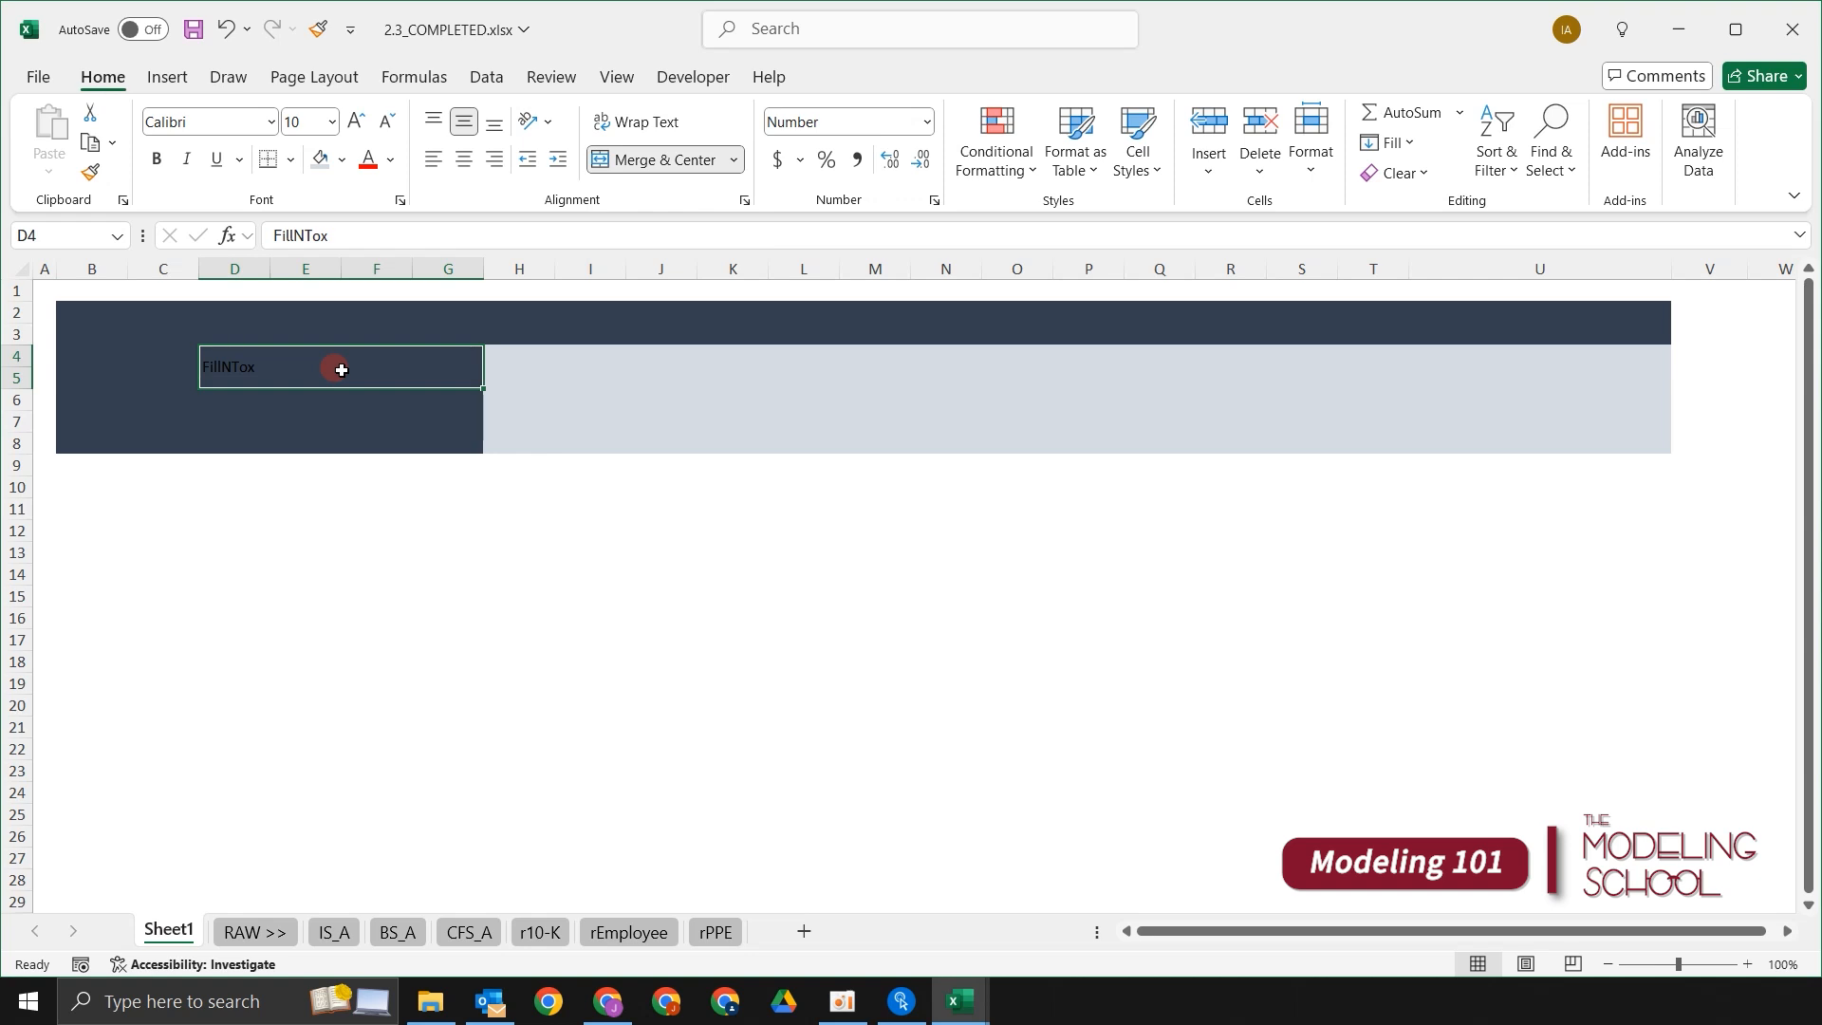
# Step: Format the FillNTox title with a white font color and bold
pyautogui.press('alt')
pyautogui.press('h')
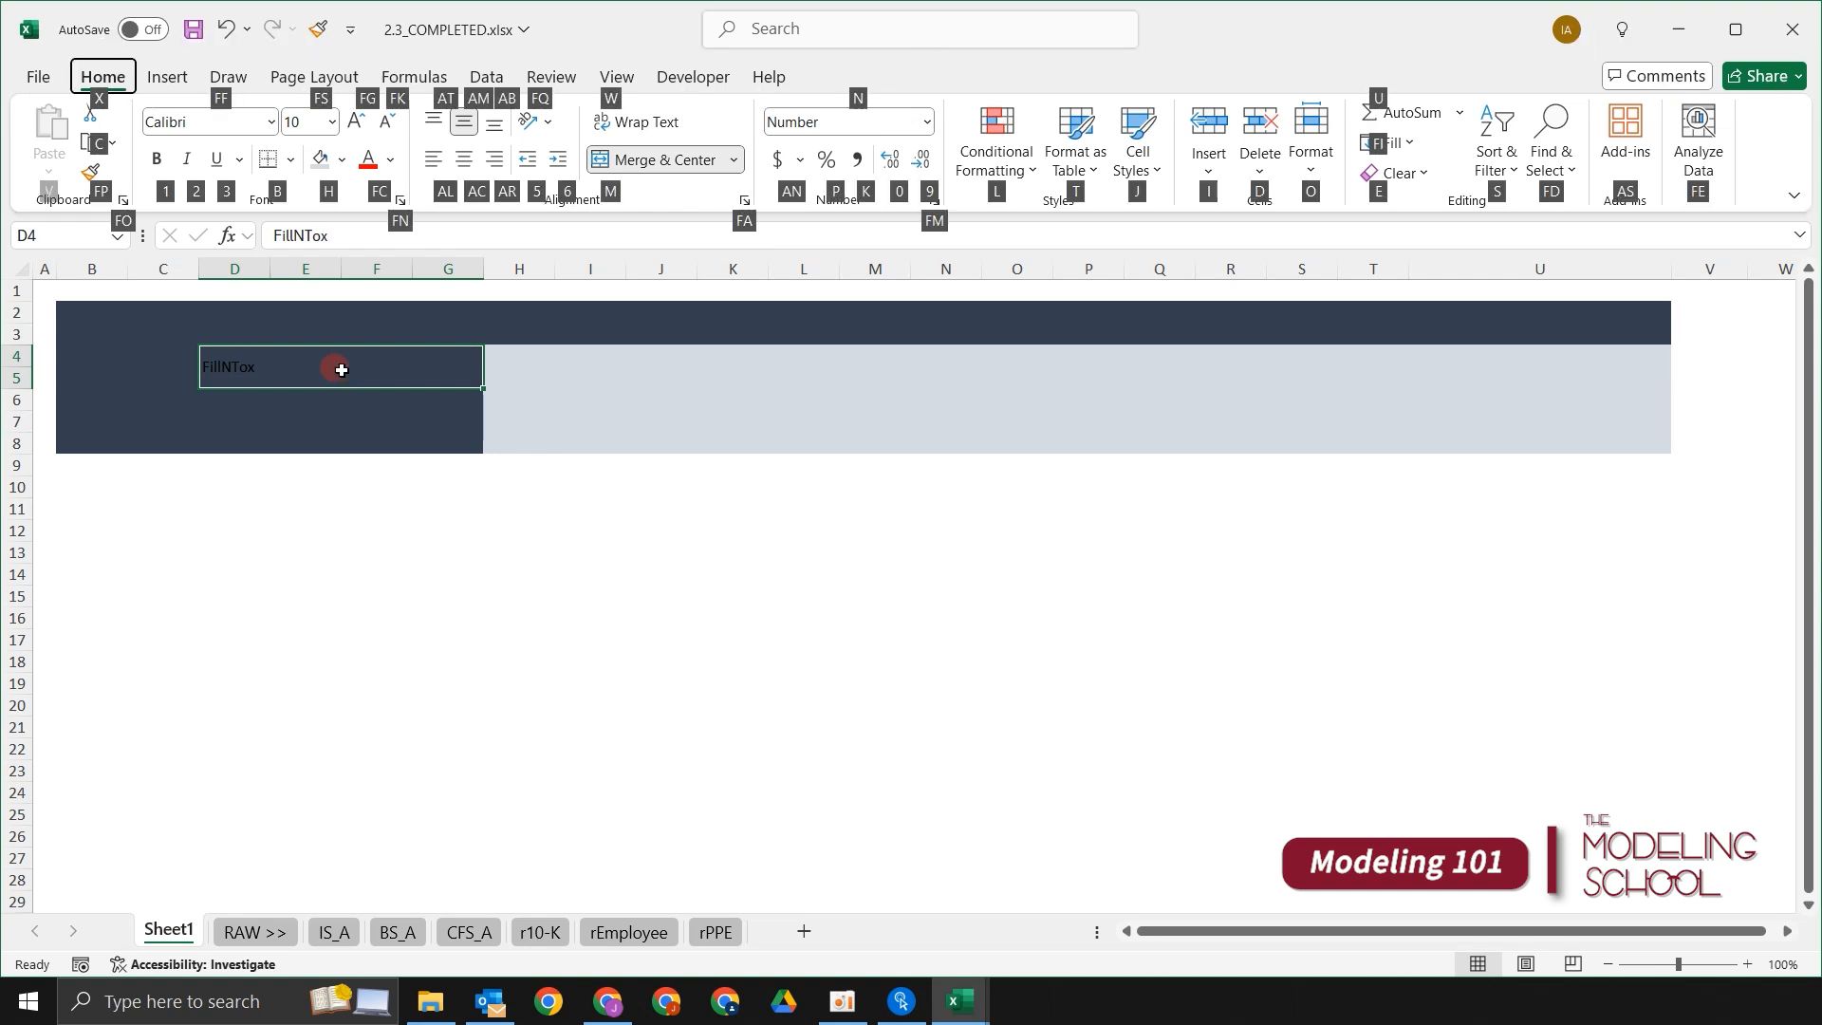
pyautogui.press('f')
pyautogui.press('c')
pyautogui.press('Down')
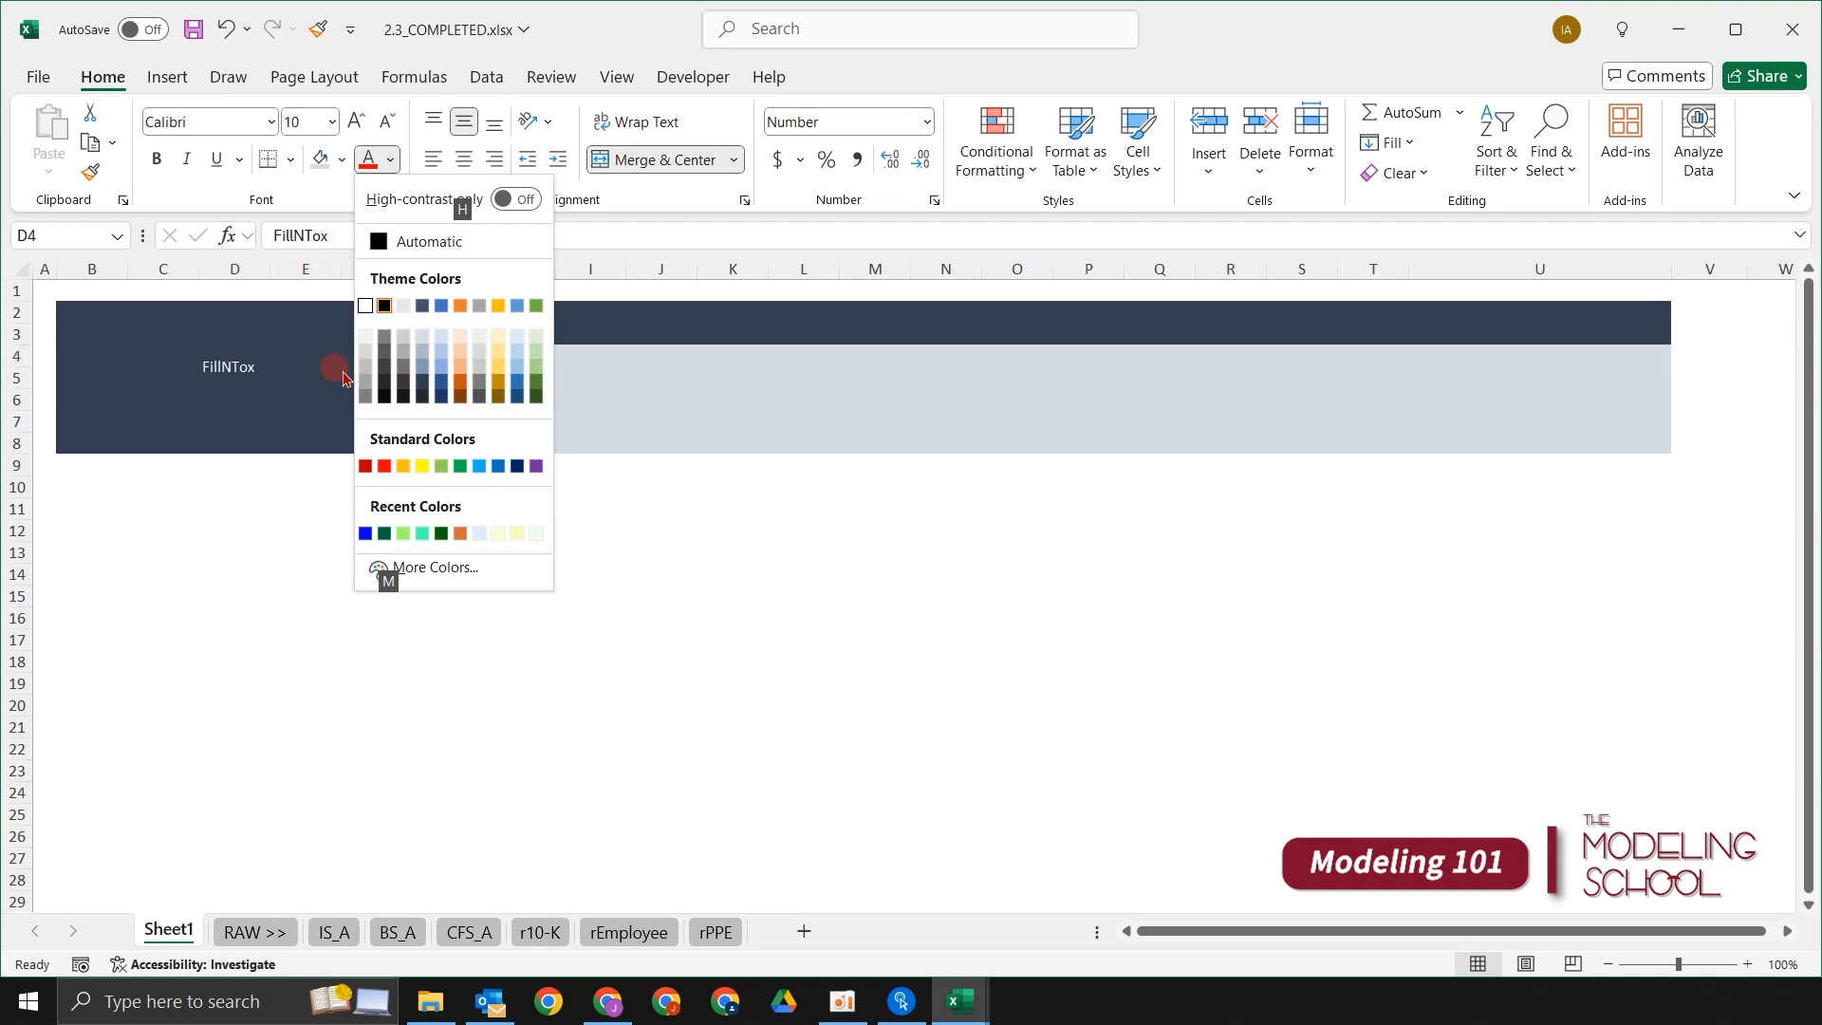
pyautogui.press('Return')
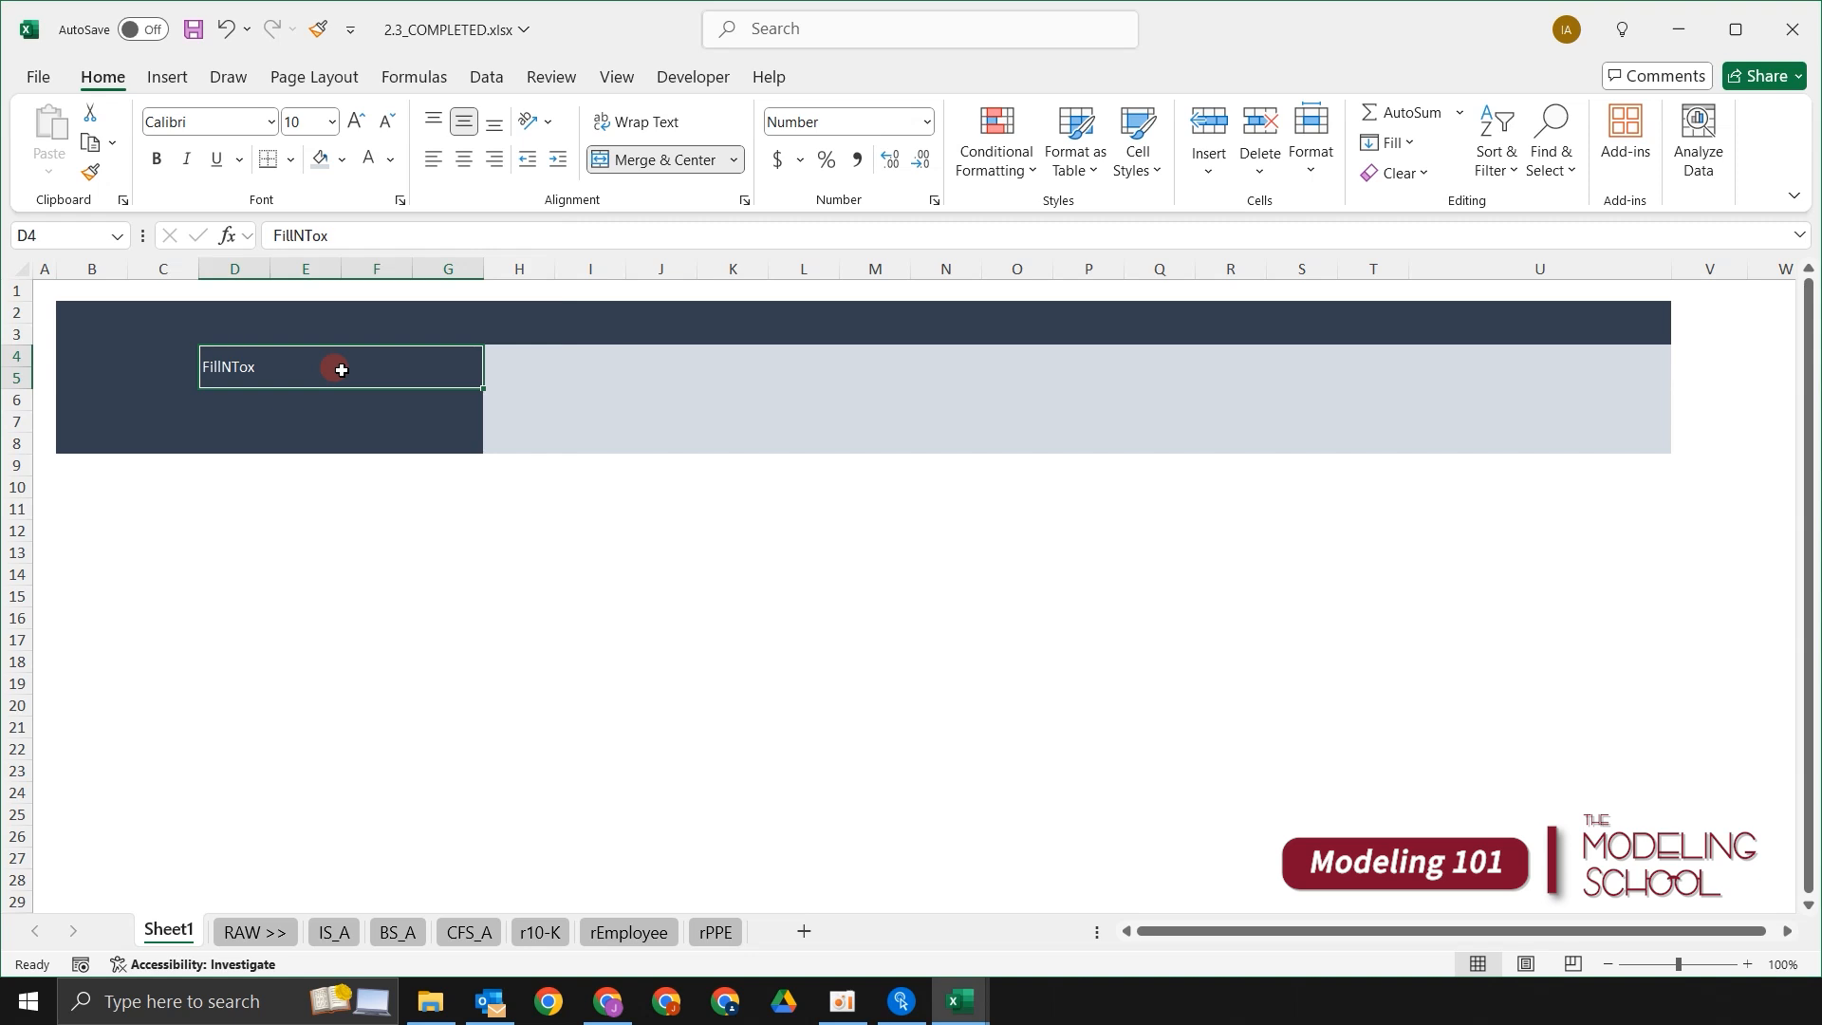
pyautogui.hotkey('ctrl', 'b')
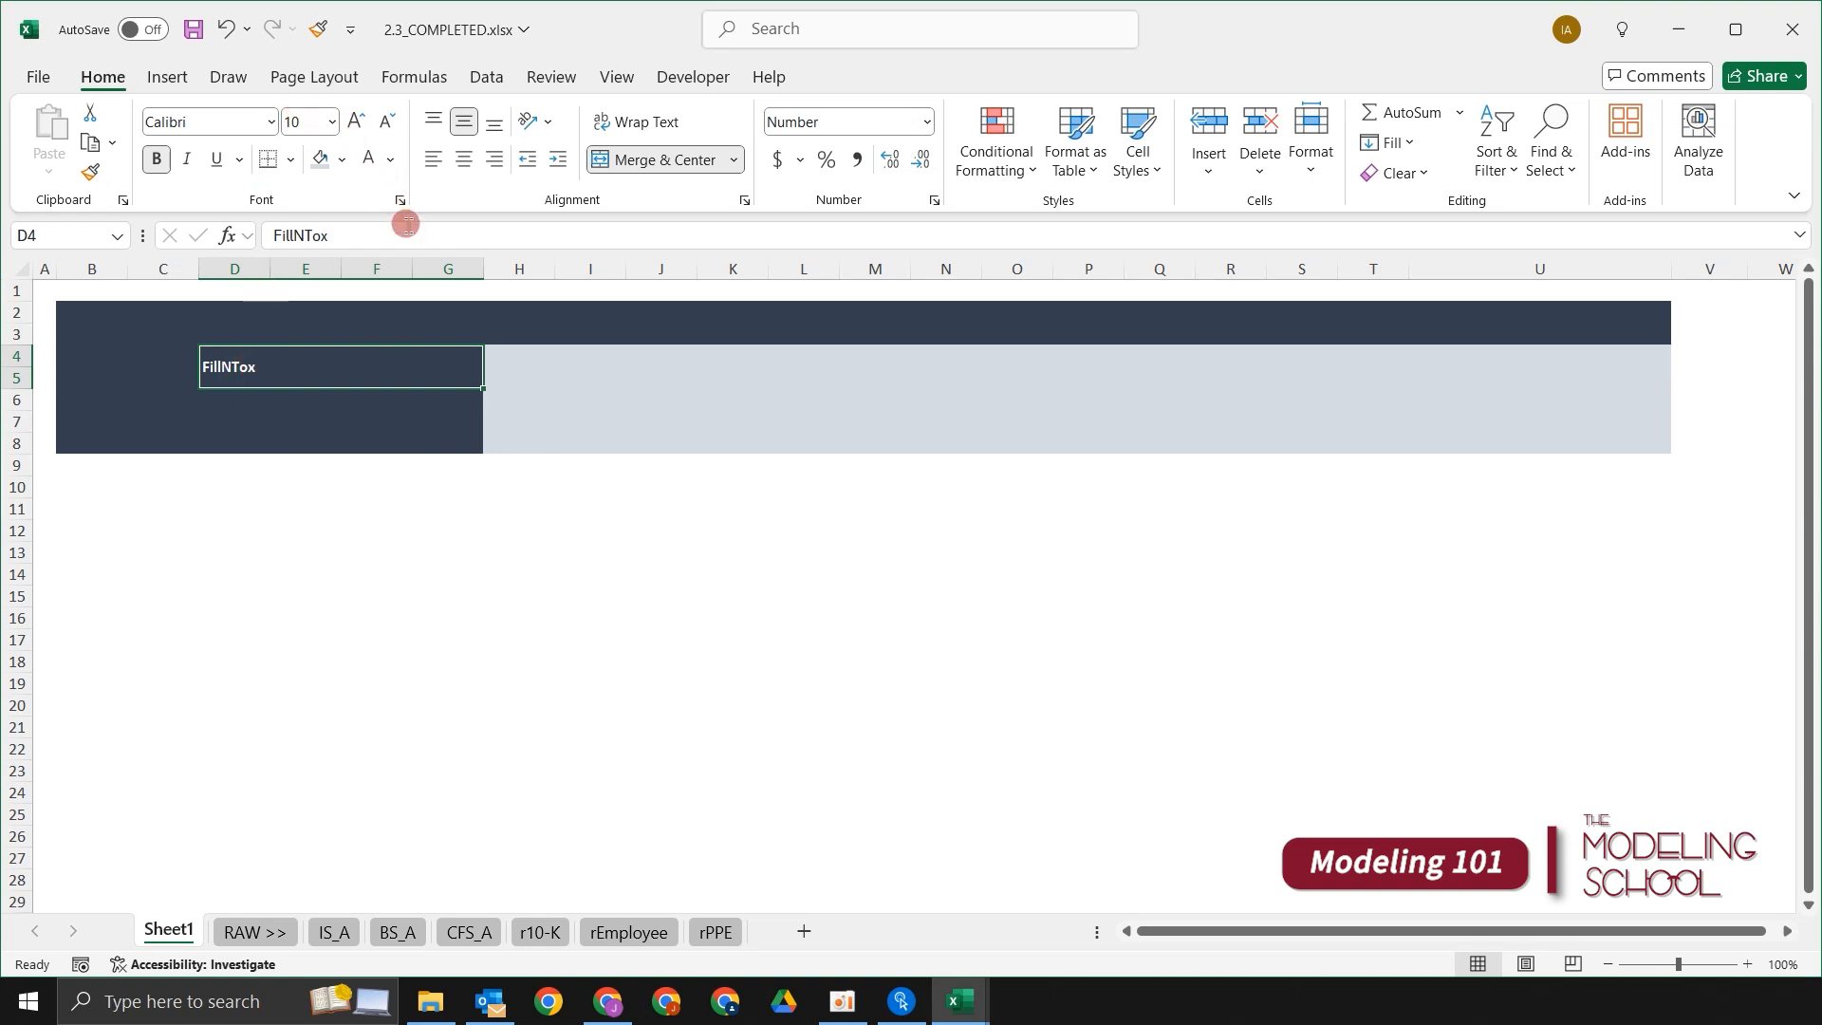
# Step: Set the font size of the FillNTox title to 20
pyautogui.press('alt')
pyautogui.press('h')
pyautogui.press('f')
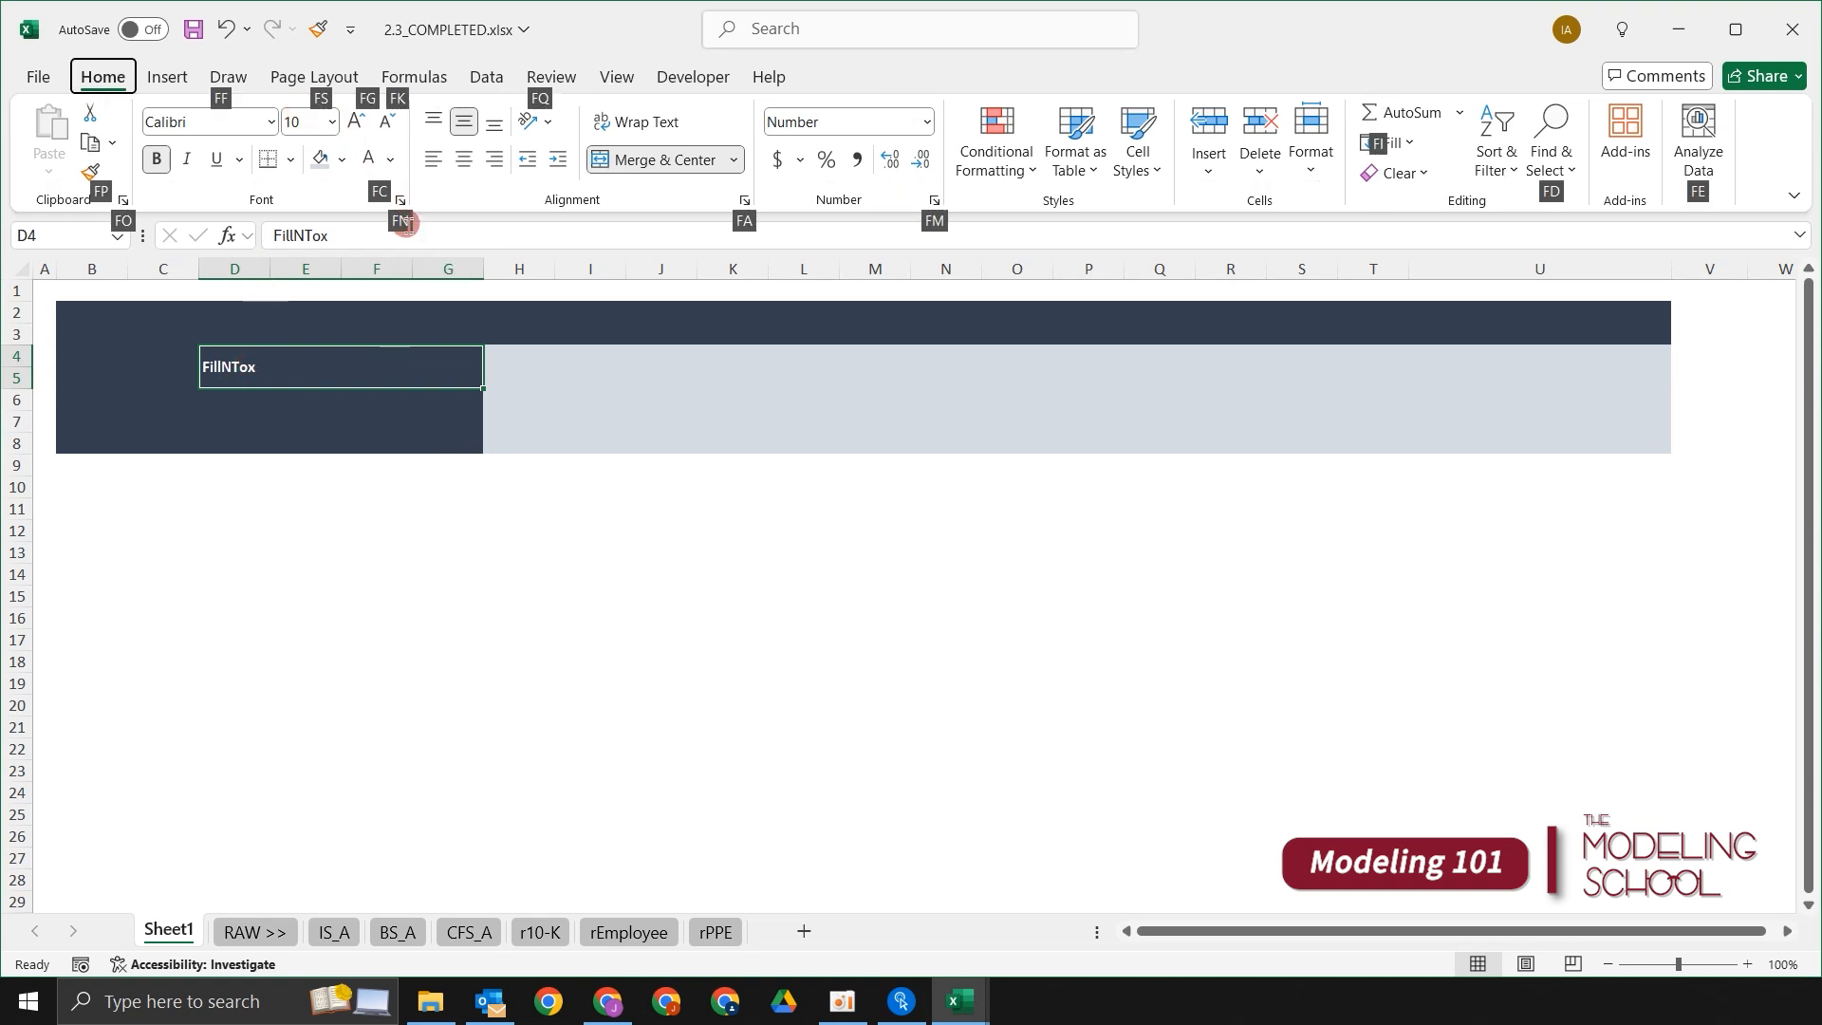
pyautogui.press('s')
pyautogui.write('20')
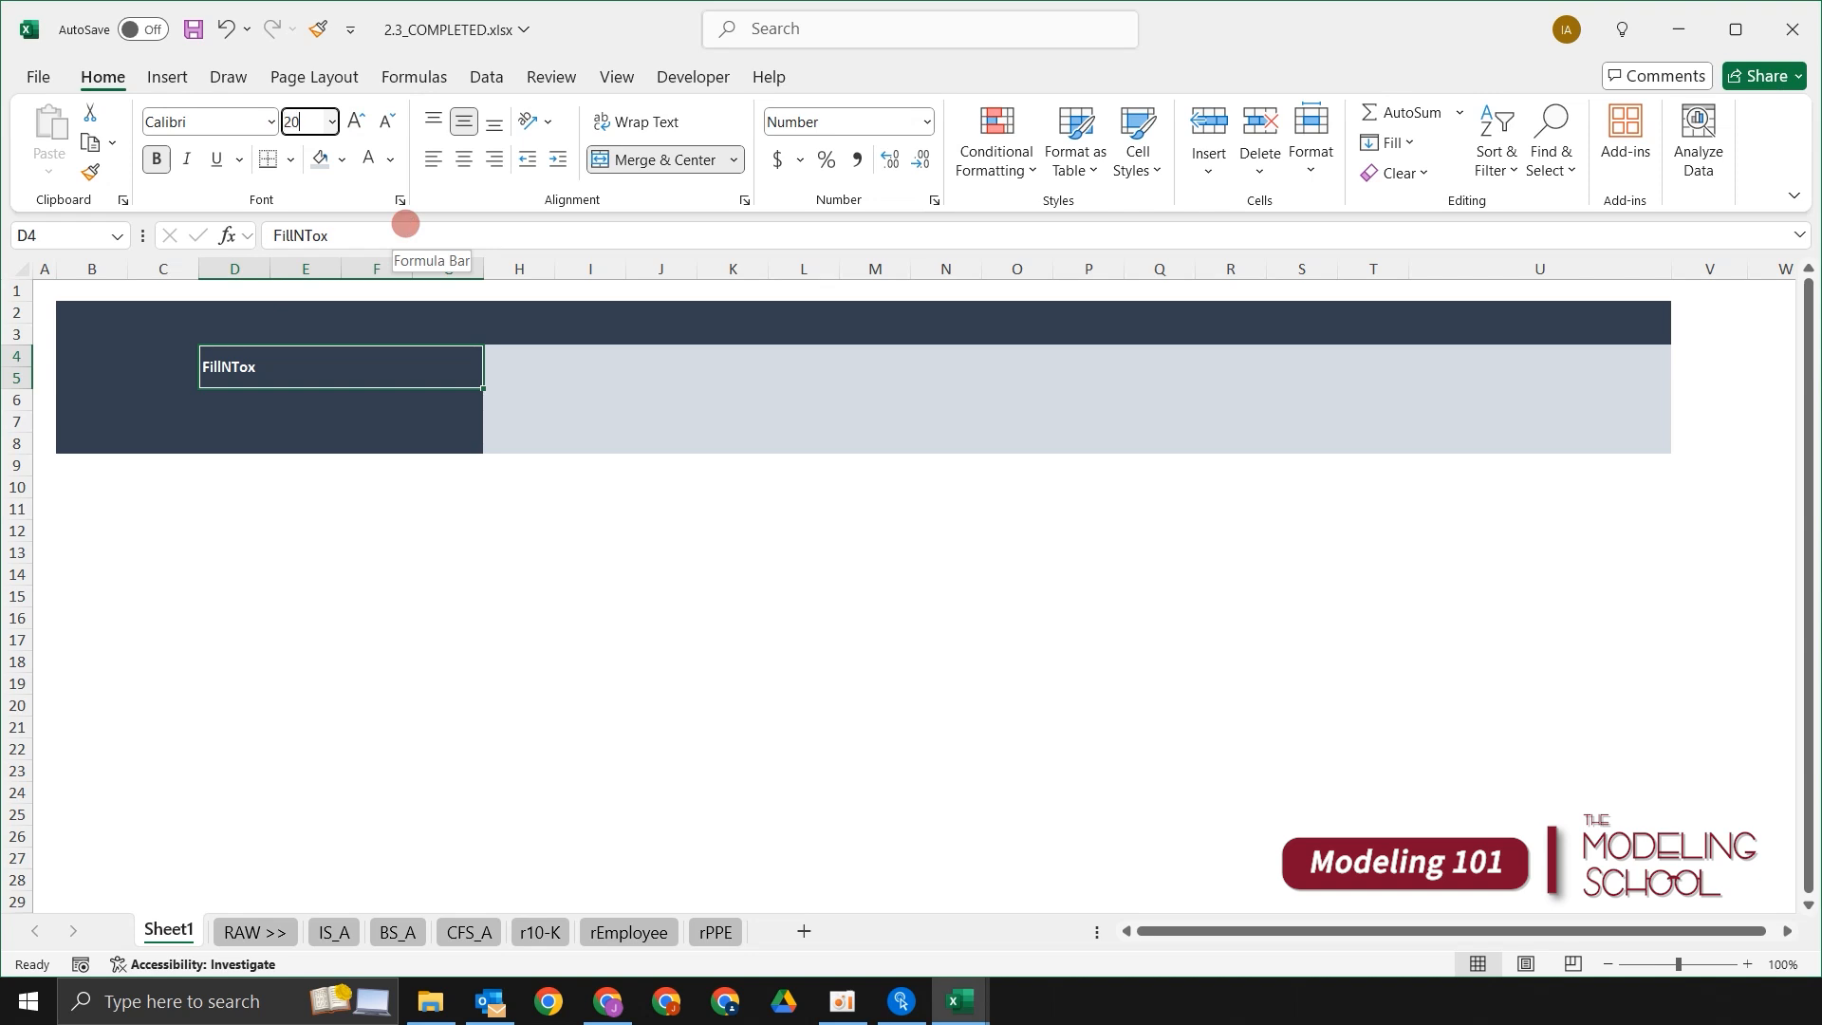
pyautogui.press('Return')
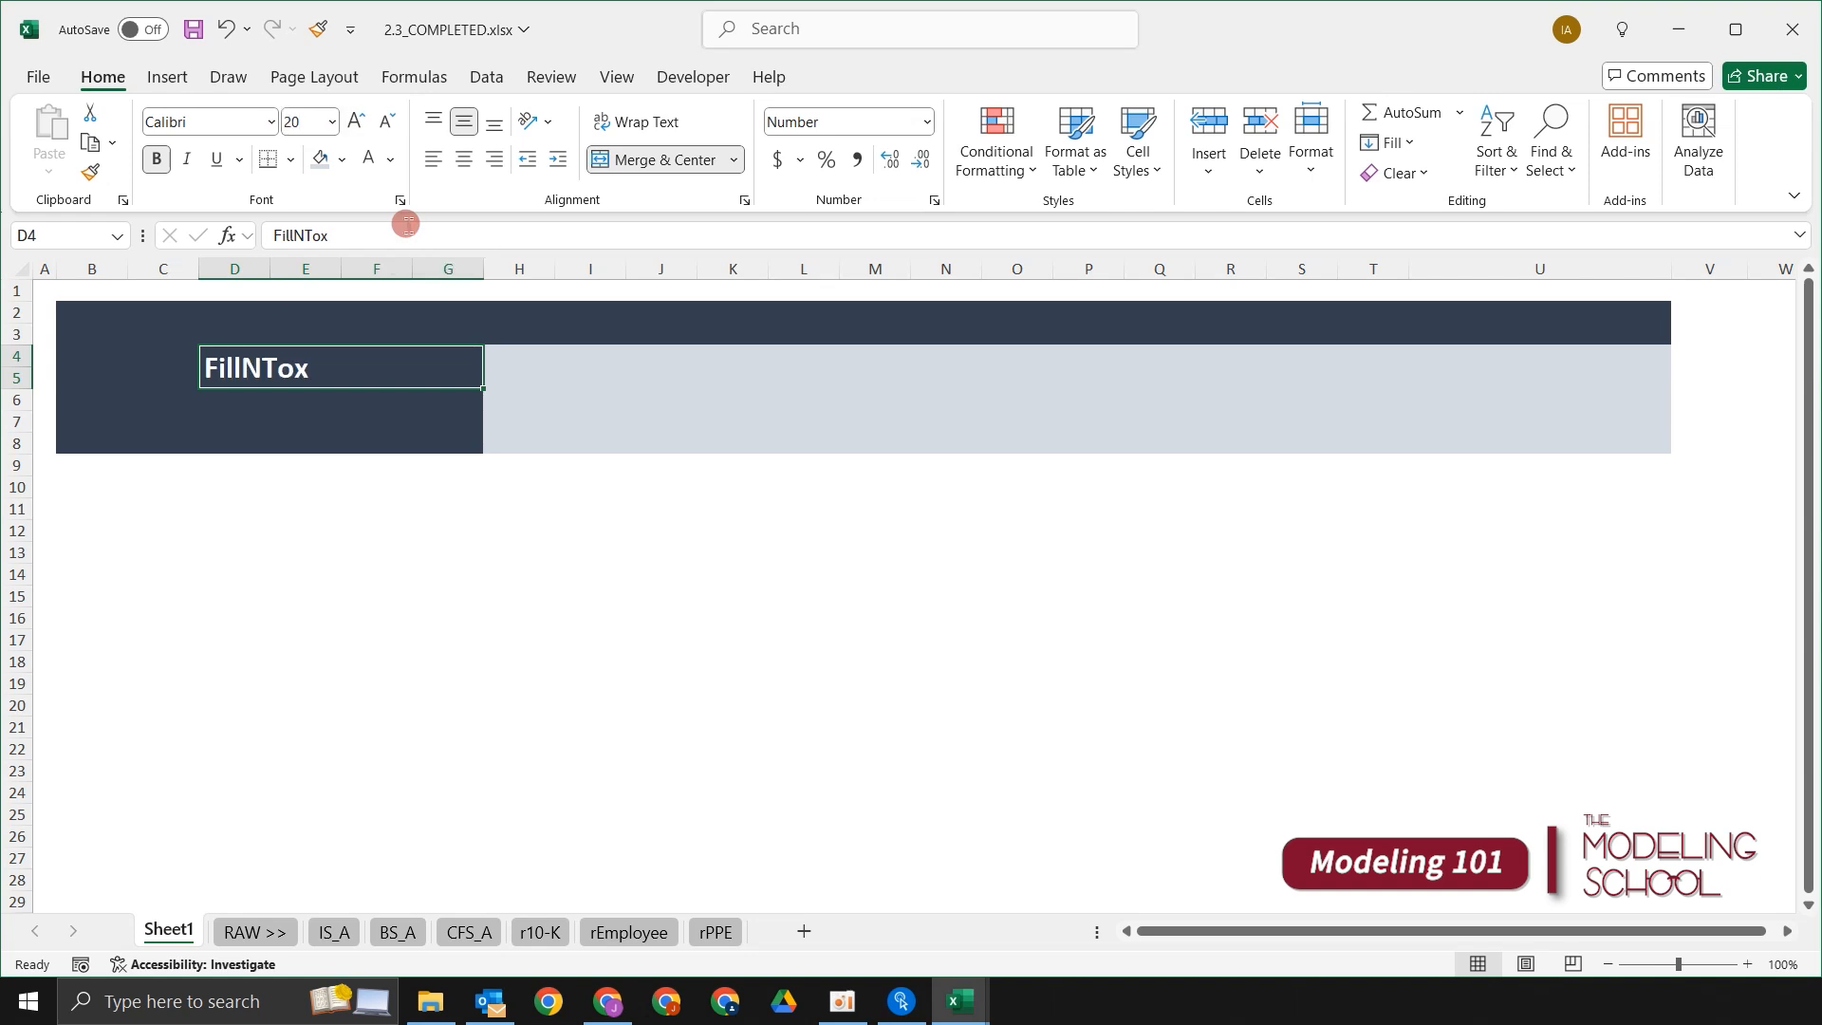
pyautogui.press('Down')
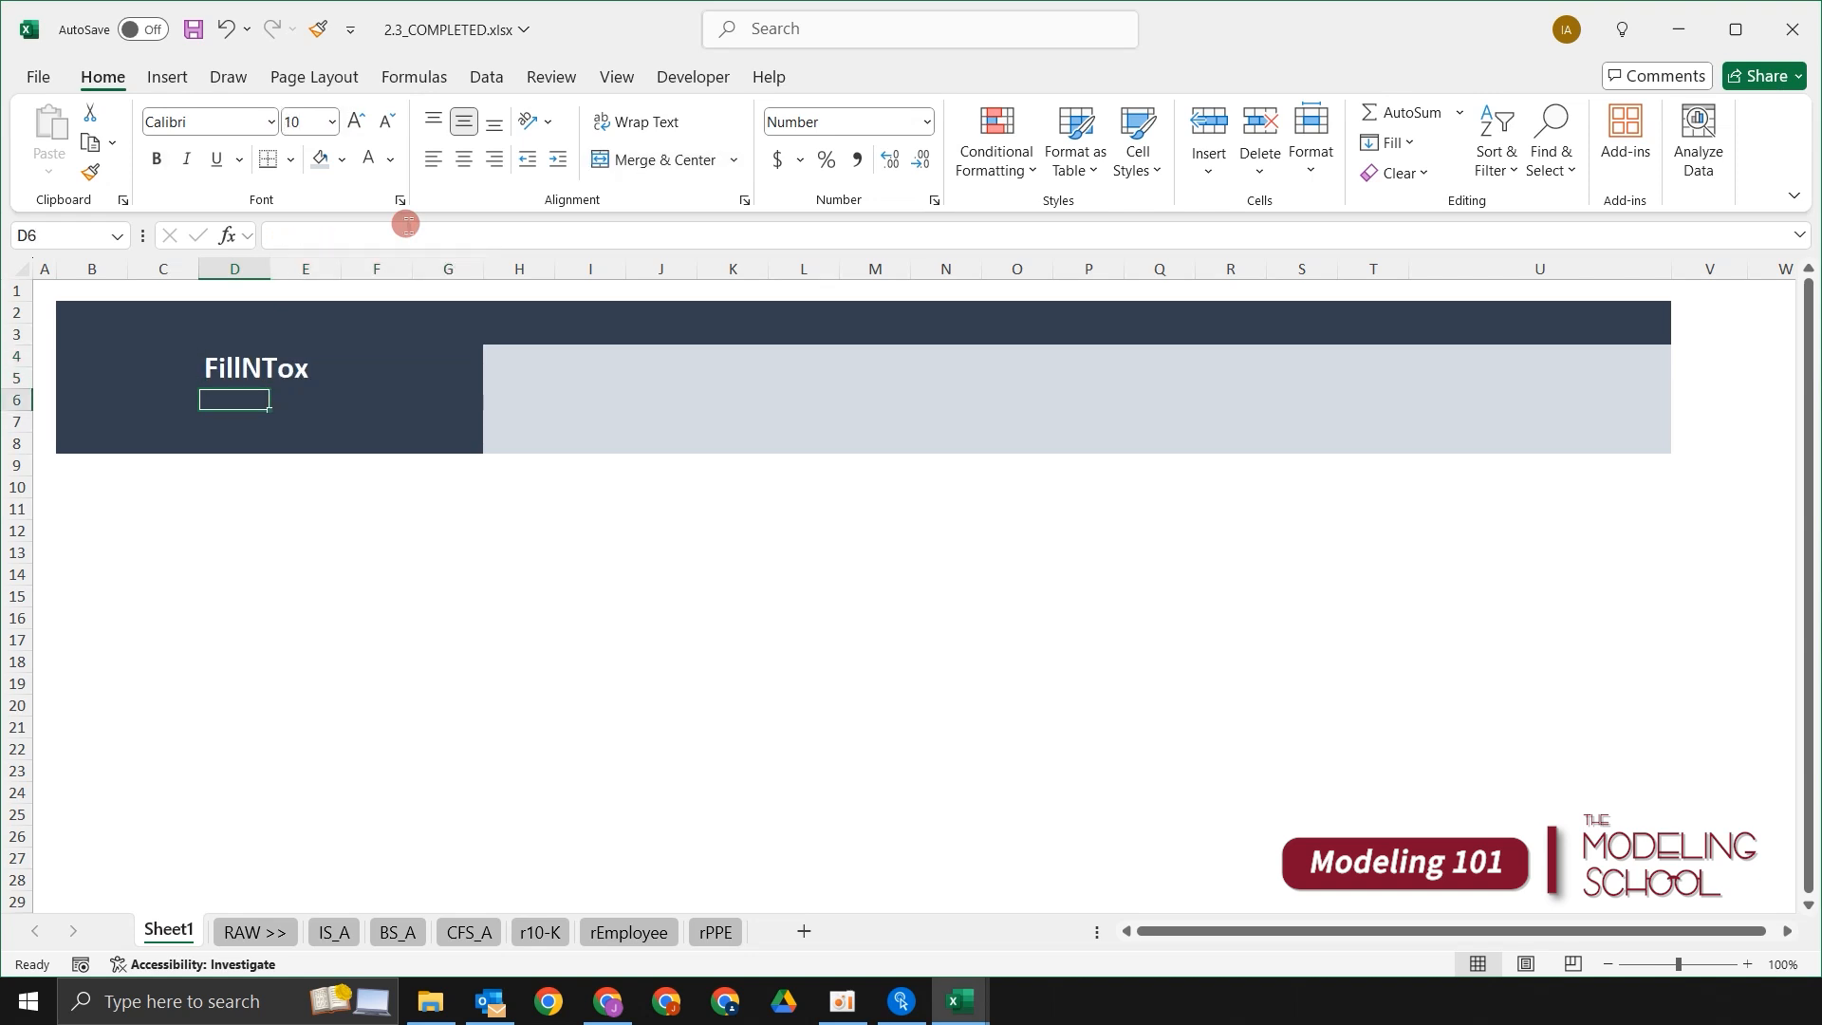
pyautogui.keyDown('ctrl'); pyautogui.scroll(-1, 421, 304); pyautogui.keyUp('ctrl')
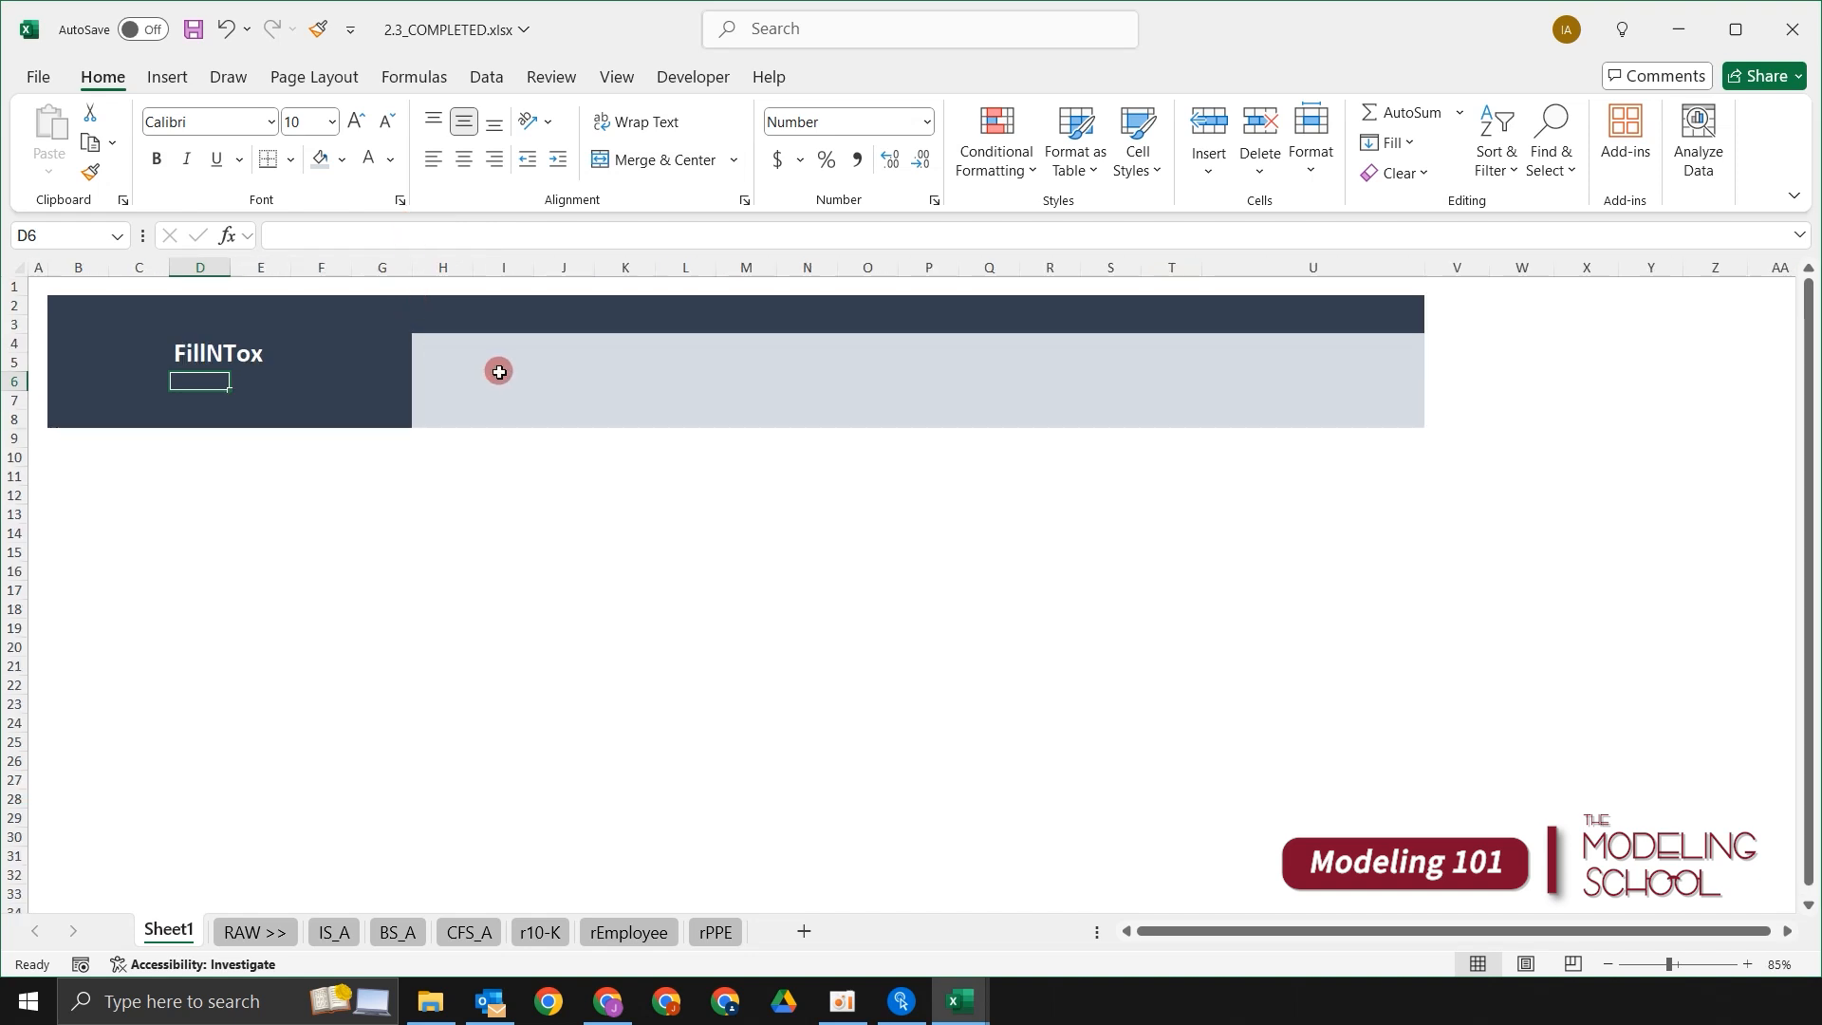
pyautogui.keyDown('ctrl'); pyautogui.scroll(1, 499, 372); pyautogui.keyUp('ctrl')
pyautogui.press('Up')
pyautogui.press('Down')
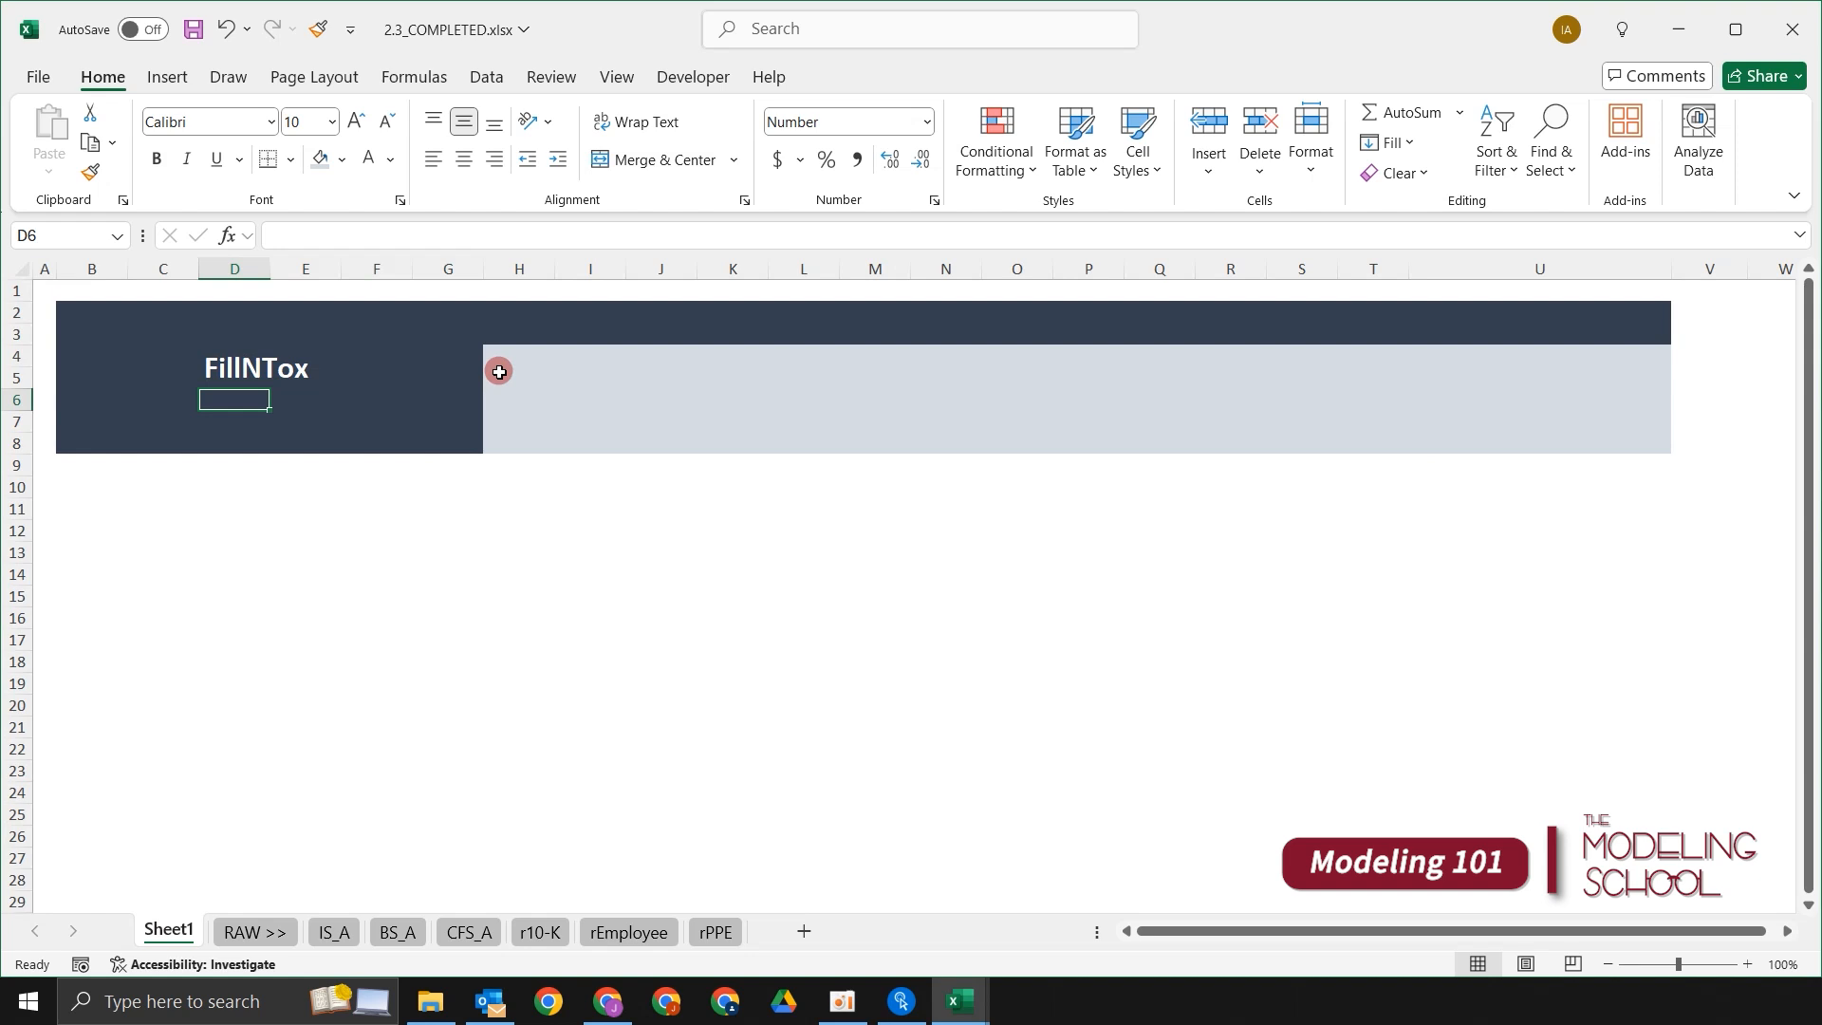
pyautogui.press('Right')
pyautogui.press('Right')
pyautogui.press('Right')
pyautogui.press('Right')
pyautogui.press('Left')
pyautogui.press('Left')
pyautogui.press('Left')
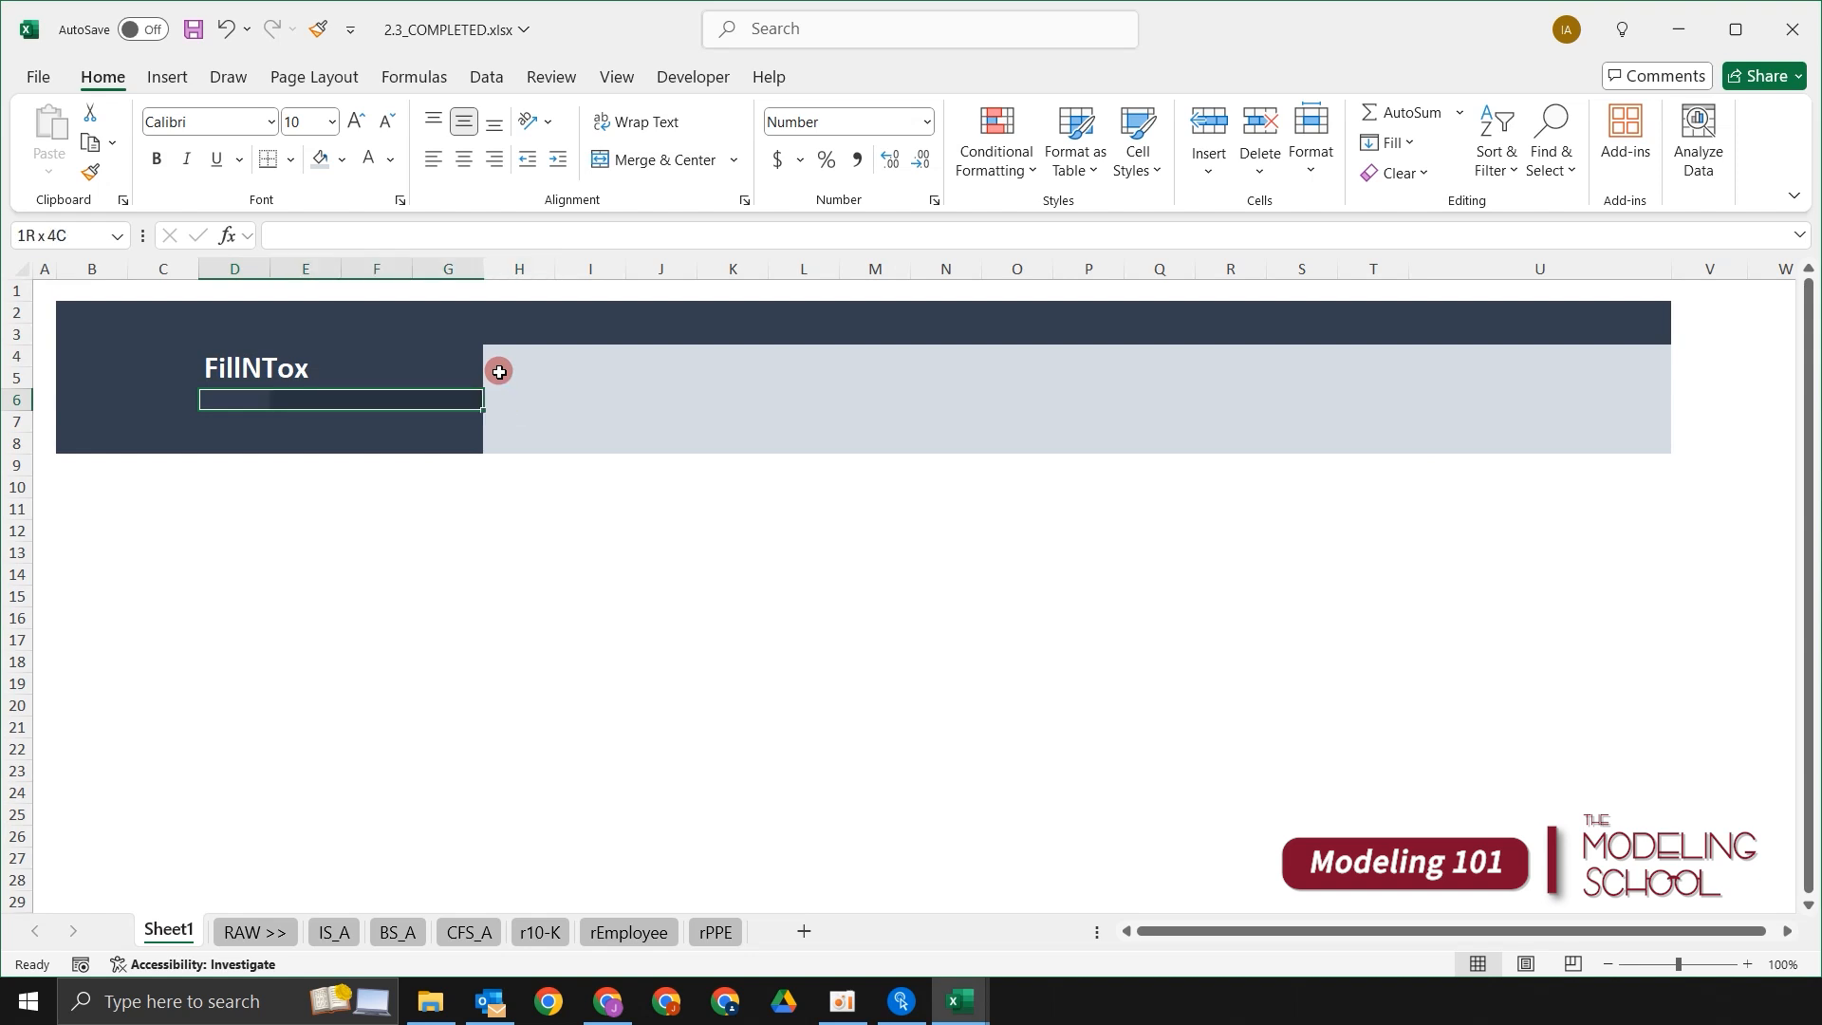
pyautogui.press('Left')
pyautogui.hotkey('shift', 'Right')
pyautogui.hotkey('shift', 'Right')
pyautogui.hotkey('shift', 'Right')
pyautogui.press('Right')
pyautogui.press('Left')
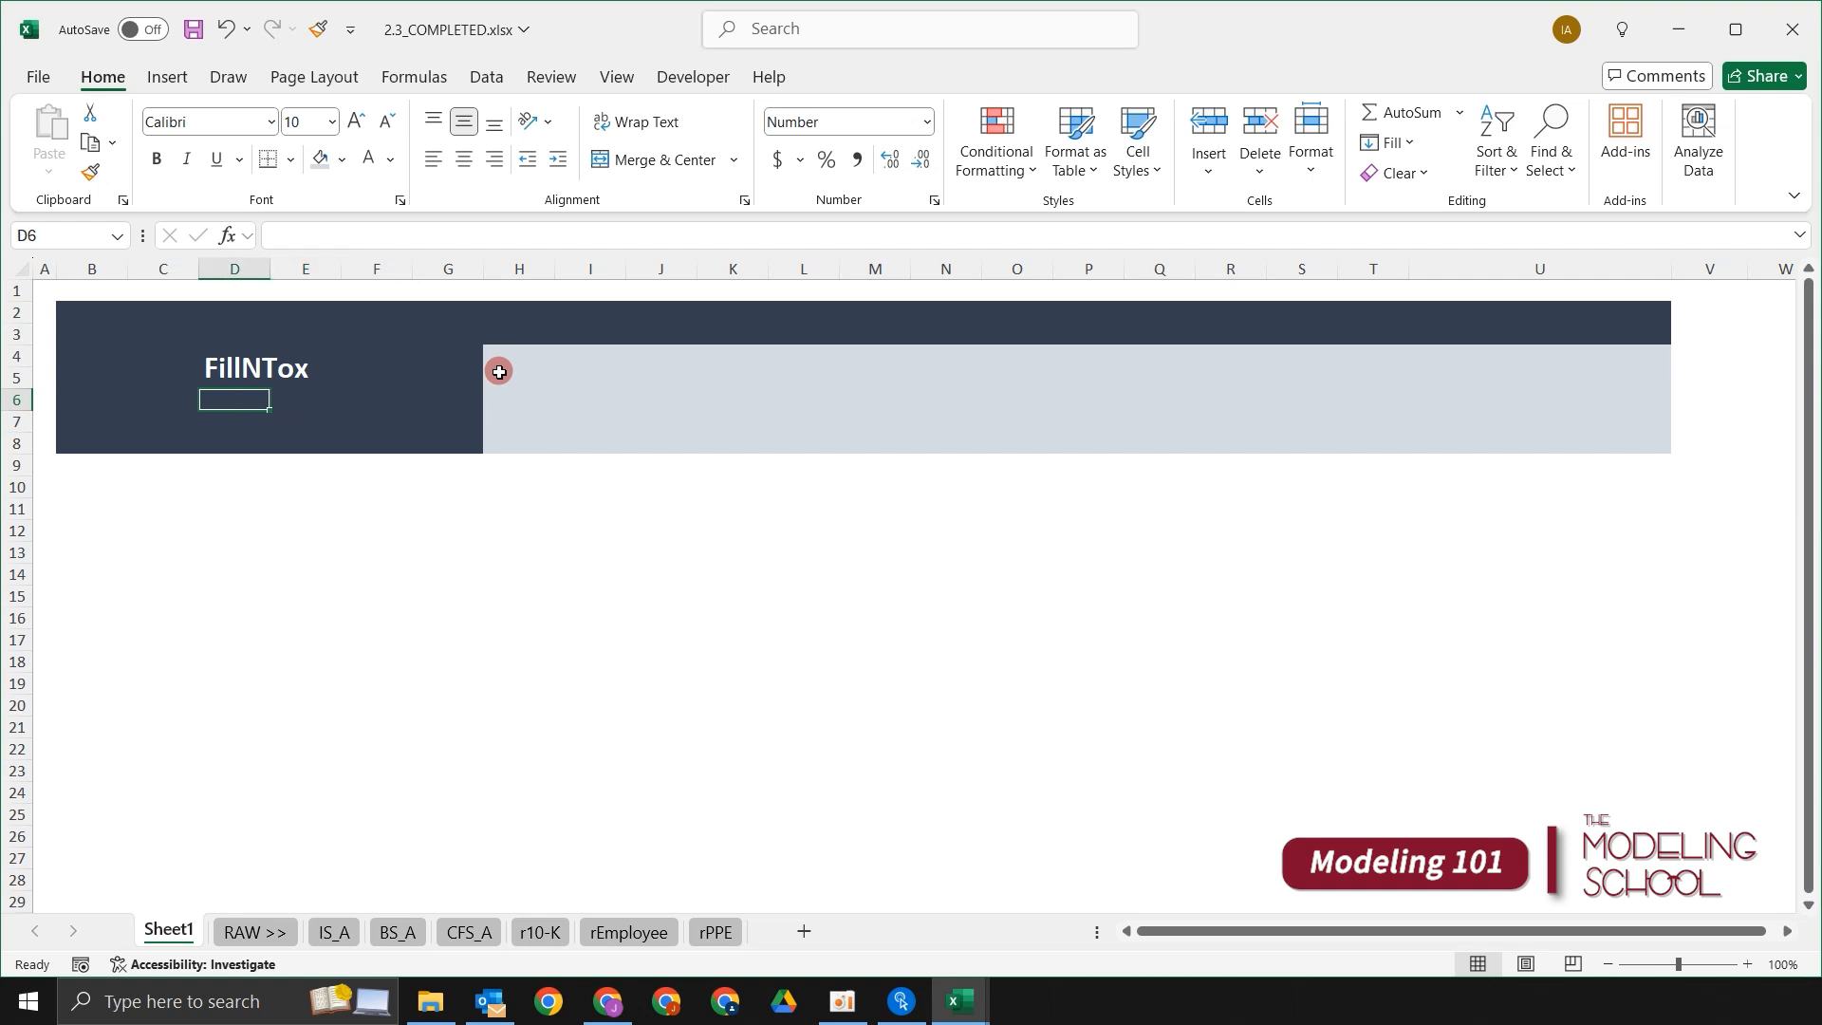
# Step: Enter the placeholder subtitle XXXXXXXXXXXX in cell D6, under the FillNTox title
pyautogui.write('XXXXXX')
pyautogui.press('BackSpace')
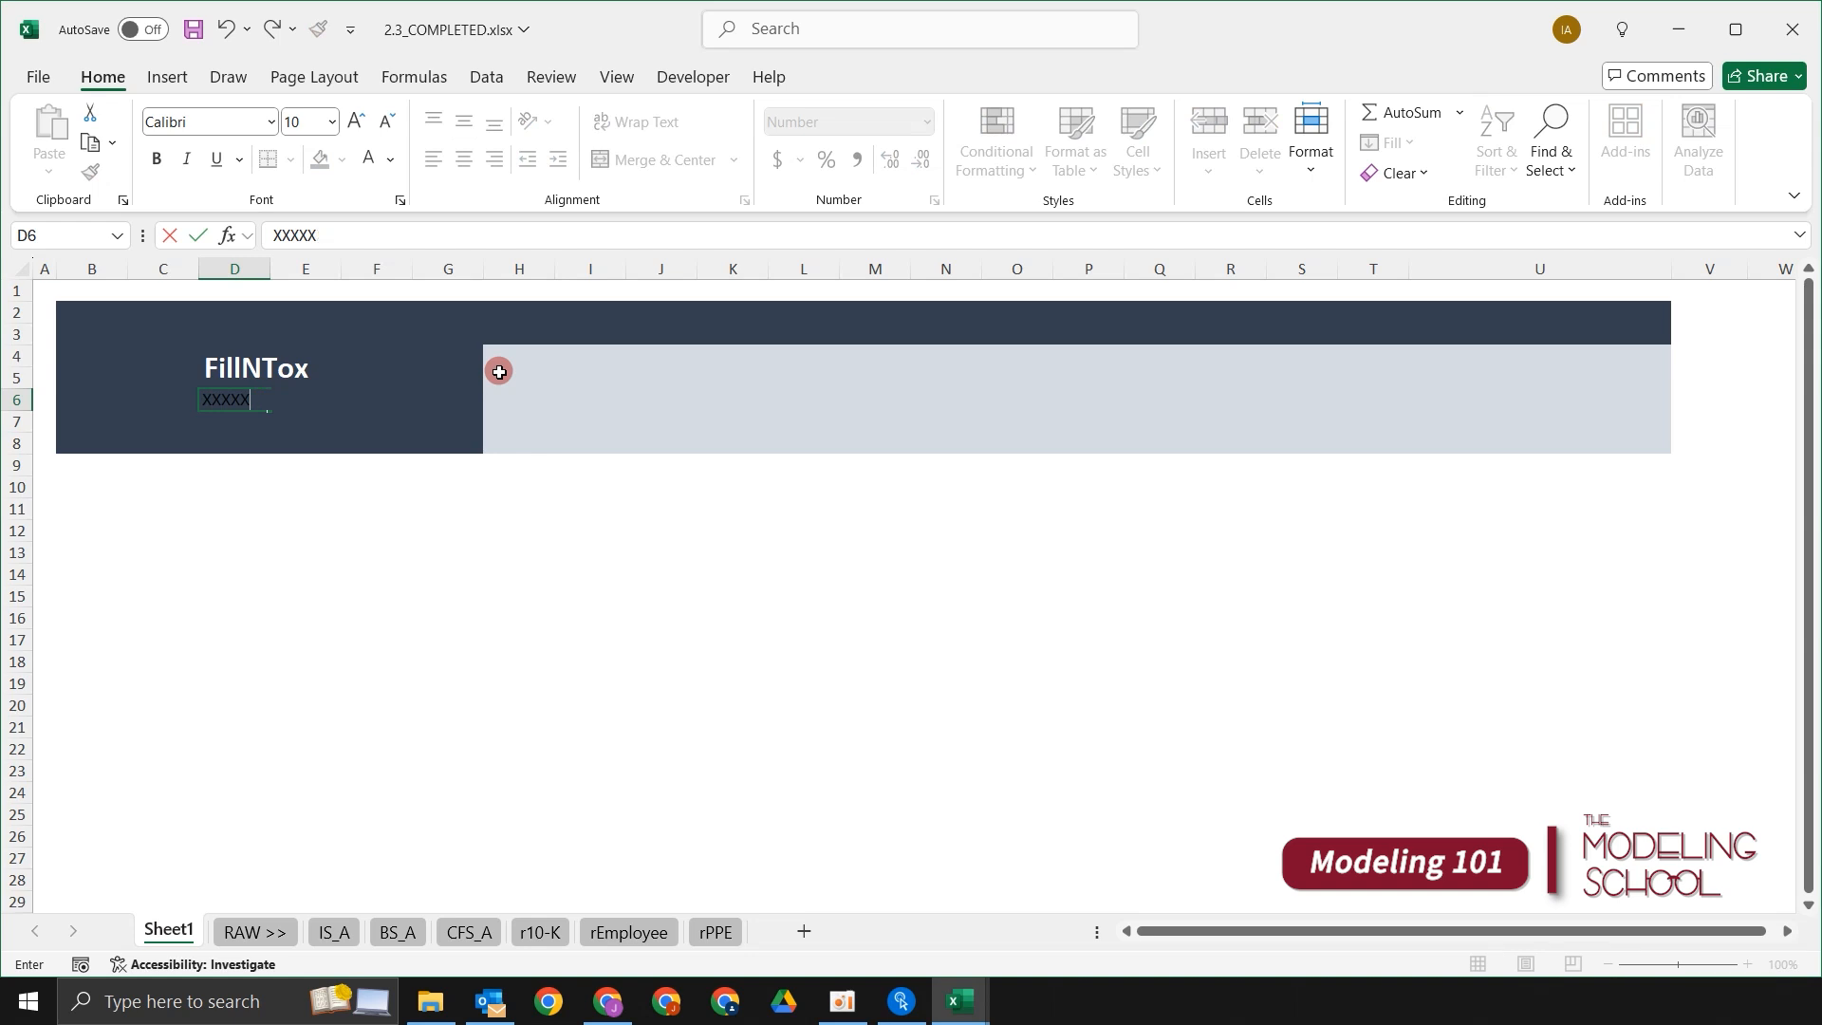
pyautogui.write('XXXXXXX')
pyautogui.press('Return')
pyautogui.press('Up')
# Step: Format the placeholder subtitle in D6 with a white font color and bold
pyautogui.press('alt')
pyautogui.press('h')
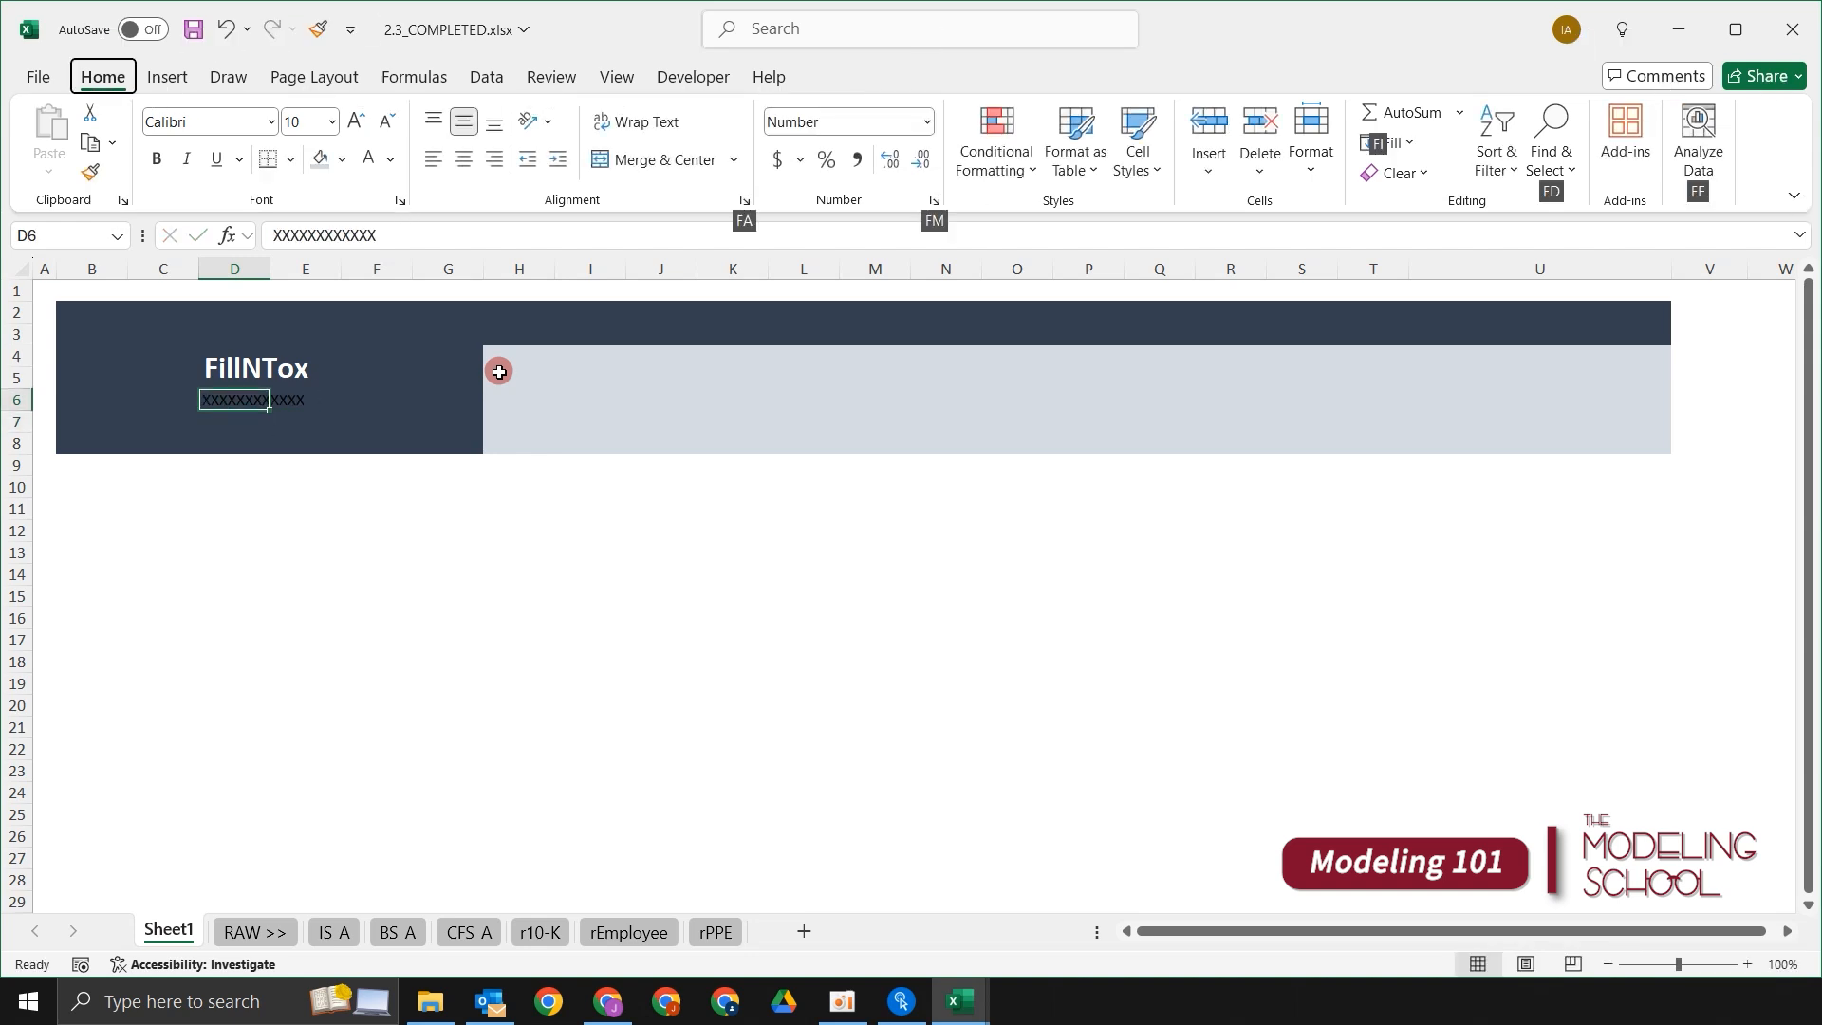
pyautogui.press('f')
pyautogui.press('c')
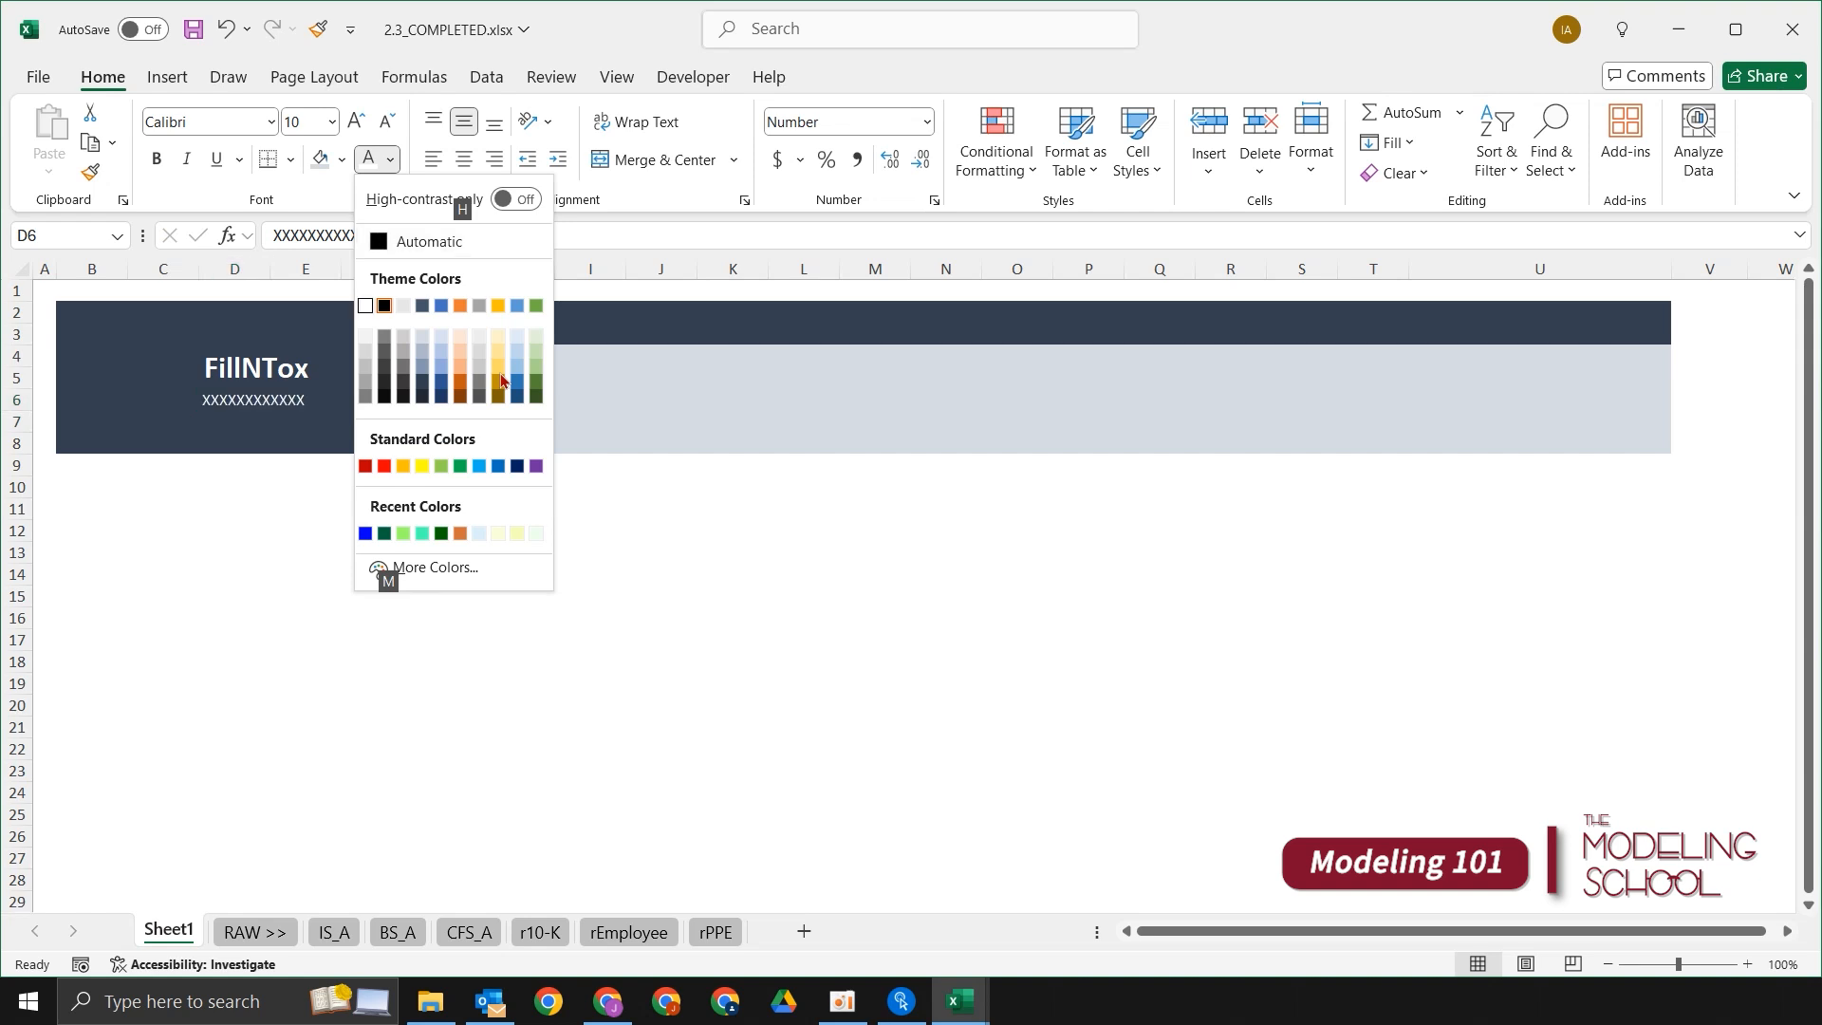
pyautogui.press('Return')
pyautogui.hotkey('ctrl', 'b')
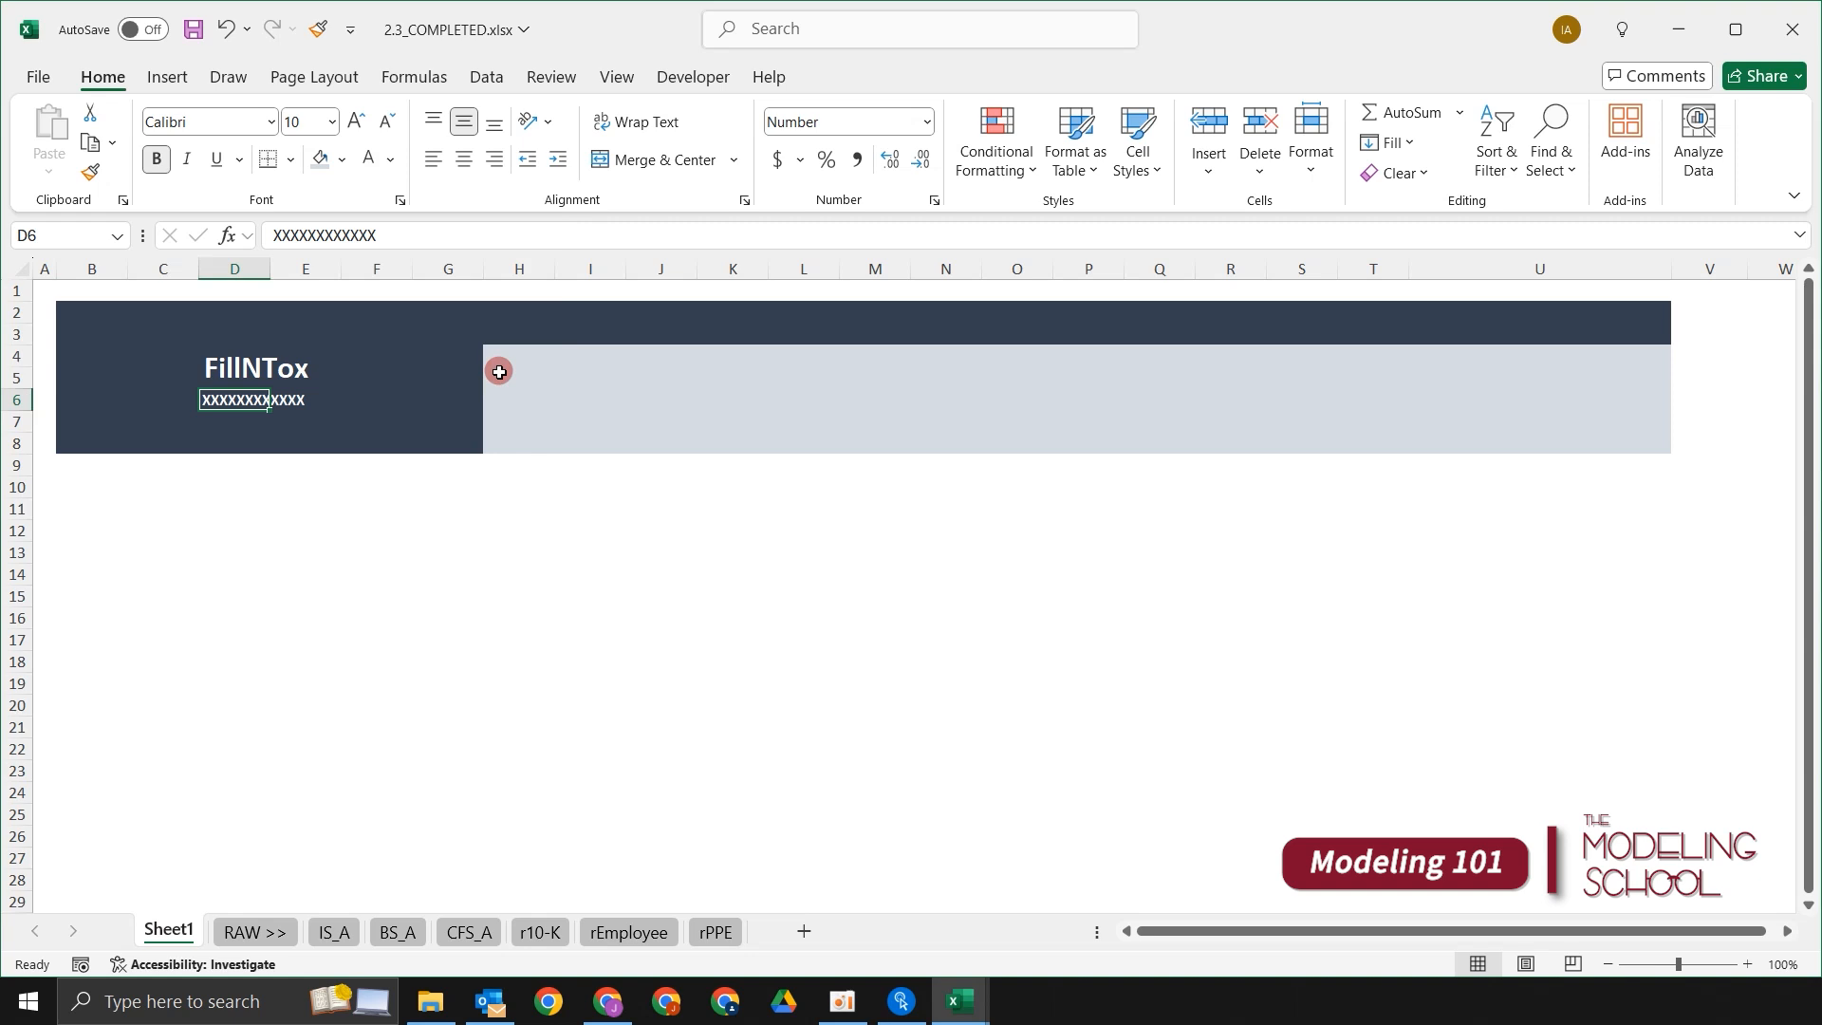
pyautogui.press('Down')
pyautogui.press('Up')
pyautogui.press('Right')
pyautogui.press('Right')
pyautogui.press('Right')
pyautogui.press('Right')
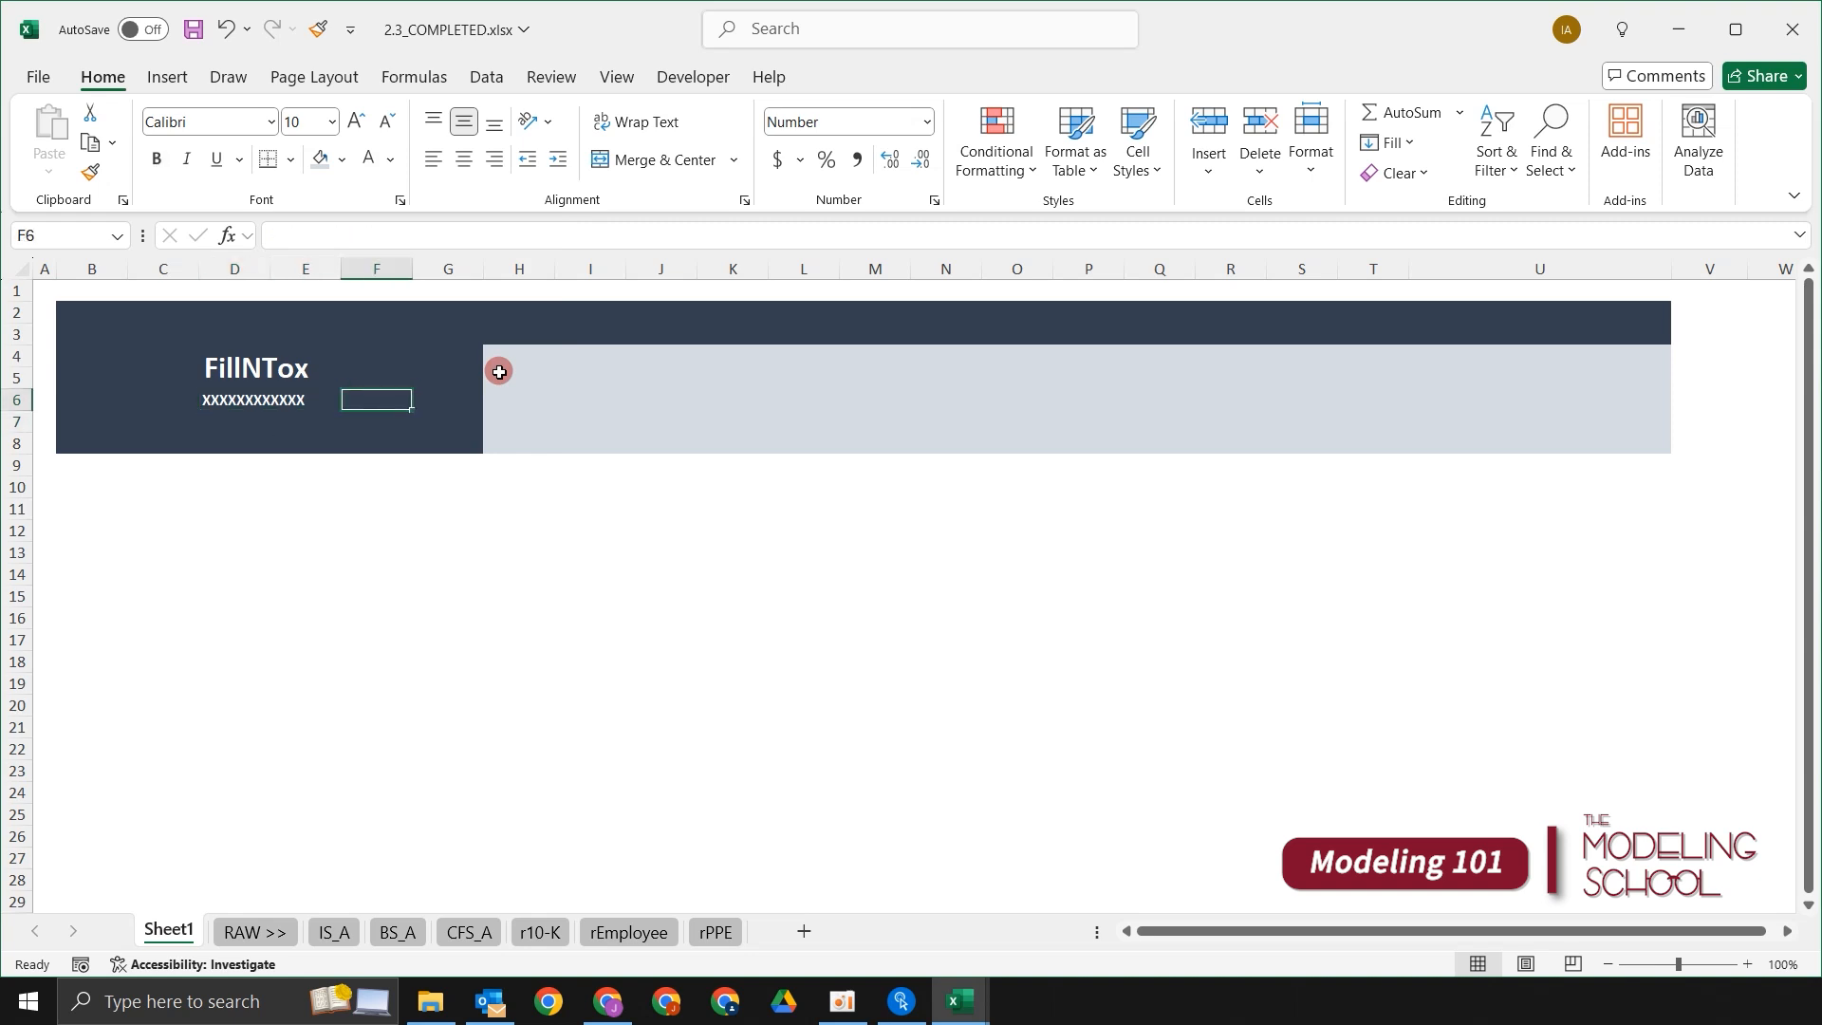
pyautogui.click(762, 525)
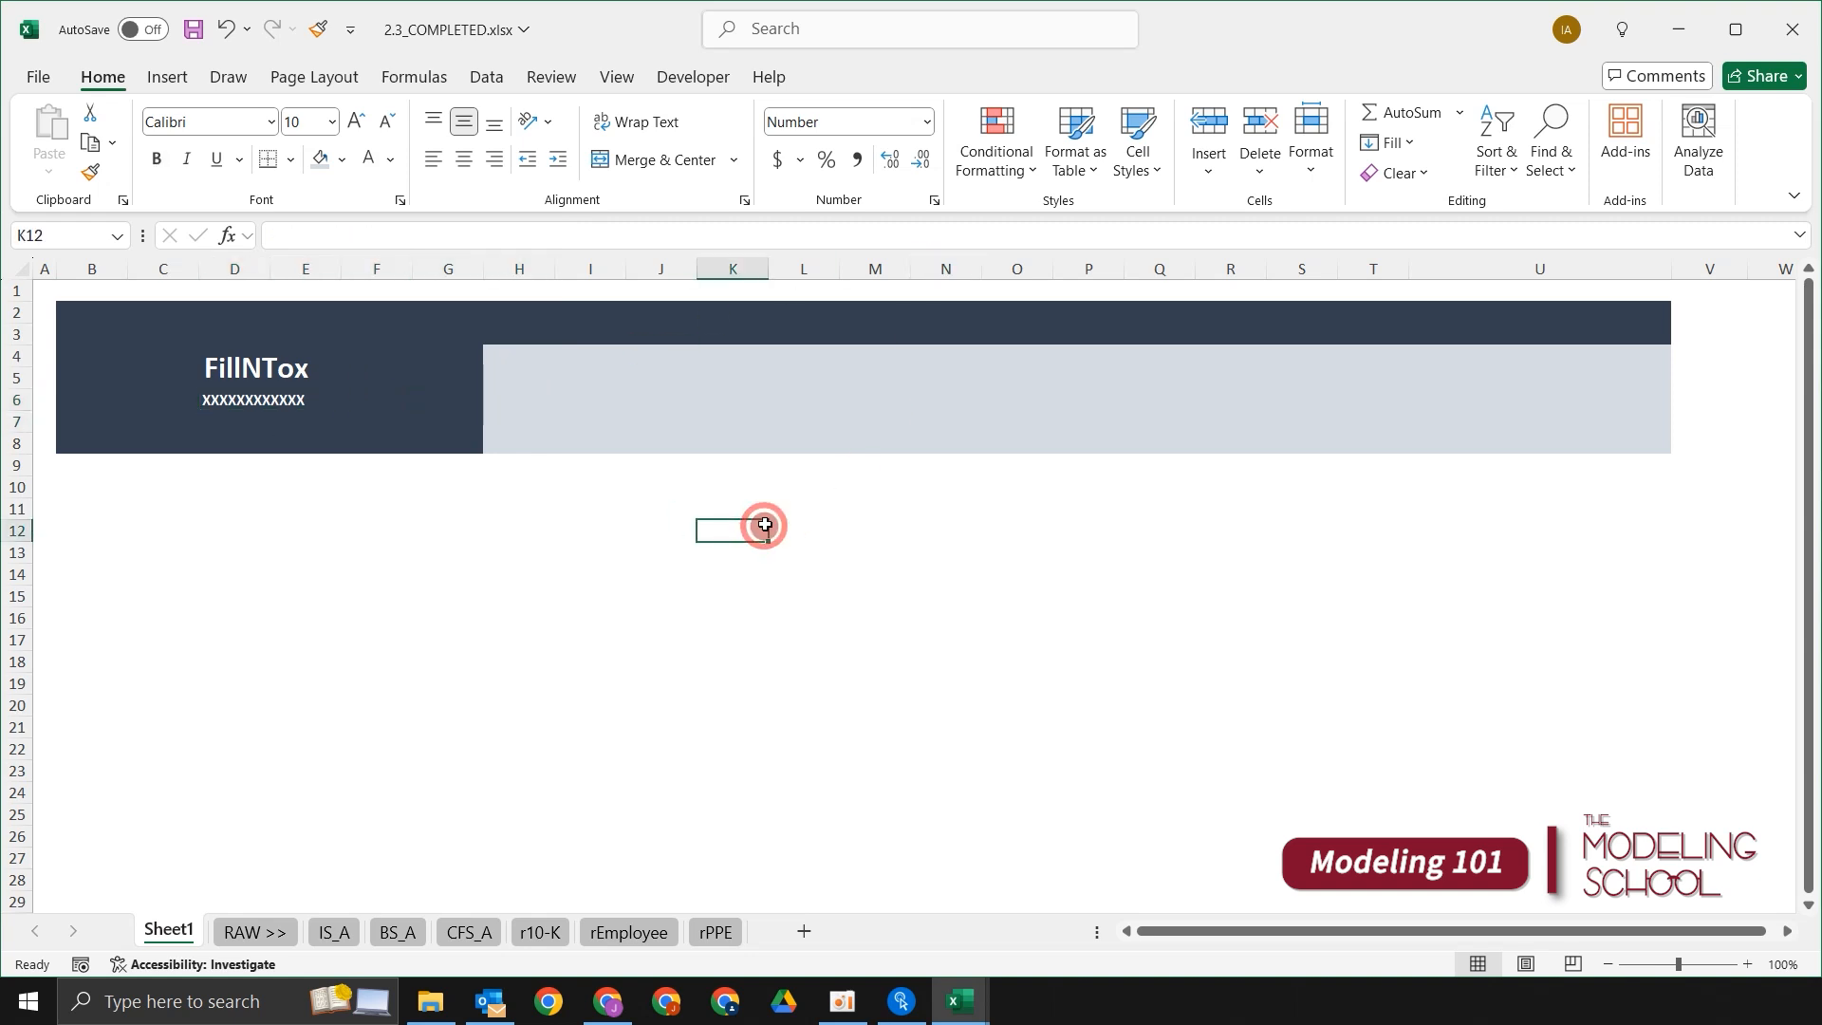
pyautogui.press('Up')
pyautogui.press('Up')
pyautogui.press('Up')
pyautogui.press('Up')
pyautogui.press('Up')
pyautogui.press('Up')
pyautogui.press('Up')
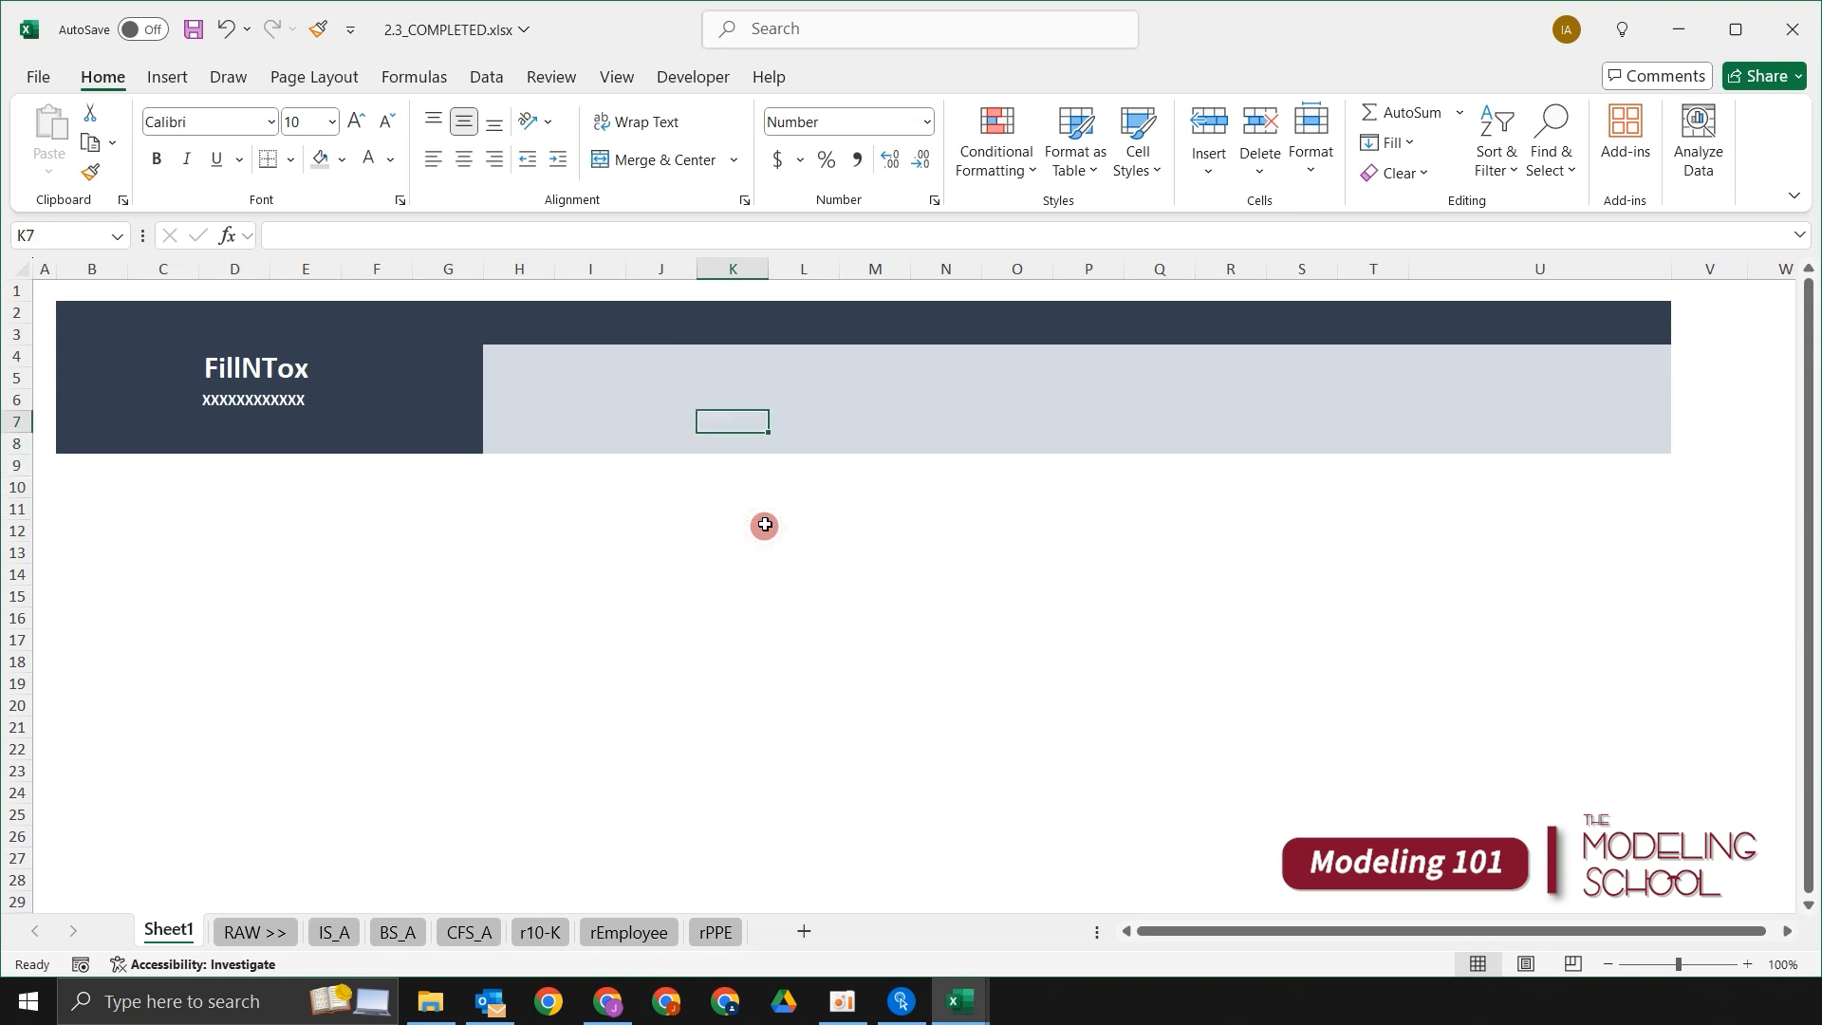
pyautogui.press('Left')
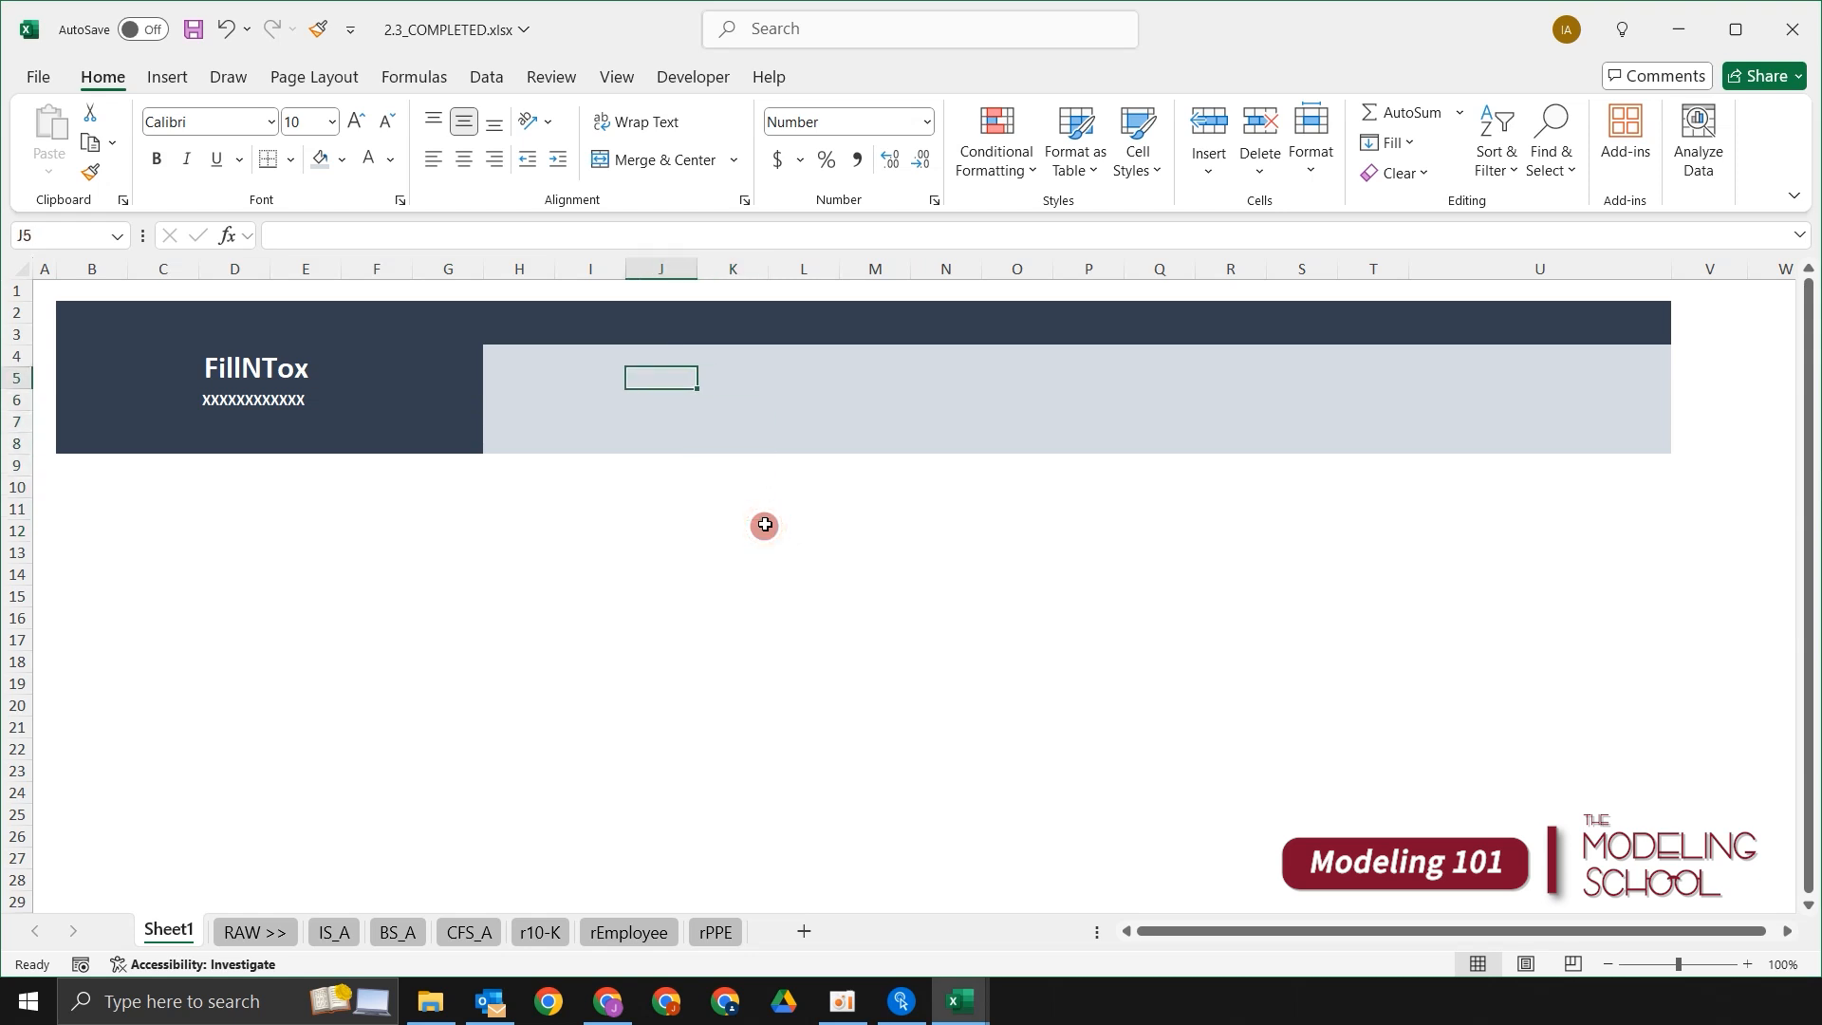
pyautogui.press('Left')
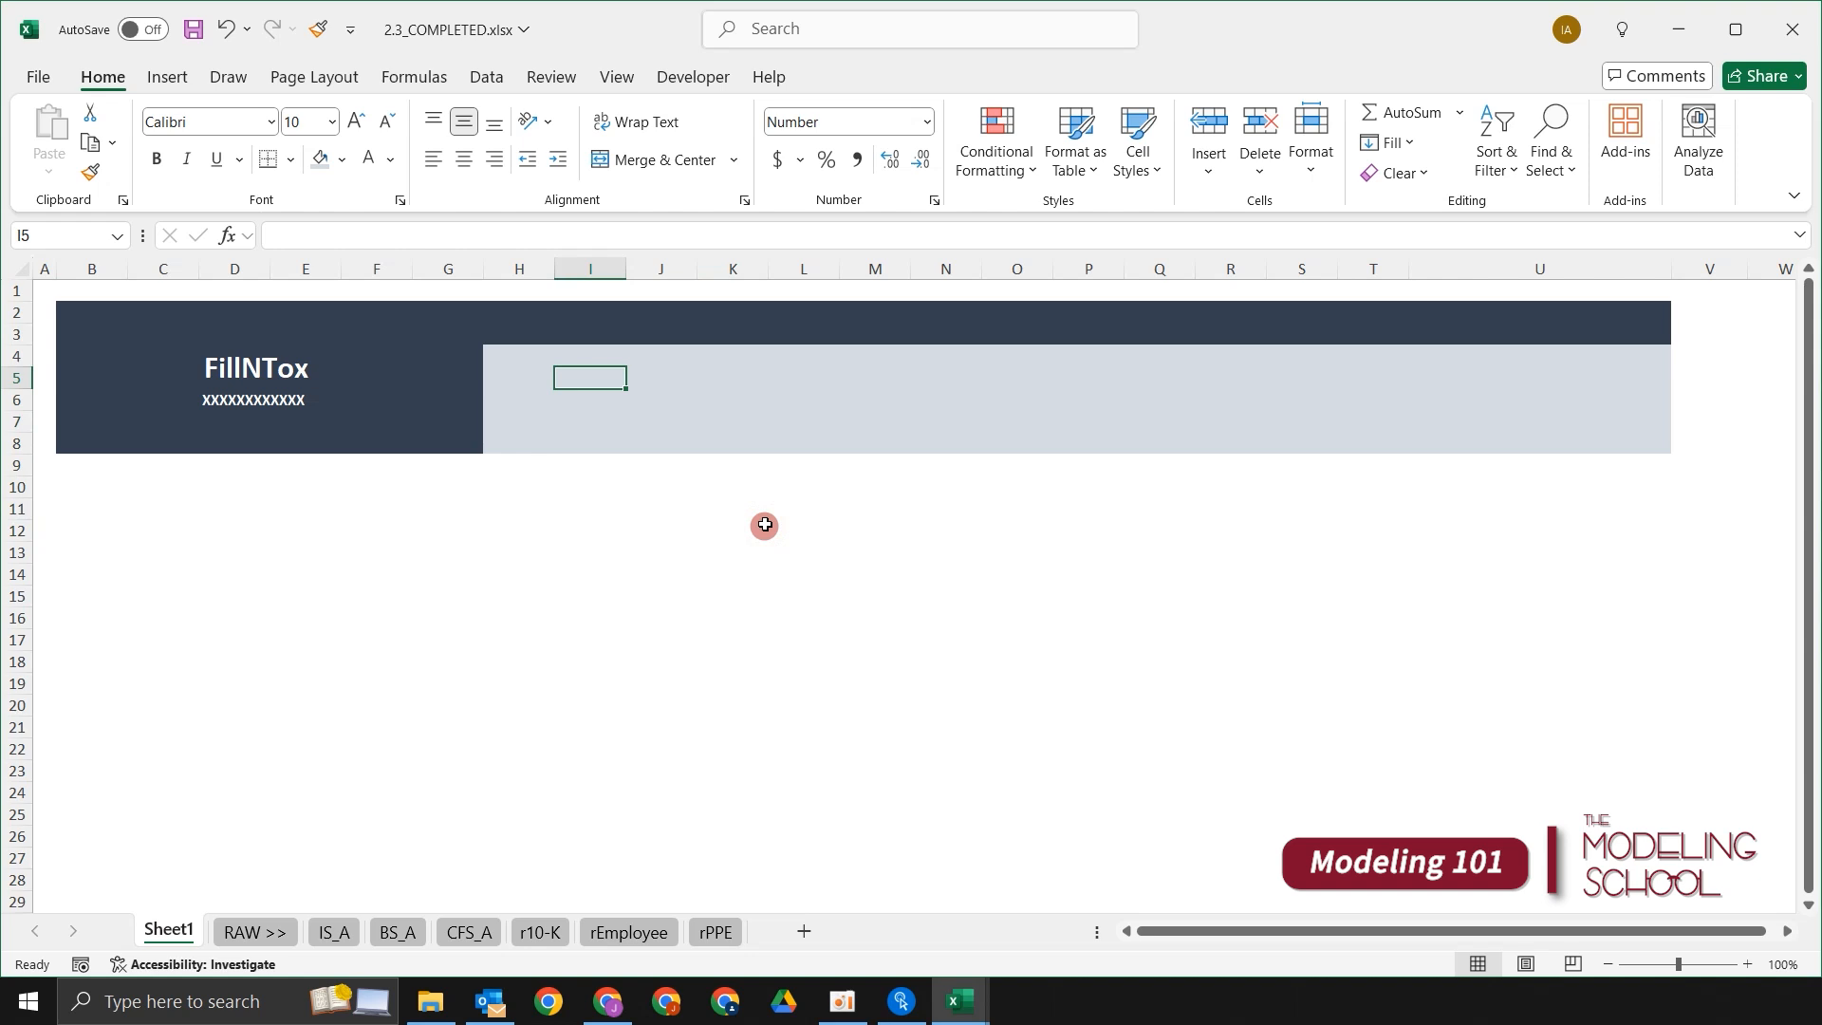
pyautogui.hotkey('shift', 'Down')
pyautogui.hotkey('shift', 'Down')
pyautogui.hotkey('shift', 'Right')
pyautogui.hotkey('shift', 'Right')
pyautogui.hotkey('shift', 'Right')
pyautogui.hotkey('shift', 'Right')
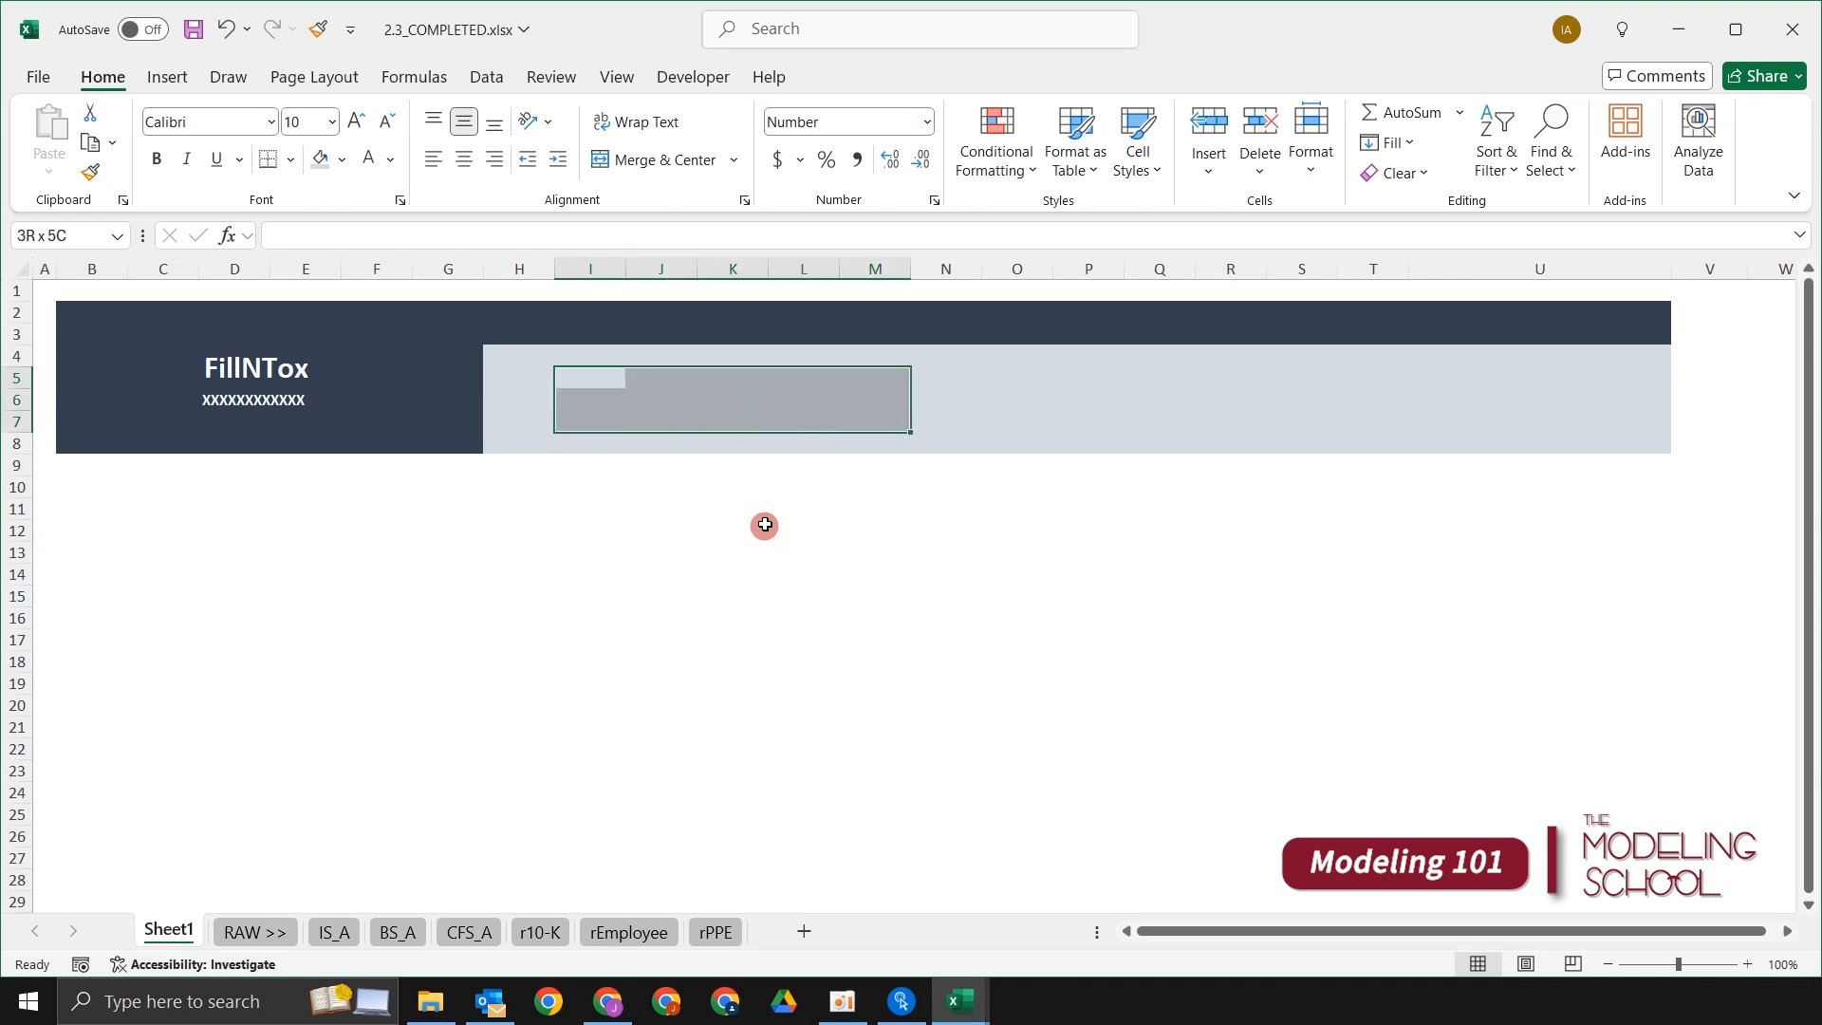
pyautogui.hotkey('shift', 'Left')
pyautogui.hotkey('shift', 'Left')
pyautogui.hotkey('shift', 'Left')
pyautogui.hotkey('shift', 'Left')
pyautogui.hotkey('shift', 'Up')
pyautogui.hotkey('shift', 'Up')
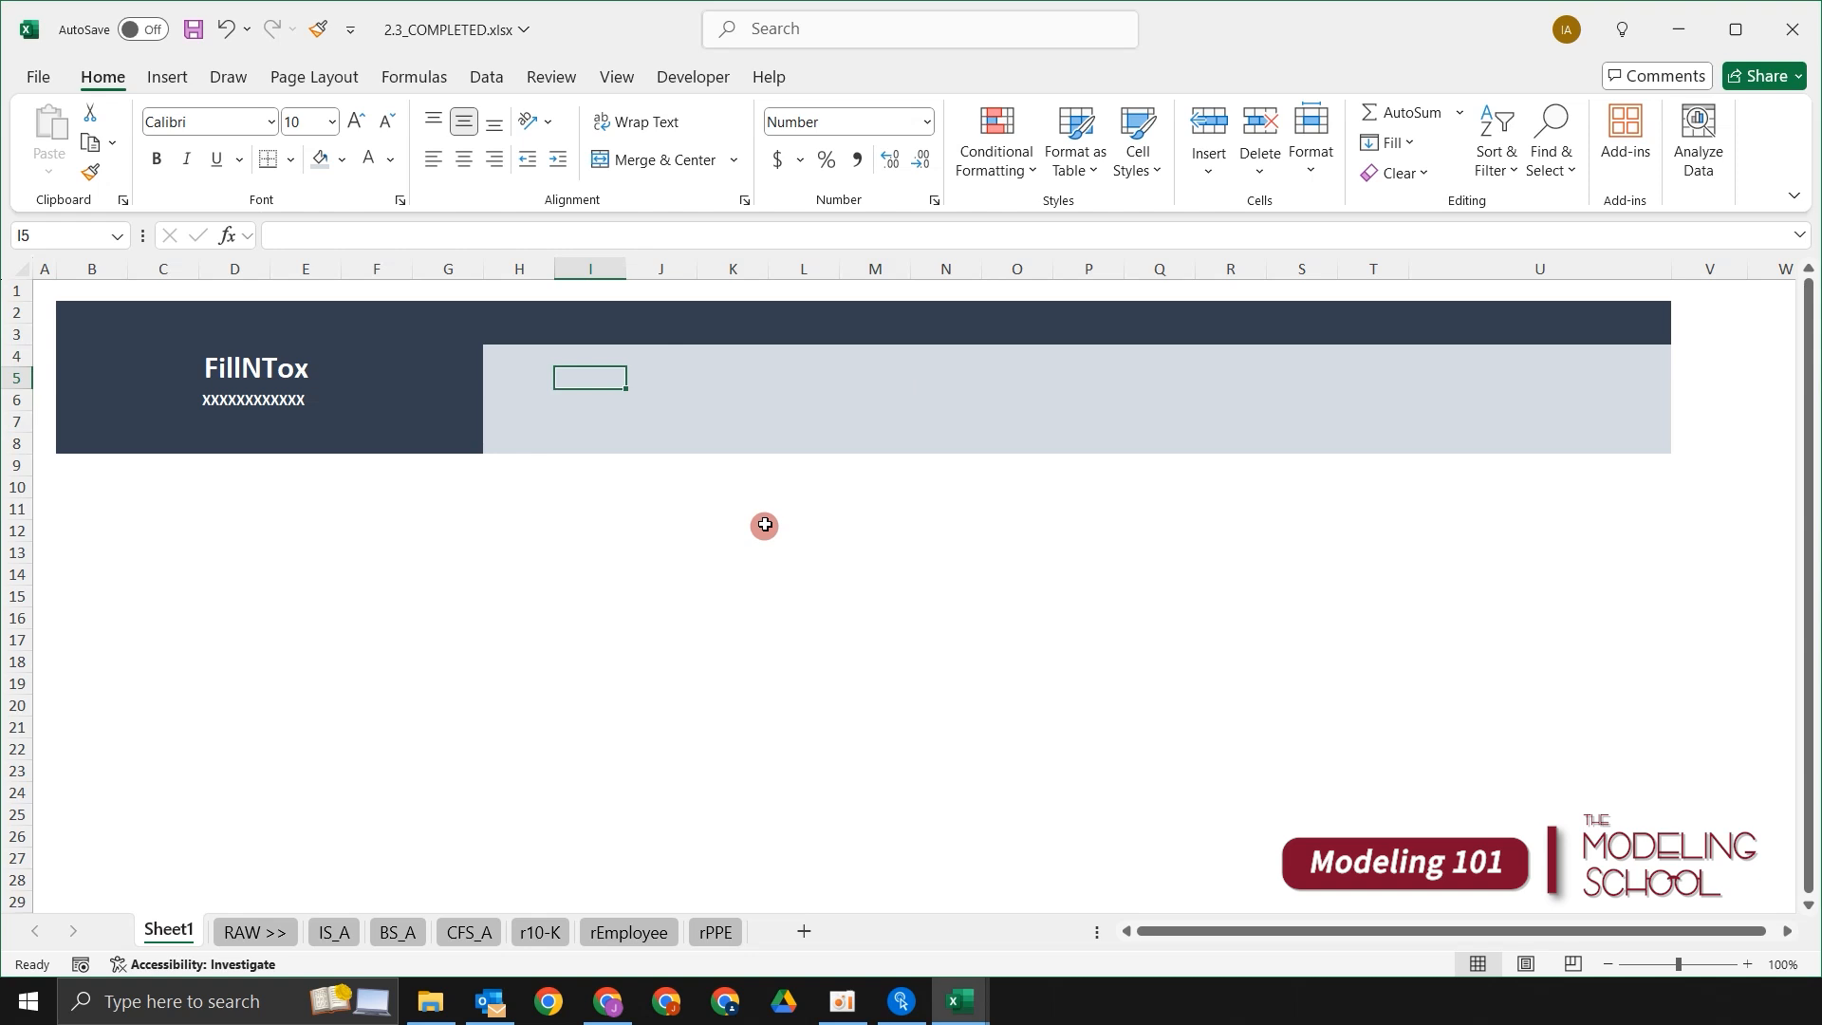
# Step: Enter the label "Circuit Switch :" in cell I5 of the light header area
pyautogui.write('Circuit Swi')
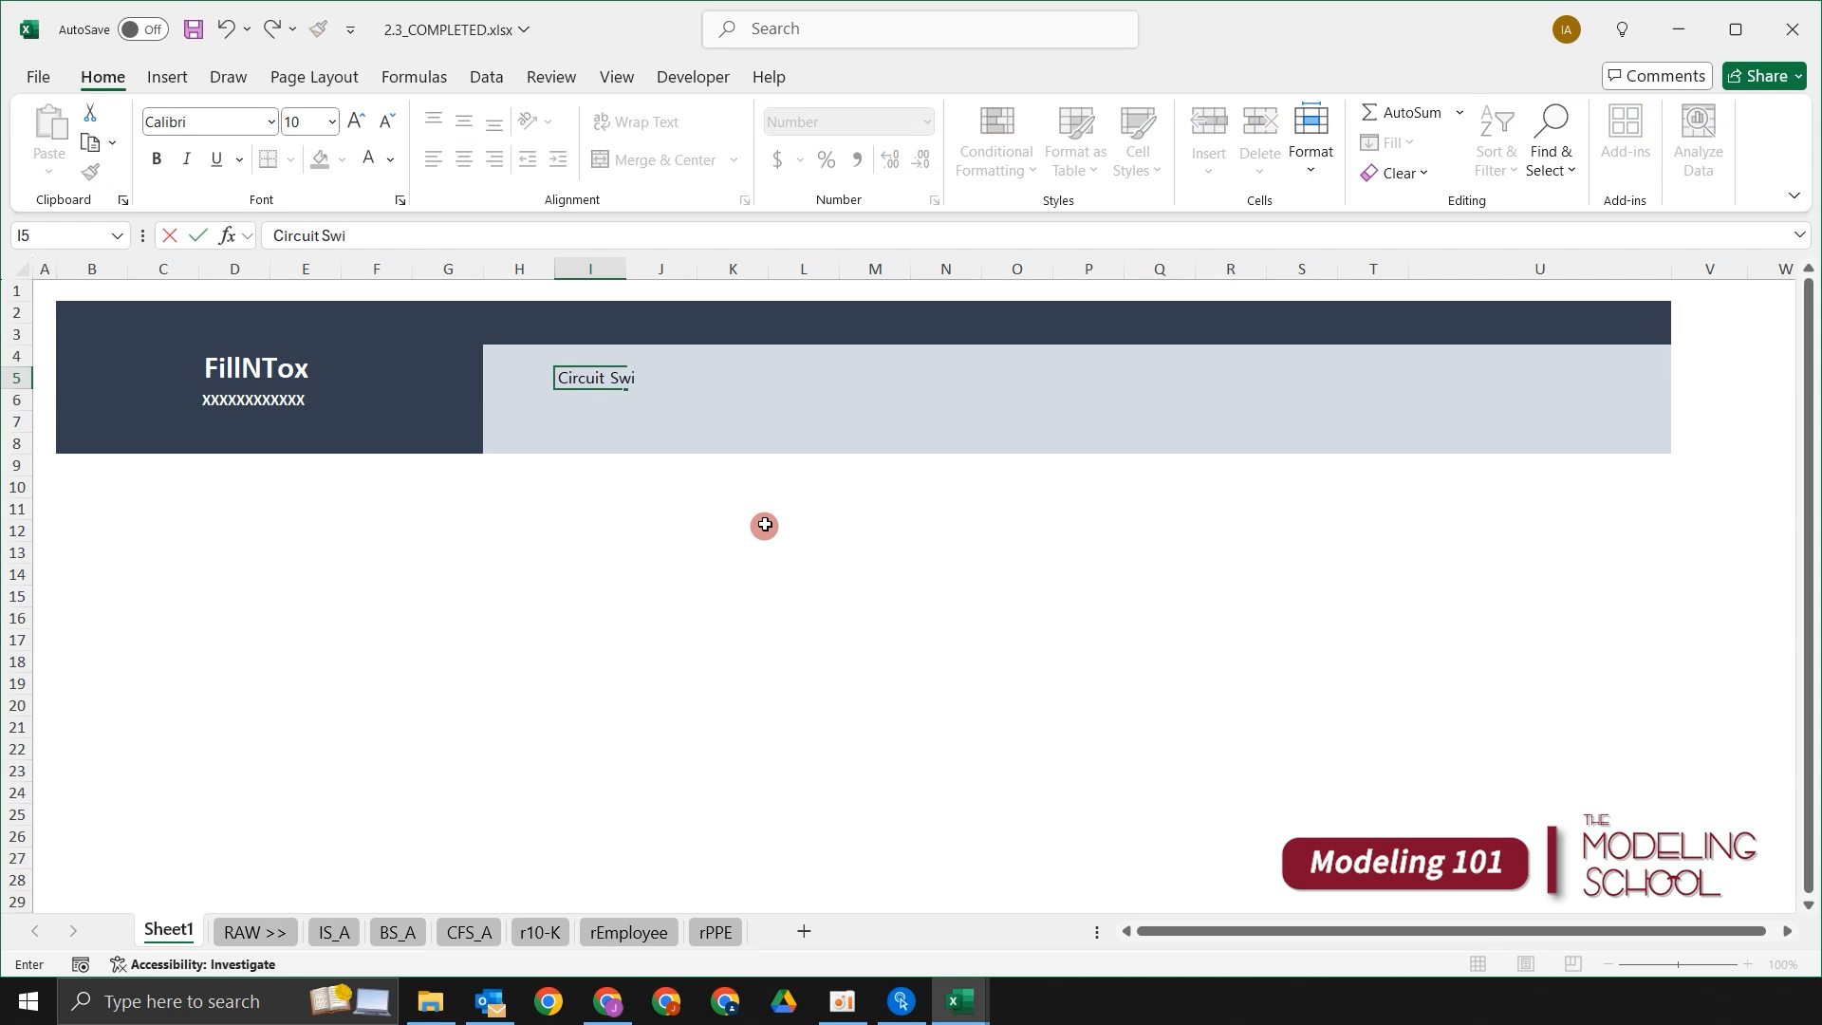
pyautogui.write('tch :')
pyautogui.press('Return')
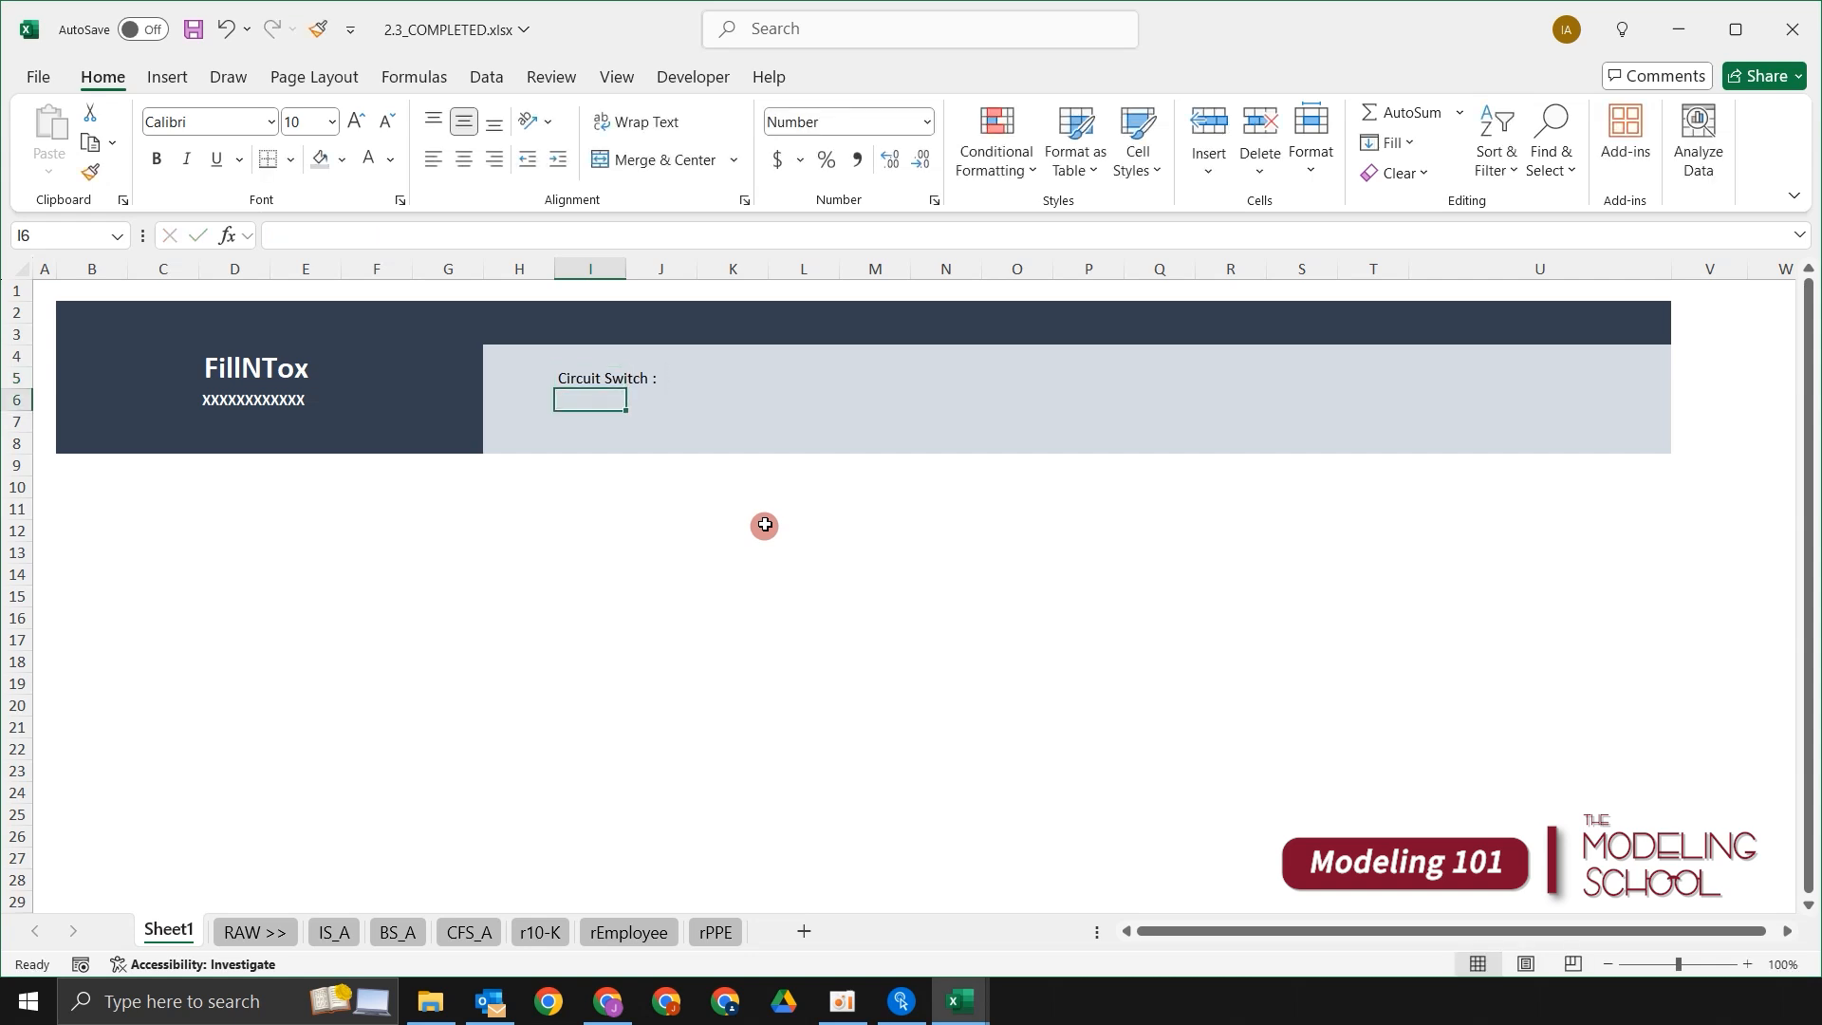
# Step: Enter the label "Current Scenario :" in cell I6, below the Circuit Switch label
pyautogui.write('Curr')
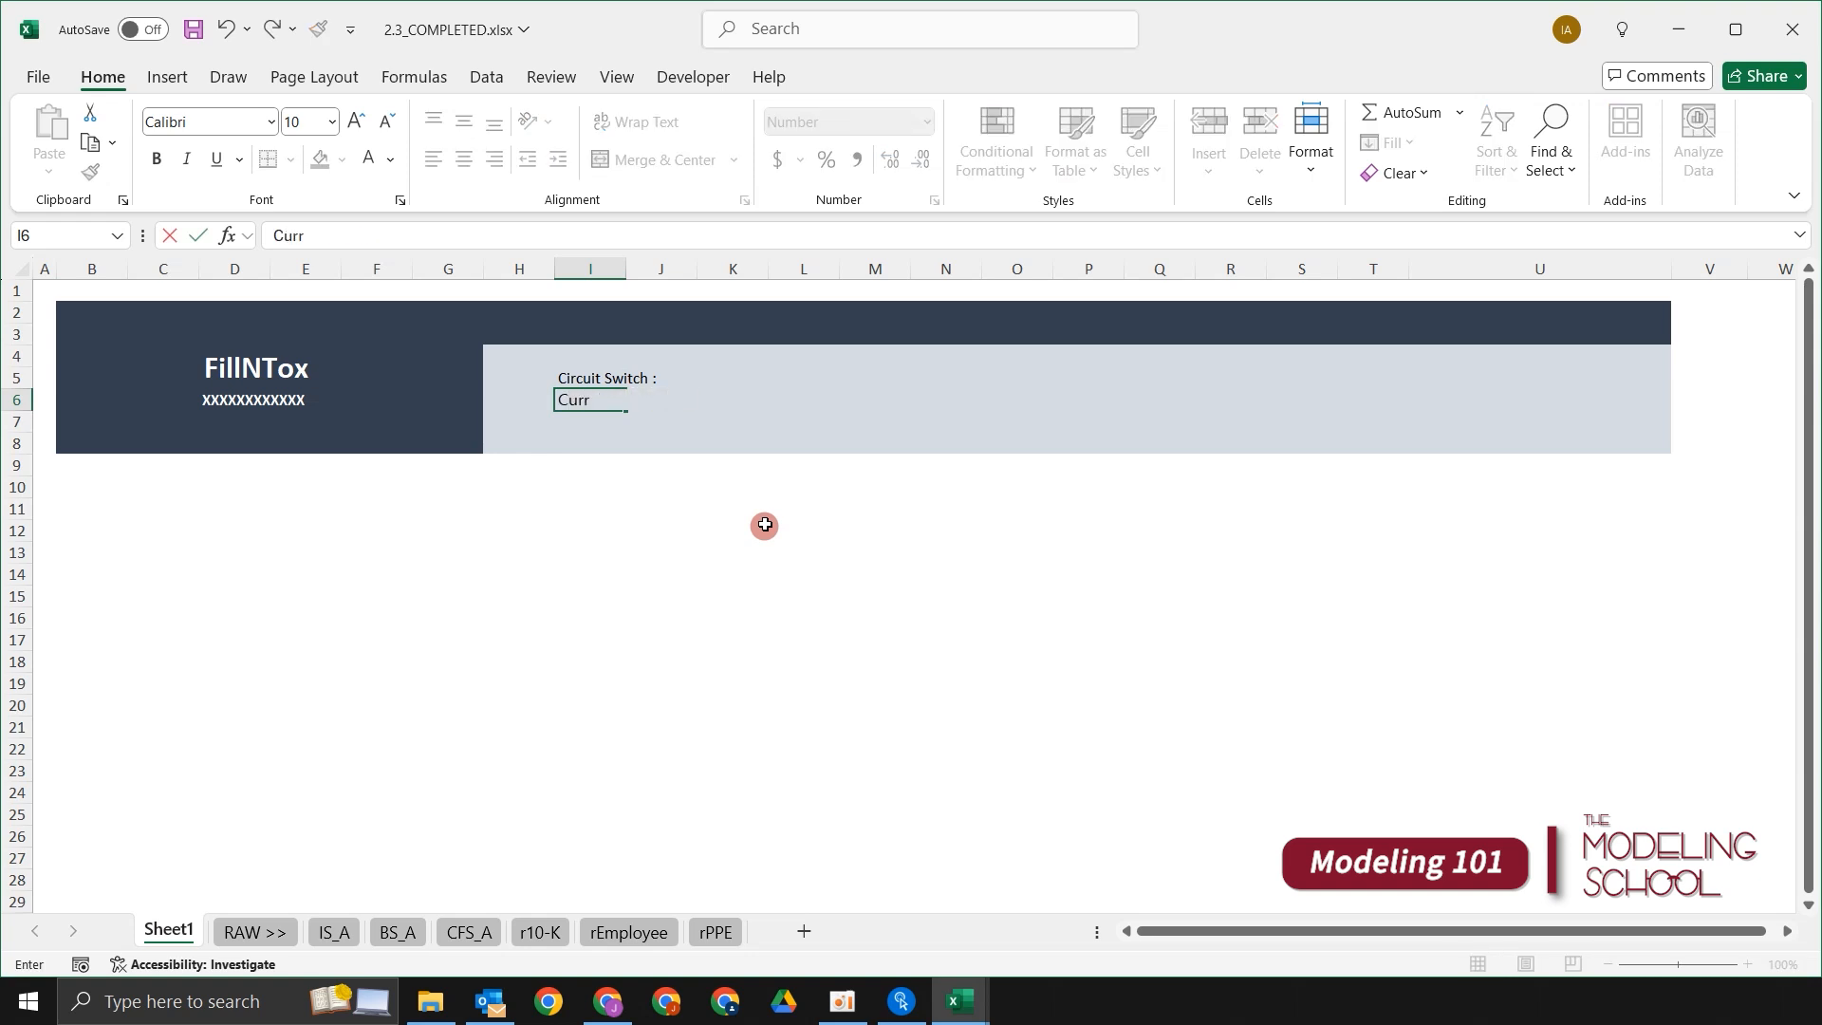
pyautogui.write('ent Scnario :')
pyautogui.press('F2')
pyautogui.press('Left')
pyautogui.press('Left')
pyautogui.press('Left')
pyautogui.press('Left')
pyautogui.press('Left')
pyautogui.press('Left')
pyautogui.press('Left')
pyautogui.write('e')
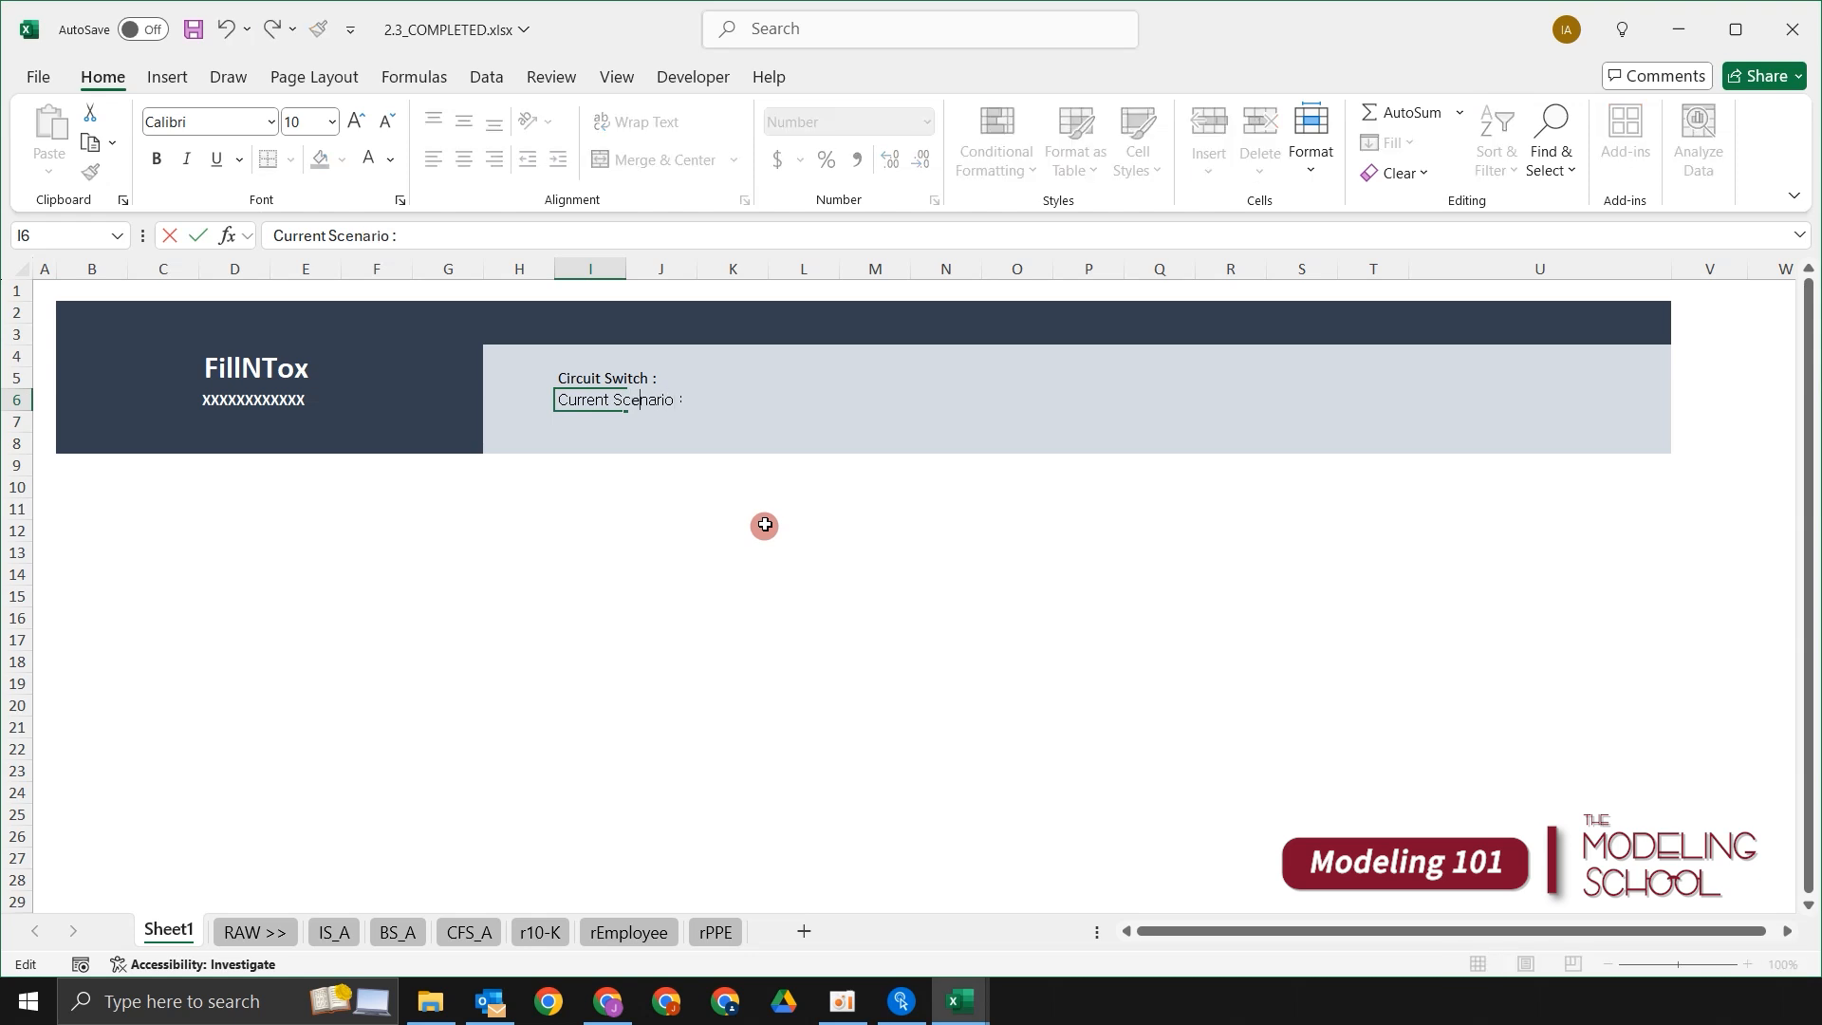
pyautogui.press('Return')
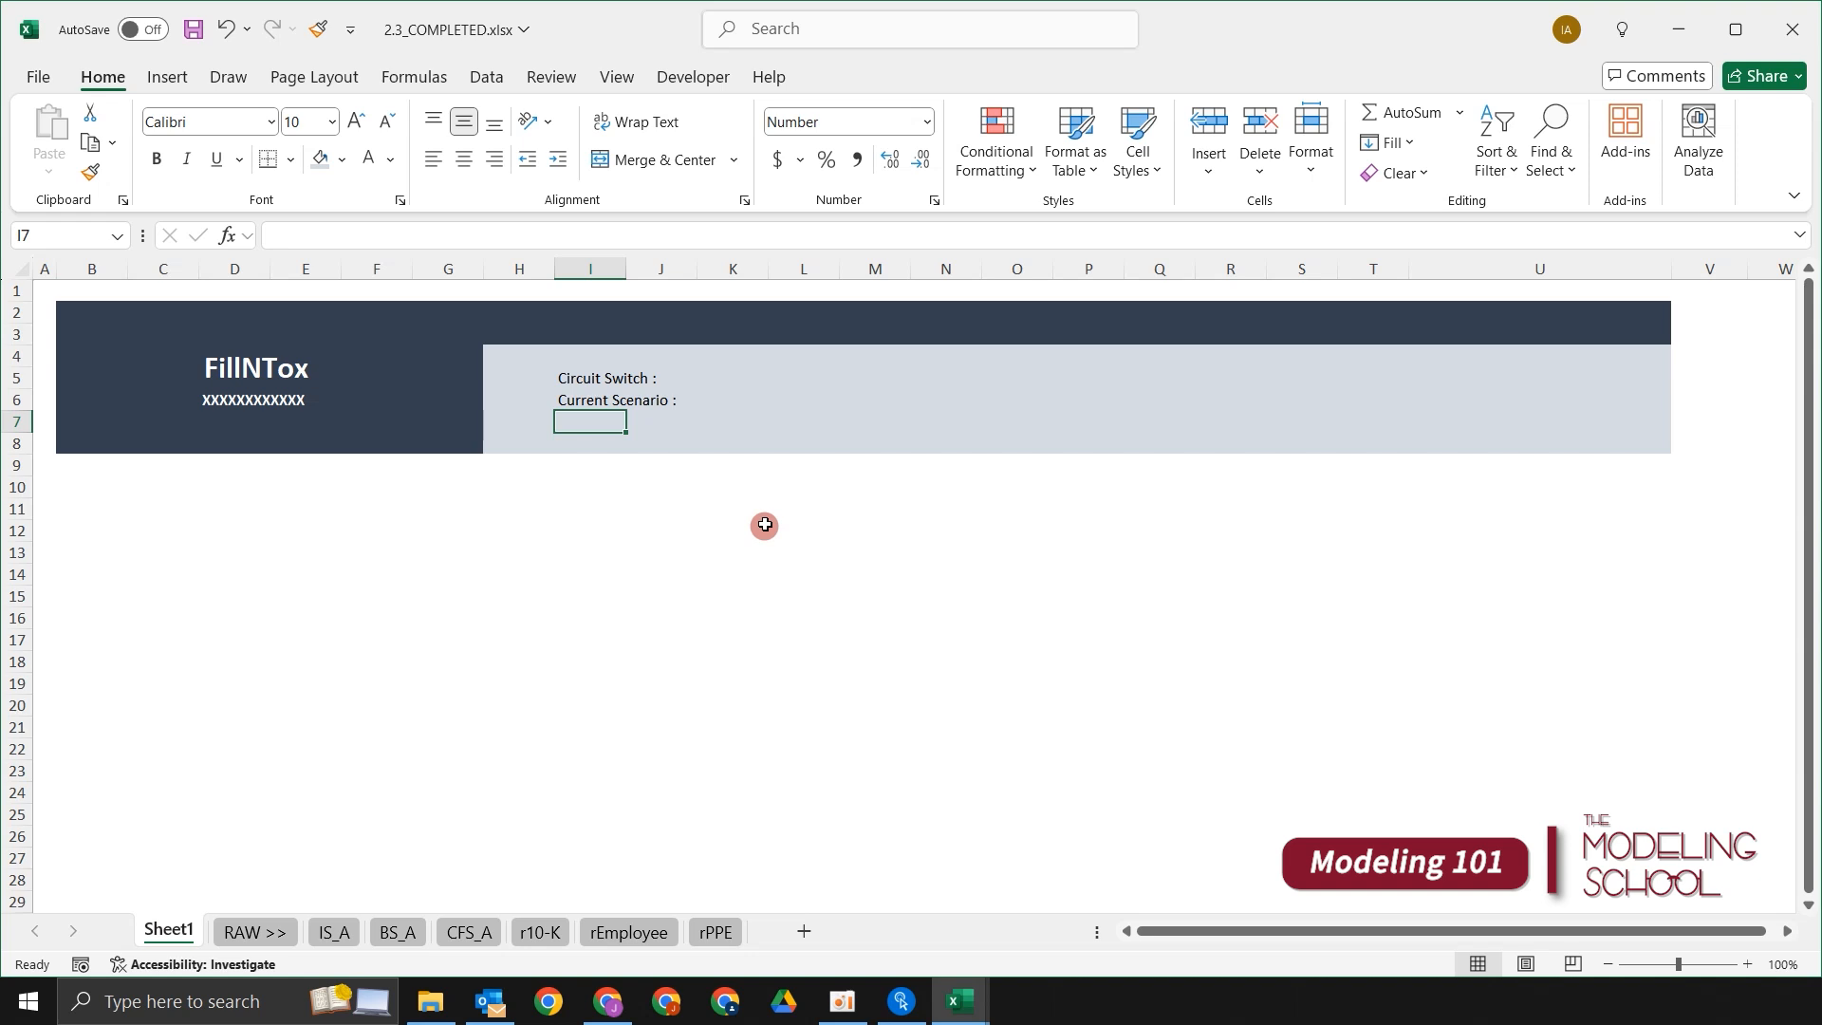
# Step: Enter the label "Target Price :" in cell I7, below the Current Scenario label
pyautogui.write('Target')
pyautogui.write('ice :')
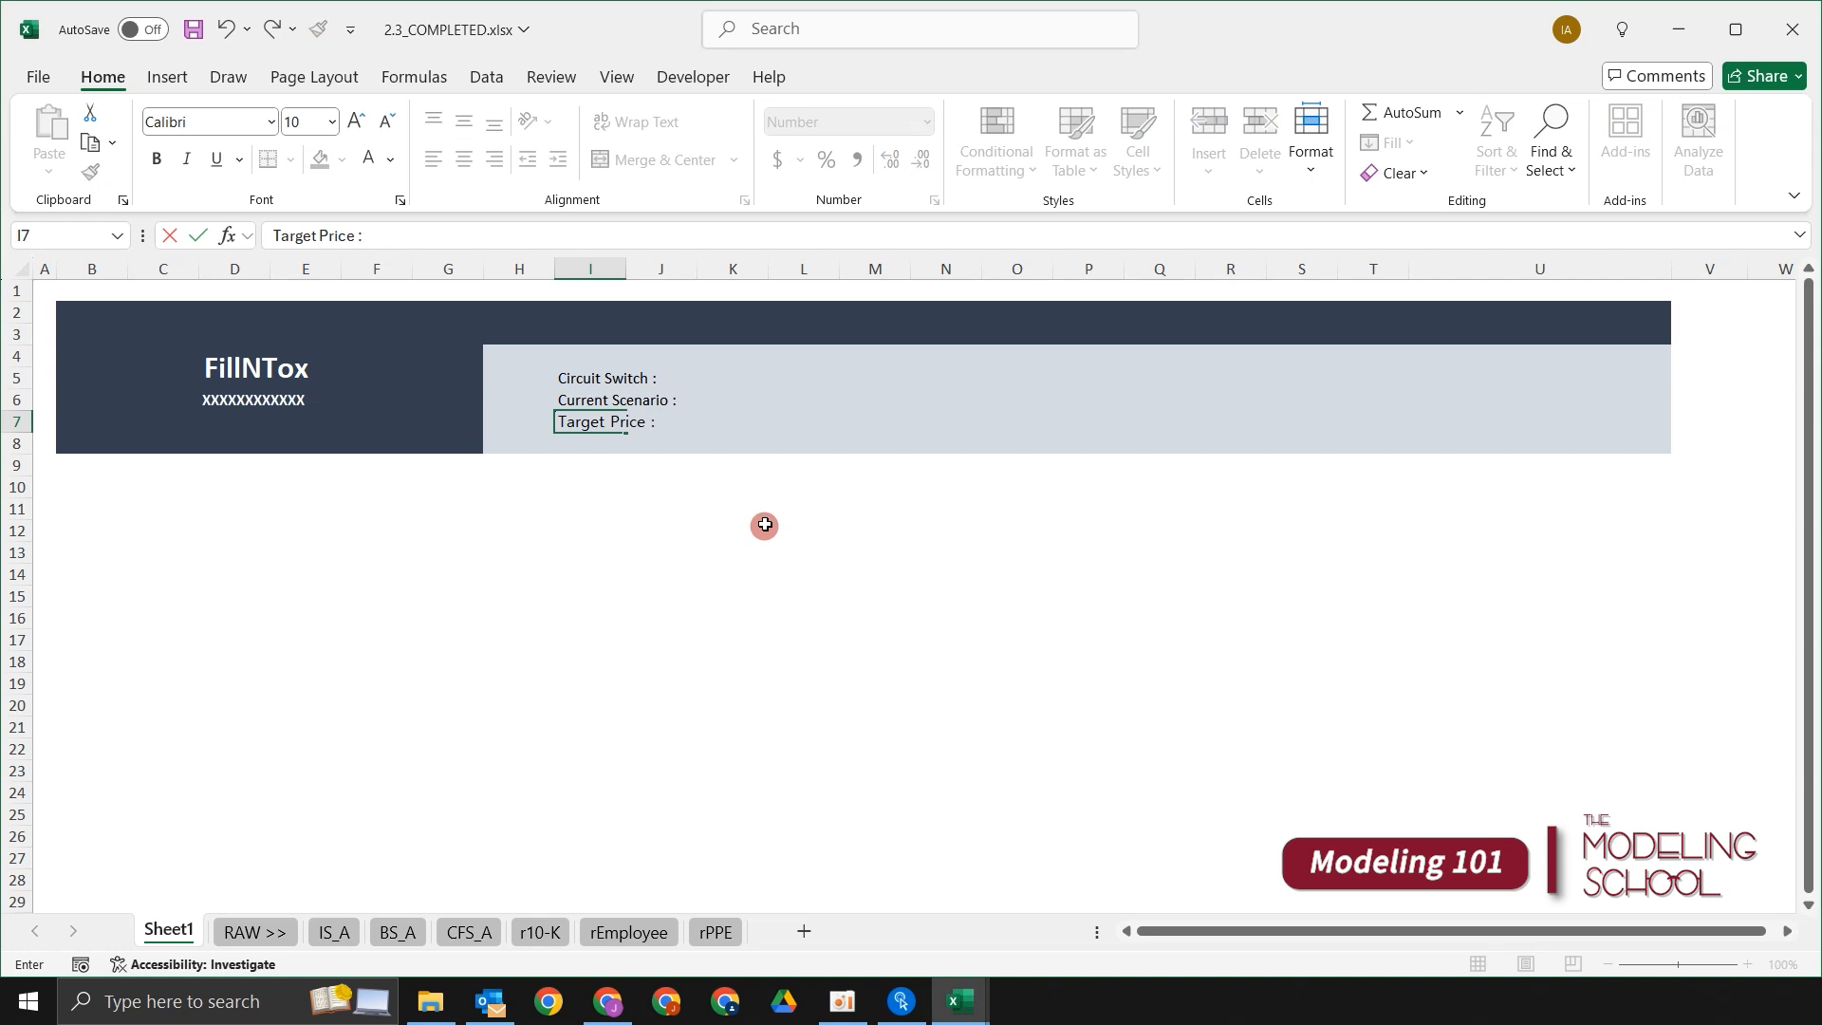
pyautogui.press('Return')
pyautogui.press('Up')
pyautogui.press('Right')
pyautogui.press('Right')
pyautogui.press('Right')
pyautogui.press('Right')
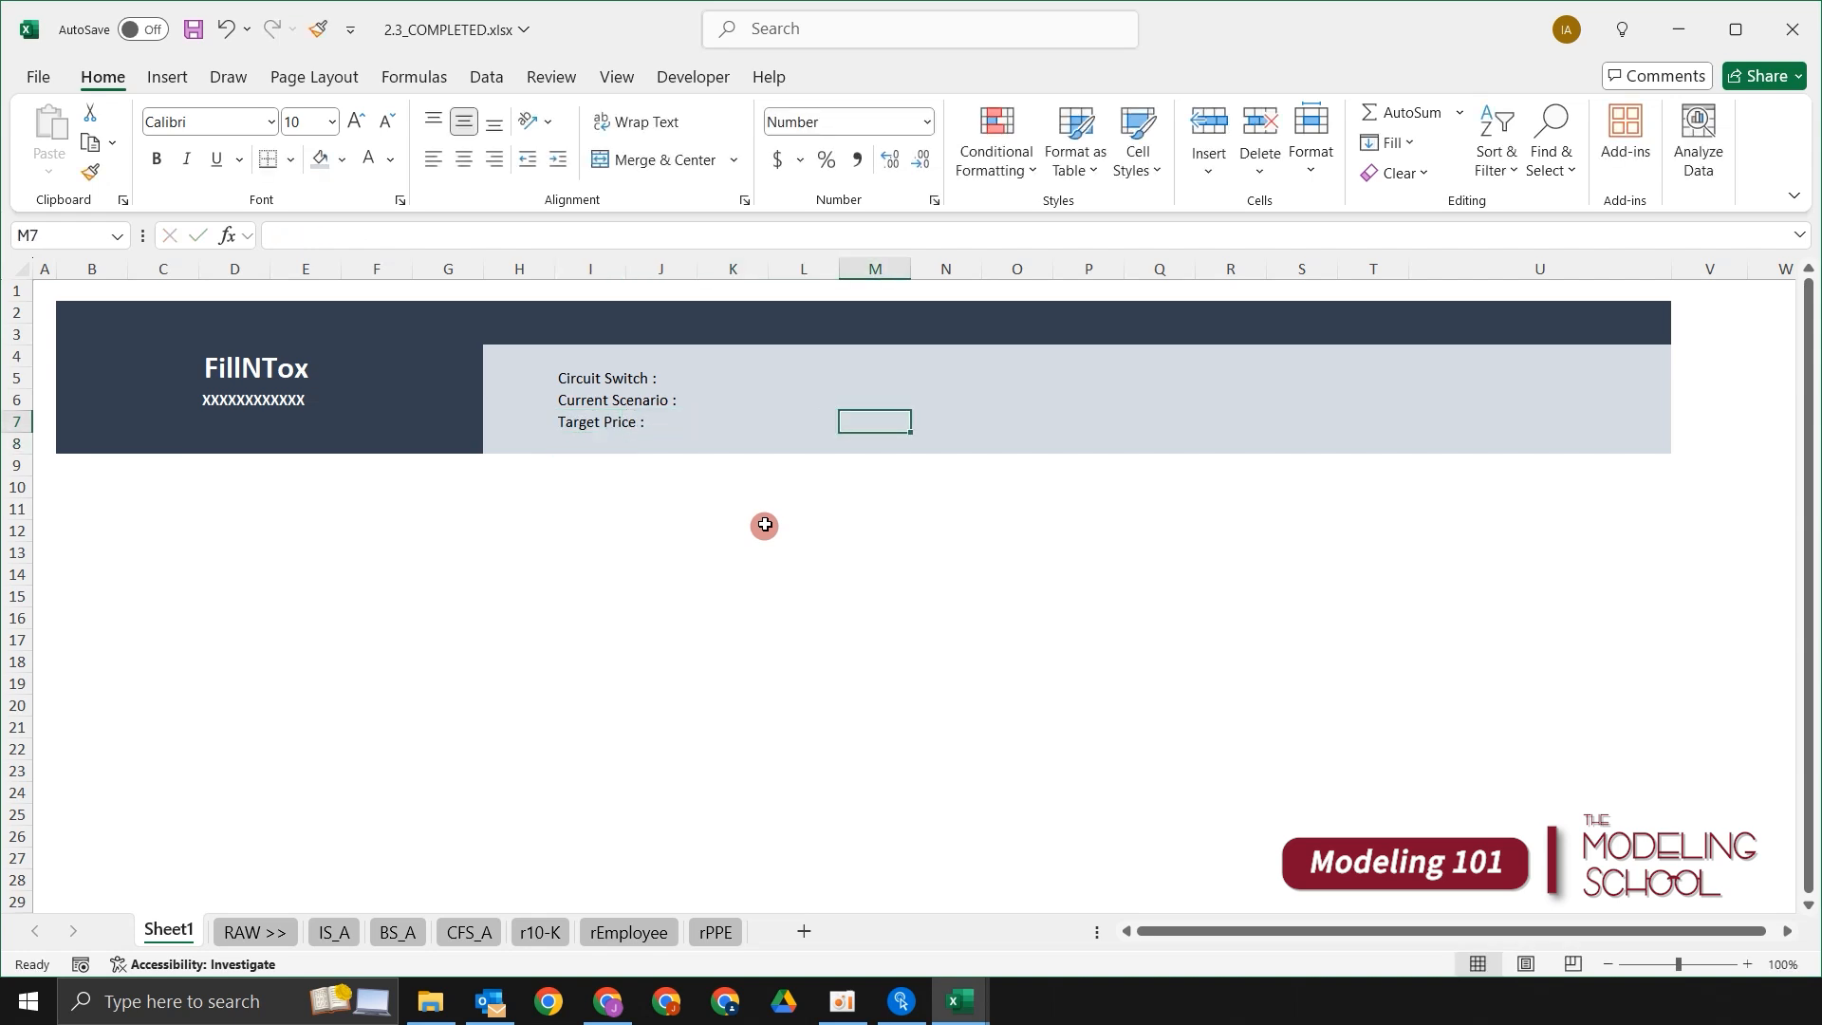
pyautogui.press('Left')
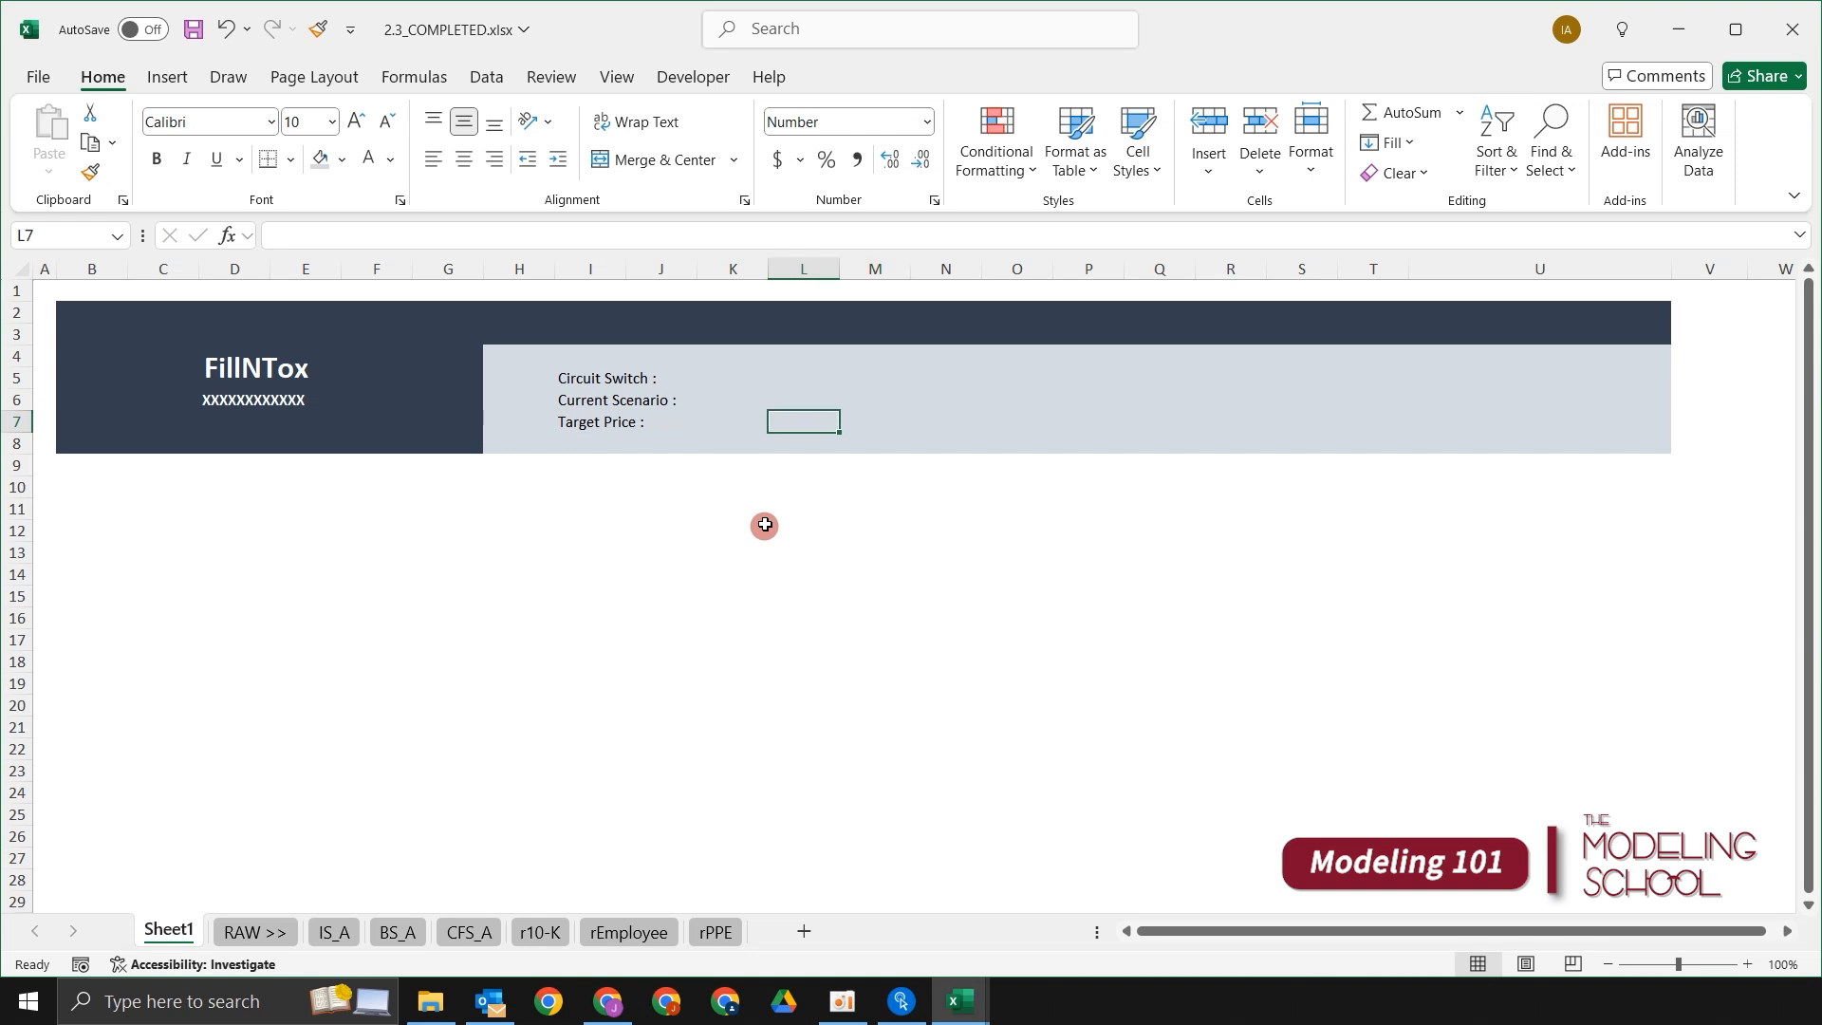
# Step: Make the three labels in cells I5:I7 bold
pyautogui.press('Up')
pyautogui.press('Up')
pyautogui.press('Left')
pyautogui.press('Left')
pyautogui.press('Left')
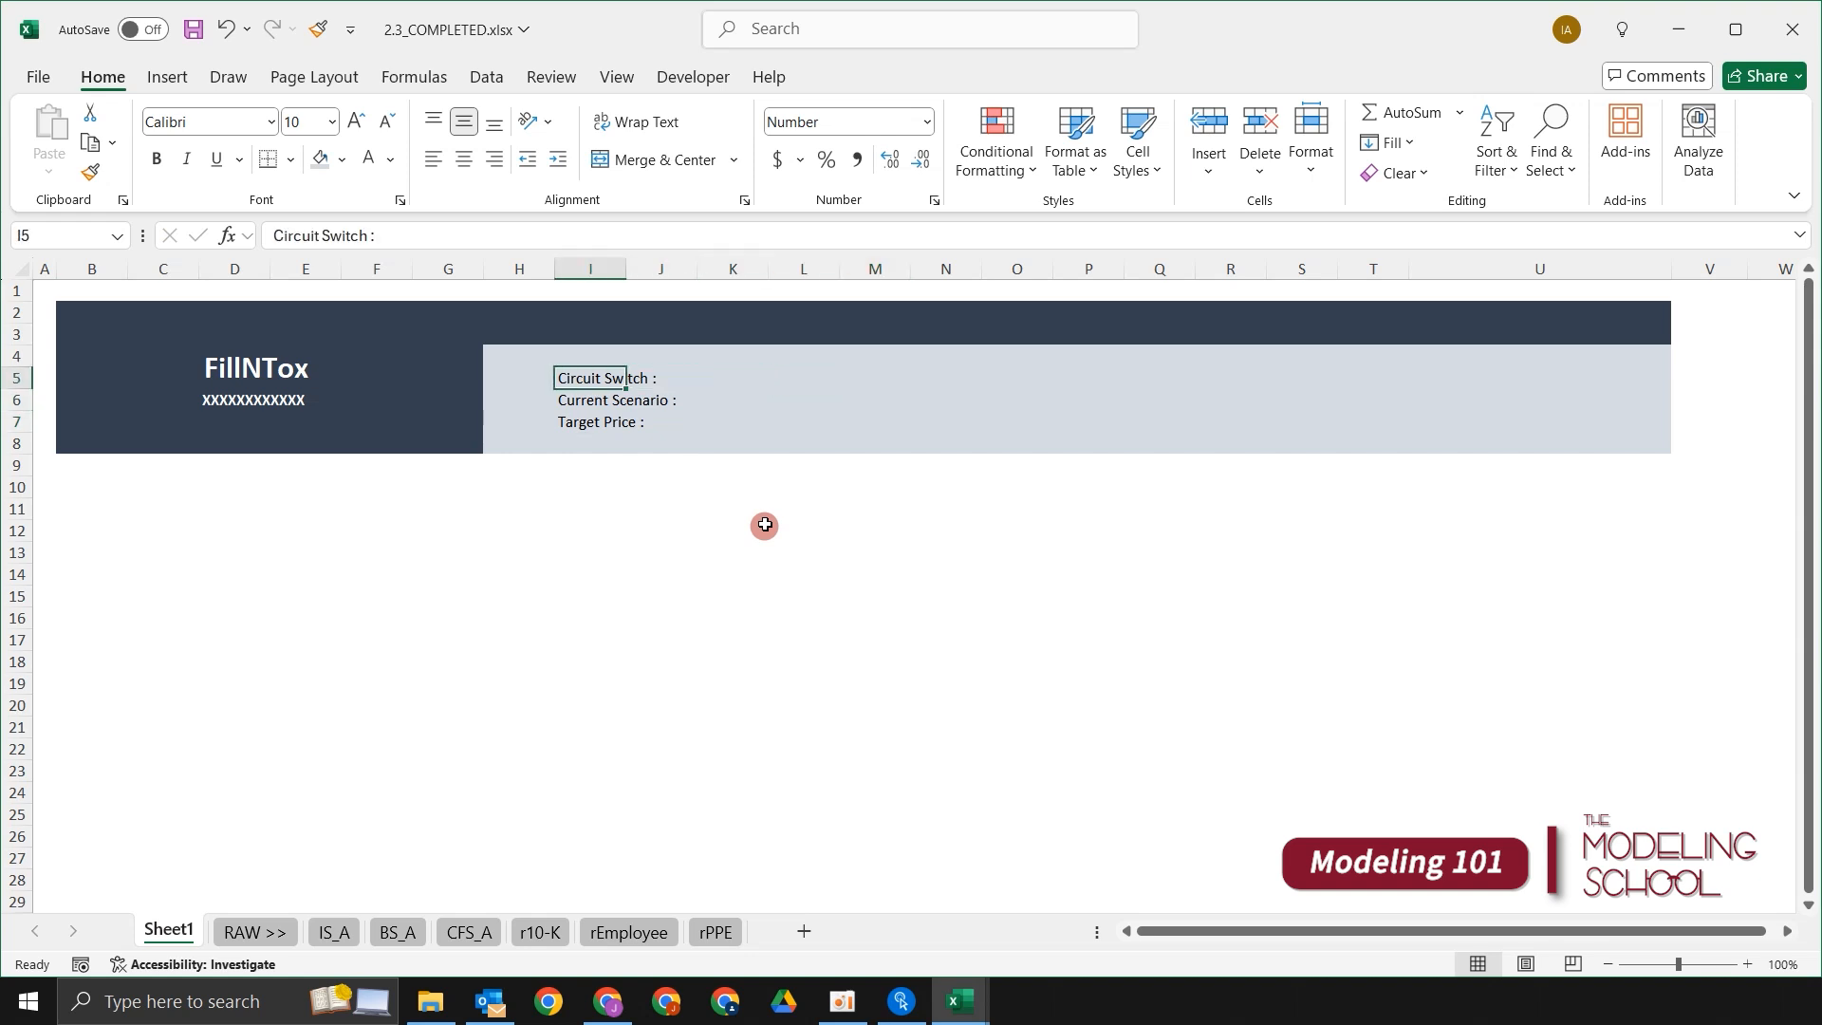
pyautogui.hotkey('shift', 'Down')
pyautogui.hotkey('shift', 'Down')
pyautogui.hotkey('ctrl', 'b')
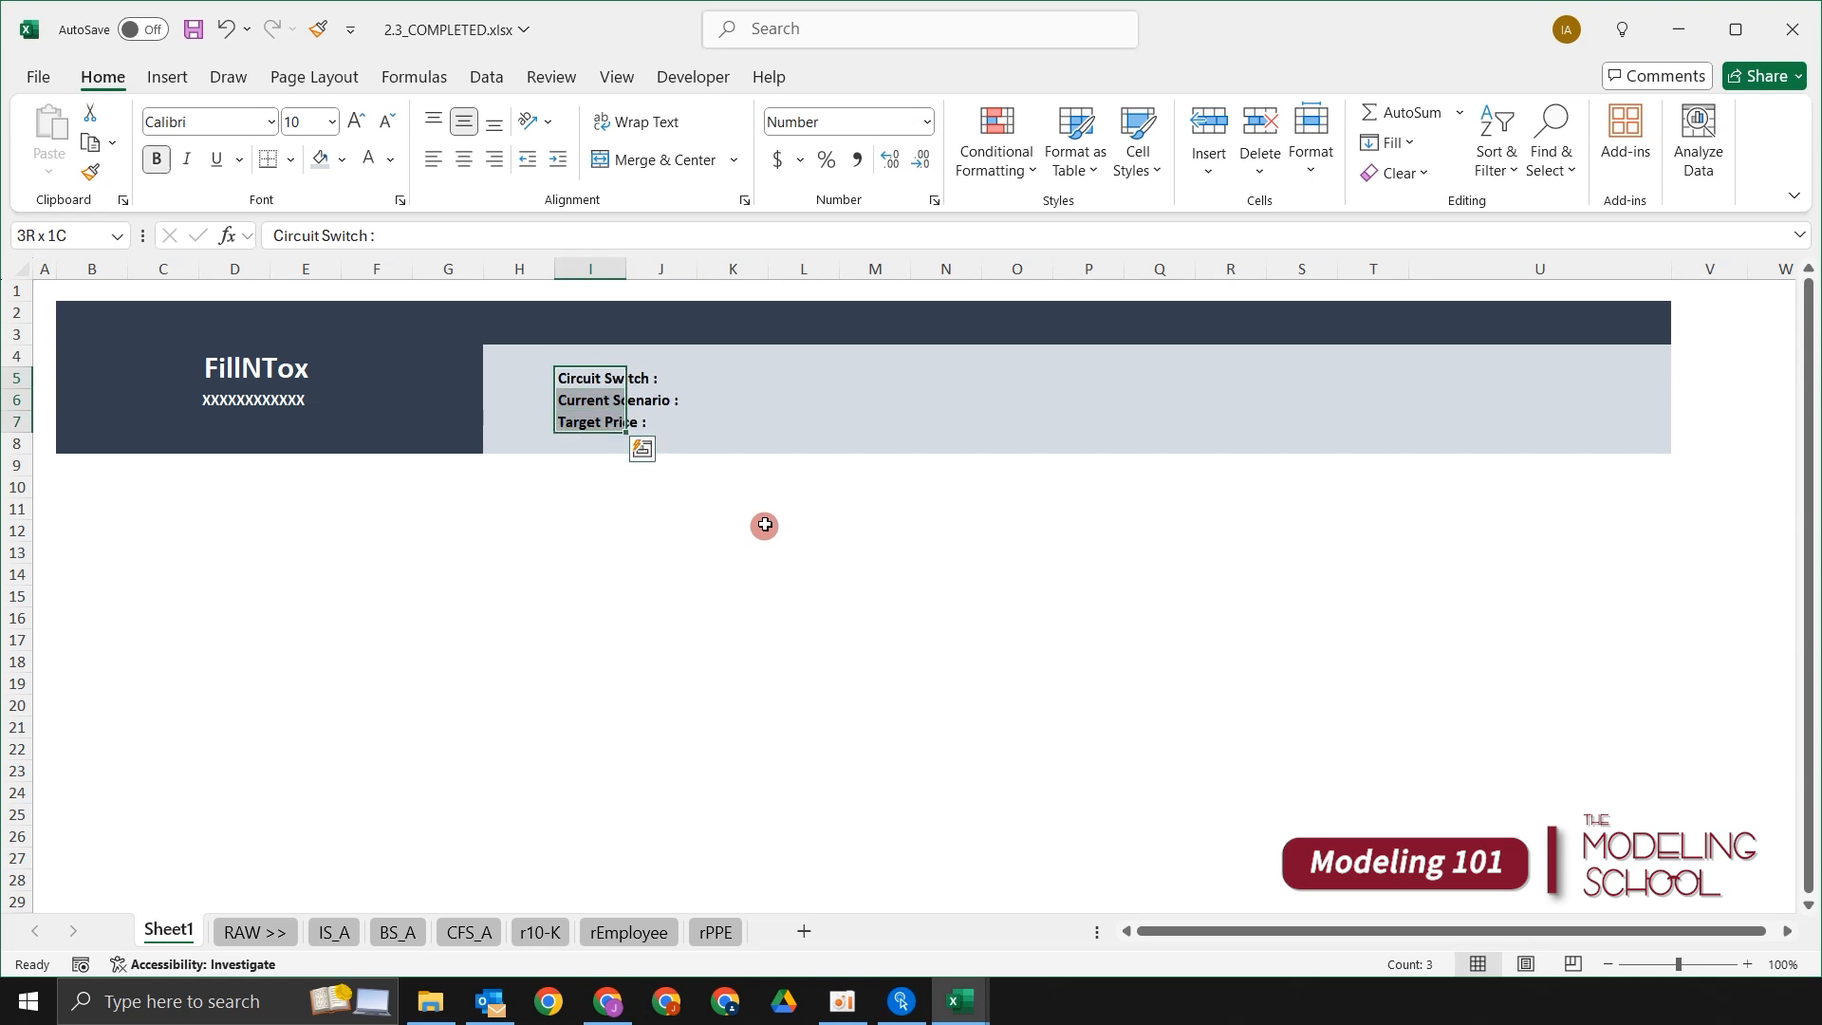
# Step: Enter N/A in cell L5 beside the Circuit Switch label and fill it down to L7
pyautogui.press('Right')
pyautogui.press('Right')
pyautogui.press('Right')
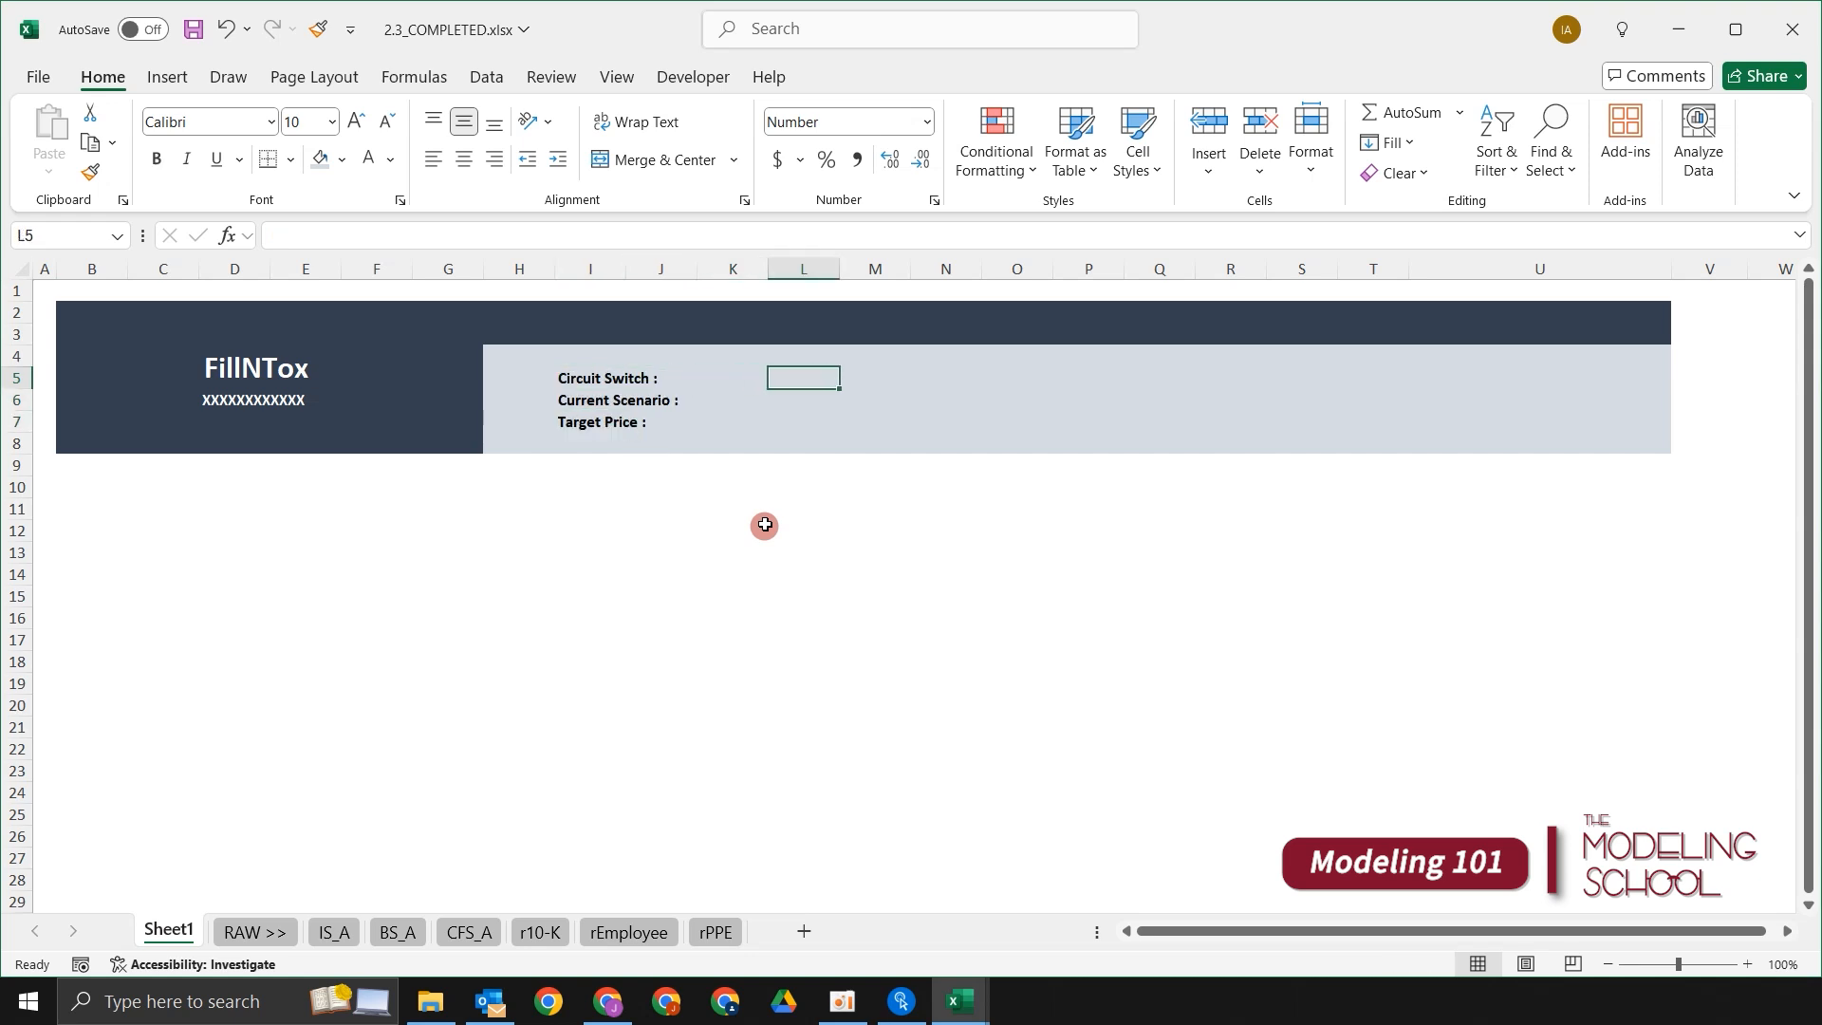
pyautogui.write('N/A')
pyautogui.hotkey('ctrl', 'Return')
pyautogui.hotkey('shift', 'Down')
pyautogui.hotkey('shift', 'Down')
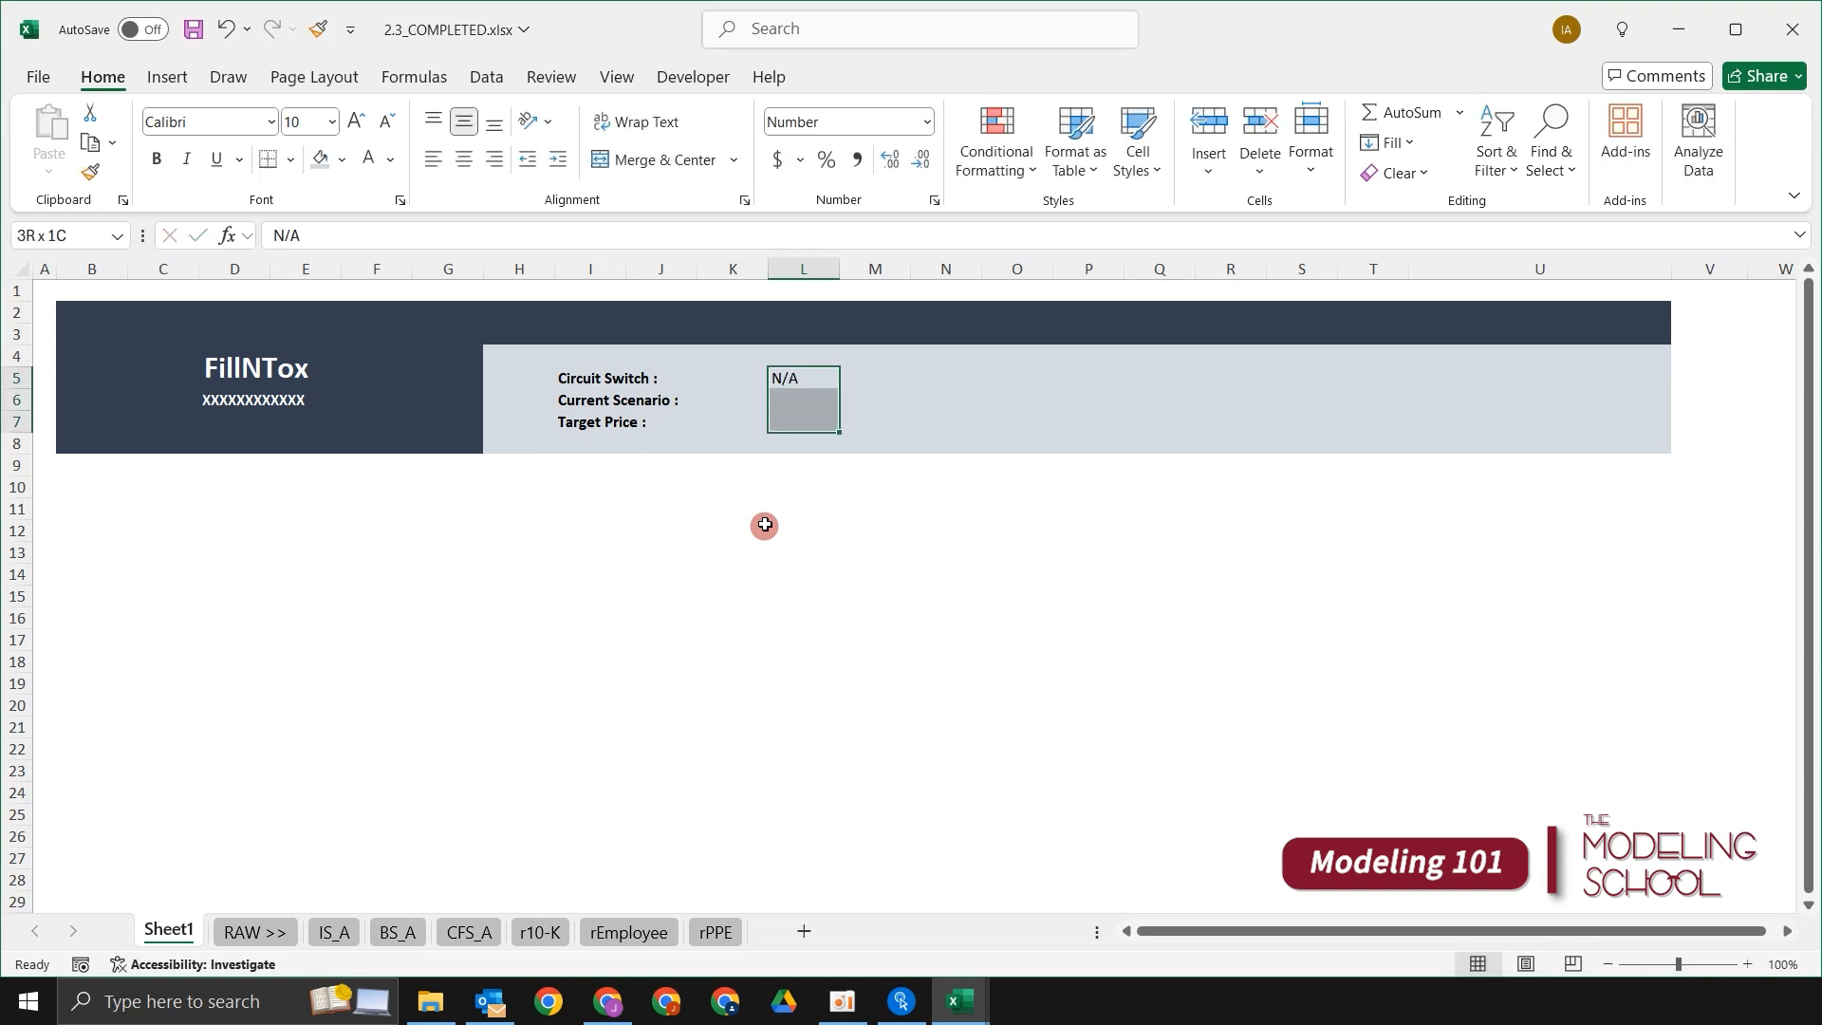
pyautogui.hotkey('ctrl', 'd')
pyautogui.press('alt')
pyautogui.press('h')
pyautogui.press('a')
pyautogui.press('c')
pyautogui.hotkey('ctrl', 'z')
# Step: Center the N/A values in cells L5:L7 horizontally
pyautogui.press('Down')
pyautogui.press('Down')
pyautogui.press('Up')
pyautogui.press('Up')
pyautogui.hotkey('shift', 'Down')
pyautogui.hotkey('shift', 'Down')
pyautogui.press('alt')
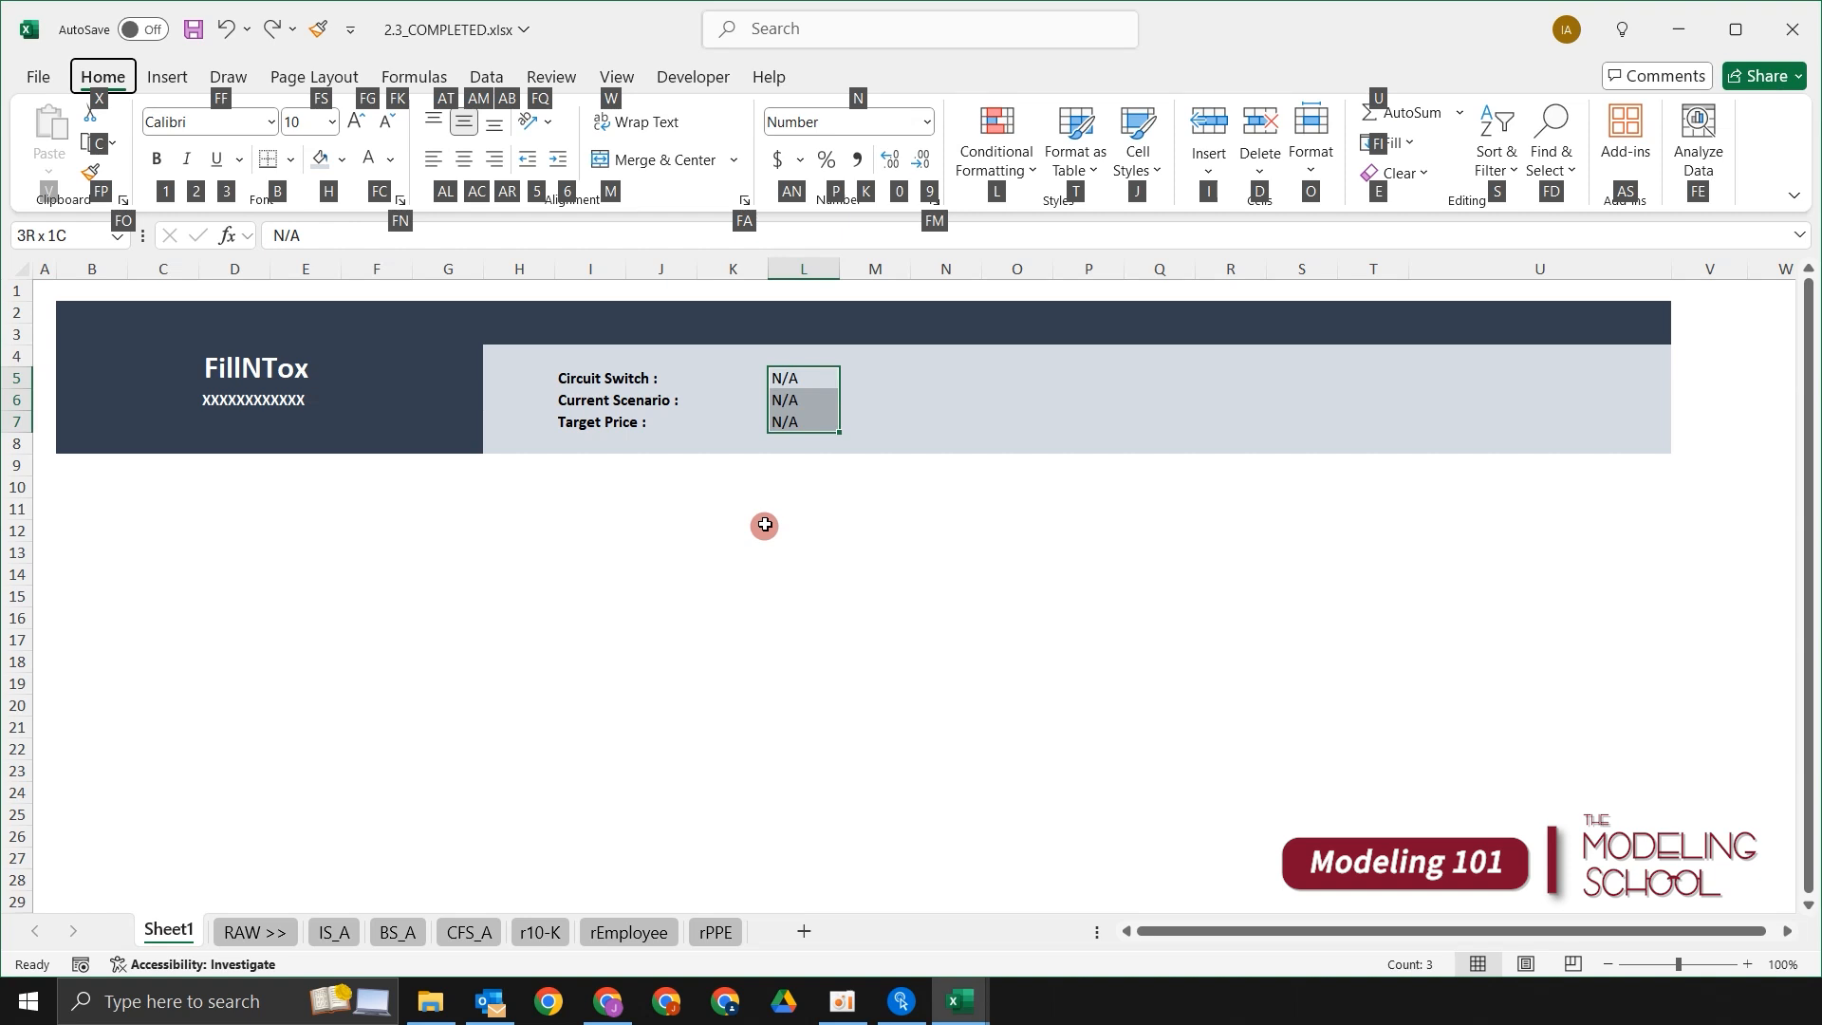
pyautogui.press('a')
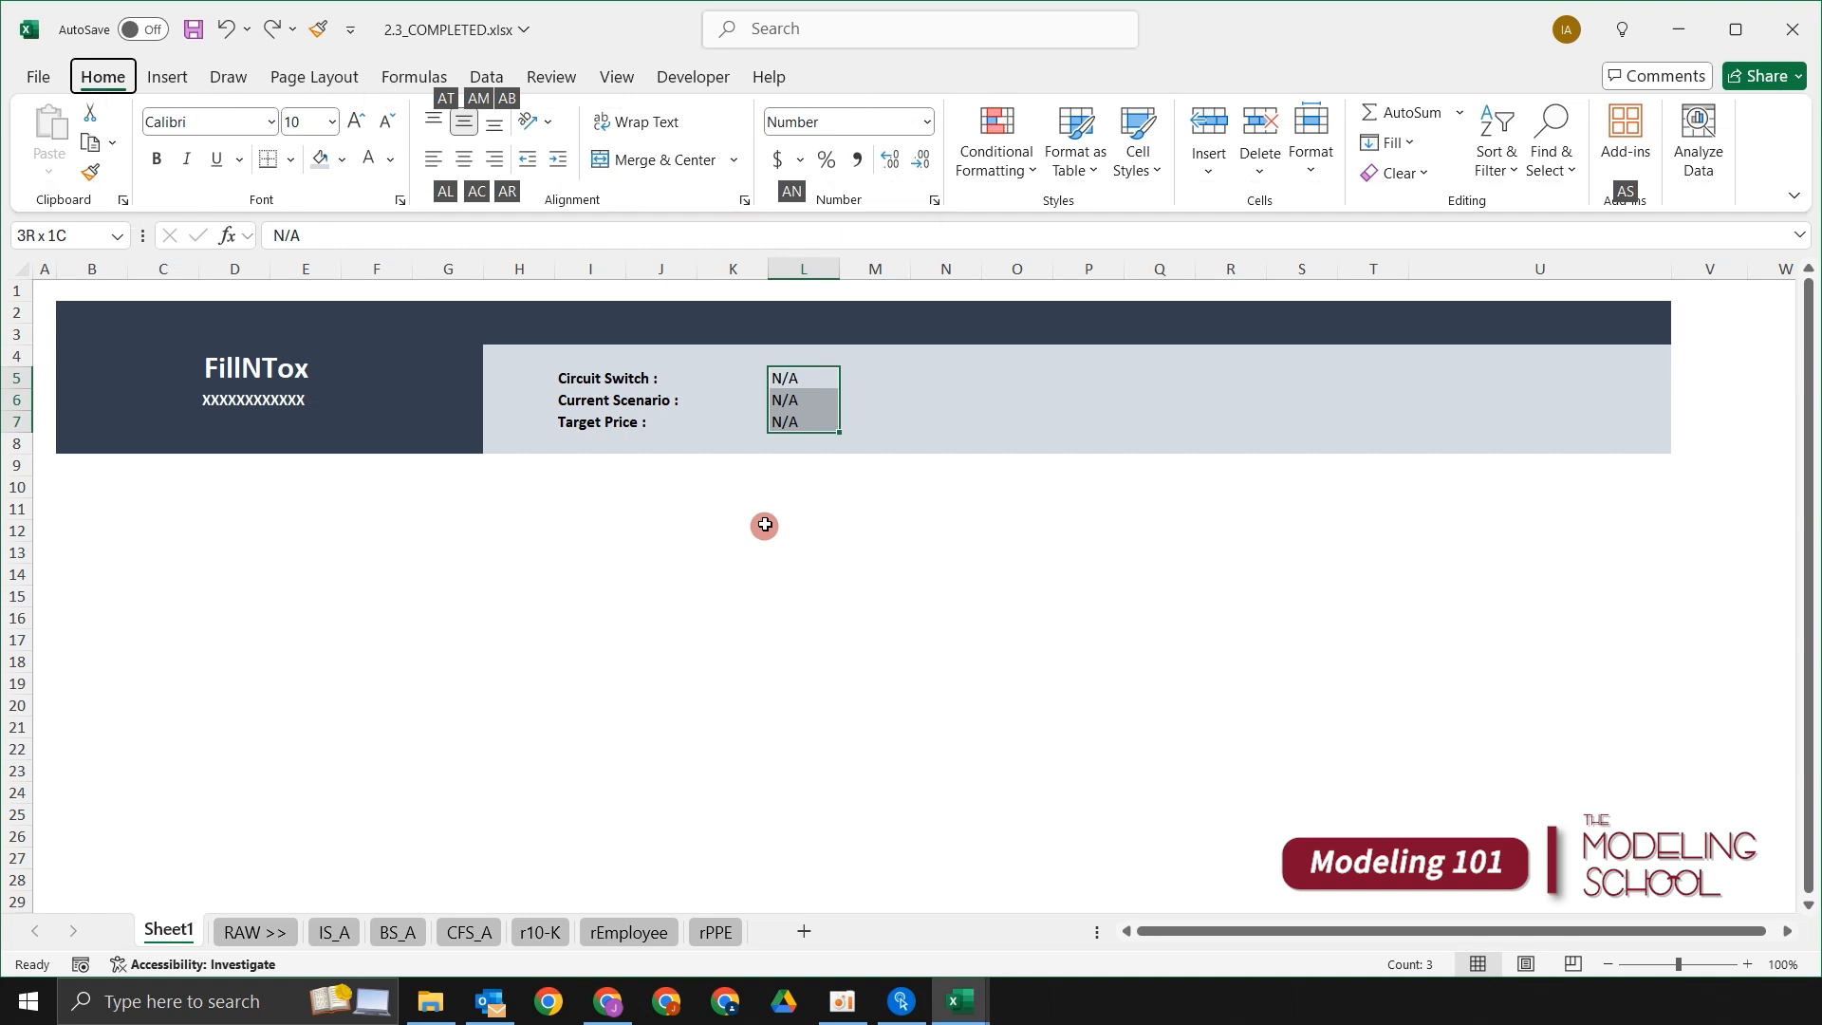
pyautogui.press('c')
pyautogui.press('Return')
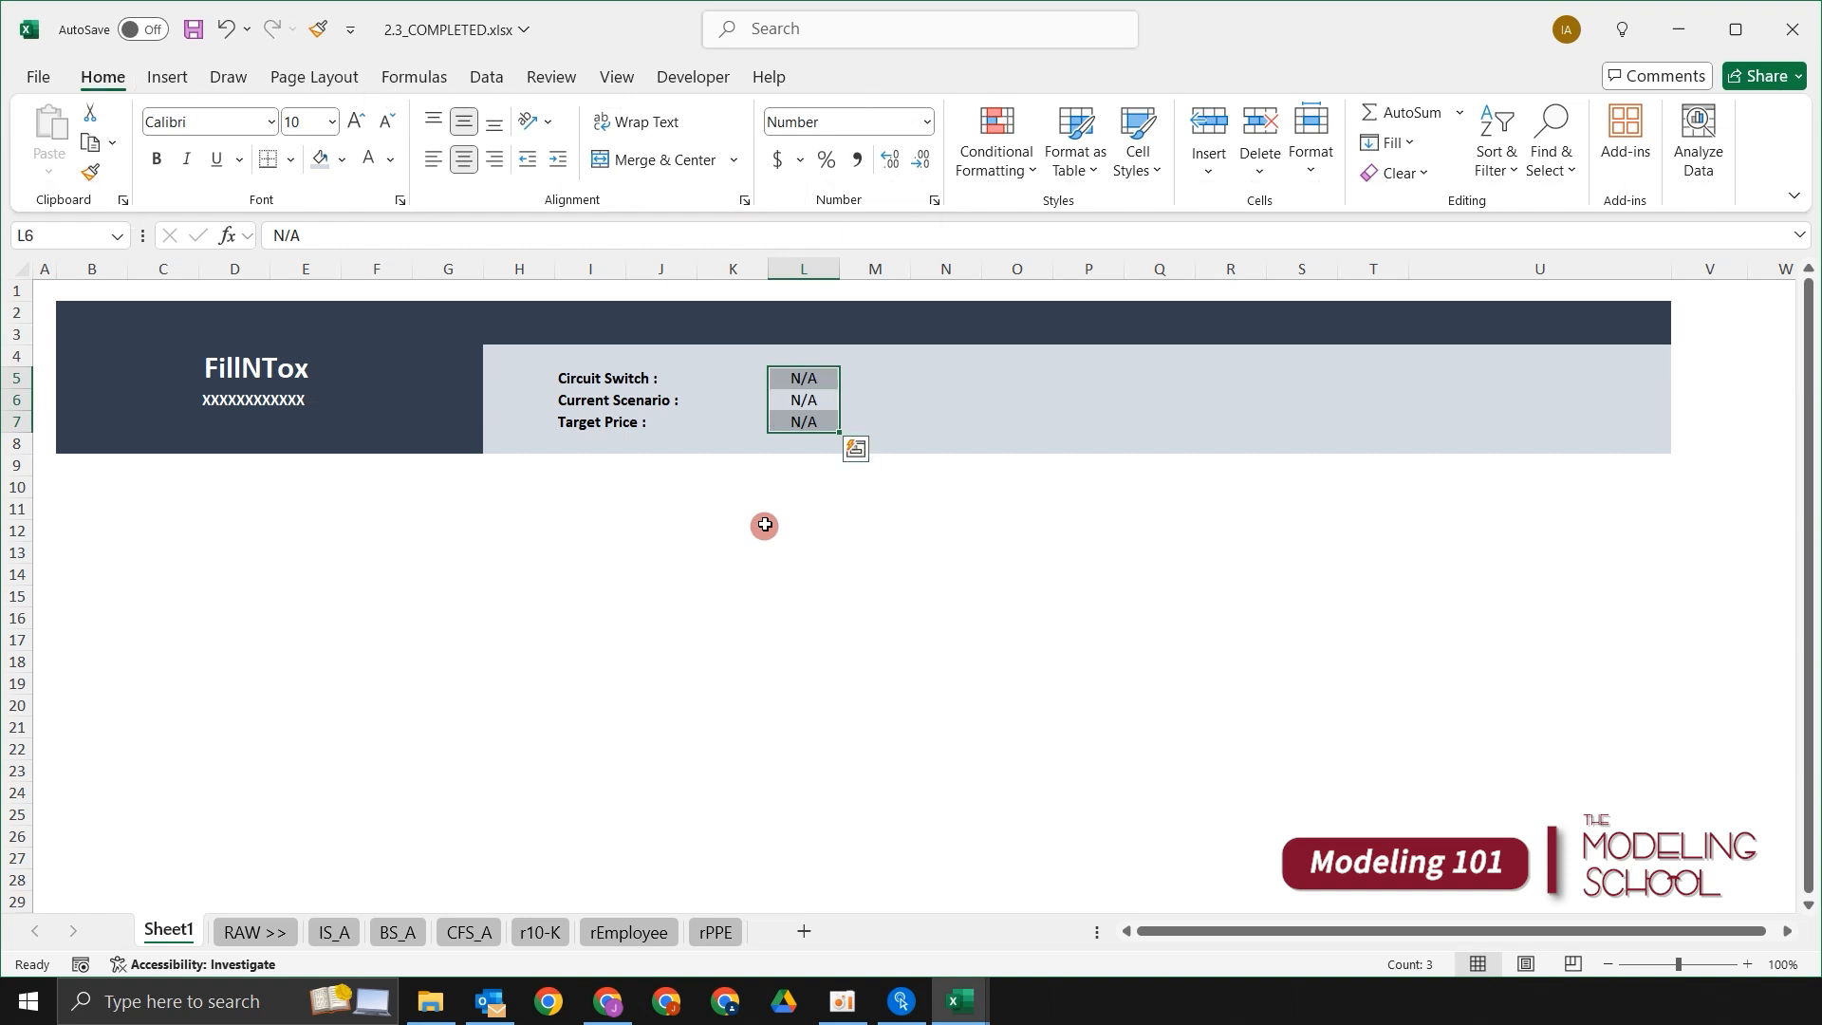
pyautogui.press('Right')
pyautogui.press('Right')
pyautogui.press('Right')
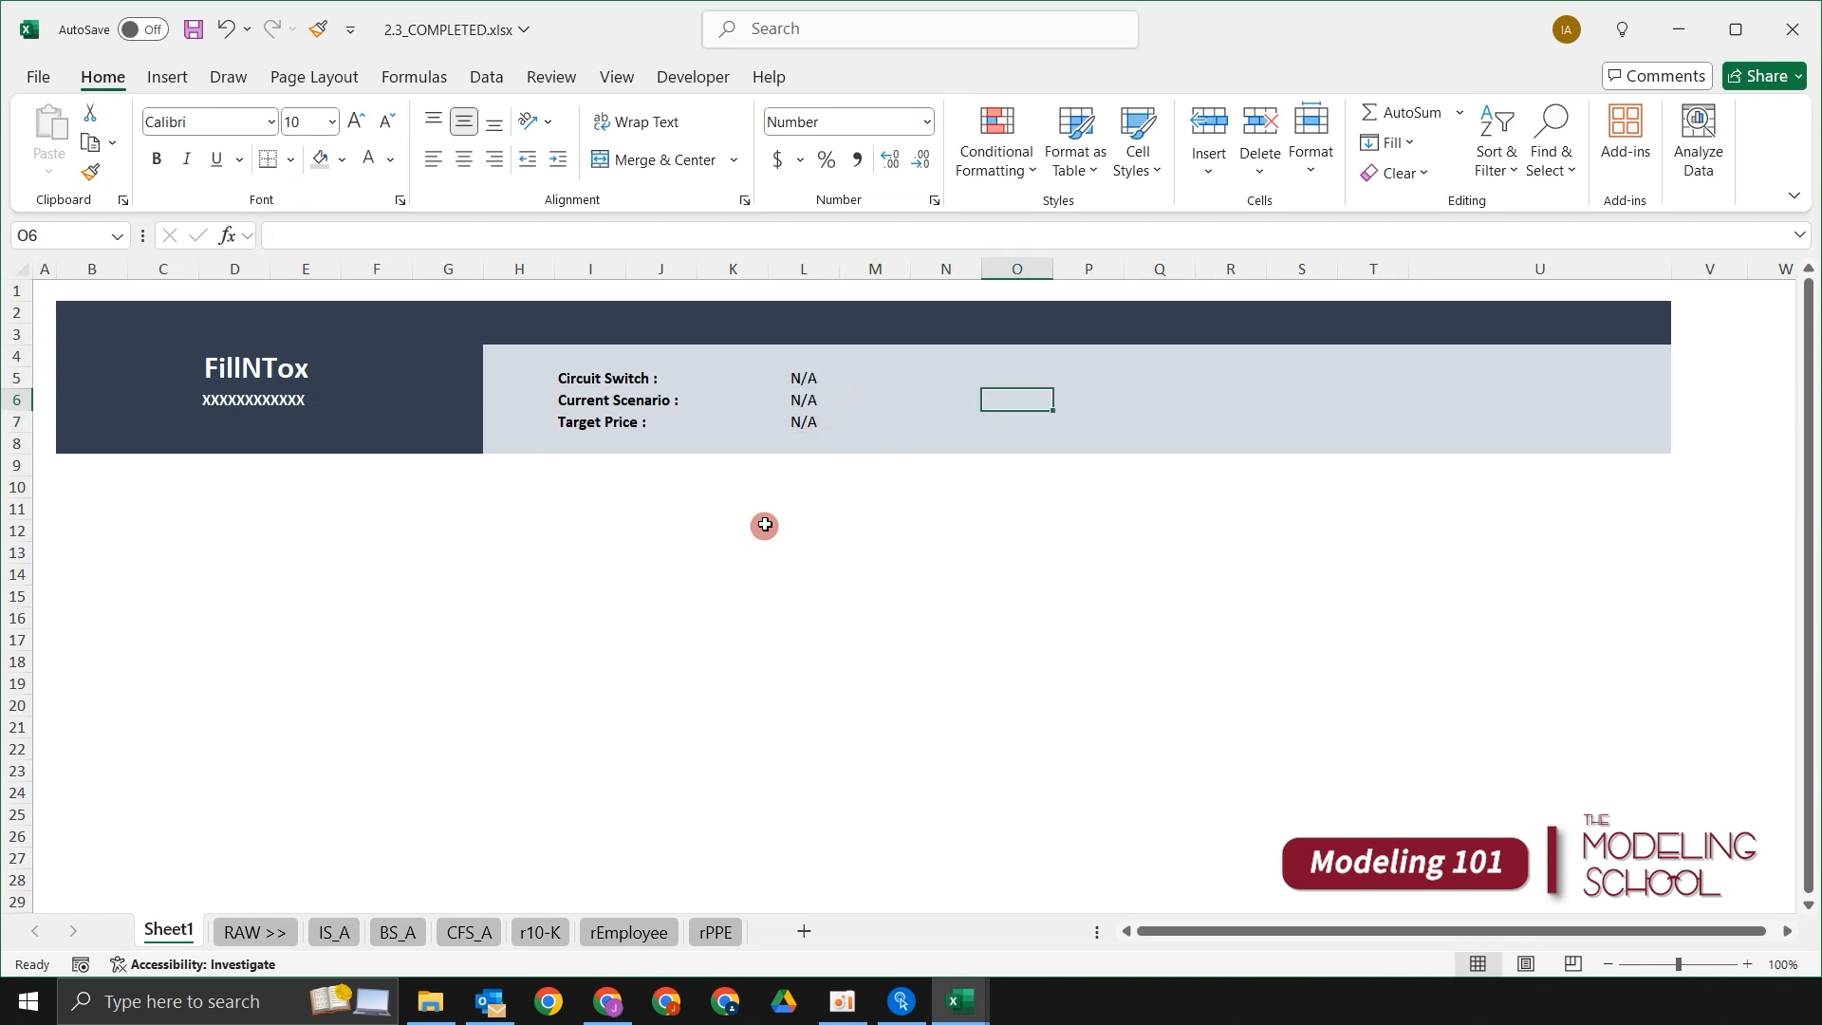
pyautogui.press('Up')
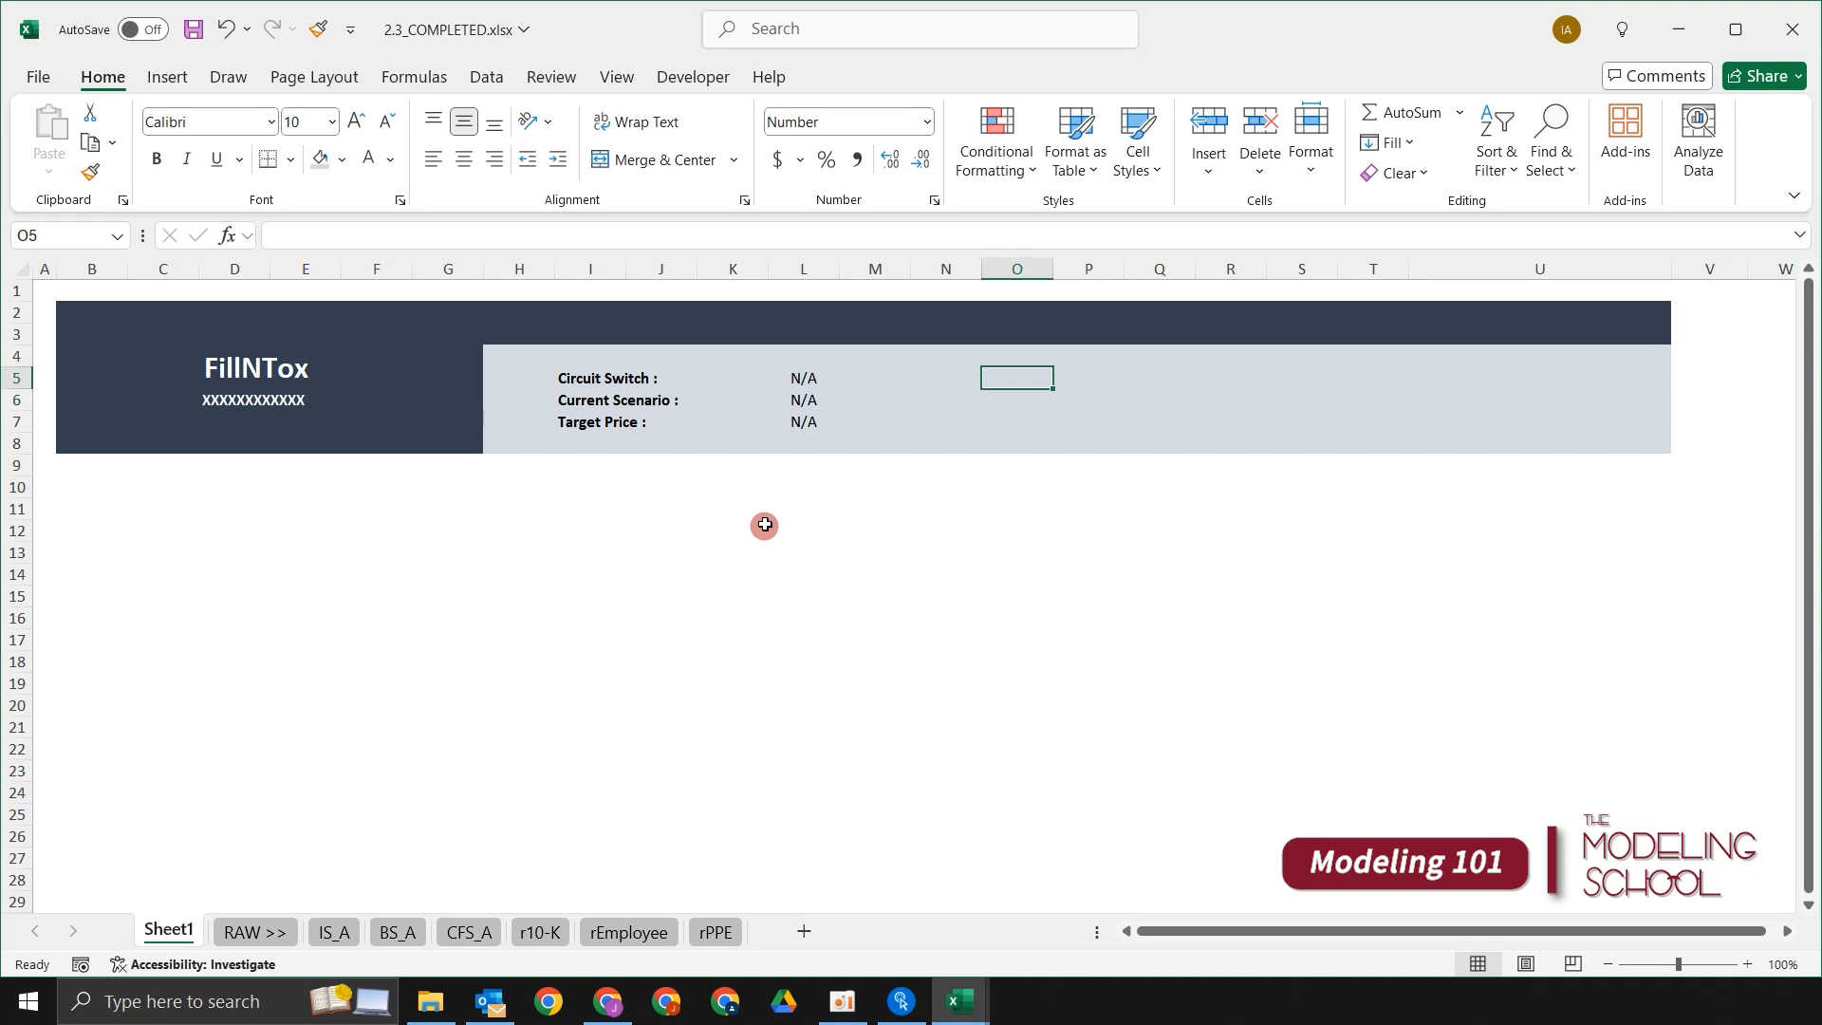
pyautogui.hotkey('shift', 'Down')
pyautogui.hotkey('shift', 'Down')
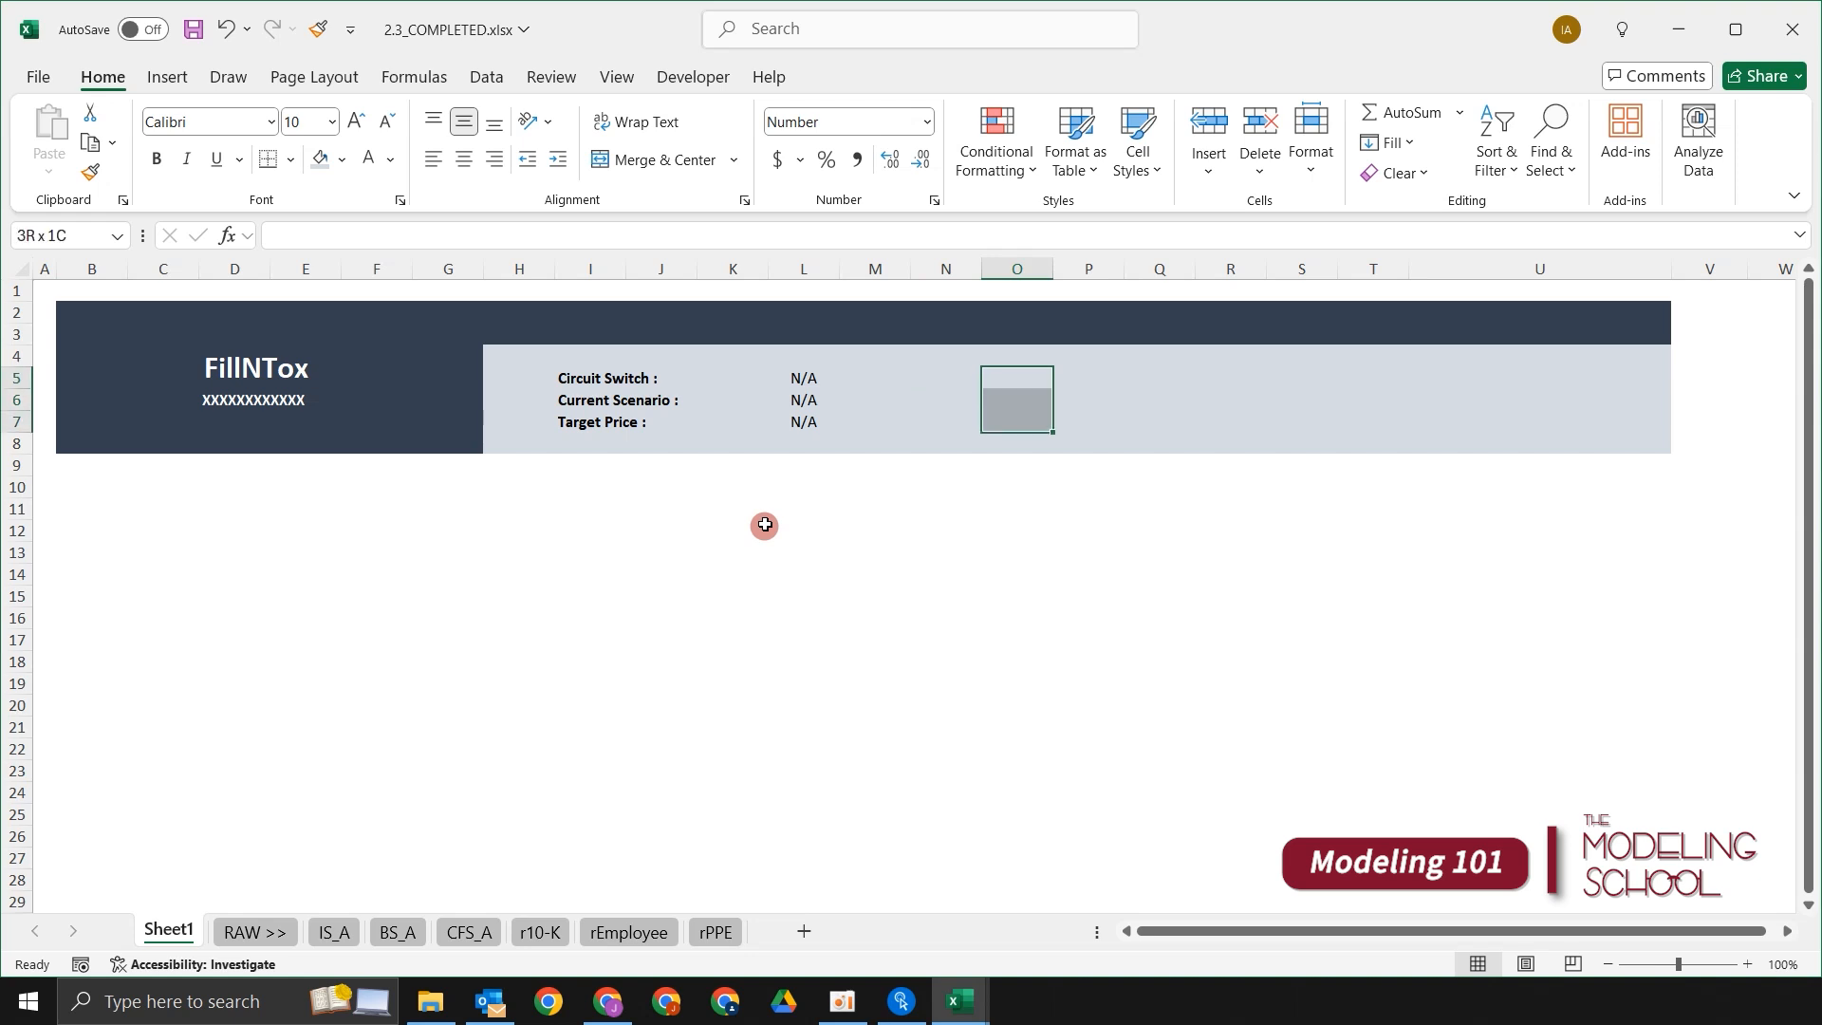
pyautogui.hotkey('shift', 'Right')
pyautogui.hotkey('shift', 'Right')
pyautogui.hotkey('shift', 'Right')
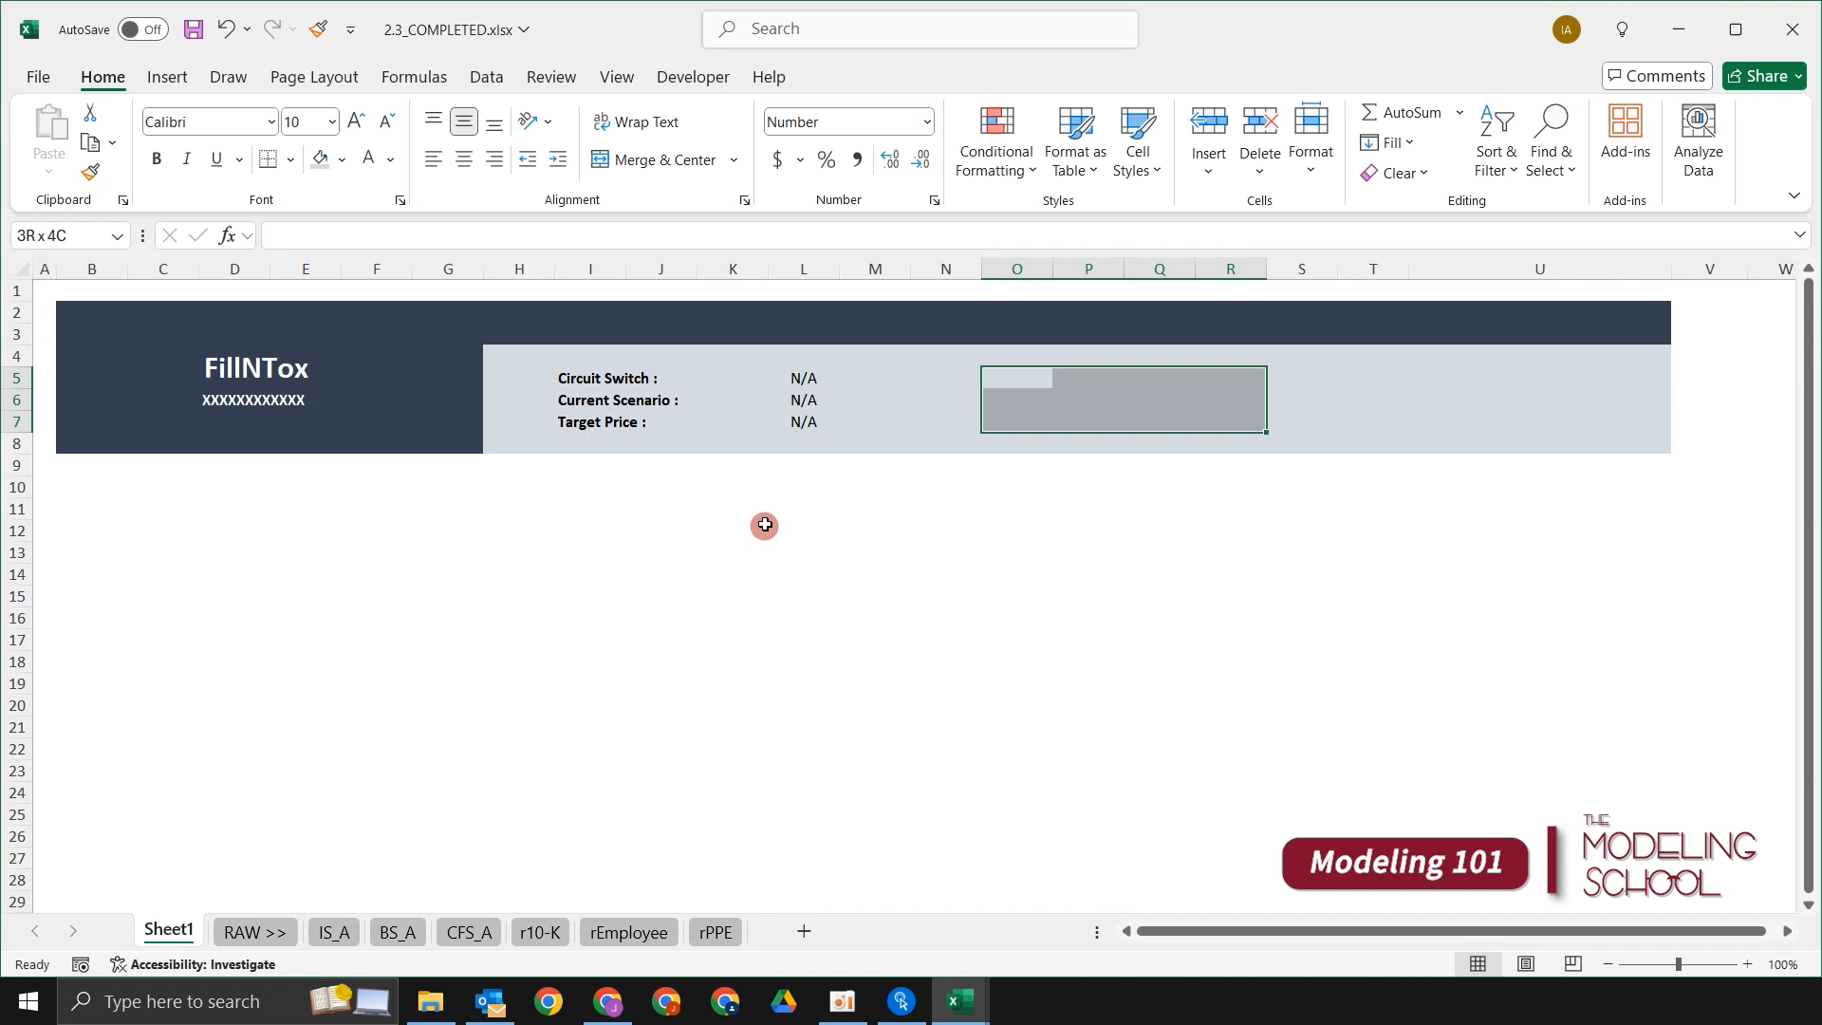
pyautogui.press('Up')
pyautogui.press('Down')
# Step: Fill the range O5:R7 in the light header area with white
pyautogui.hotkey('shift', 'Down')
pyautogui.hotkey('shift', 'Down')
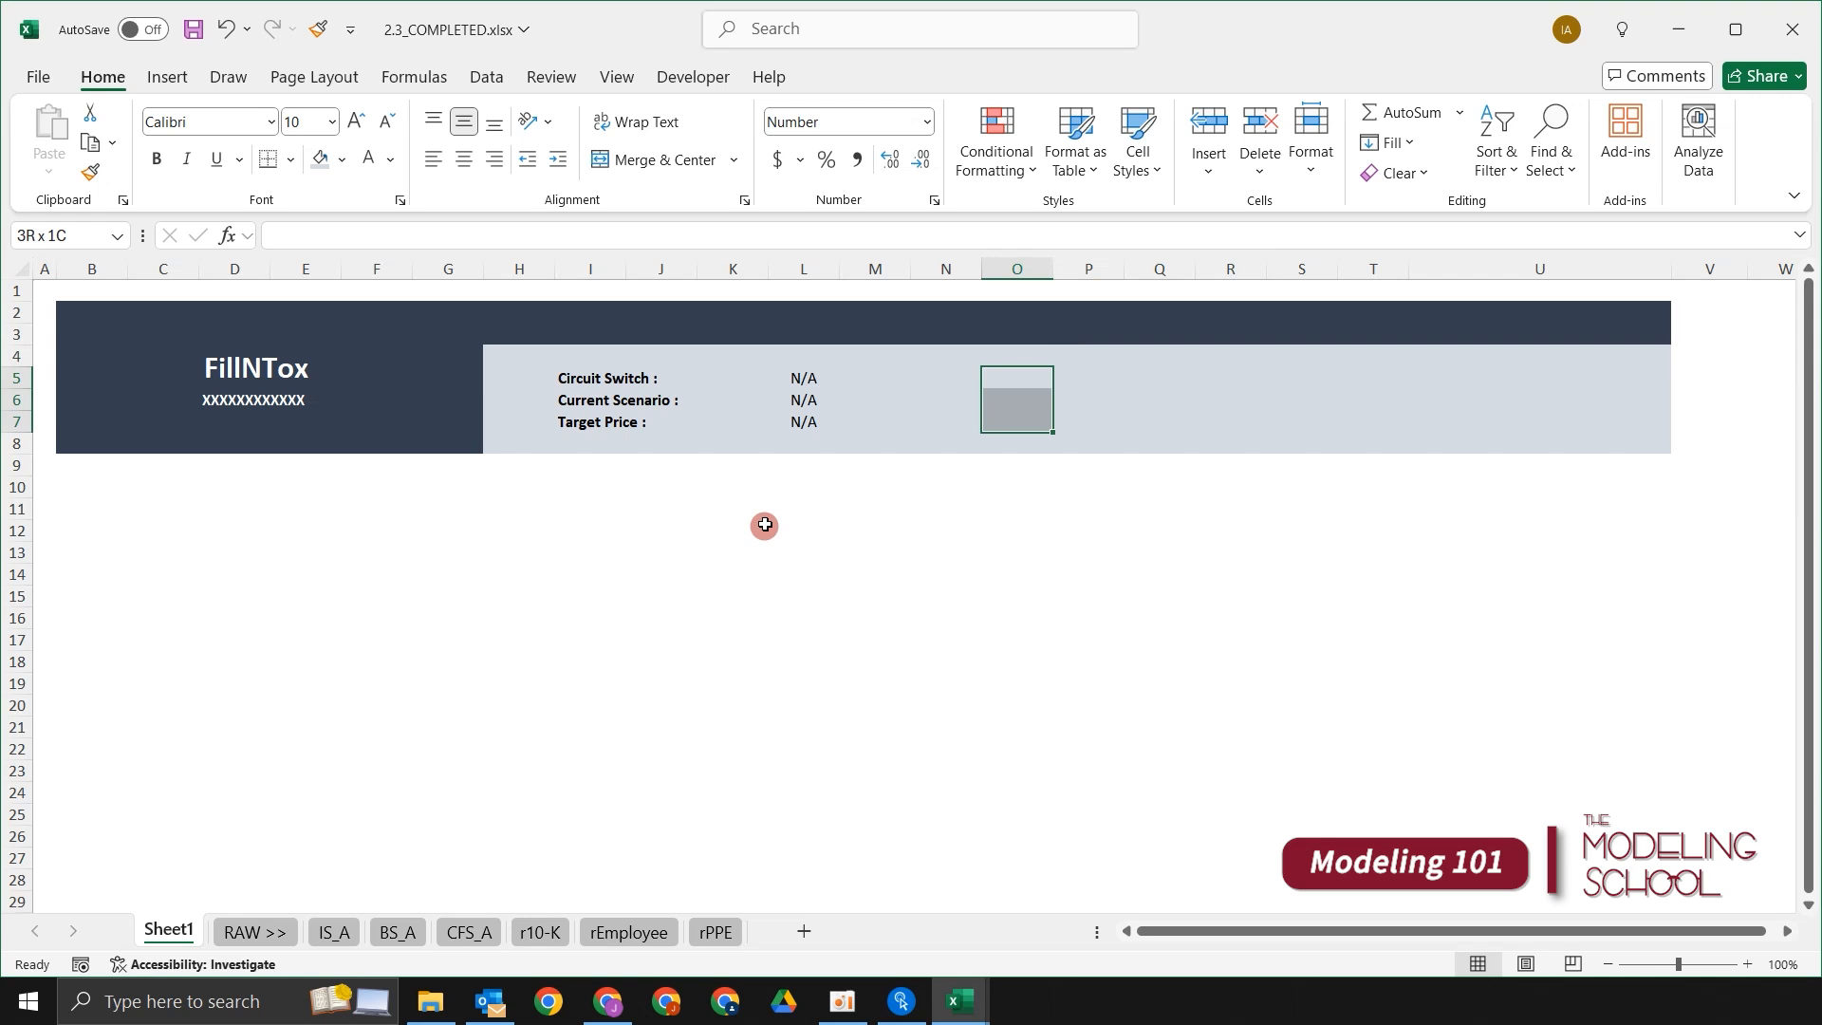
pyautogui.hotkey('shift', 'Right')
pyautogui.hotkey('shift', 'Right')
pyautogui.hotkey('shift', 'Right')
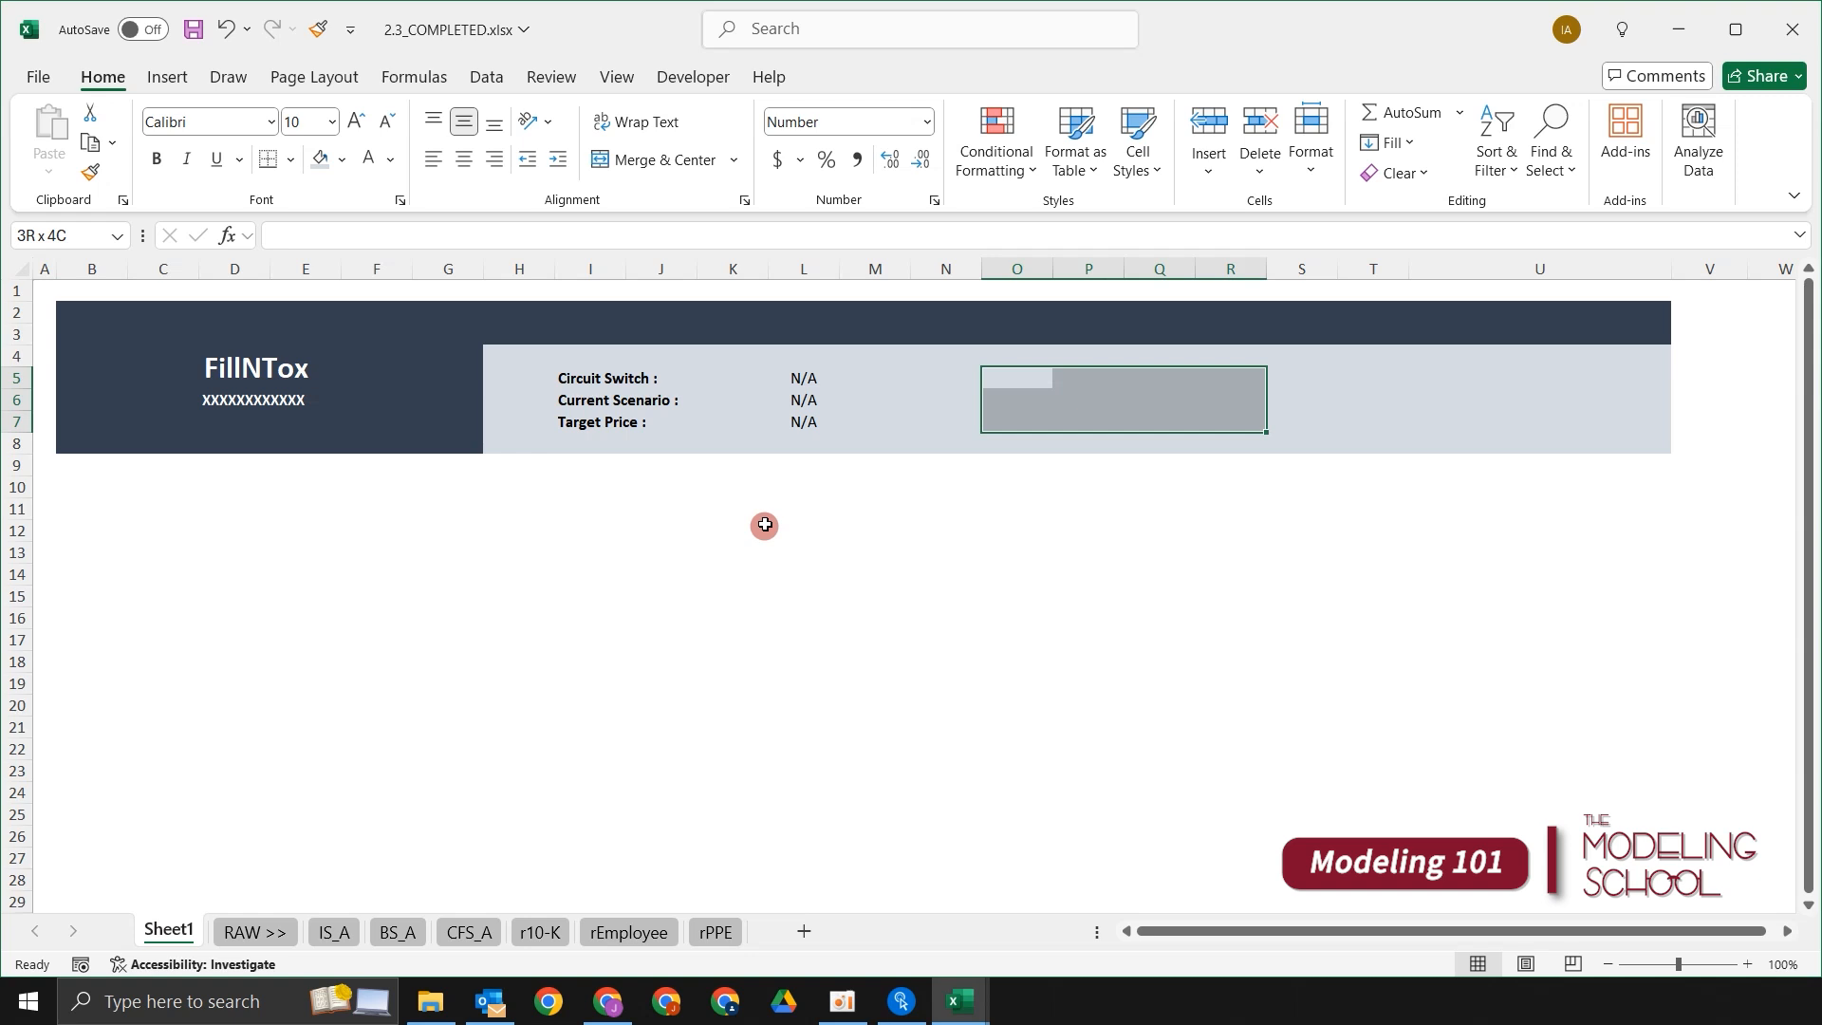
pyautogui.hotkey('alt', 'h')
pyautogui.press('h')
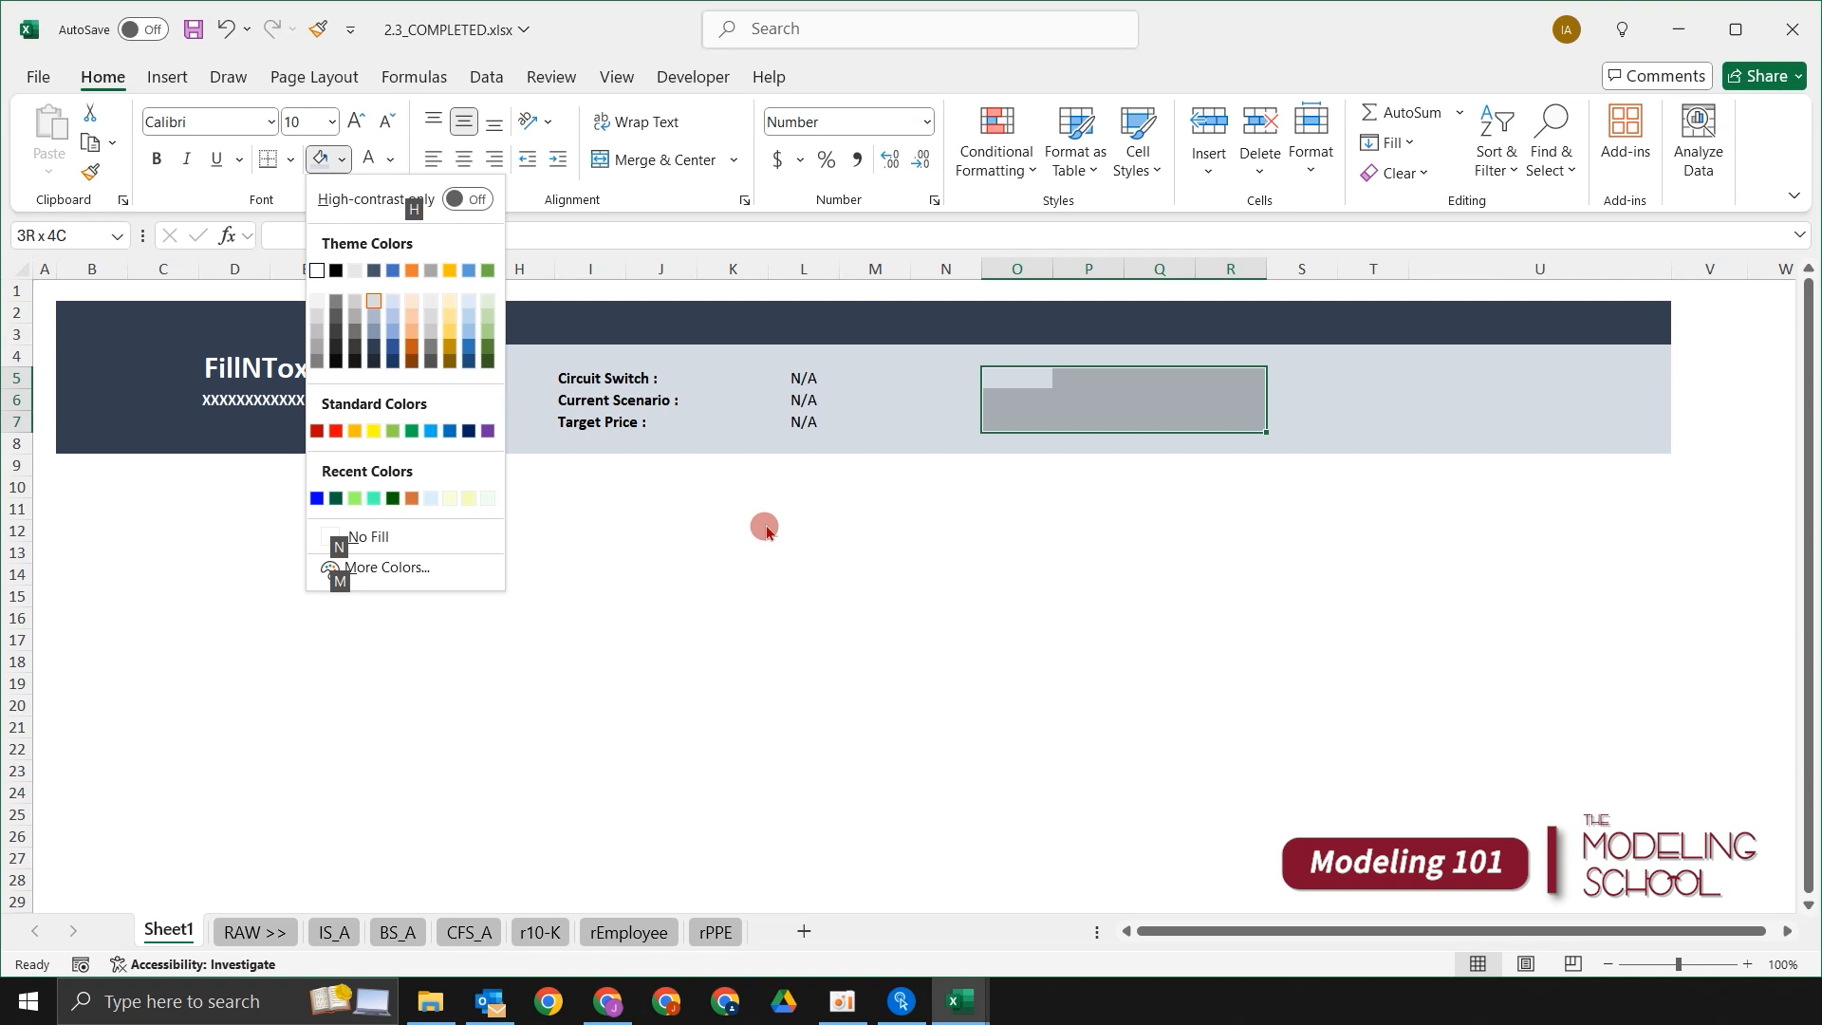
pyautogui.press('Left')
pyautogui.press('Left')
pyautogui.press('Left')
pyautogui.press('Left')
pyautogui.press('Left')
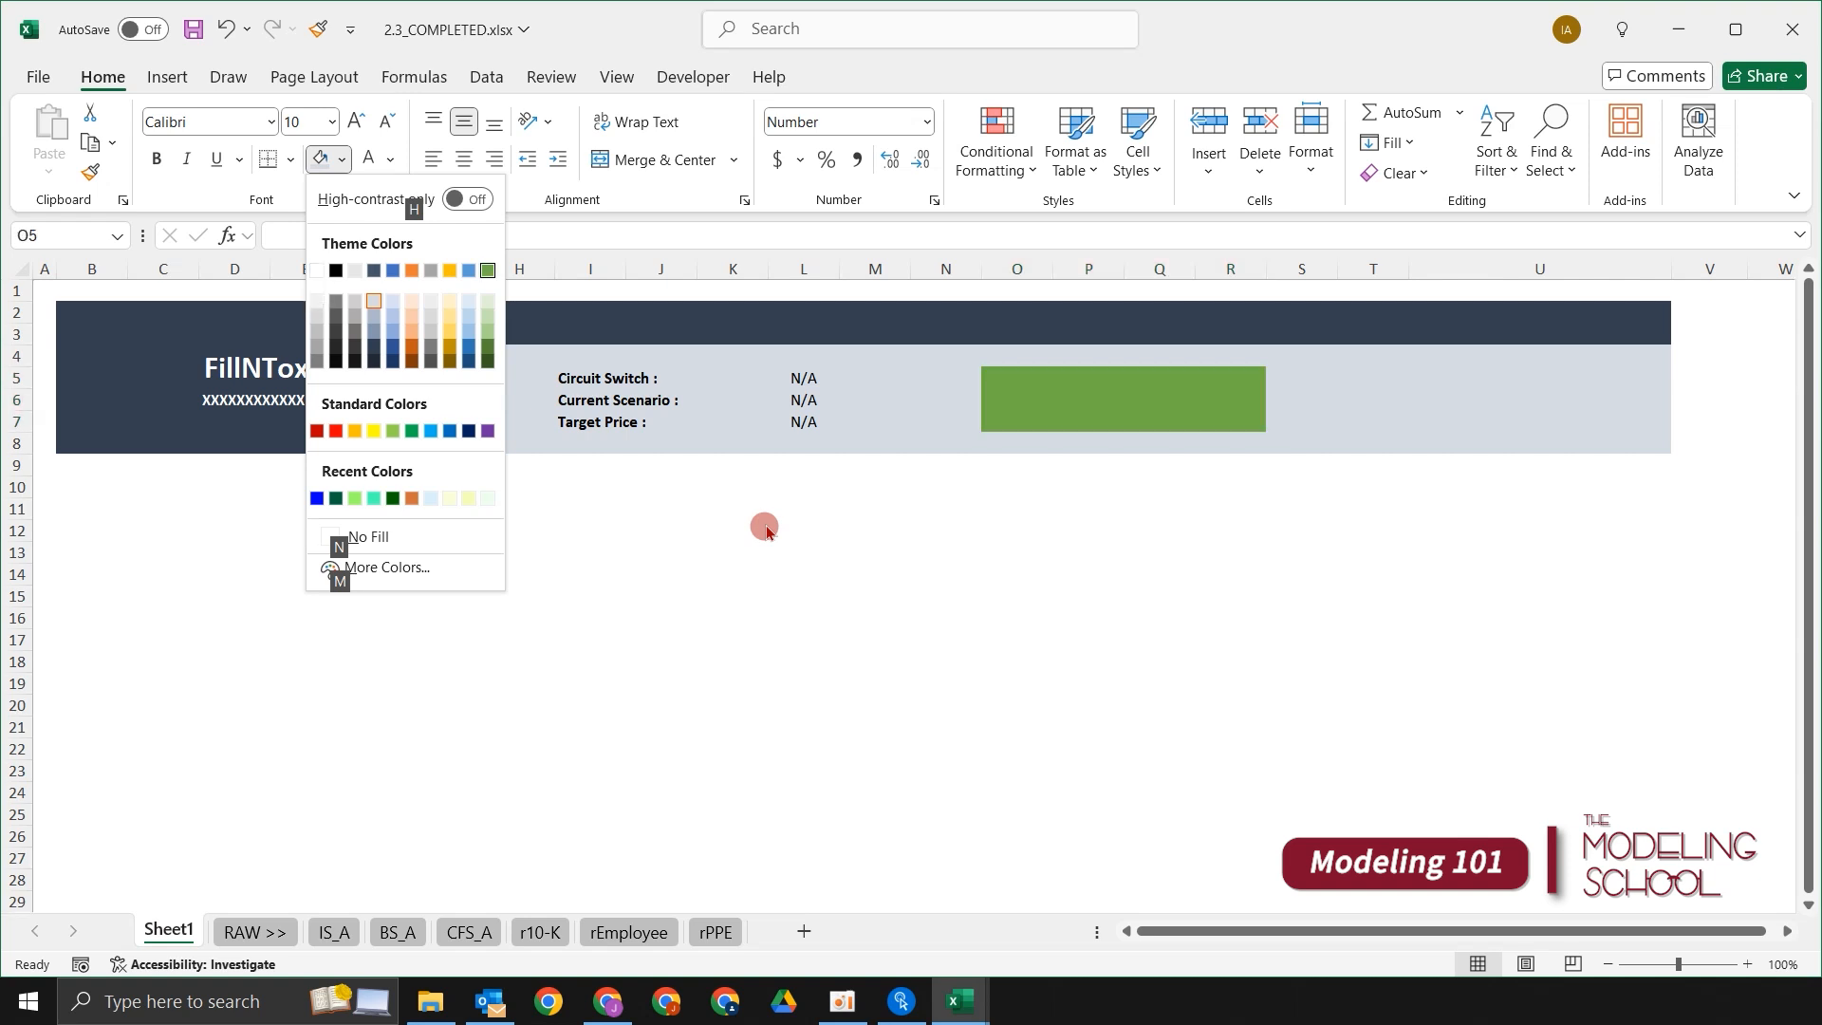
pyautogui.press('Left')
pyautogui.press('Left')
pyautogui.press('Left')
pyautogui.press('Left')
pyautogui.press('Left')
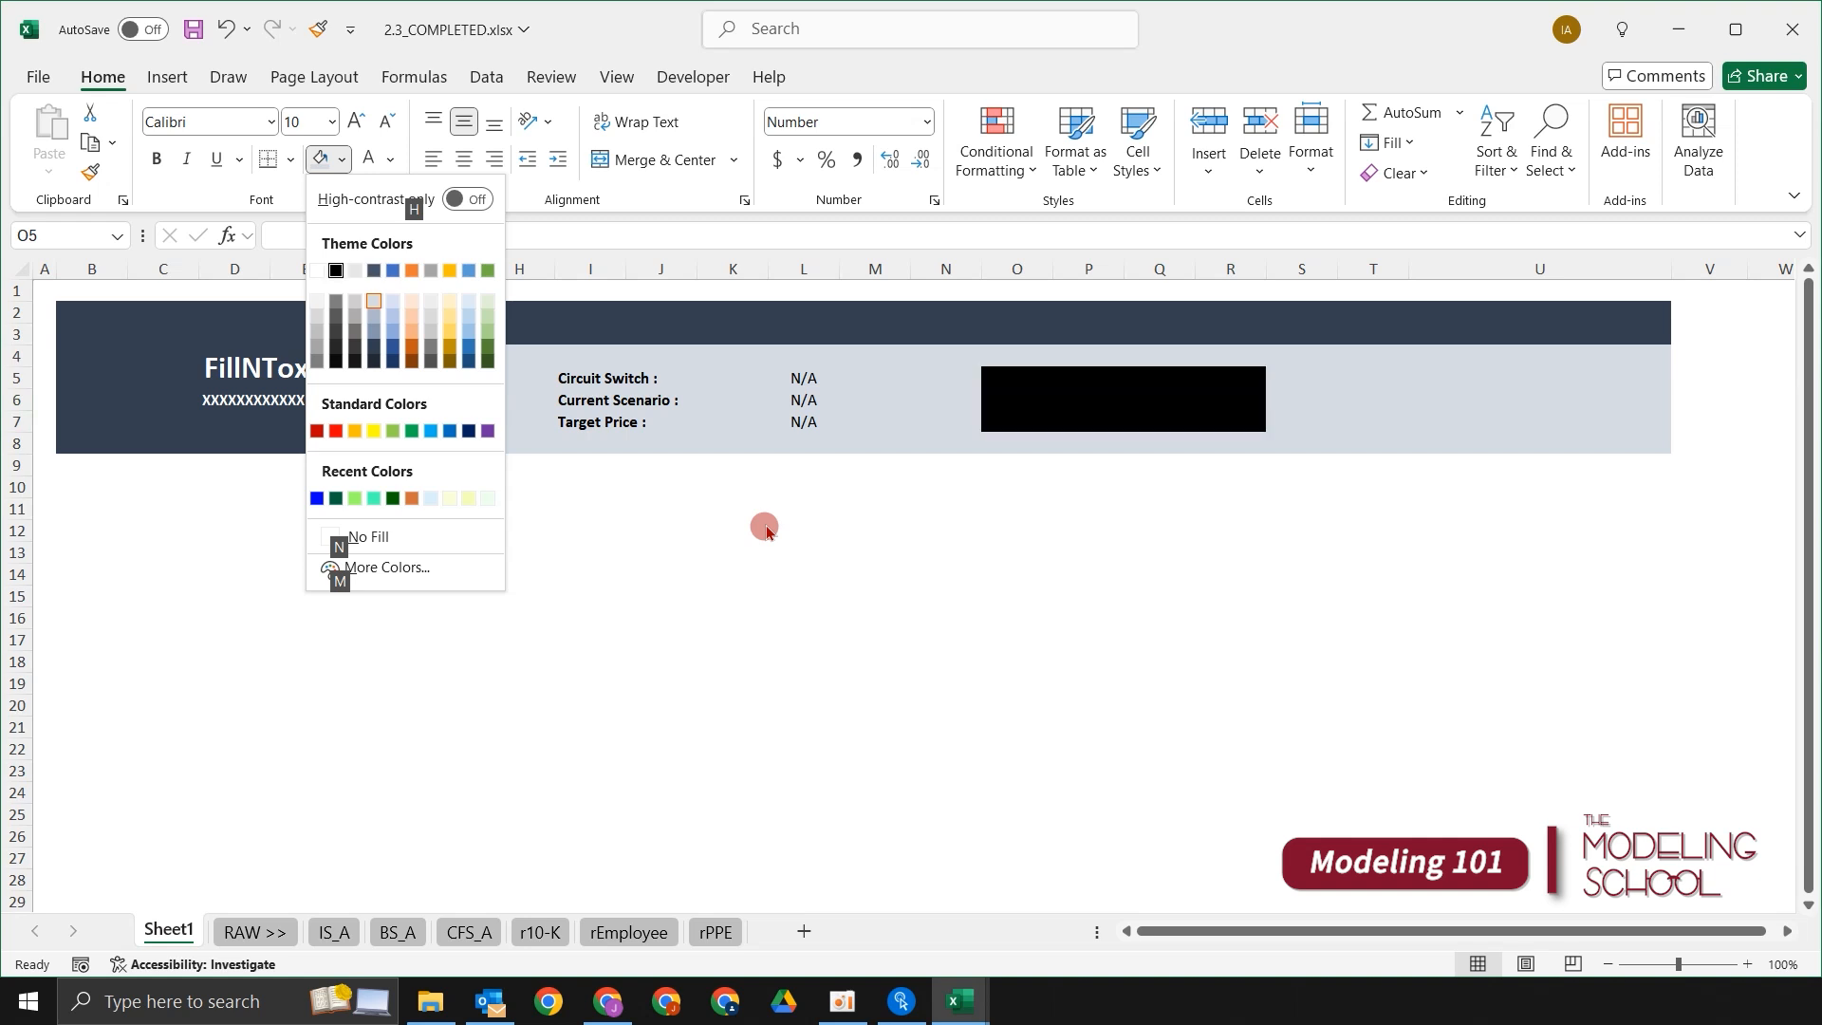
pyautogui.press('Return')
pyautogui.press('Up')
pyautogui.press('Down')
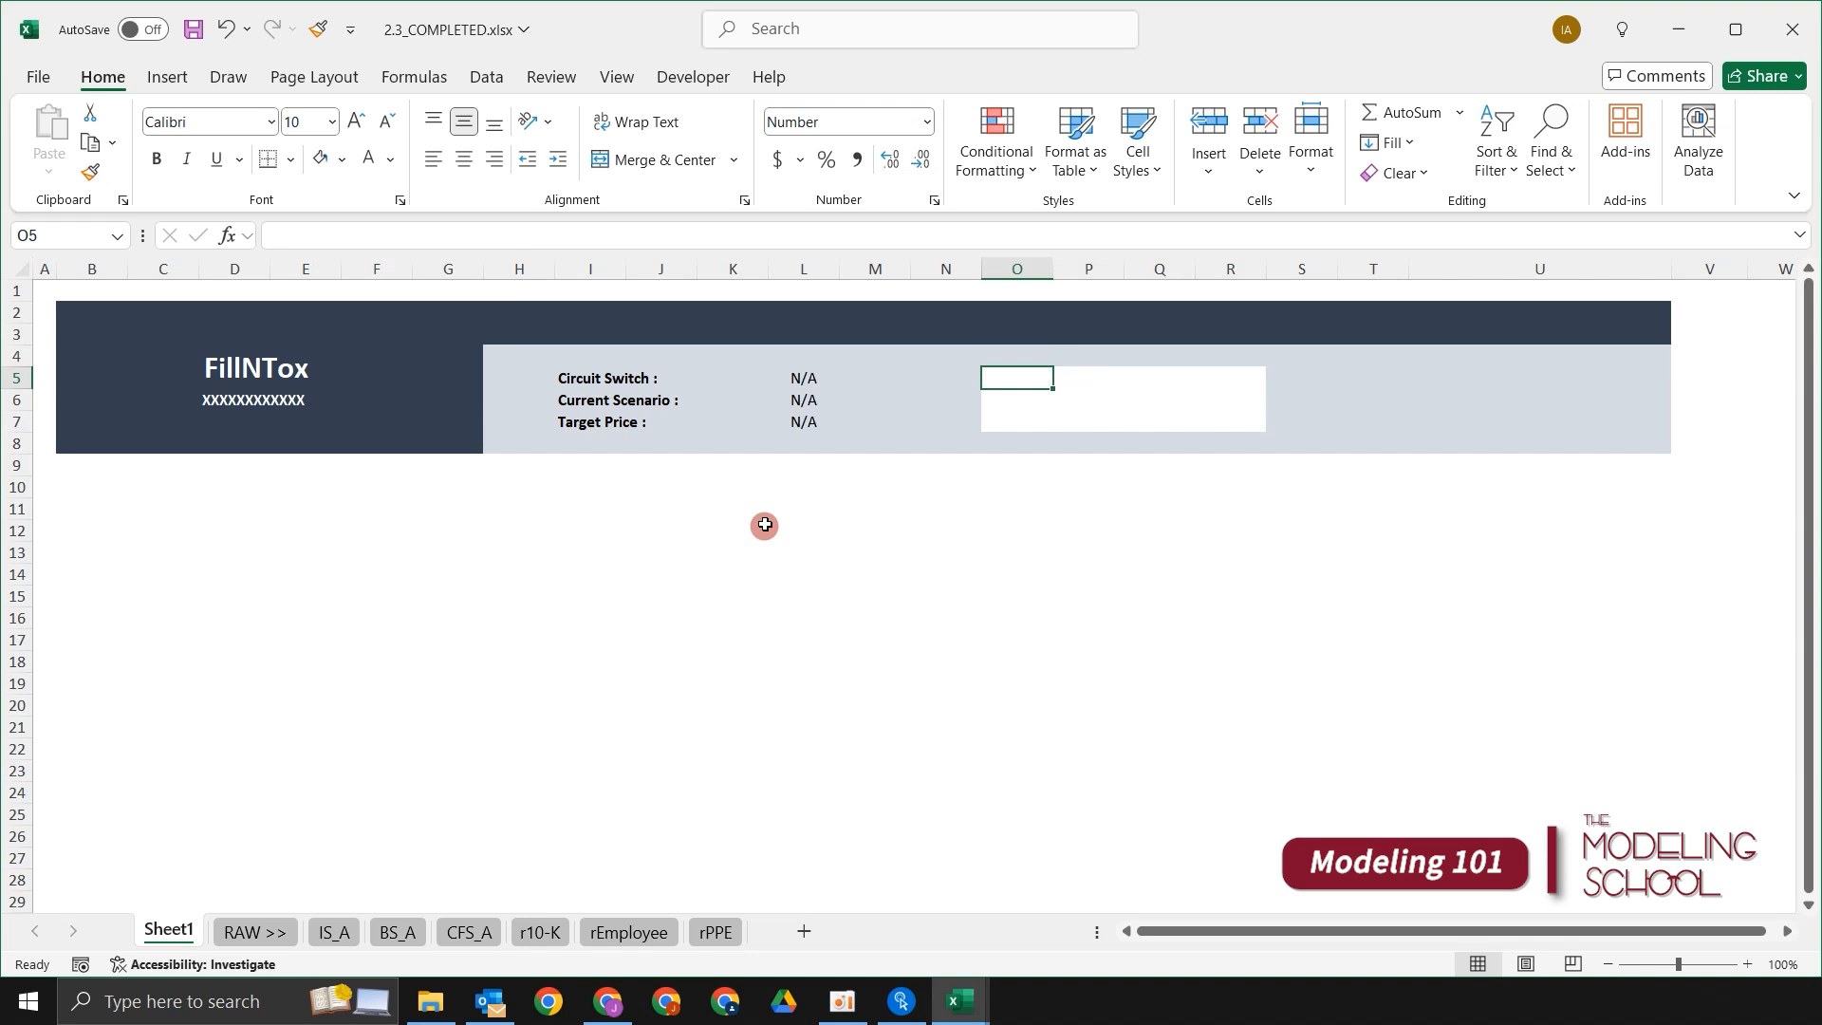
# Step: Enter the legend labels Hardcode, Calculation and Reference in cells O5, O6 and O7
pyautogui.write('Hardcode')
pyautogui.press('Return')
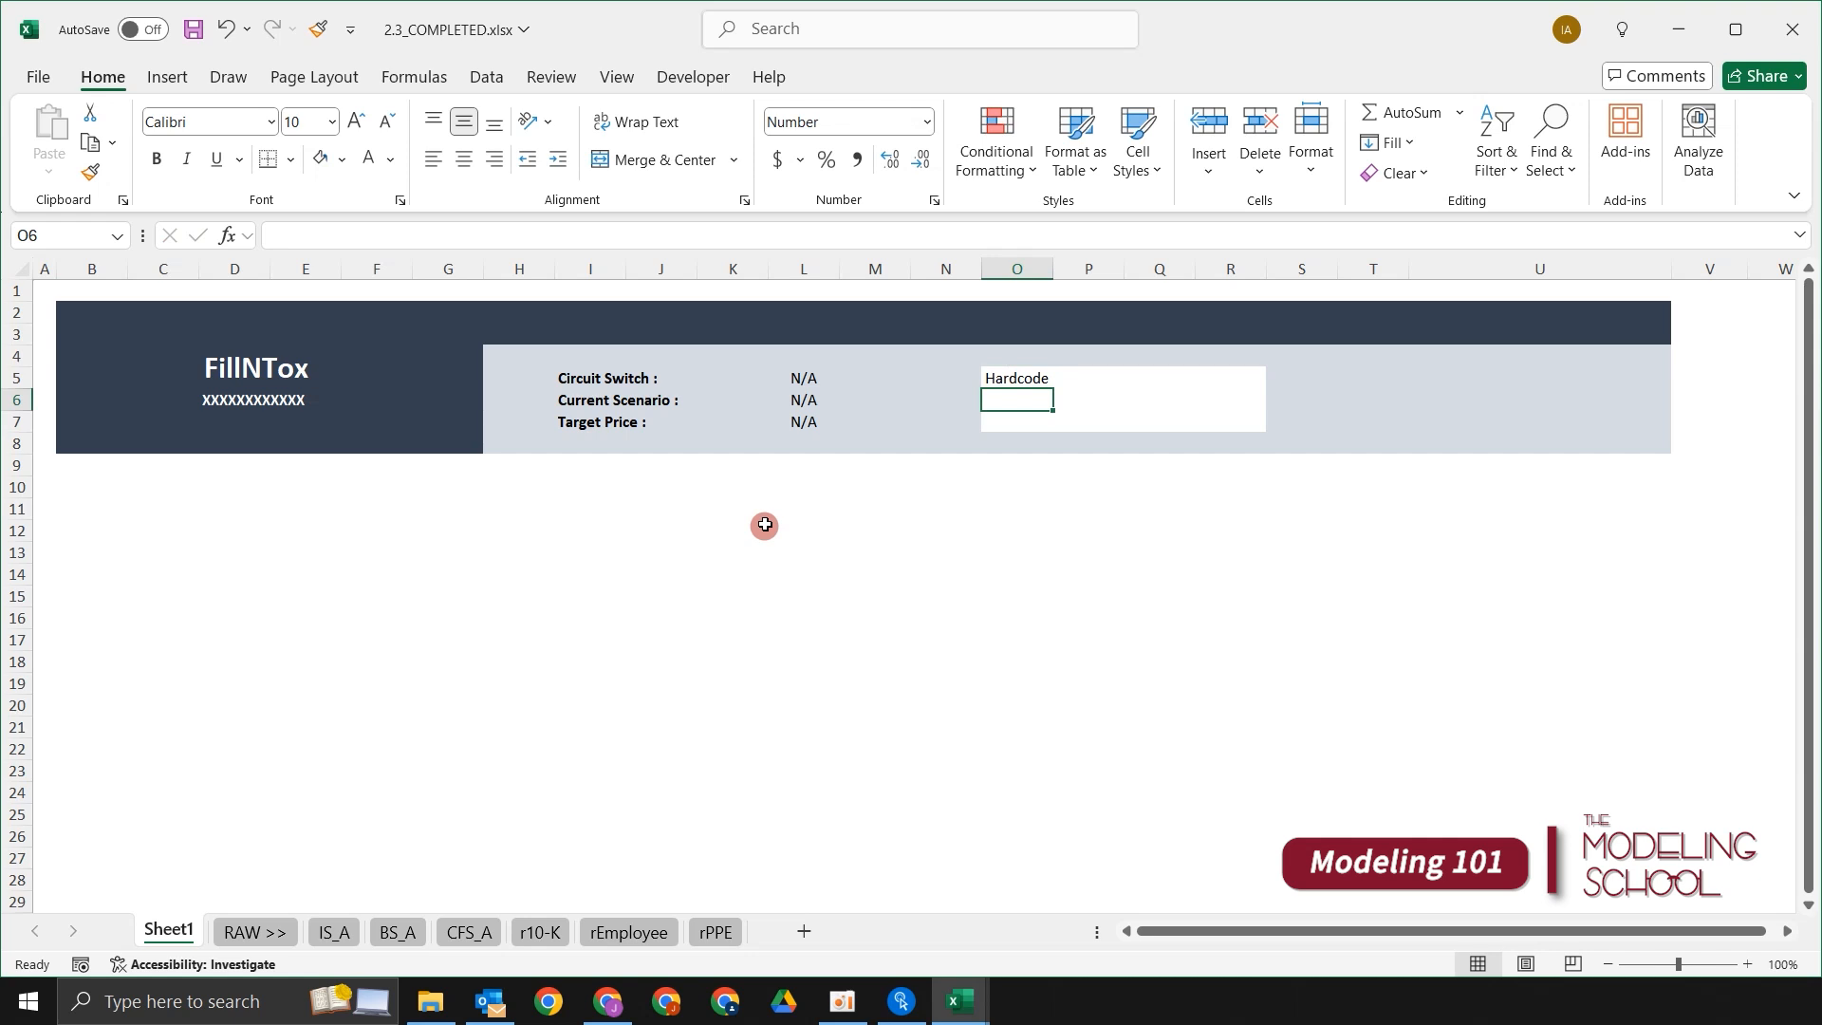
pyautogui.write('Calculation')
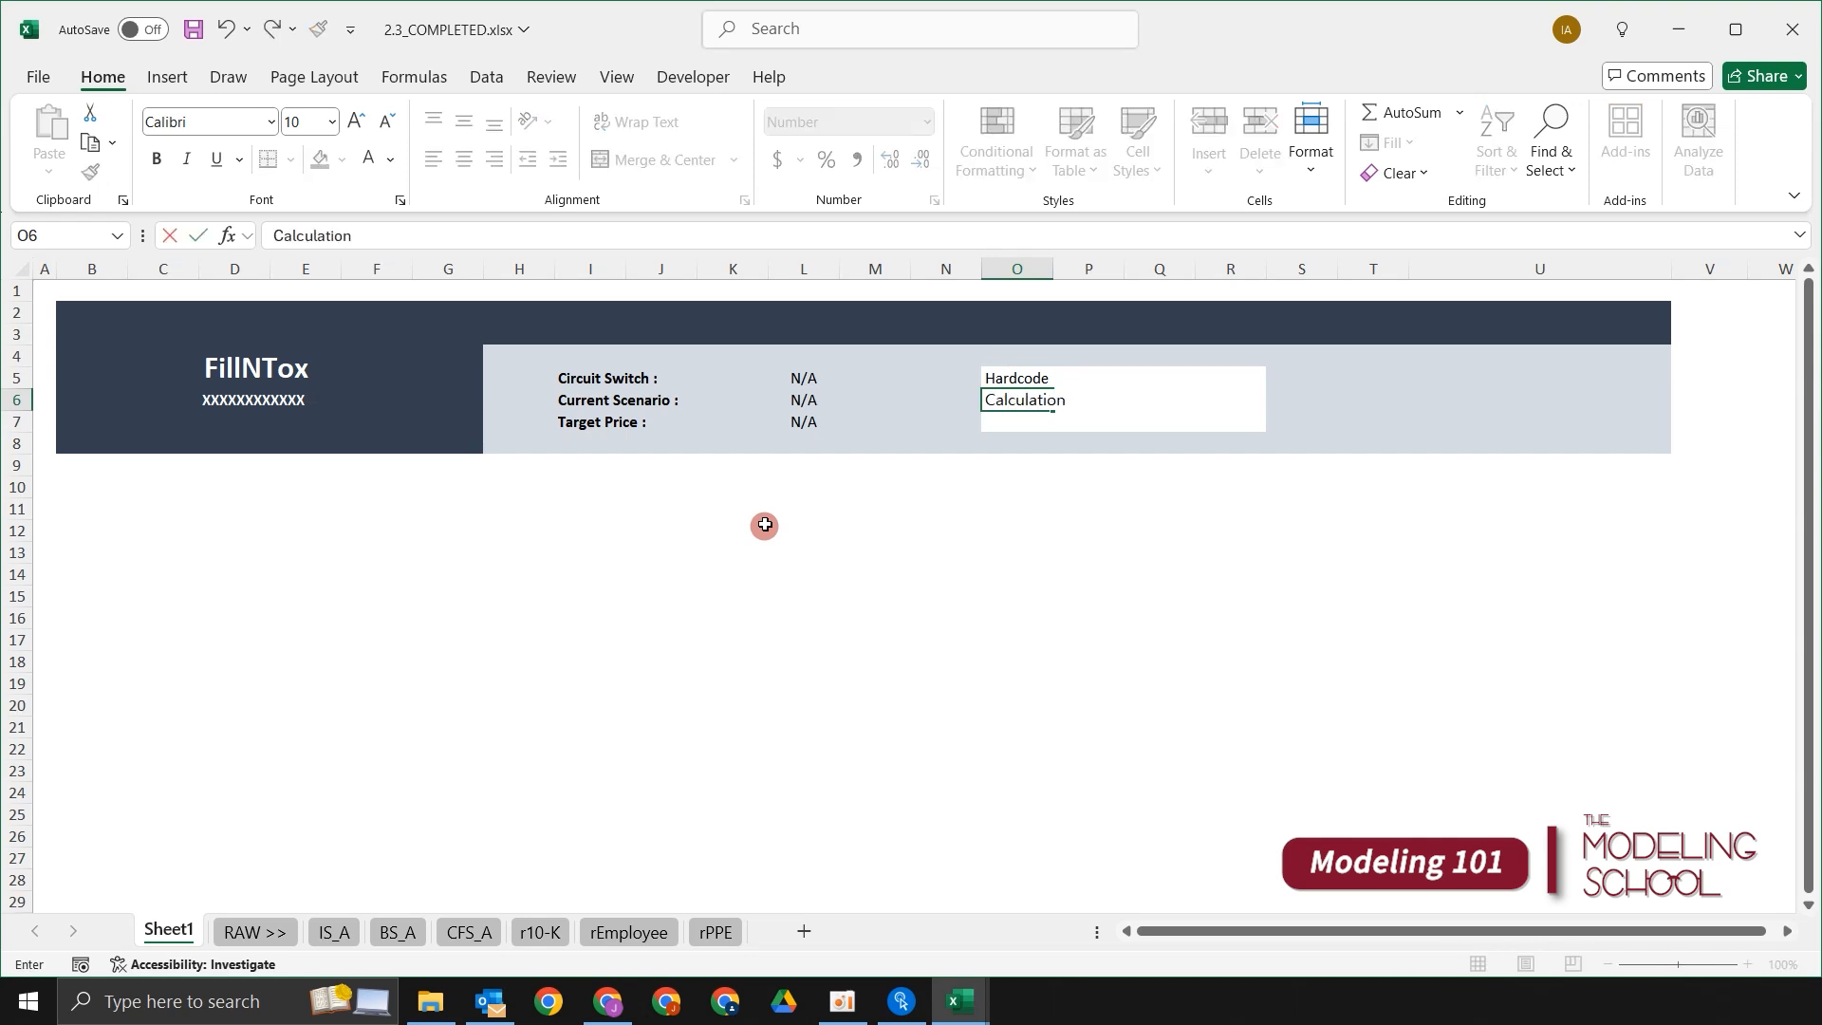
pyautogui.press('Return')
pyautogui.write('Reference')
pyautogui.press('Return')
# Step: Enter the legend labels Caution, Assumptions and Notes in cells Q5, Q6 and Q7
pyautogui.press('Up')
pyautogui.press('Up')
pyautogui.press('Up')
pyautogui.press('Right')
pyautogui.press('Right')
pyautogui.write('Caution')
pyautogui.press('Return')
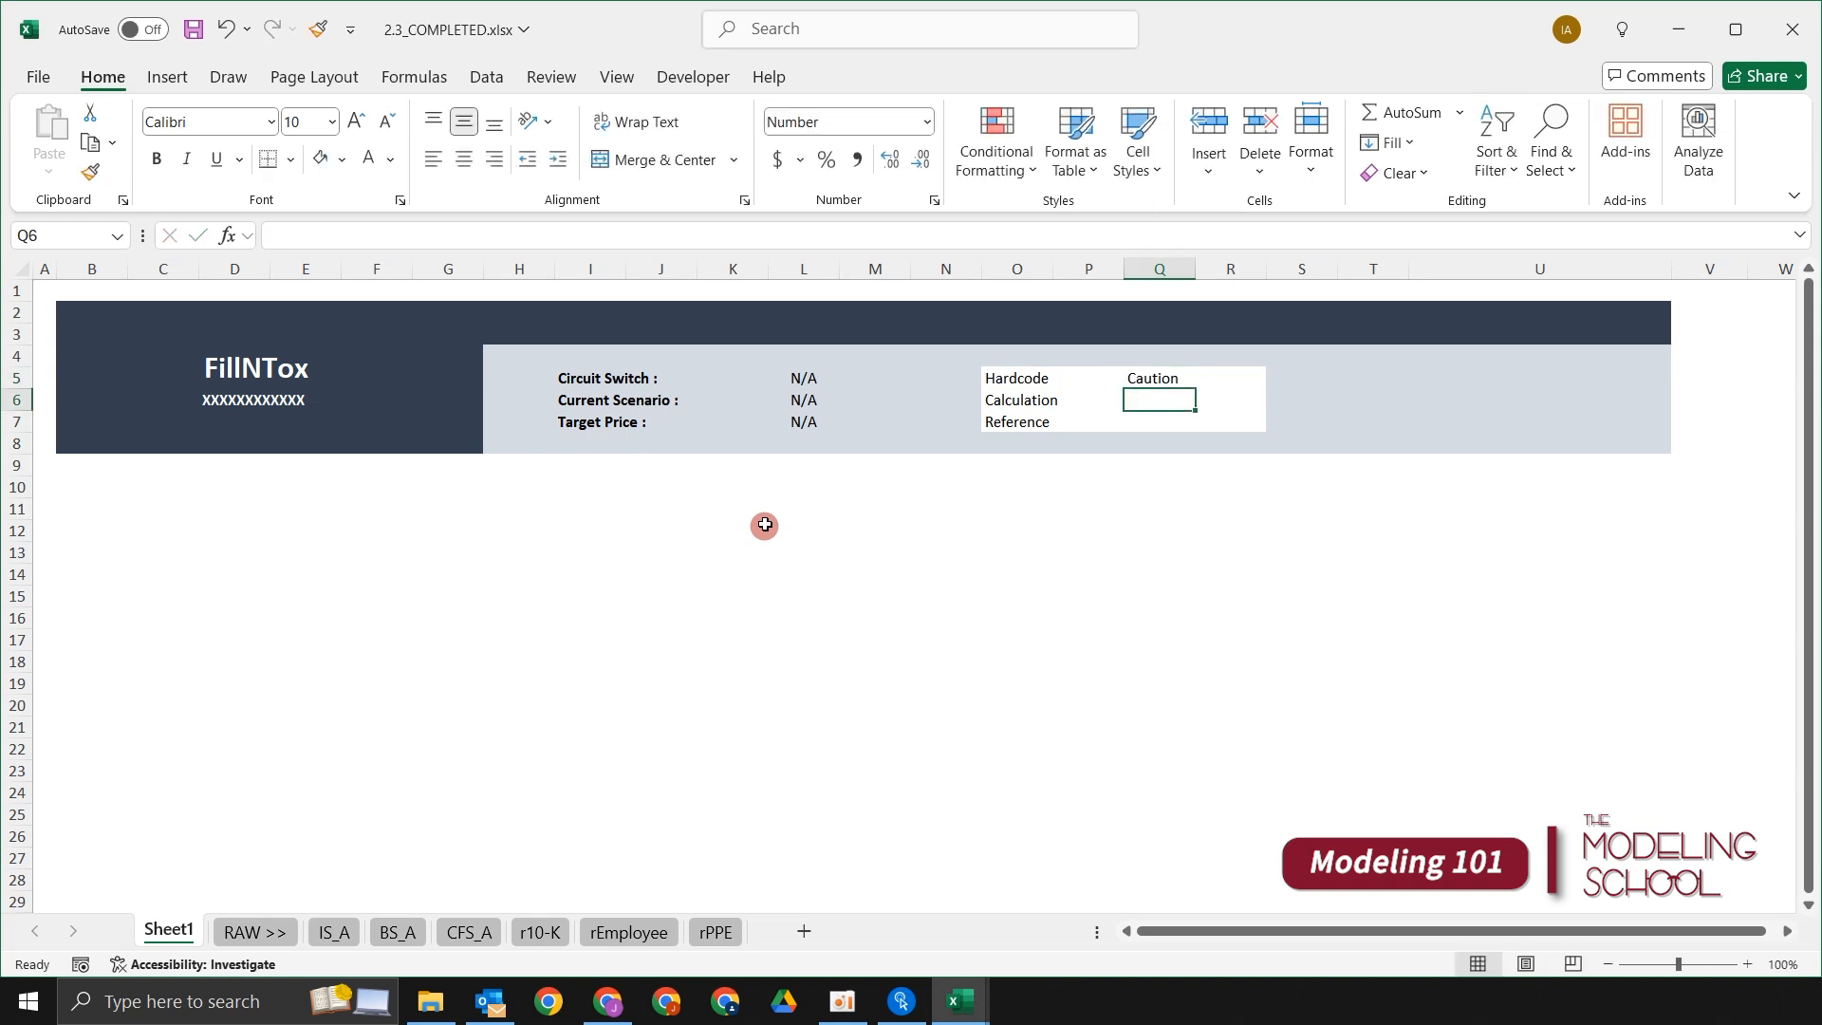
pyautogui.write('Assumptions')
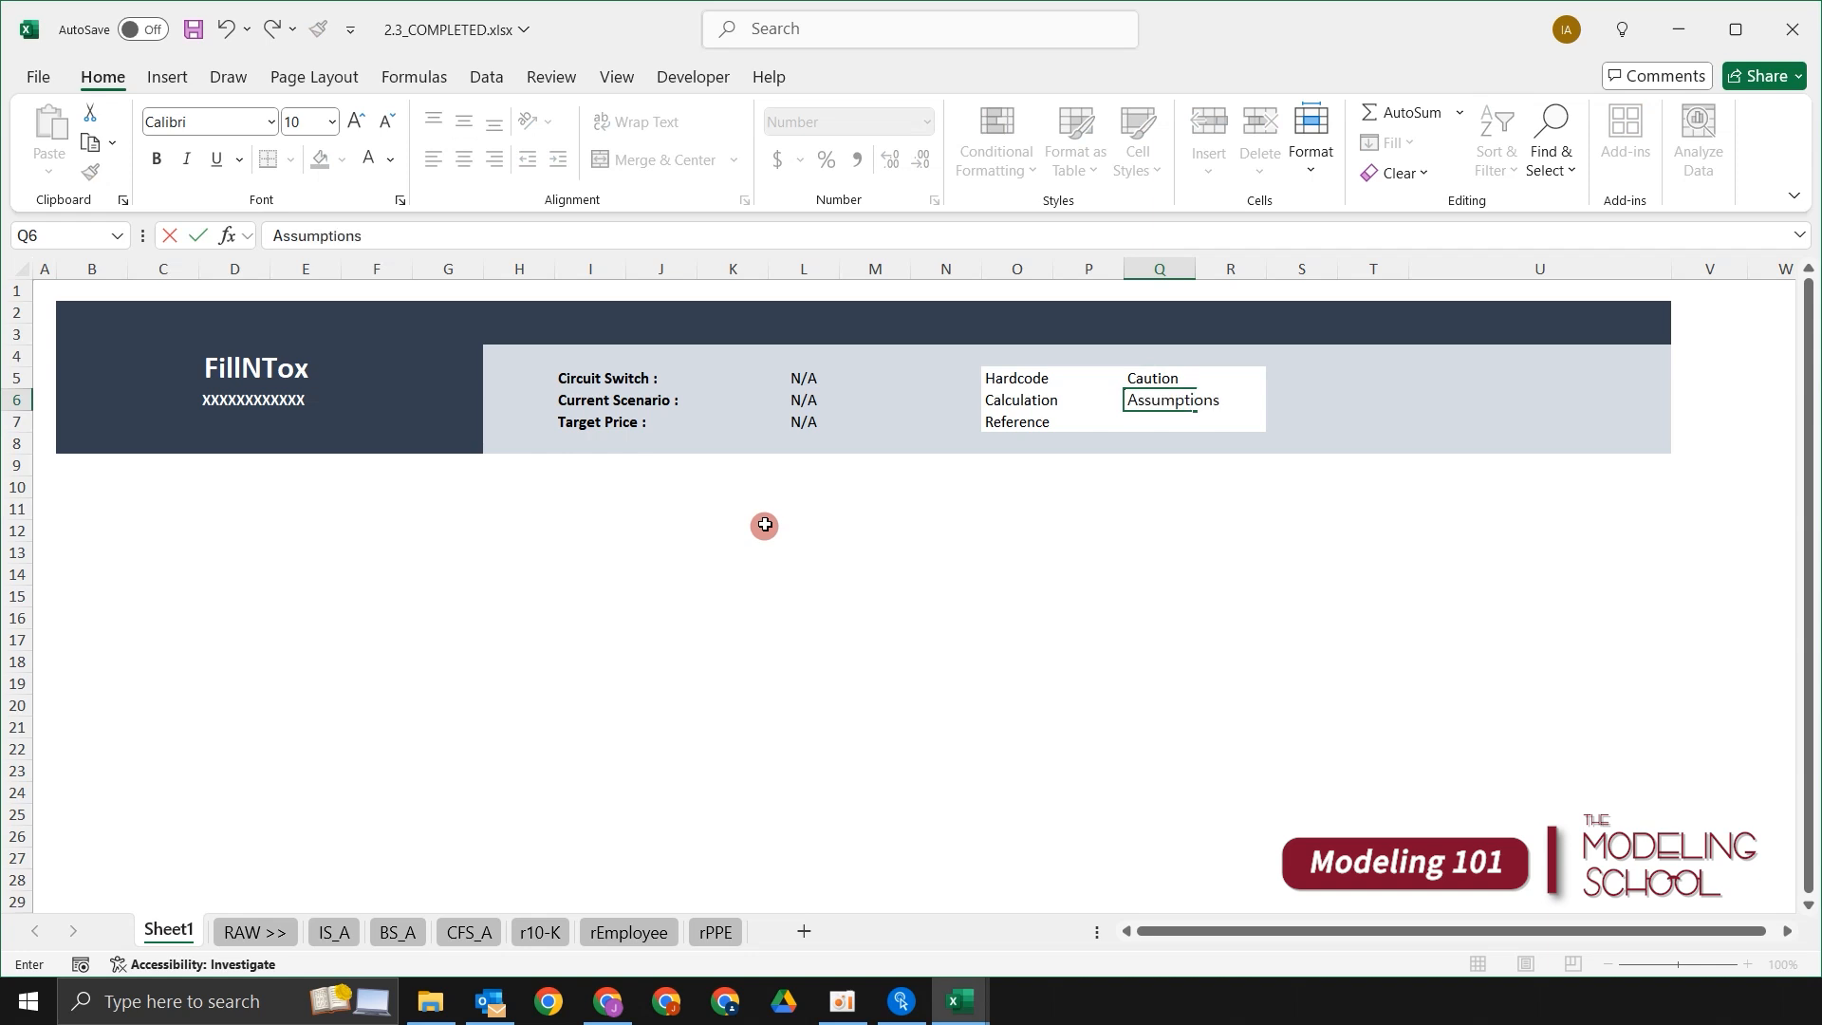
pyautogui.press('Return')
pyautogui.write('Nots')
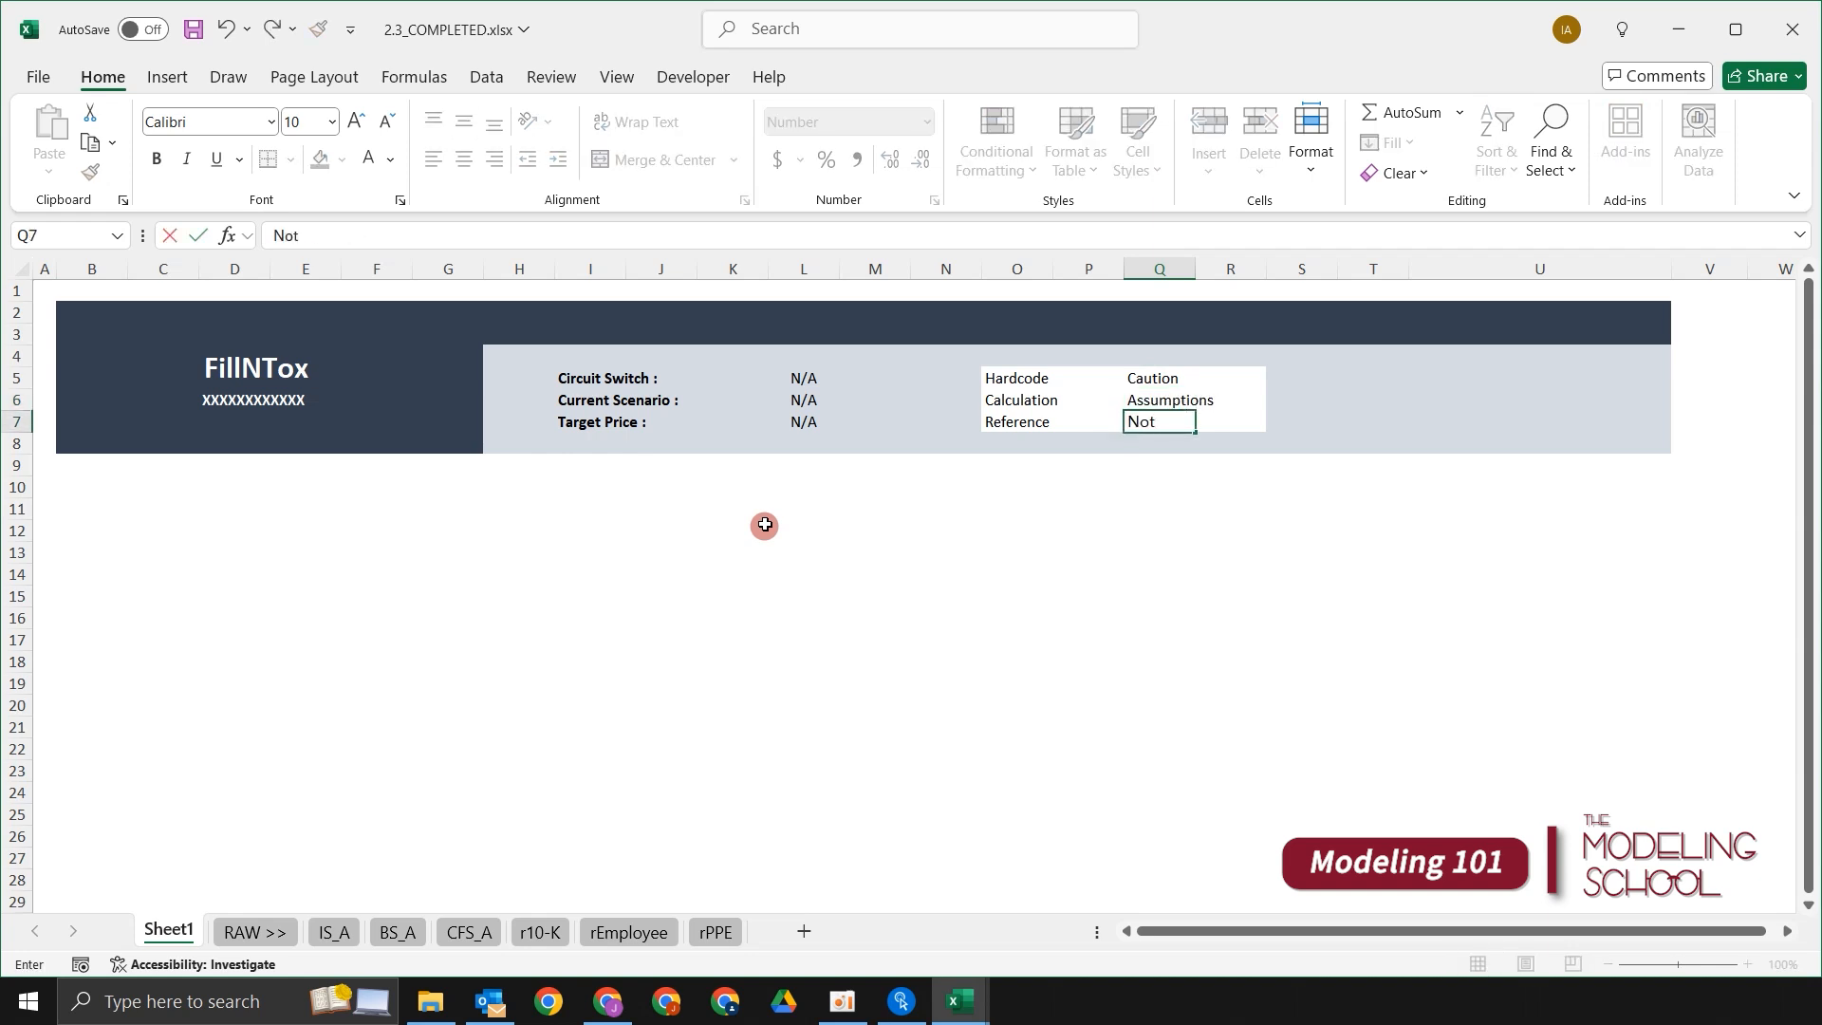
pyautogui.press('Return')
pyautogui.press('Up')
pyautogui.write('Notes')
pyautogui.press('Return')
# Step: Change the font color of the Hardcode label in O5 to the recently used blue
pyautogui.press('Up')
pyautogui.press('Right')
pyautogui.press('Right')
pyautogui.press('Right')
pyautogui.press('Left')
pyautogui.press('Left')
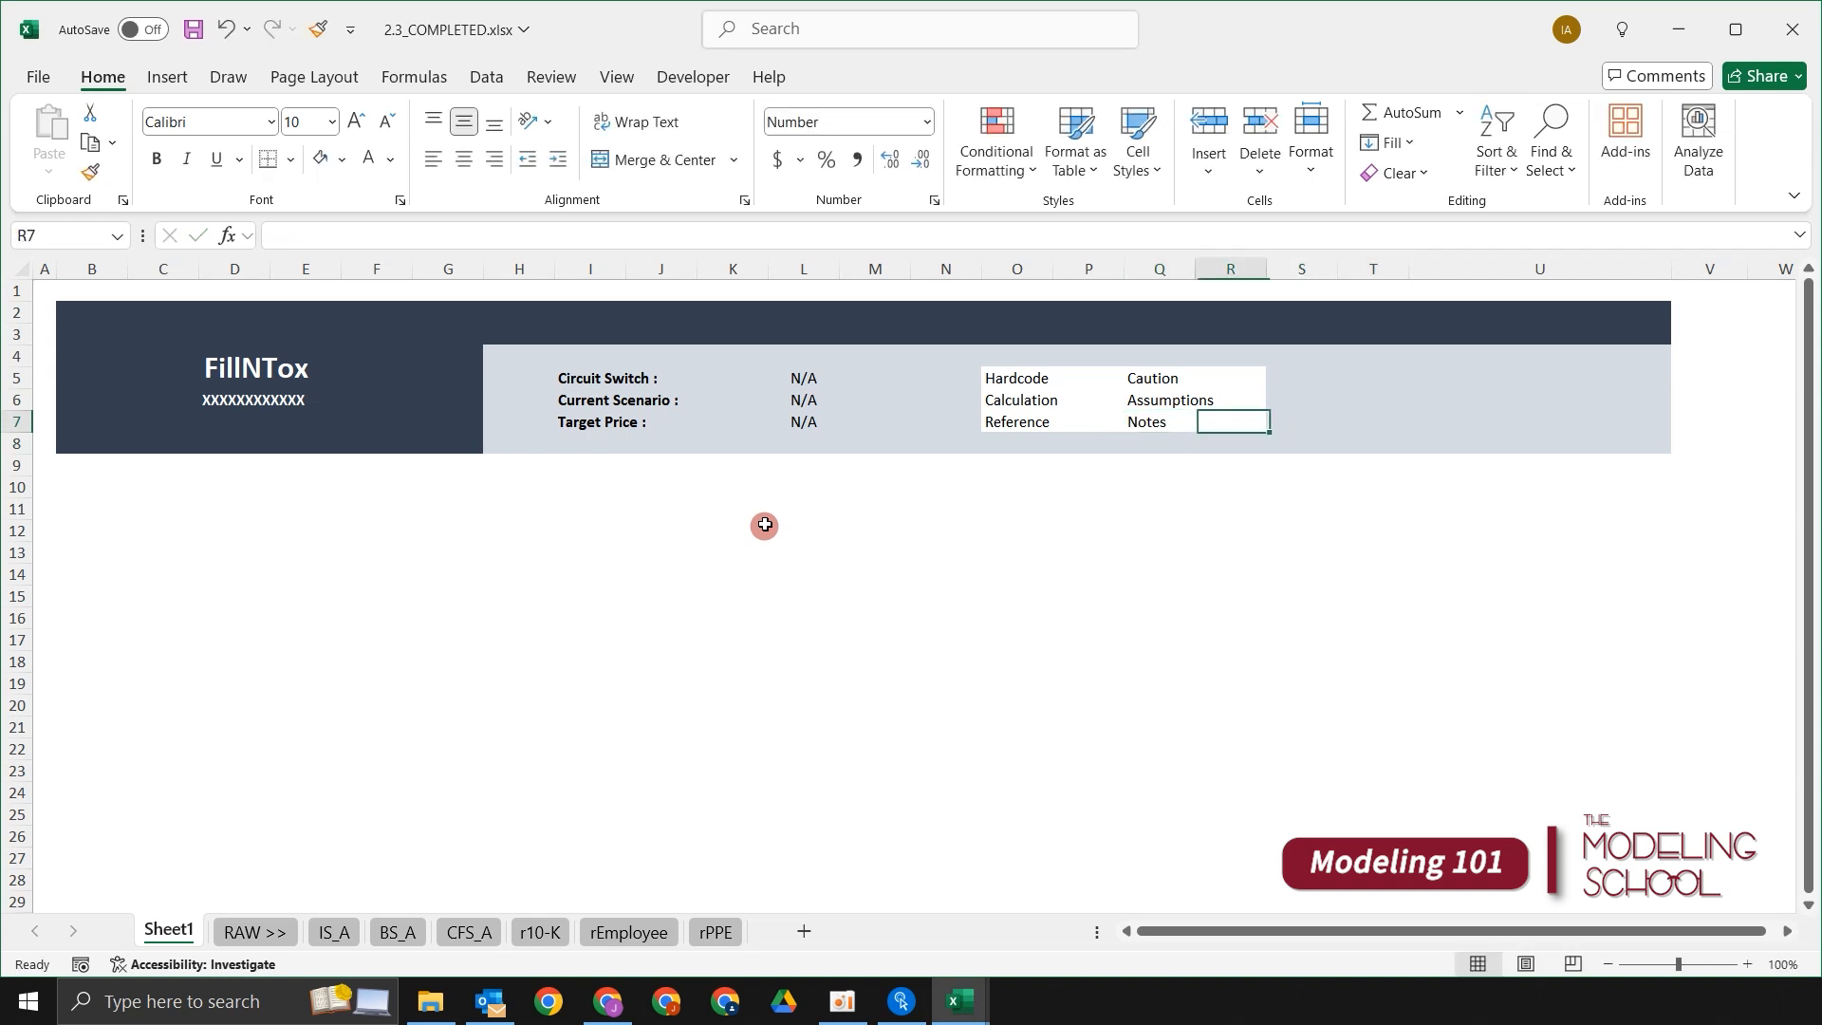
pyautogui.press('Up')
pyautogui.press('Up')
pyautogui.press('Left')
pyautogui.press('Left')
pyautogui.press('Left')
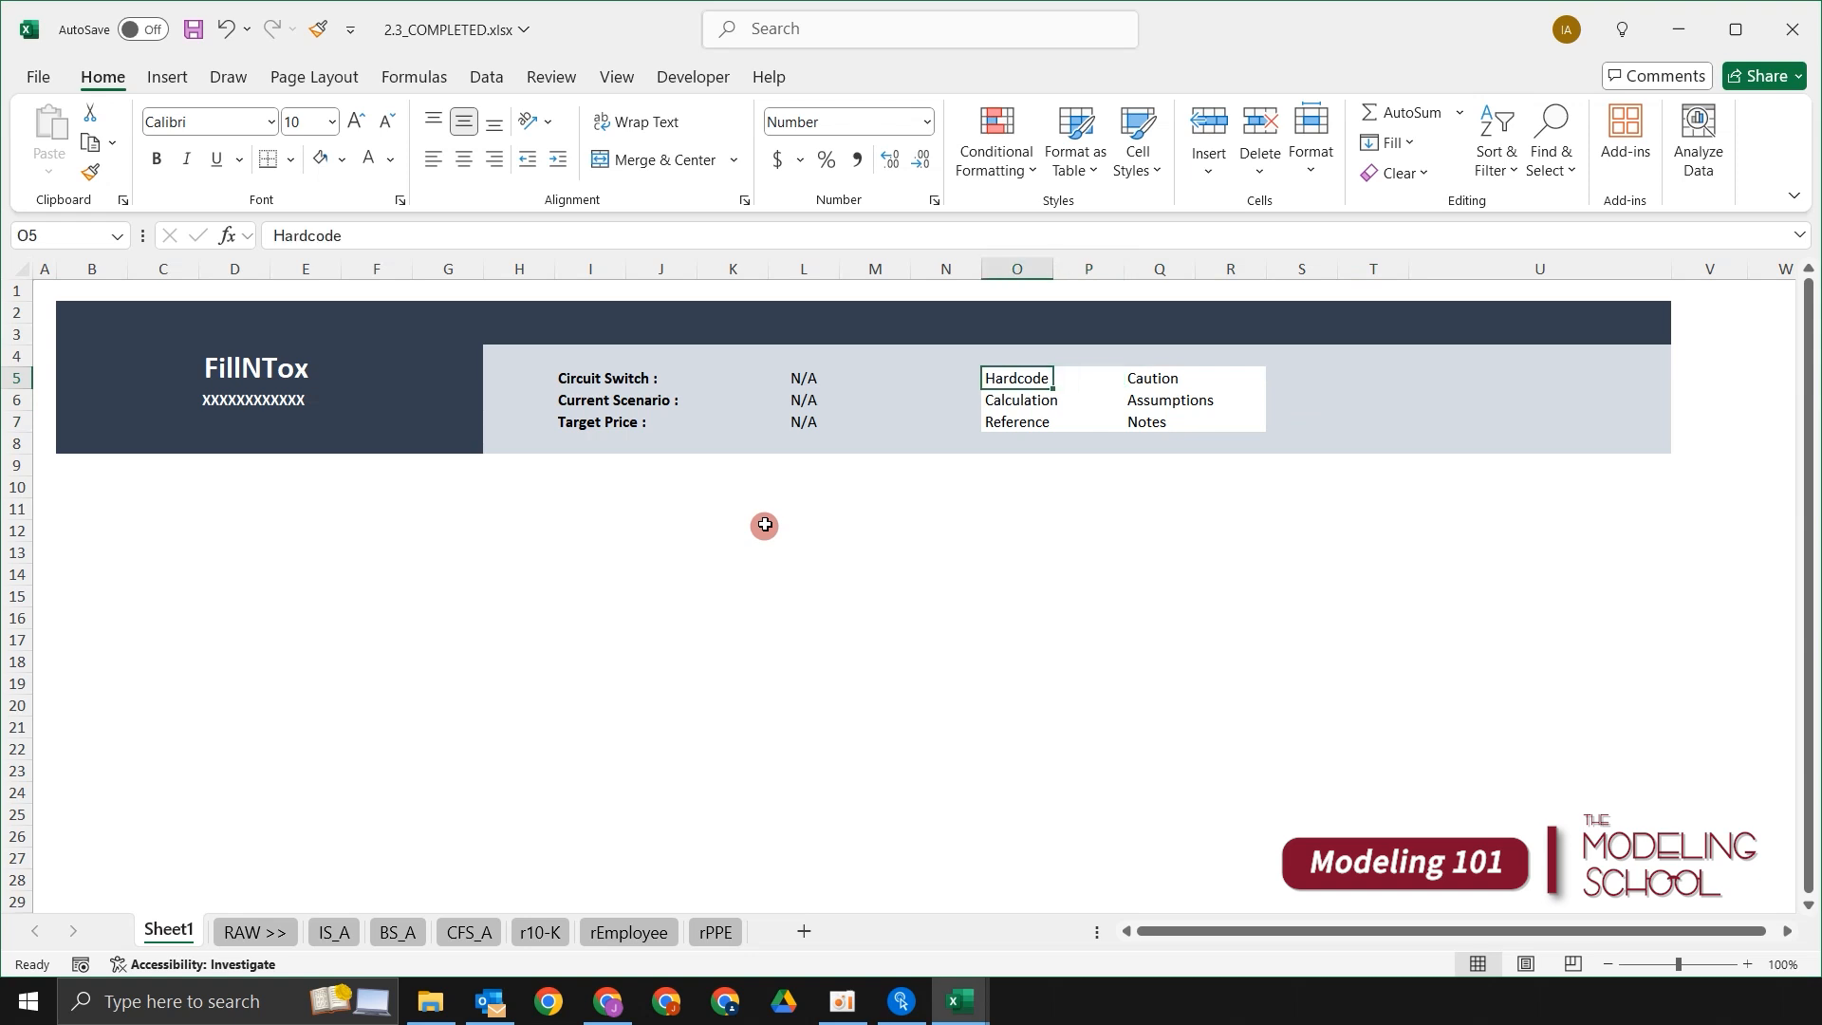
pyautogui.press('alt')
pyautogui.press('h')
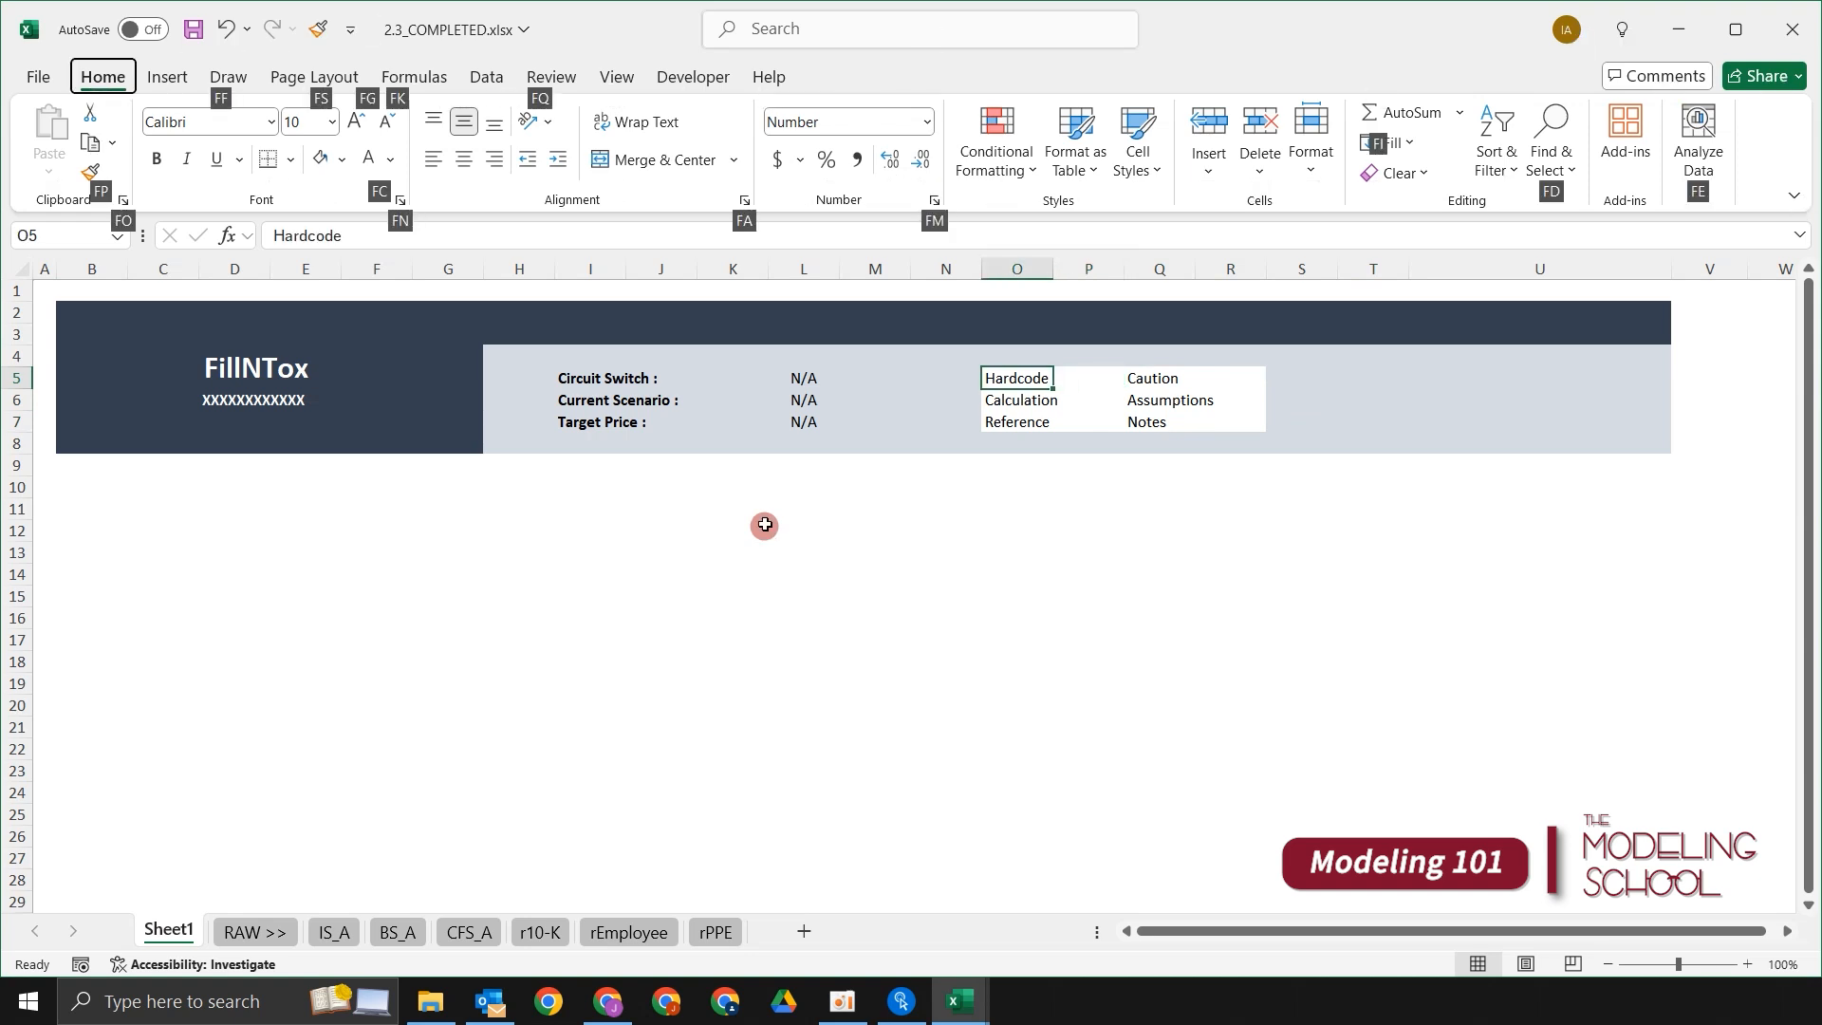
pyautogui.press('f')
pyautogui.press('c')
pyautogui.press('Down')
pyautogui.press('Down')
pyautogui.press('Down')
pyautogui.press('Down')
pyautogui.press('Down')
pyautogui.press('Down')
pyautogui.press('Down')
pyautogui.press('Down')
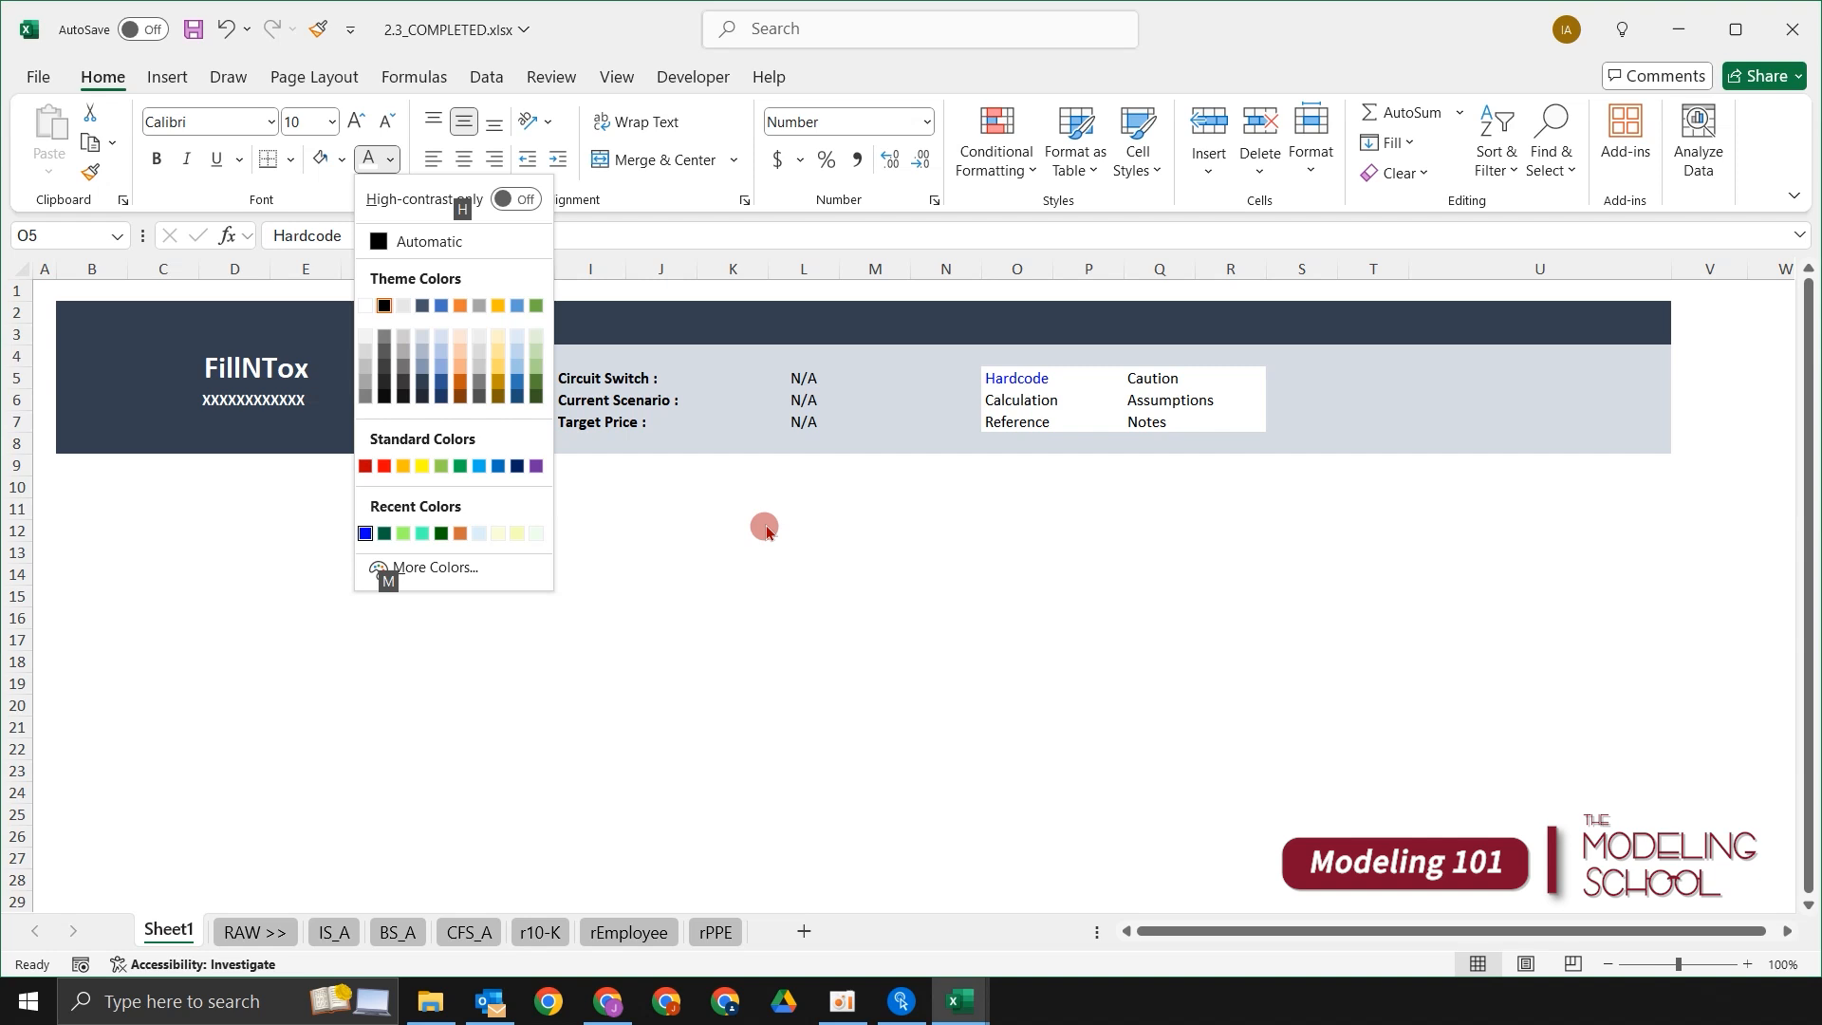
pyautogui.press('Return')
# Step: Try the recently used dark green font color on the Calculation label in O6
pyautogui.press('Down')
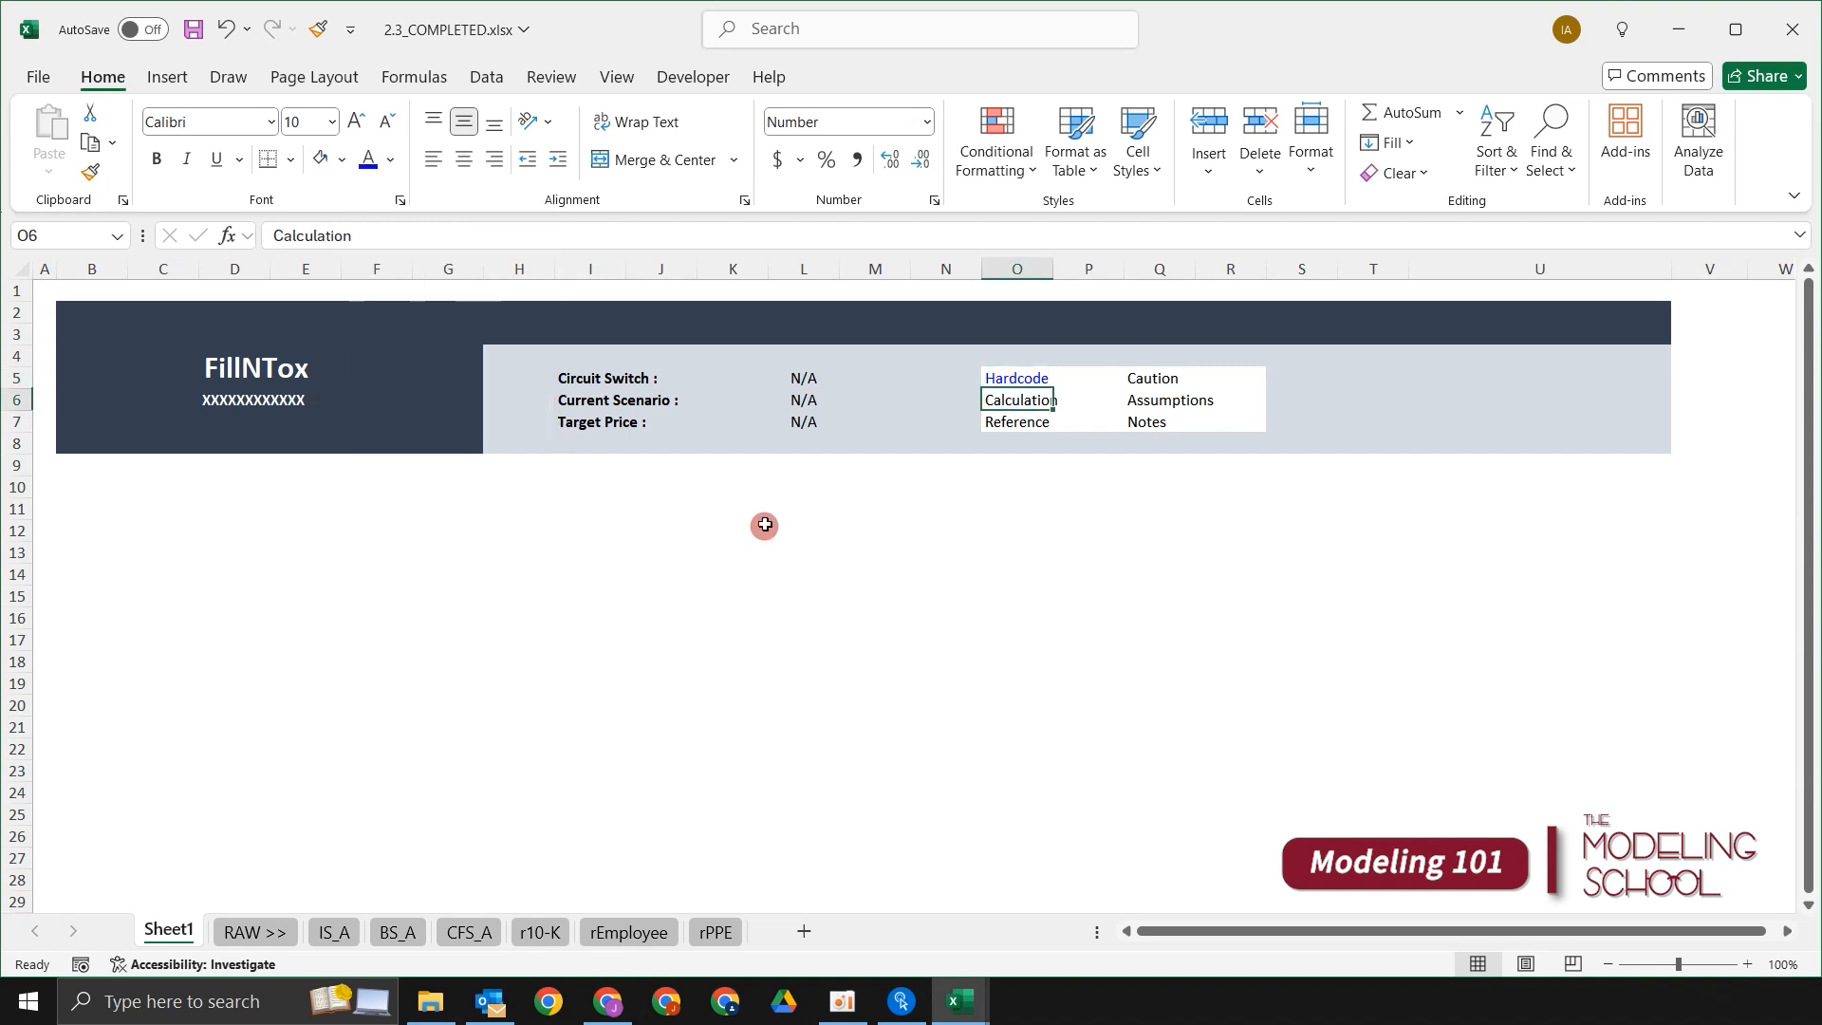
pyautogui.press('alt')
pyautogui.press('h')
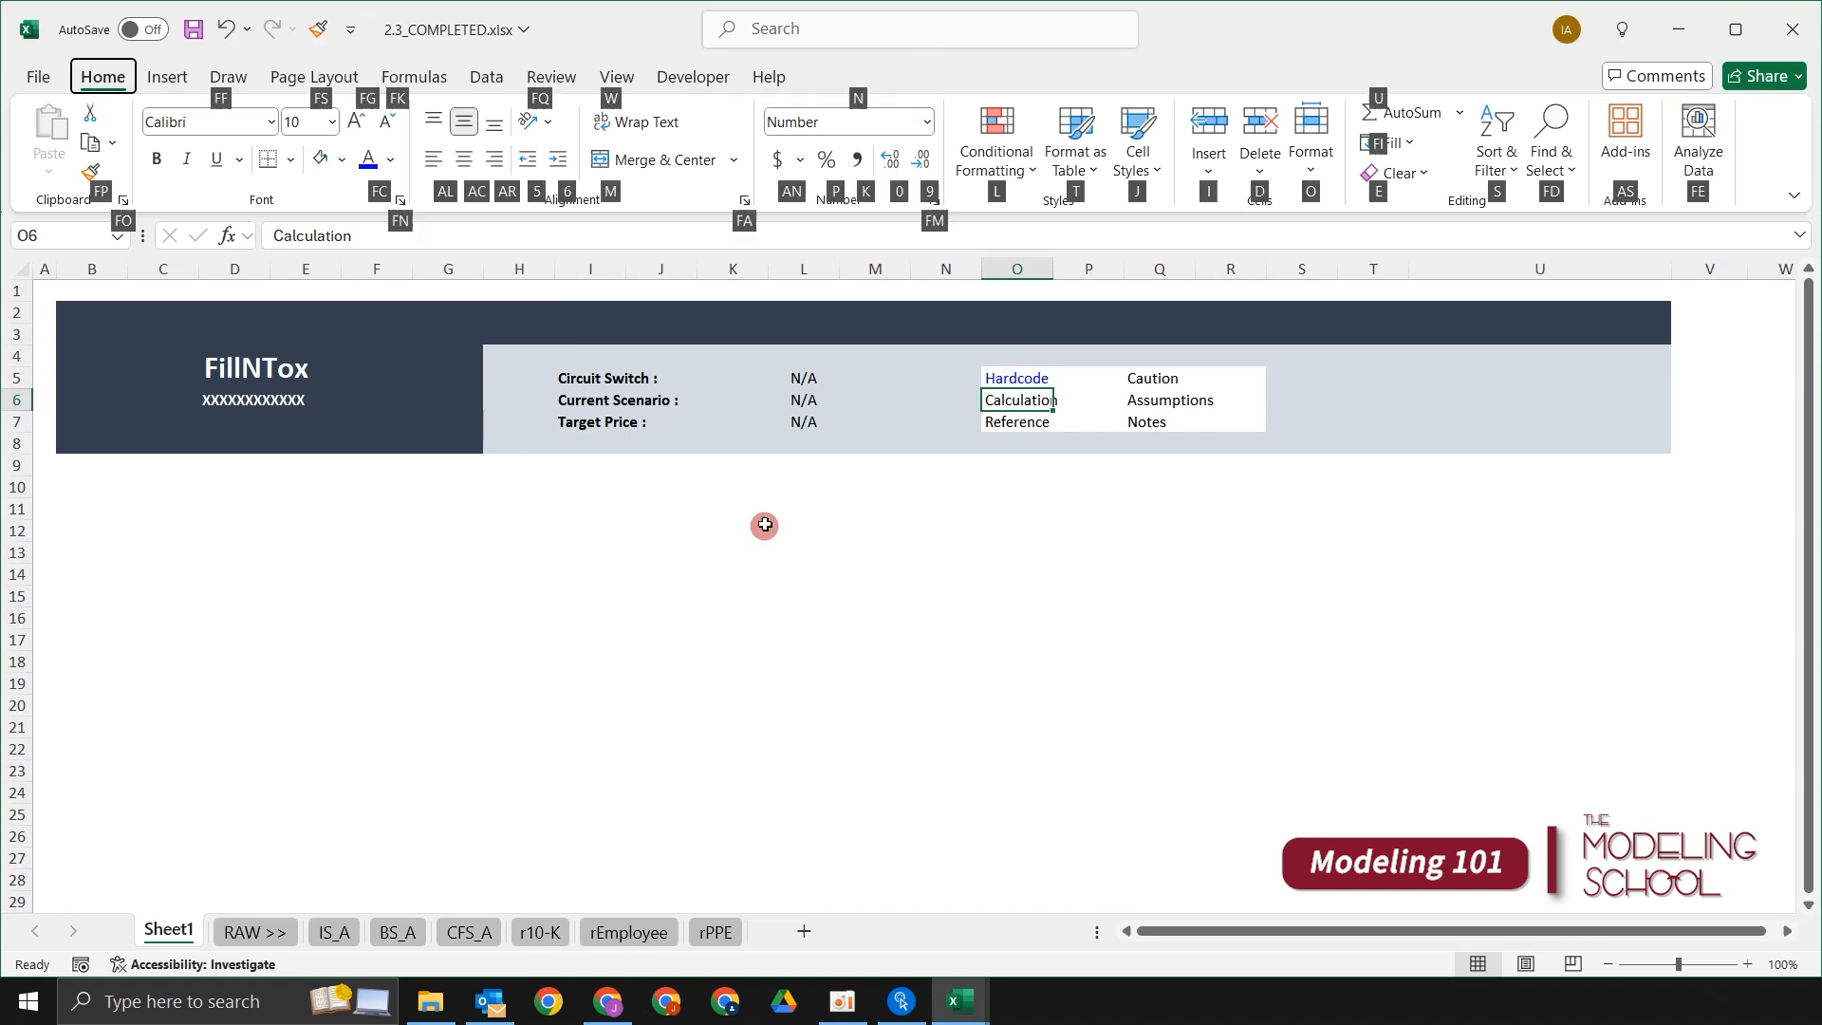
pyautogui.press('f')
pyautogui.press('c')
pyautogui.press('Down')
pyautogui.press('Down')
pyautogui.press('Down')
pyautogui.press('Down')
pyautogui.press('Down')
pyautogui.press('Down')
pyautogui.press('Down')
pyautogui.press('Down')
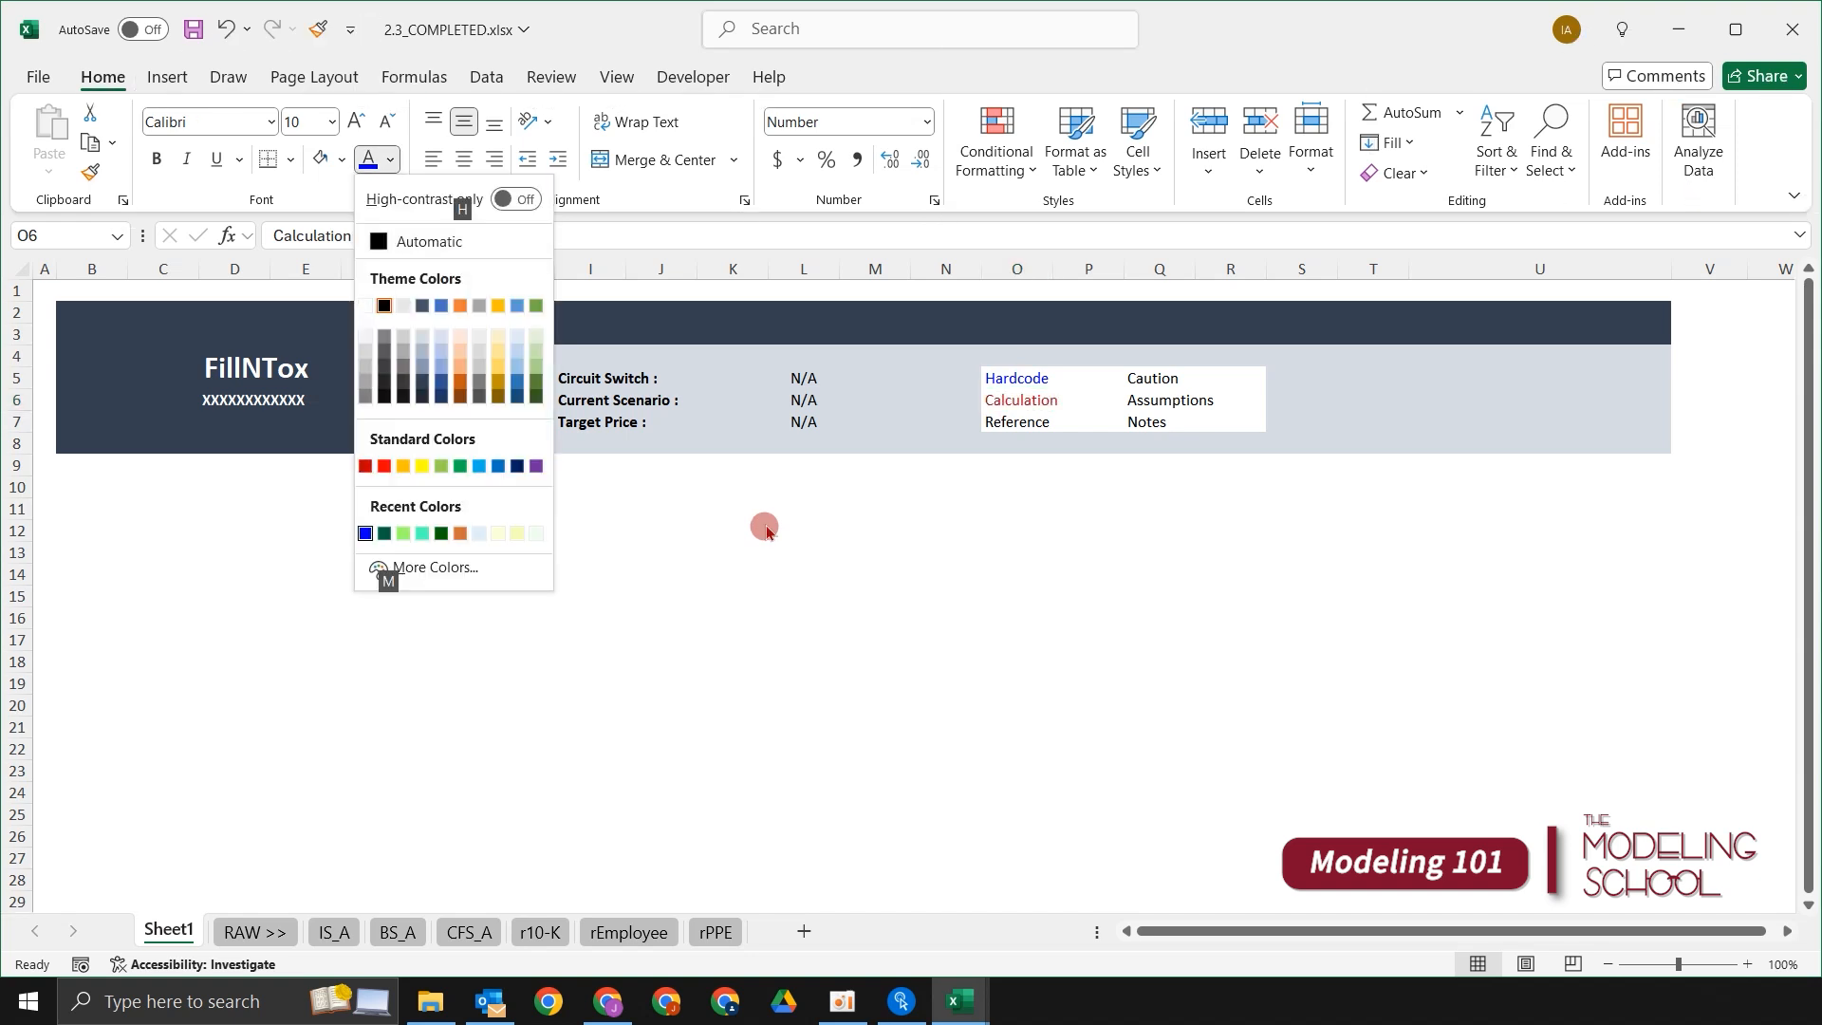
pyautogui.press('Right')
pyautogui.press('Return')
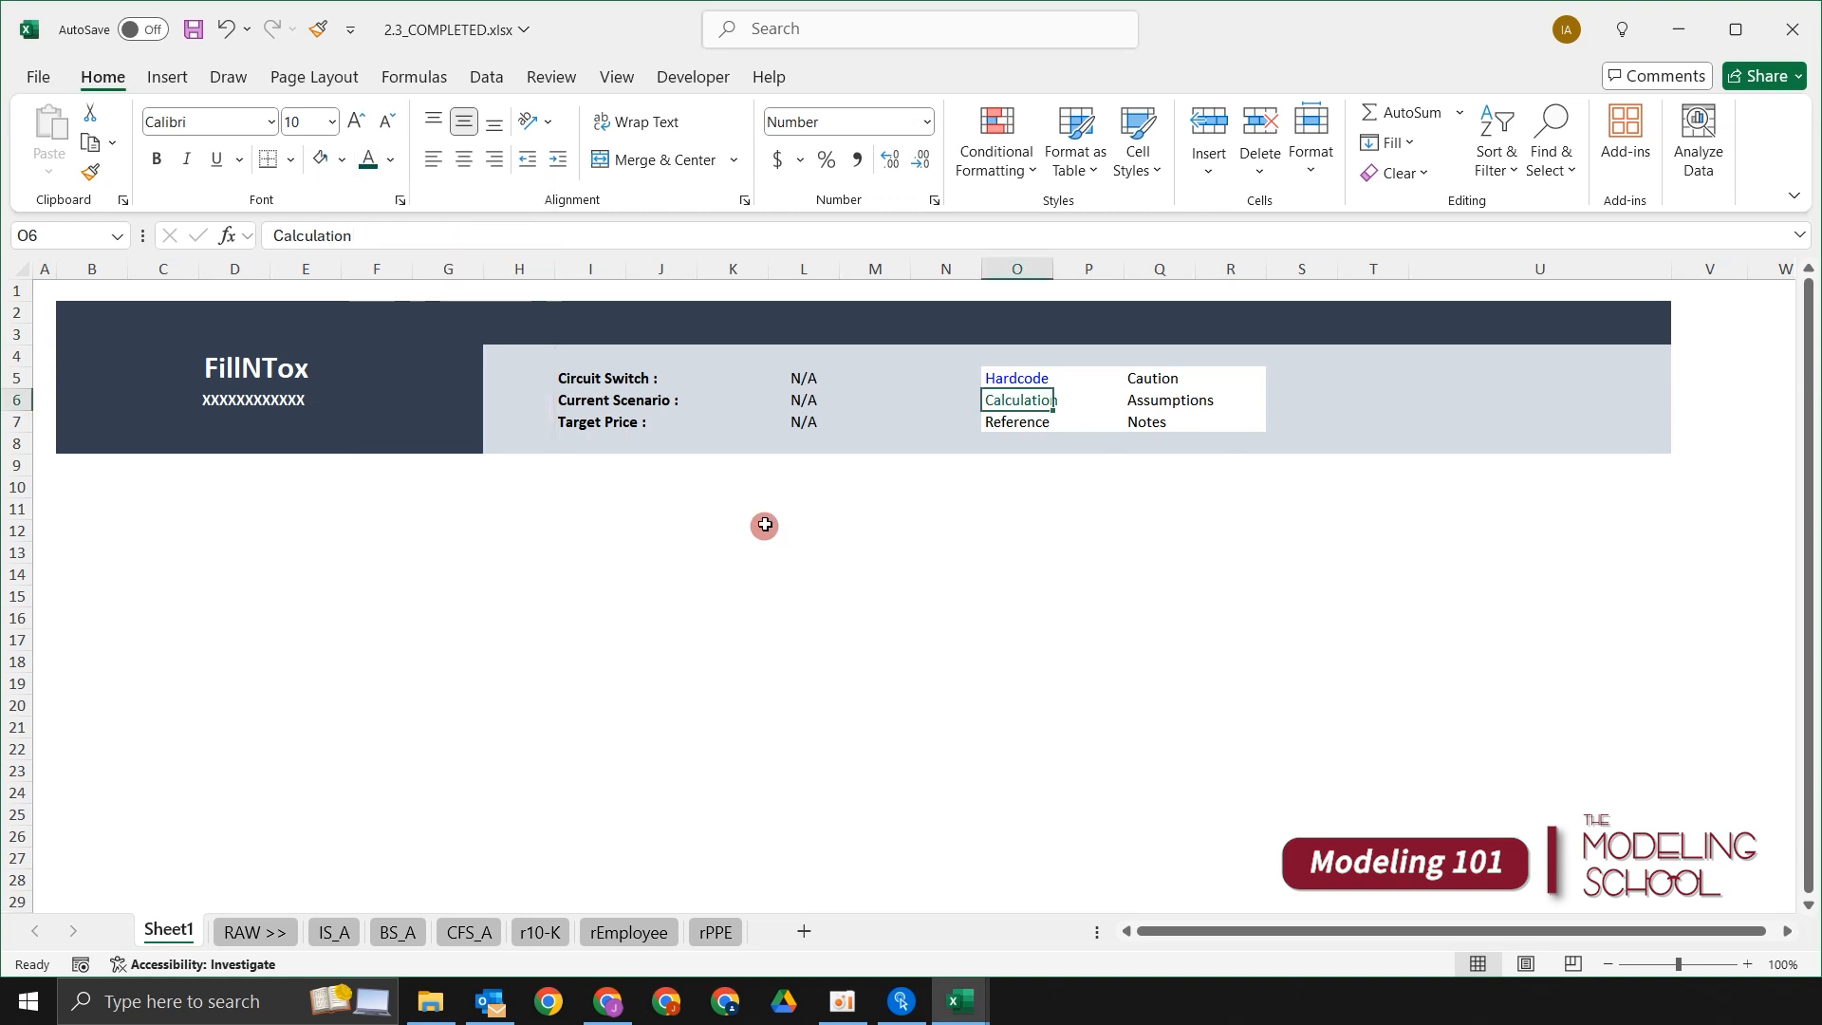
pyautogui.hotkey('ctrl', 'z')
# Step: Change the font color of the Reference label in O7 to the recently used dark green
pyautogui.press('Down')
pyautogui.hotkey('alt', 'h')
pyautogui.press('f')
pyautogui.press('c')
pyautogui.press('Up')
pyautogui.press('Up')
pyautogui.press('Up')
pyautogui.press('Left')
pyautogui.press('Right')
pyautogui.press('Right')
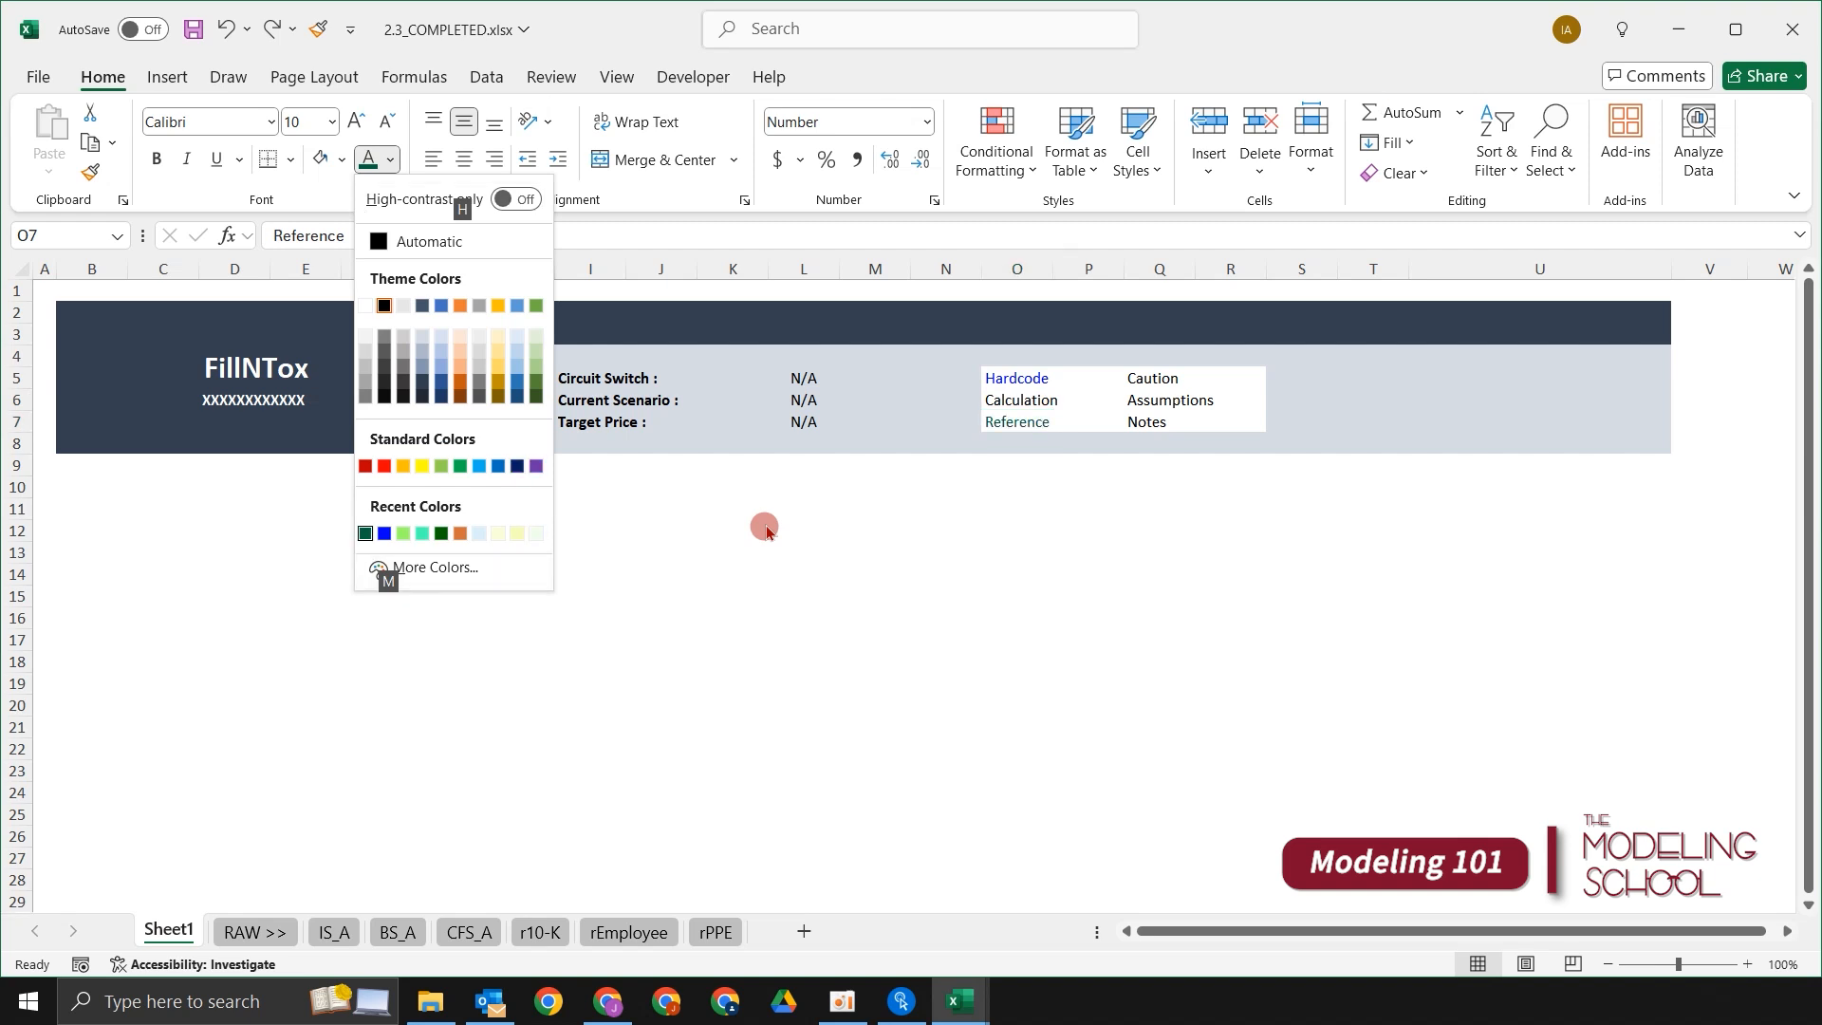
pyautogui.press('Return')
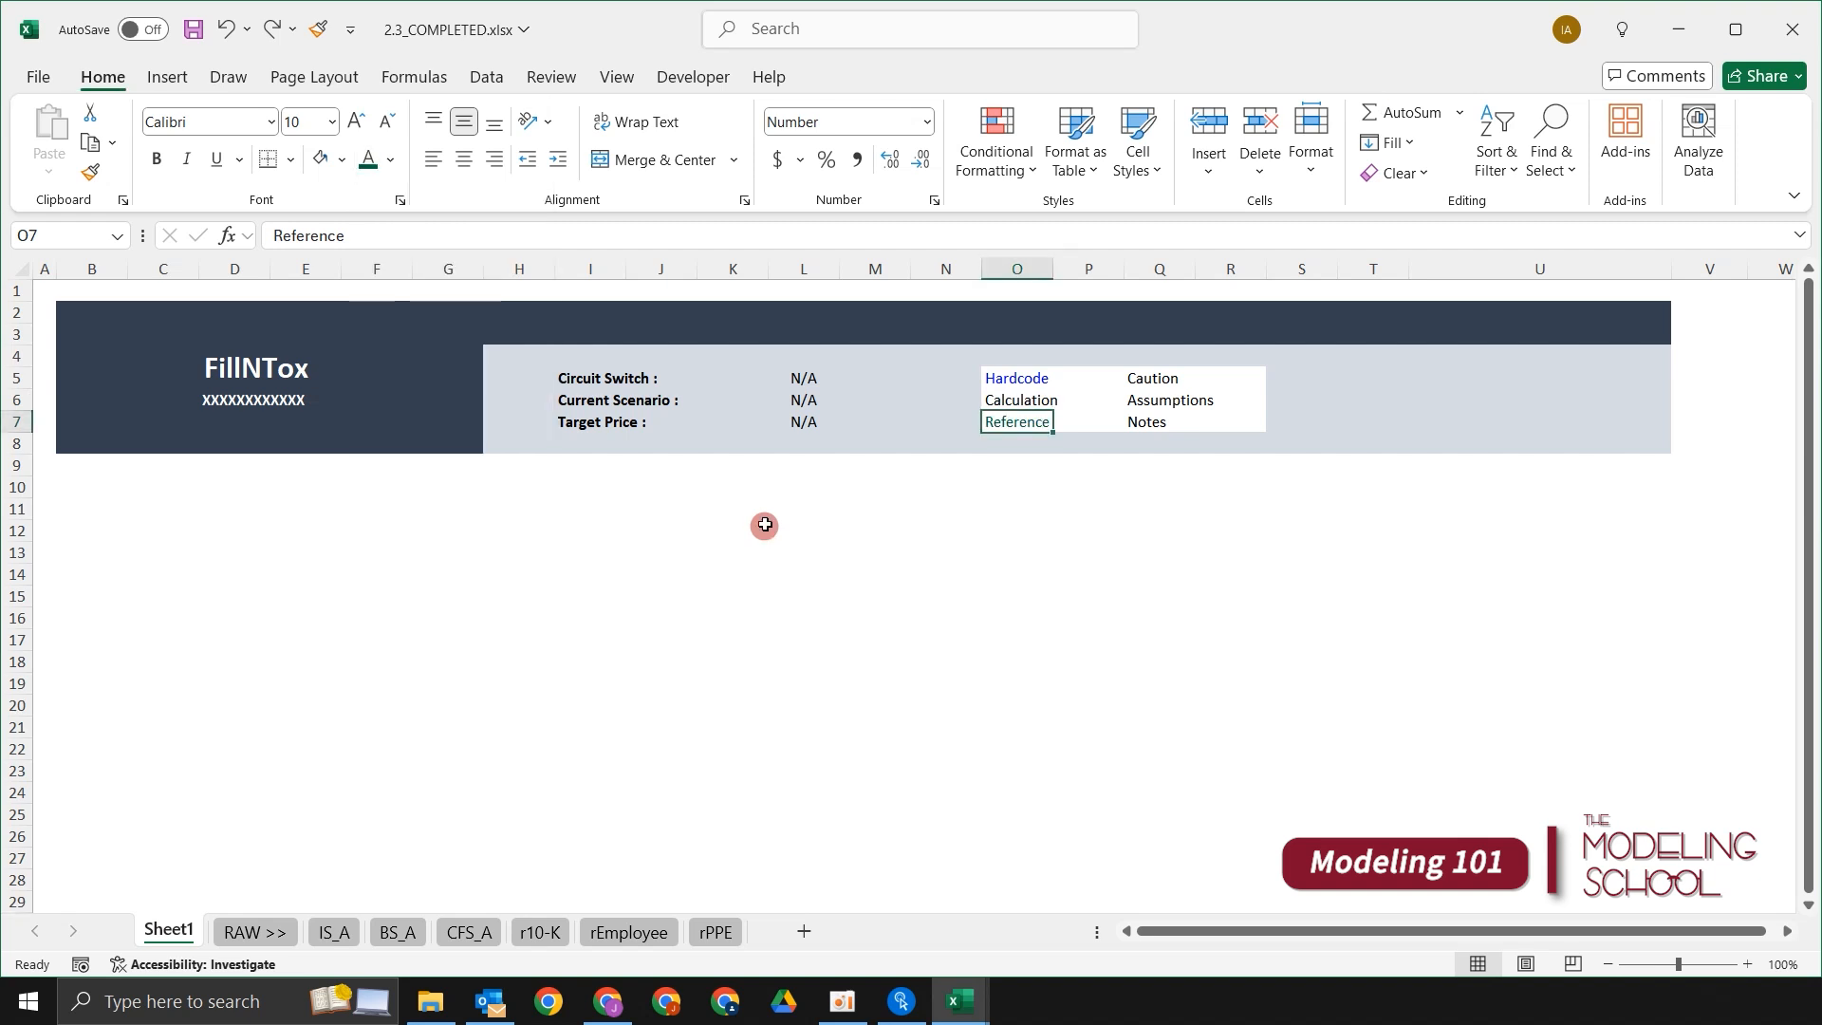
# Step: Change the font color of the Caution label in Q5 to the standard red
pyautogui.press('Right')
pyautogui.press('Right')
pyautogui.press('Up')
pyautogui.press('Up')
pyautogui.press('alt')
pyautogui.press('h')
pyautogui.press('f')
pyautogui.press('c')
pyautogui.press('Up')
pyautogui.press('Up')
pyautogui.press('Up')
pyautogui.press('Up')
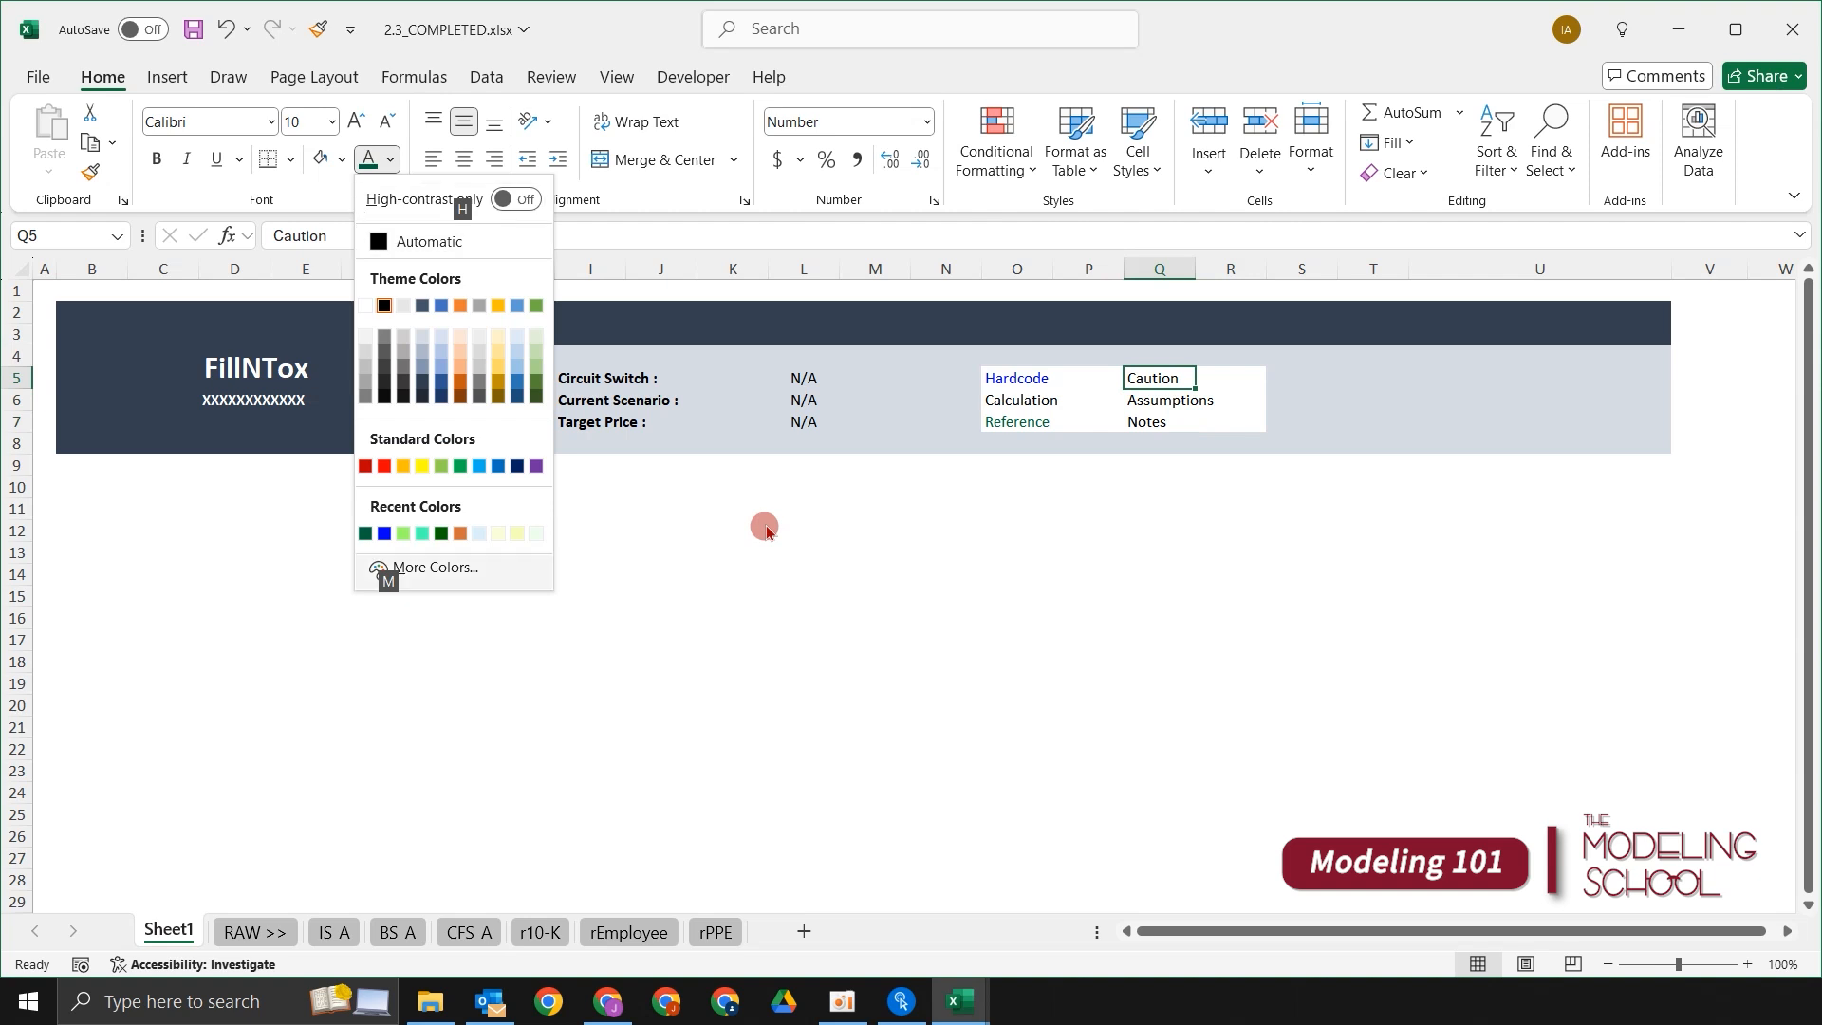
pyautogui.press('Right')
pyautogui.press('Right')
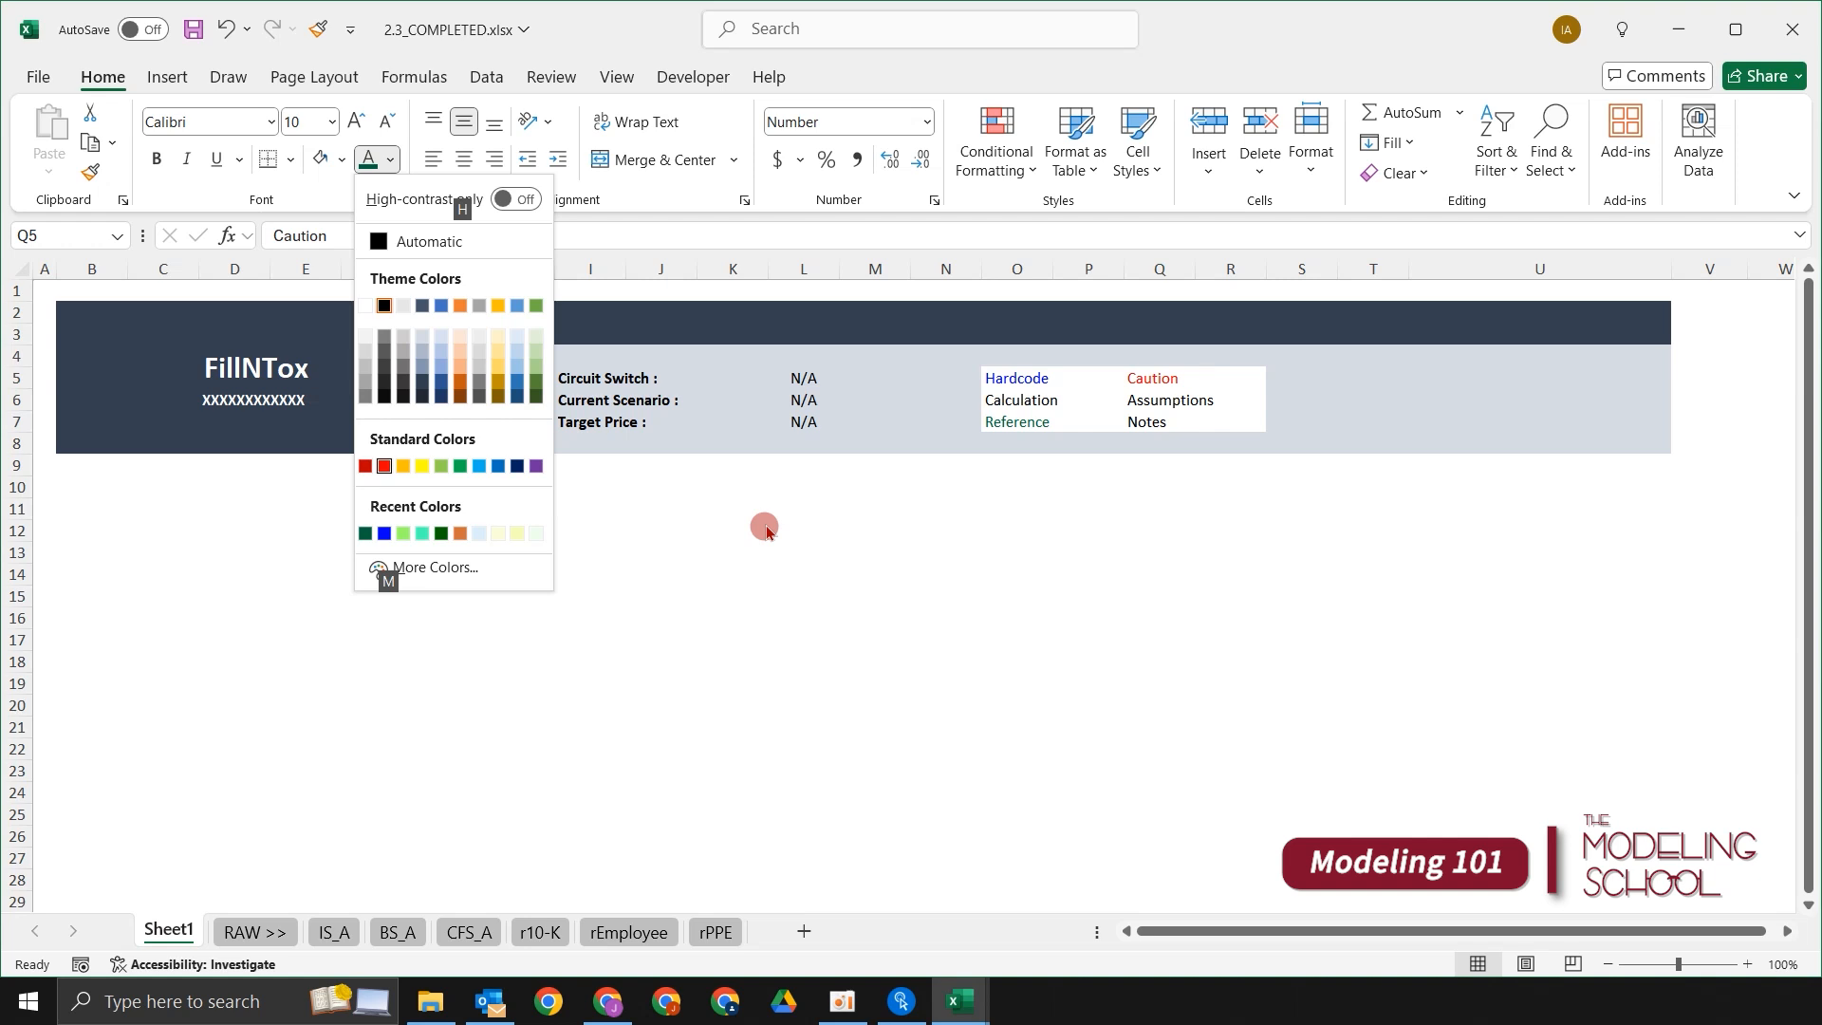
pyautogui.press('Return')
pyautogui.press('Down')
pyautogui.press('Down')
pyautogui.press('Right')
pyautogui.press('Right')
pyautogui.press('Left')
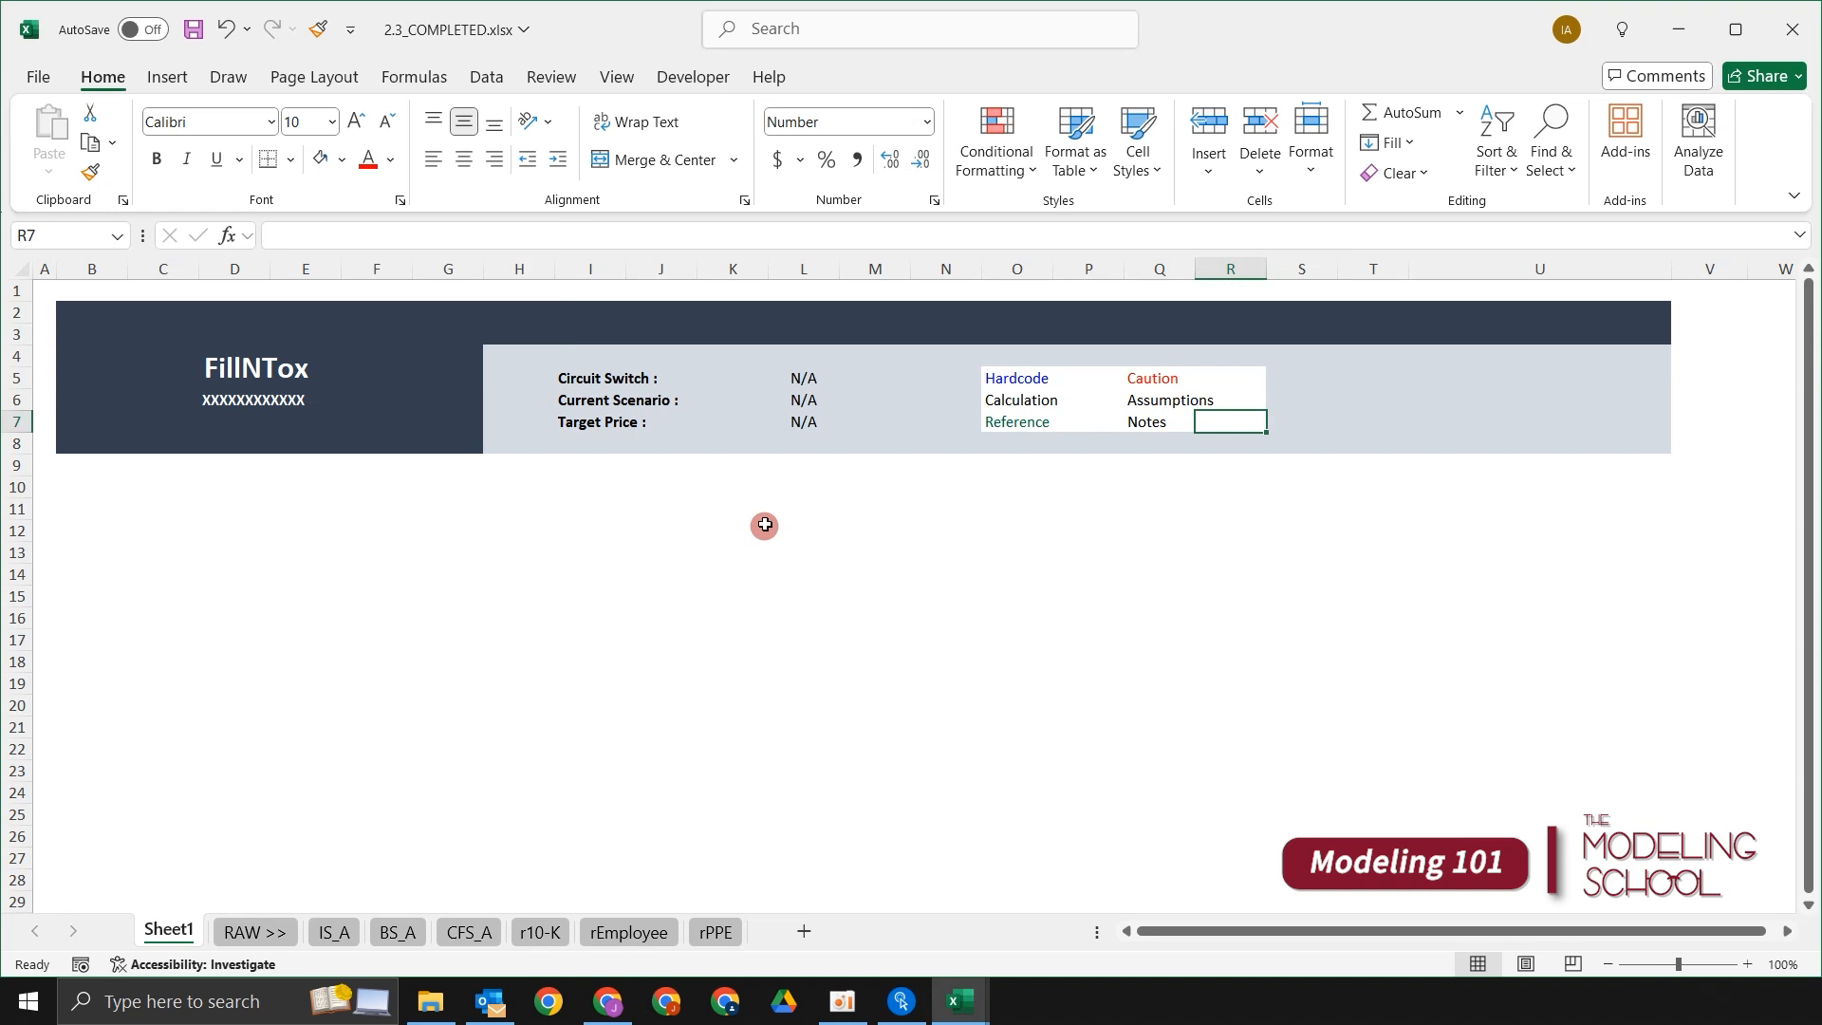
pyautogui.press('Up')
pyautogui.press('Up')
pyautogui.press('Left')
pyautogui.press('Left')
pyautogui.press('Left')
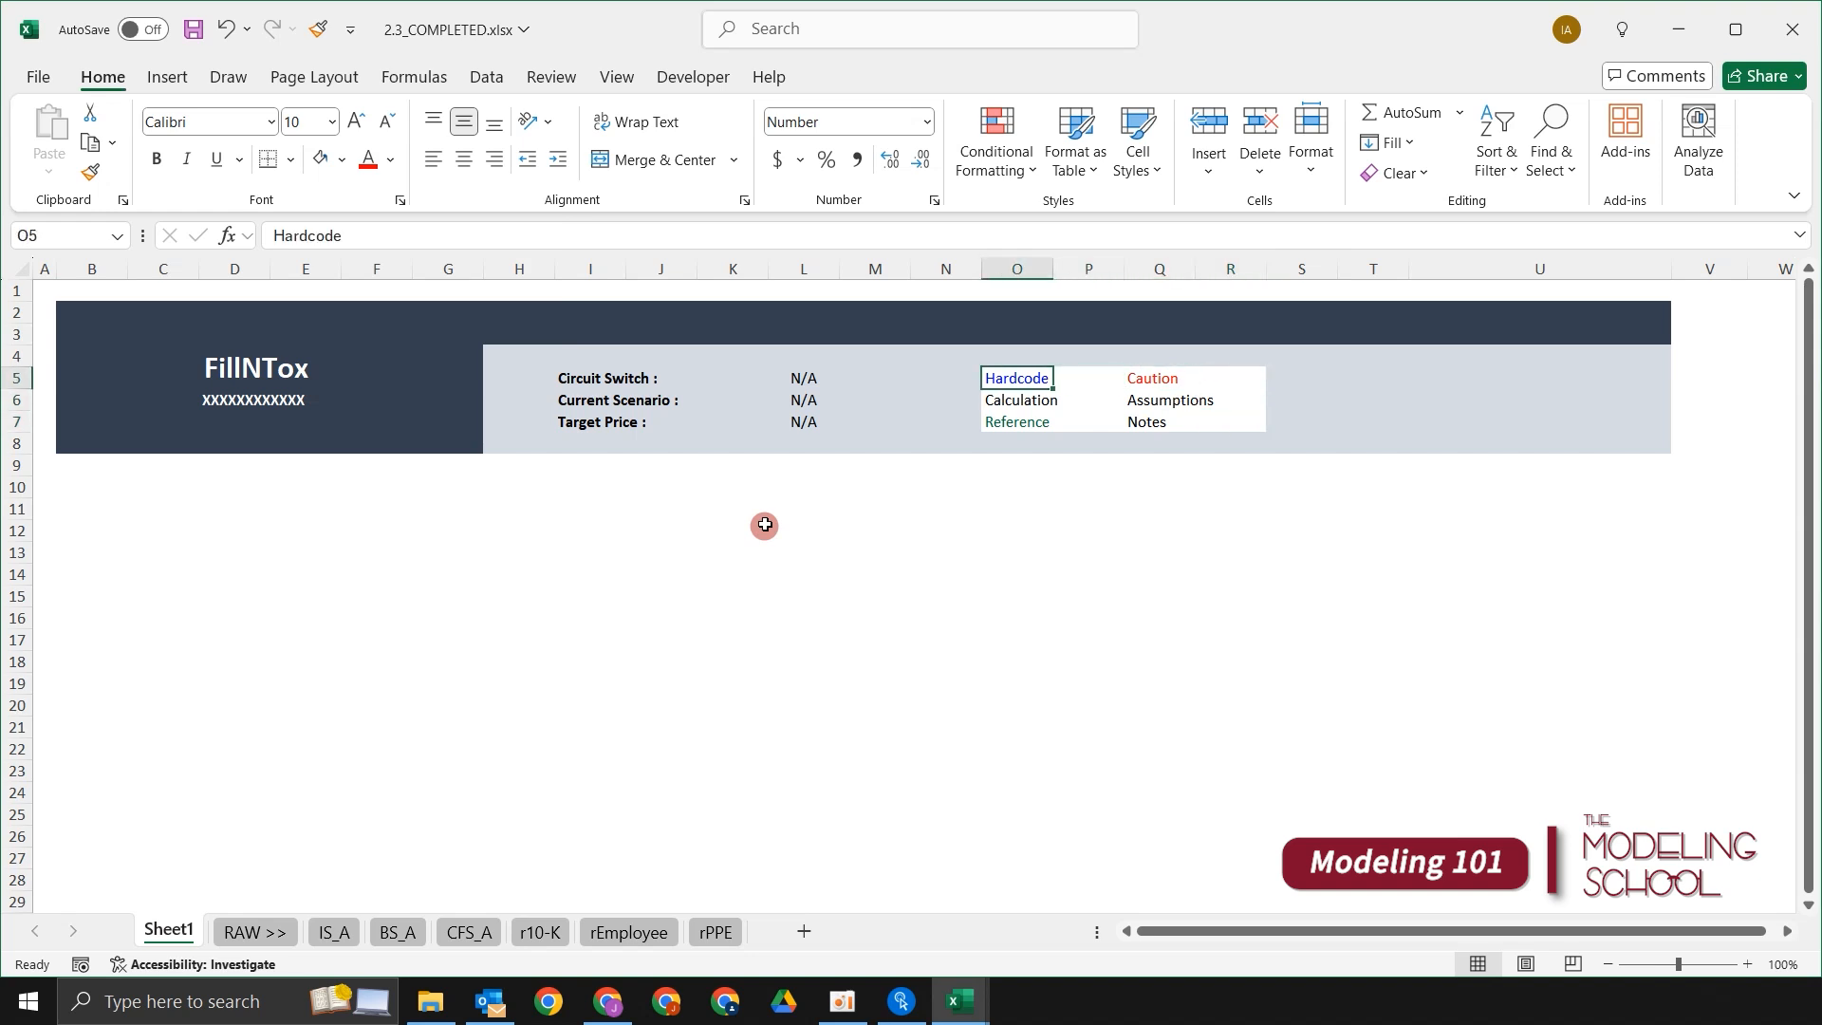
pyautogui.hotkey('shift', 'Down')
pyautogui.hotkey('shift', 'Down')
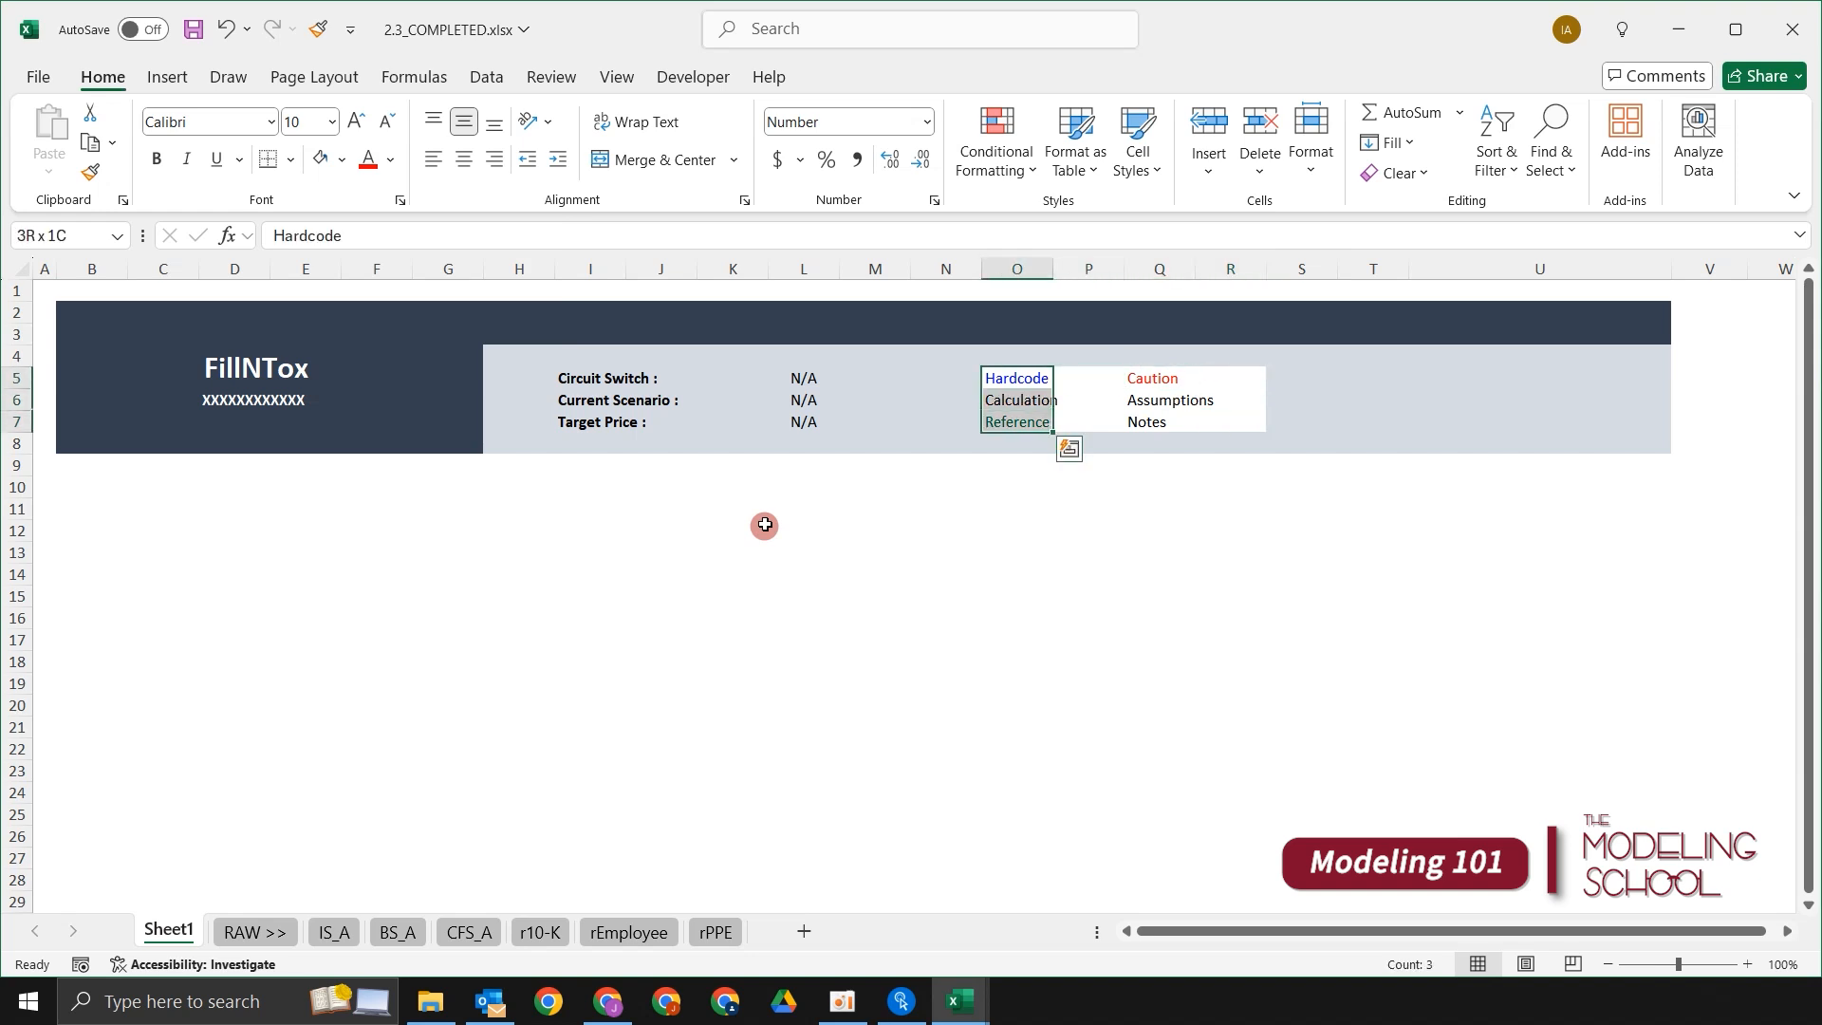
pyautogui.hotkey('shift', 'Right')
pyautogui.hotkey('shift', 'Right')
pyautogui.hotkey('shift', 'Right')
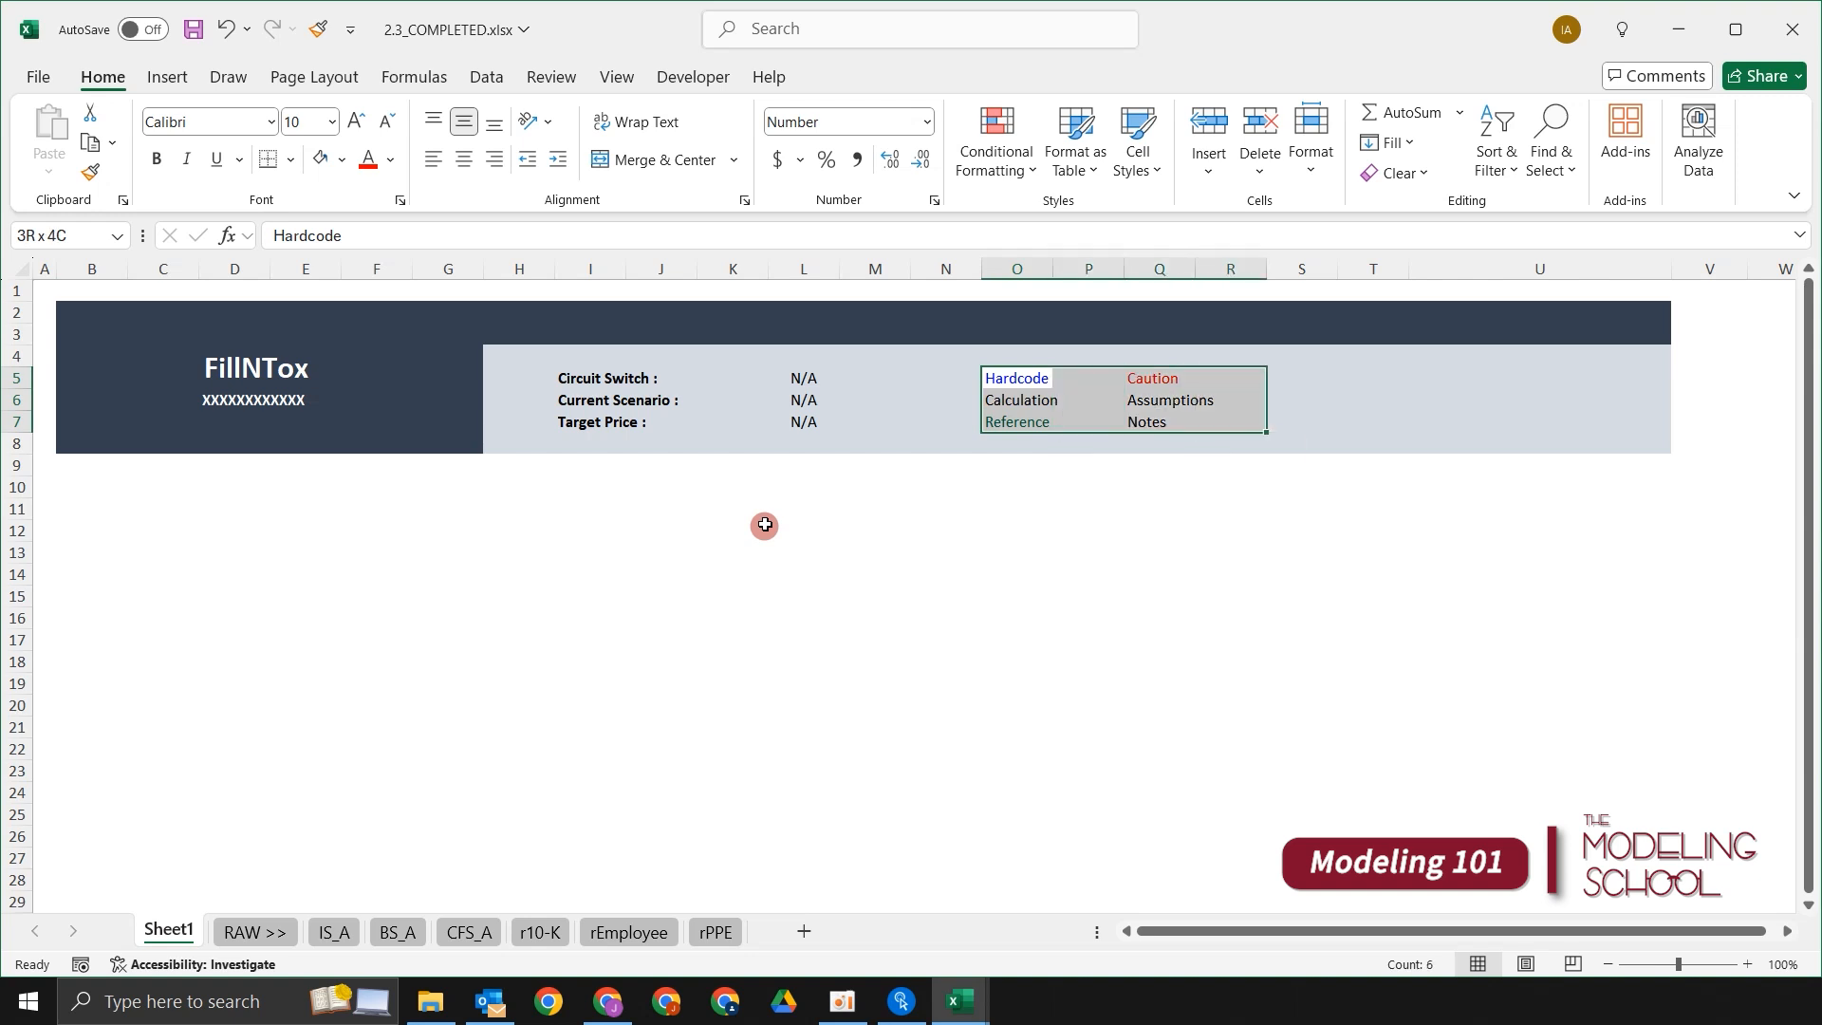
pyautogui.press('Left')
pyautogui.press('Right')
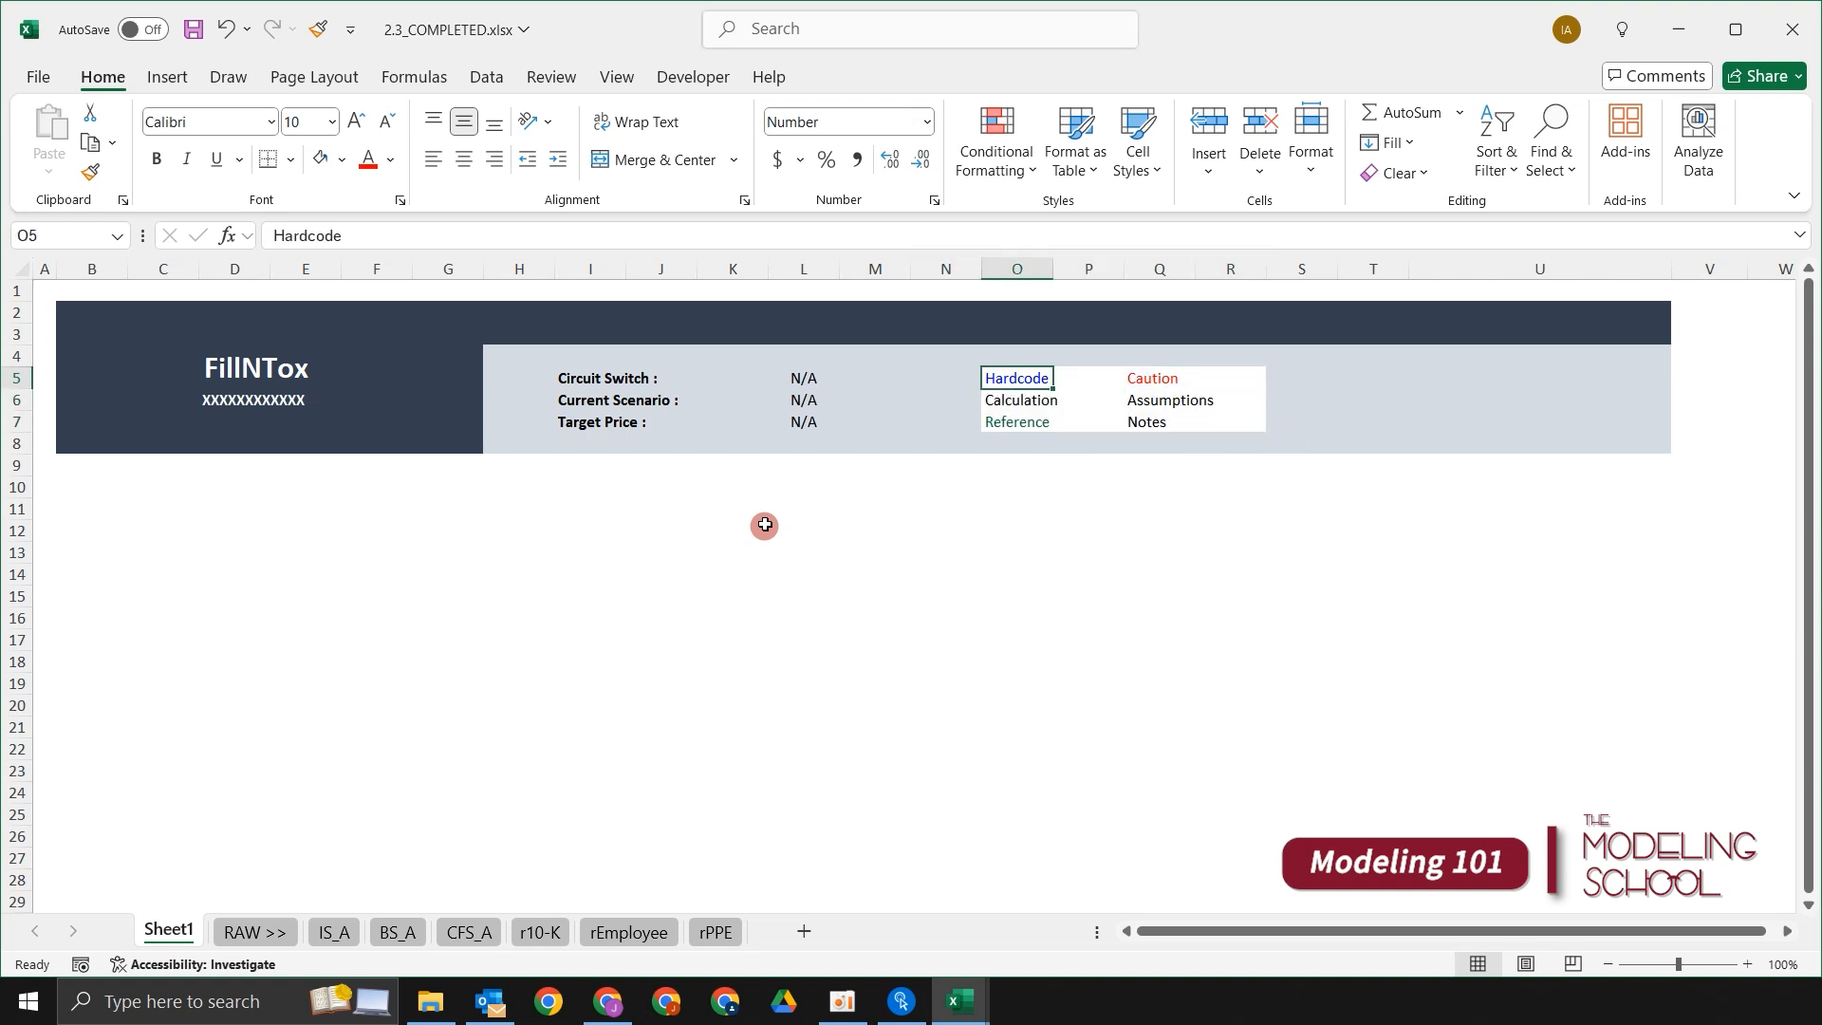
pyautogui.hotkey('shift', 'Down')
pyautogui.hotkey('shift', 'Down')
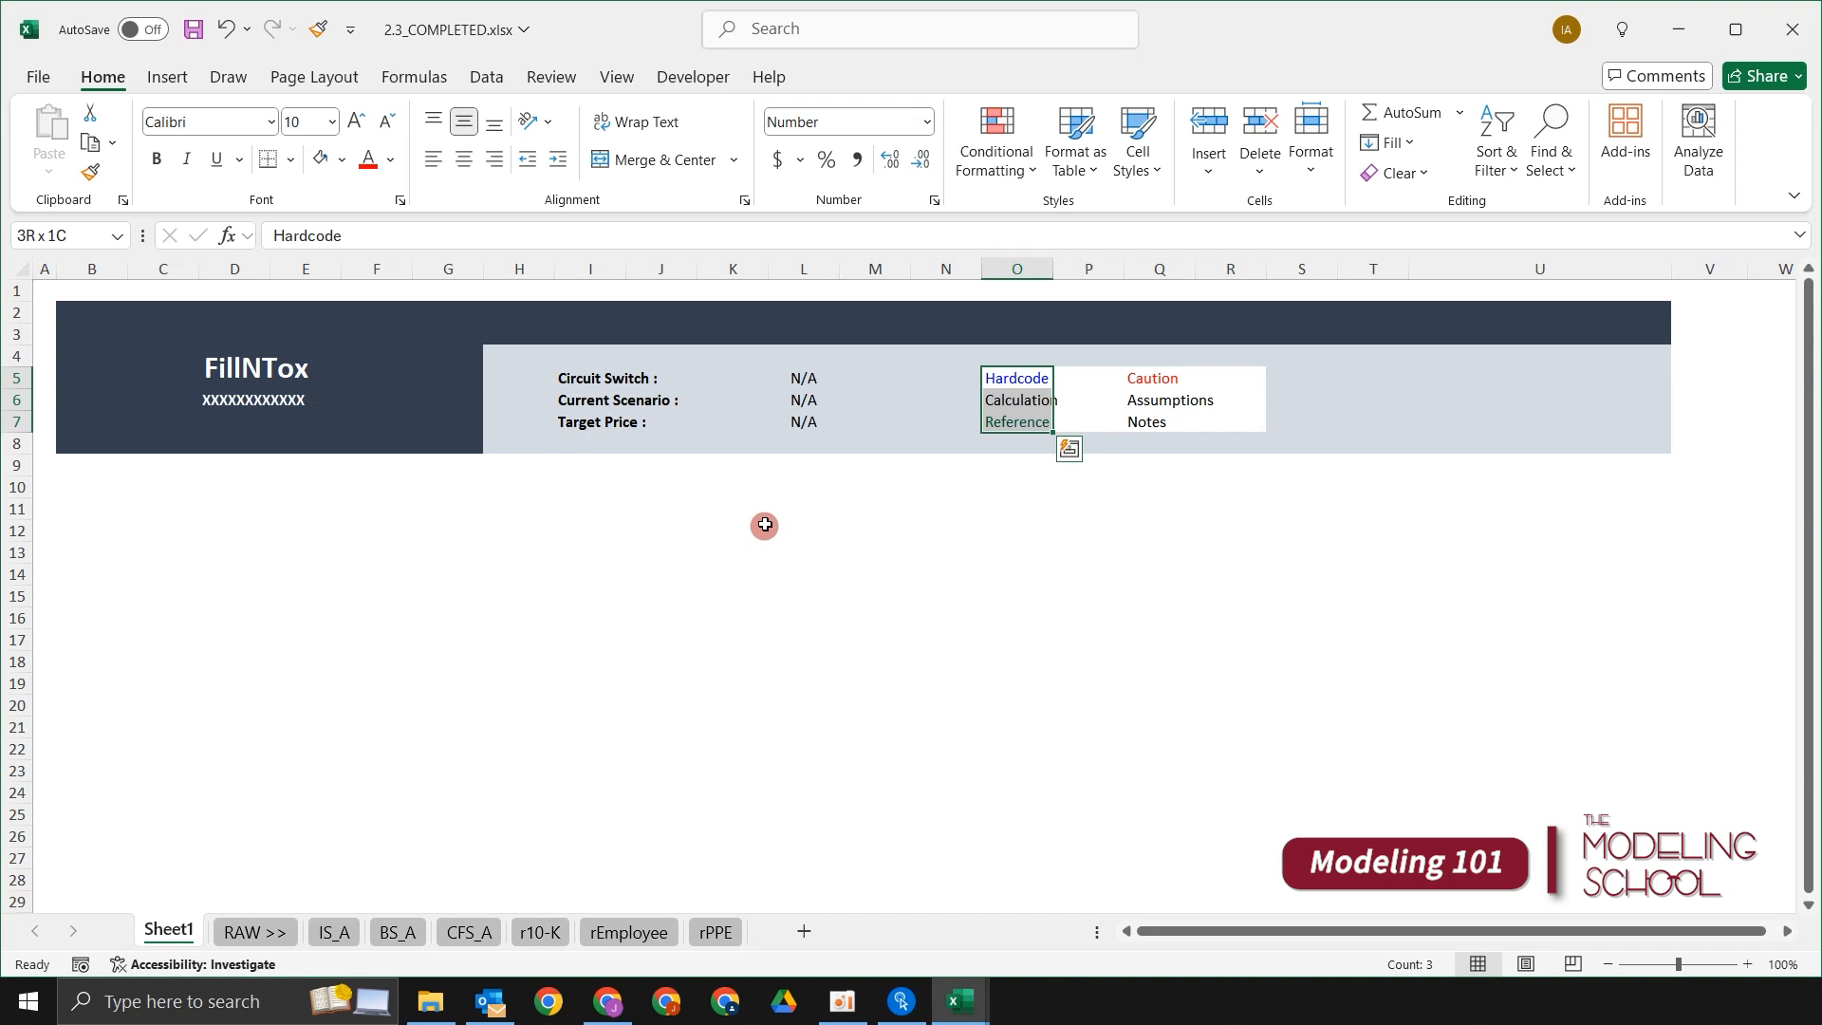
pyautogui.hotkey('shift', 'Right')
pyautogui.hotkey('shift', 'Right')
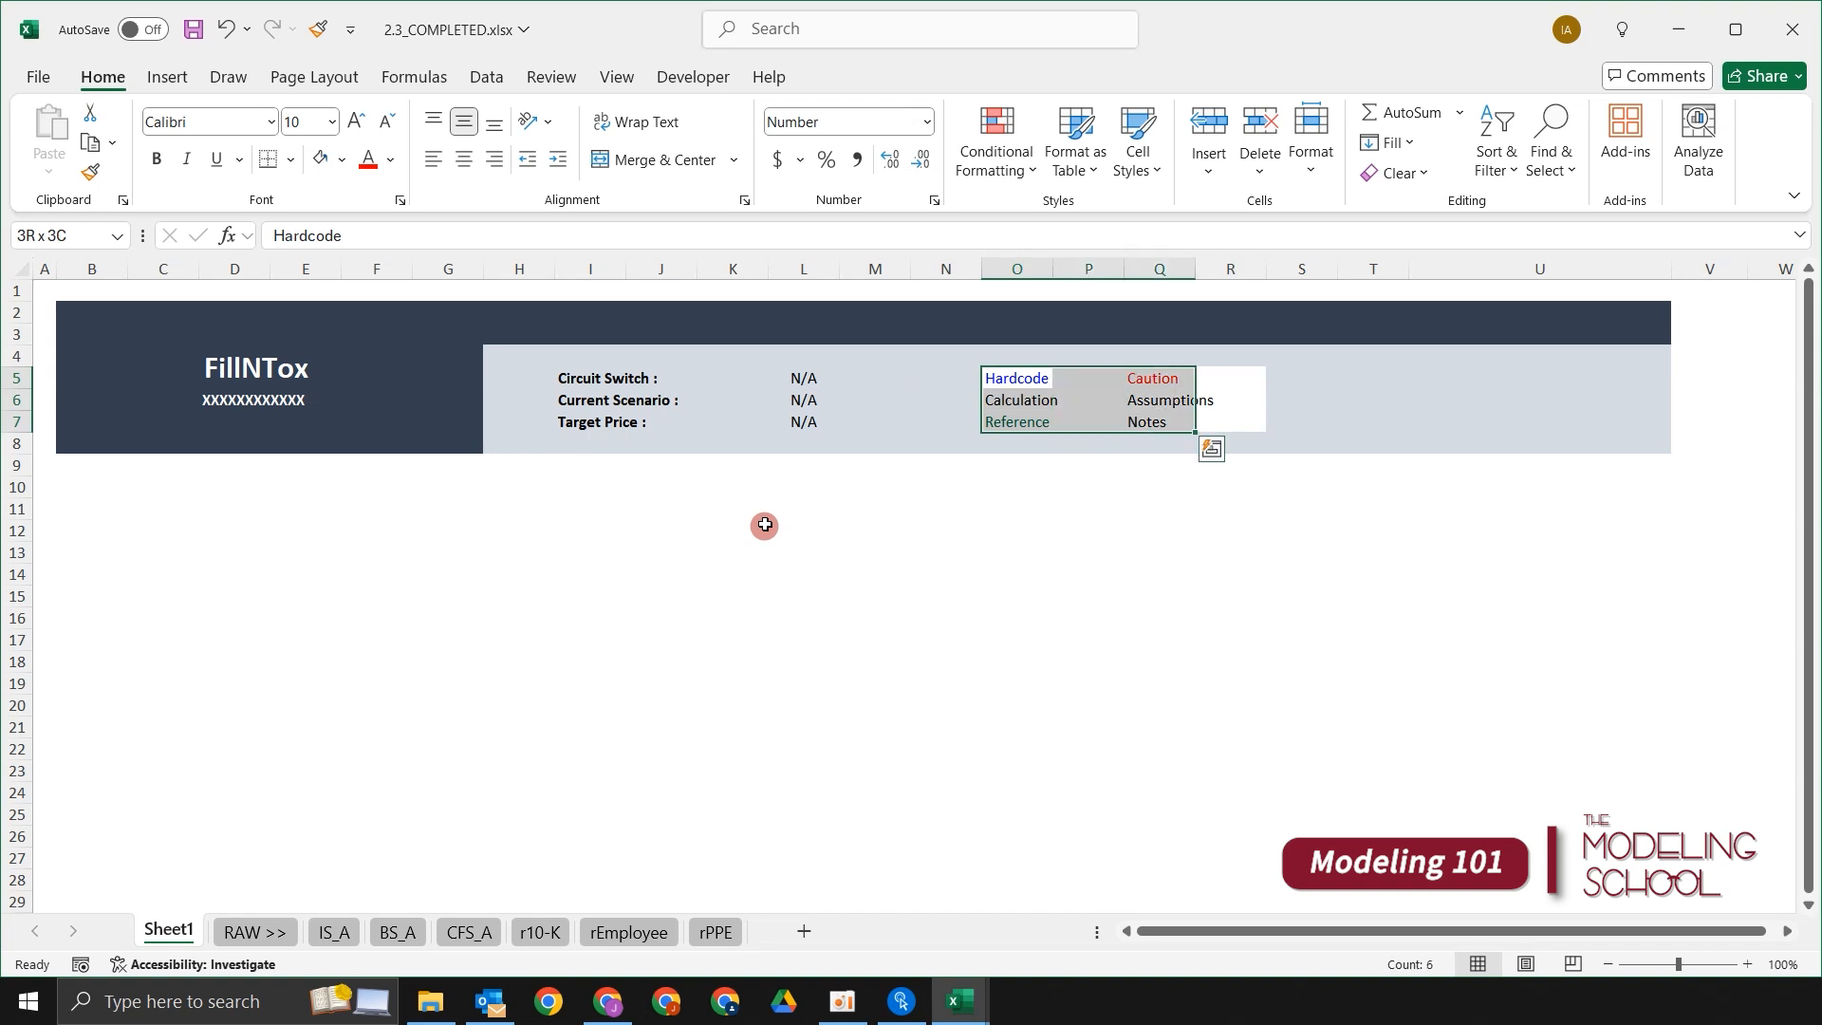
pyautogui.hotkey('shift', 'Right')
pyautogui.press('Right')
pyautogui.press('Left')
pyautogui.hotkey('shift', 'Down')
pyautogui.hotkey('shift', 'Right')
pyautogui.hotkey('shift', 'Down')
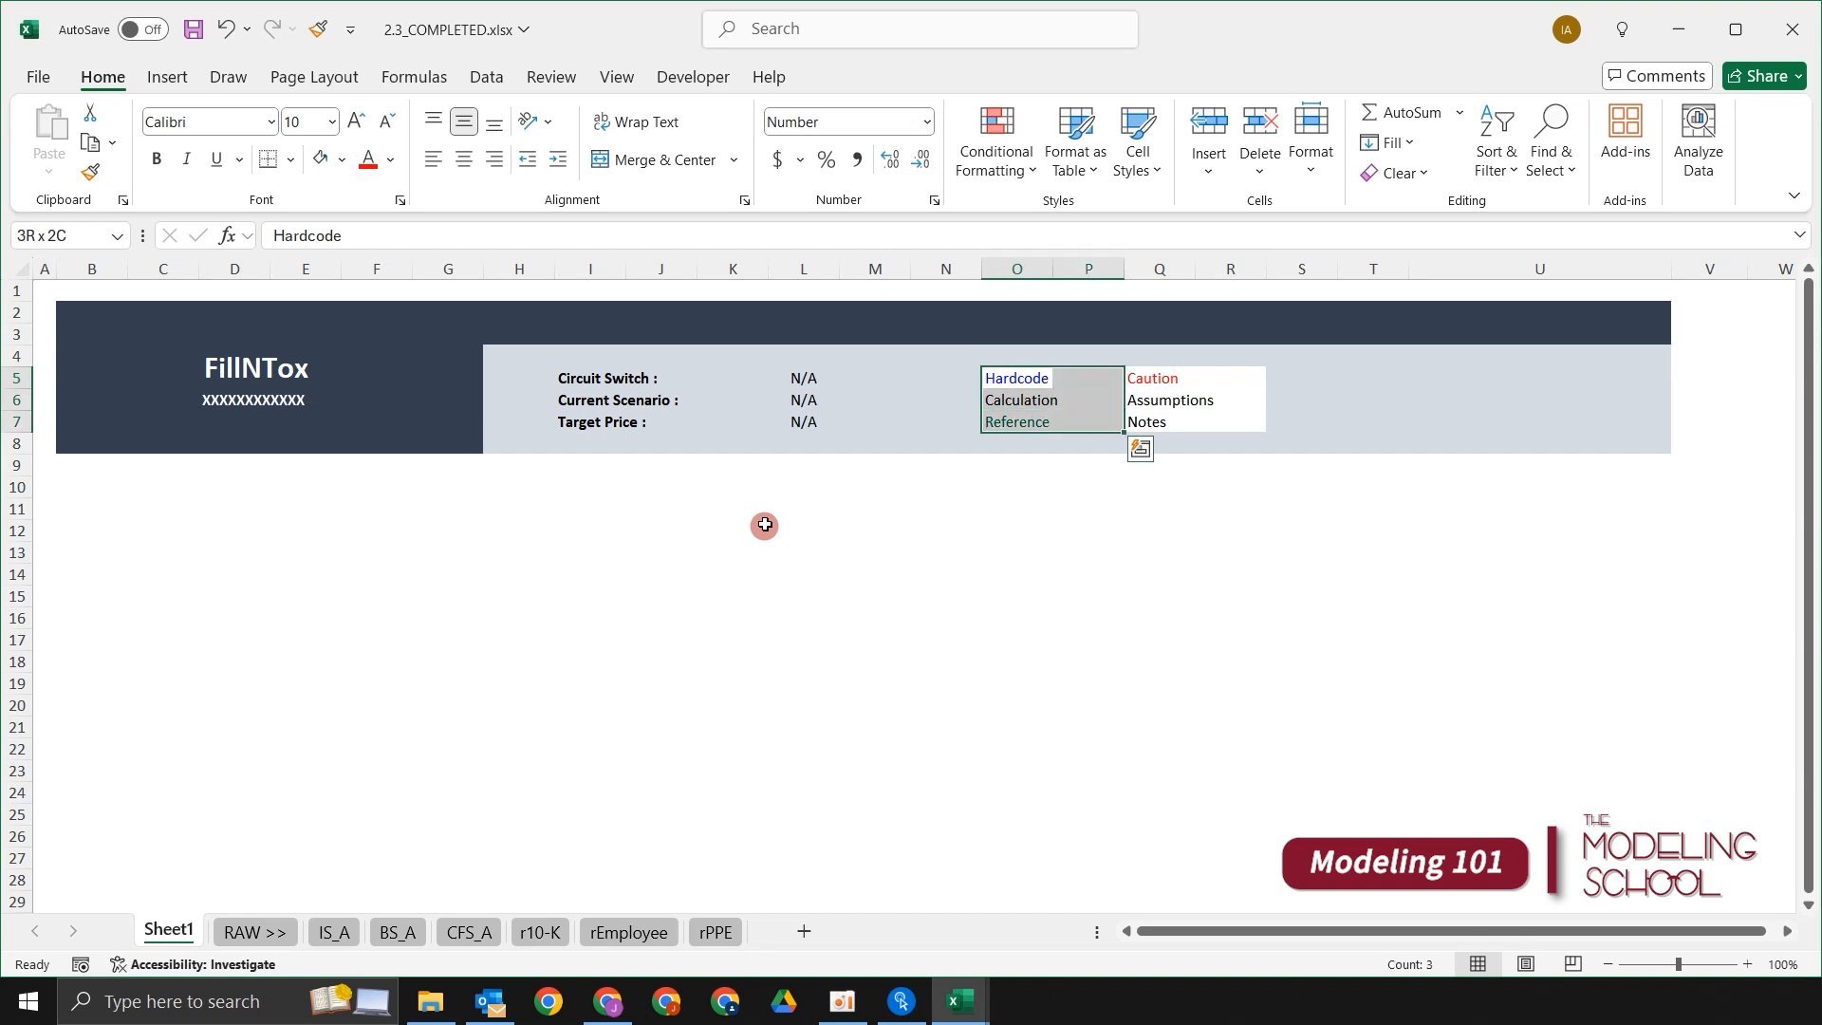
pyautogui.press('Right')
pyautogui.press('Left')
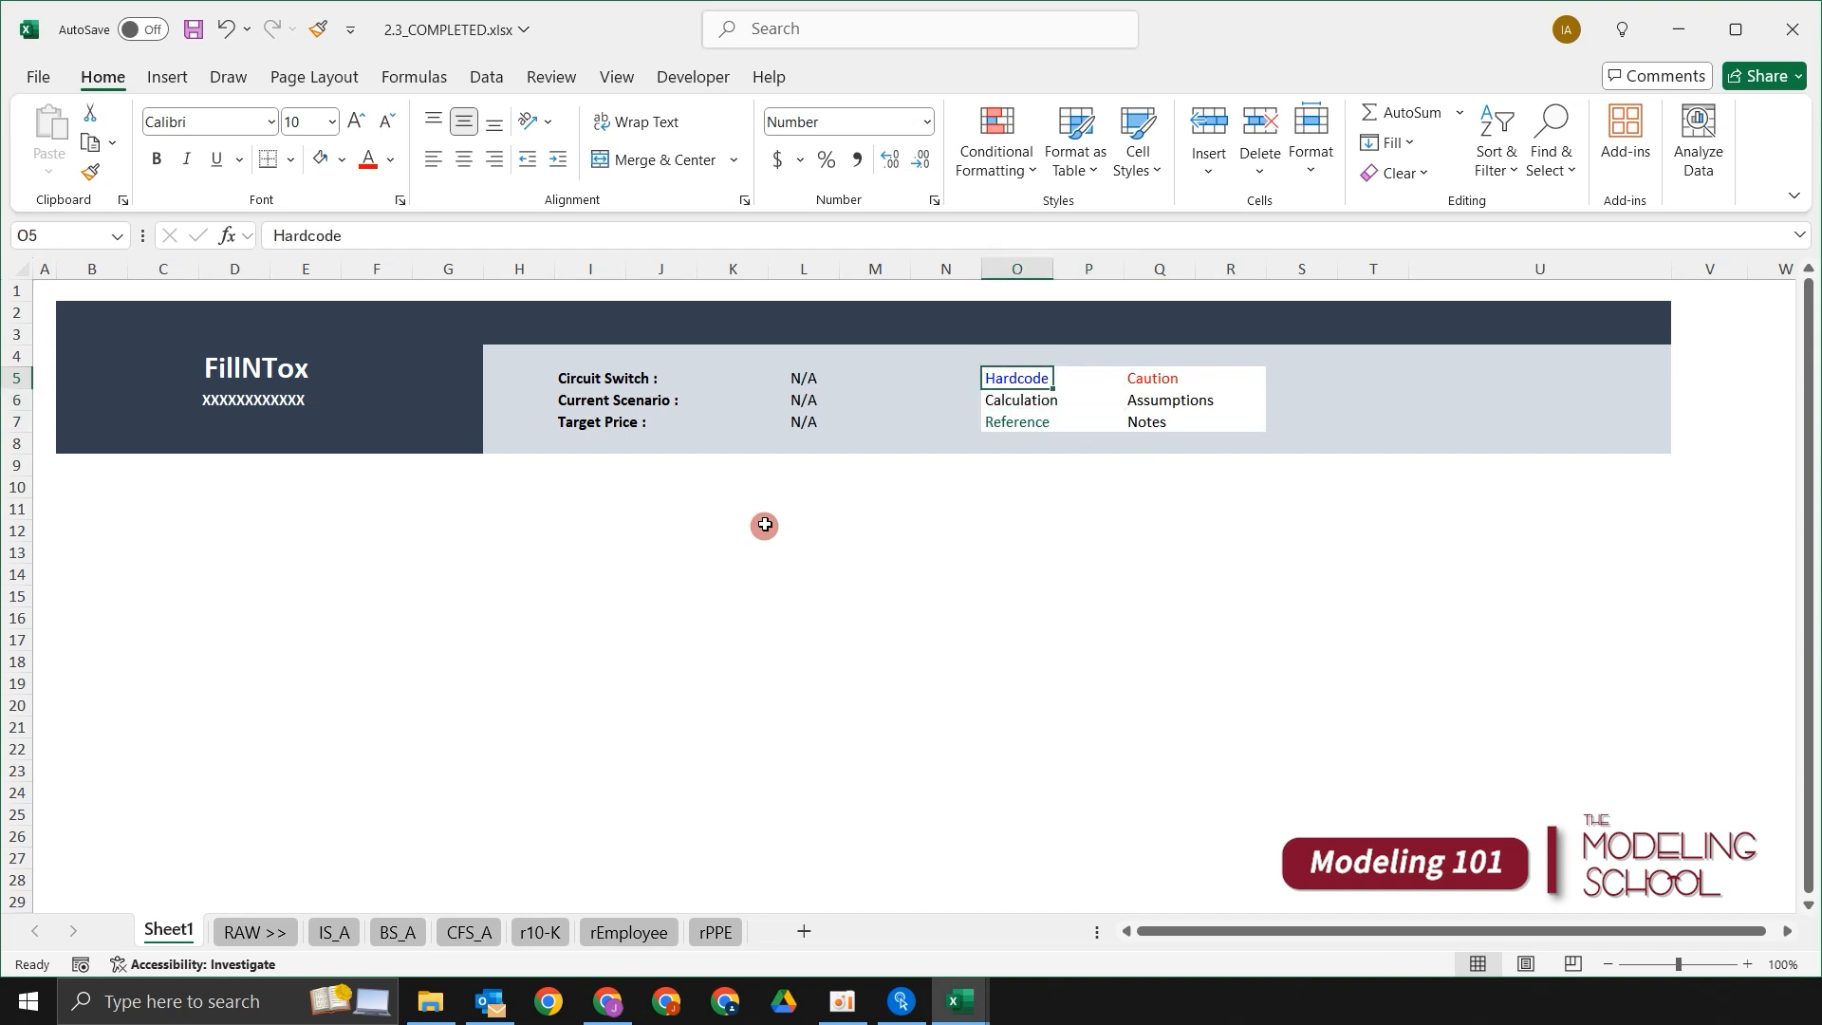
# Step: Set a thin solid outline border around the legend range O5:R7 in the cell formatting
pyautogui.hotkey('shift', 'Down')
pyautogui.hotkey('shift', 'Down')
pyautogui.hotkey('shift', 'Right')
pyautogui.hotkey('shift', 'Right')
pyautogui.hotkey('shift', 'Right')
pyautogui.press('Right')
pyautogui.press('Left')
pyautogui.hotkey('shift', 'Down')
pyautogui.hotkey('shift', 'Down')
pyautogui.hotkey('shift', 'Right')
pyautogui.hotkey('shift', 'Right')
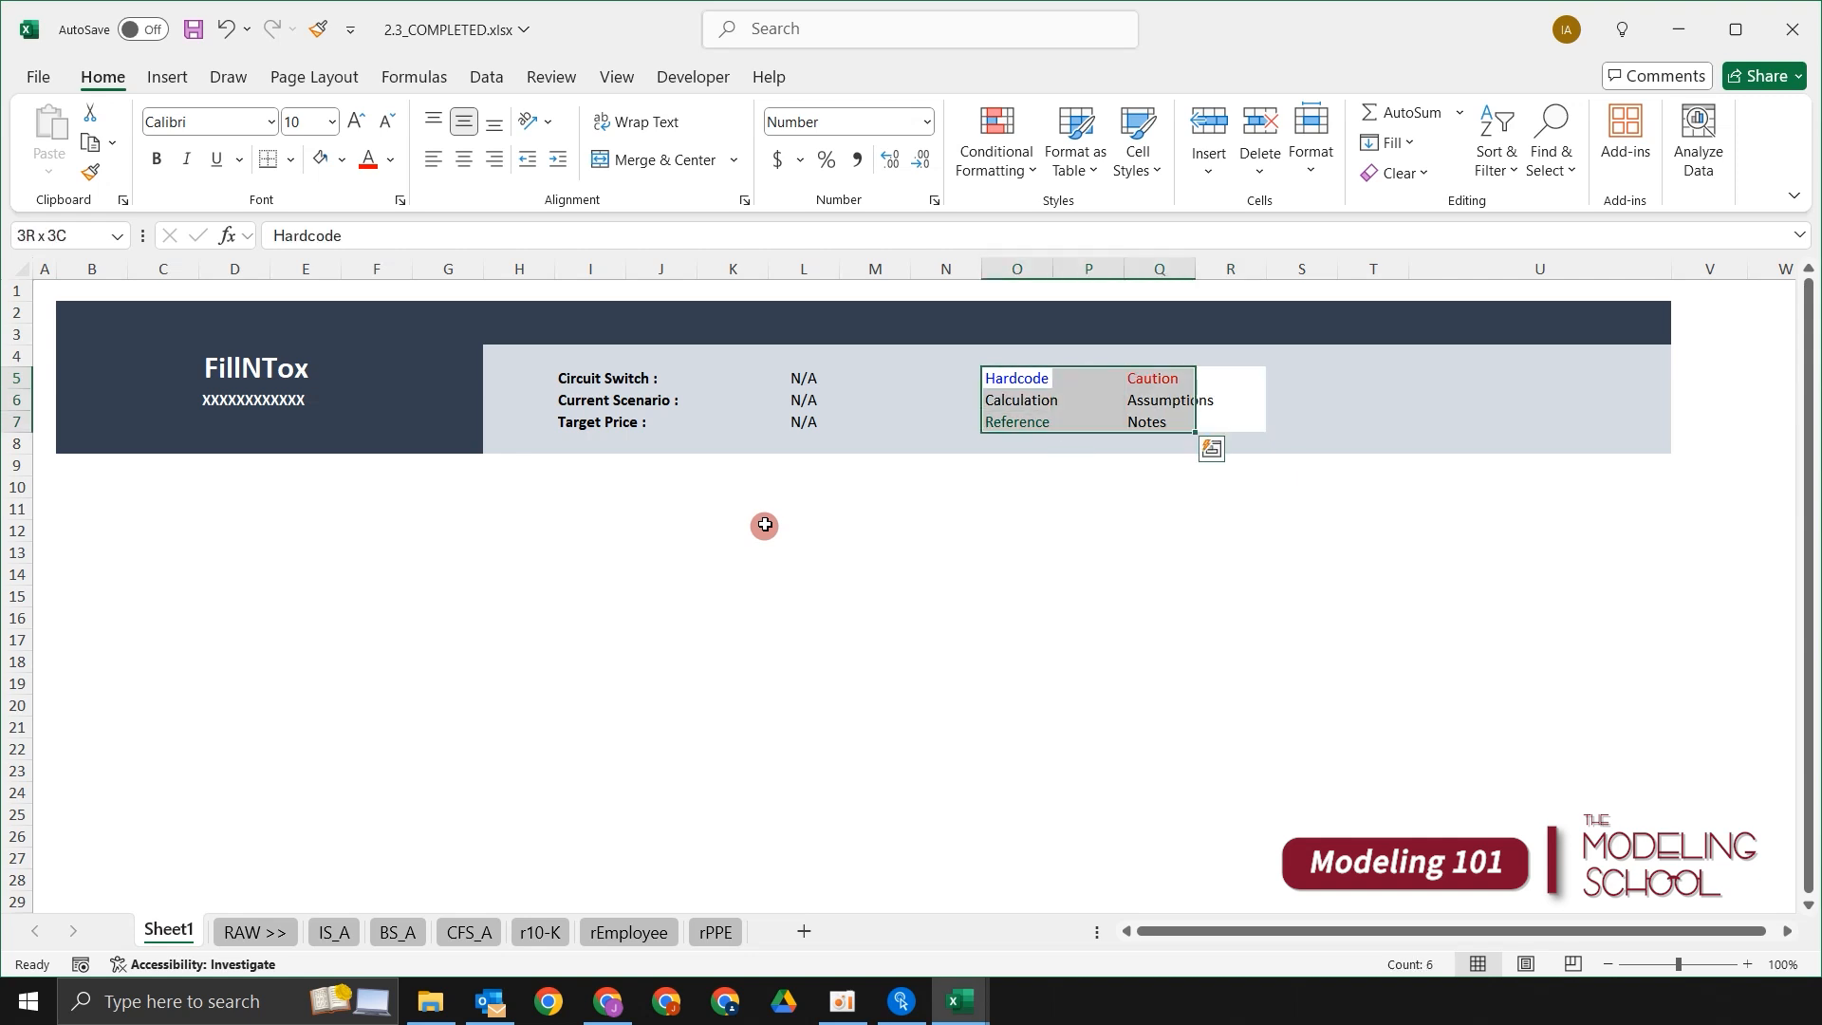
pyautogui.hotkey('shift', 'Right')
pyautogui.press('Right')
pyautogui.press('Left')
pyautogui.hotkey('shift', 'Down')
pyautogui.hotkey('shift', 'Down')
pyautogui.hotkey('shift', 'Right')
pyautogui.hotkey('shift', 'Right')
pyautogui.hotkey('shift', 'Right')
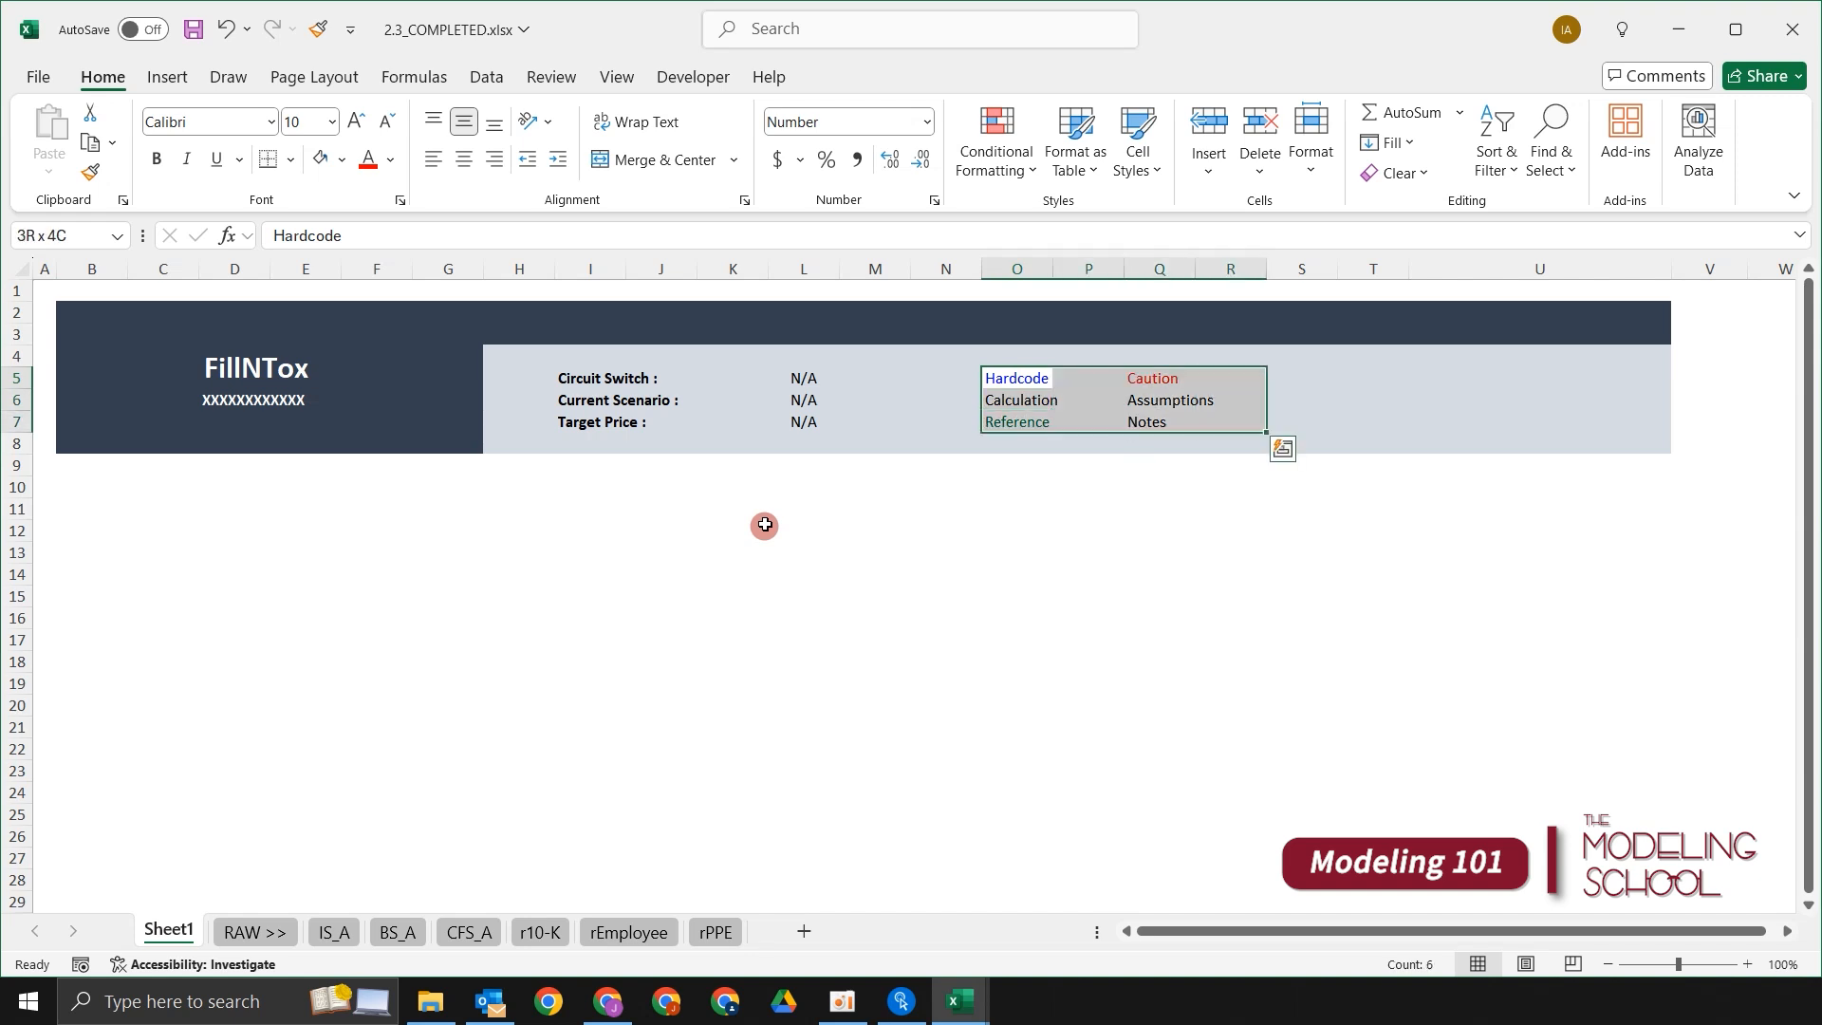
pyautogui.hotkey('ctrl', '1')
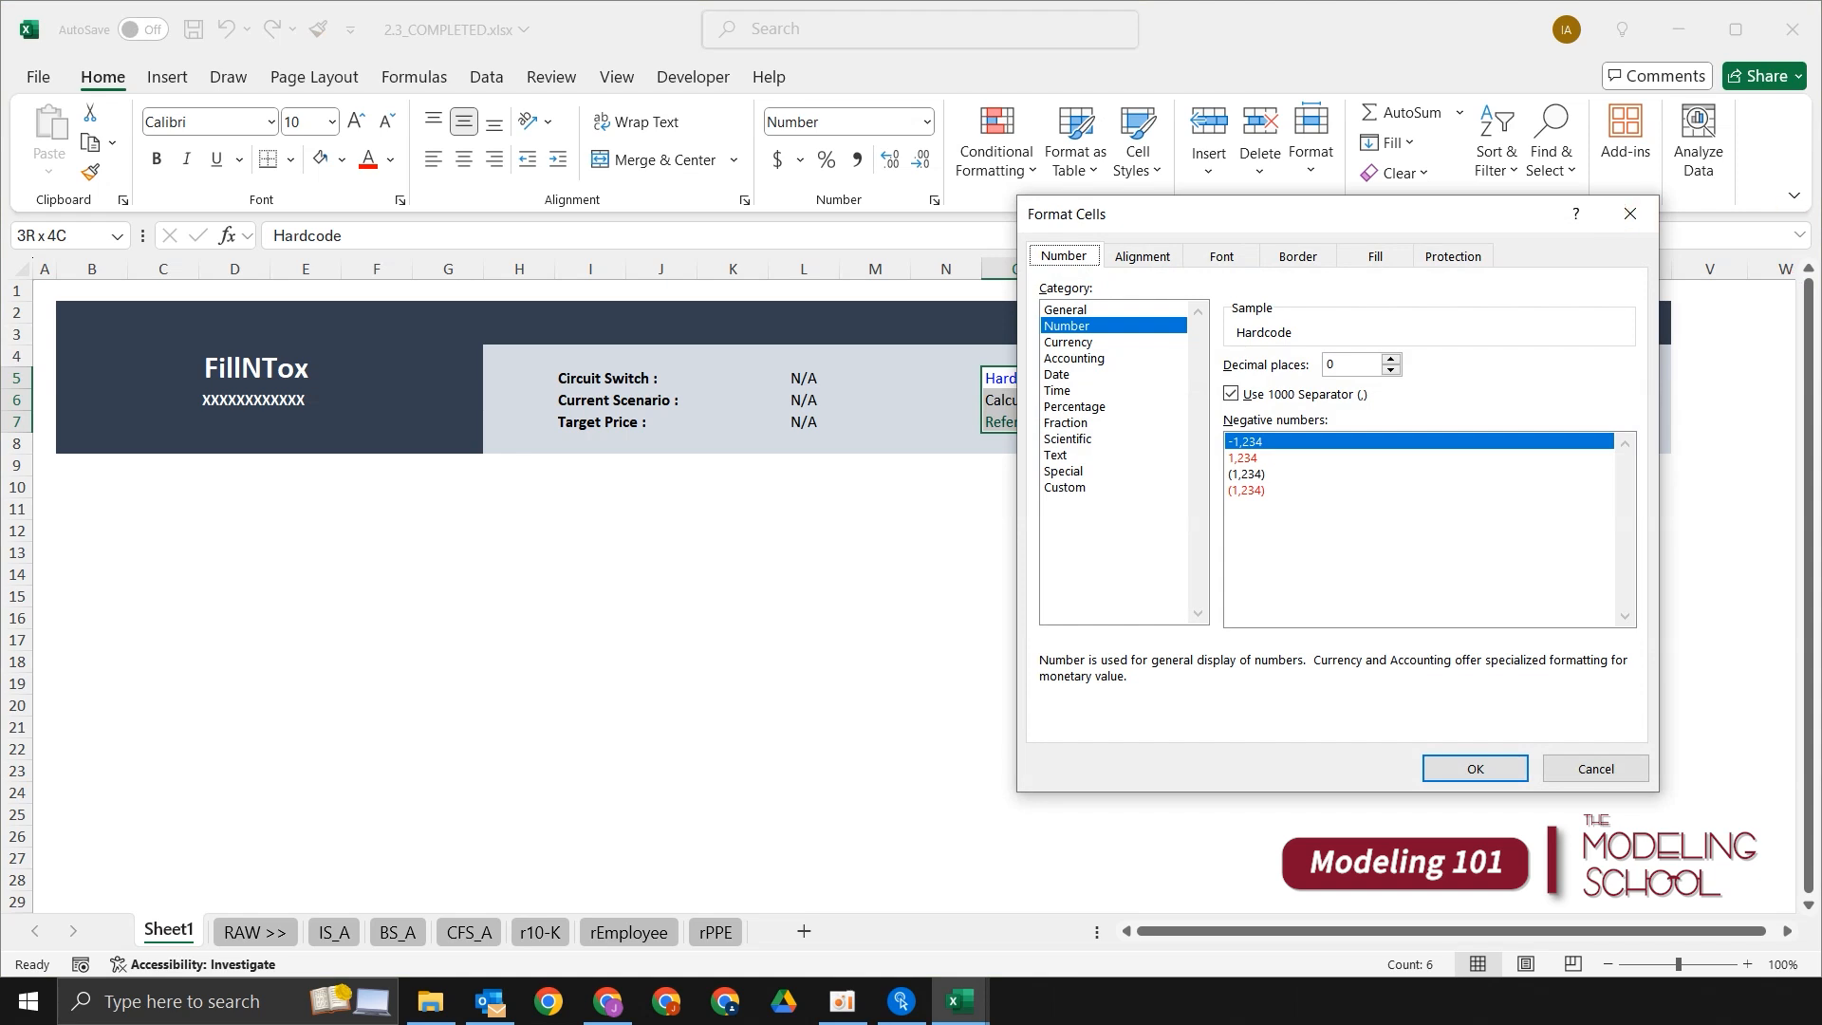
pyautogui.moveTo(1291, 216); pyautogui.dragTo(525, 148)
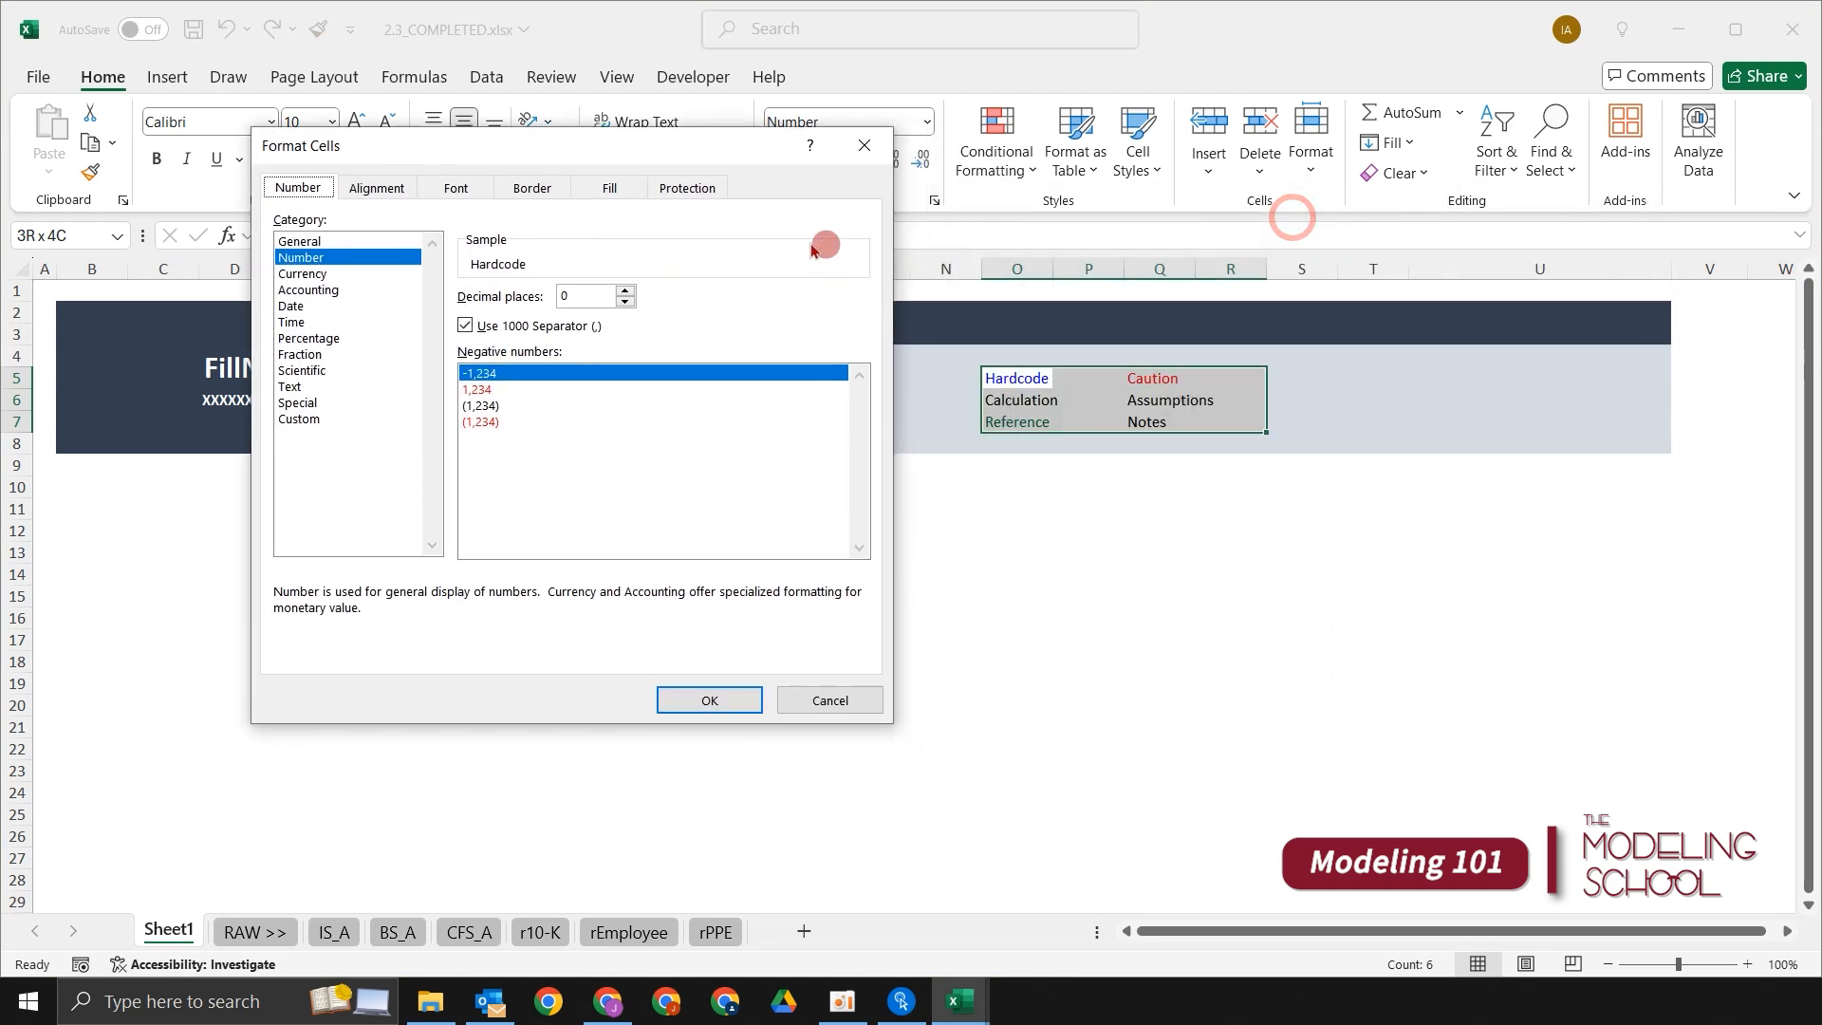
pyautogui.click(523, 190)
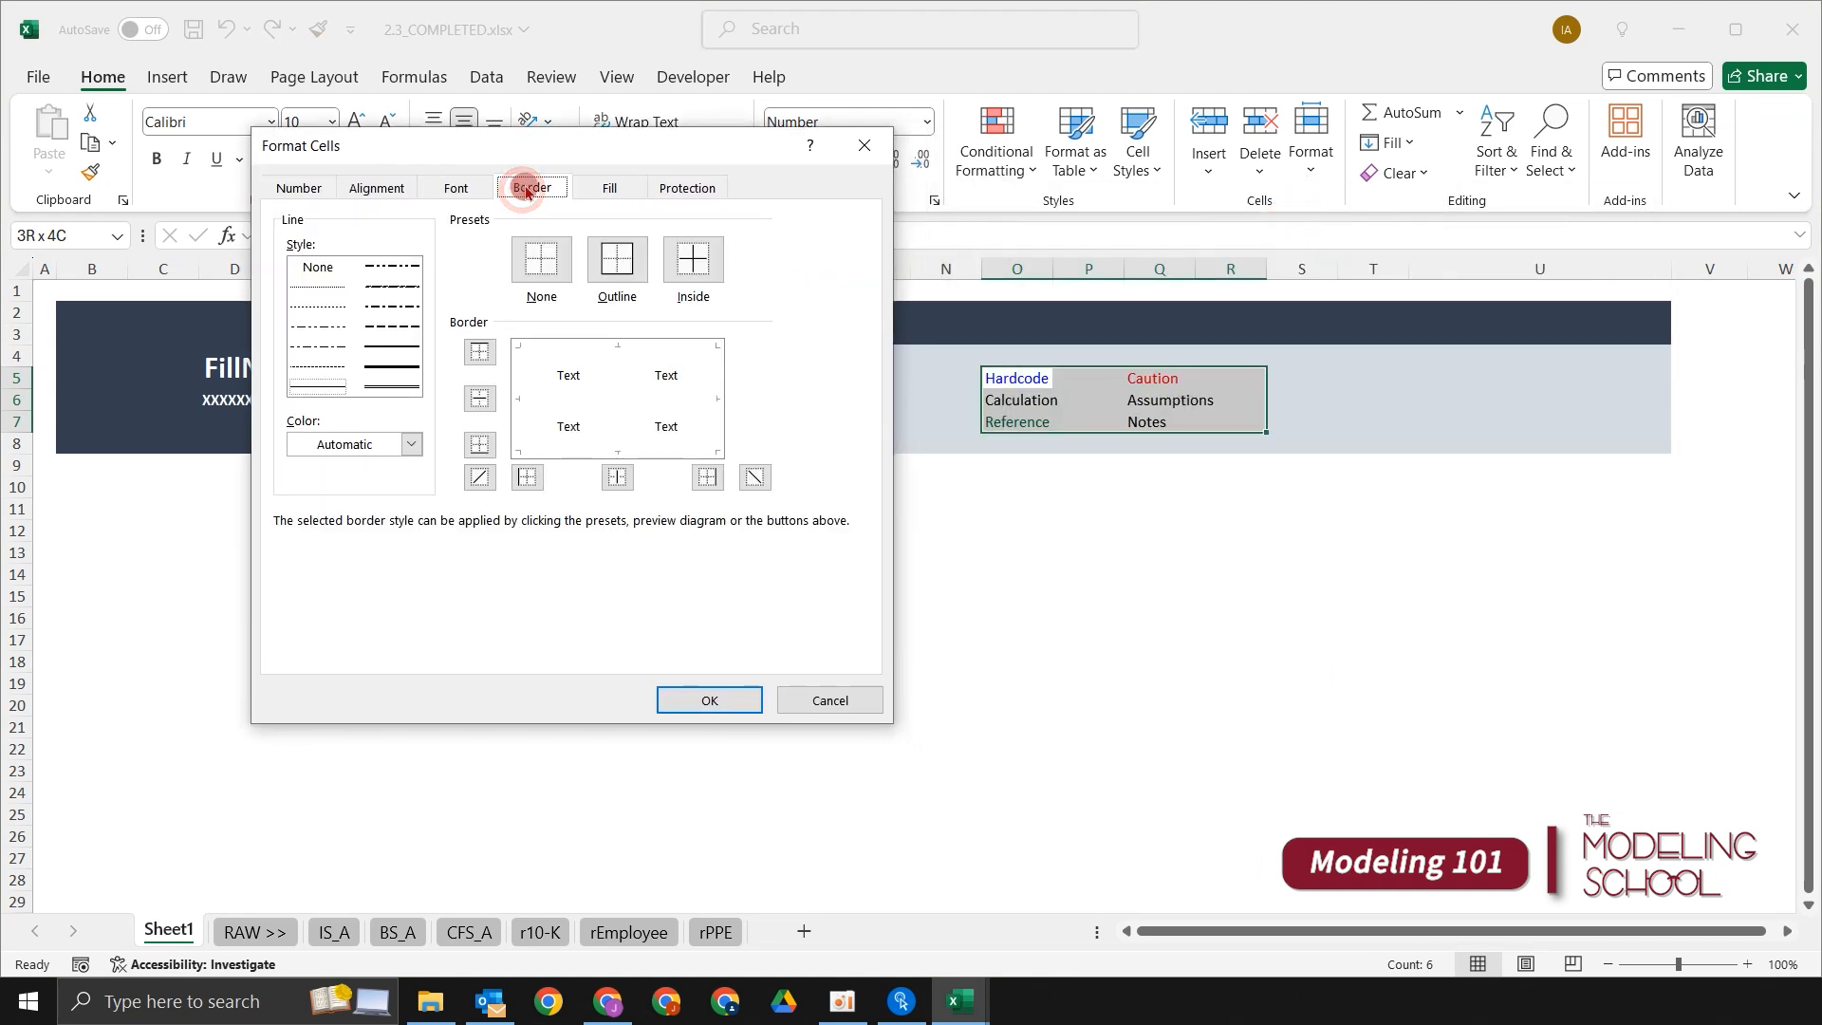
pyautogui.click(321, 389)
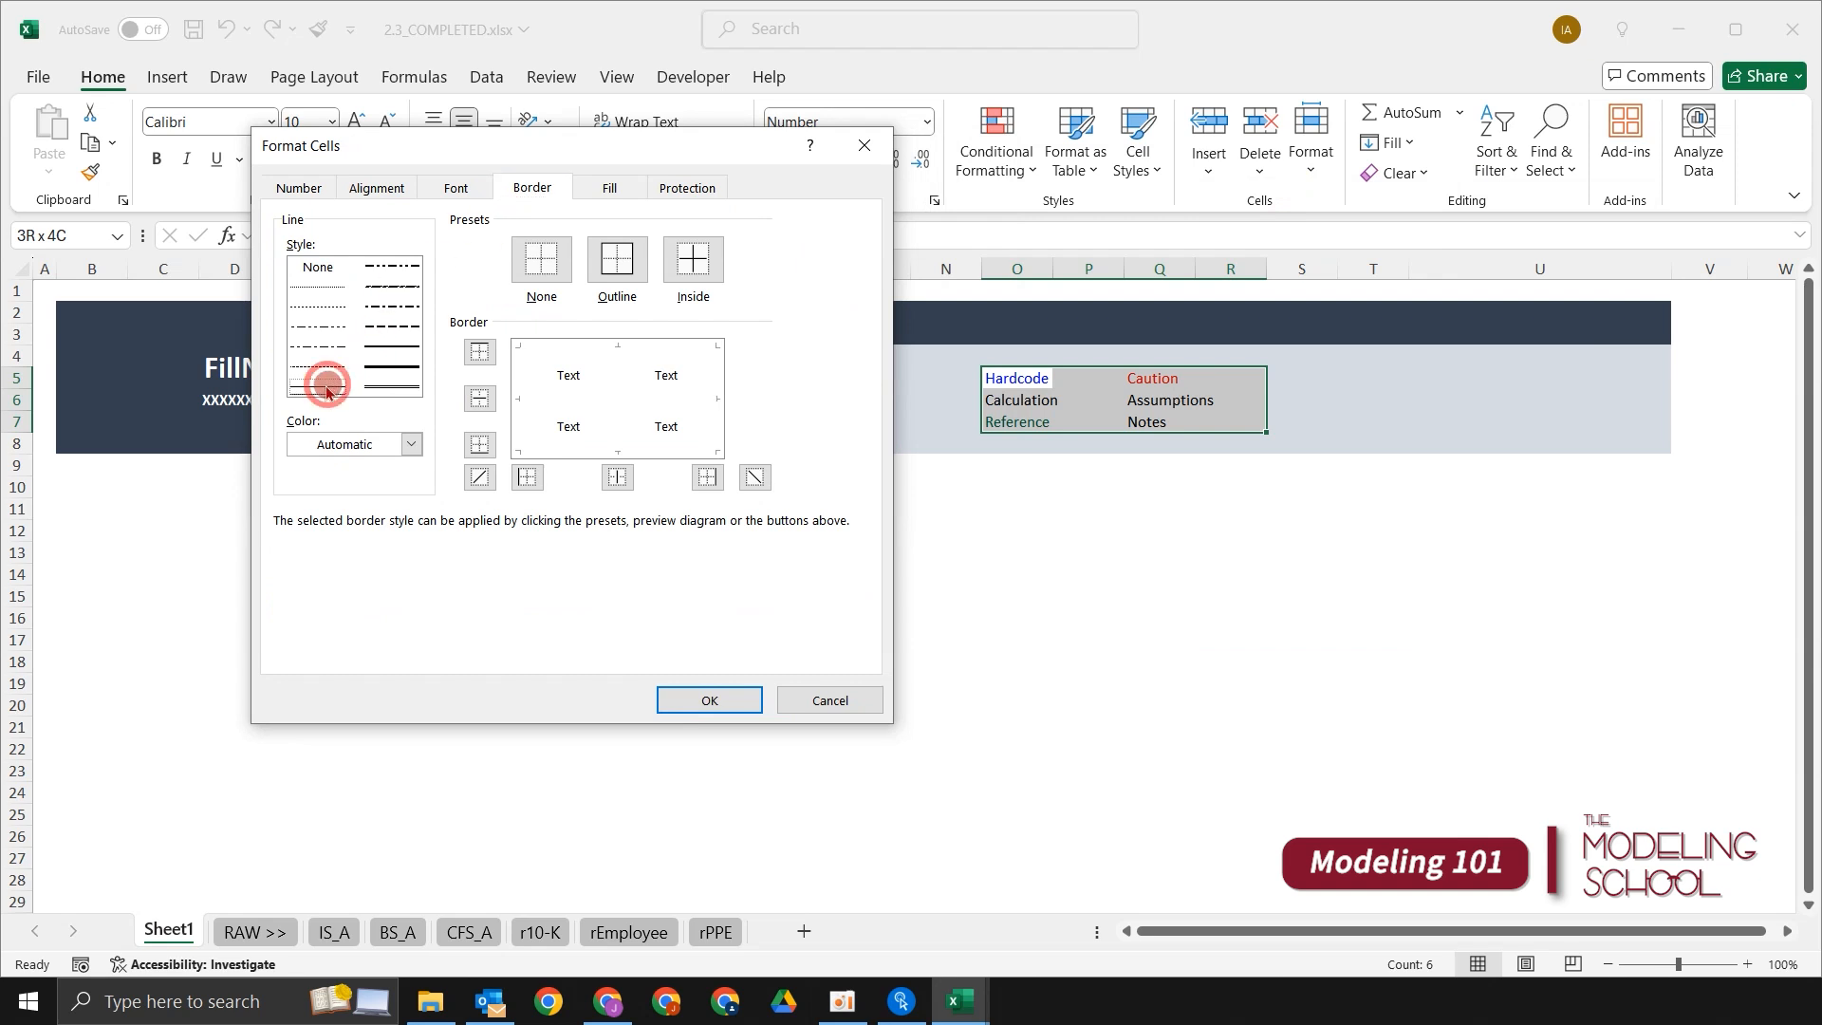
pyautogui.click(575, 279)
pyautogui.click(617, 259)
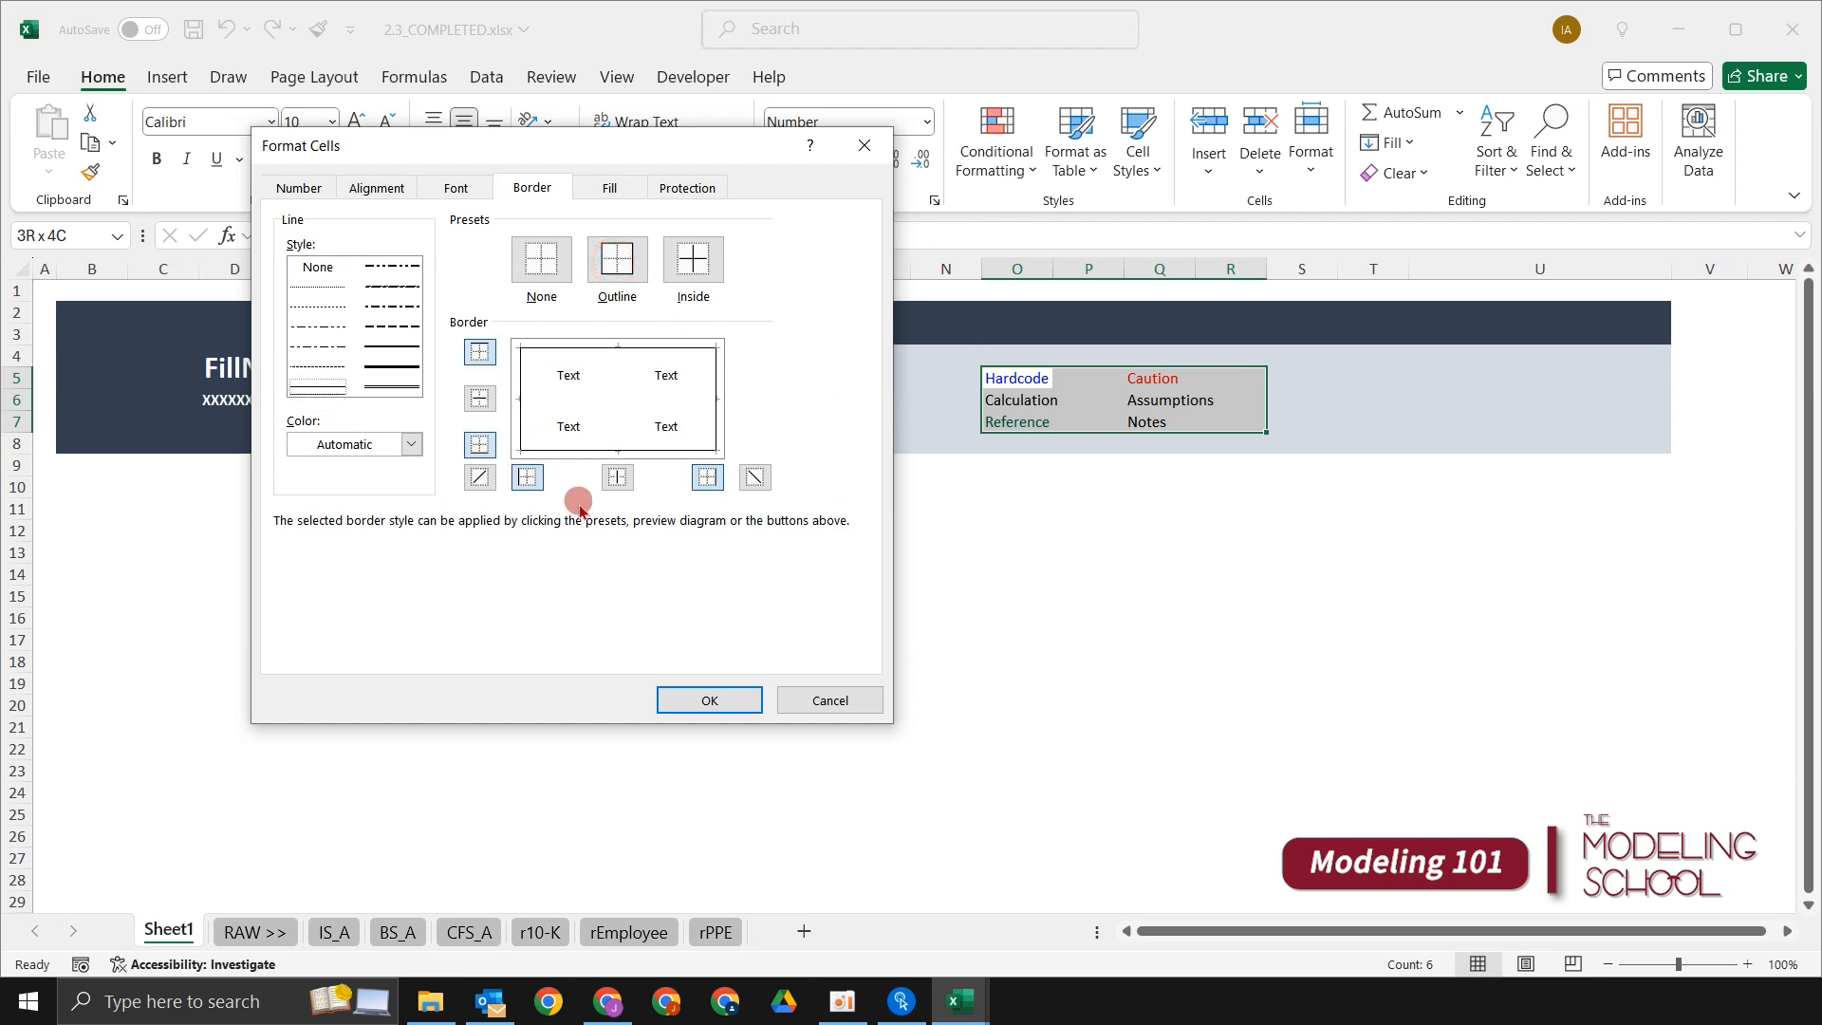
# Step: Add inside borders in the lightest hairline style to the legend range O5:R7 and apply the formatting
pyautogui.click(332, 289)
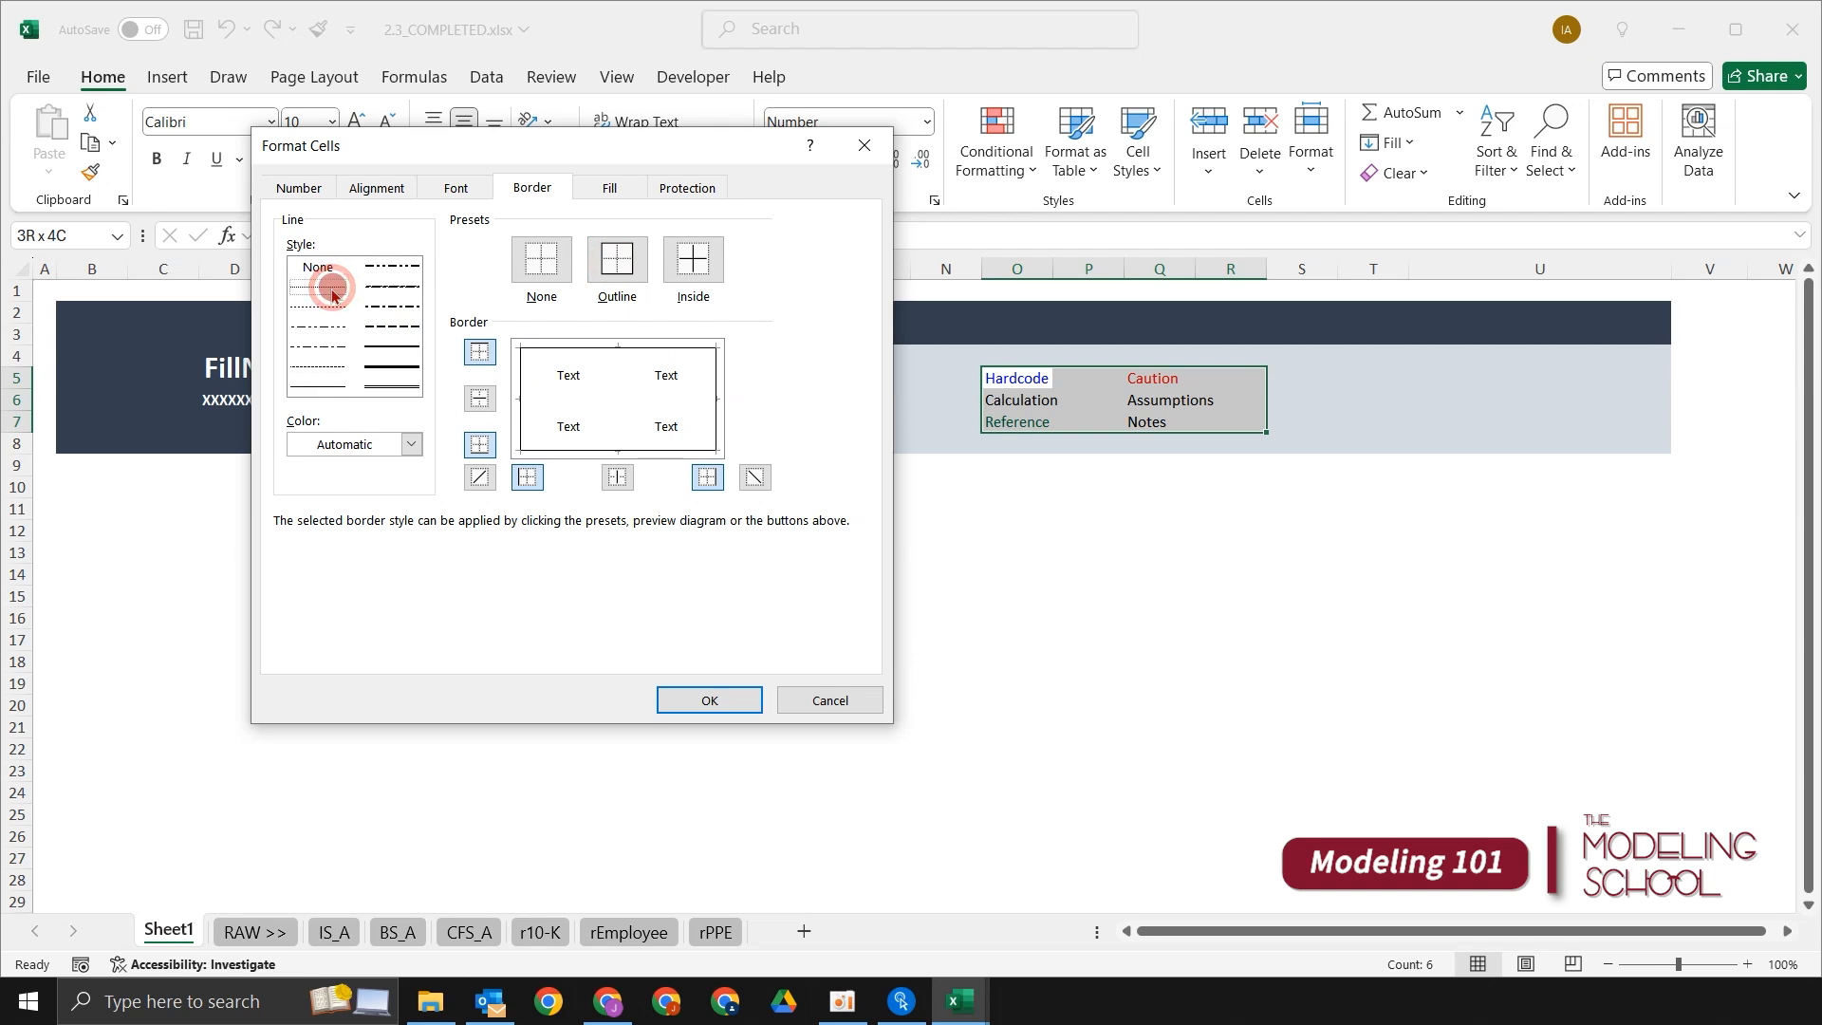
pyautogui.click(690, 275)
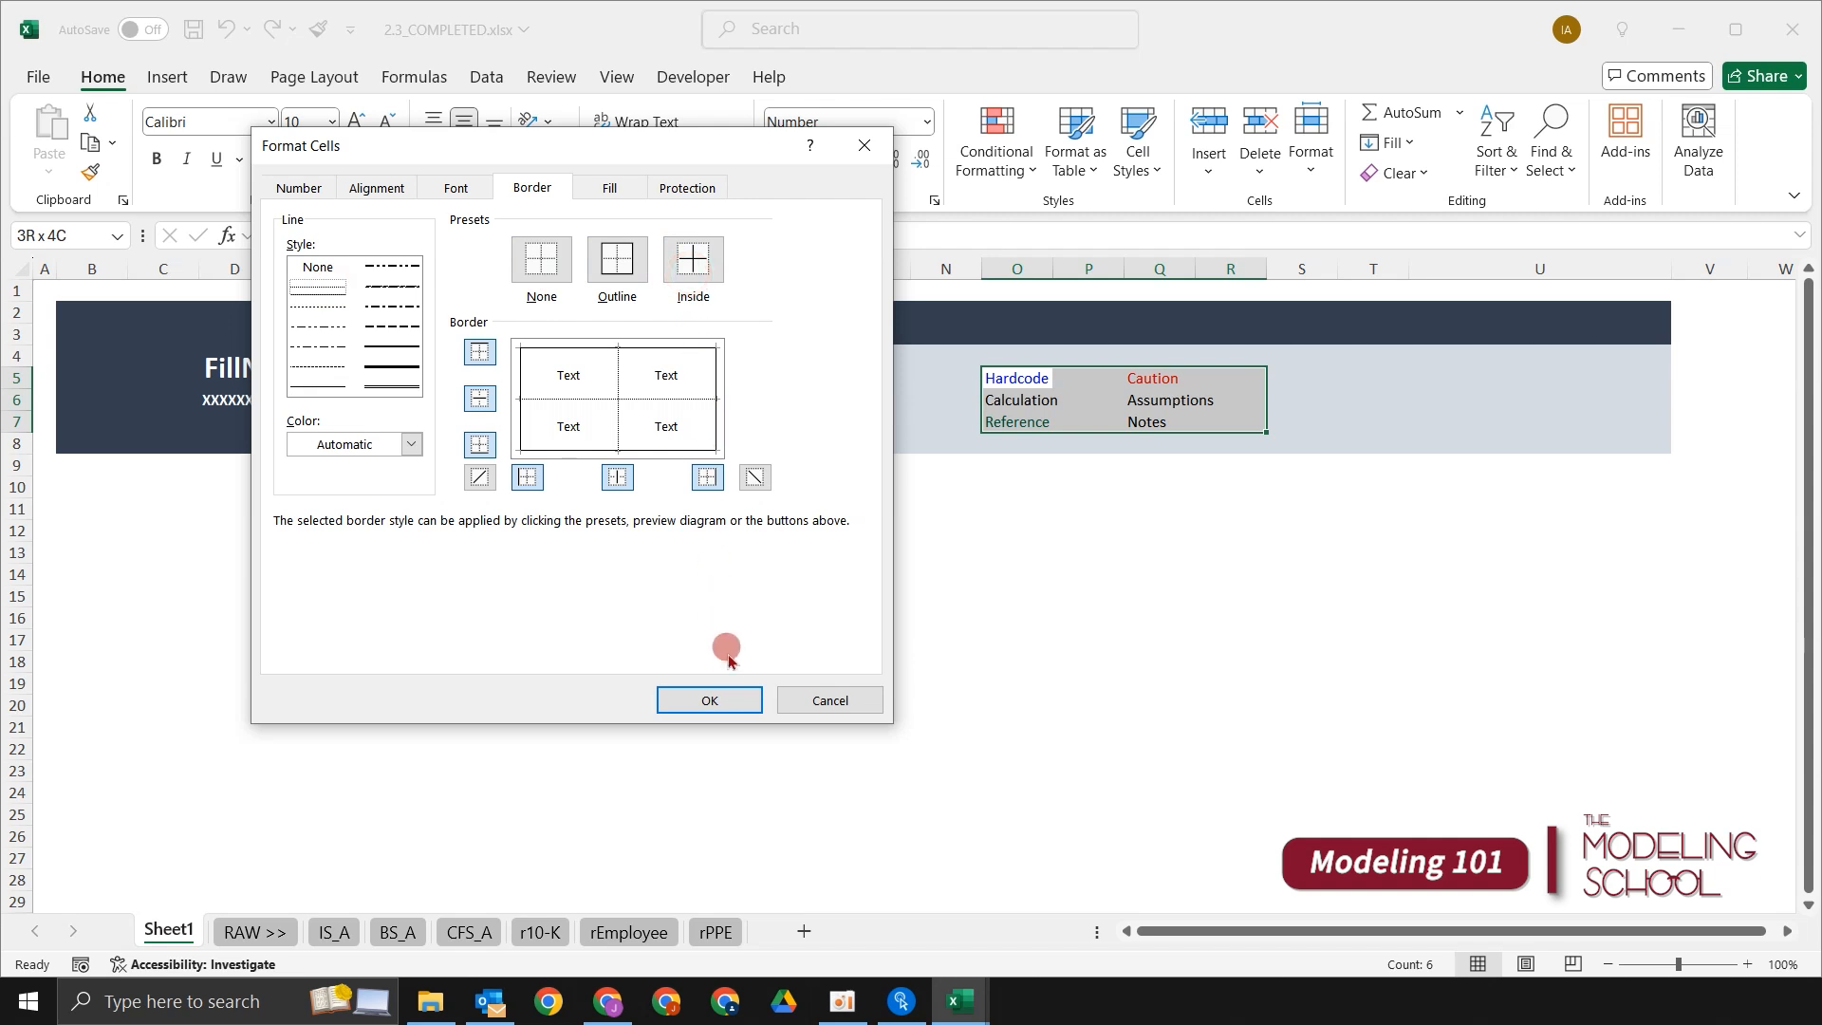
pyautogui.click(733, 701)
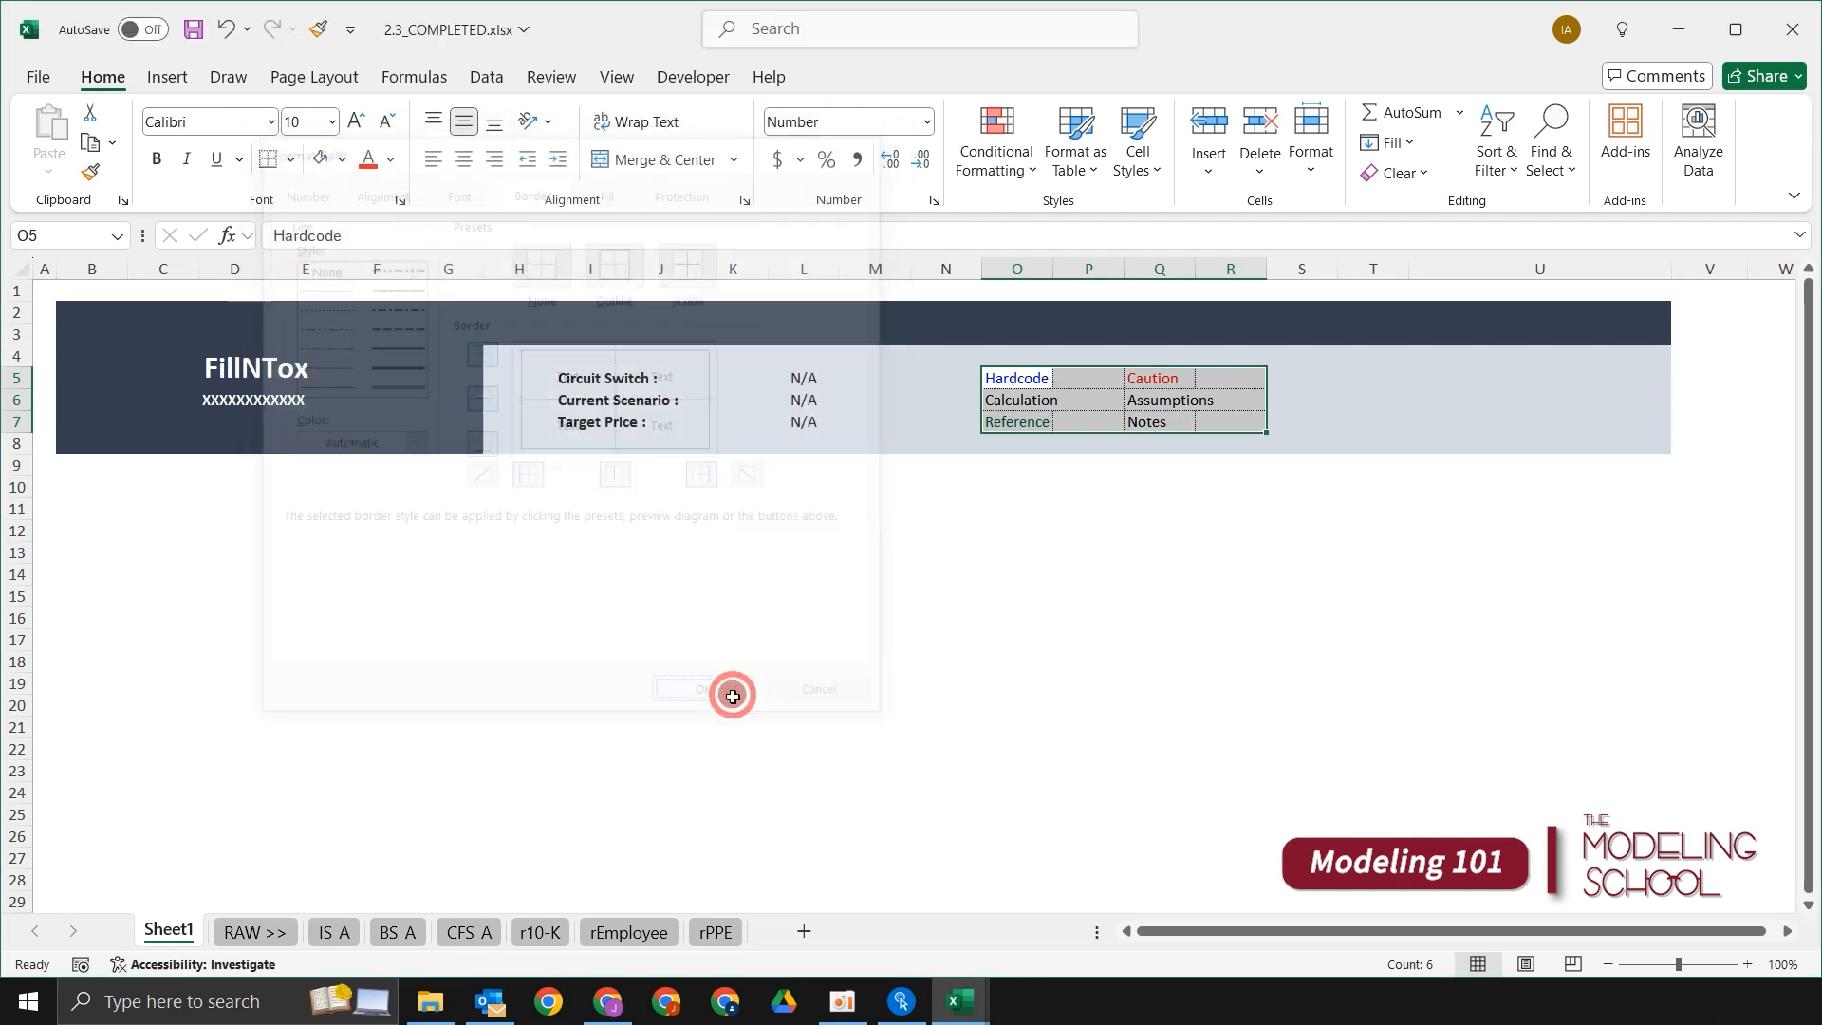
pyautogui.click(1037, 531)
pyautogui.click(1255, 508)
pyautogui.click(1376, 421)
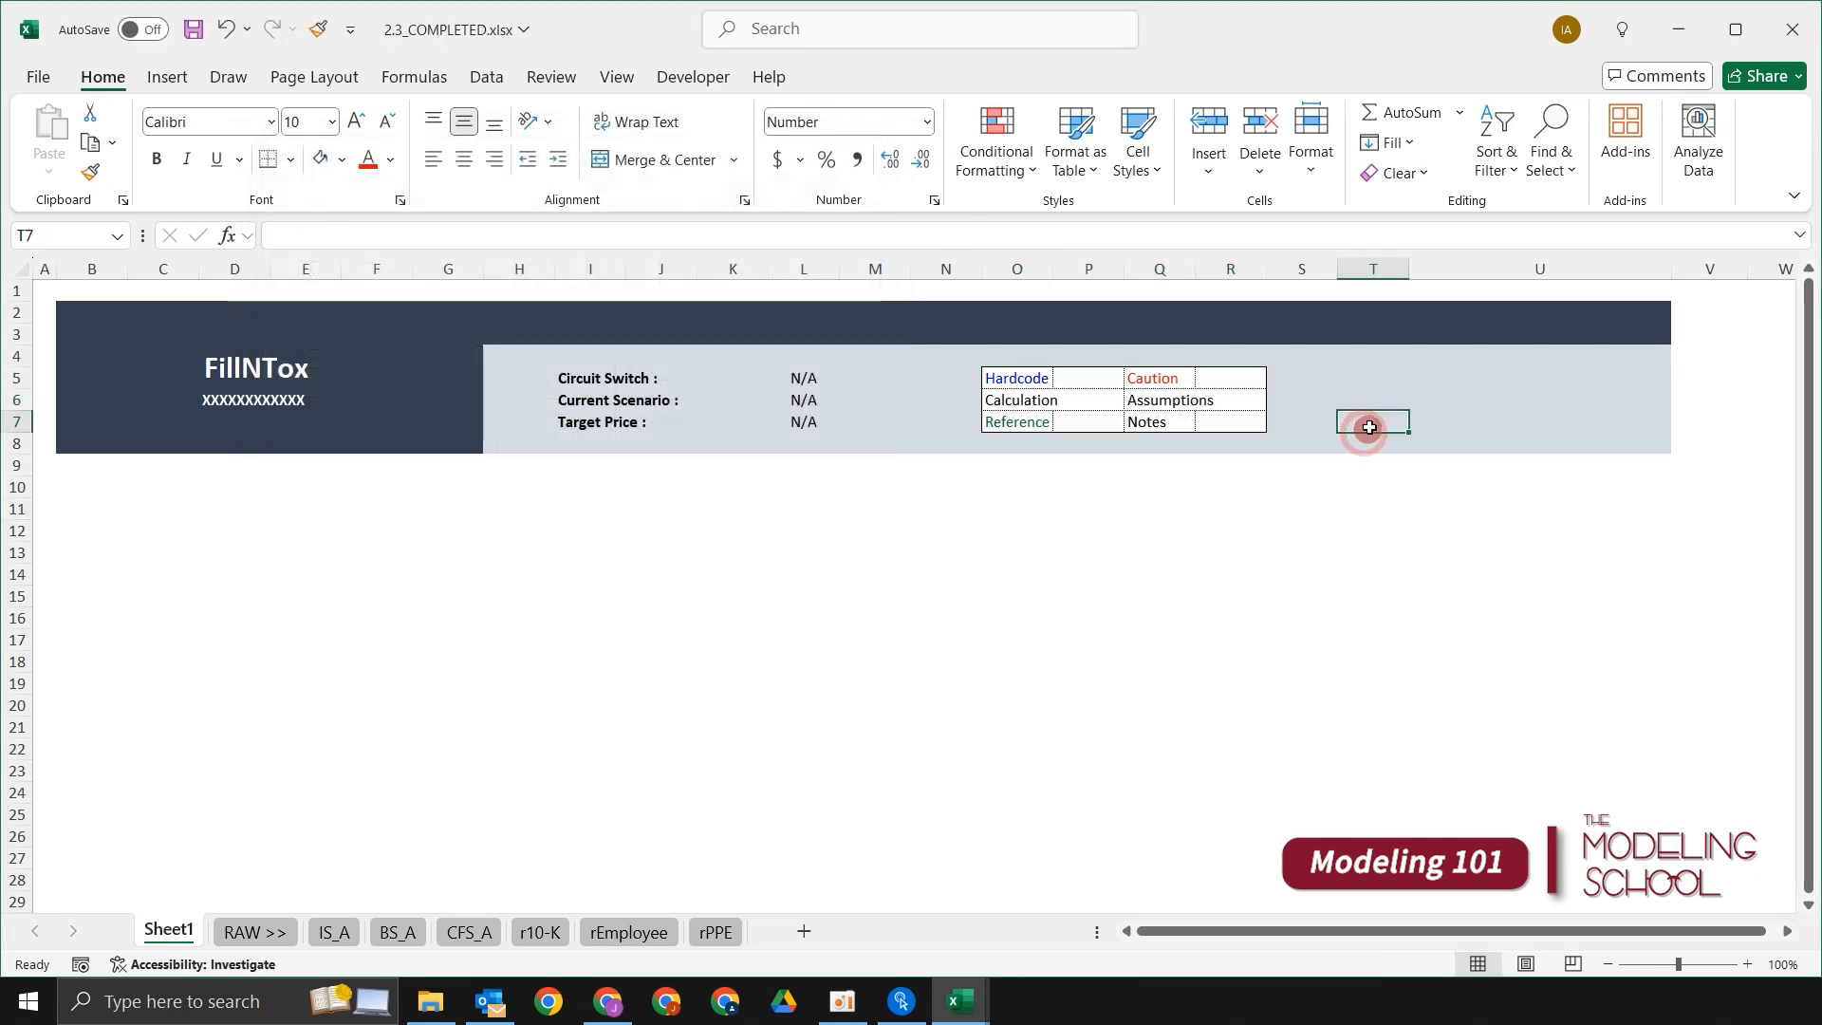
pyautogui.press('Up')
pyautogui.press('Up')
pyautogui.press('Up')
pyautogui.press('Left')
pyautogui.press('Left')
pyautogui.press('Left')
pyautogui.press('Left')
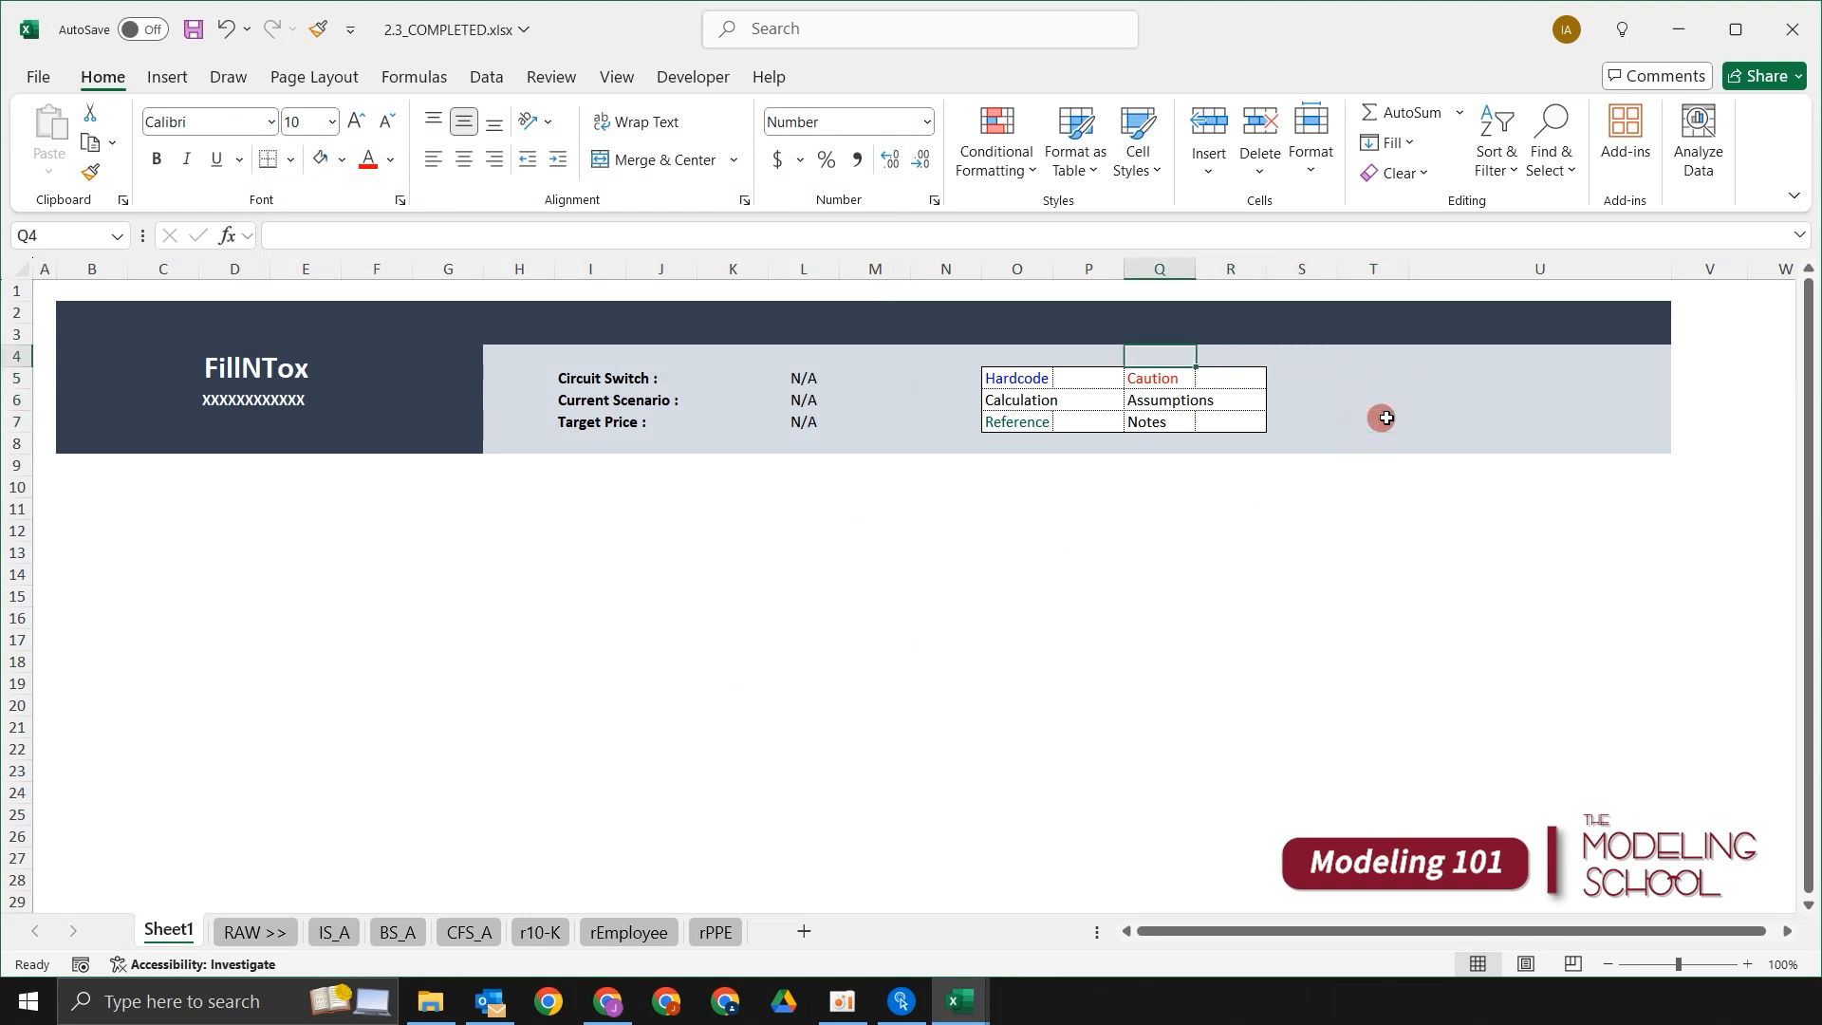
pyautogui.press('Down')
pyautogui.press('Down')
pyautogui.press('Down')
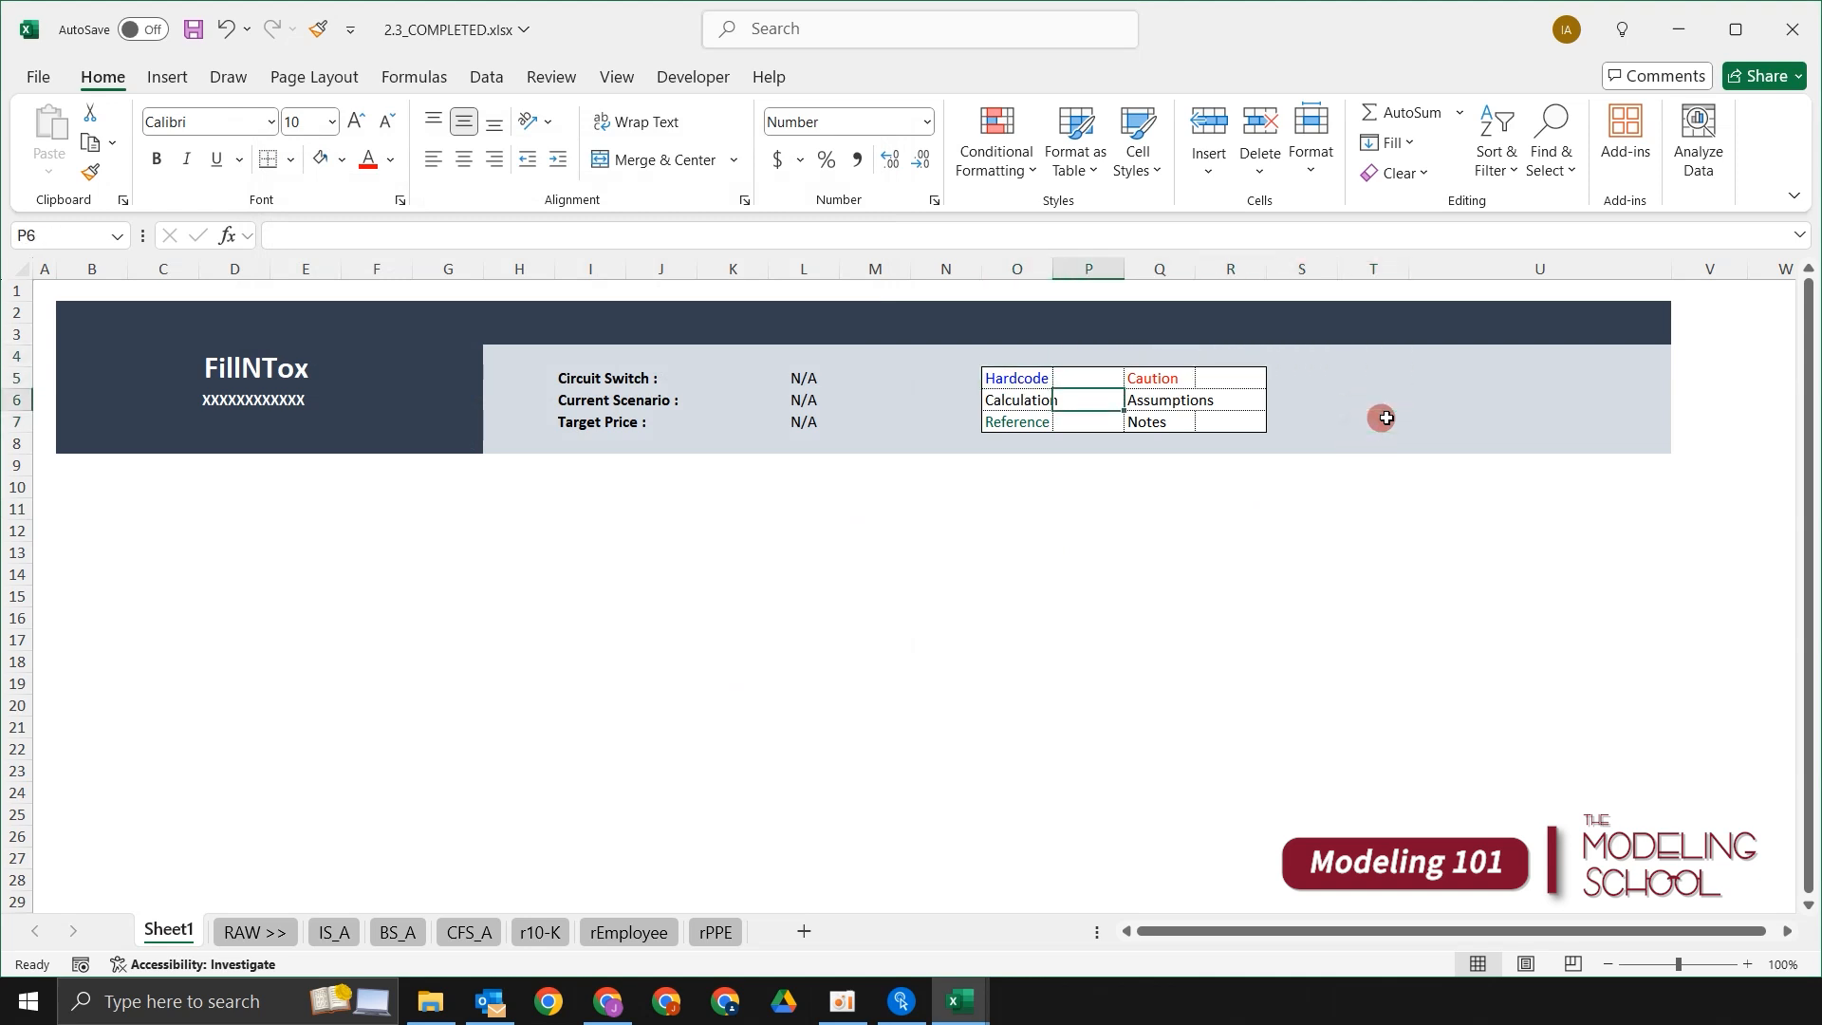
pyautogui.press('Right')
pyautogui.press('Right')
# Step: Set the horizontal alignment of the Hardcode label in O5:P5 to Center Across Selection
pyautogui.press('Up')
pyautogui.press('Up')
pyautogui.press('Left')
pyautogui.hotkey('shift', 'Left')
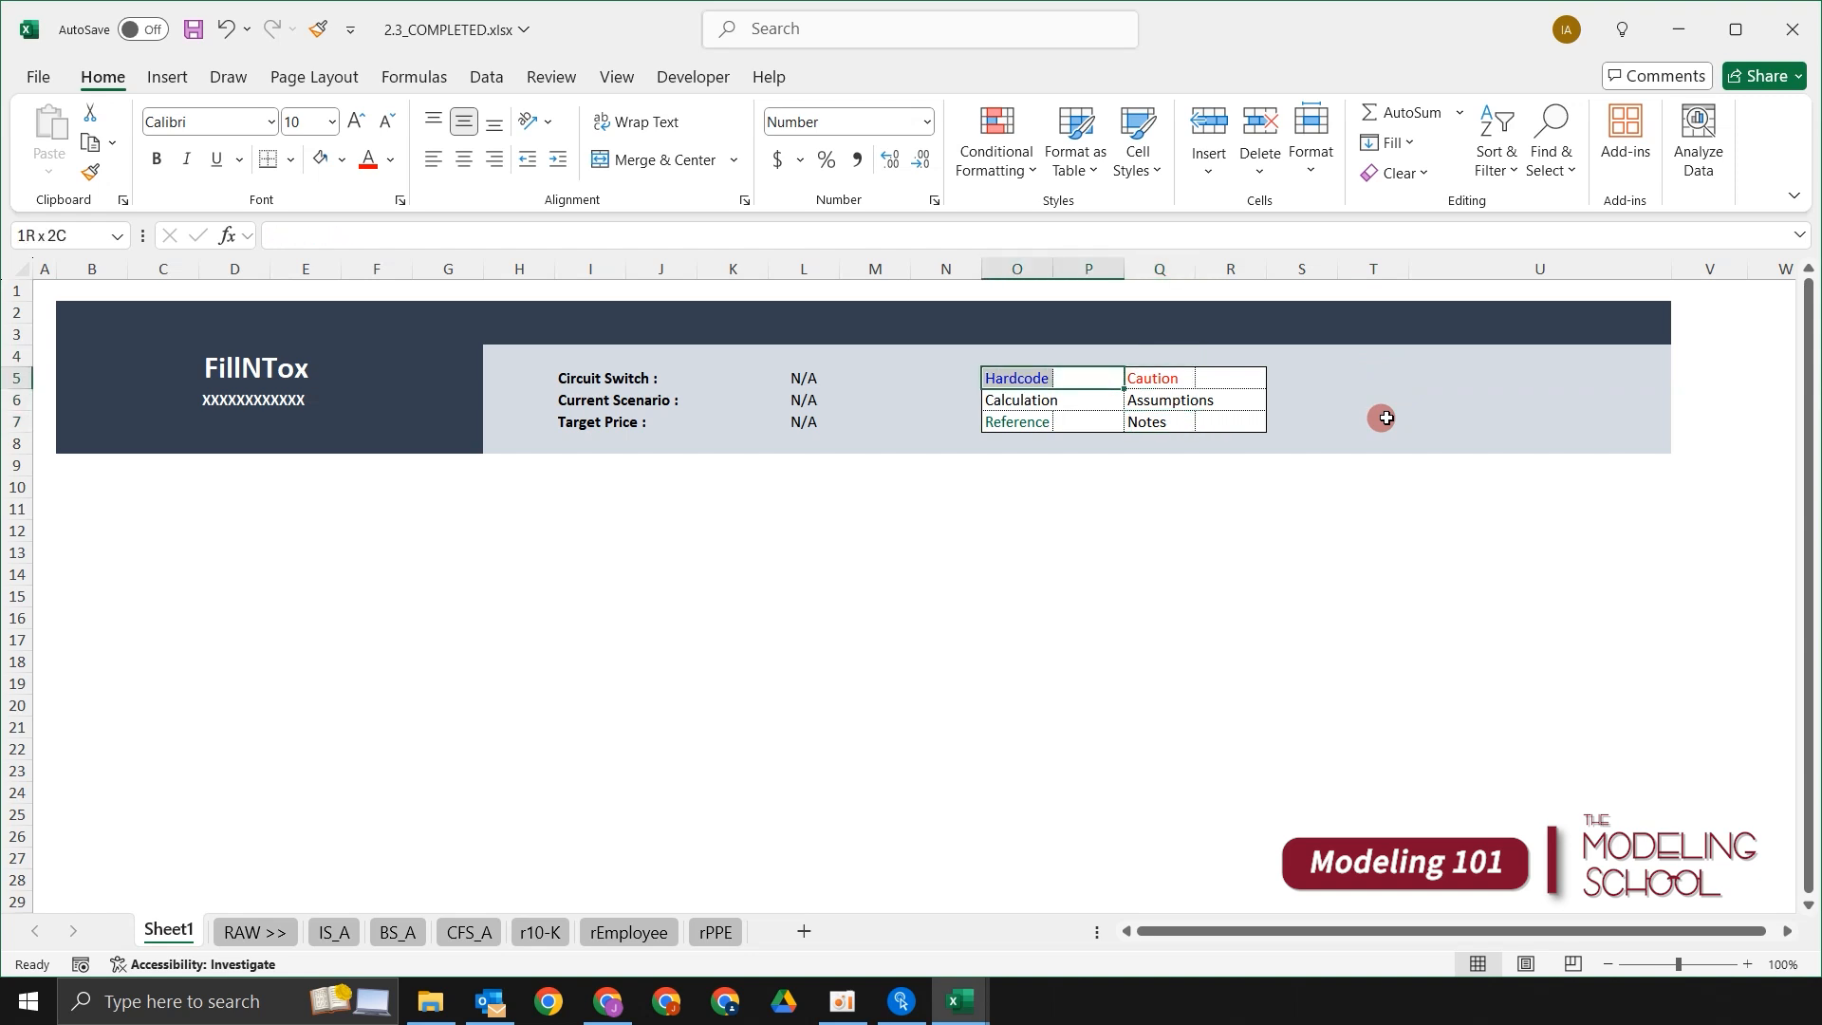
pyautogui.hotkey('ctrl', '1')
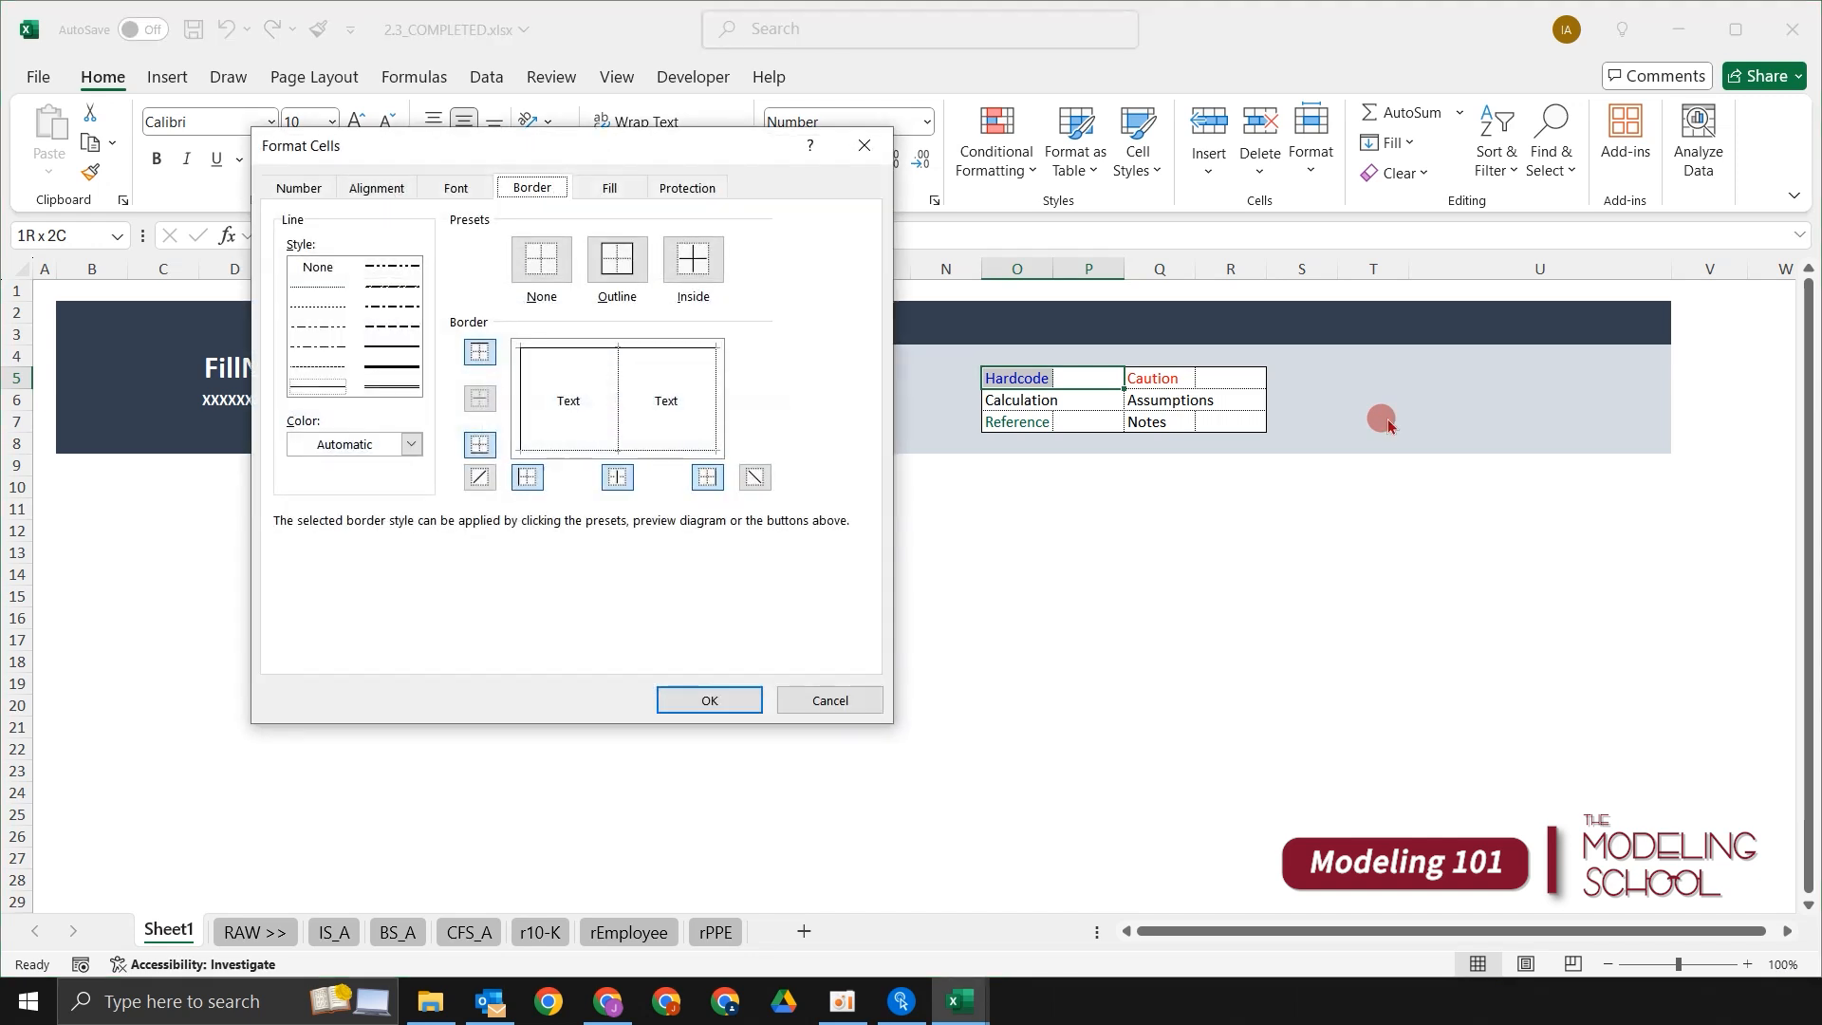
pyautogui.hotkey('ctrl', 'shift', 'Tab')
pyautogui.hotkey('ctrl', 'shift', 'Tab')
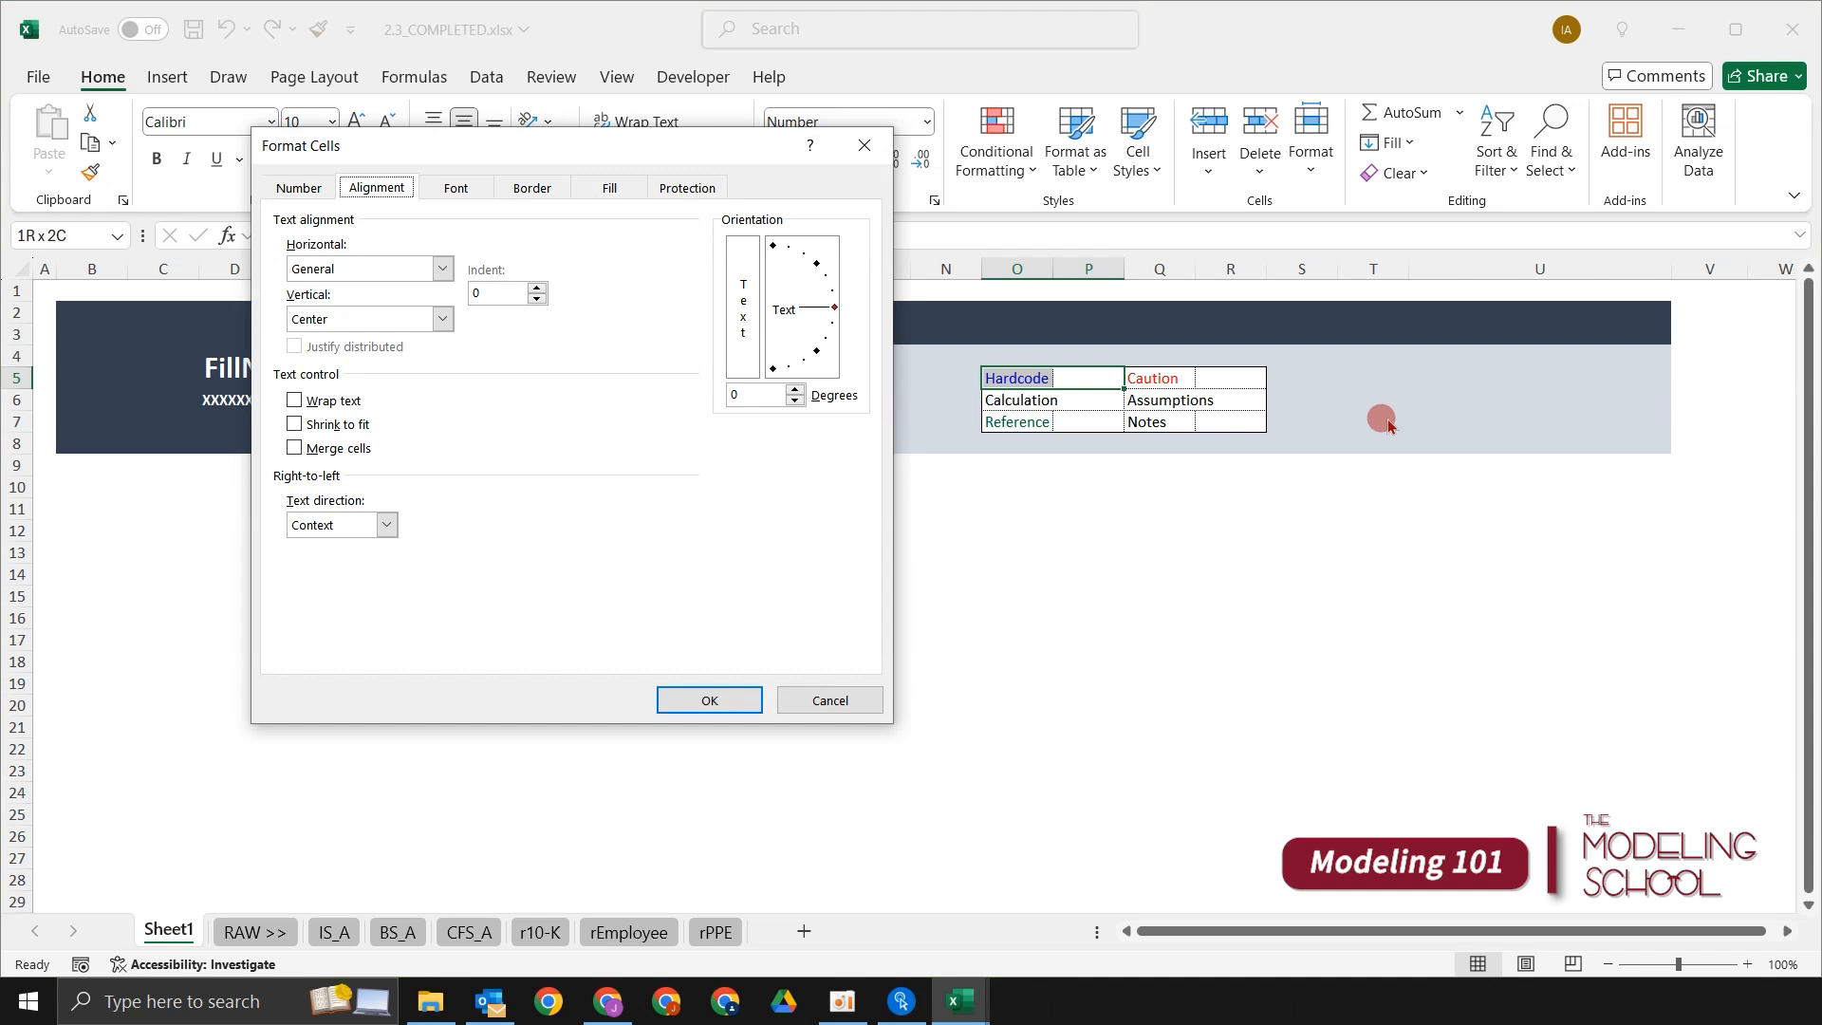
pyautogui.press('Tab')
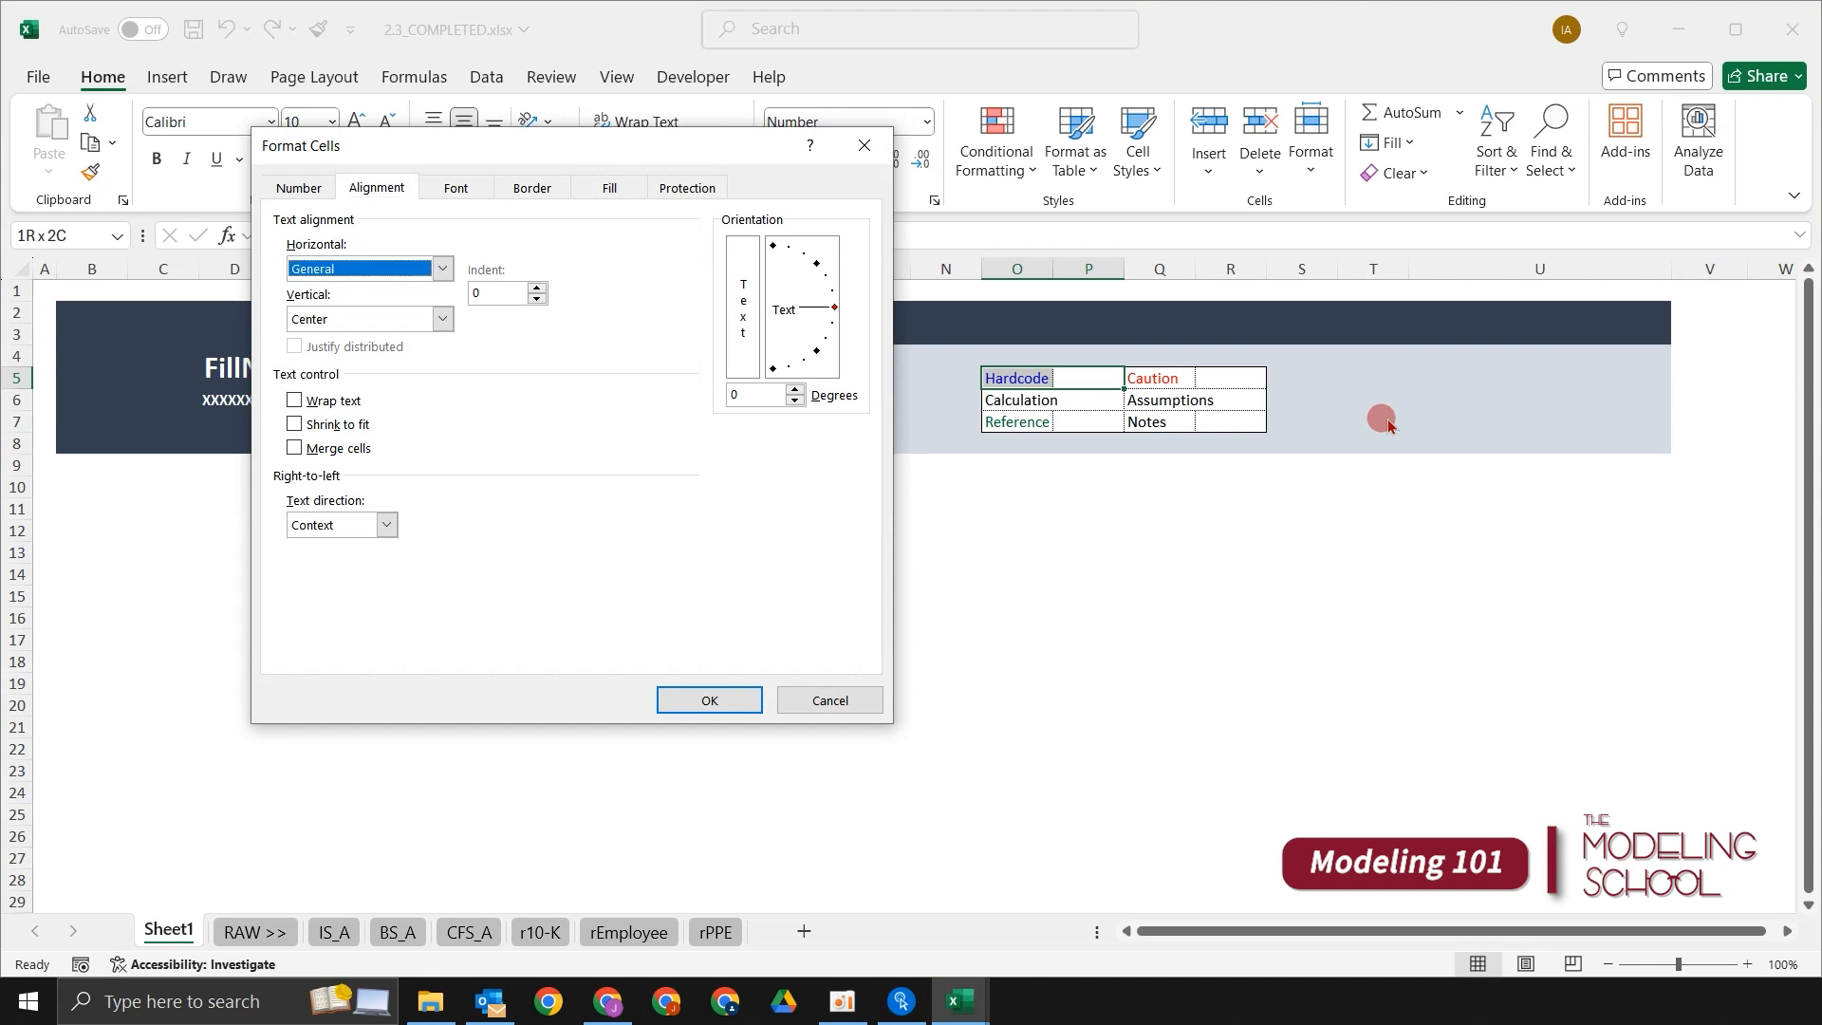
pyautogui.hotkey('alt', 'Down')
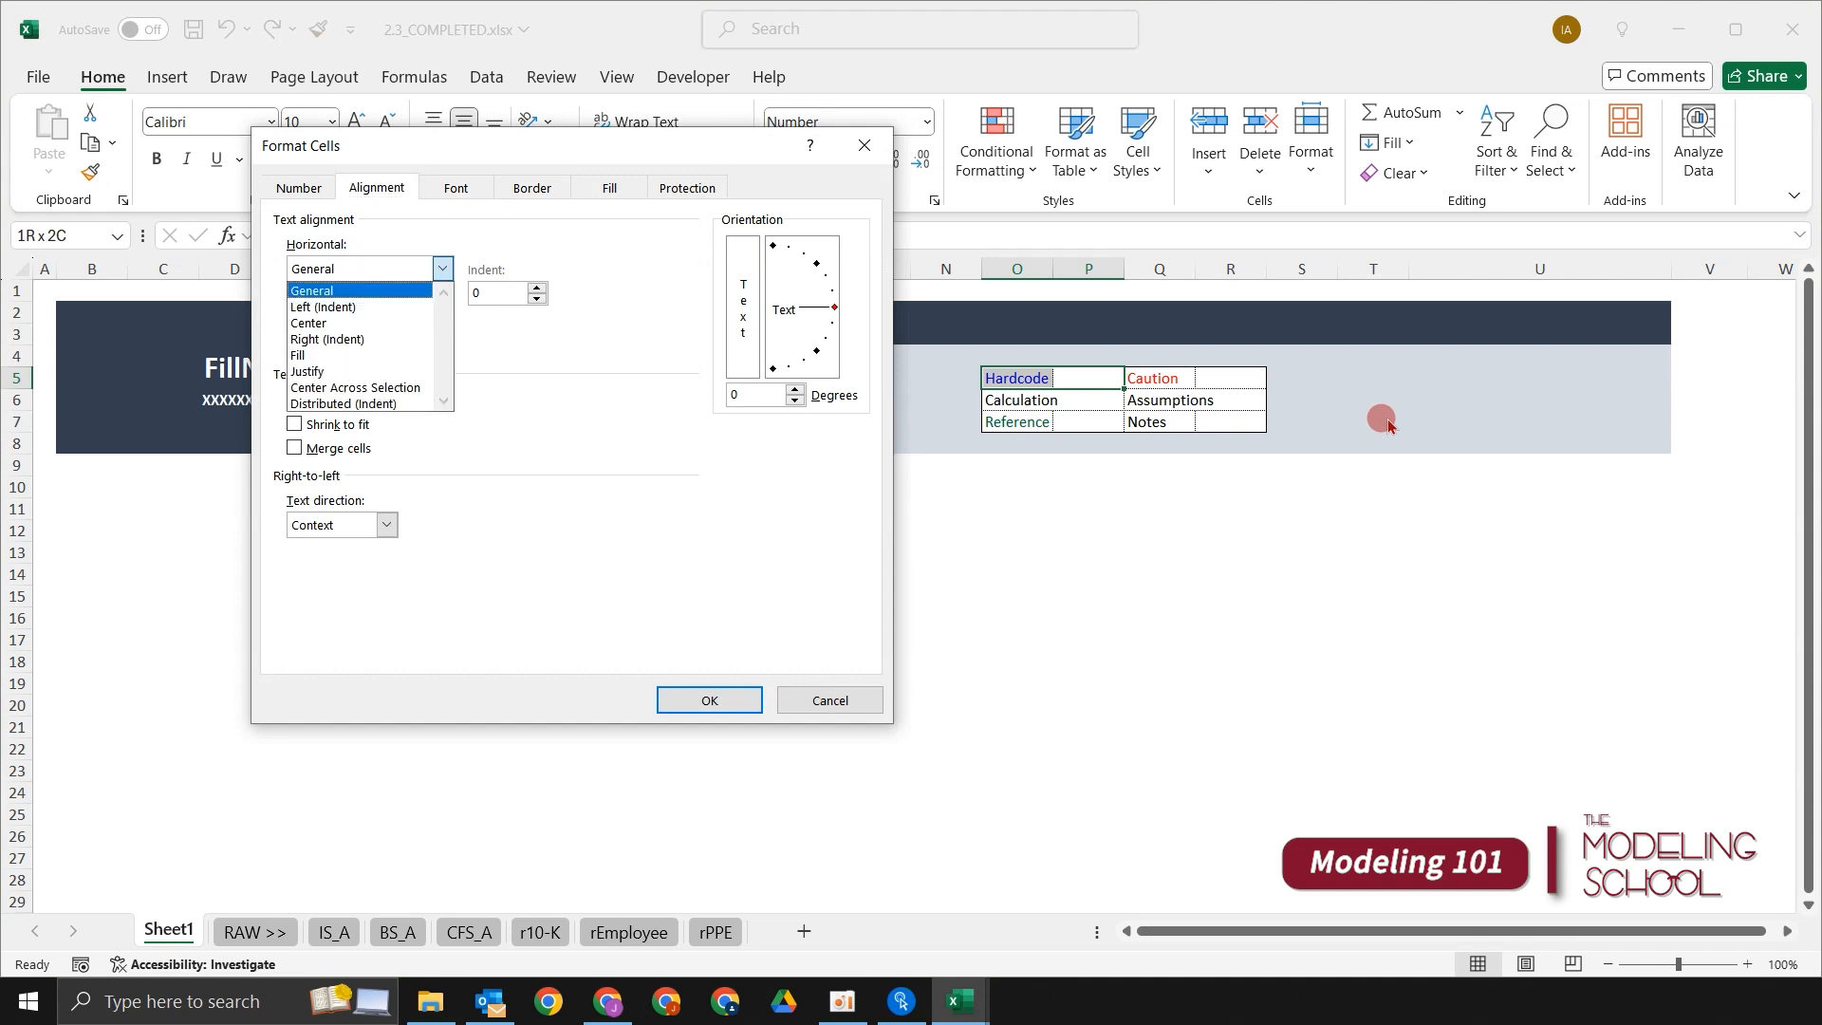
pyautogui.press('Down')
pyautogui.press('Down')
pyautogui.press('Down')
pyautogui.press('Down')
pyautogui.press('Down')
pyautogui.press('Down')
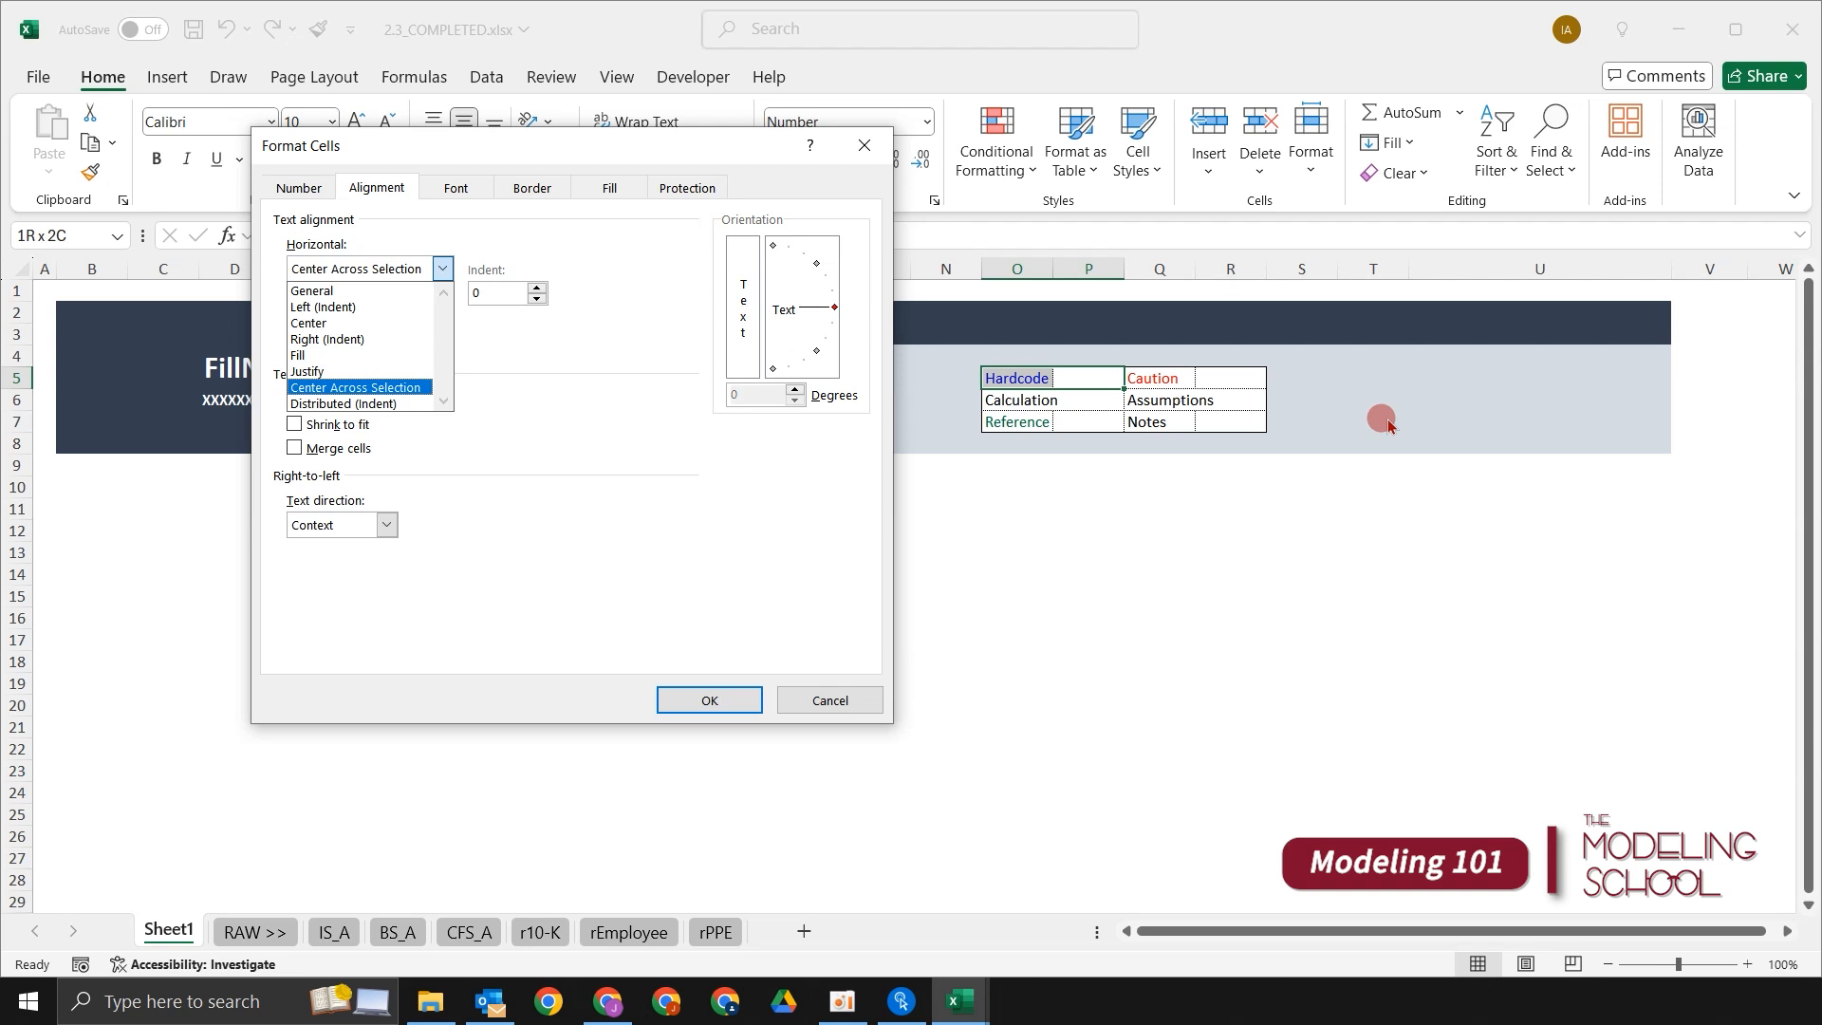
pyautogui.press('Return')
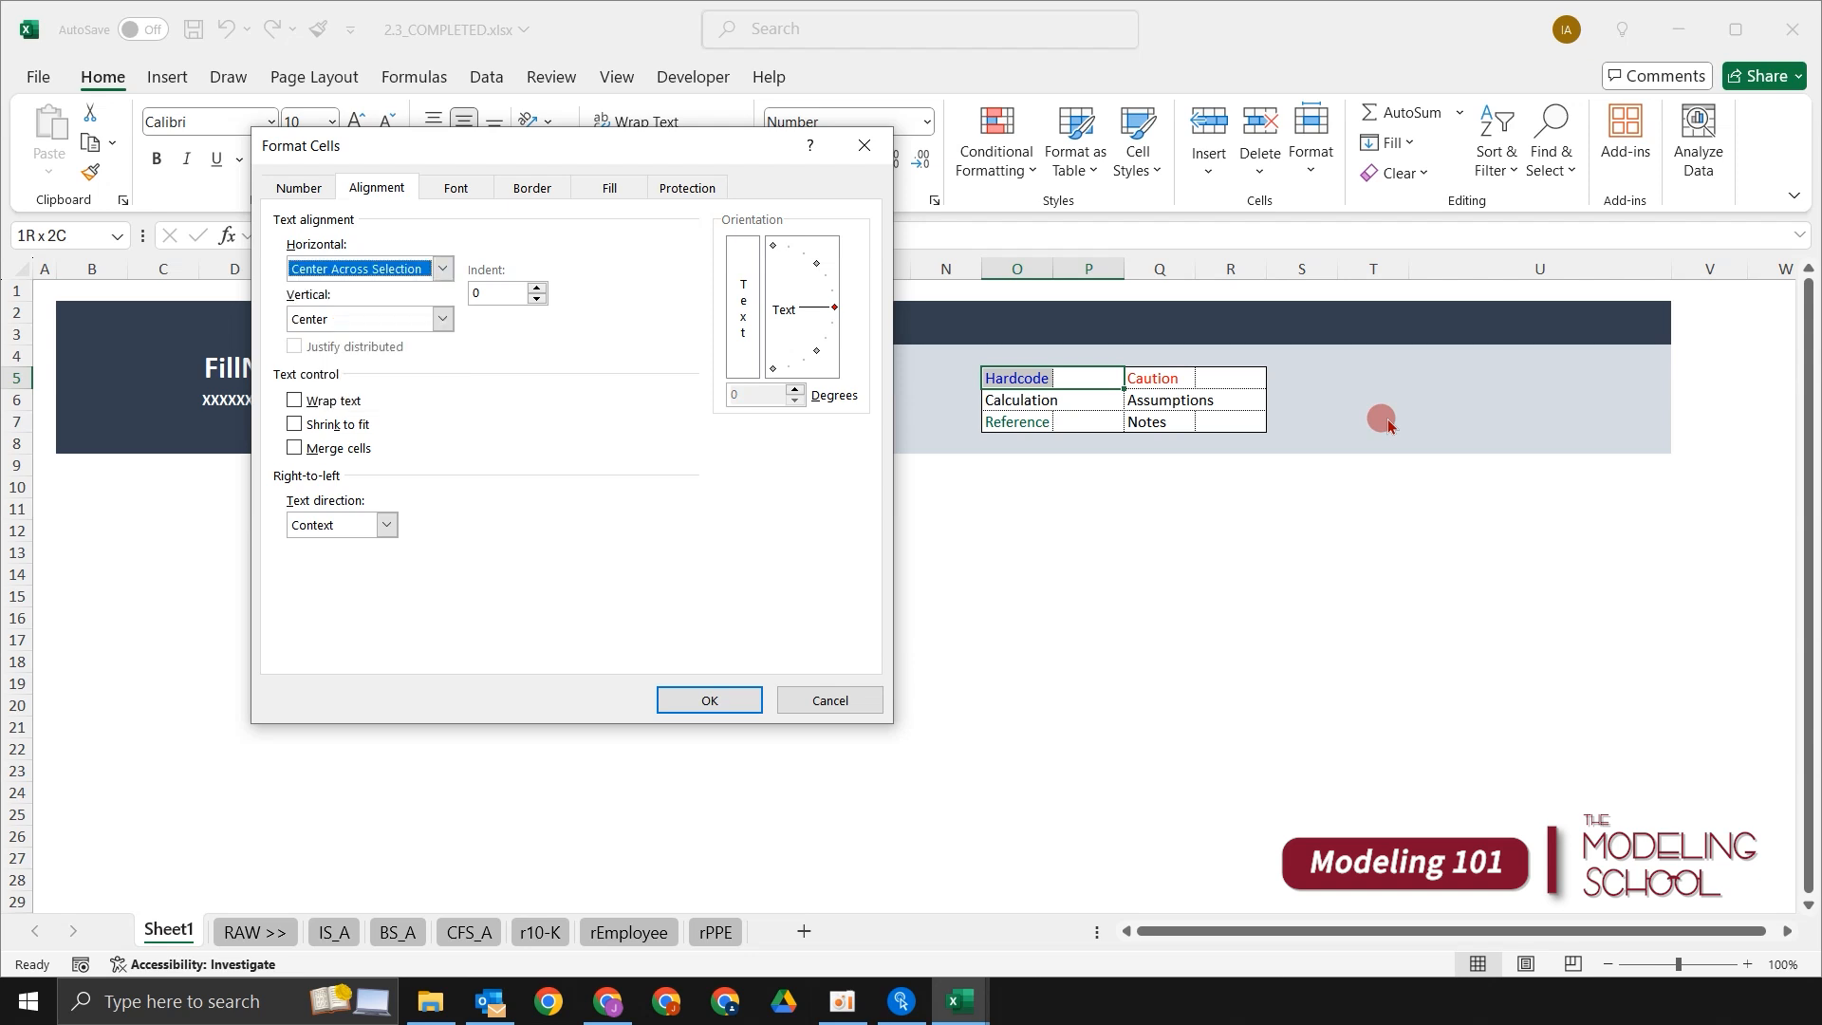
pyautogui.press('Return')
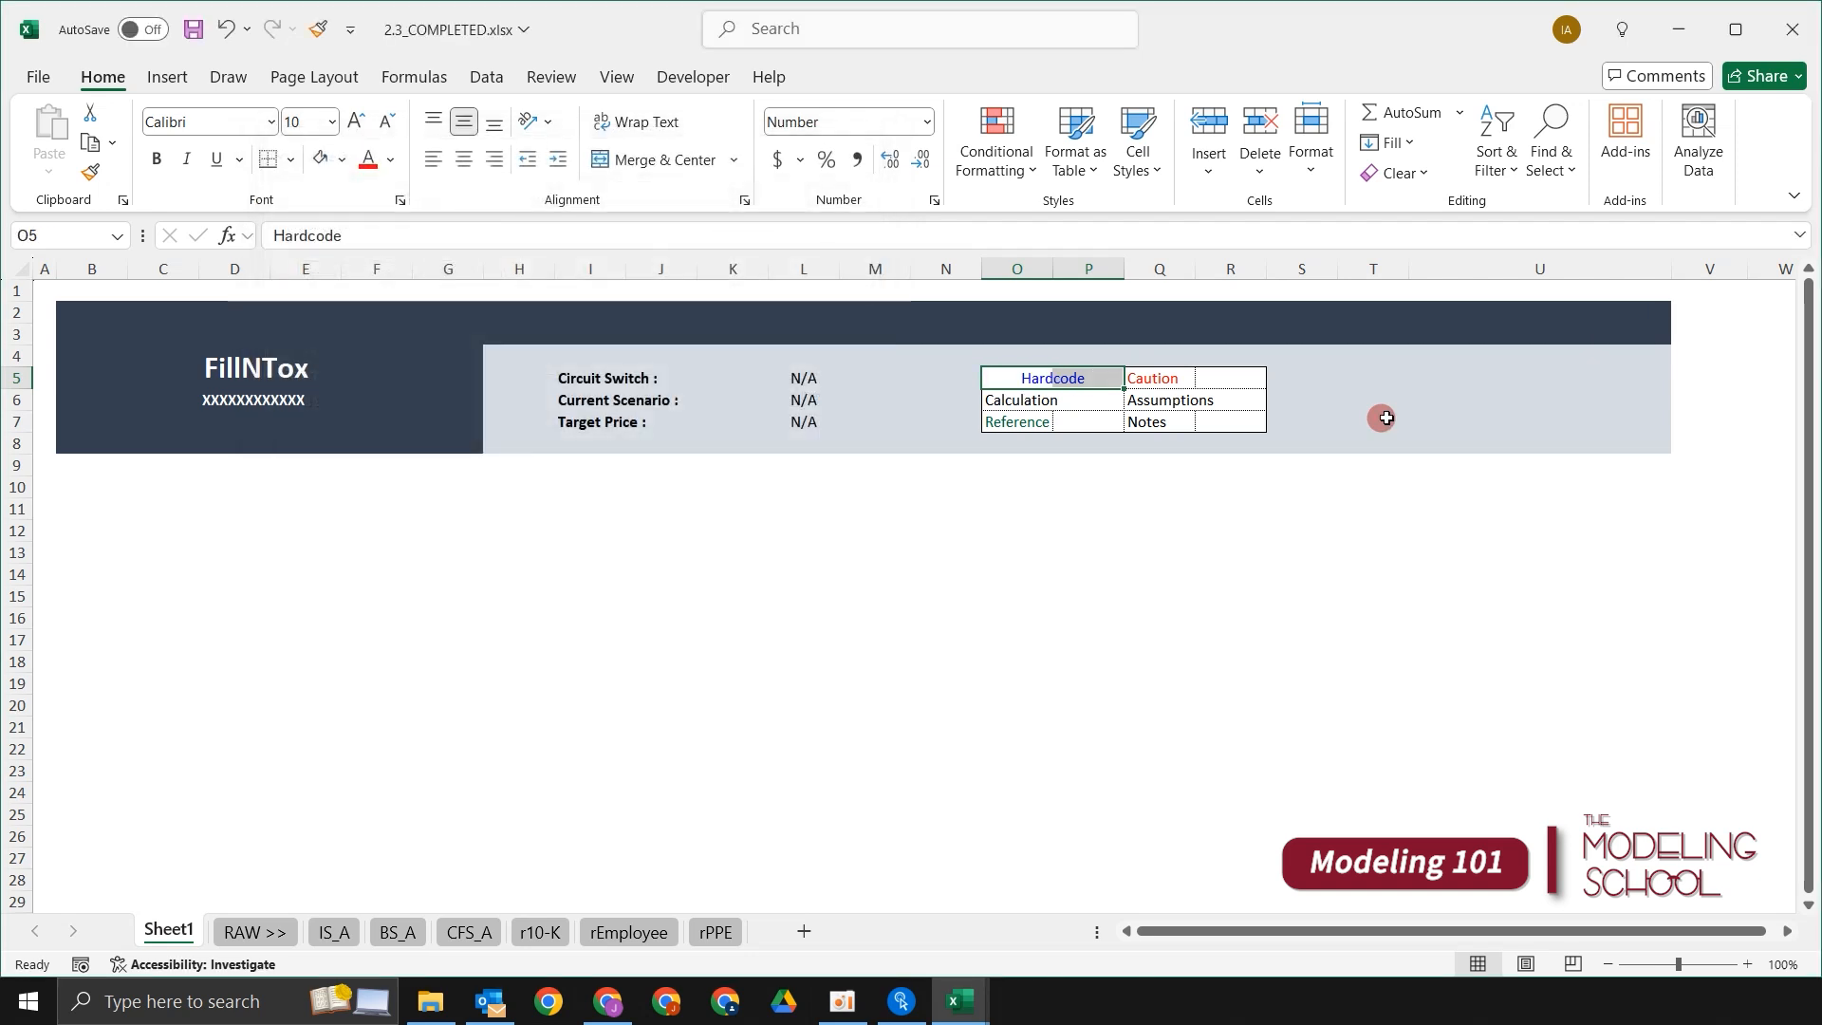
pyautogui.press('Down')
pyautogui.press('Up')
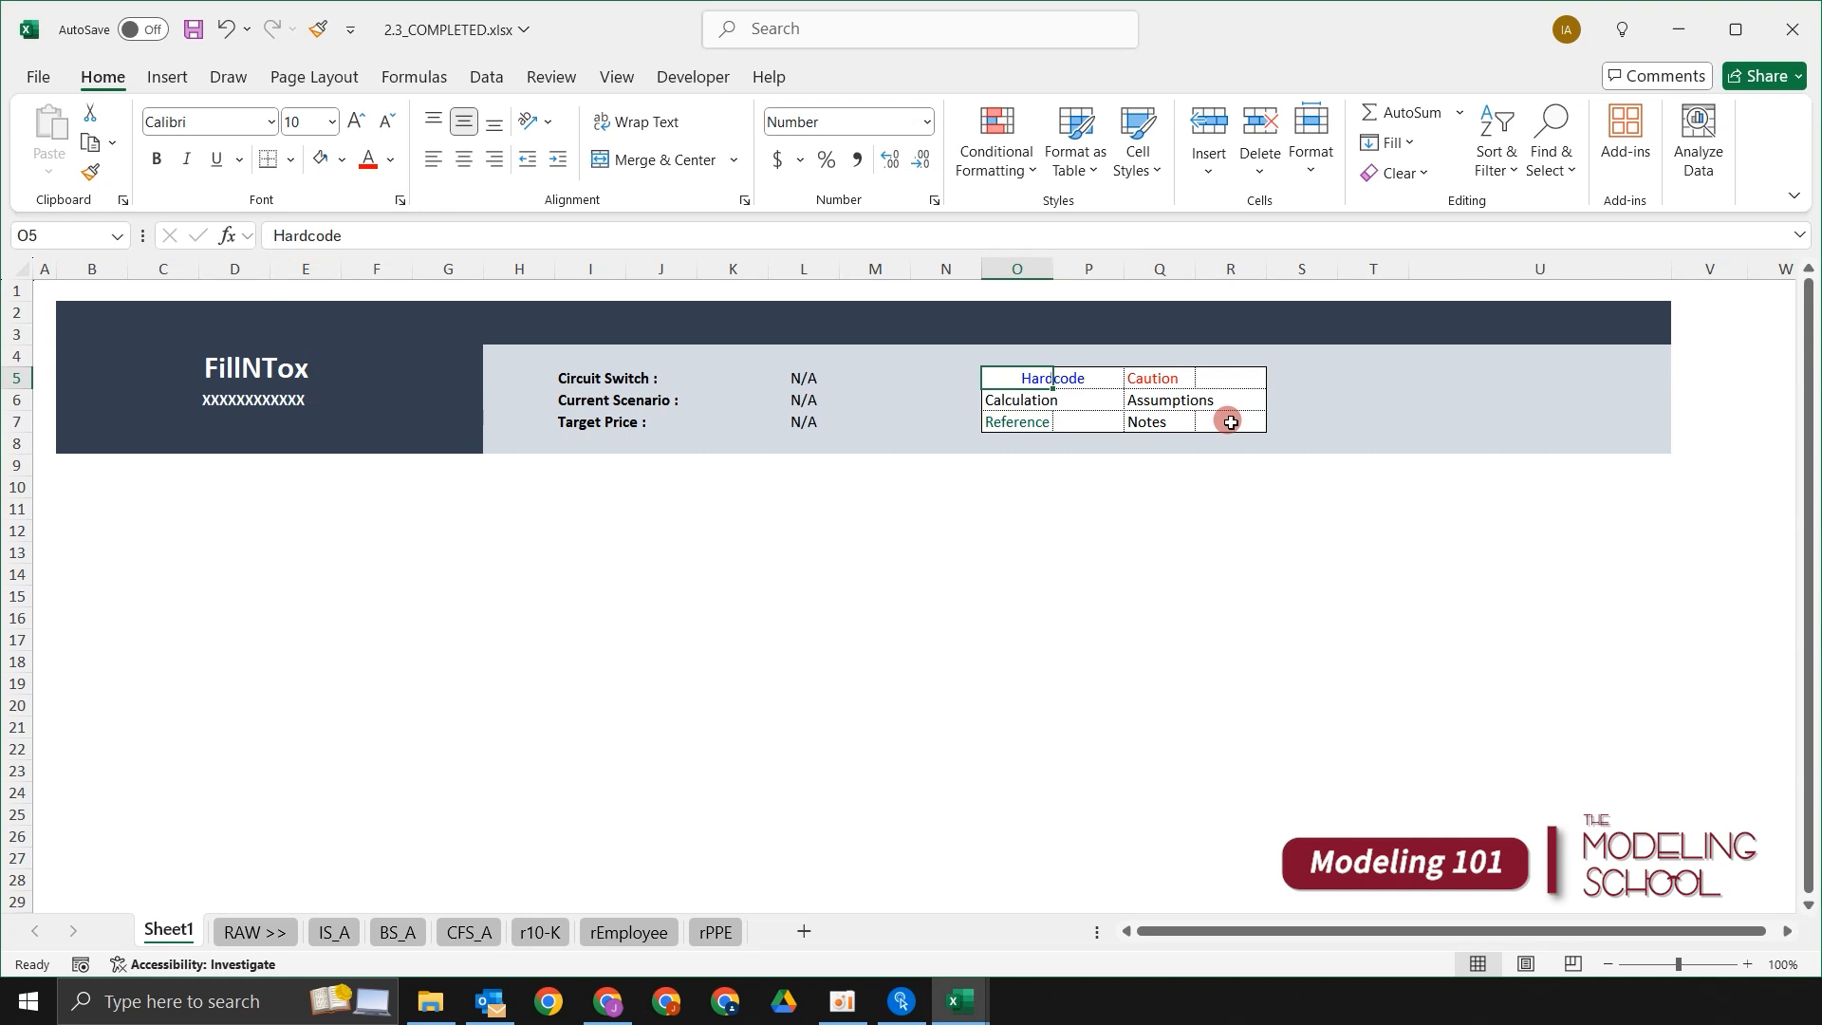
pyautogui.press('Right')
pyautogui.press('Left')
pyautogui.press('Right')
pyautogui.press('Down')
pyautogui.press('Left')
pyautogui.press('Up')
pyautogui.press('Right')
pyautogui.press('Left')
pyautogui.press('Down')
pyautogui.press('Down')
pyautogui.press('Down')
pyautogui.press('Up')
pyautogui.press('Up')
pyautogui.press('Up')
pyautogui.hotkey('ctrl', 'space')
pyautogui.press('Right')
pyautogui.hotkey('ctrl', 'space')
pyautogui.press('Left')
pyautogui.press('Down')
pyautogui.press('Up')
pyautogui.press('Down')
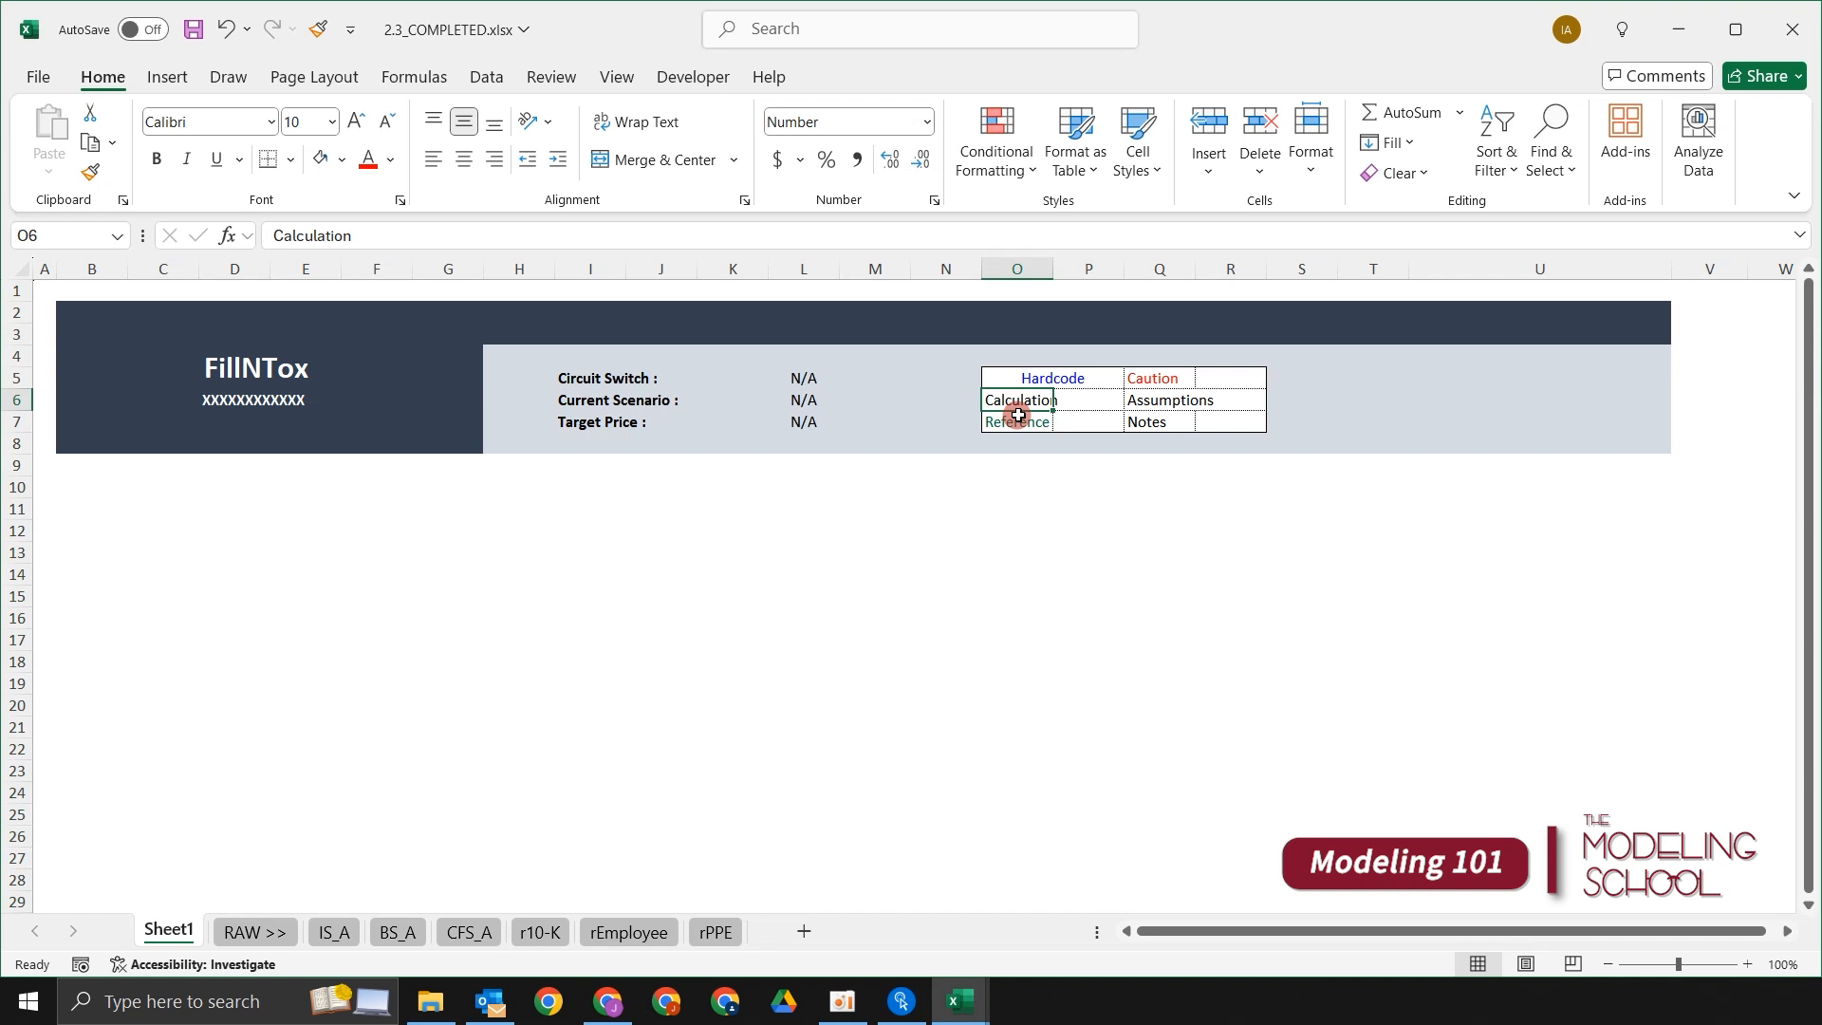
# Step: Repeat the Center Across Selection alignment for the Calculation label in O6:P6 and the Reference label in O7:P7
pyautogui.press('Right')
pyautogui.press('Left')
pyautogui.hotkey('shift', 'Right')
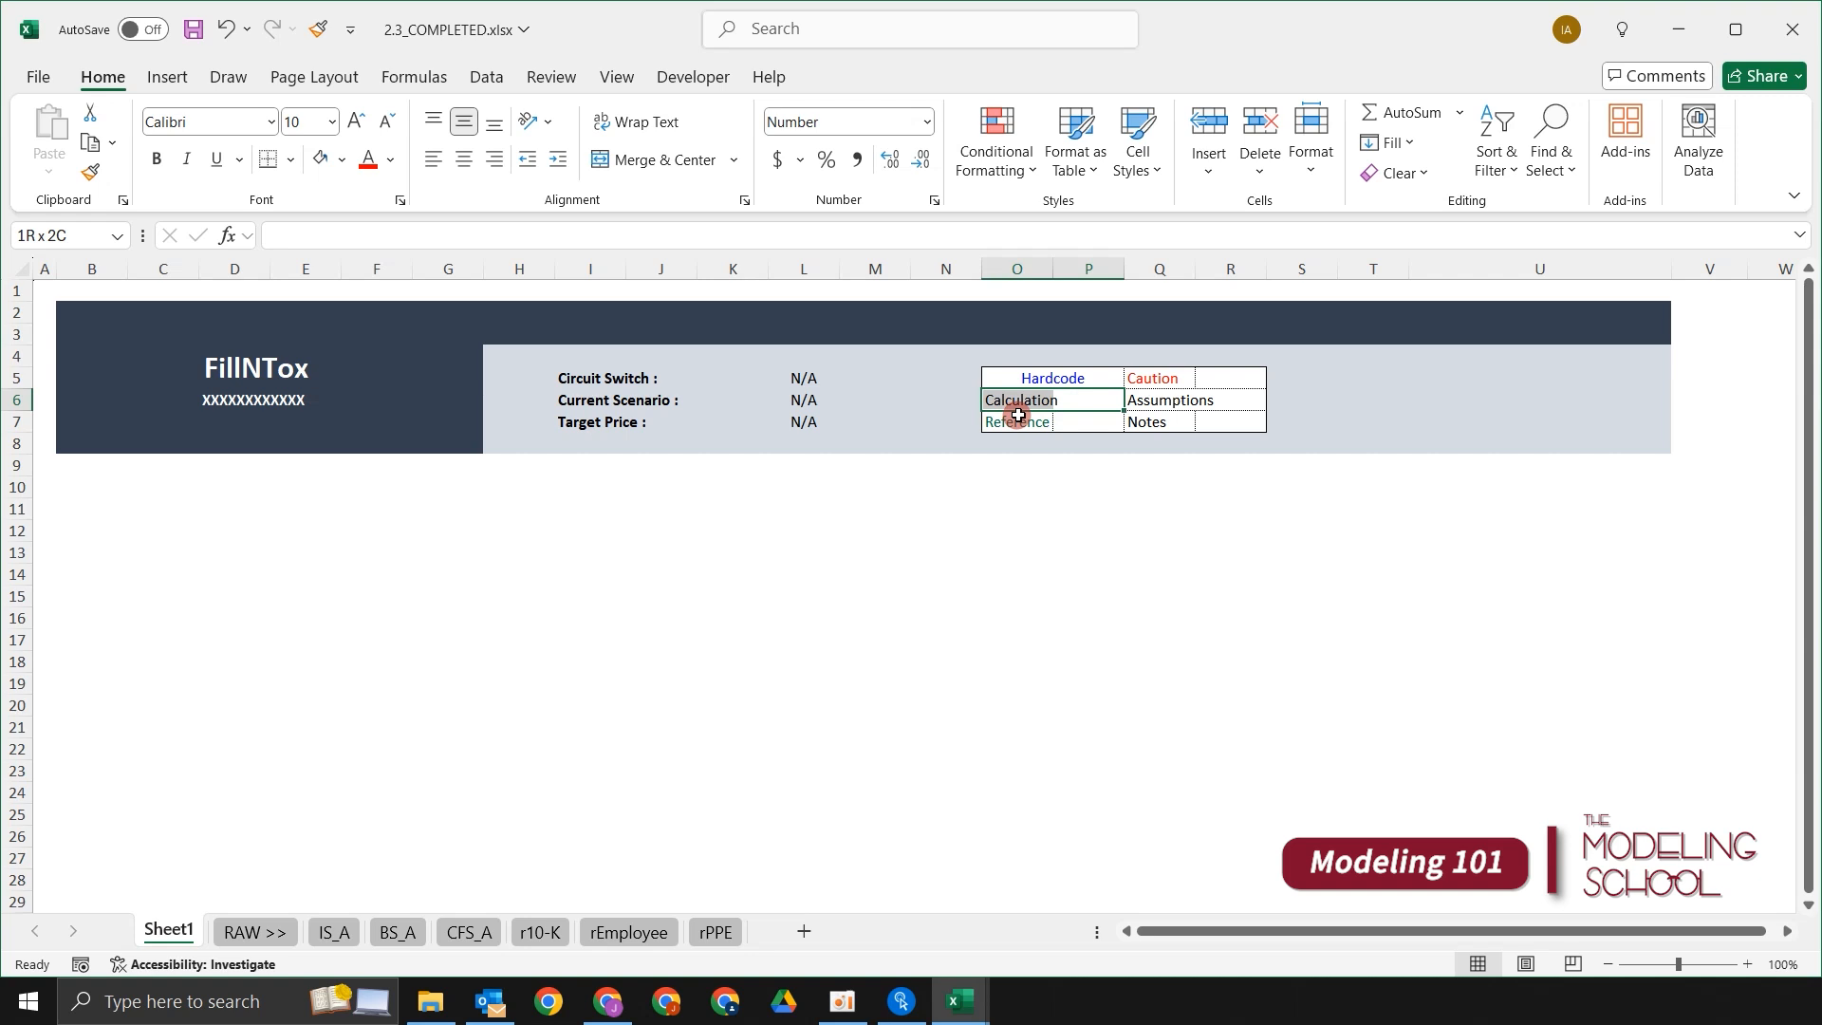
pyautogui.press('F4')
pyautogui.press('Down')
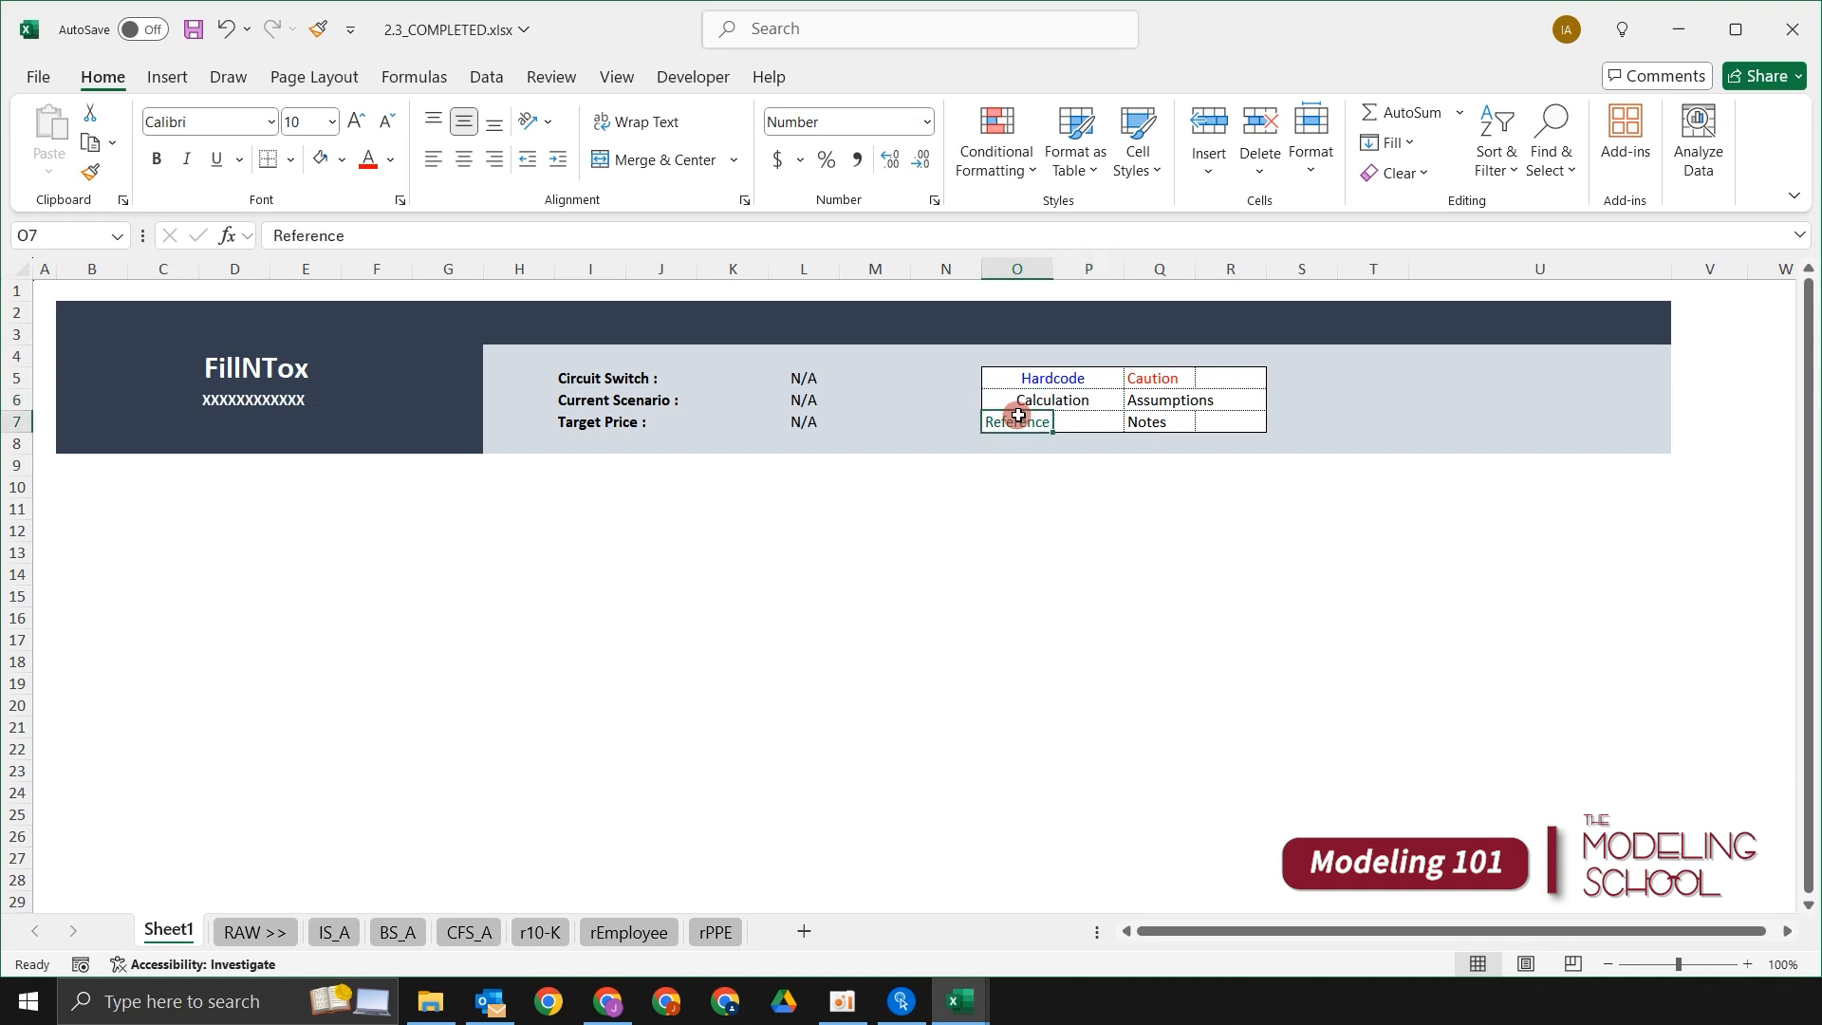
pyautogui.hotkey('shift', 'Right')
pyautogui.press('F4')
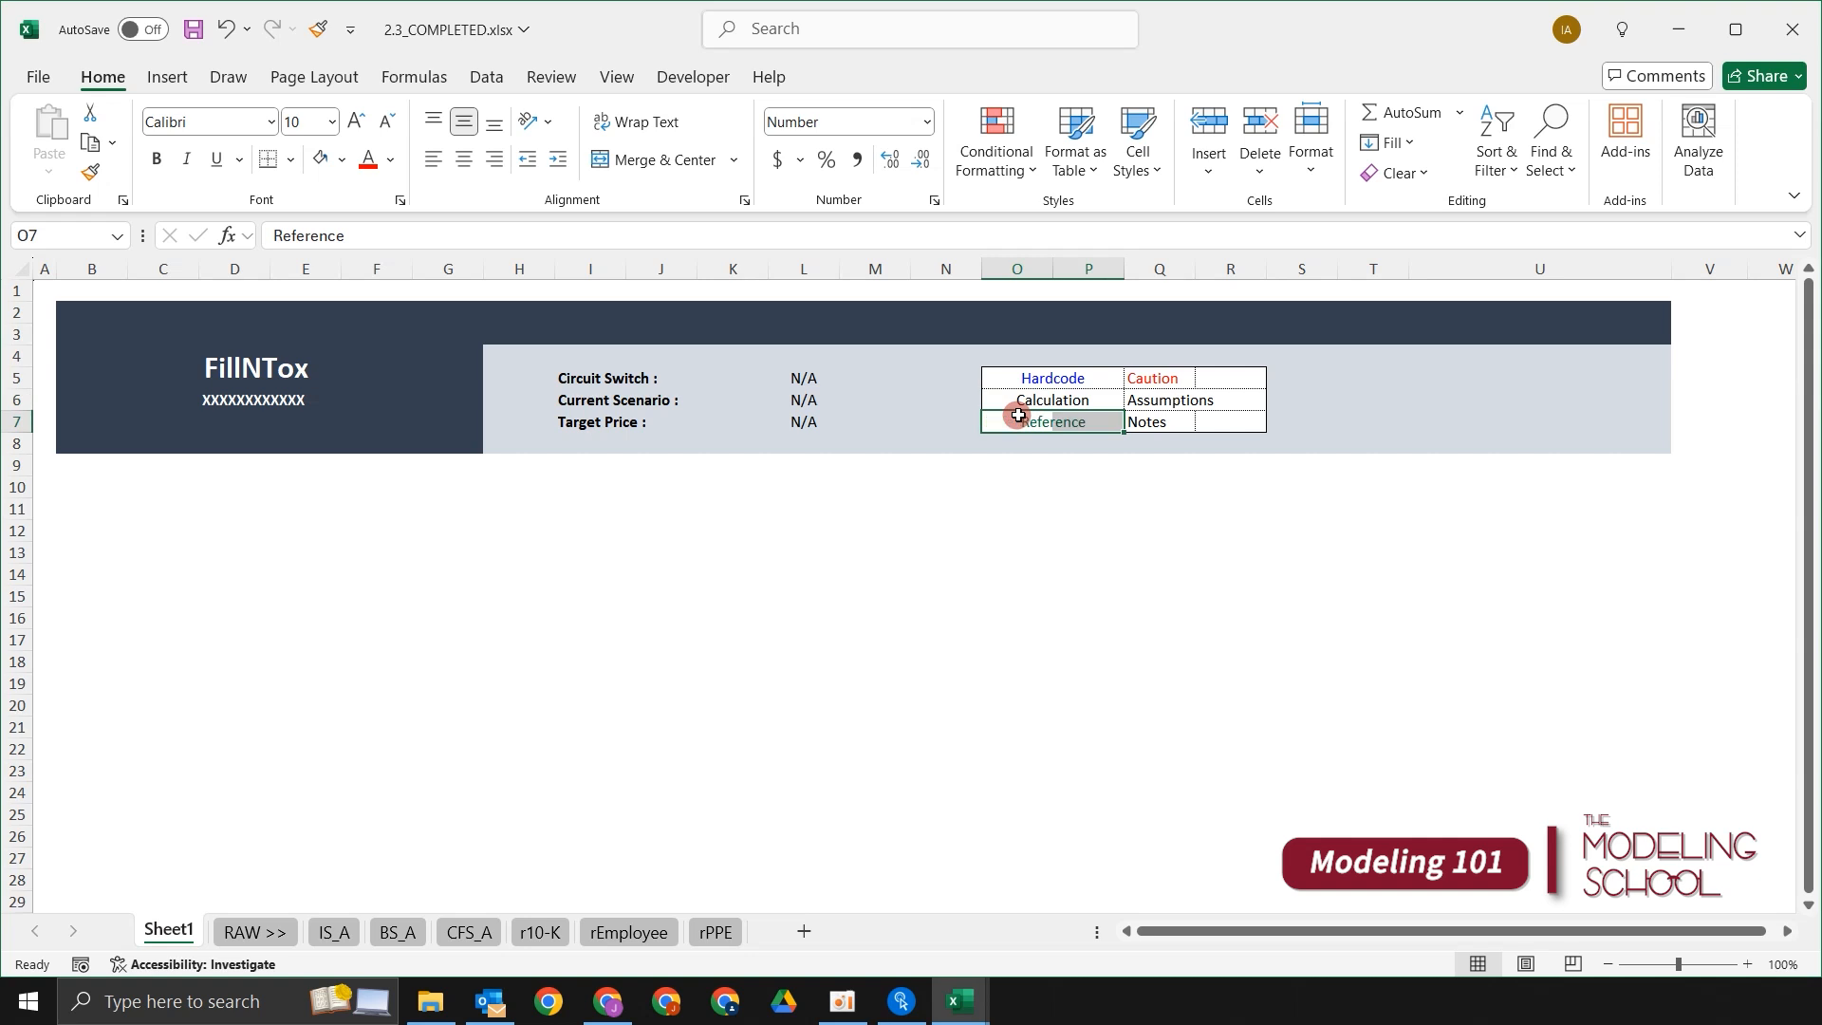
# Step: Repeat the Center Across Selection alignment for the Caution, Assumptions and Notes labels, each across columns Q and R
pyautogui.press('Up')
pyautogui.press('Up')
pyautogui.press('Right')
pyautogui.press('Right')
pyautogui.hotkey('shift', 'Right')
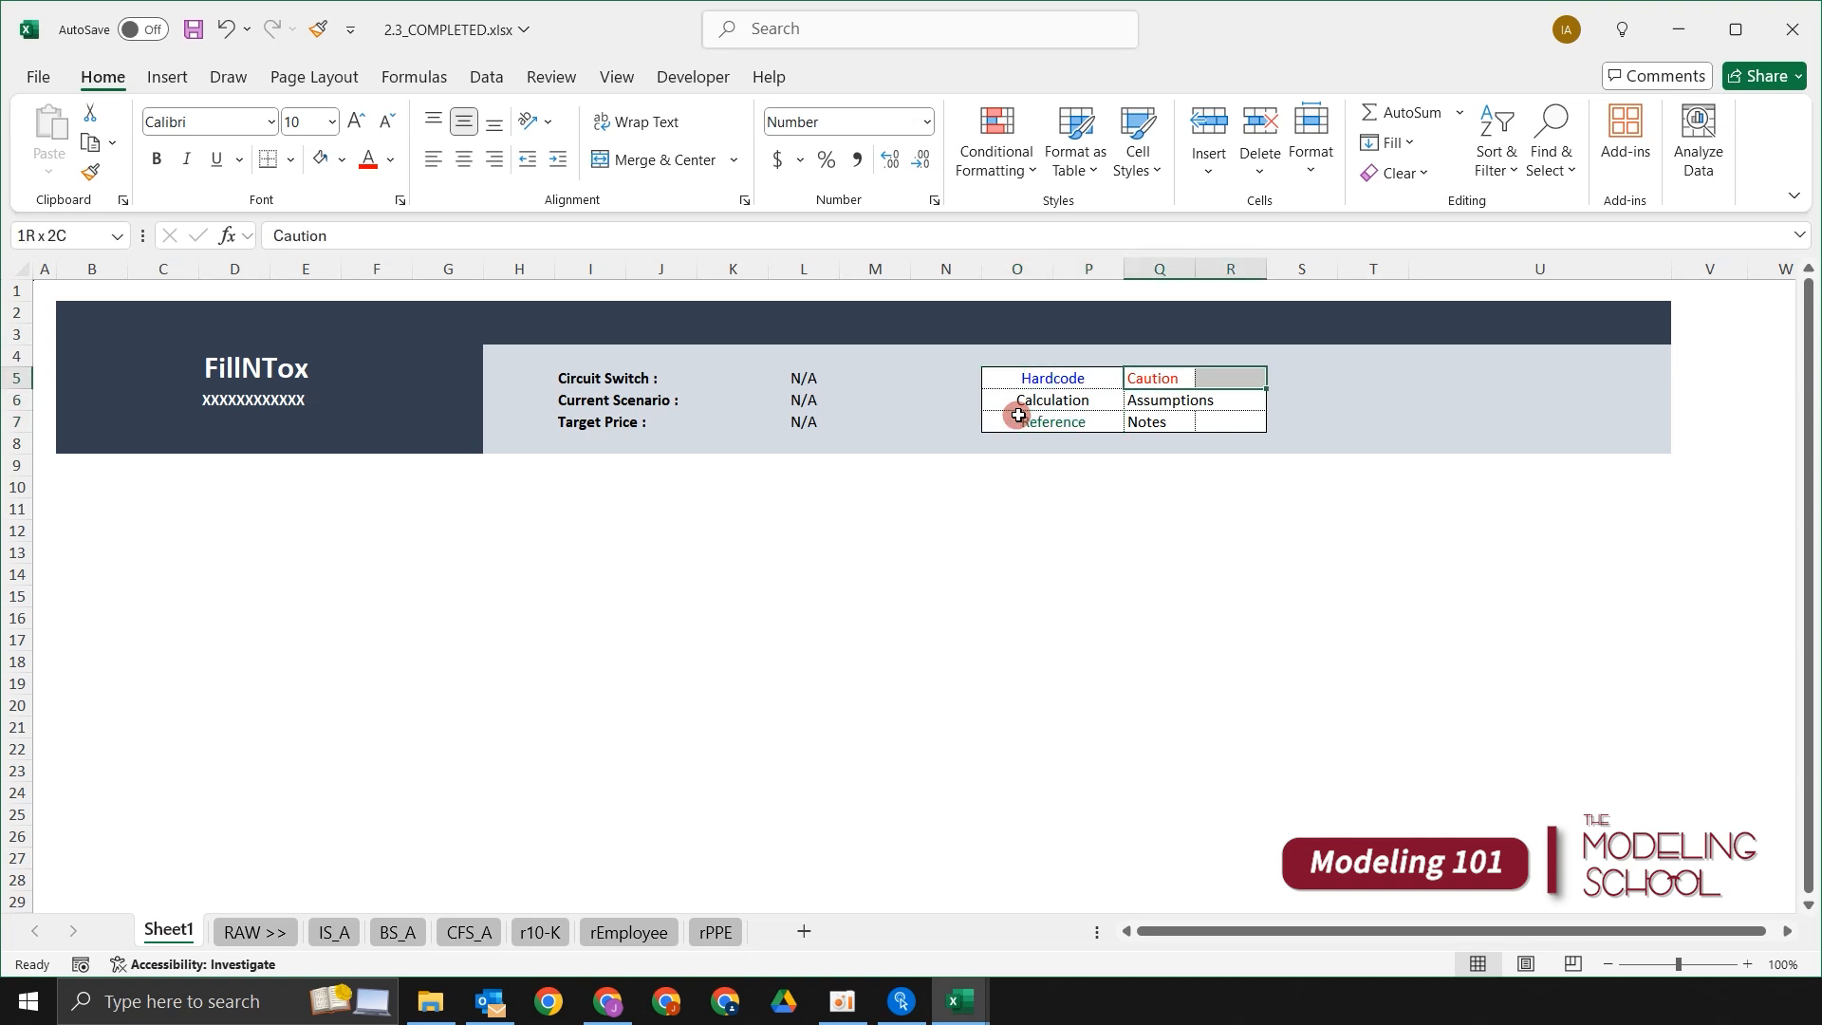
pyautogui.press('F4')
pyautogui.press('Down')
pyautogui.hotkey('shift', 'Right')
pyautogui.press('F4')
pyautogui.press('Down')
pyautogui.hotkey('shift', 'Right')
pyautogui.press('F4')
pyautogui.press('Up')
pyautogui.press('Down')
pyautogui.press('Left')
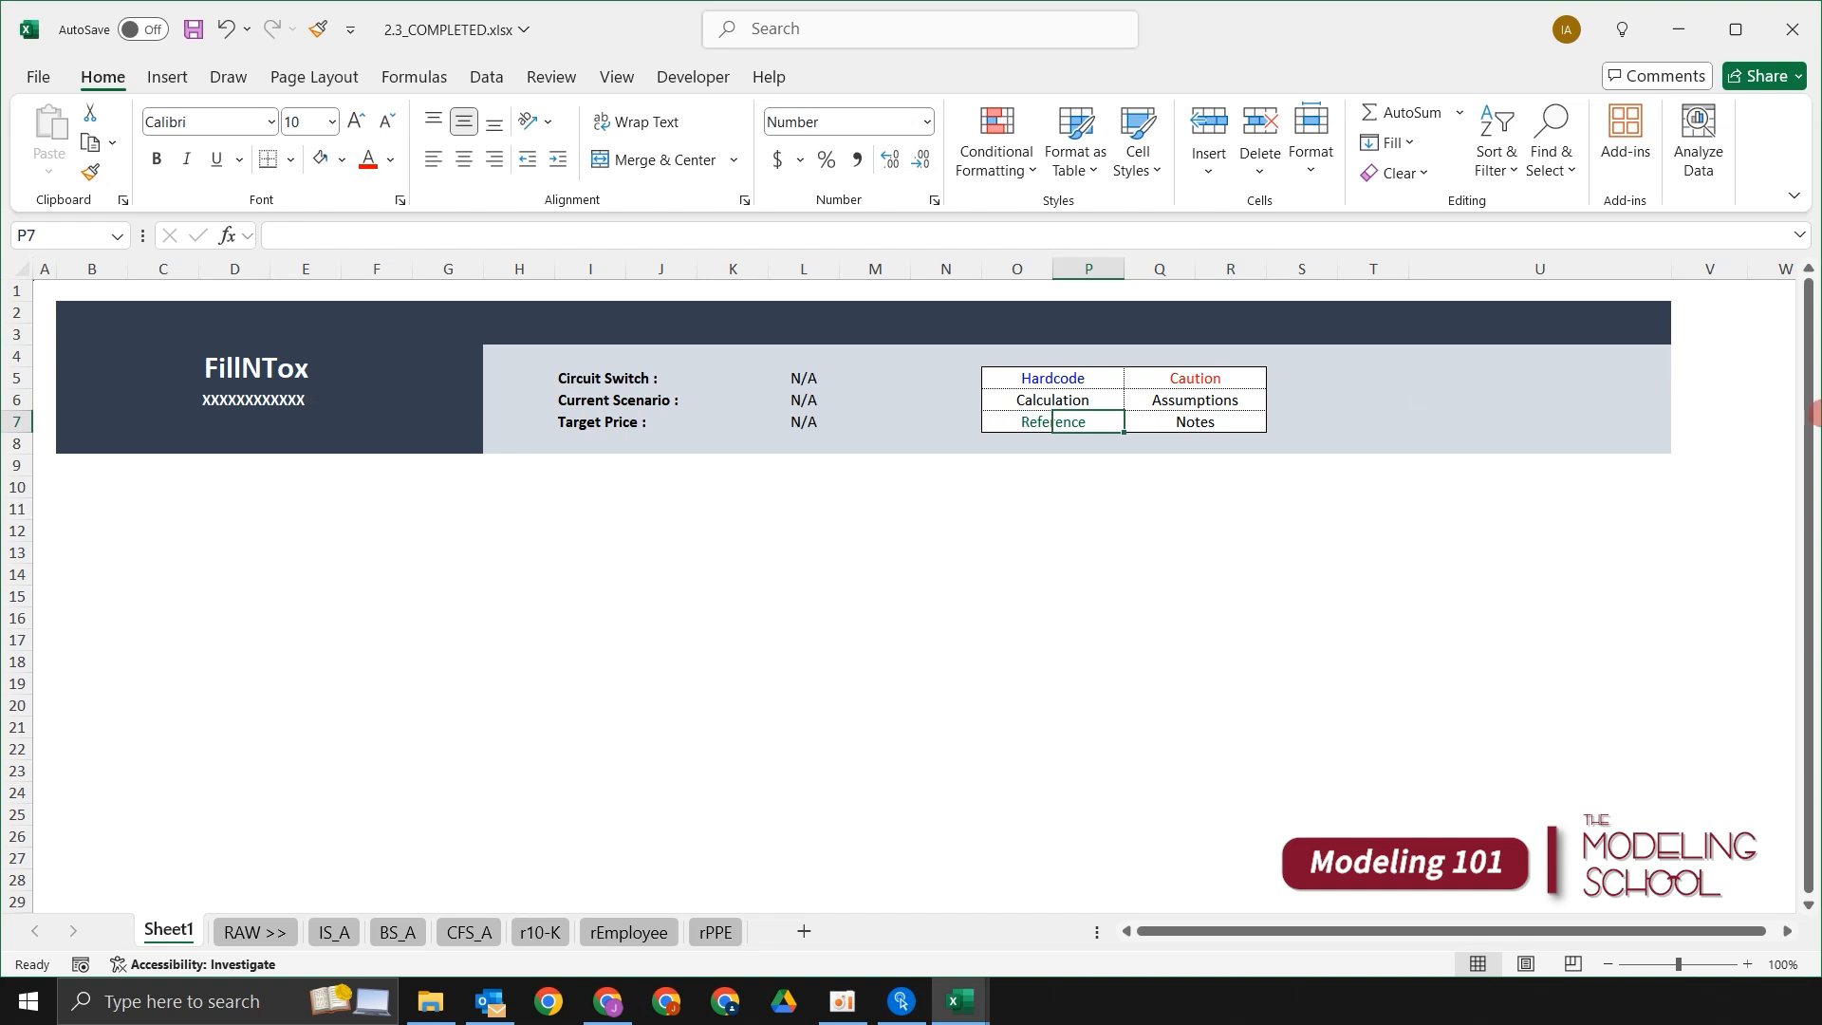
pyautogui.press('Up')
pyautogui.press('Up')
pyautogui.press('Down')
pyautogui.press('Right')
pyautogui.press('Left')
pyautogui.press('Up')
pyautogui.press('Down')
# Step: Fill the Assumptions cells Q6:R6 with the lightest gold theme color
pyautogui.press('Right')
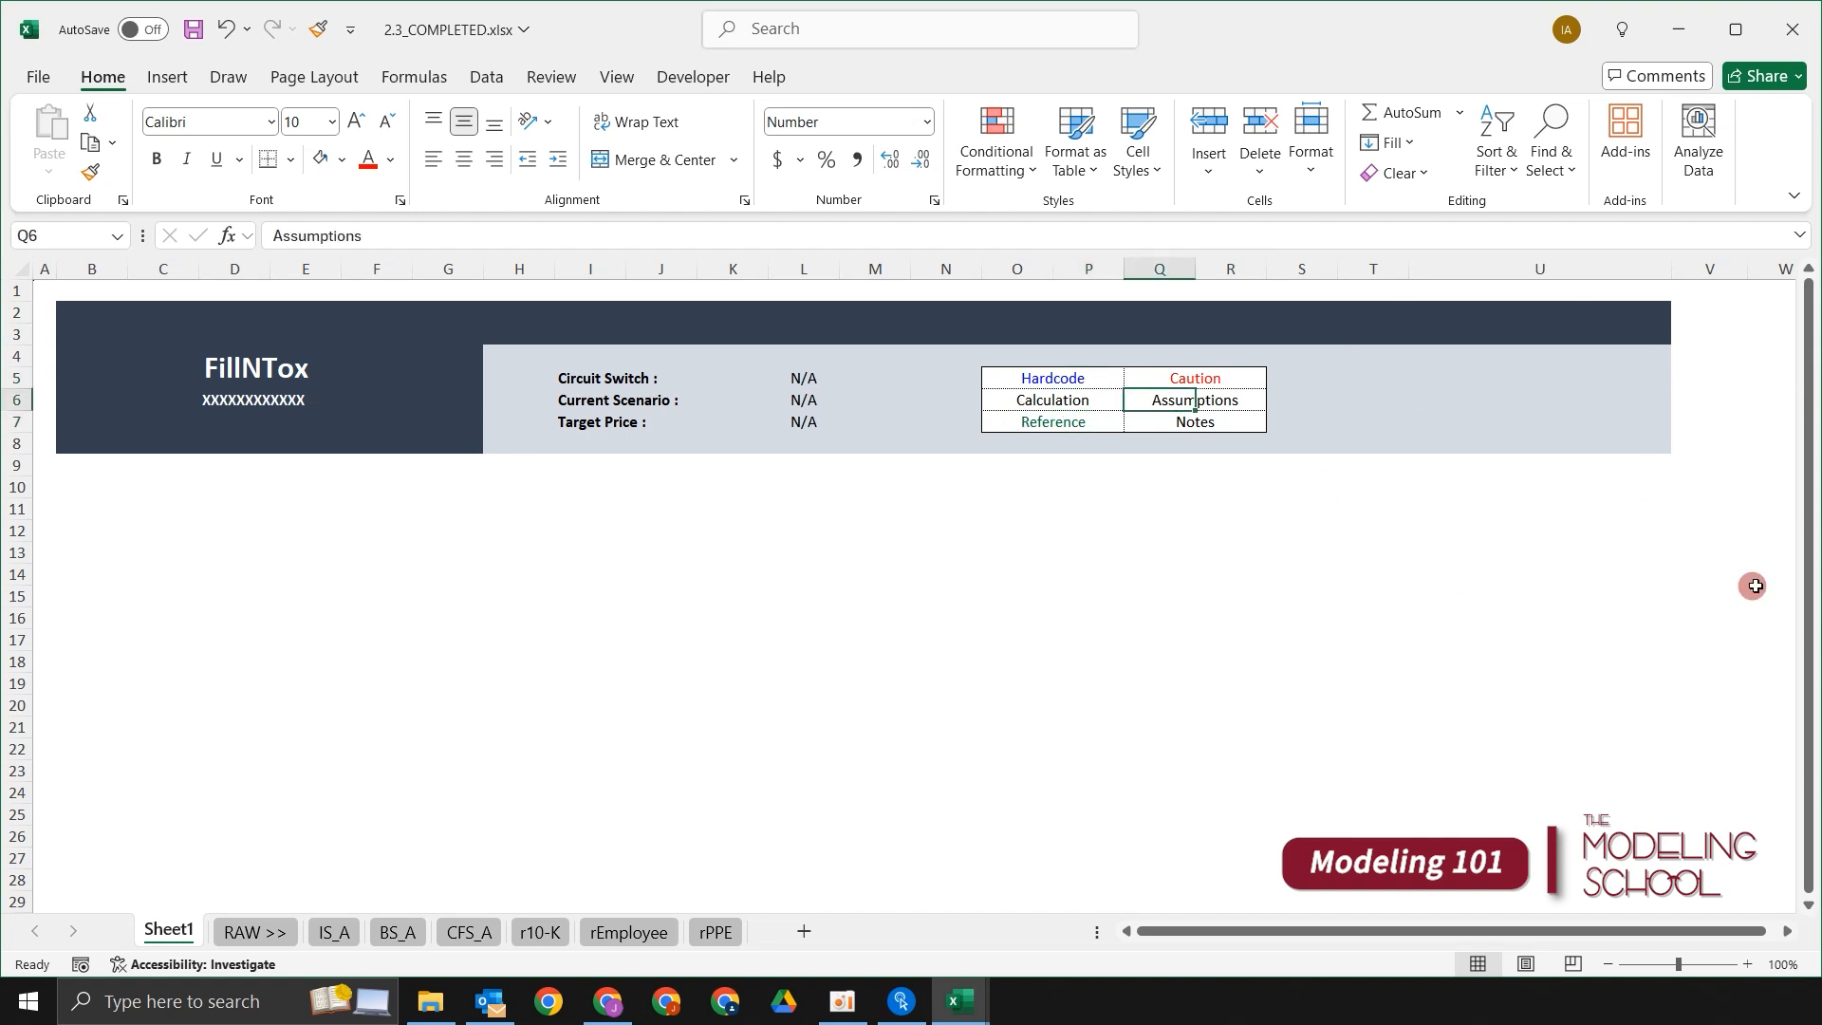
pyautogui.hotkey('shift', 'Right')
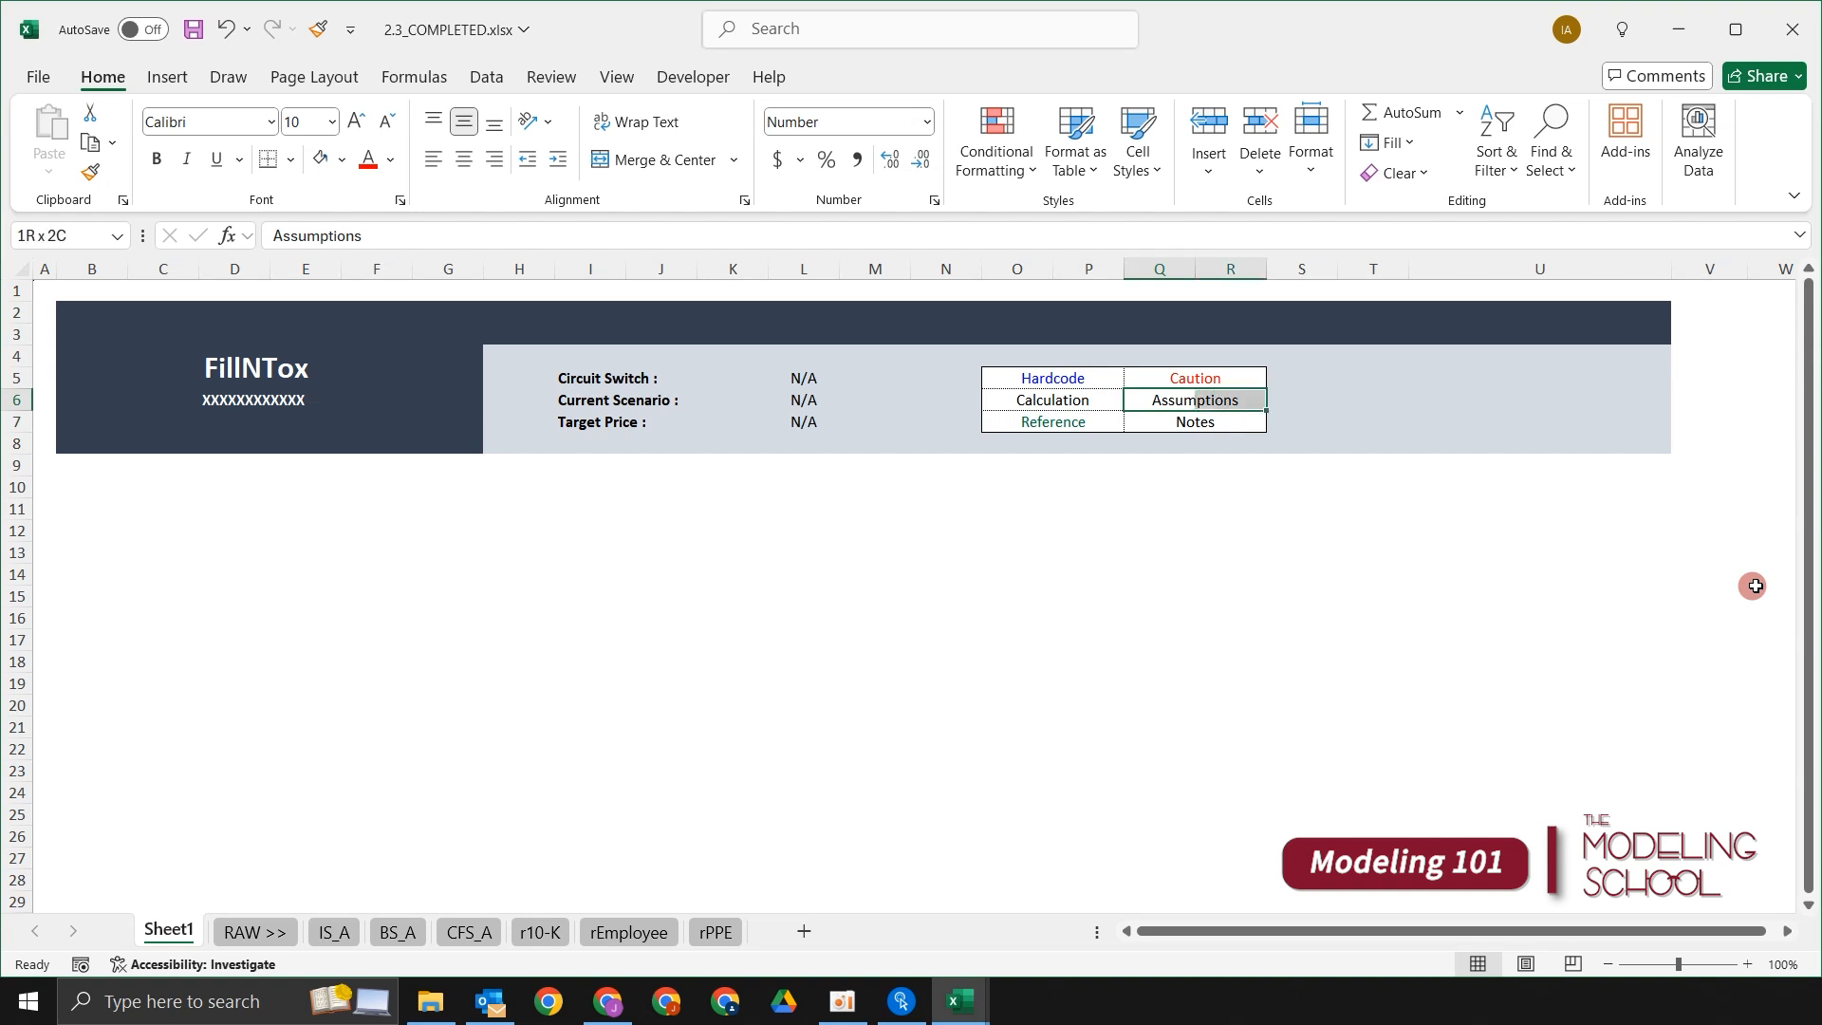
pyautogui.press('alt')
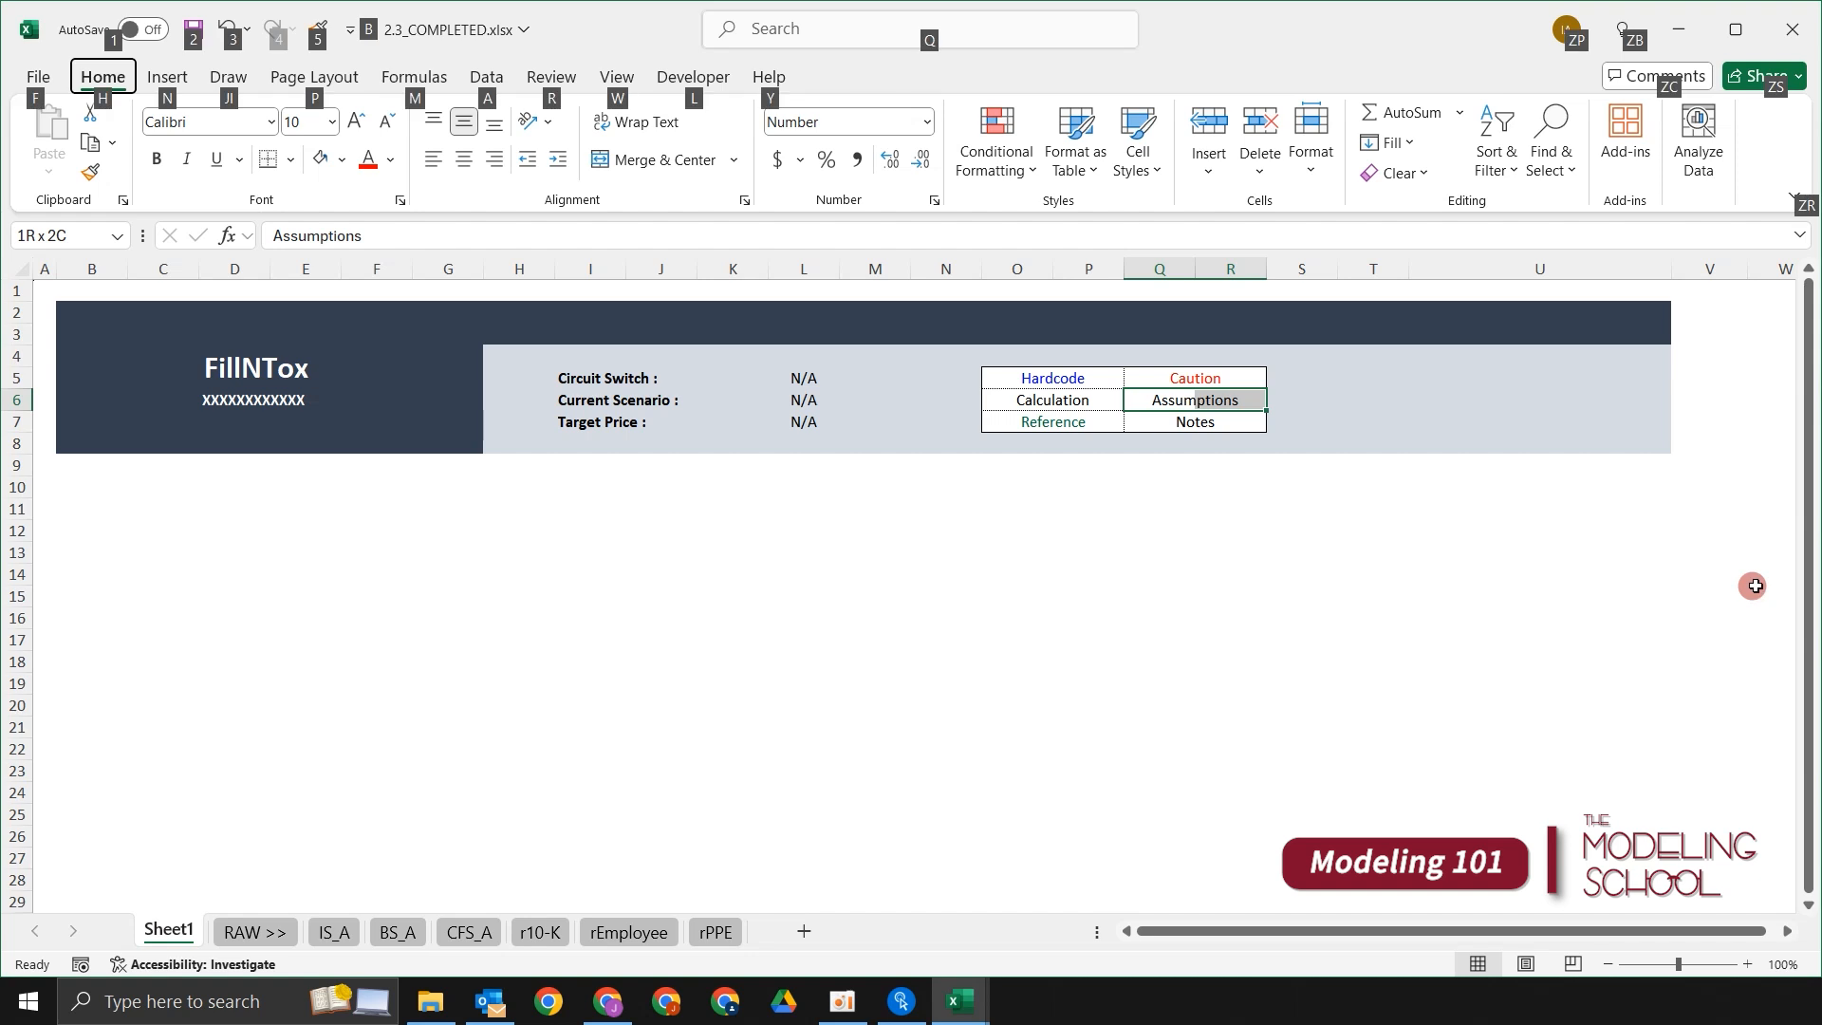
pyautogui.press('h')
pyautogui.press('h')
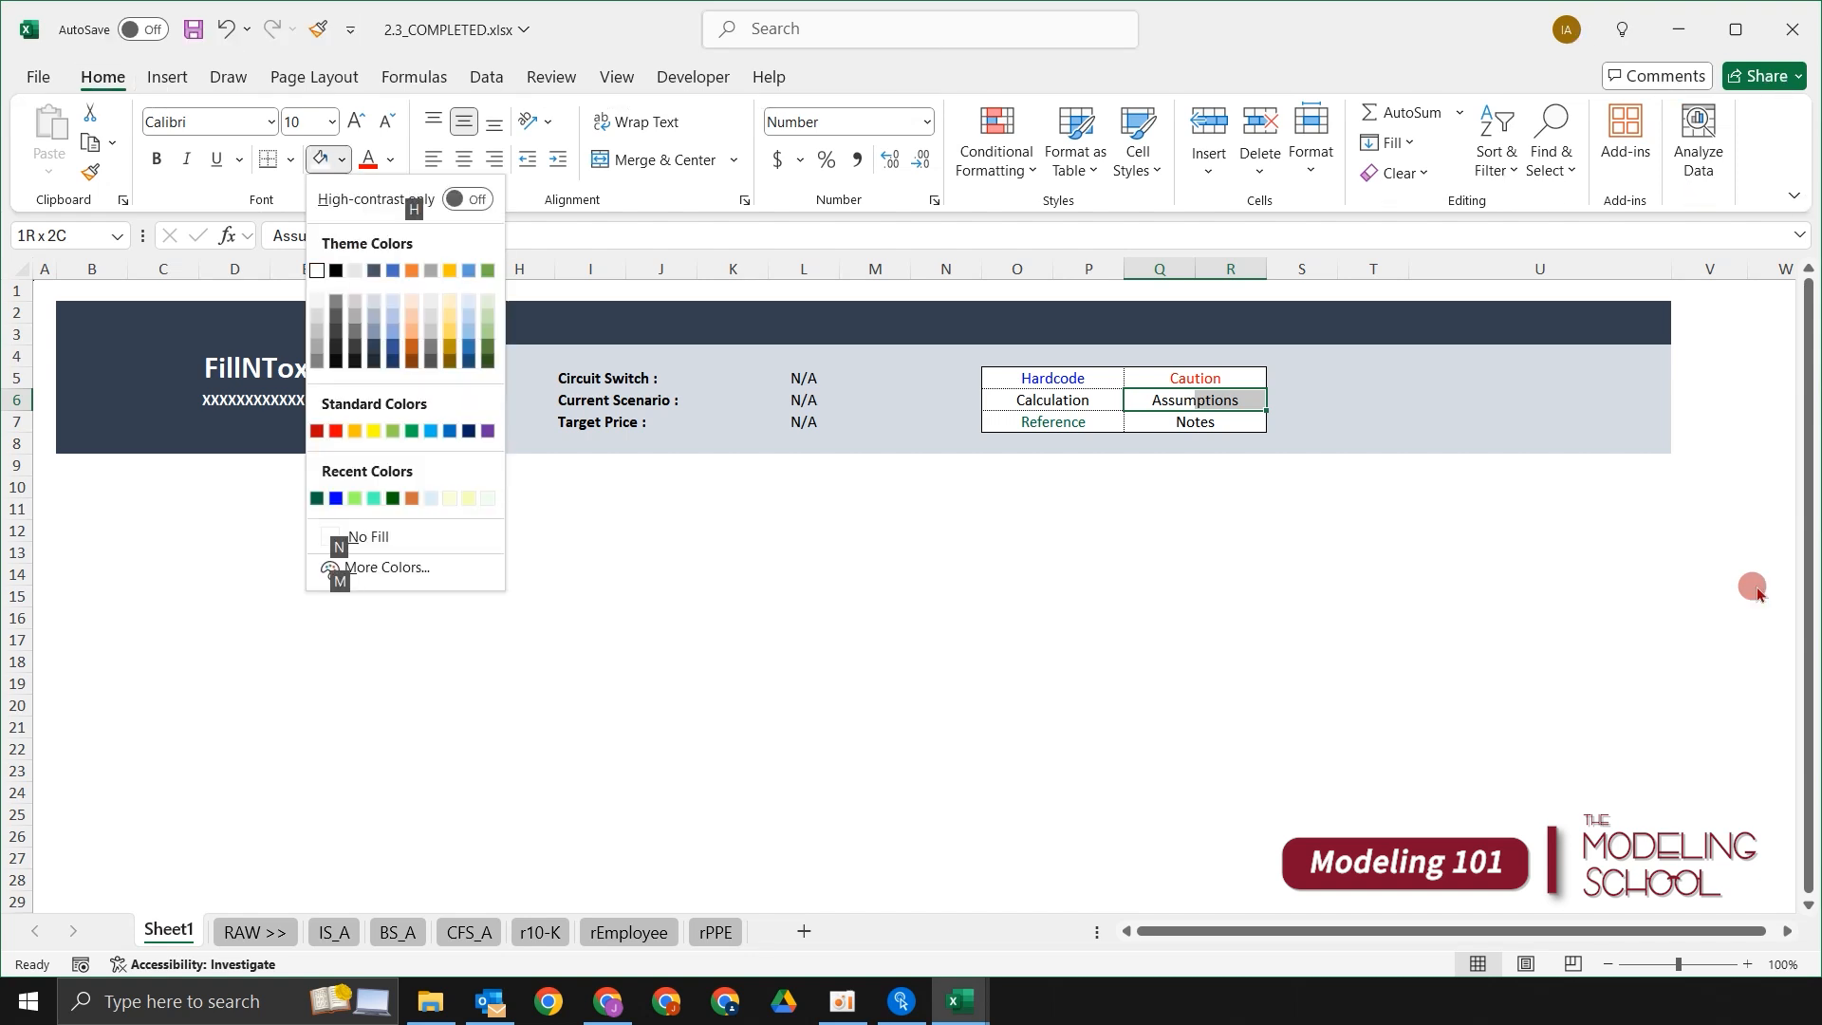
pyautogui.click(448, 304)
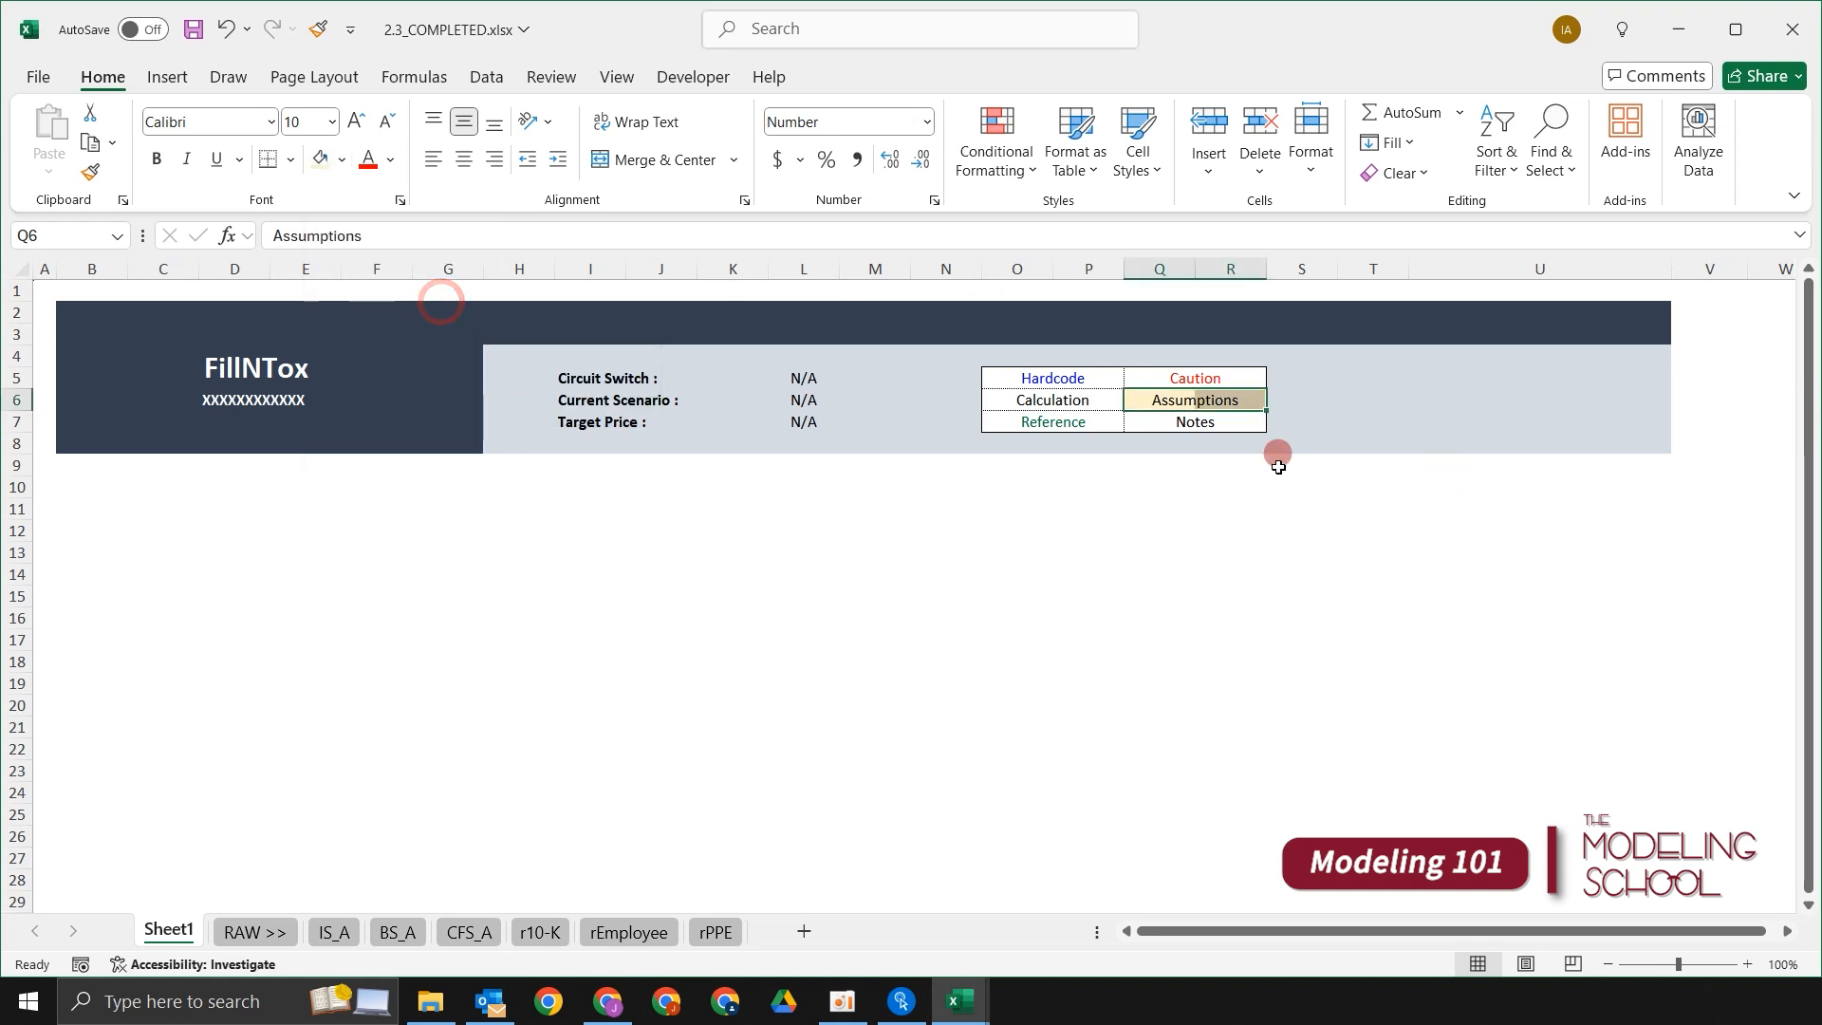
# Step: Fill the Notes cells Q7:R7 with the lightest orange theme color
pyautogui.click(1315, 419)
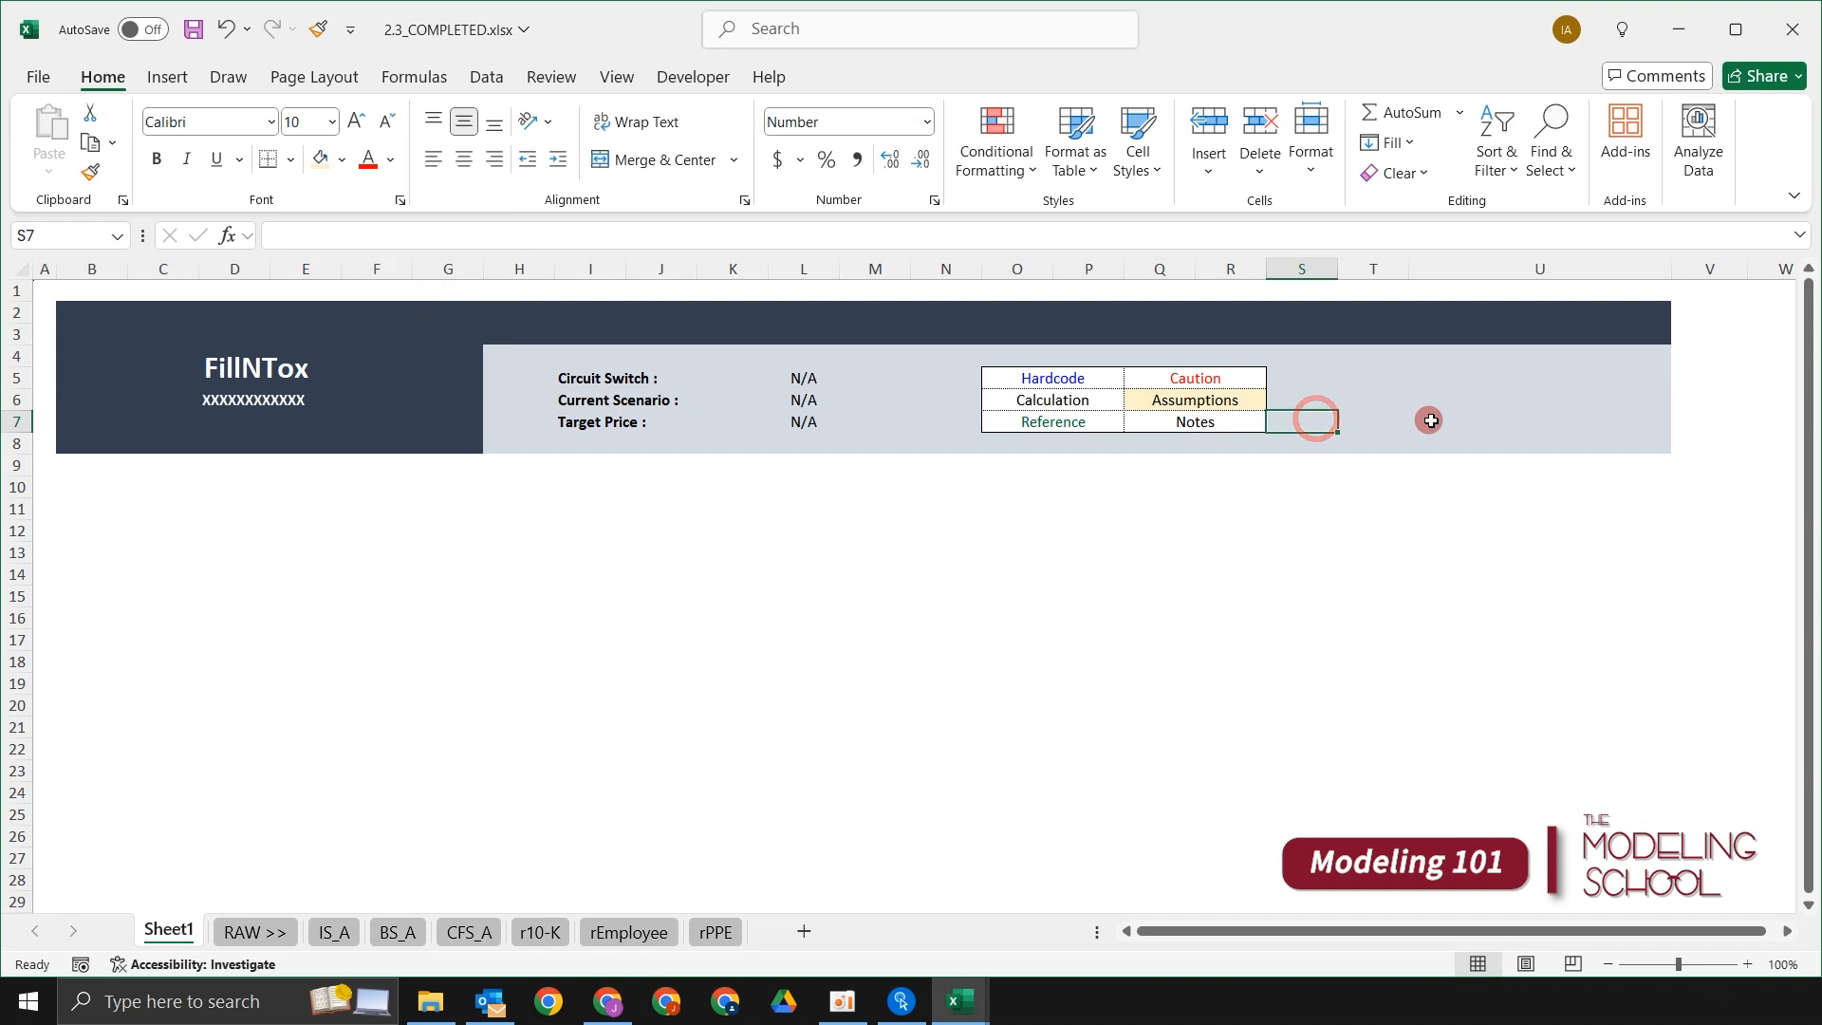
pyautogui.press('Left')
pyautogui.hotkey('shift', 'Left')
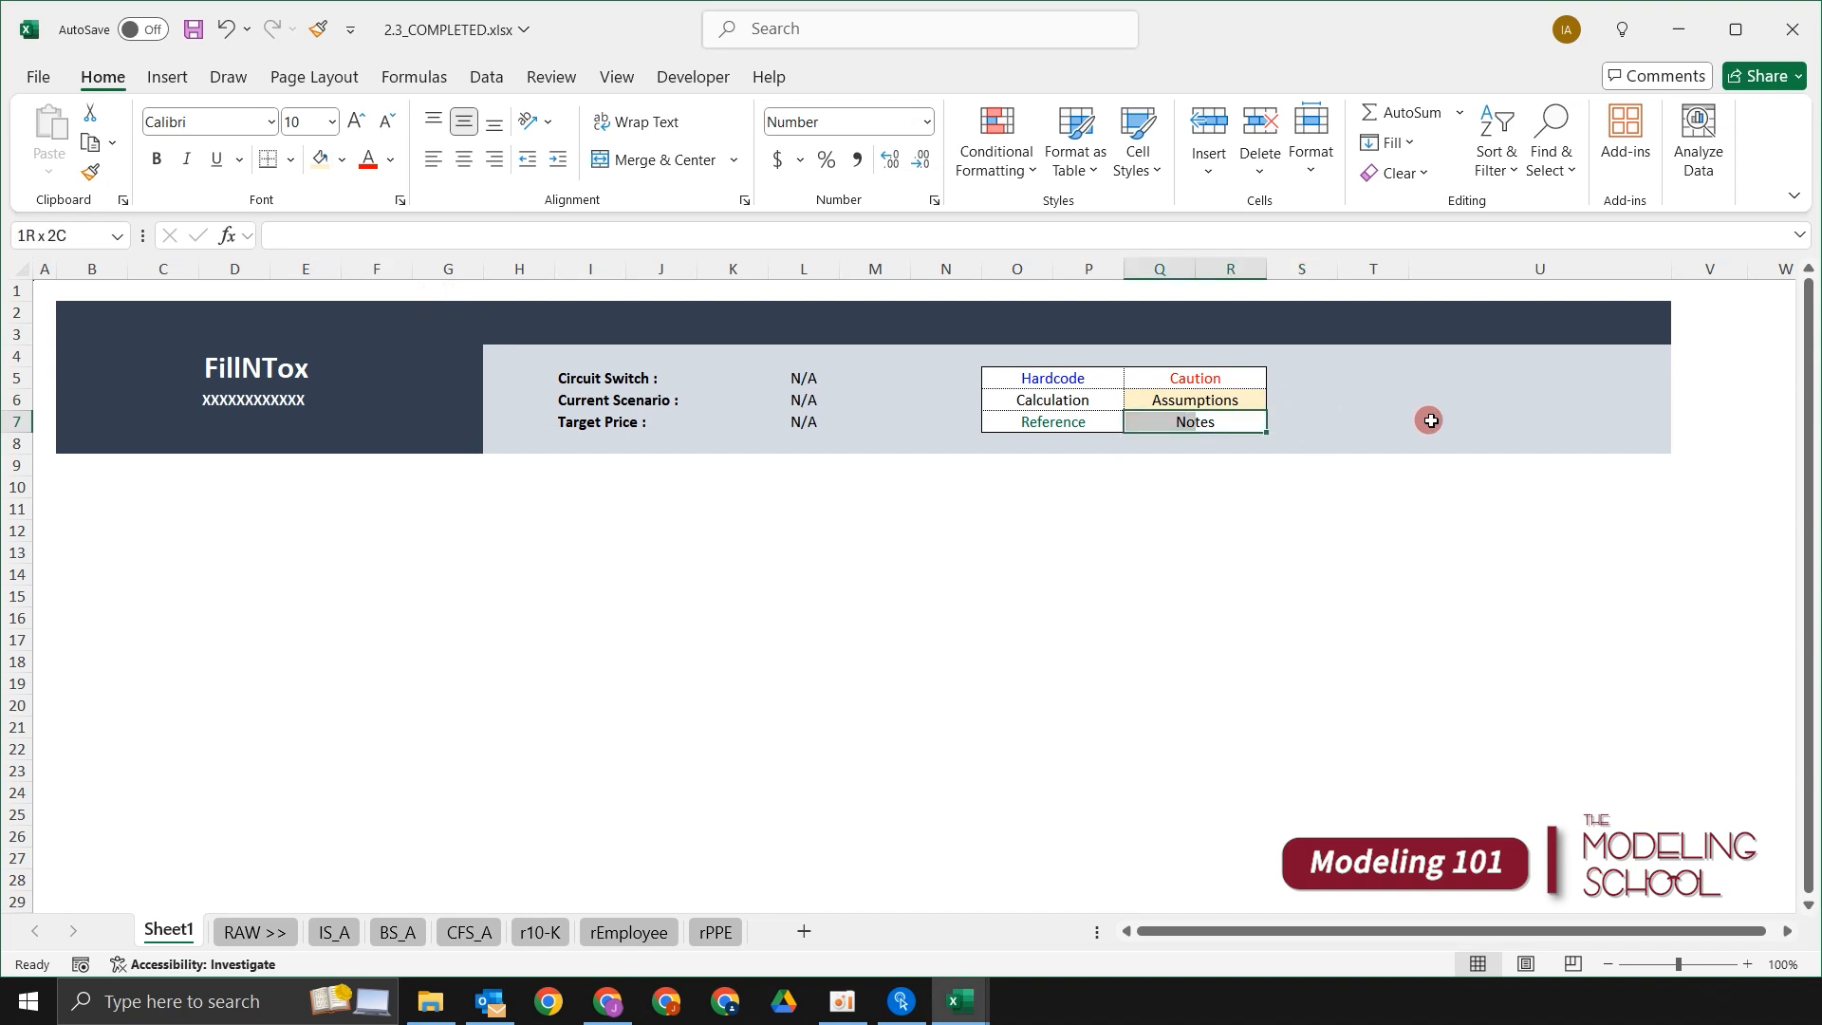
pyautogui.press('alt')
pyautogui.press('h')
pyautogui.press('h')
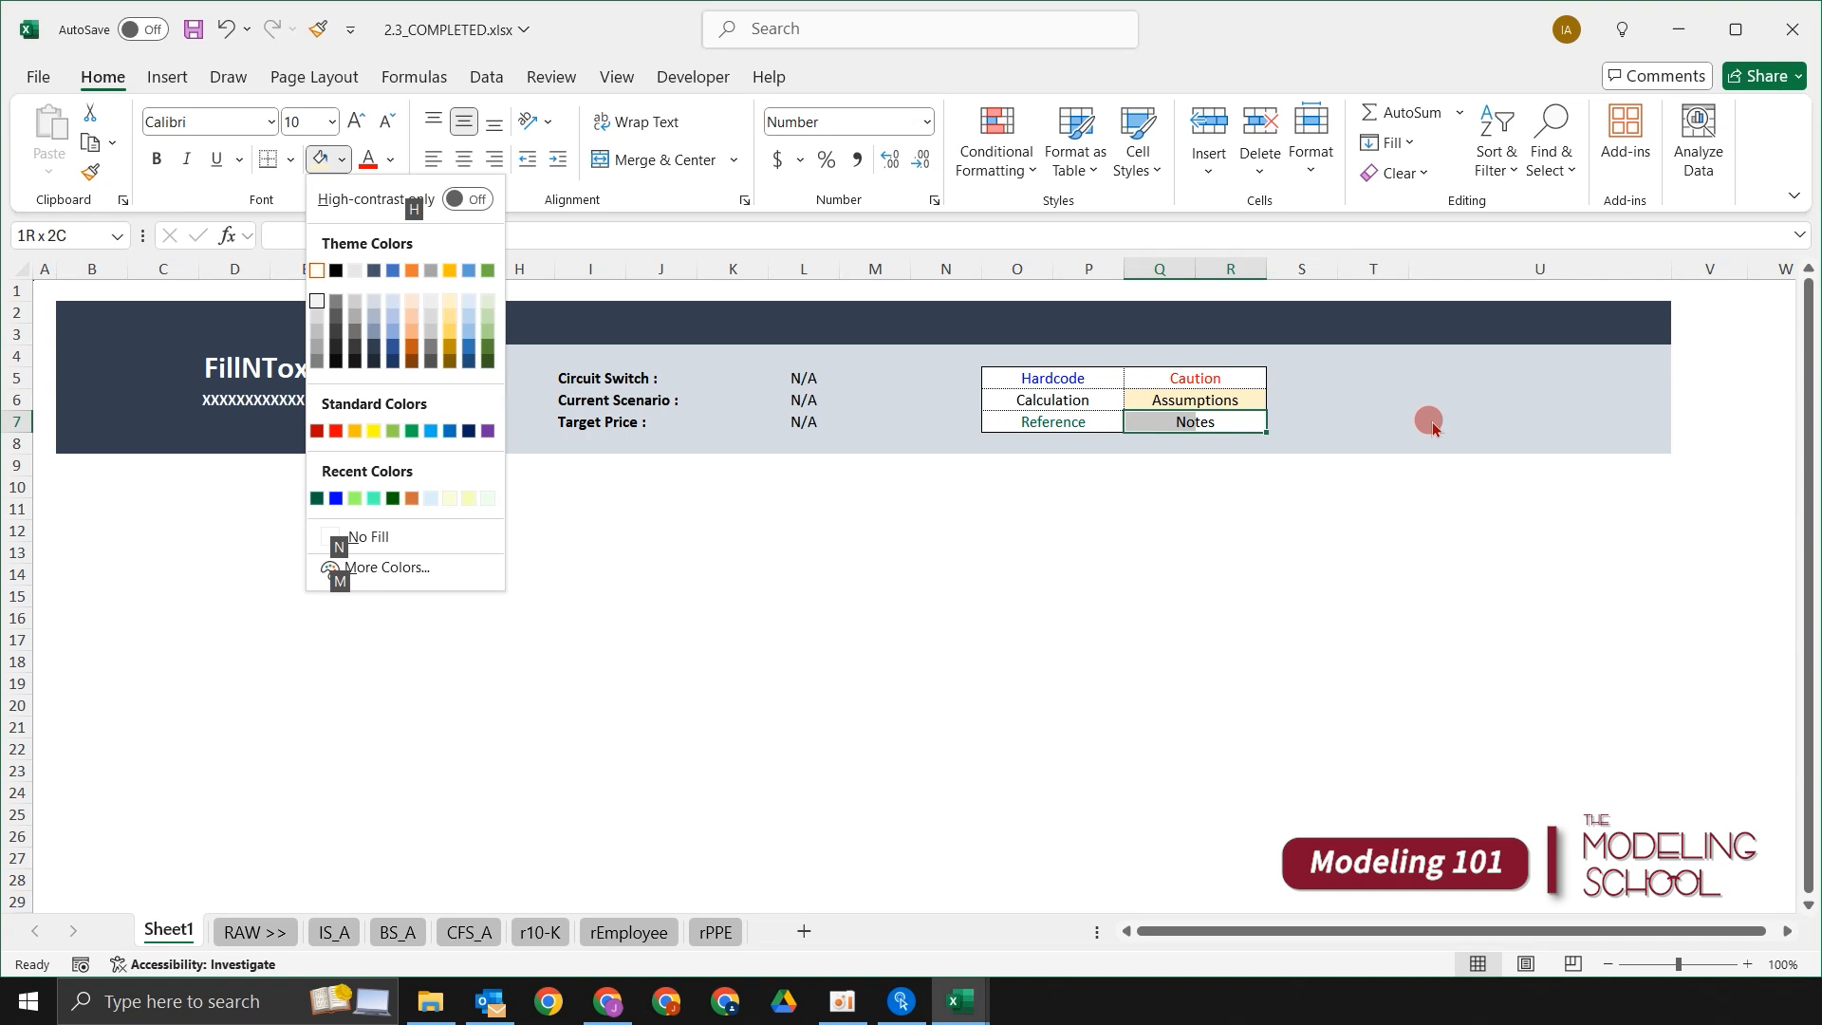
pyautogui.press('Left')
pyautogui.press('Left')
pyautogui.press('Left')
pyautogui.press('Left')
pyautogui.press('Left')
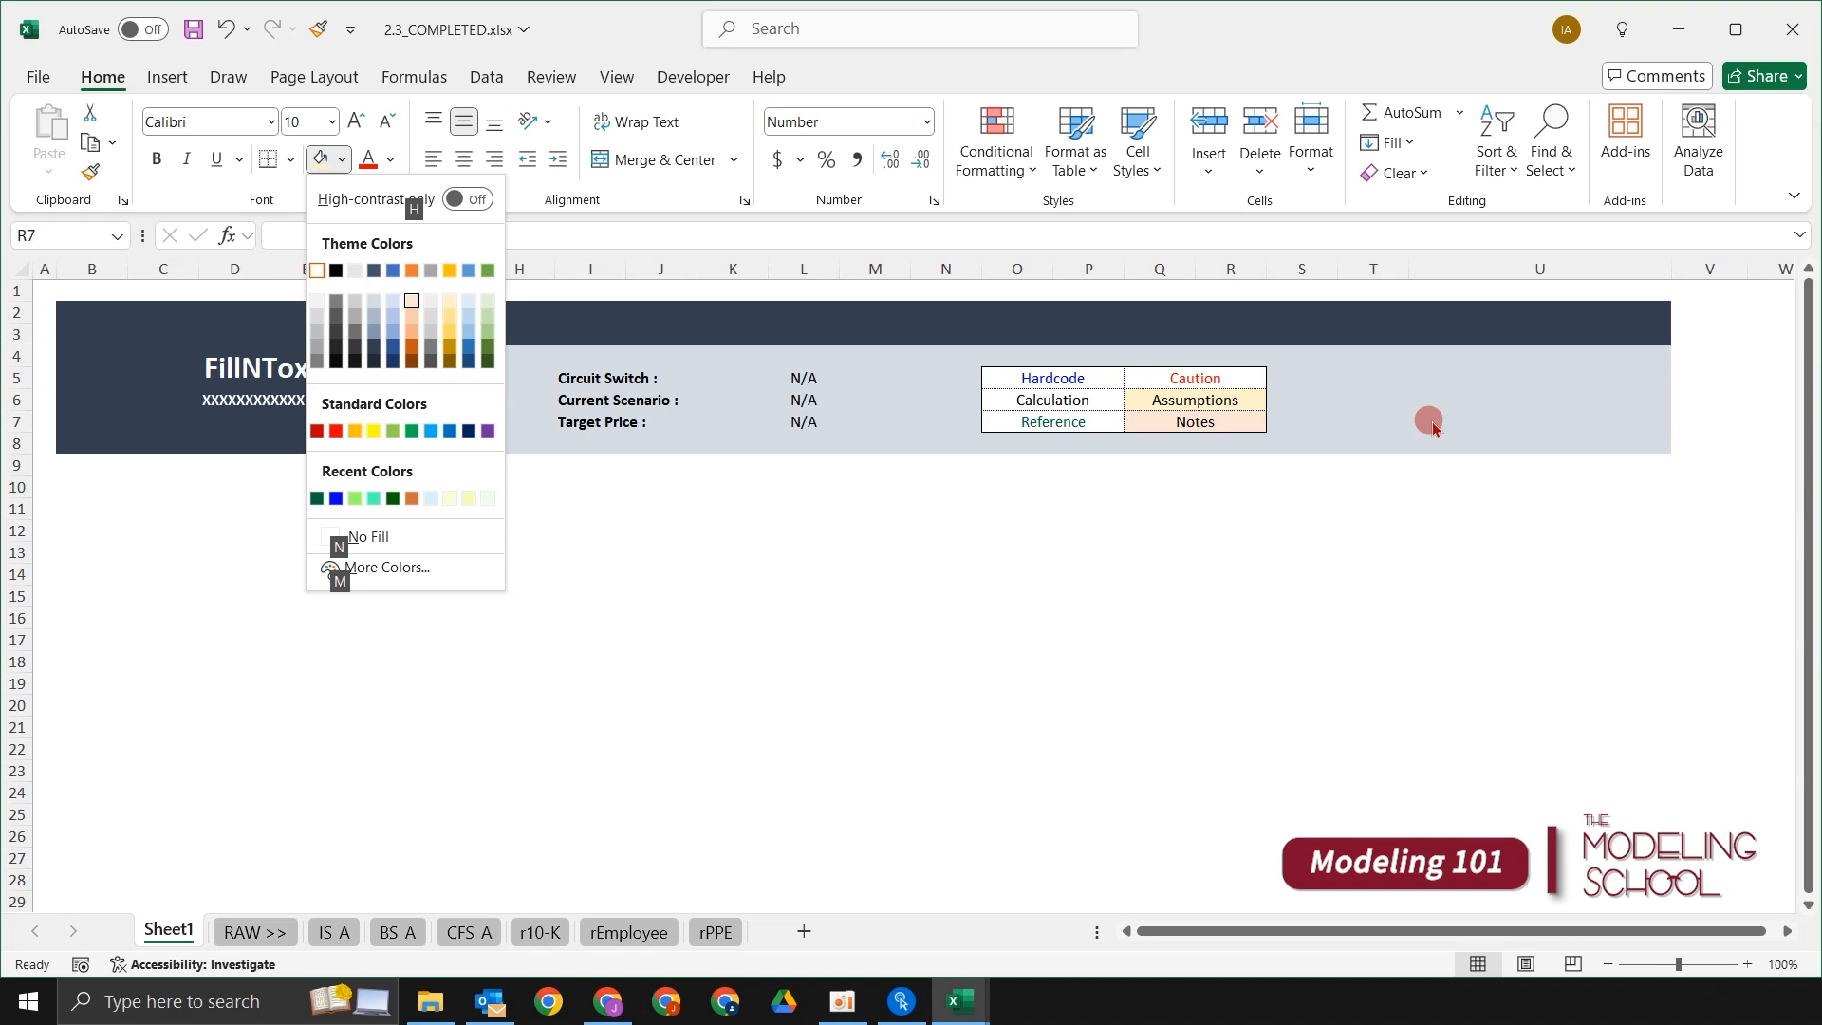
pyautogui.press('Return')
pyautogui.press('Up')
pyautogui.press('Up')
pyautogui.press('Up')
pyautogui.press('Down')
pyautogui.press('Down')
pyautogui.press('Down')
pyautogui.press('Down')
pyautogui.press('Up')
pyautogui.press('Up')
pyautogui.press('Up')
pyautogui.press('Left')
pyautogui.press('Left')
pyautogui.press('Left')
pyautogui.press('Right')
pyautogui.press('Right')
pyautogui.press('Right')
pyautogui.press('Right')
pyautogui.press('Right')
# Step: Try to apply a medium solid border in dark blue-gray to the whole header block B2:U8
pyautogui.press('Down')
pyautogui.press('Right')
pyautogui.press('Right')
pyautogui.press('Down')
pyautogui.press('Left')
pyautogui.press('Down')
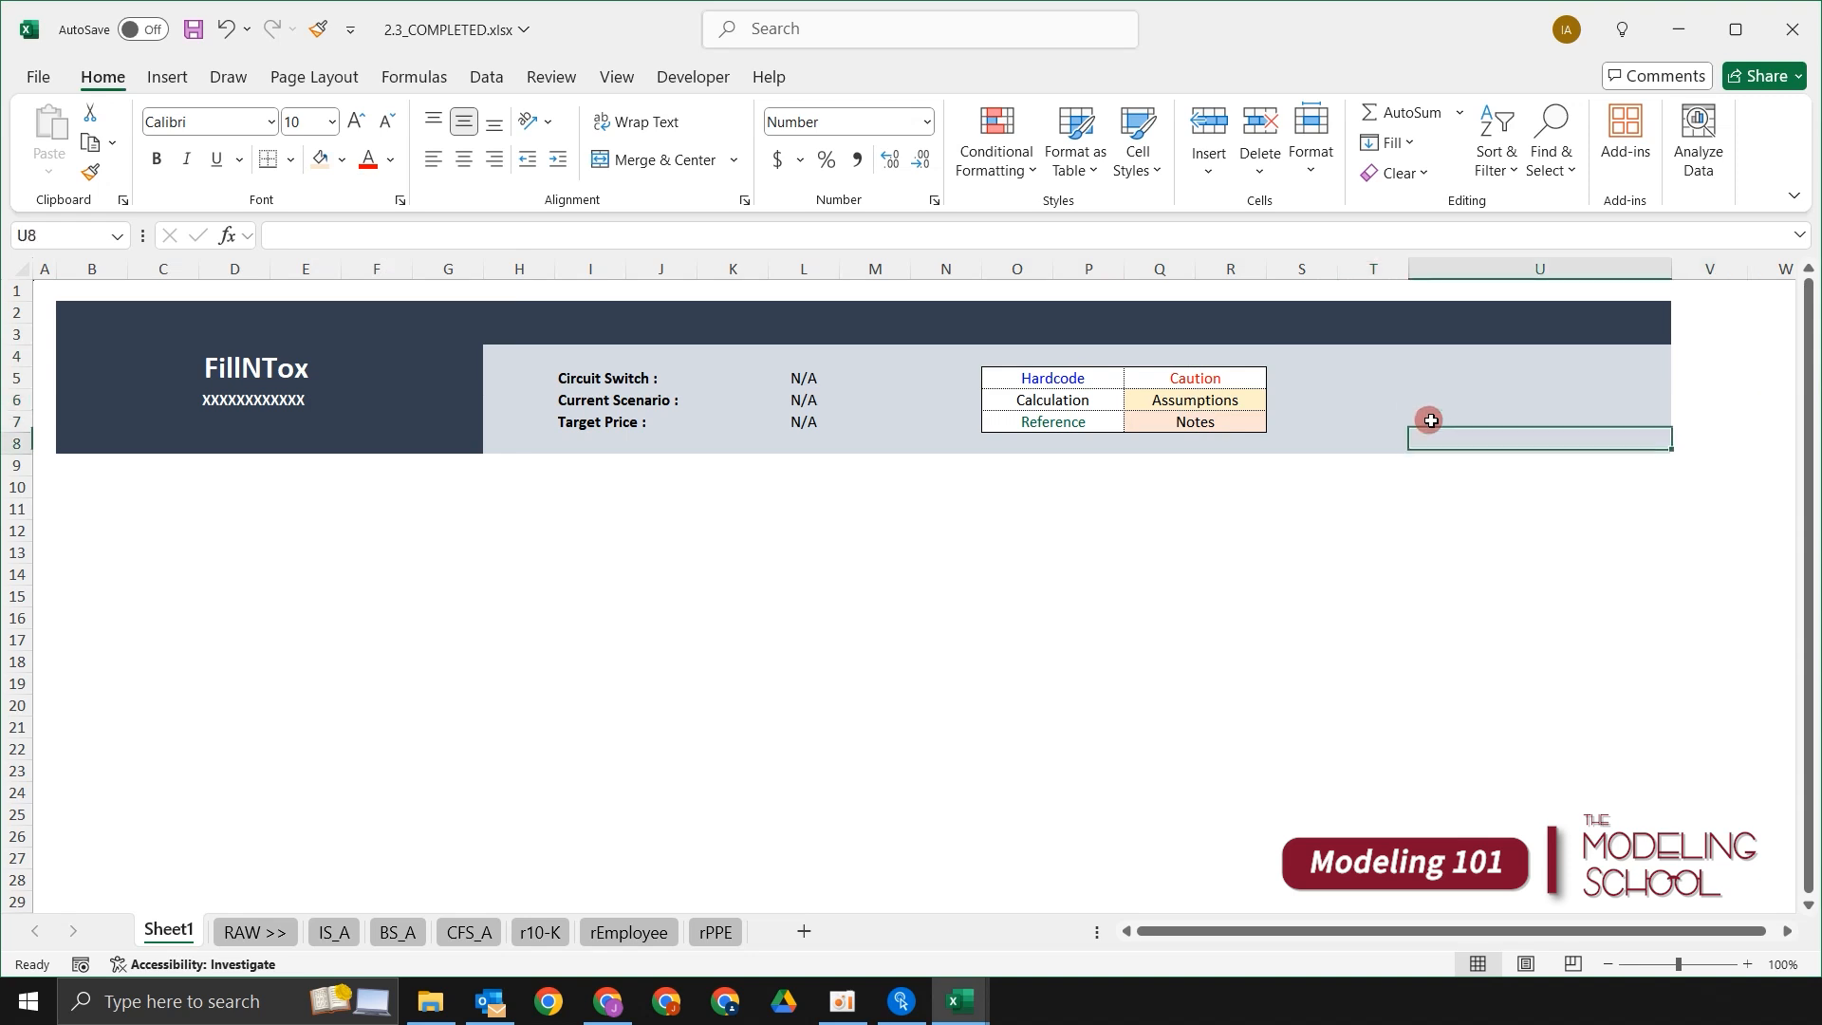
pyautogui.hotkey('shift', 'Left')
pyautogui.hotkey('shift', 'Left')
pyautogui.hotkey('shift', 'Left')
pyautogui.hotkey('shift', 'Left')
pyautogui.hotkey('shift', 'Left')
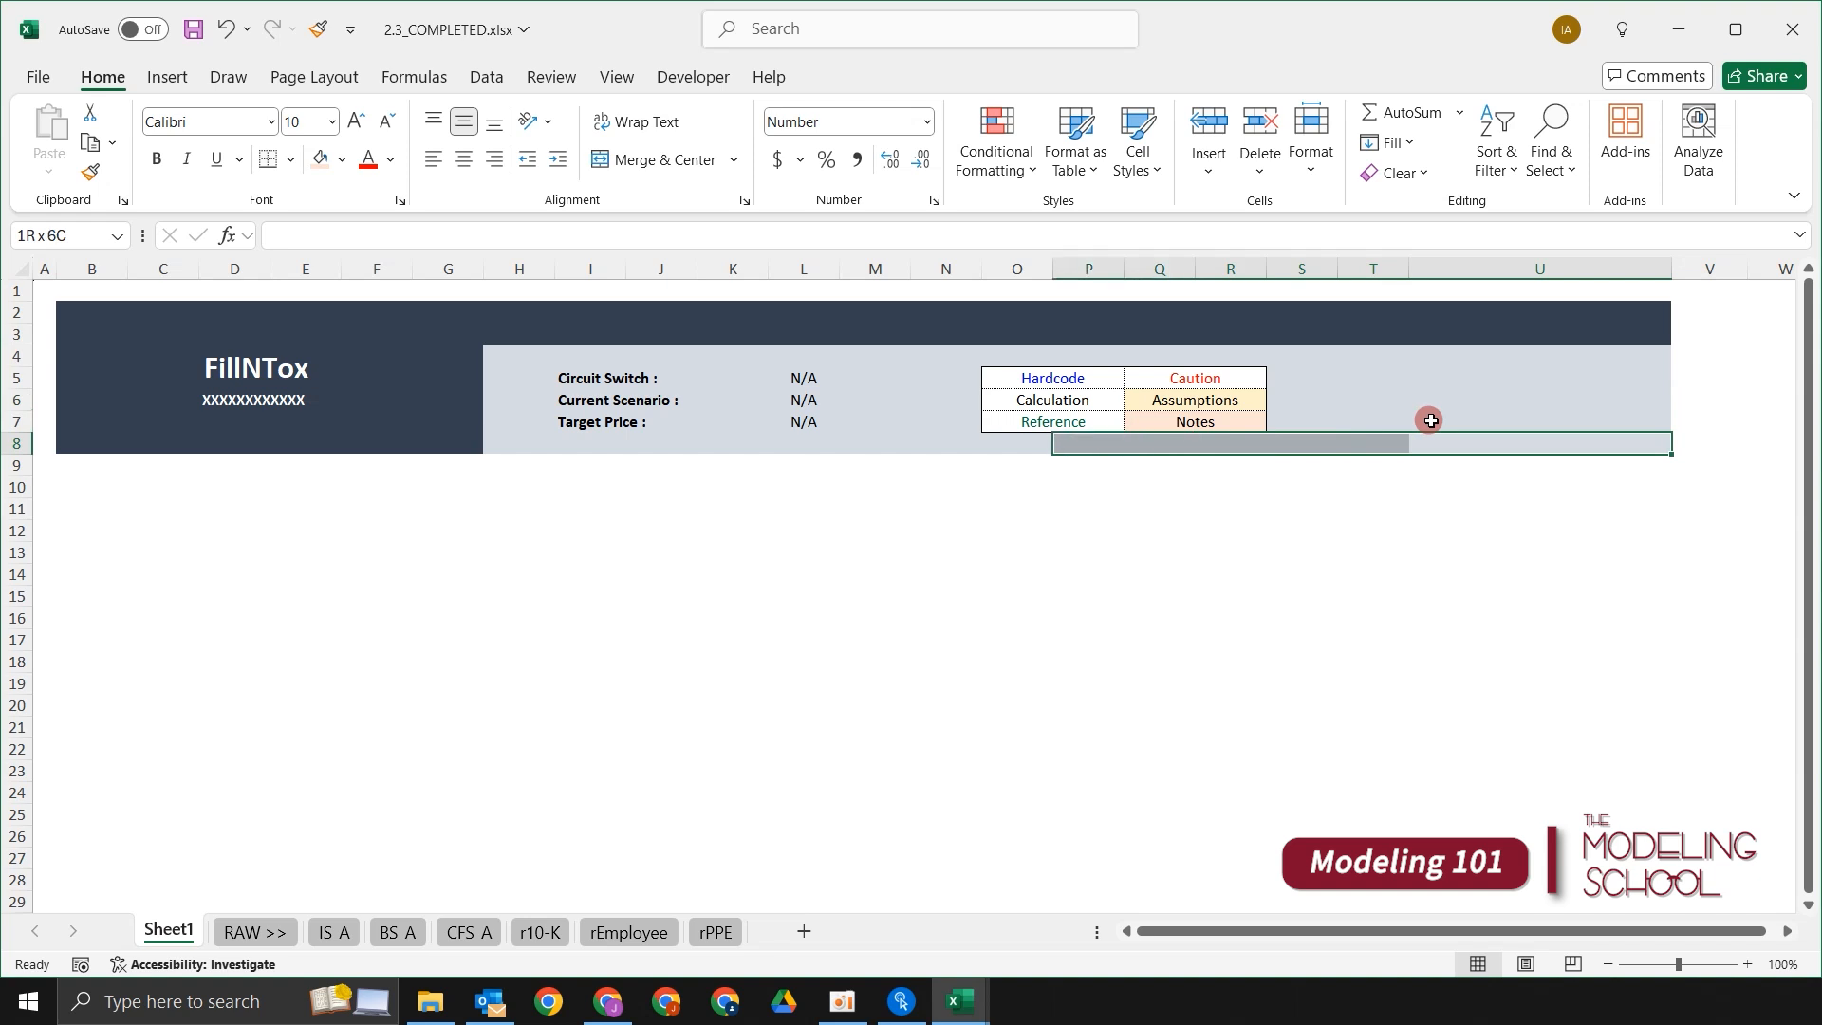
pyautogui.hotkey('shift', 'Left')
pyautogui.hotkey('shift', 'Left')
pyautogui.hotkey('shift', 'Up')
pyautogui.hotkey('shift', 'Left')
pyautogui.hotkey('shift', 'Up')
pyautogui.hotkey('shift', 'Left')
pyautogui.hotkey('shift', 'Left')
pyautogui.hotkey('shift', 'Up')
pyautogui.hotkey('shift', 'Up')
pyautogui.hotkey('shift', 'Left')
pyautogui.hotkey('shift', 'Up')
pyautogui.hotkey('shift', 'Left')
pyautogui.hotkey('shift', 'Up')
pyautogui.hotkey('shift', 'Left')
pyautogui.hotkey('shift', 'Left')
pyautogui.hotkey('shift', 'Left')
pyautogui.hotkey('shift', 'Left')
pyautogui.hotkey('shift', 'Left')
pyautogui.hotkey('shift', 'Left')
pyautogui.hotkey('shift', 'Left')
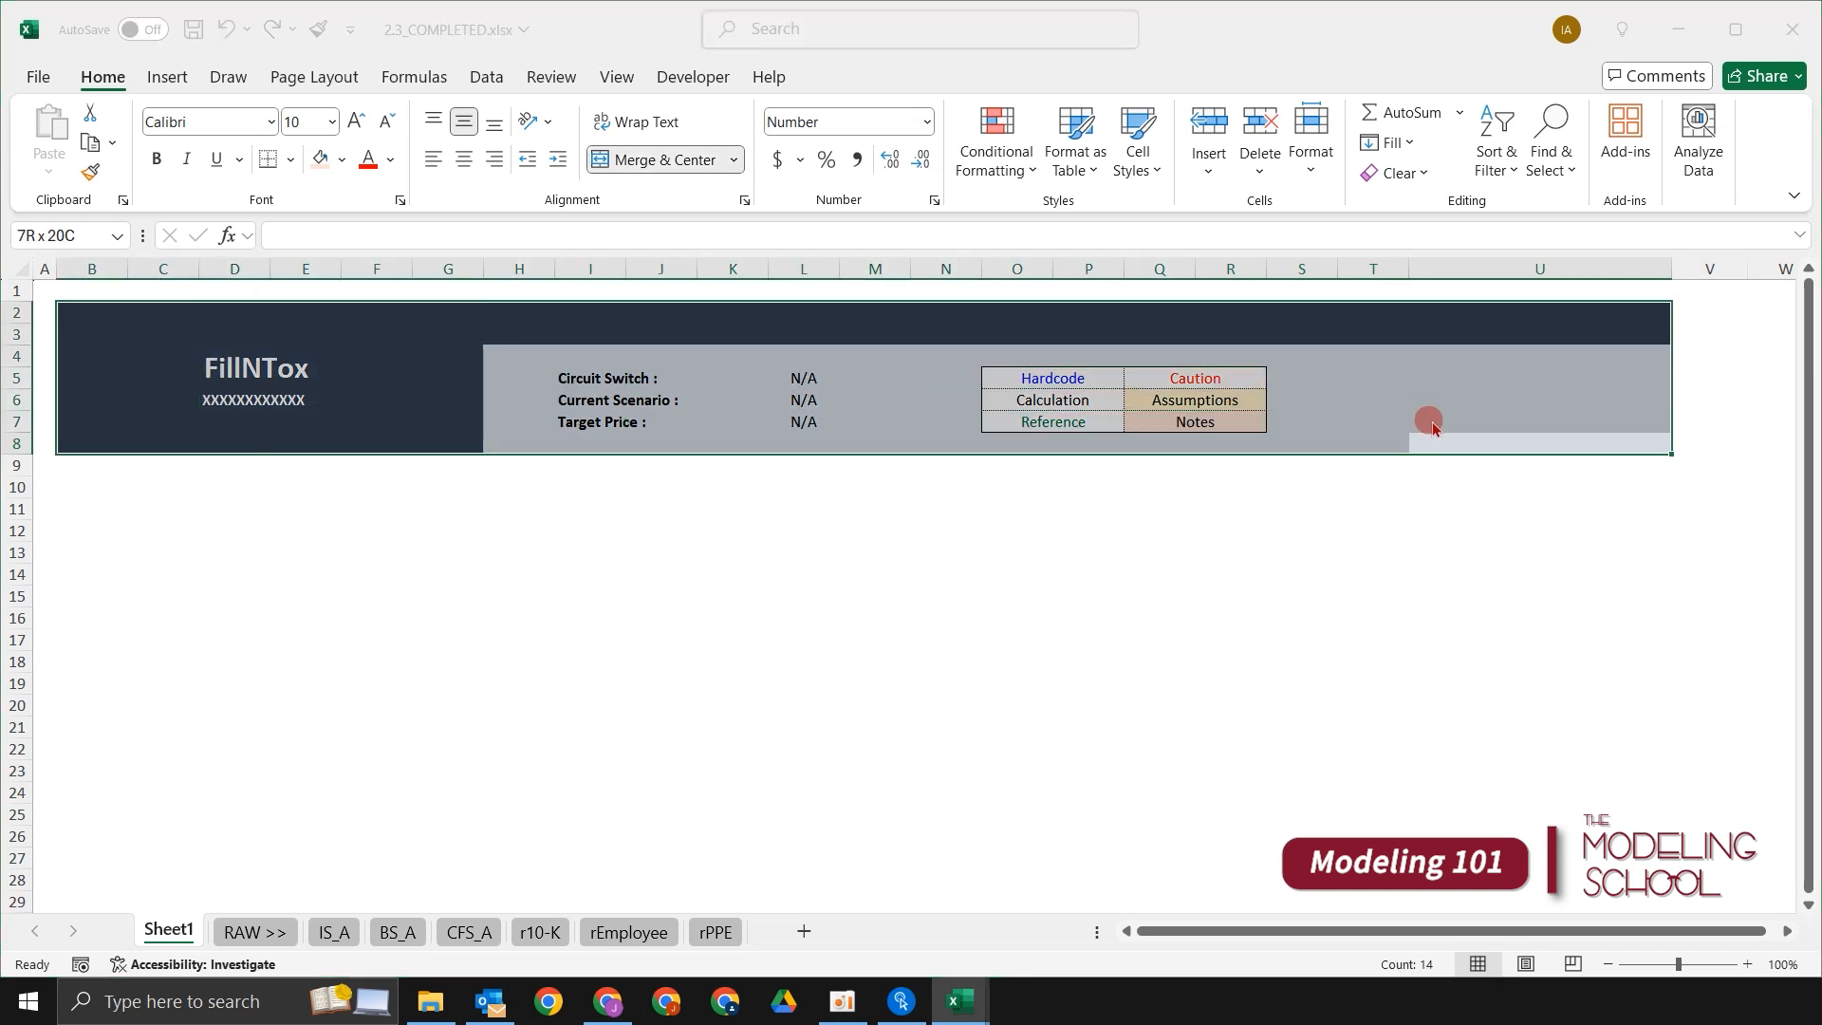
pyautogui.hotkey('ctrl', '1')
pyautogui.moveTo(618, 147); pyautogui.dragTo(776, 204)
pyautogui.click(686, 248)
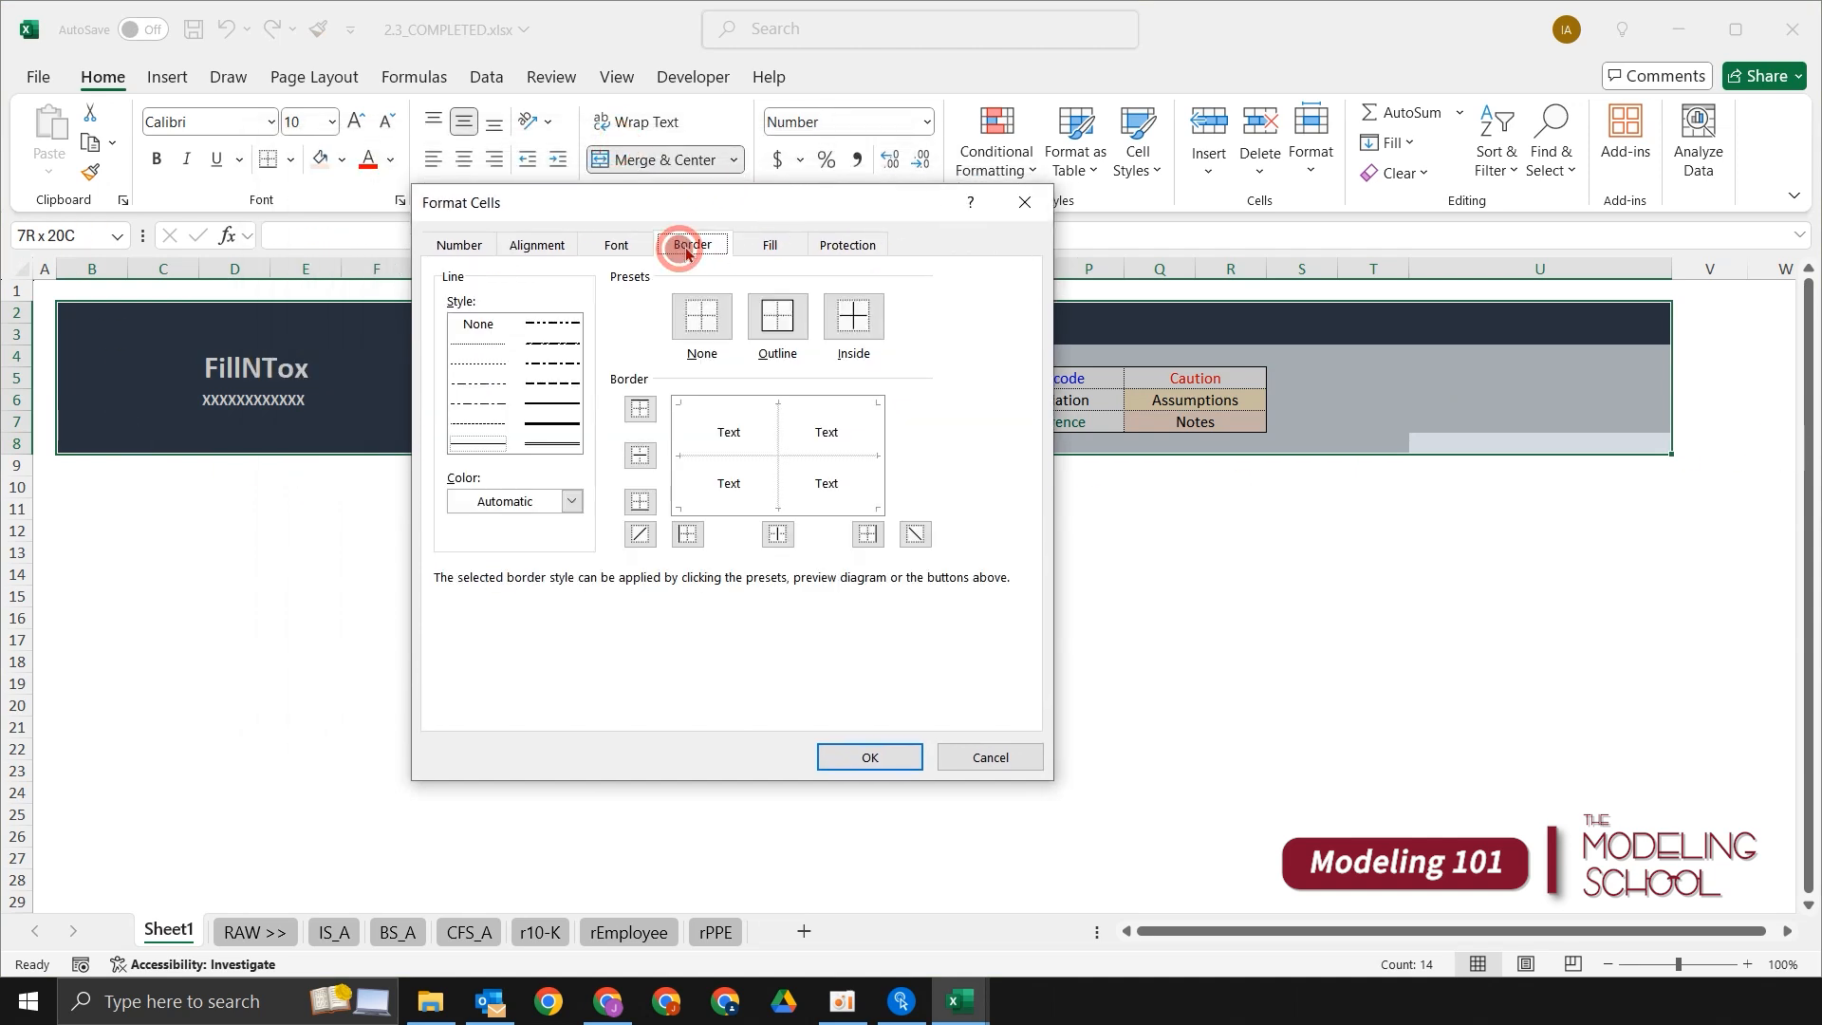
pyautogui.click(562, 410)
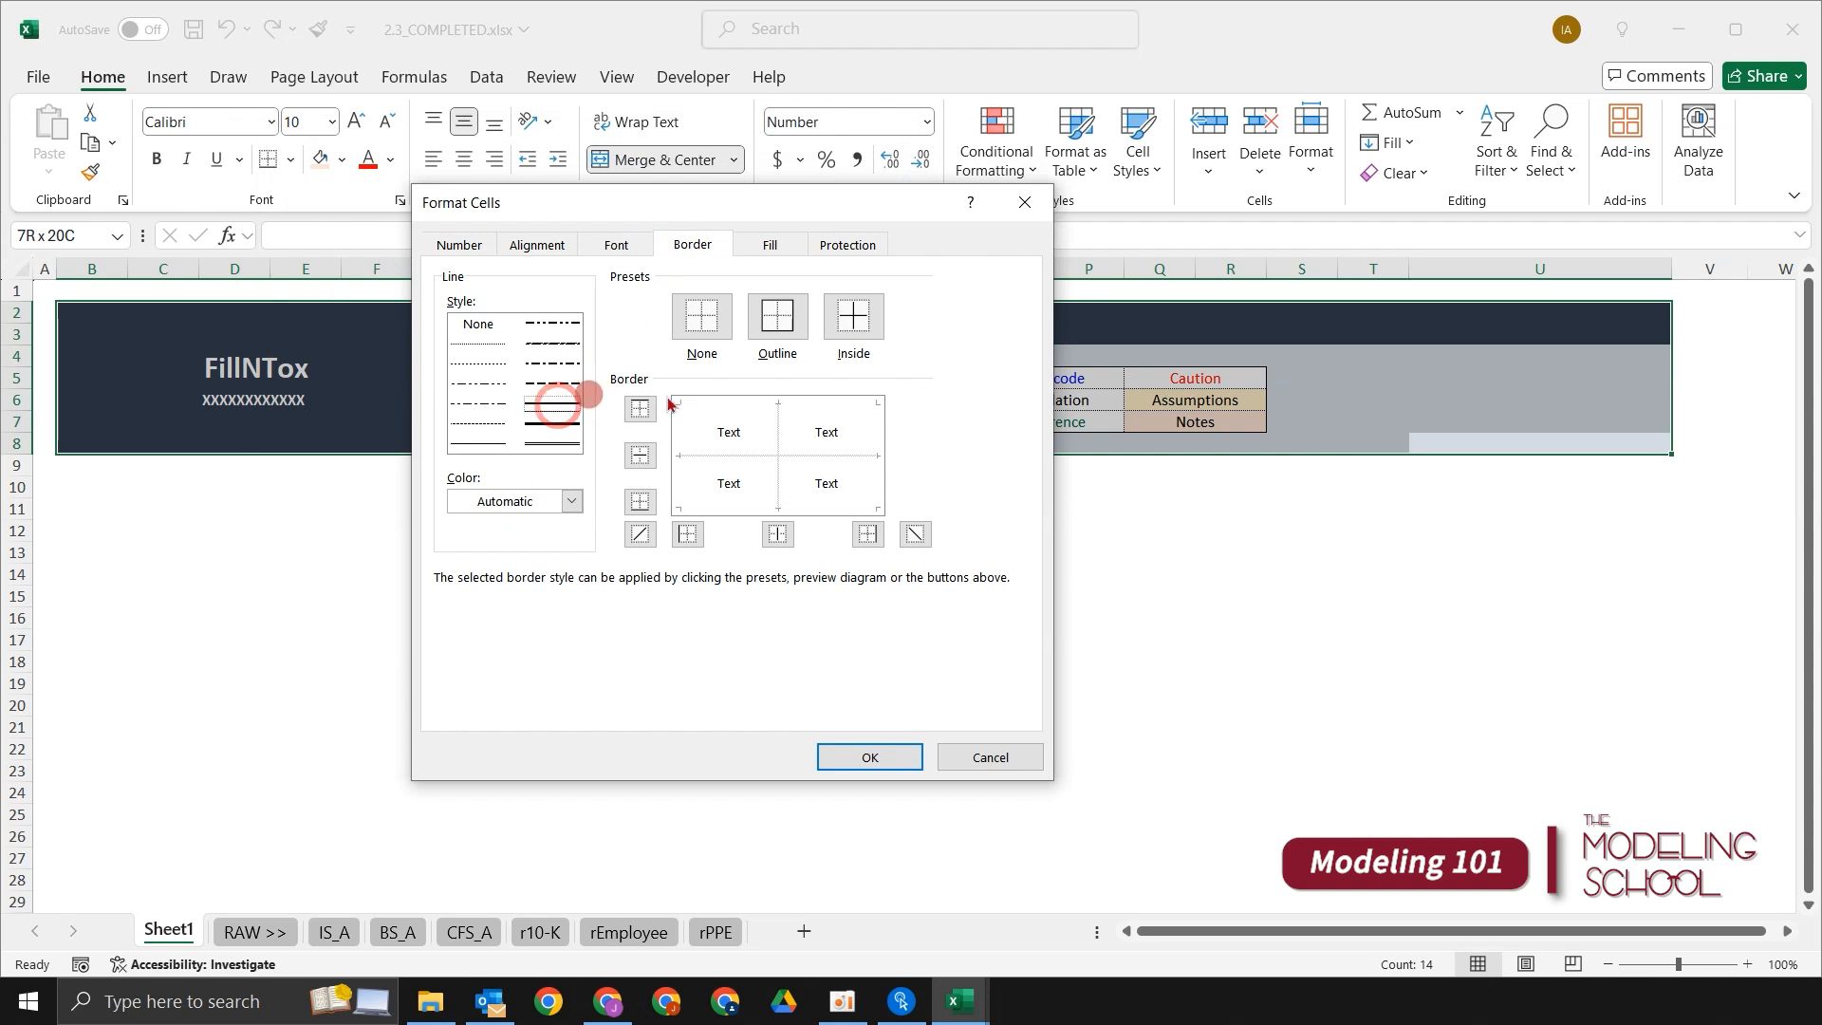
pyautogui.click(568, 508)
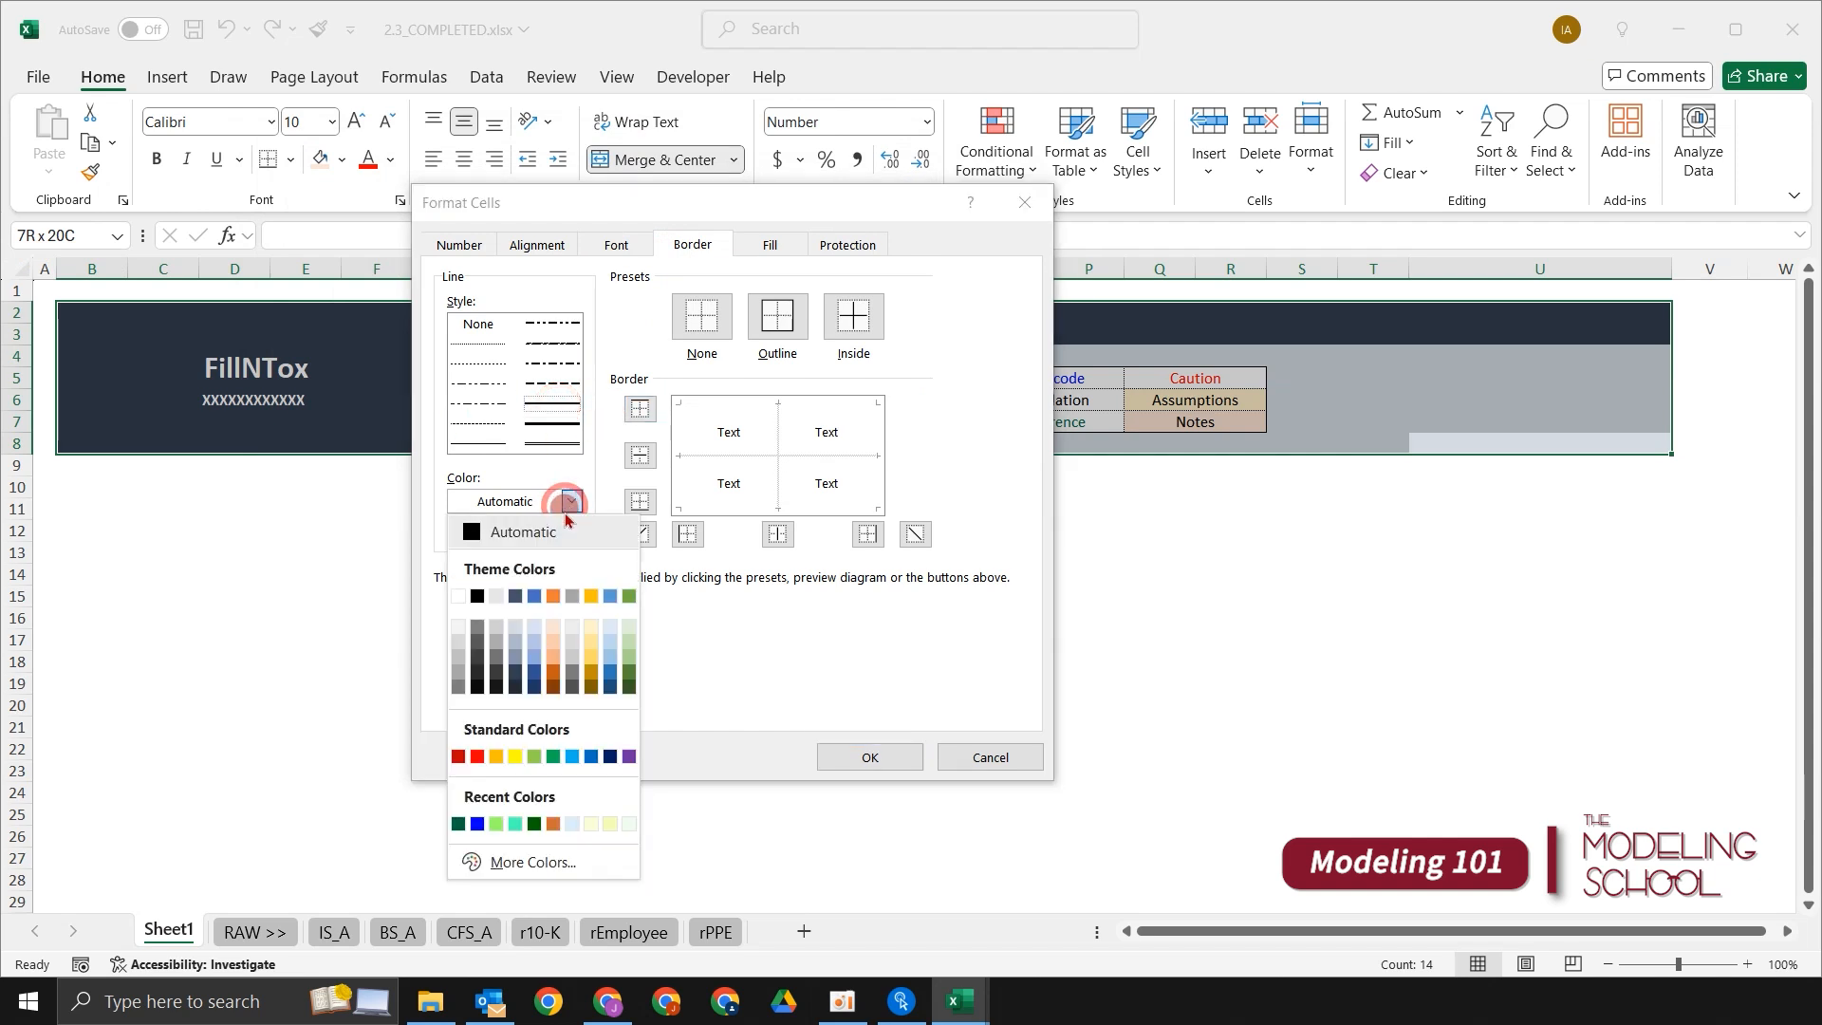
pyautogui.click(516, 676)
pyautogui.click(520, 495)
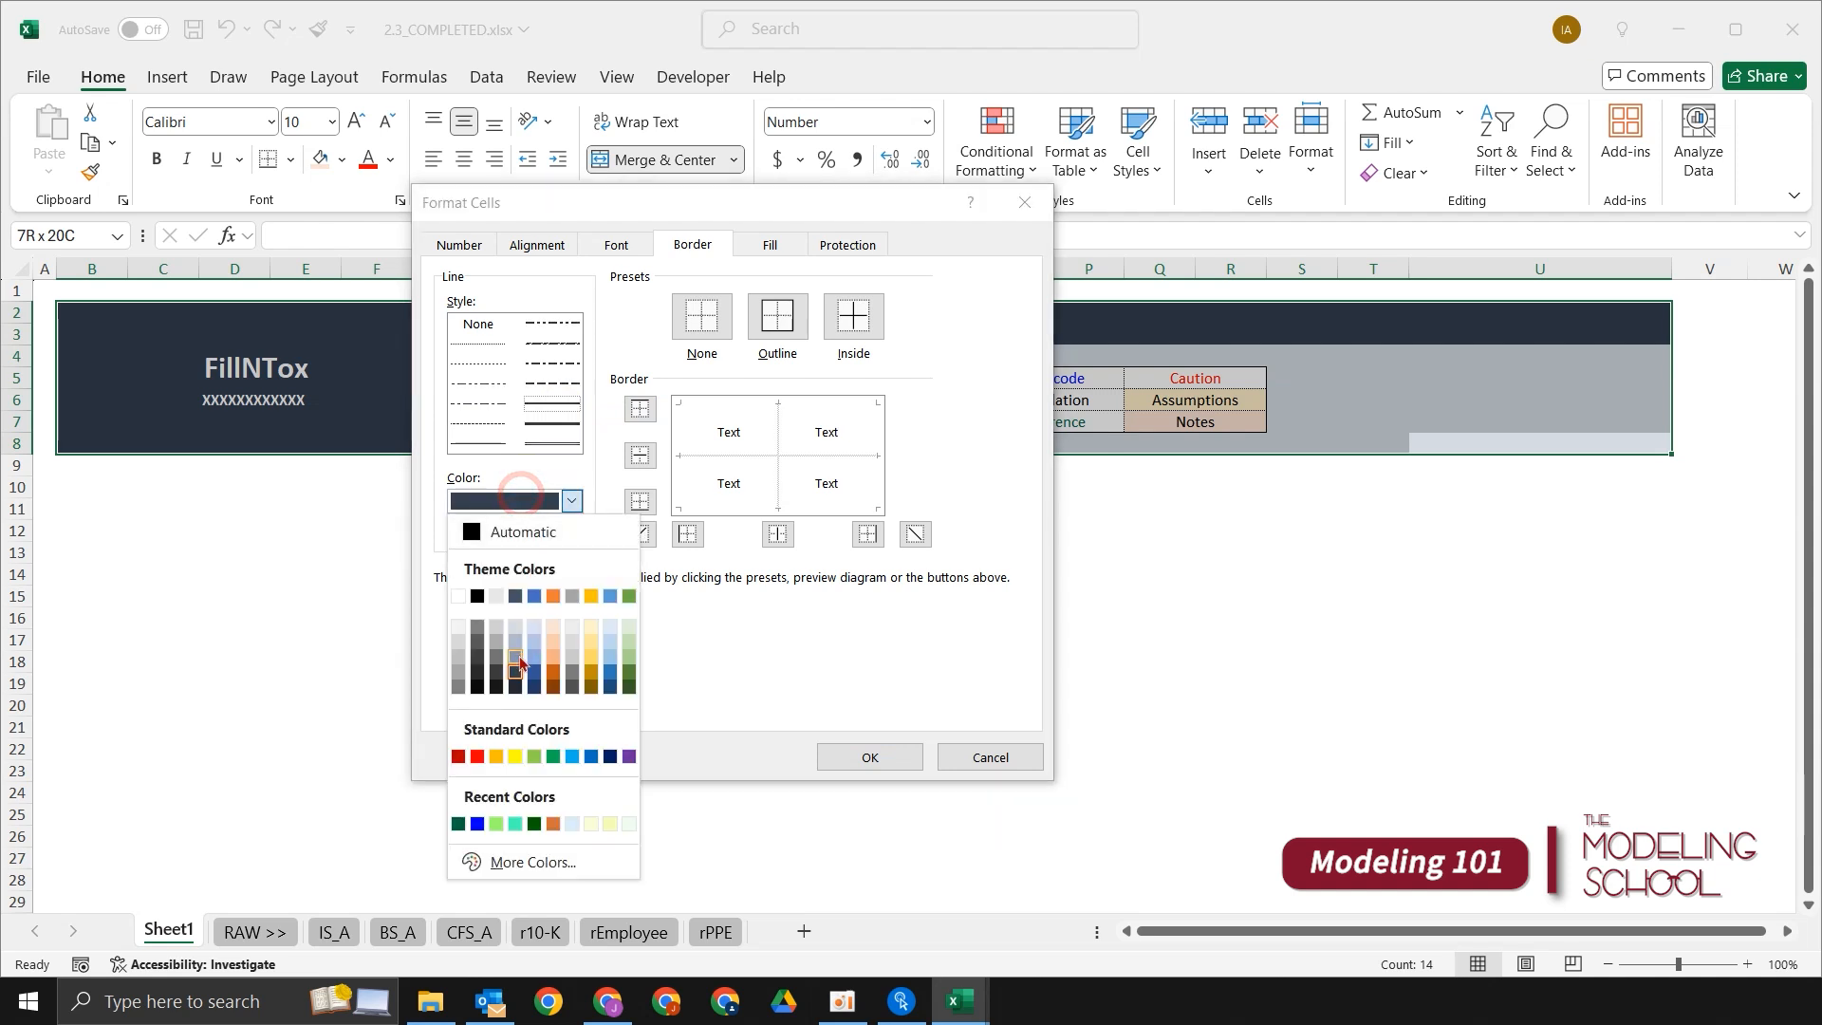
pyautogui.click(516, 671)
pyautogui.click(540, 499)
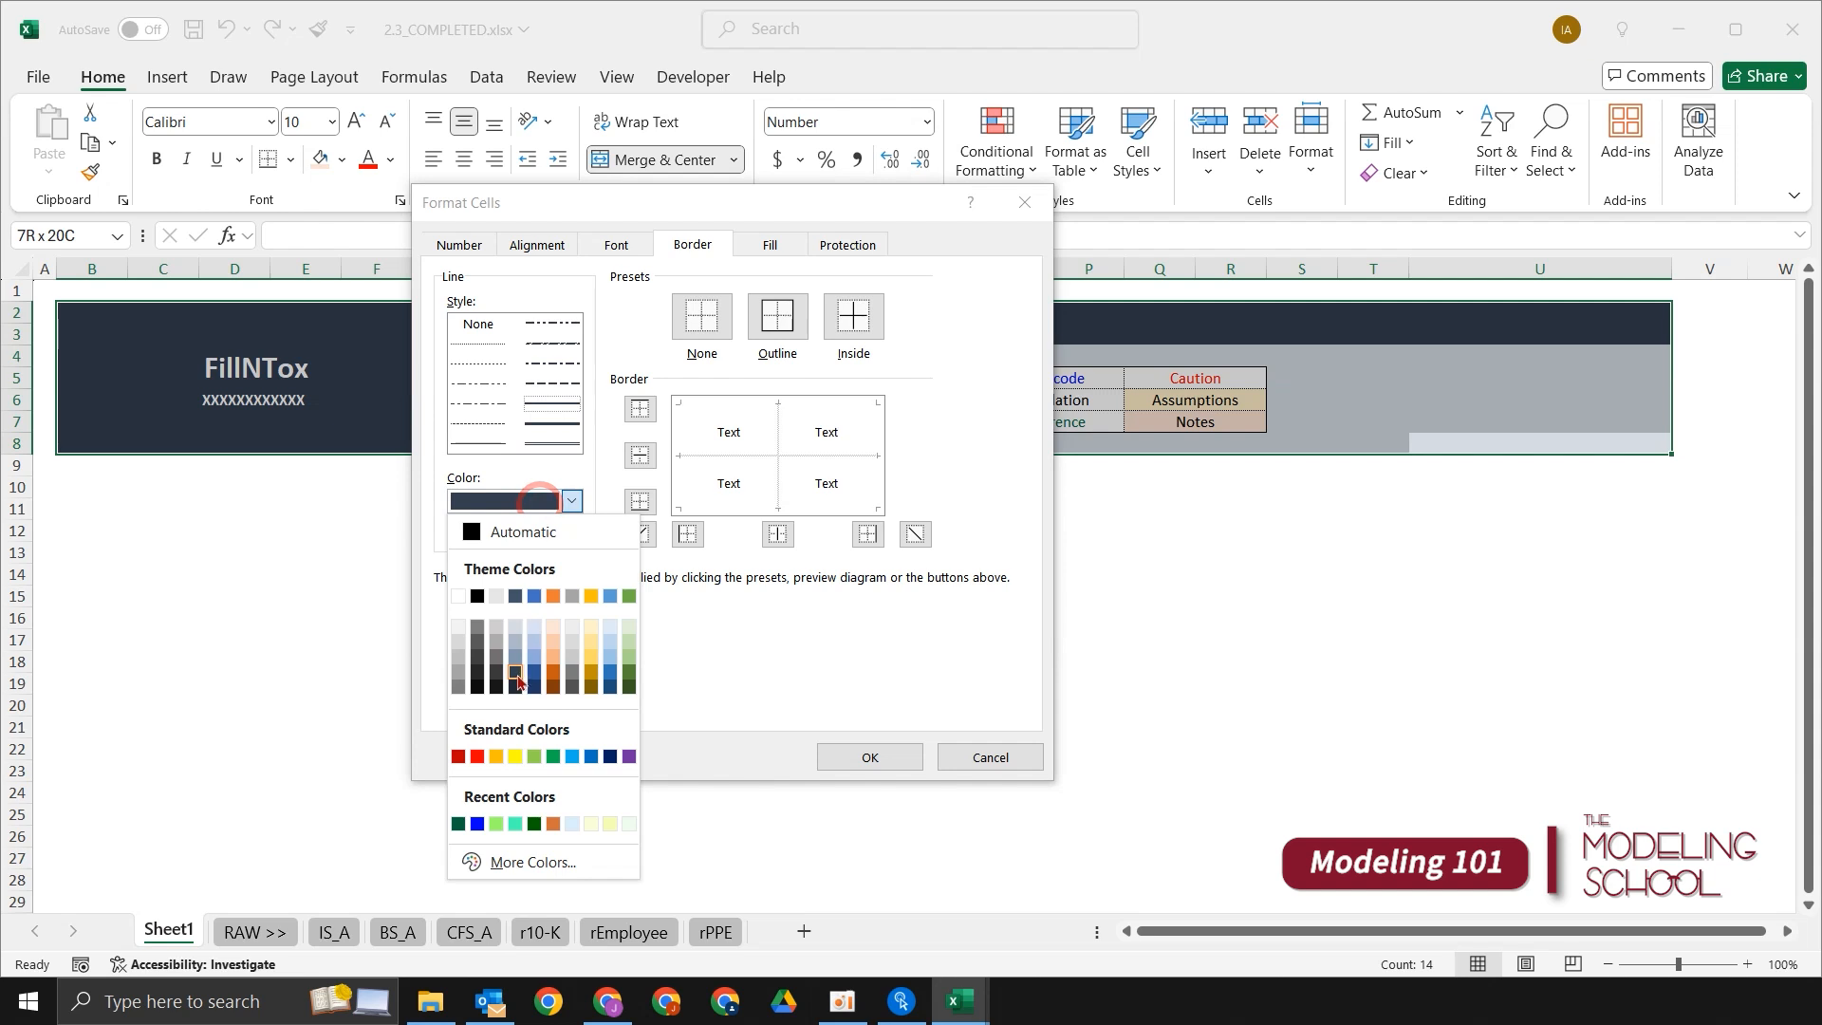
pyautogui.click(515, 672)
pyautogui.click(878, 757)
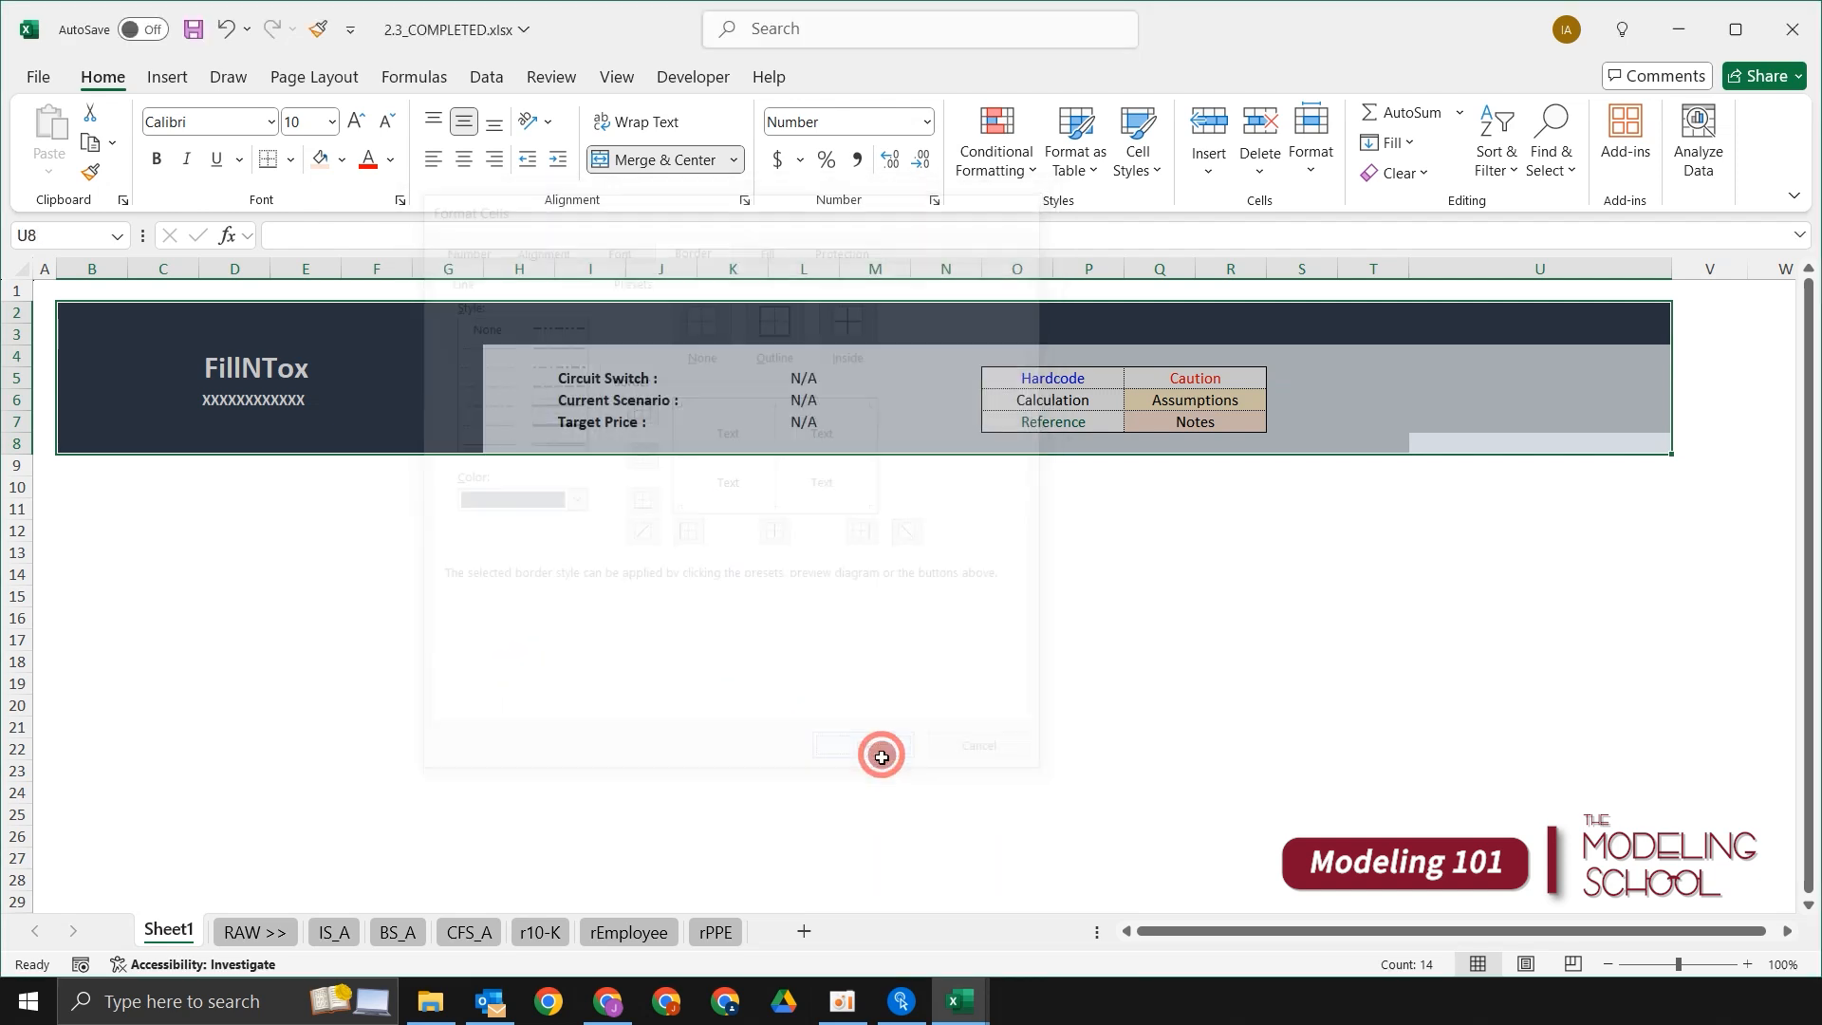
pyautogui.click(1067, 555)
# Step: Add medium solid top and bottom borders in dark blue-gray to the header block B2:U8
pyautogui.click(1621, 459)
pyautogui.click(1623, 449)
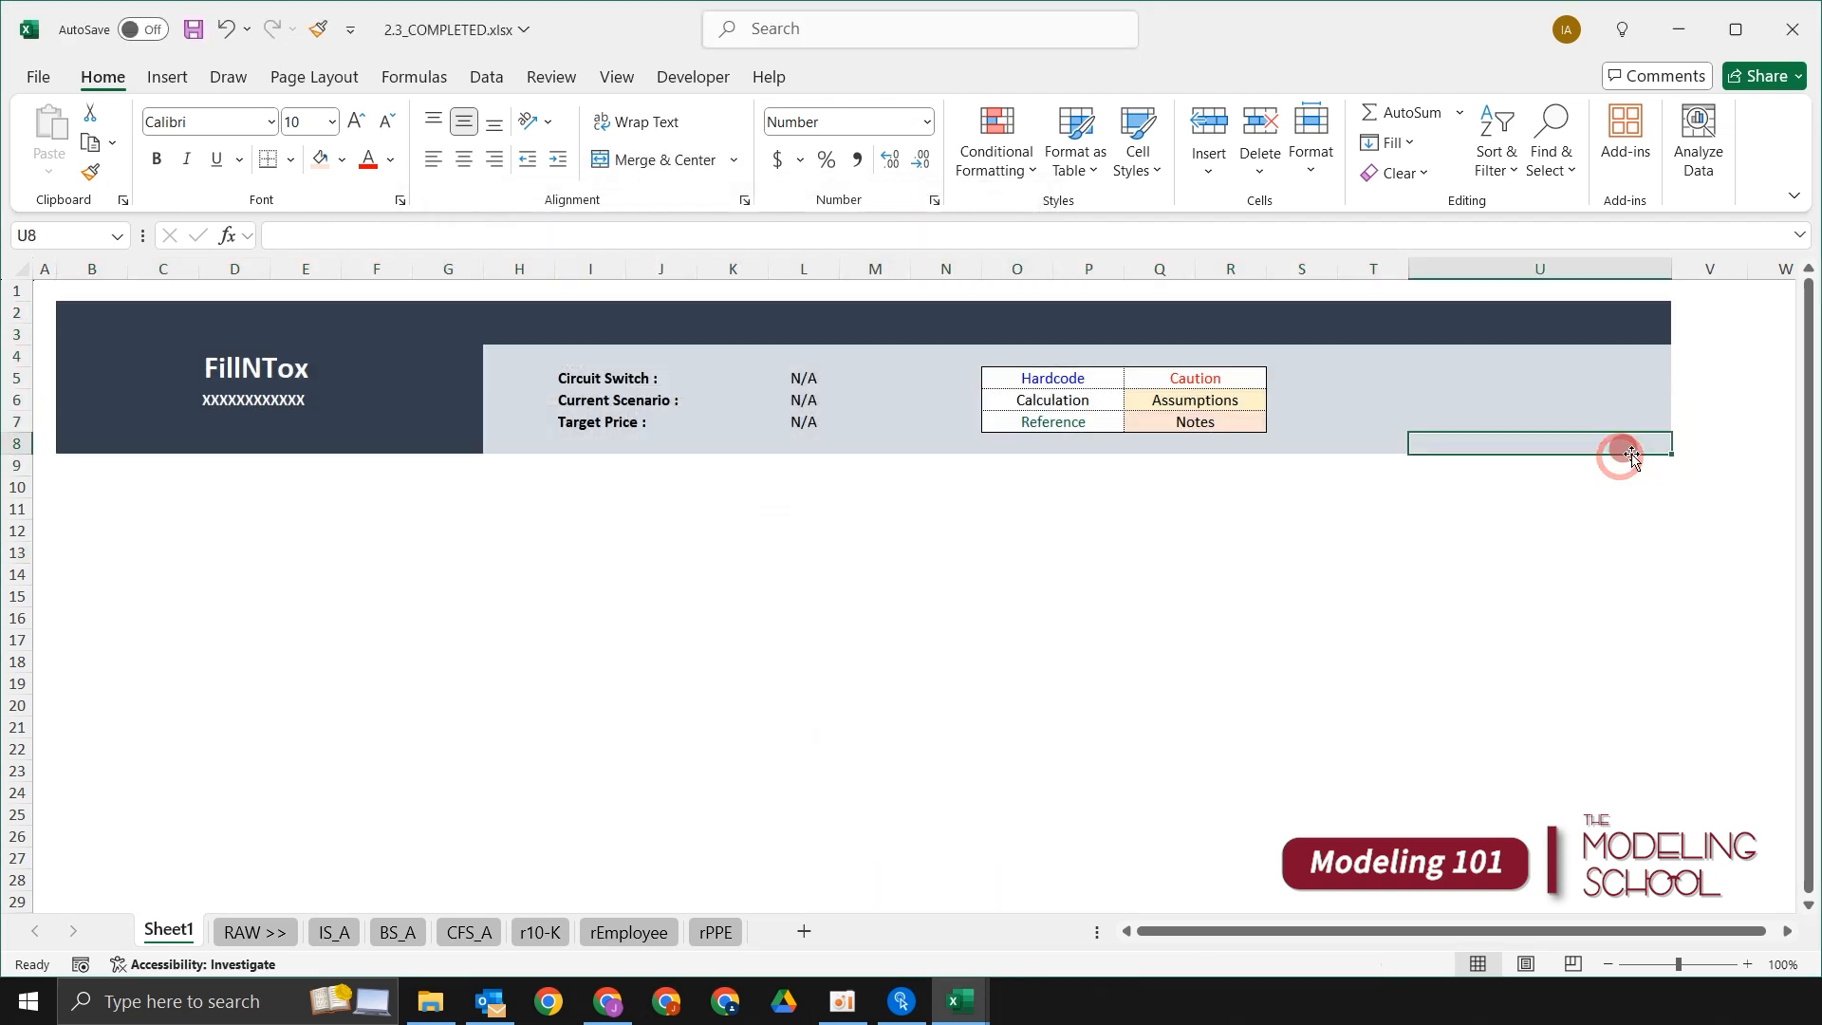
pyautogui.hotkey('shift', 'Up')
pyautogui.hotkey('shift', 'Up')
pyautogui.hotkey('shift', 'Up')
pyautogui.hotkey('shift', 'Up')
pyautogui.hotkey('shift', 'Up')
pyautogui.hotkey('shift', 'Up')
pyautogui.hotkey('ctrl', 'shift', 'Left')
pyautogui.hotkey('shift', 'Right')
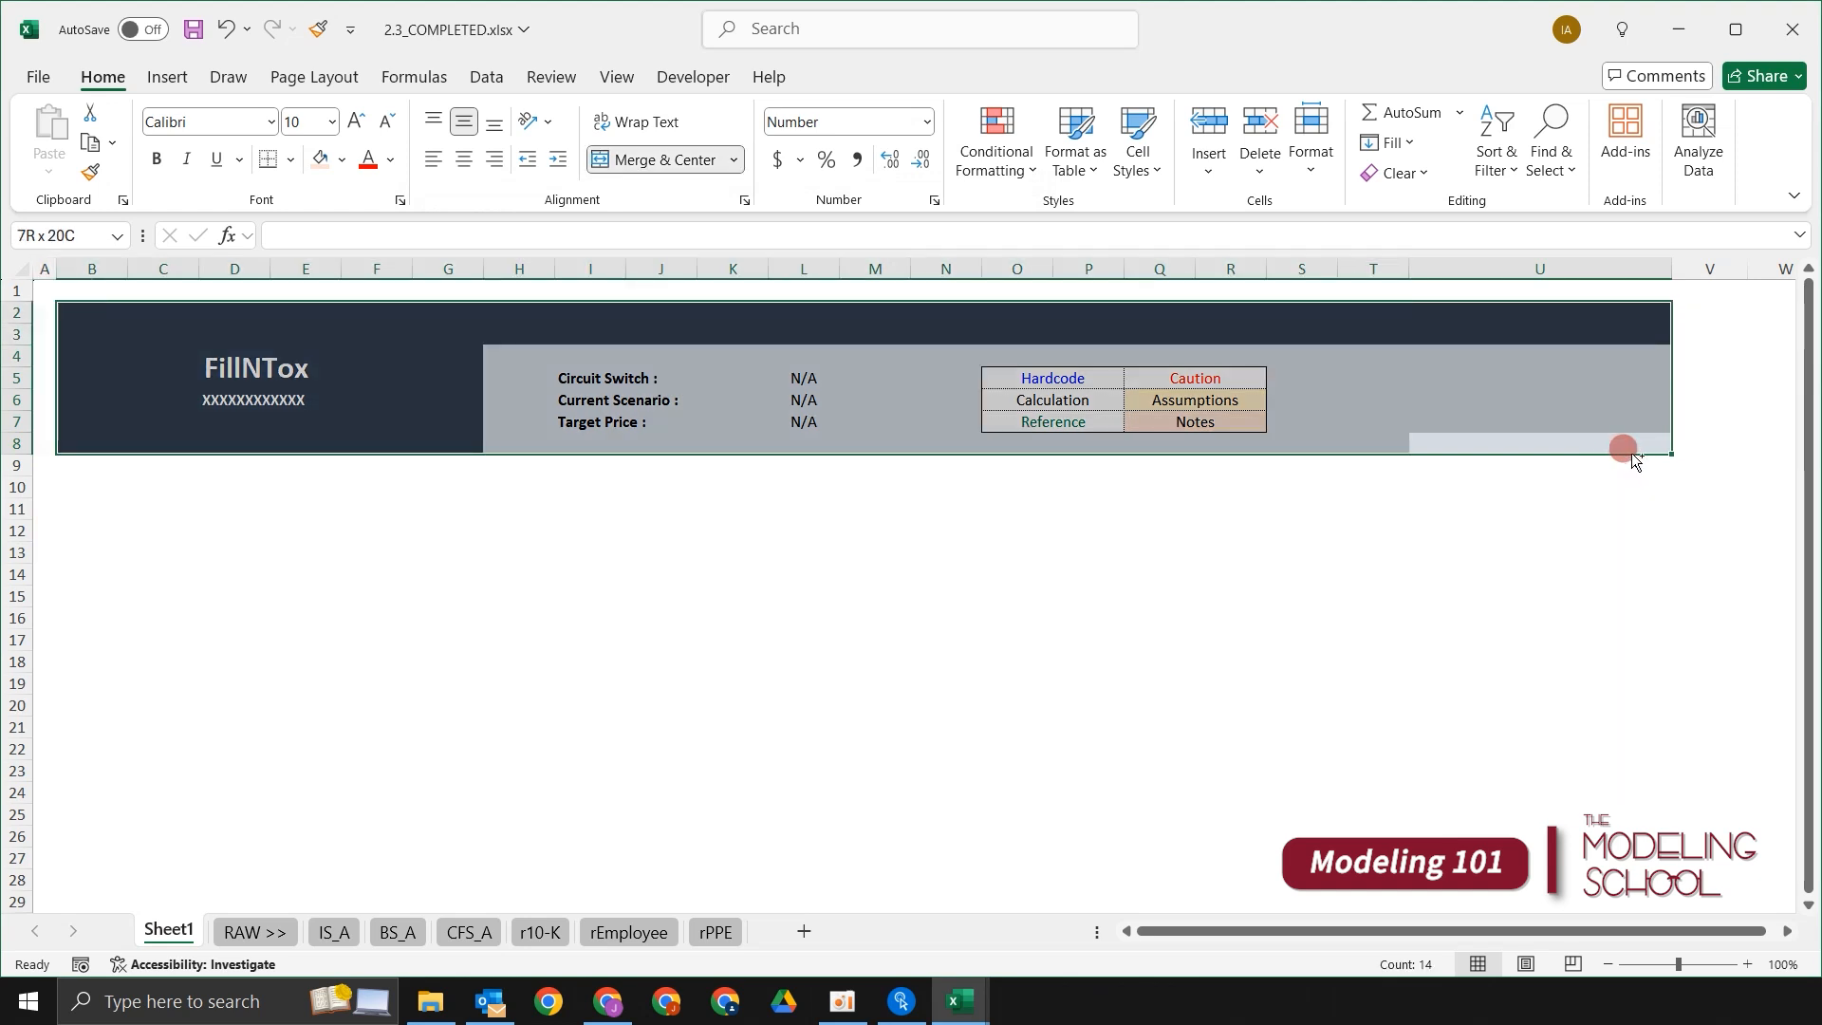
pyautogui.hotkey('ctrl', '1')
pyautogui.click(551, 402)
pyautogui.click(573, 507)
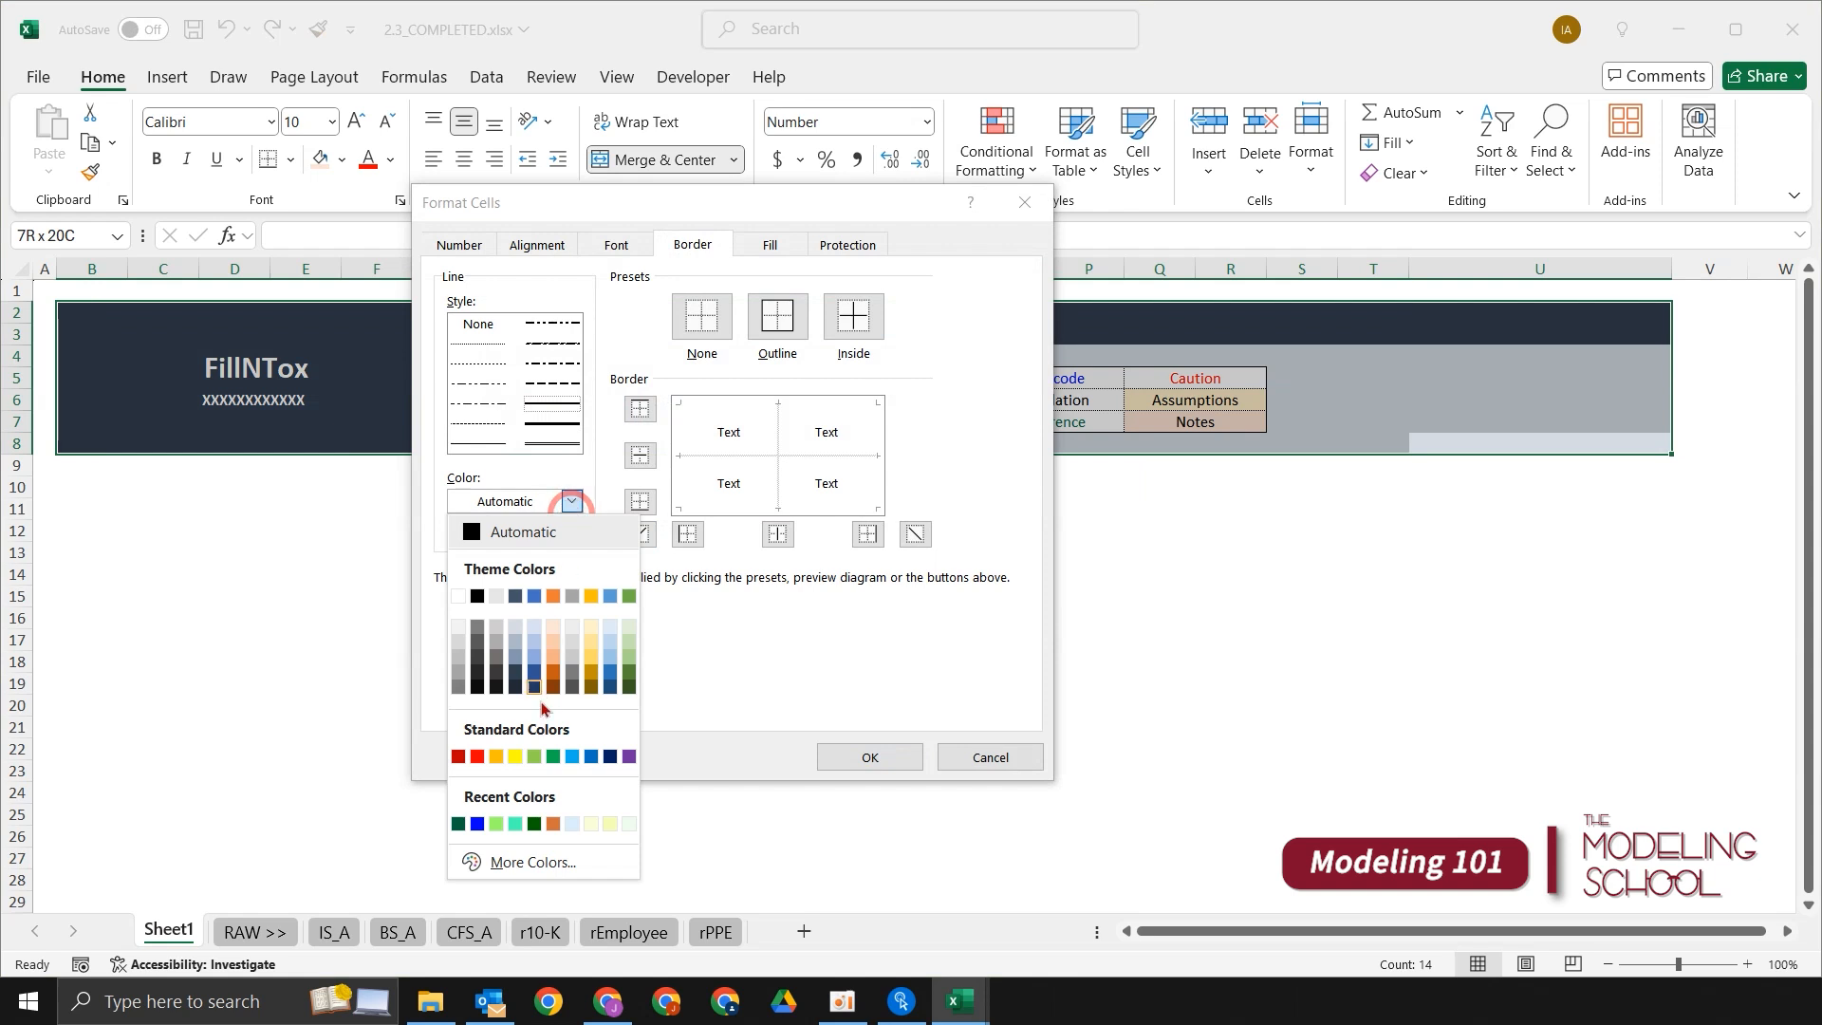
pyautogui.click(525, 678)
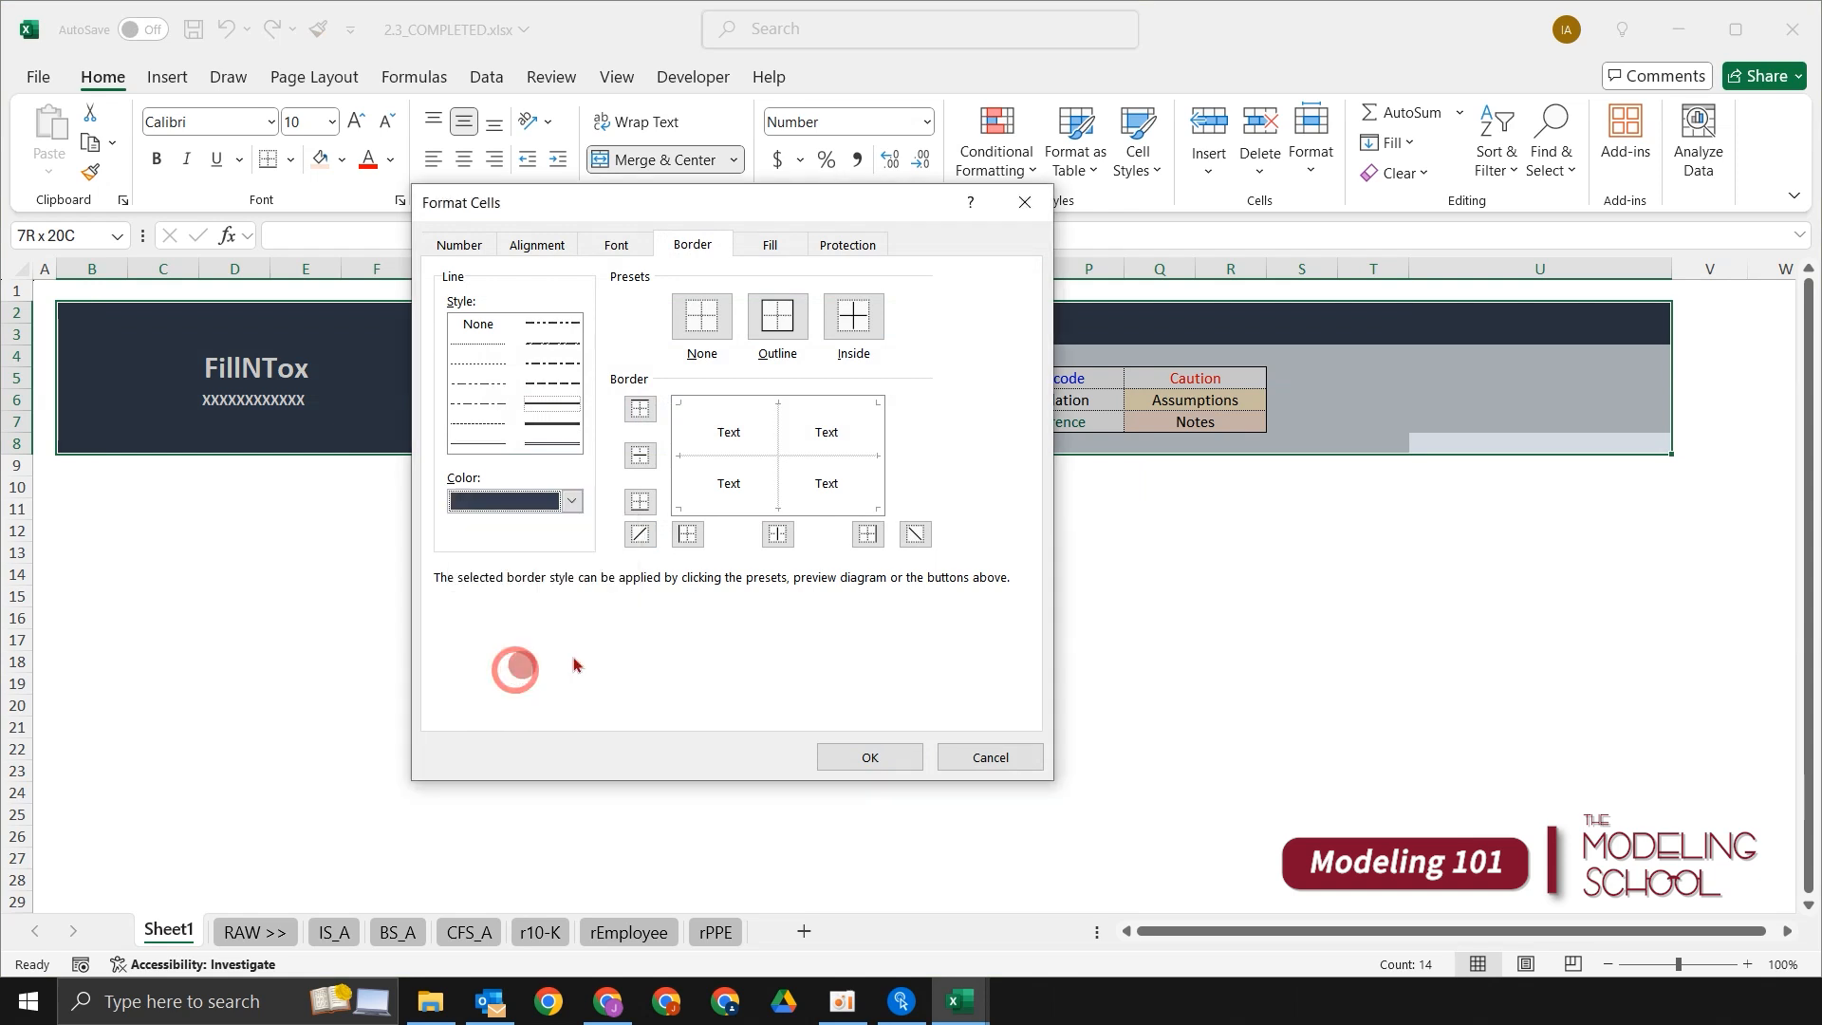
pyautogui.click(640, 501)
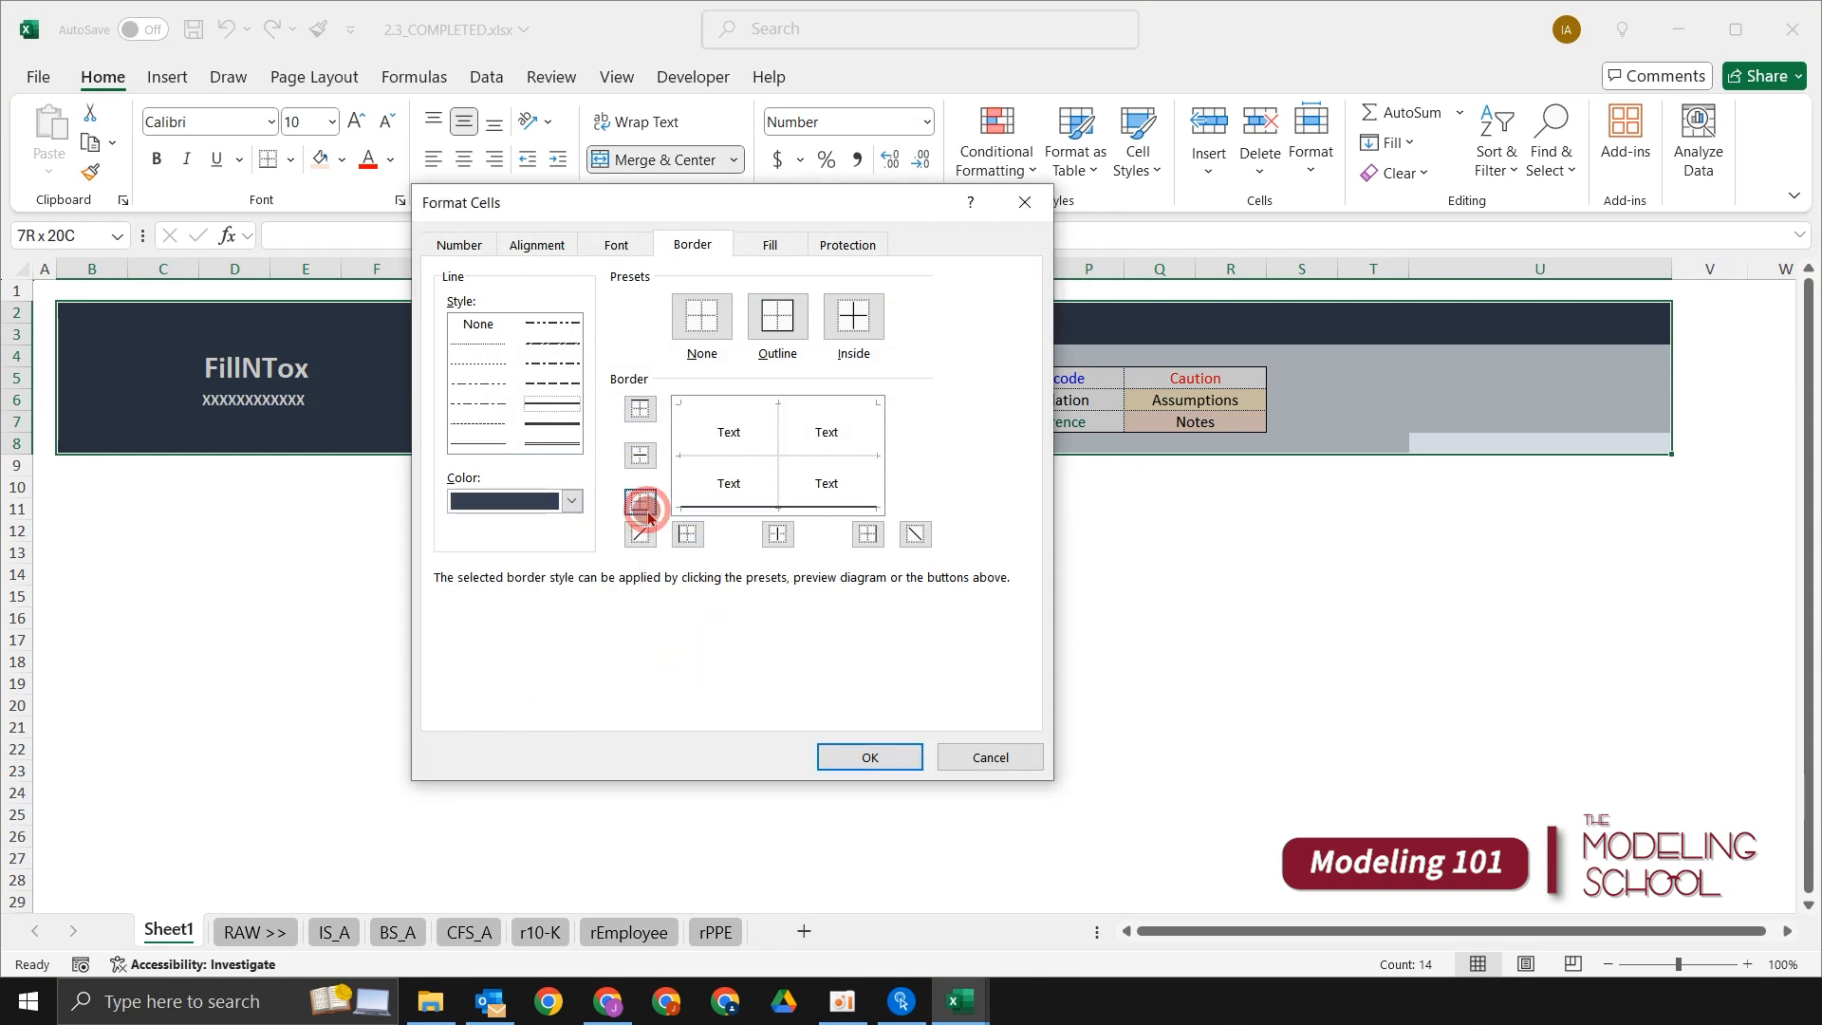
pyautogui.click(643, 414)
pyautogui.click(859, 764)
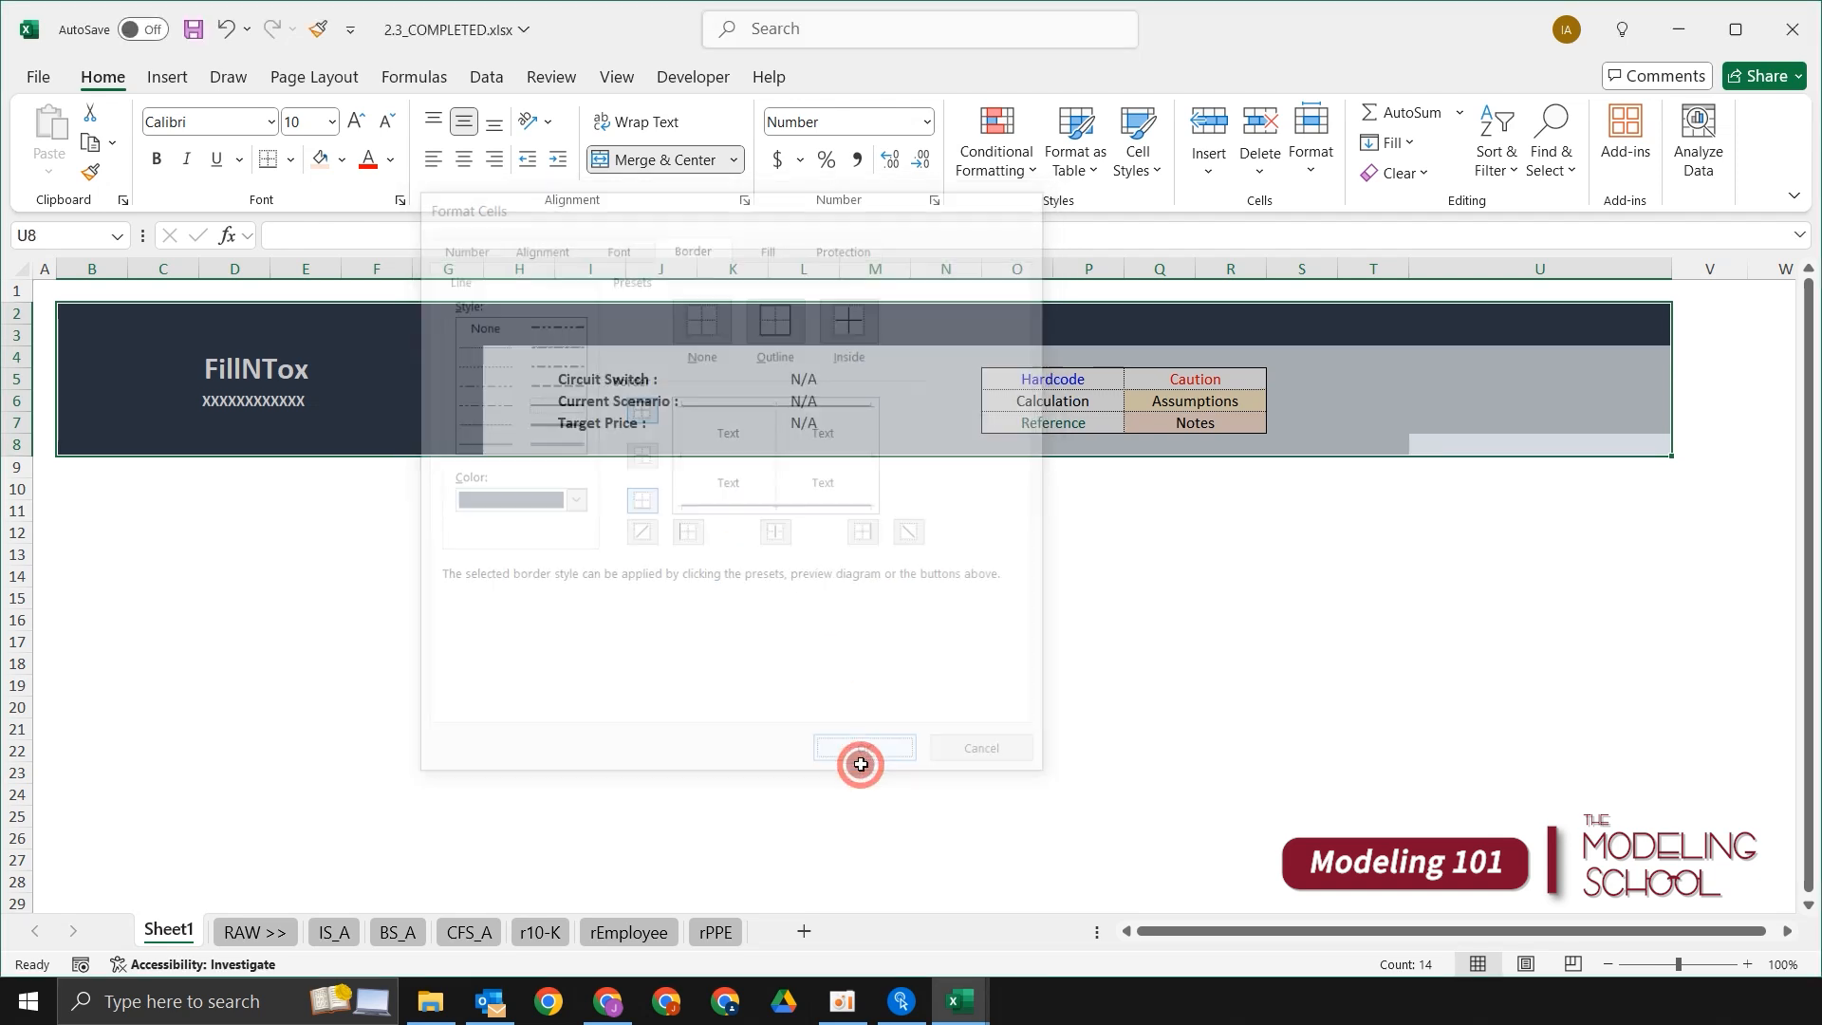
# Step: Inspect the top and bottom borders of the header block around column U
pyautogui.click(1175, 598)
pyautogui.click(1420, 533)
pyautogui.click(1412, 450)
pyautogui.click(1448, 418)
pyautogui.click(1451, 382)
pyautogui.moveTo(1492, 308); pyautogui.dragTo(1580, 467)
pyautogui.click(1610, 535)
pyautogui.click(1615, 399)
pyautogui.press('Up')
pyautogui.press('Up')
pyautogui.press('Up')
pyautogui.press('Up')
pyautogui.press('Down')
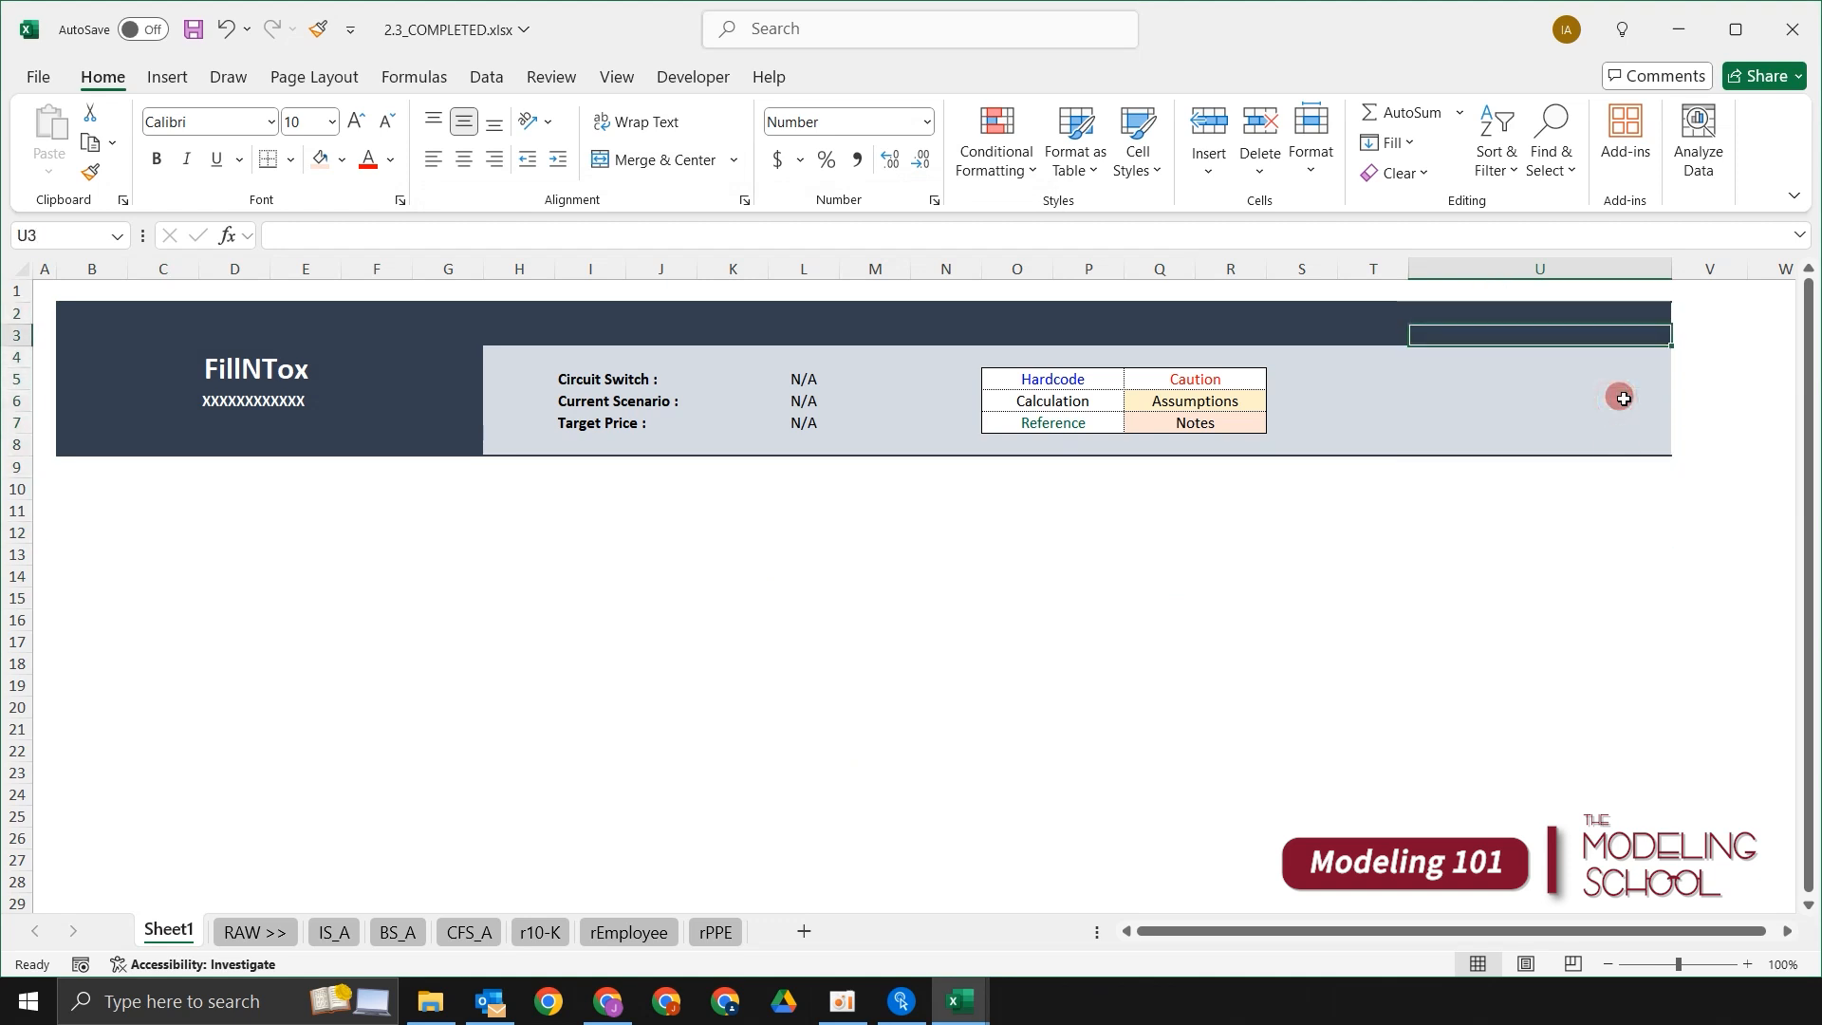
pyautogui.scroll(-1, 1376, 553)
pyautogui.click(1354, 472)
pyautogui.press('Up')
pyautogui.press('Up')
pyautogui.press('Up')
pyautogui.press('Up')
pyautogui.press('Up')
pyautogui.press('Up')
pyautogui.press('Up')
pyautogui.press('Up')
pyautogui.press('Up')
pyautogui.click(1374, 347)
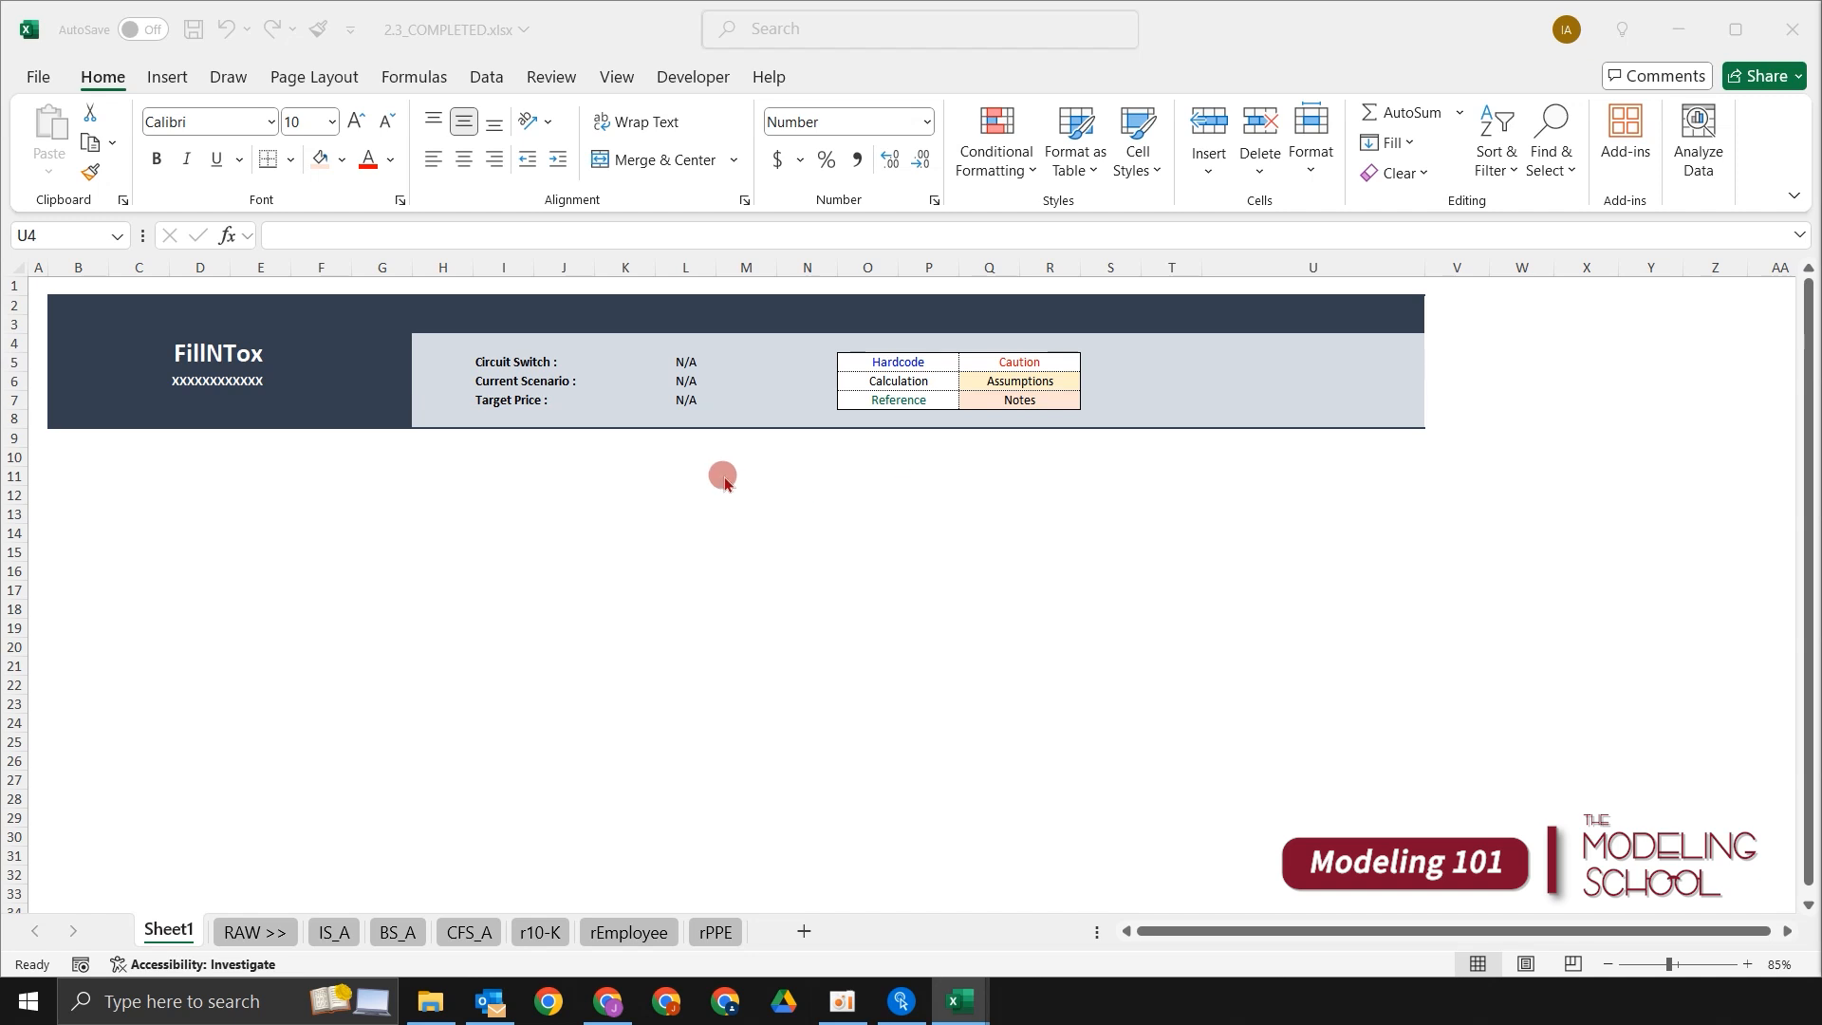
# Step: Paste the white FillNTox logo picture and position it in the dark title area over columns B and C, beside the title
pyautogui.click(267, 432)
pyautogui.click(147, 399)
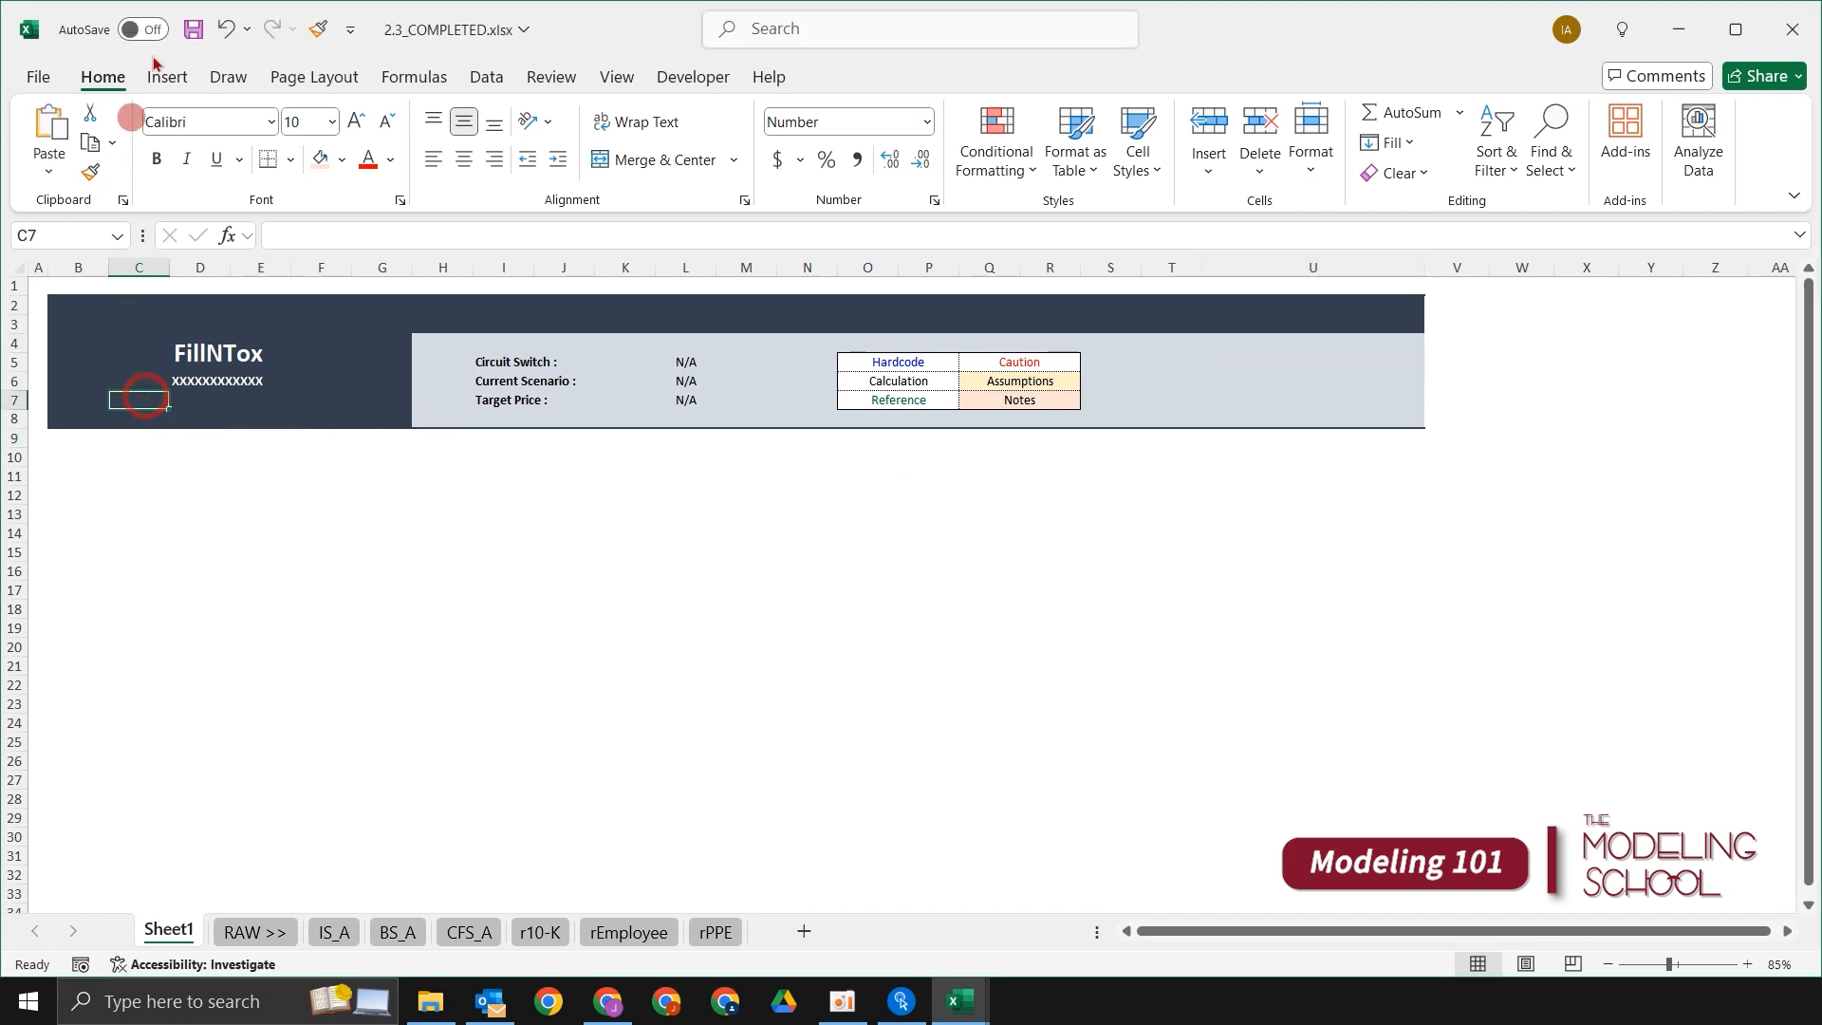
pyautogui.click(176, 75)
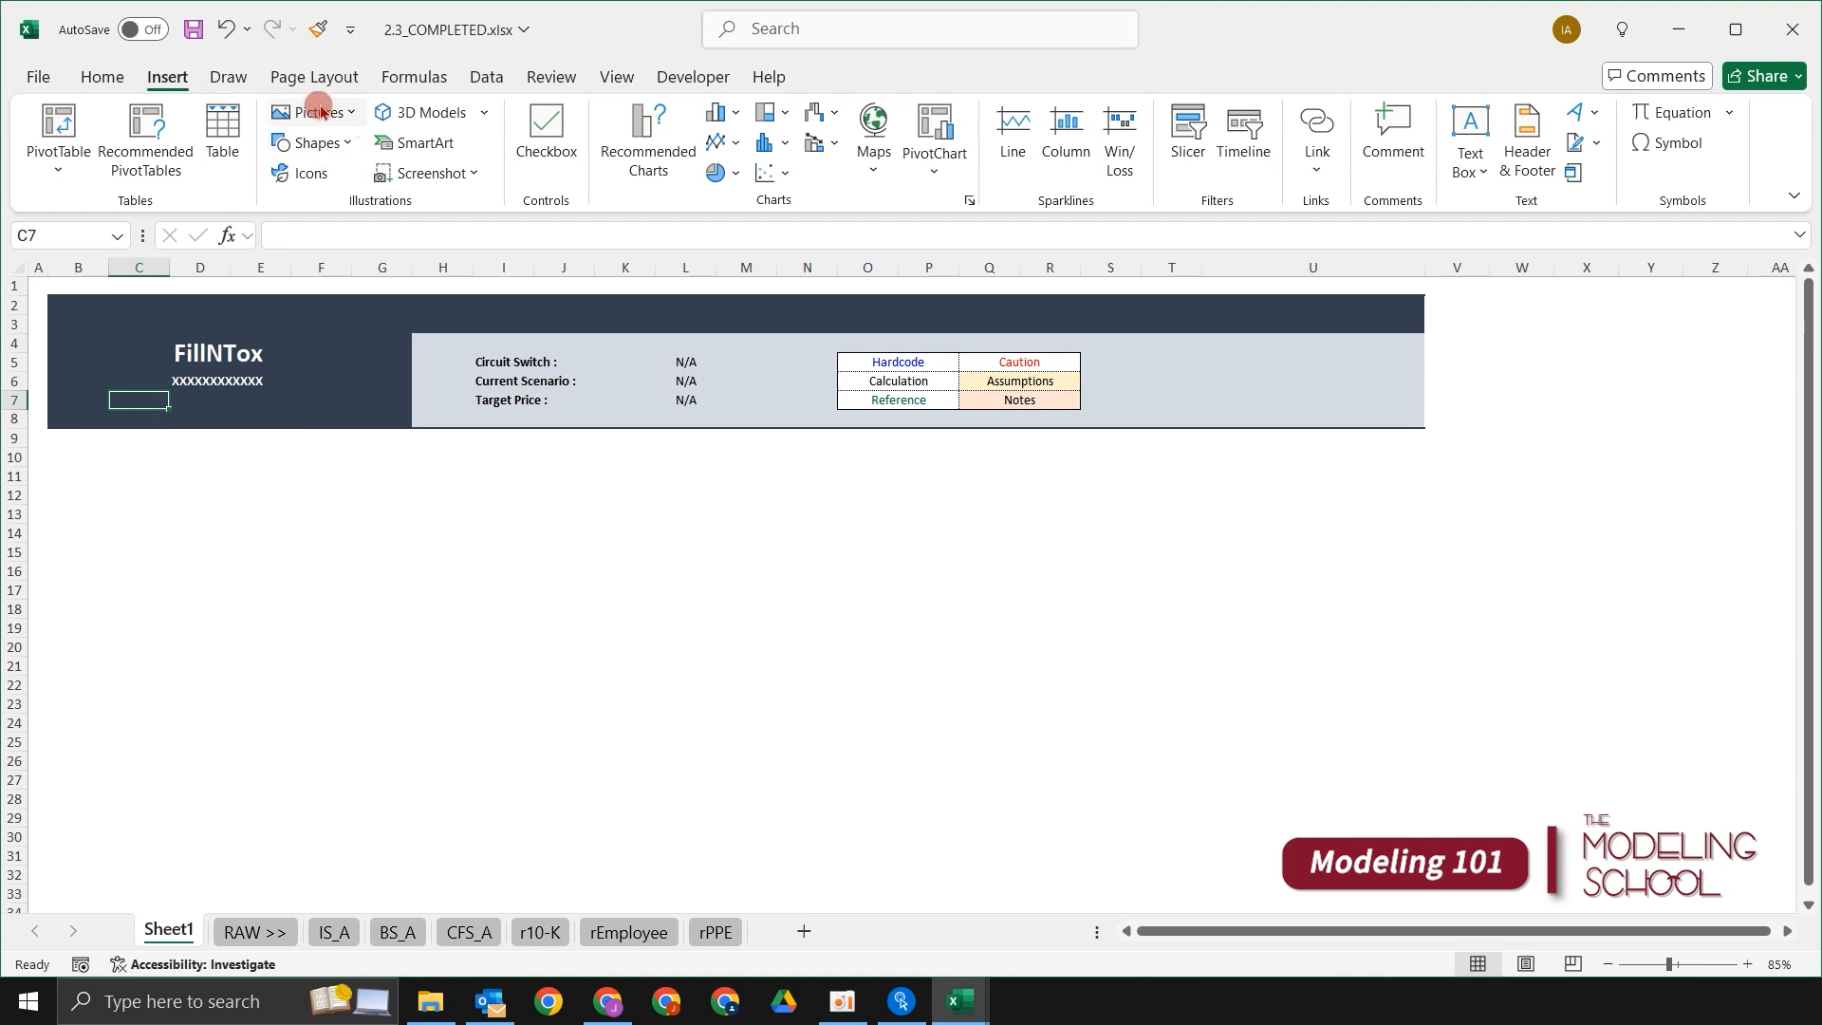
pyautogui.hotkey('ctrl', 'v')
pyautogui.moveTo(188, 478); pyautogui.dragTo(121, 365)
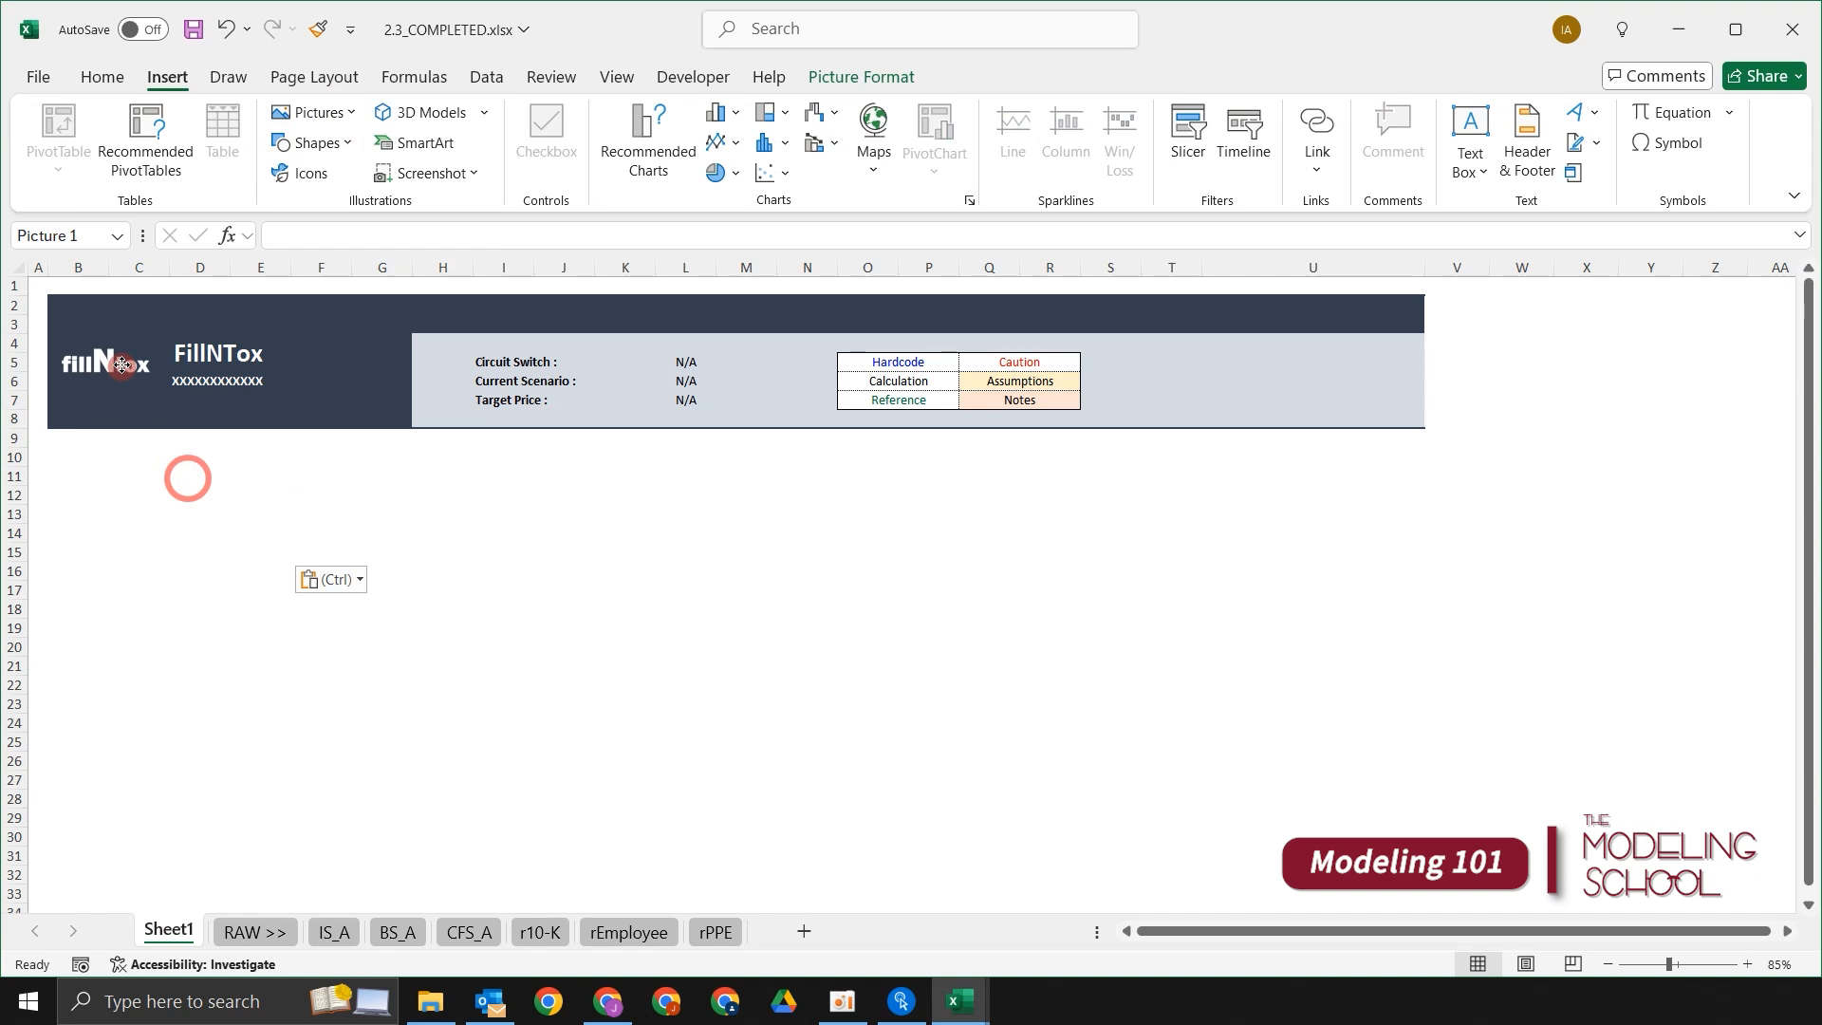
pyautogui.moveTo(123, 365); pyautogui.dragTo(126, 366)
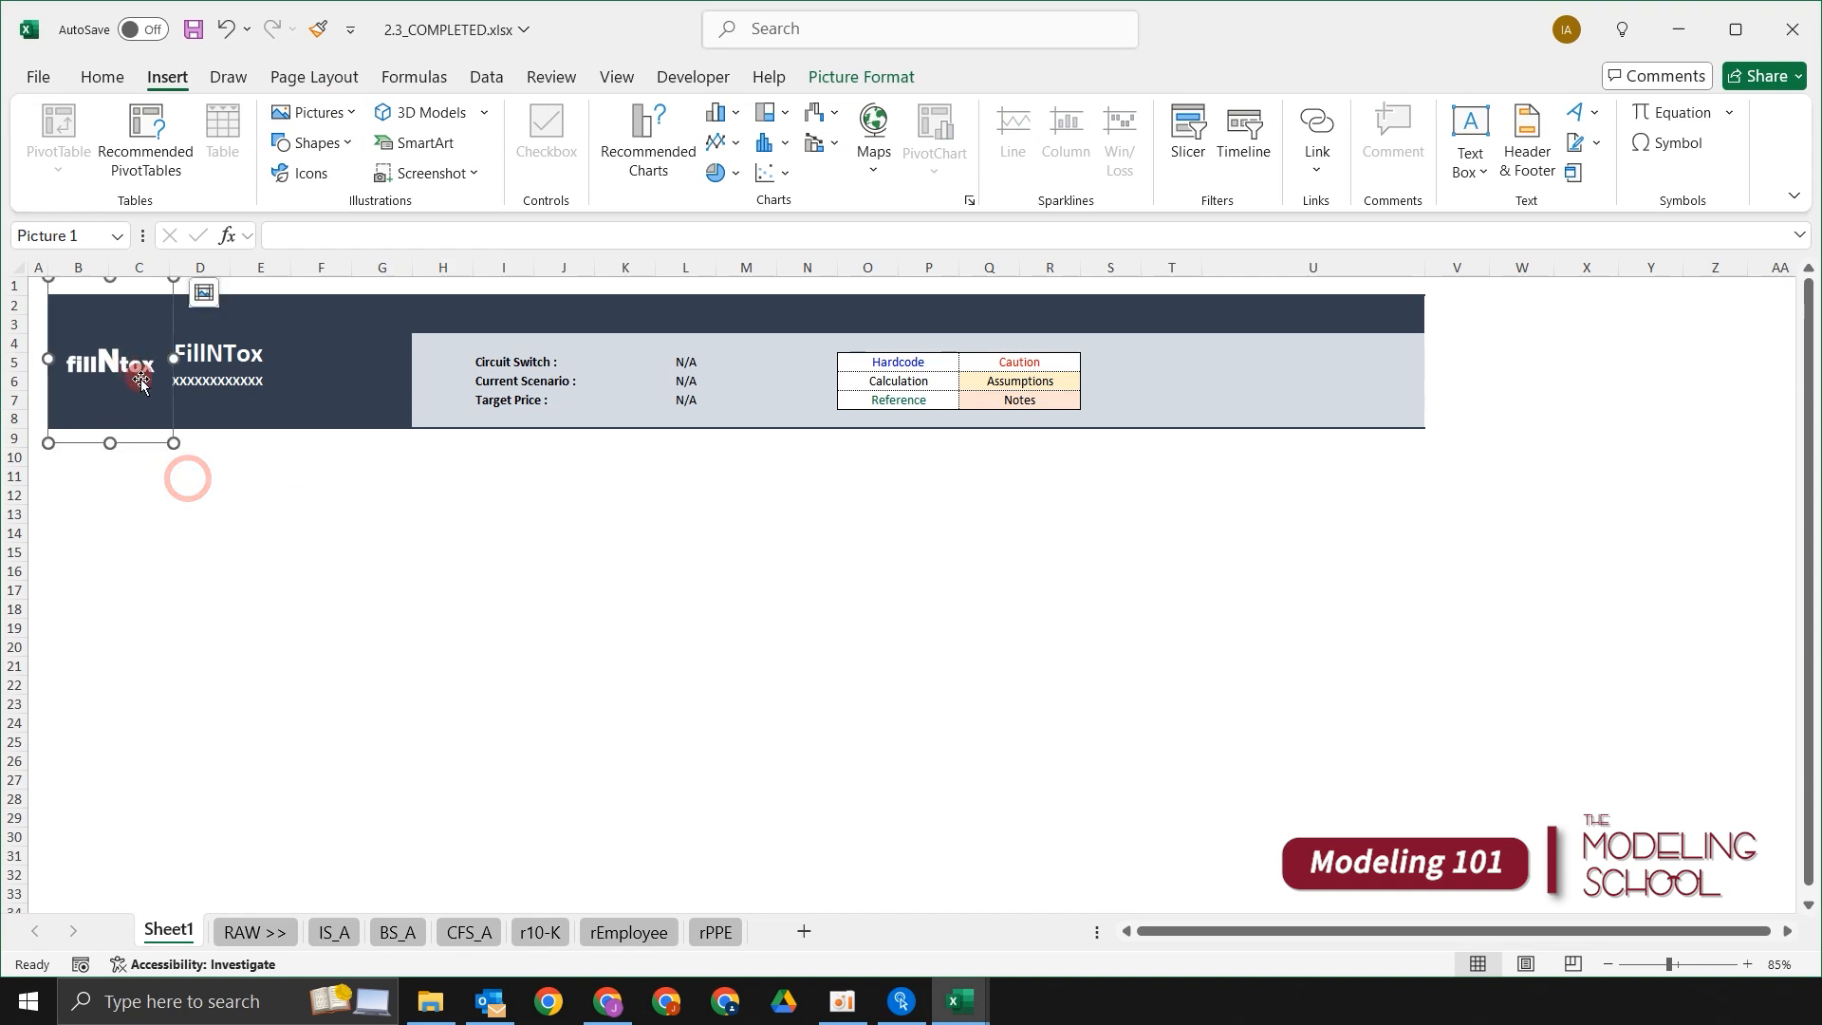
pyautogui.click(424, 495)
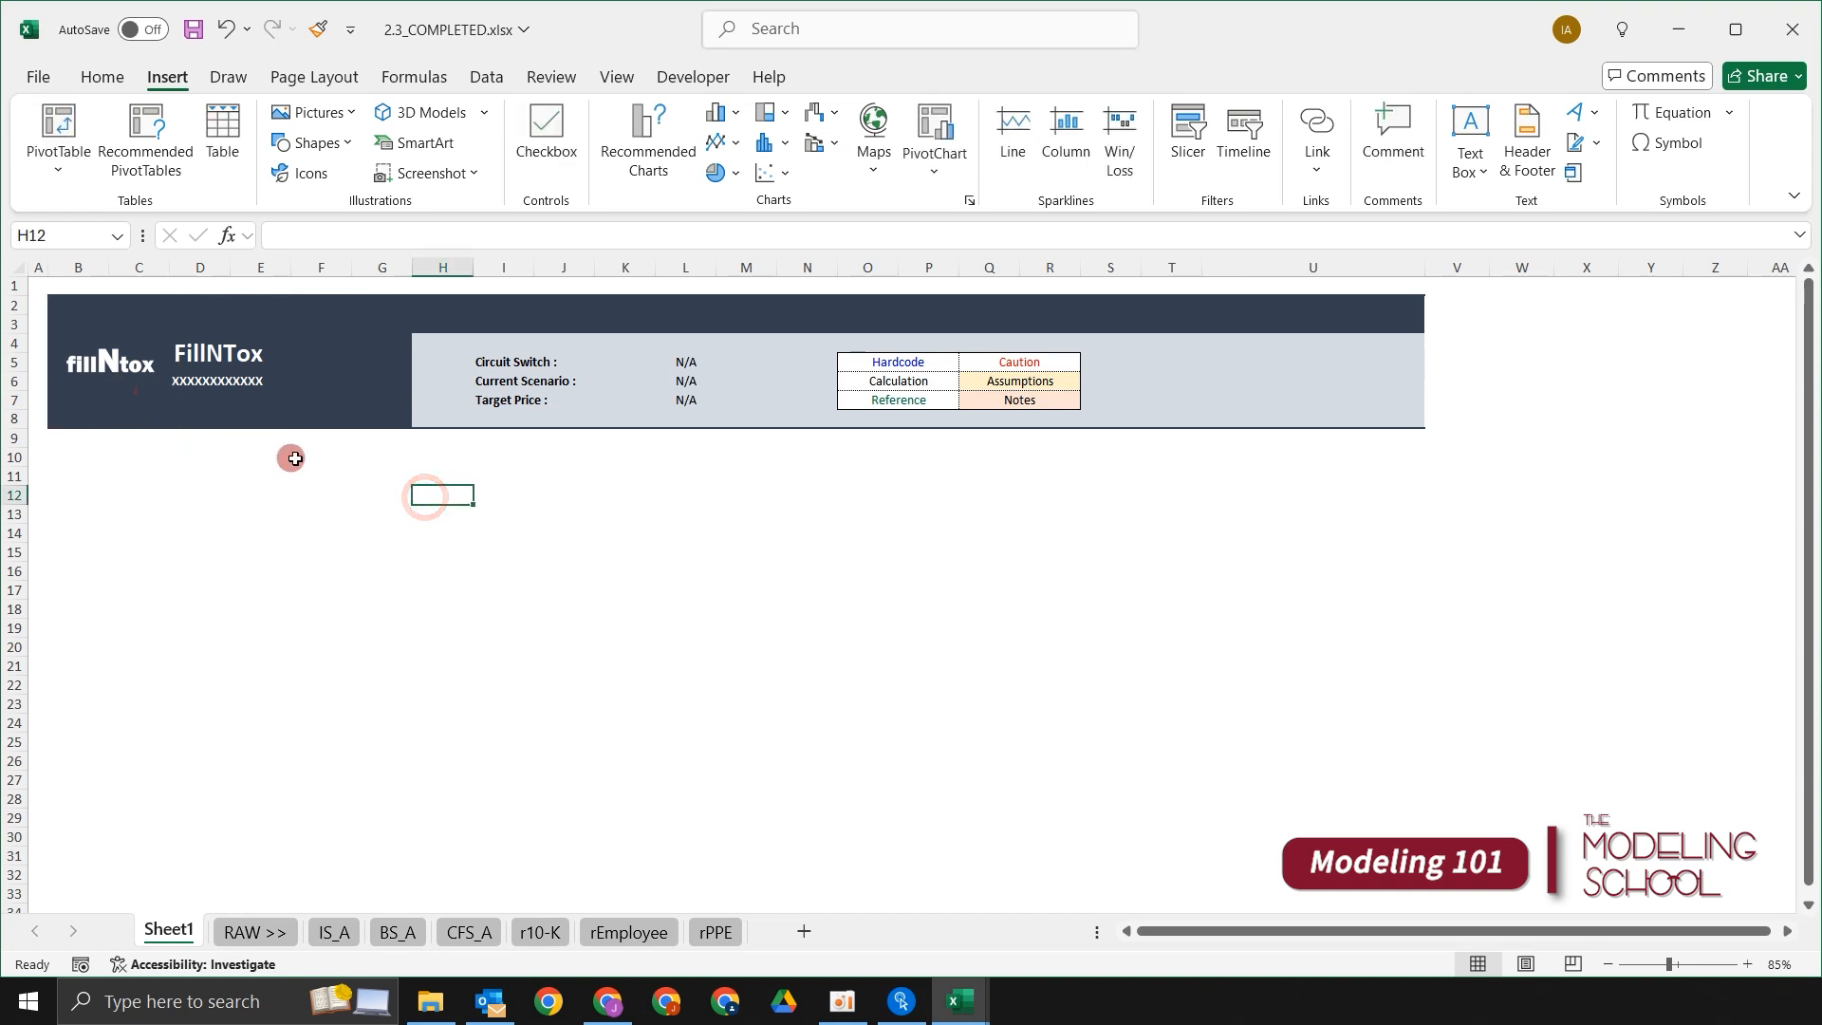
pyautogui.click(104, 372)
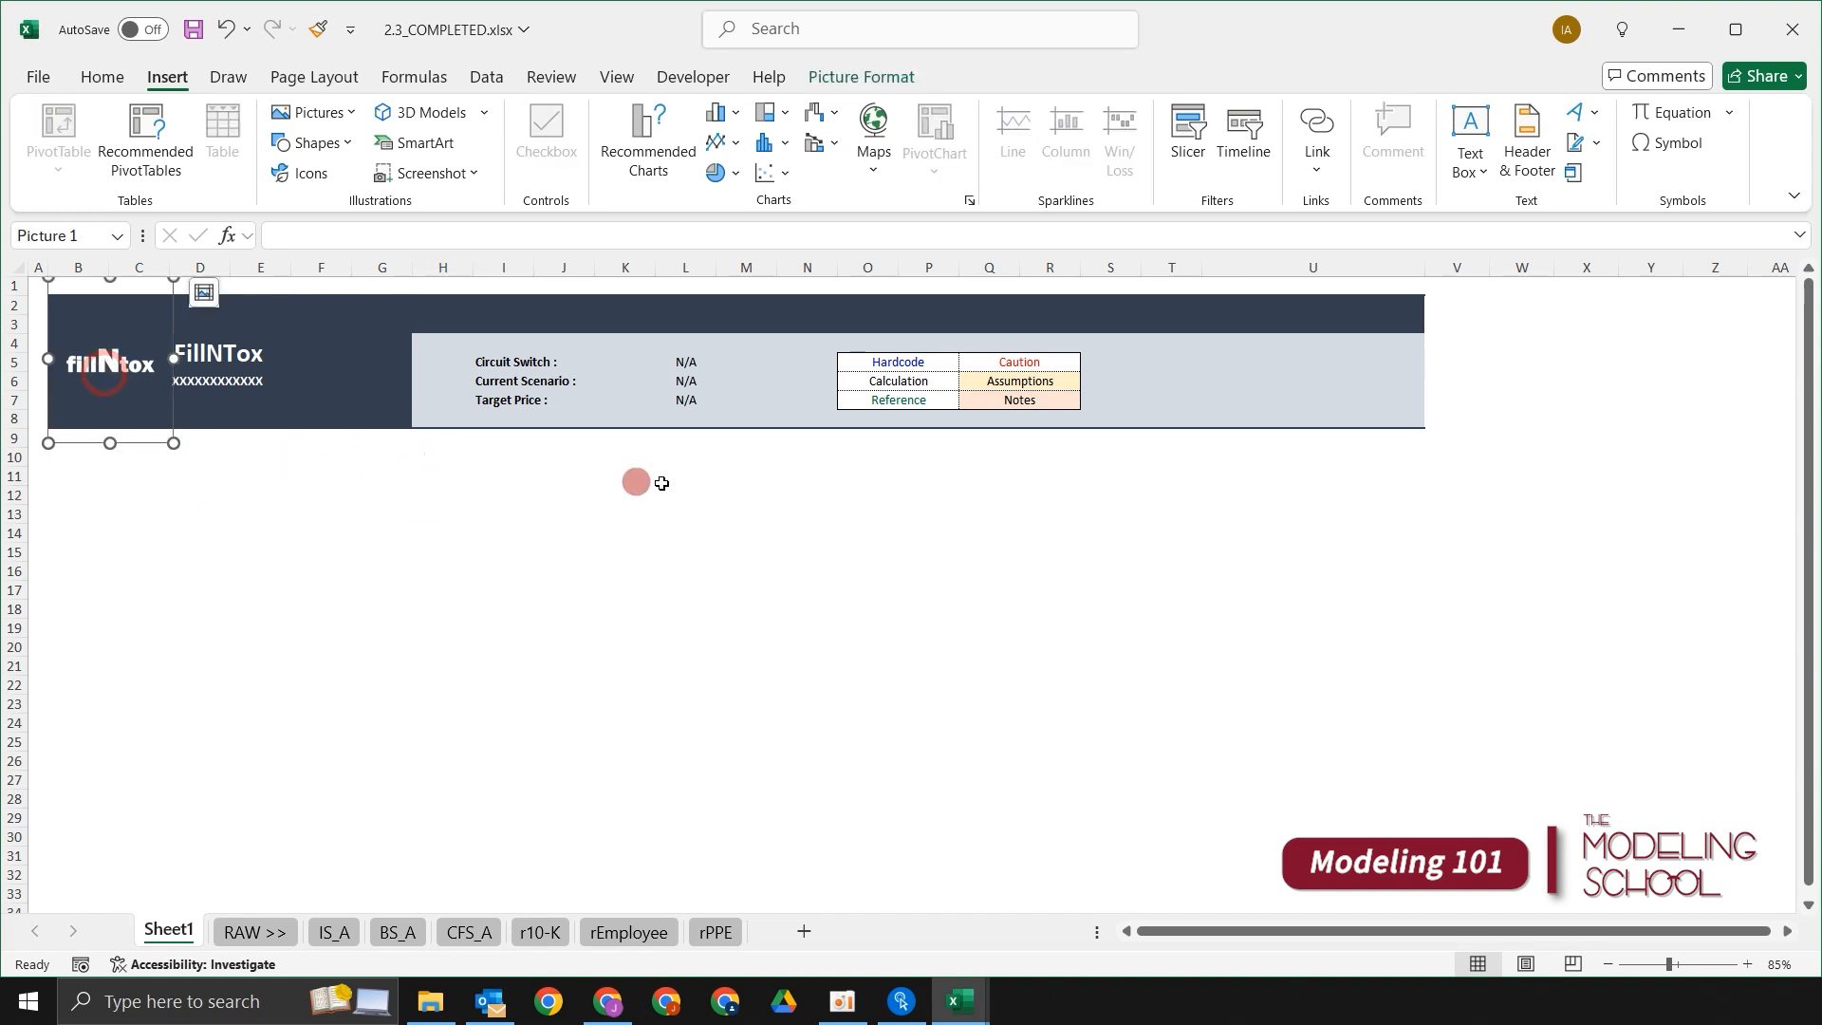
pyautogui.press('Escape')
pyautogui.click(747, 551)
pyautogui.click(130, 74)
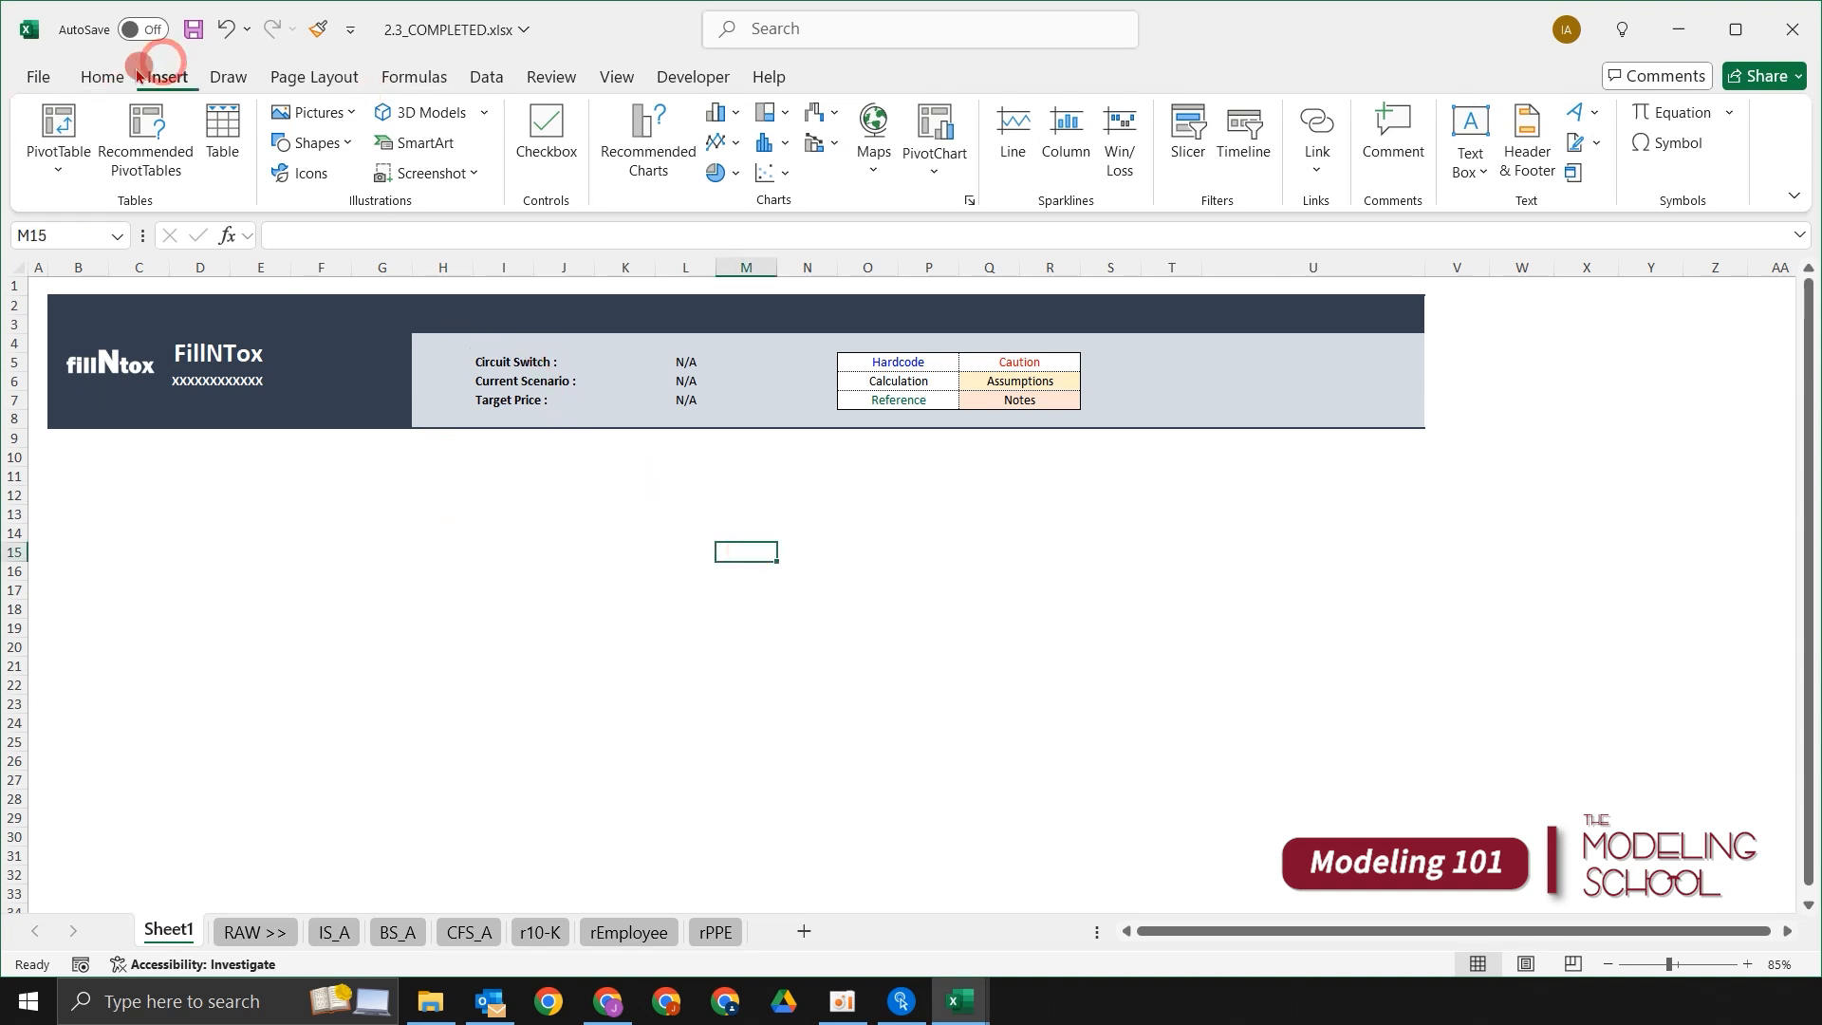
pyautogui.click(459, 513)
pyautogui.click(484, 455)
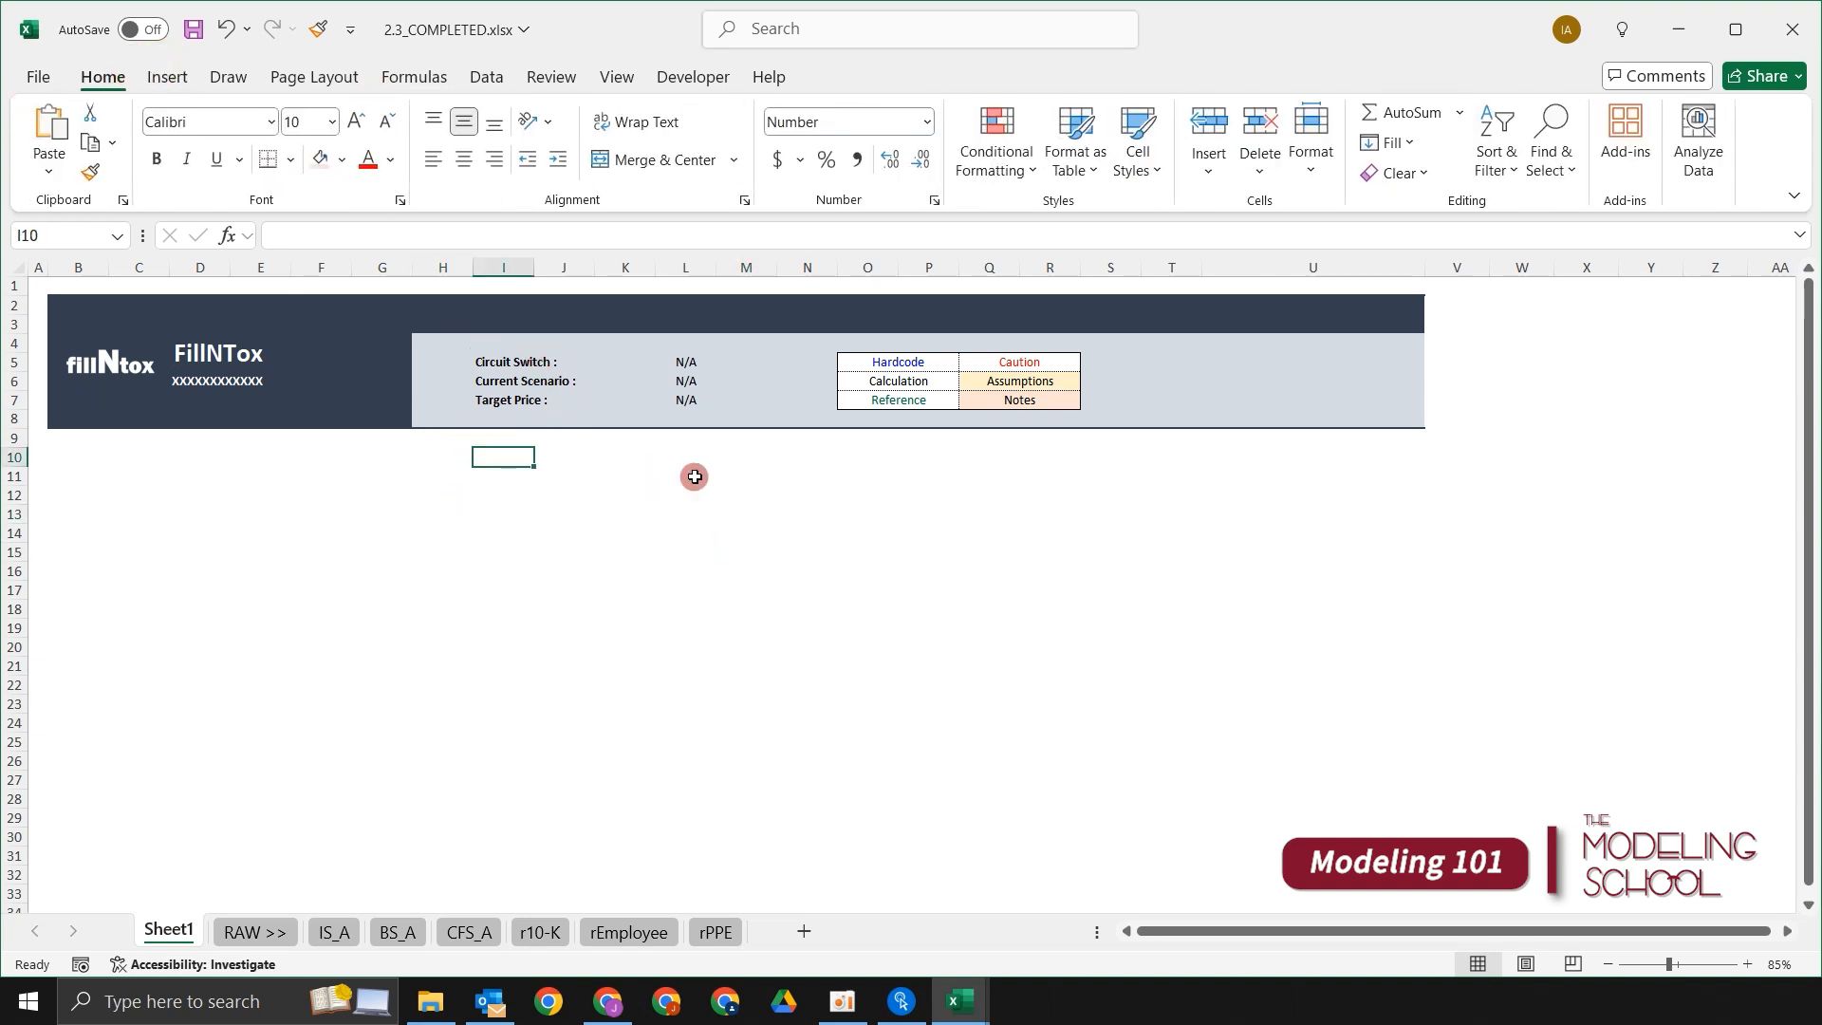
pyautogui.moveTo(657, 305); pyautogui.dragTo(659, 435)
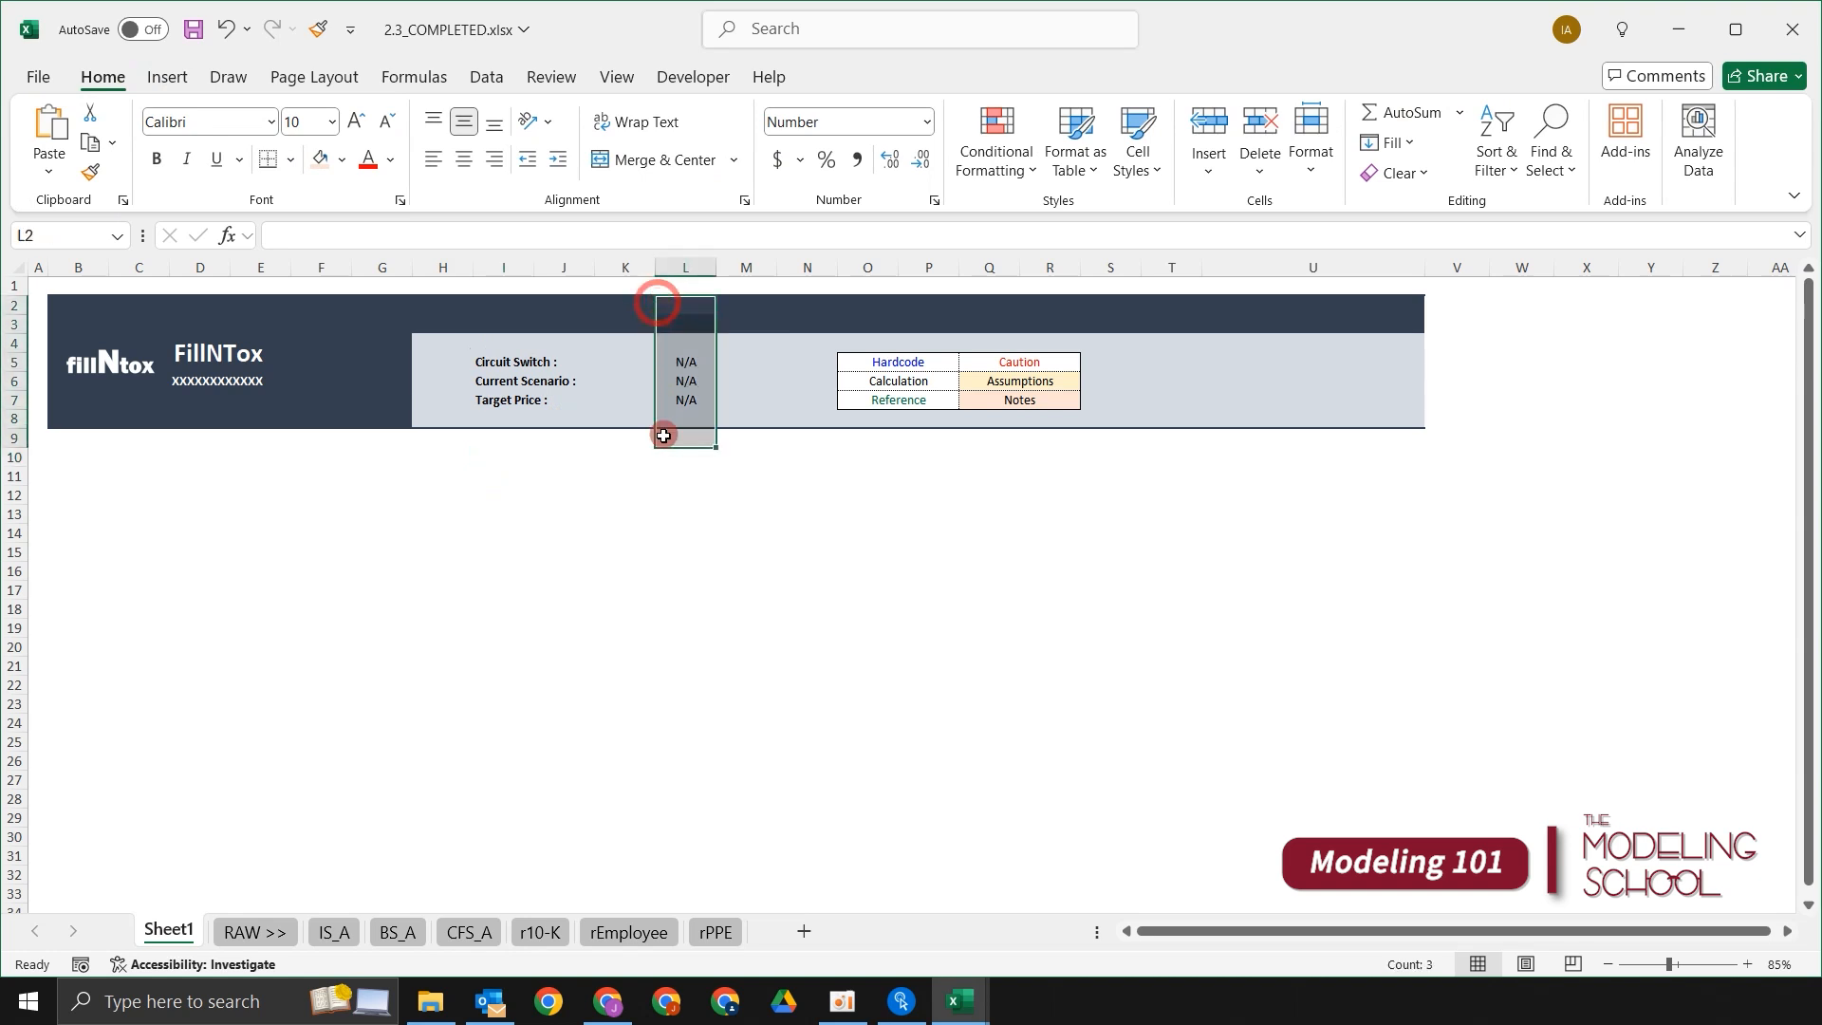
pyautogui.click(802, 472)
pyautogui.hotkey('ctrl', 'Left')
pyautogui.hotkey('ctrl', 'Up')
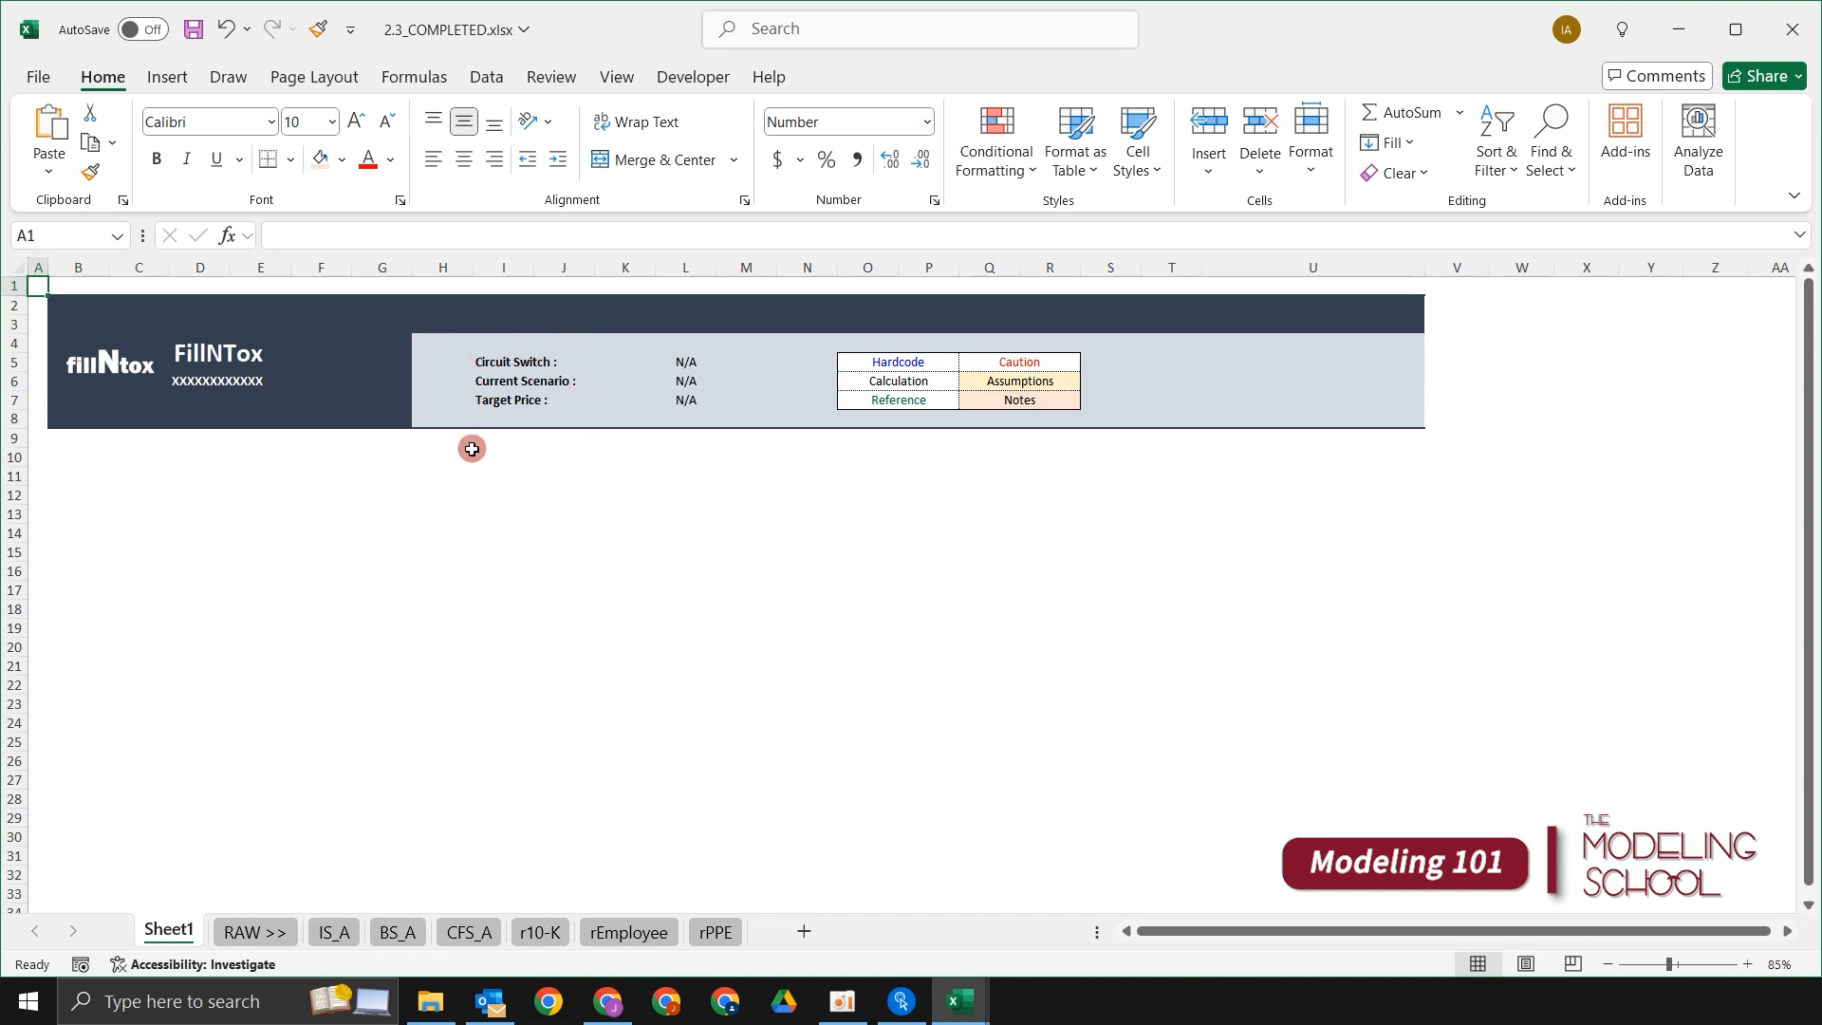
pyautogui.moveTo(88, 463); pyautogui.dragTo(1344, 498)
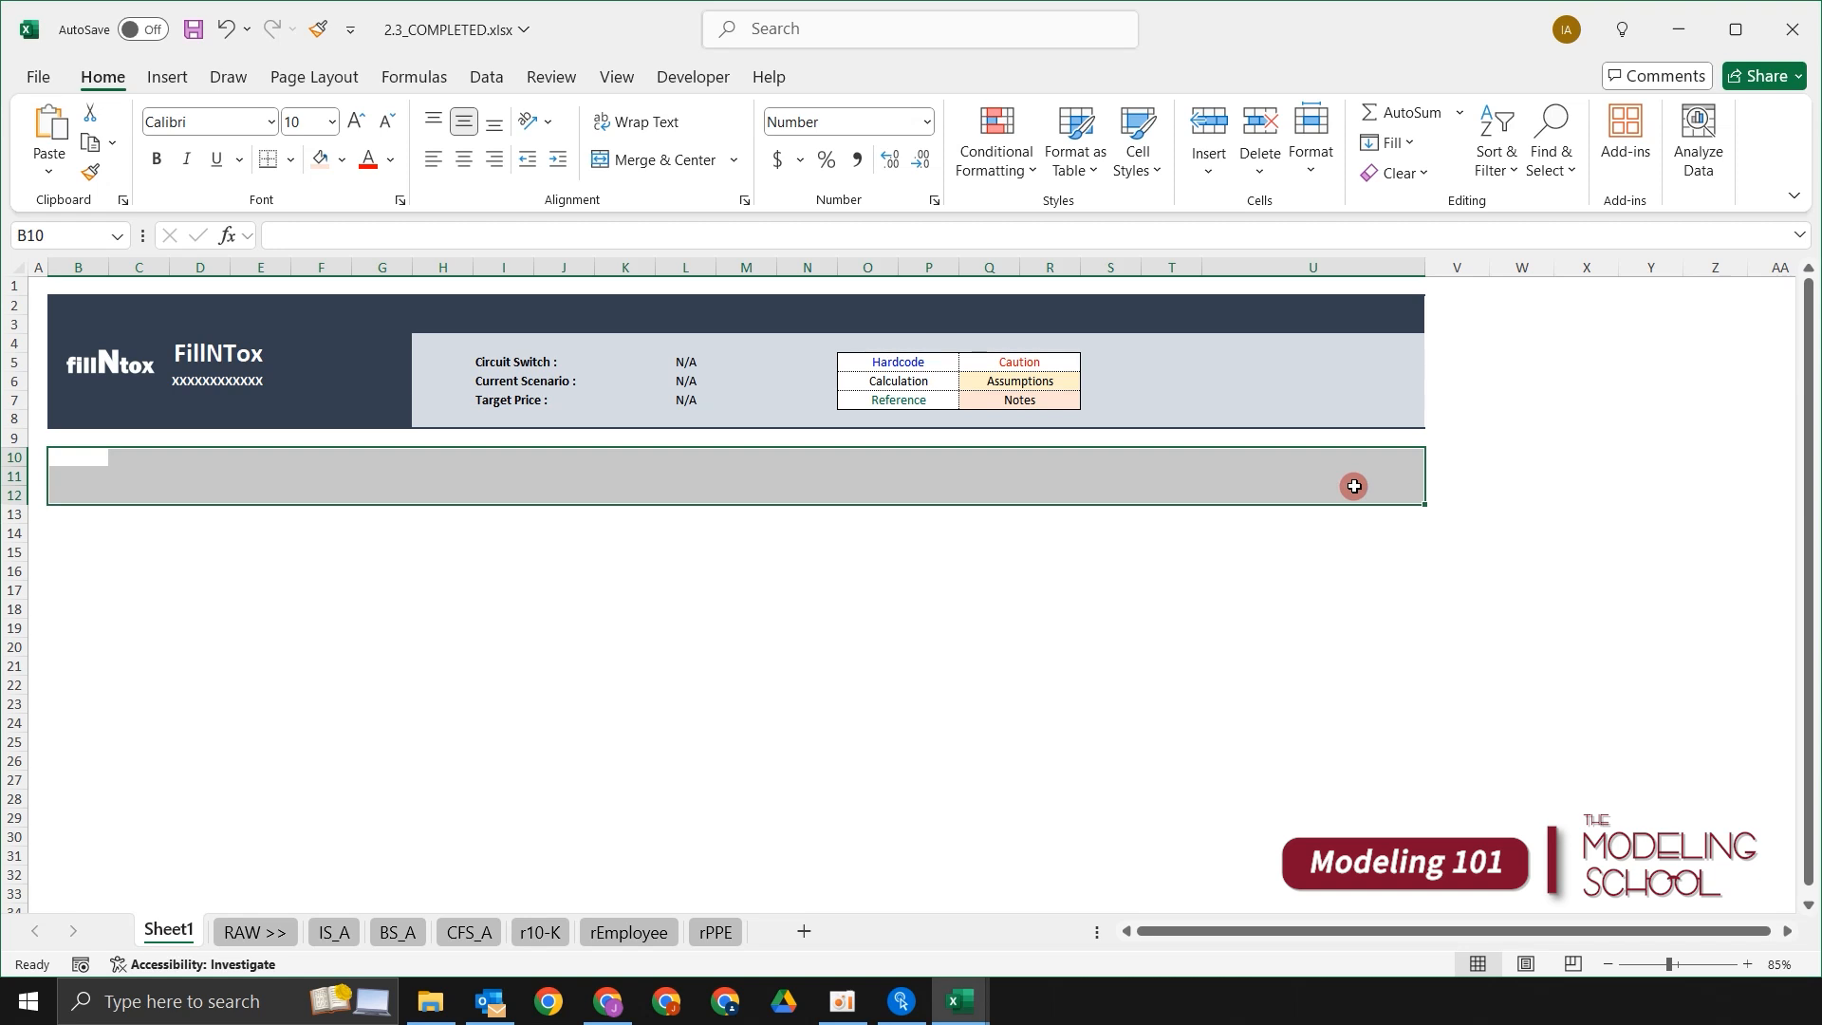
# Step: Return to cell A1 and save the workbook
pyautogui.hotkey('ctrl', 'Home')
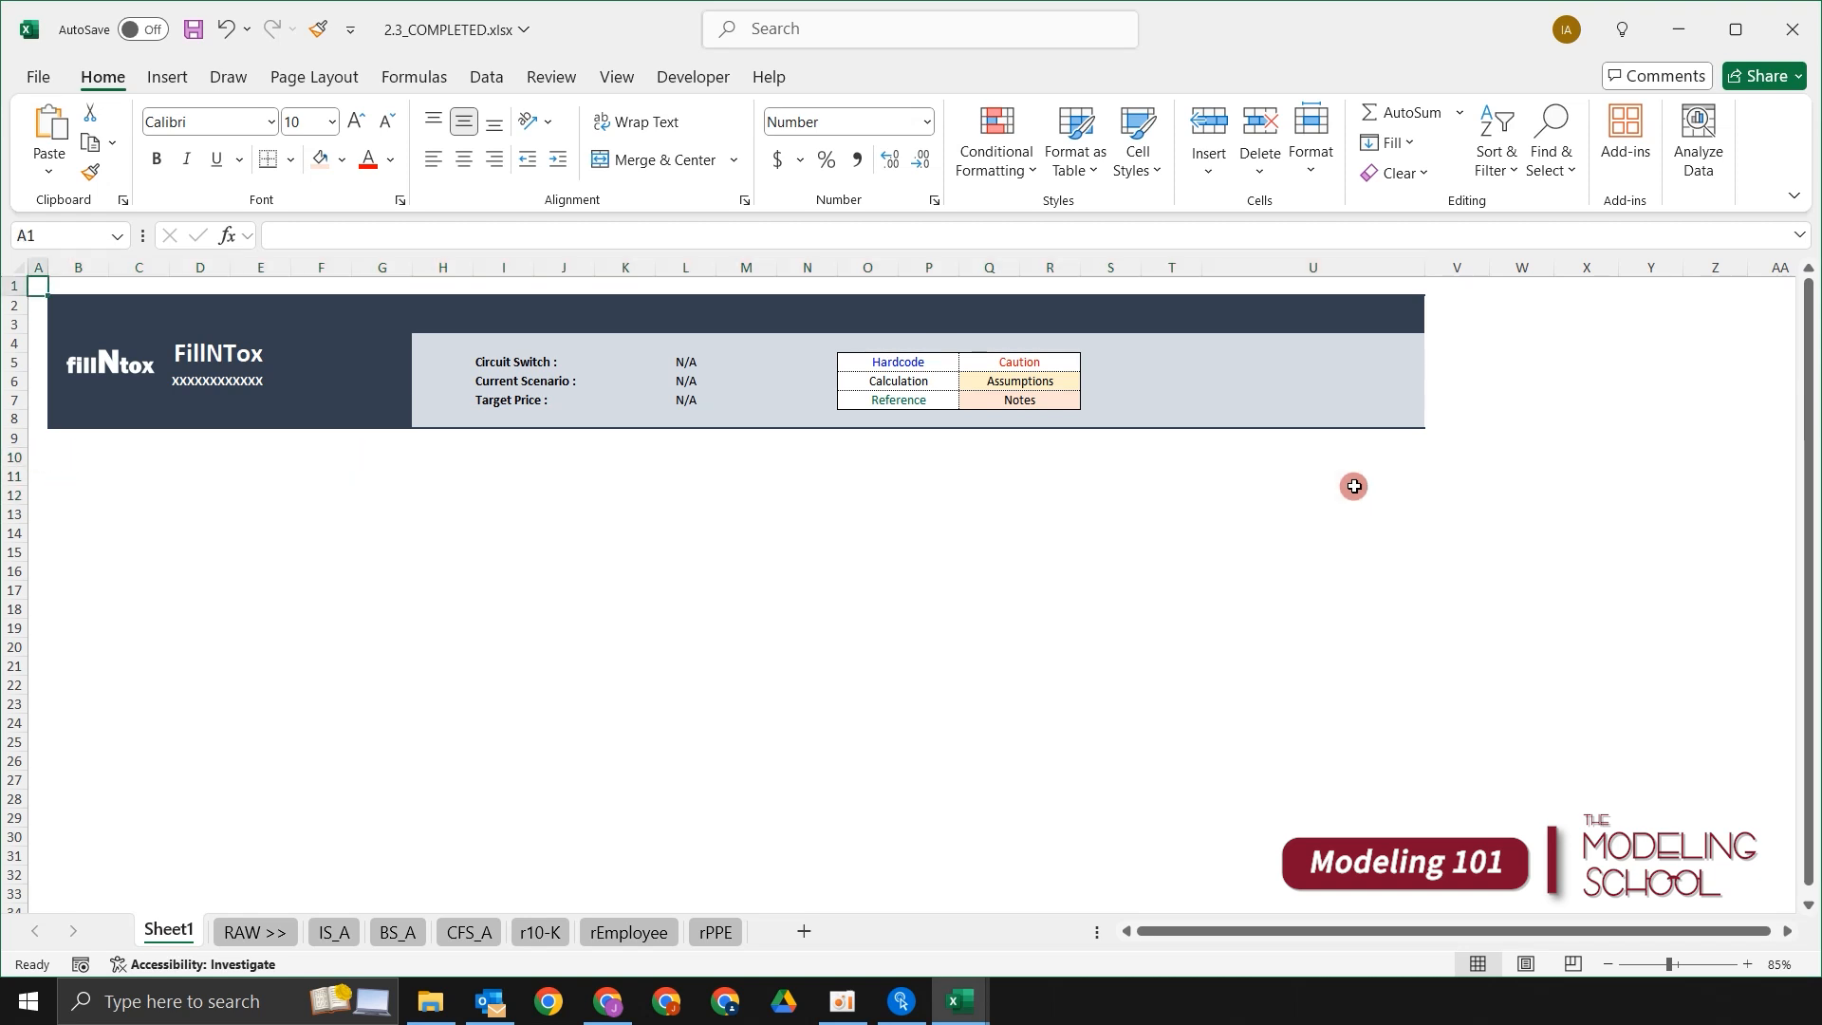
pyautogui.hotkey('ctrl', 's')
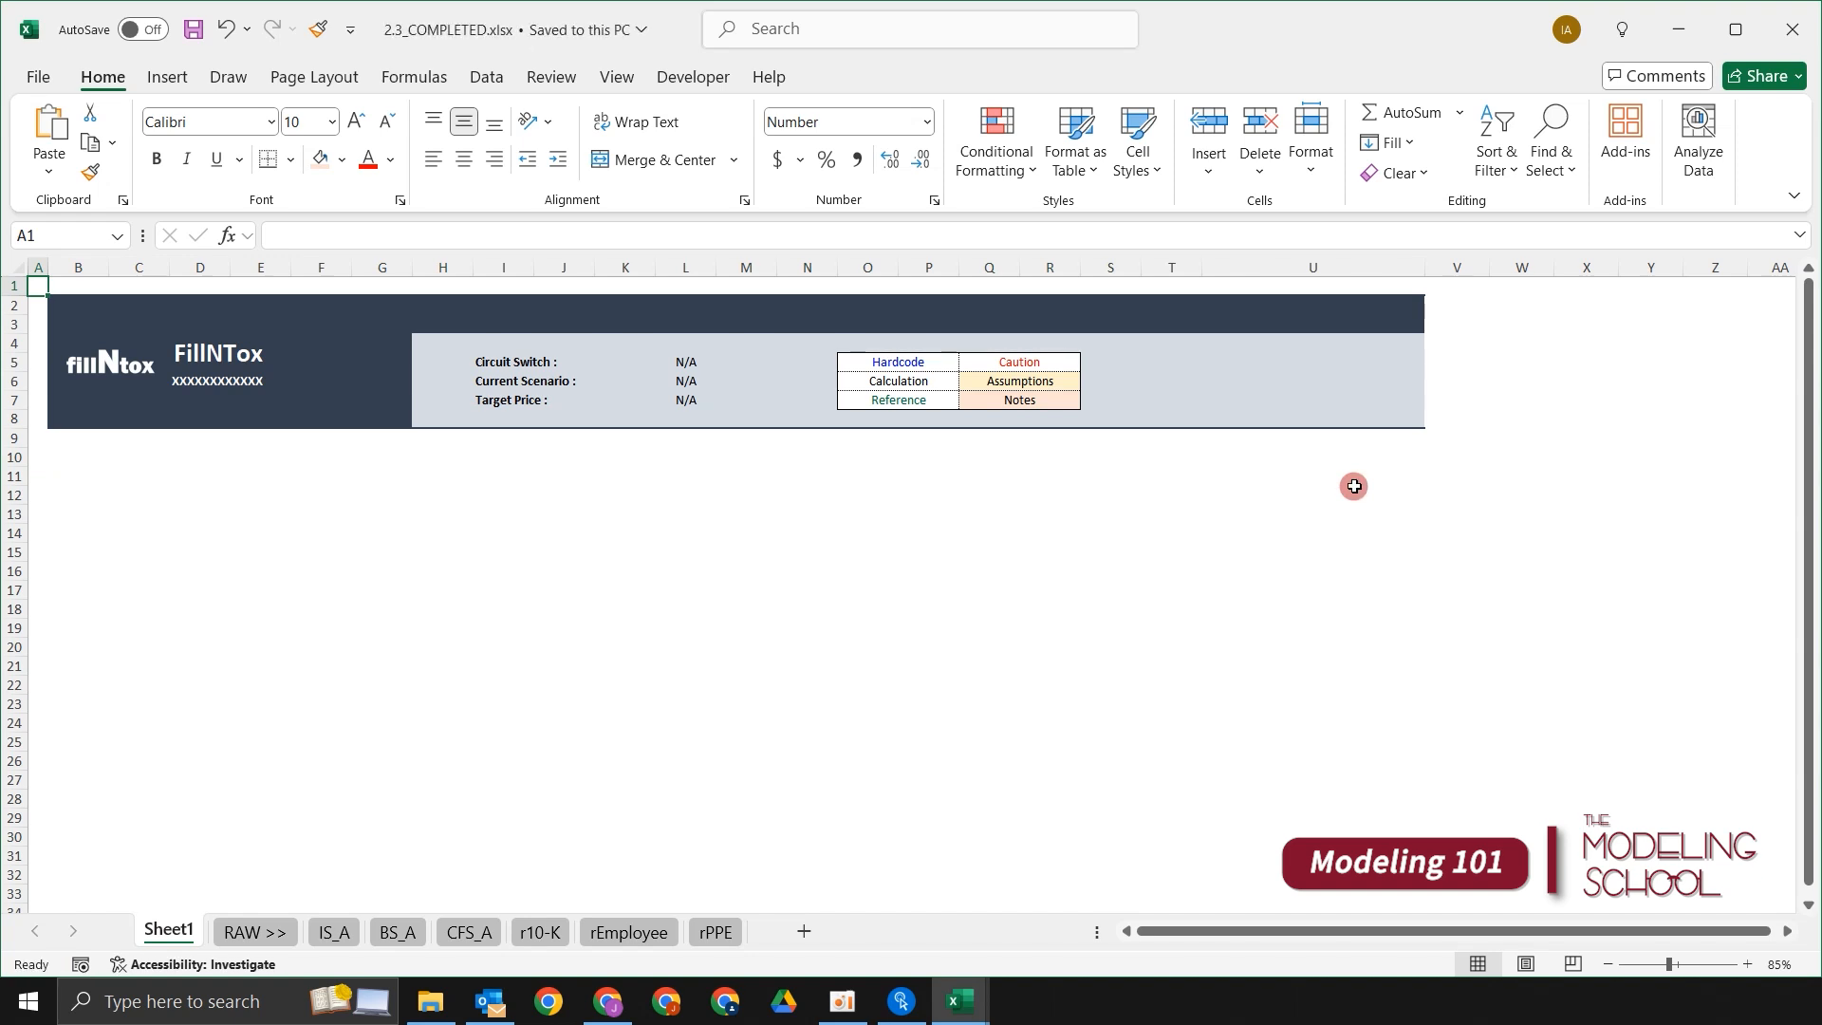